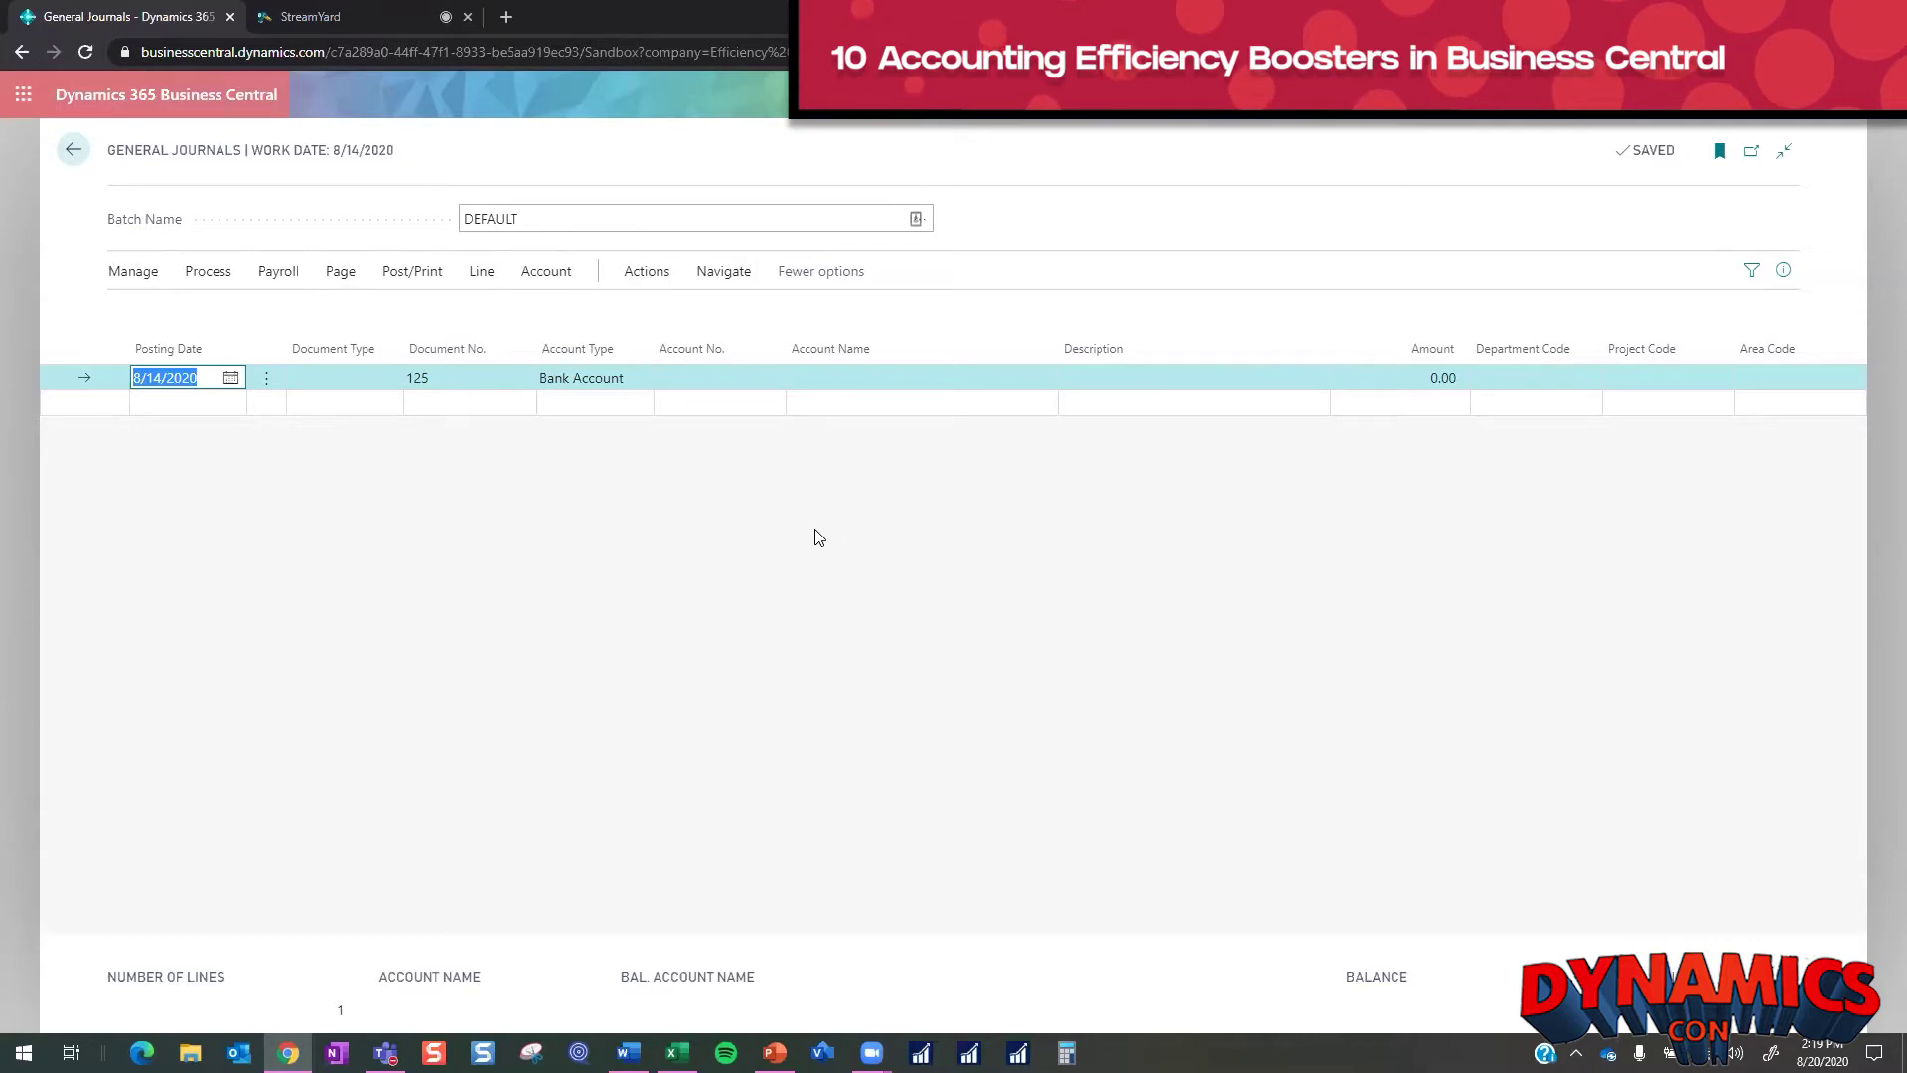
- Copy the General Journals line with its column headers and paste it into the Excel sheet at cell A12
{"action": "left_click", "coordinate": [679, 1051]}
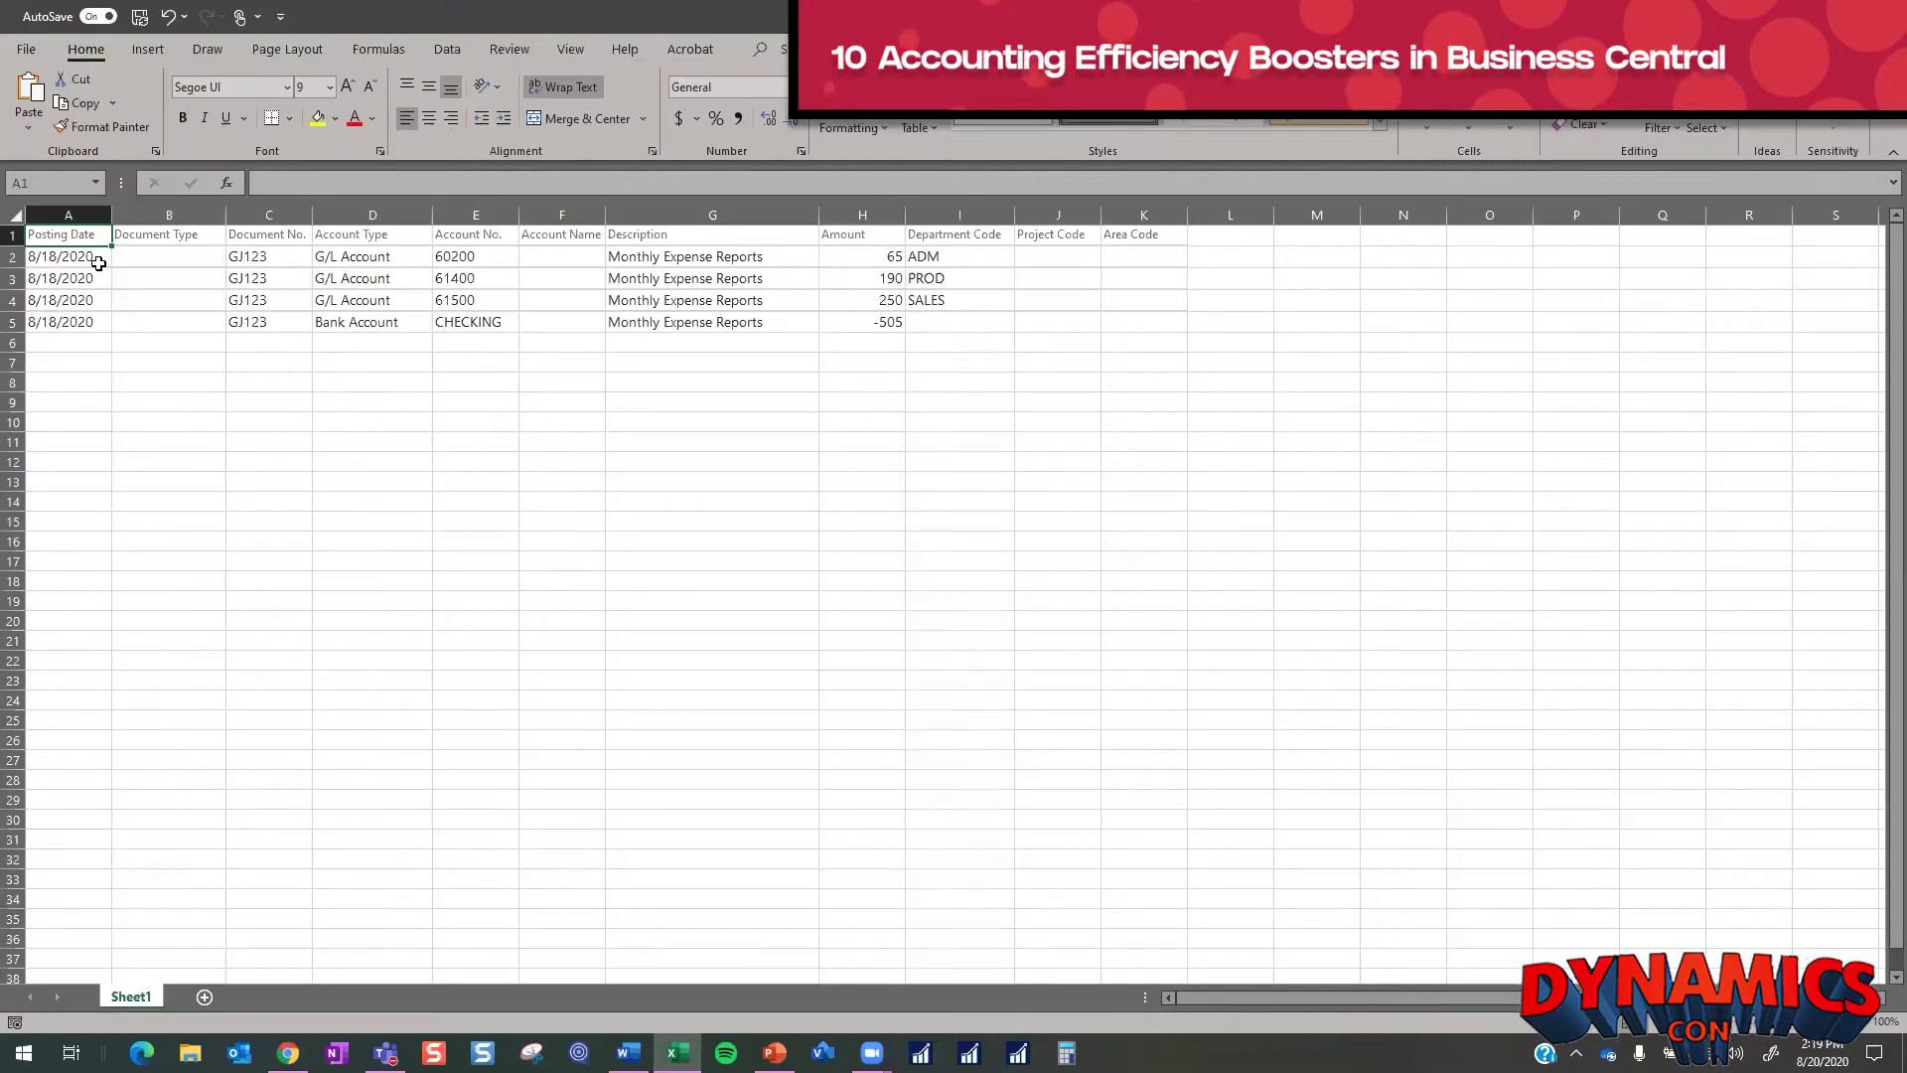
{"action": "left_click", "coordinate": [94, 254]}
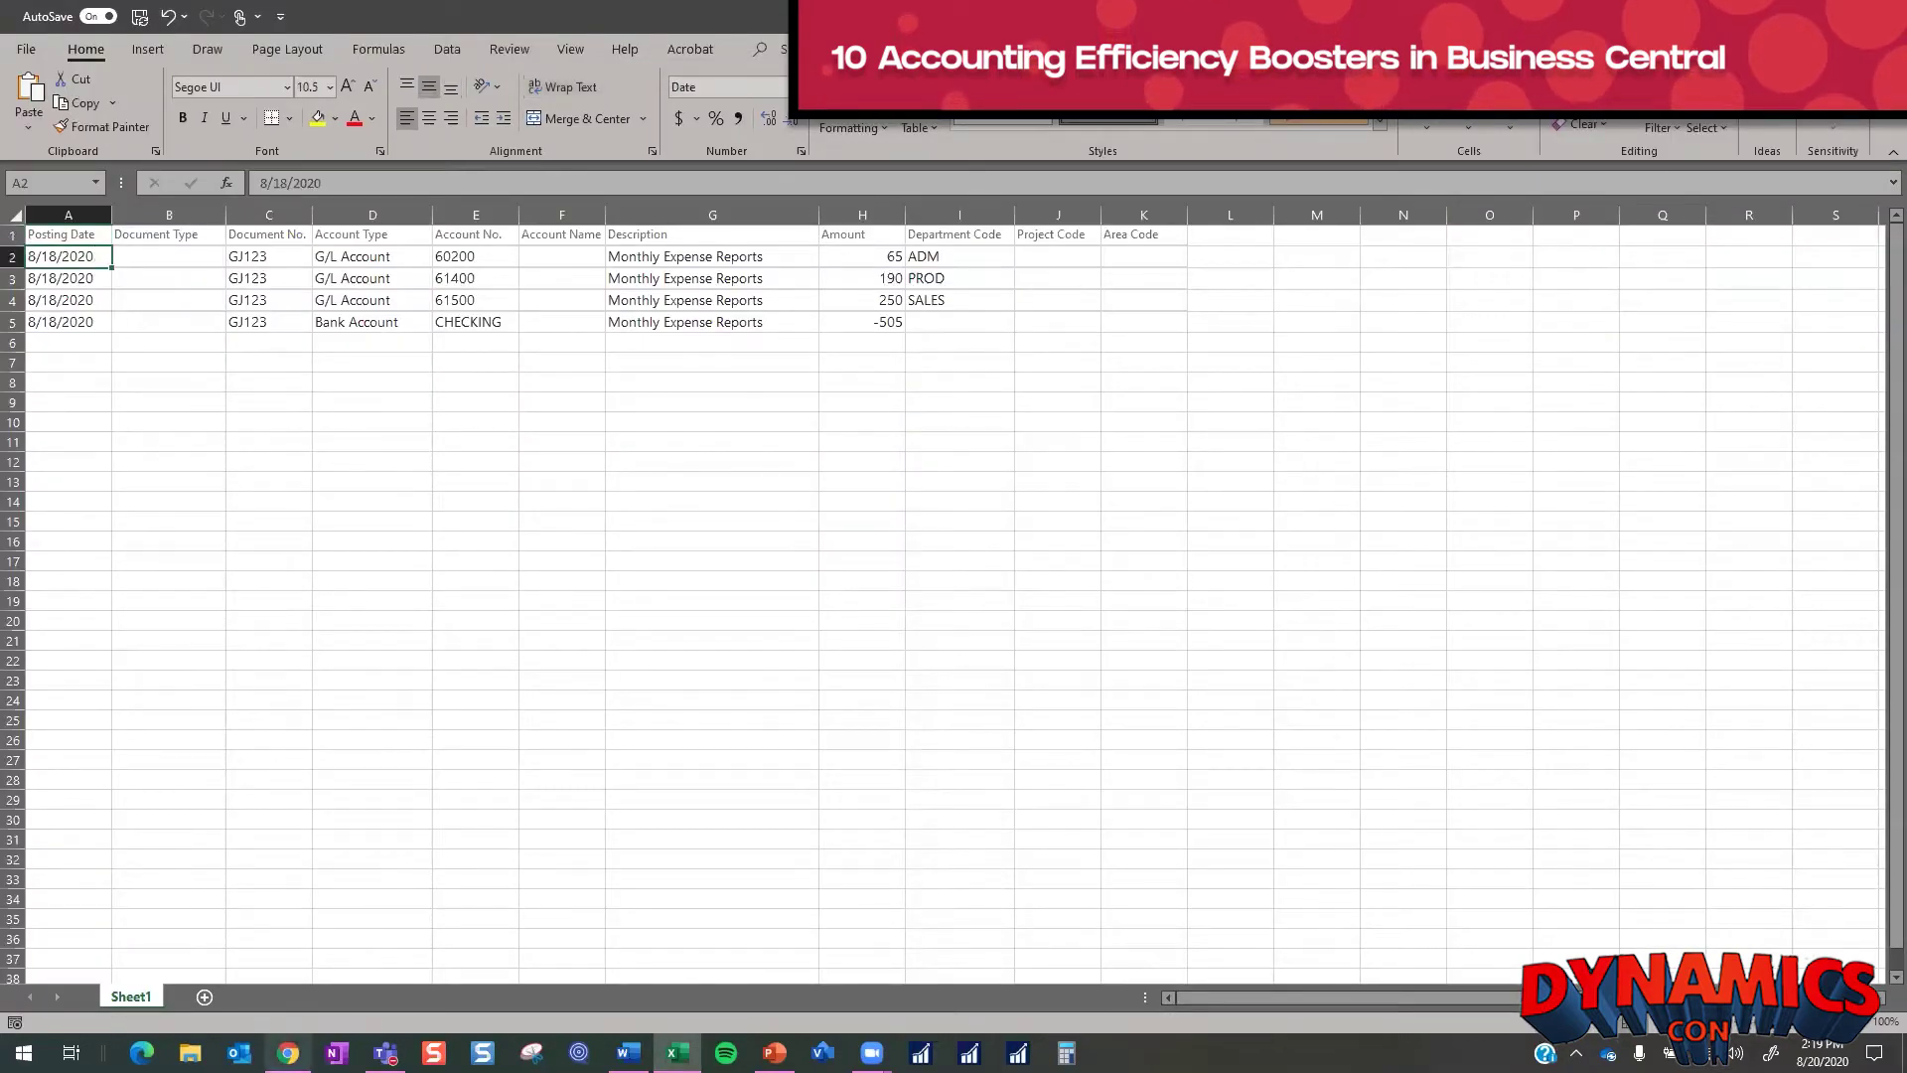
{"action": "left_click", "coordinate": [289, 1051]}
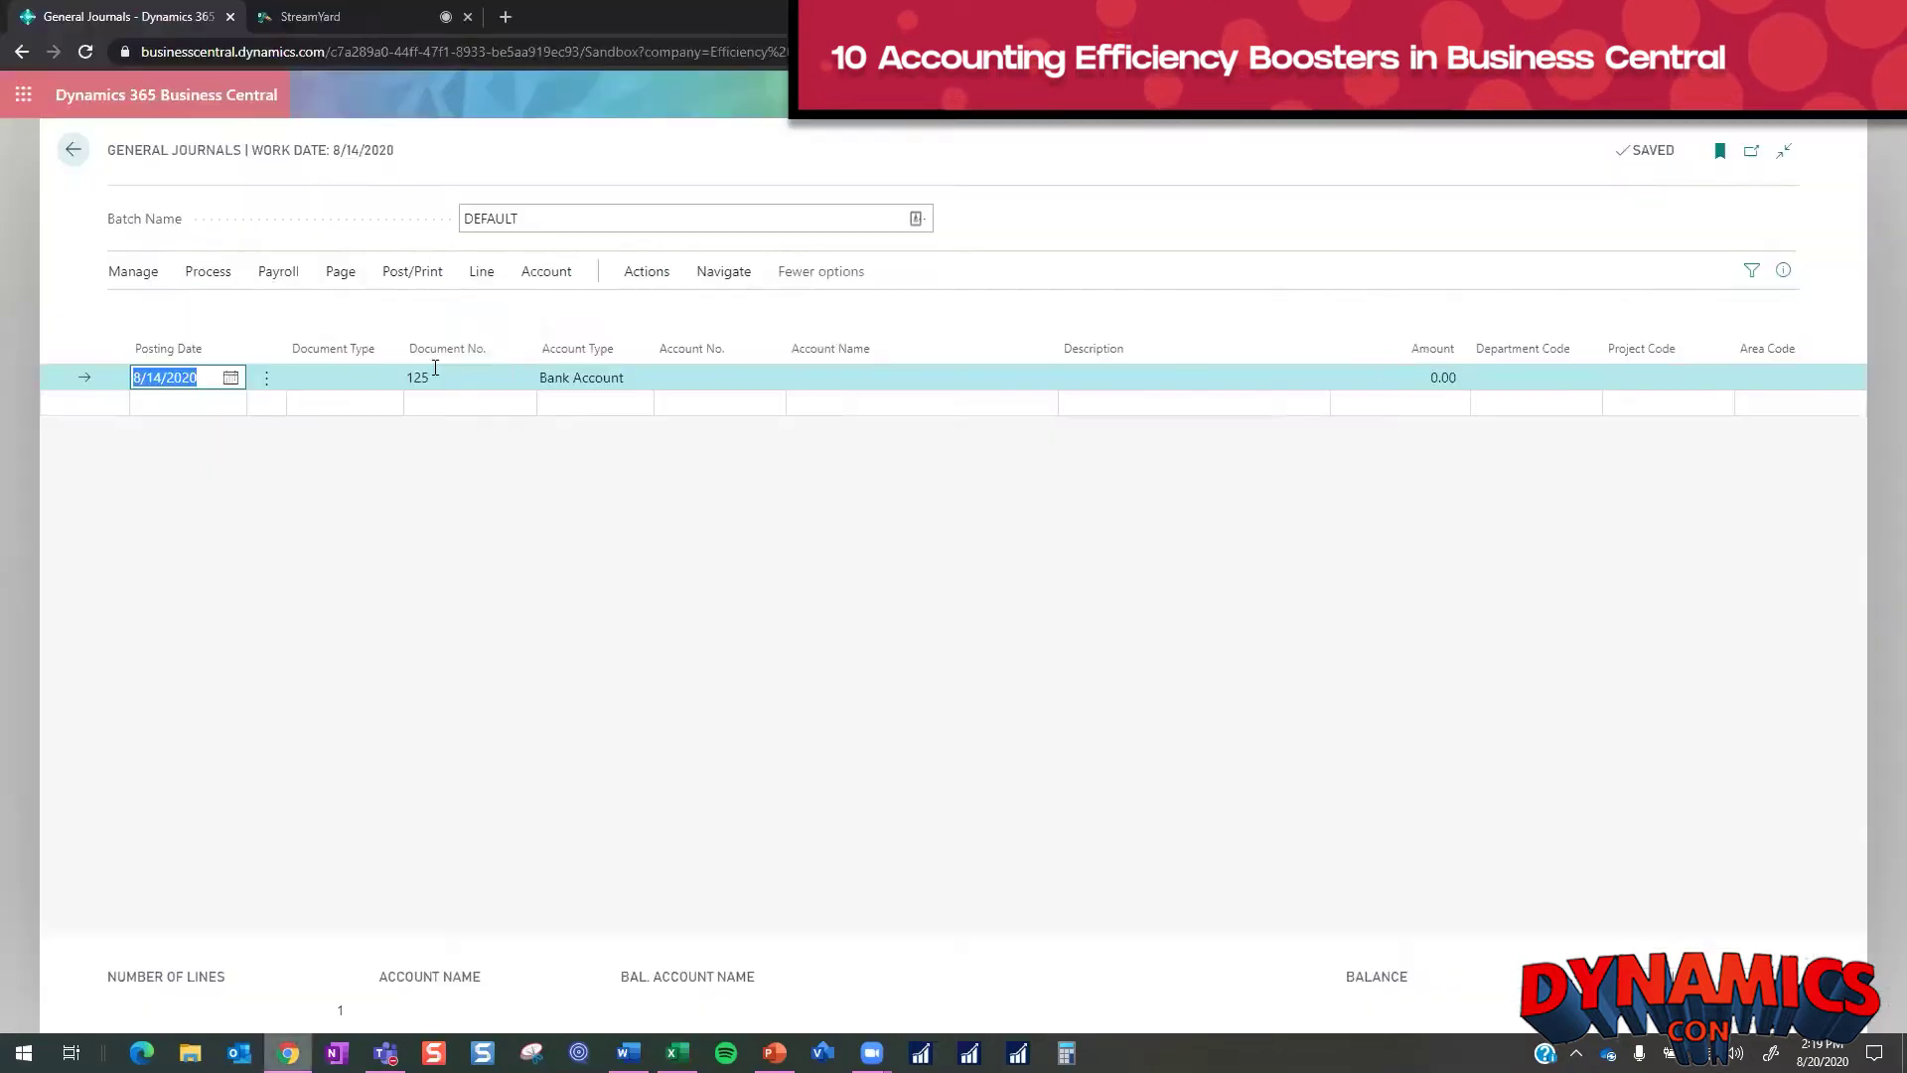
{"action": "left_click", "coordinate": [92, 377]}
{"action": "key", "text": "ctrl+c"}
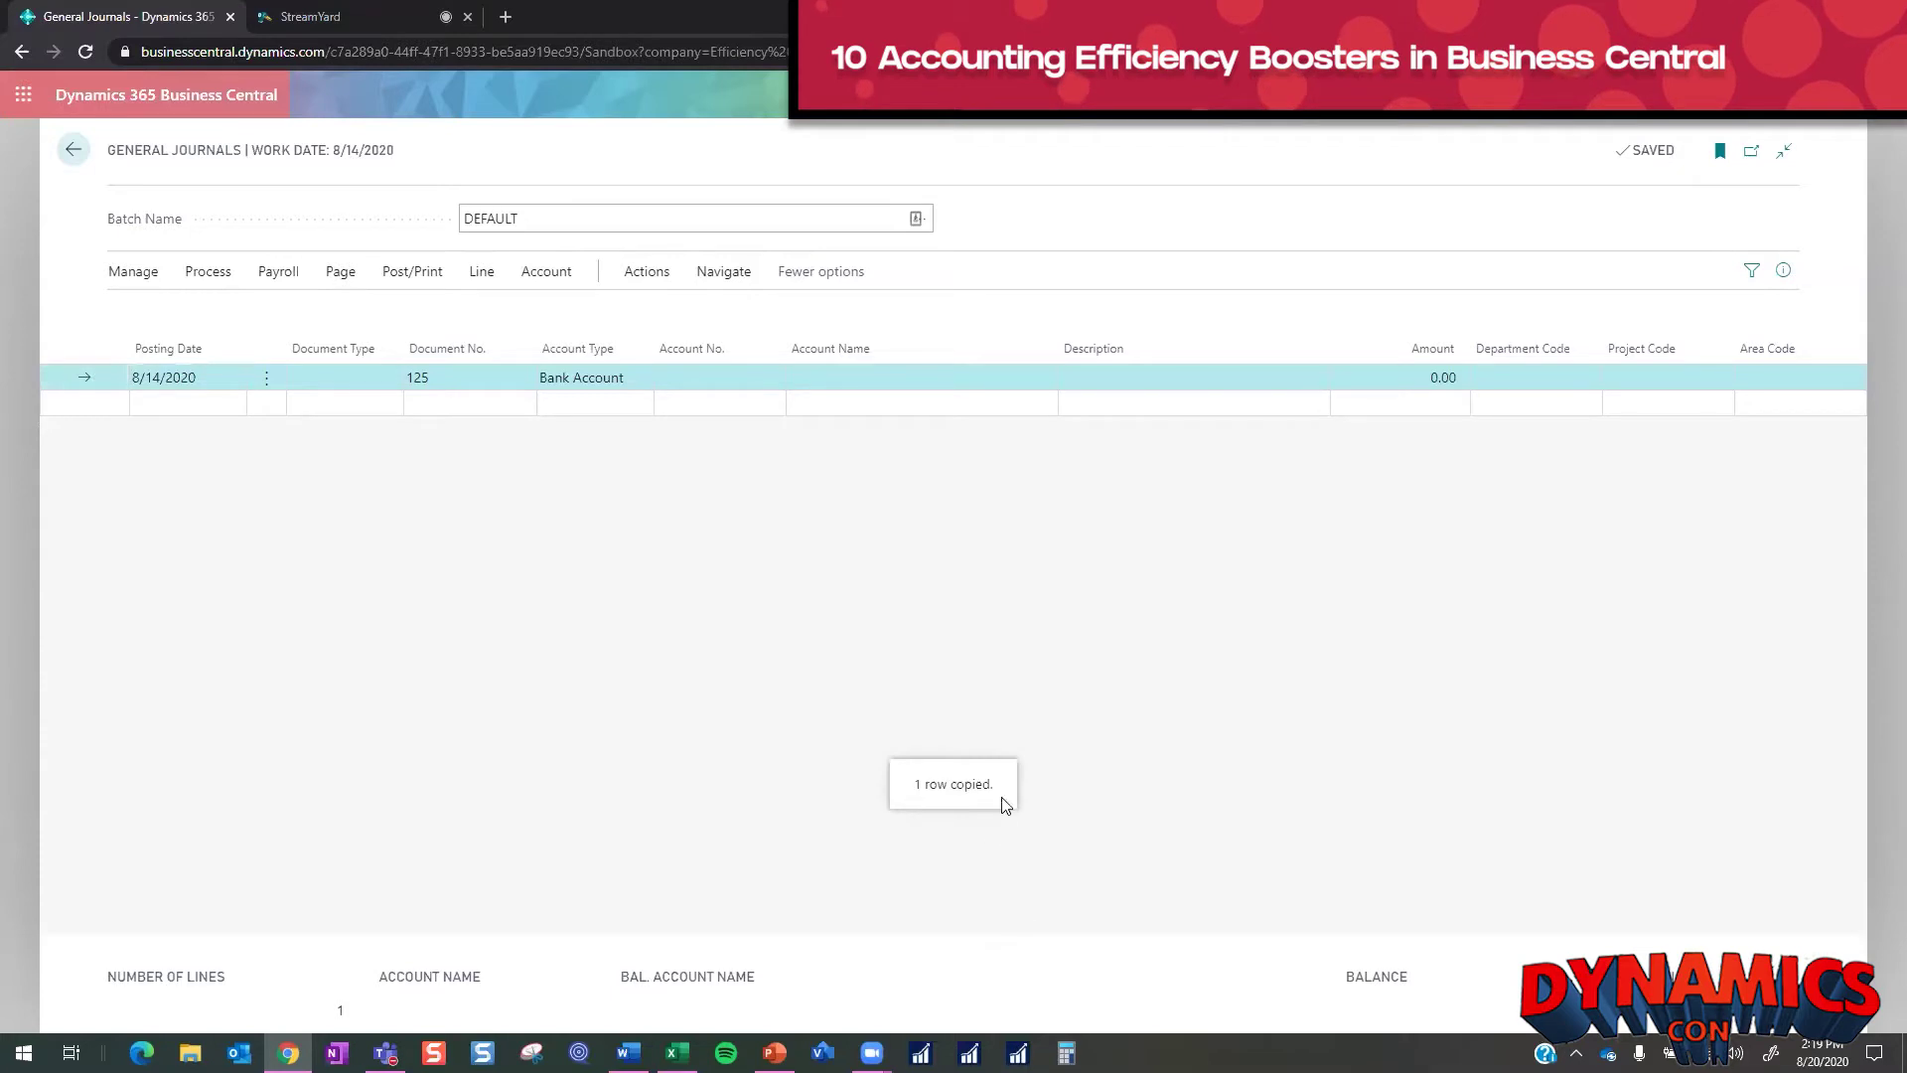
{"action": "left_click", "coordinate": [678, 1053]}
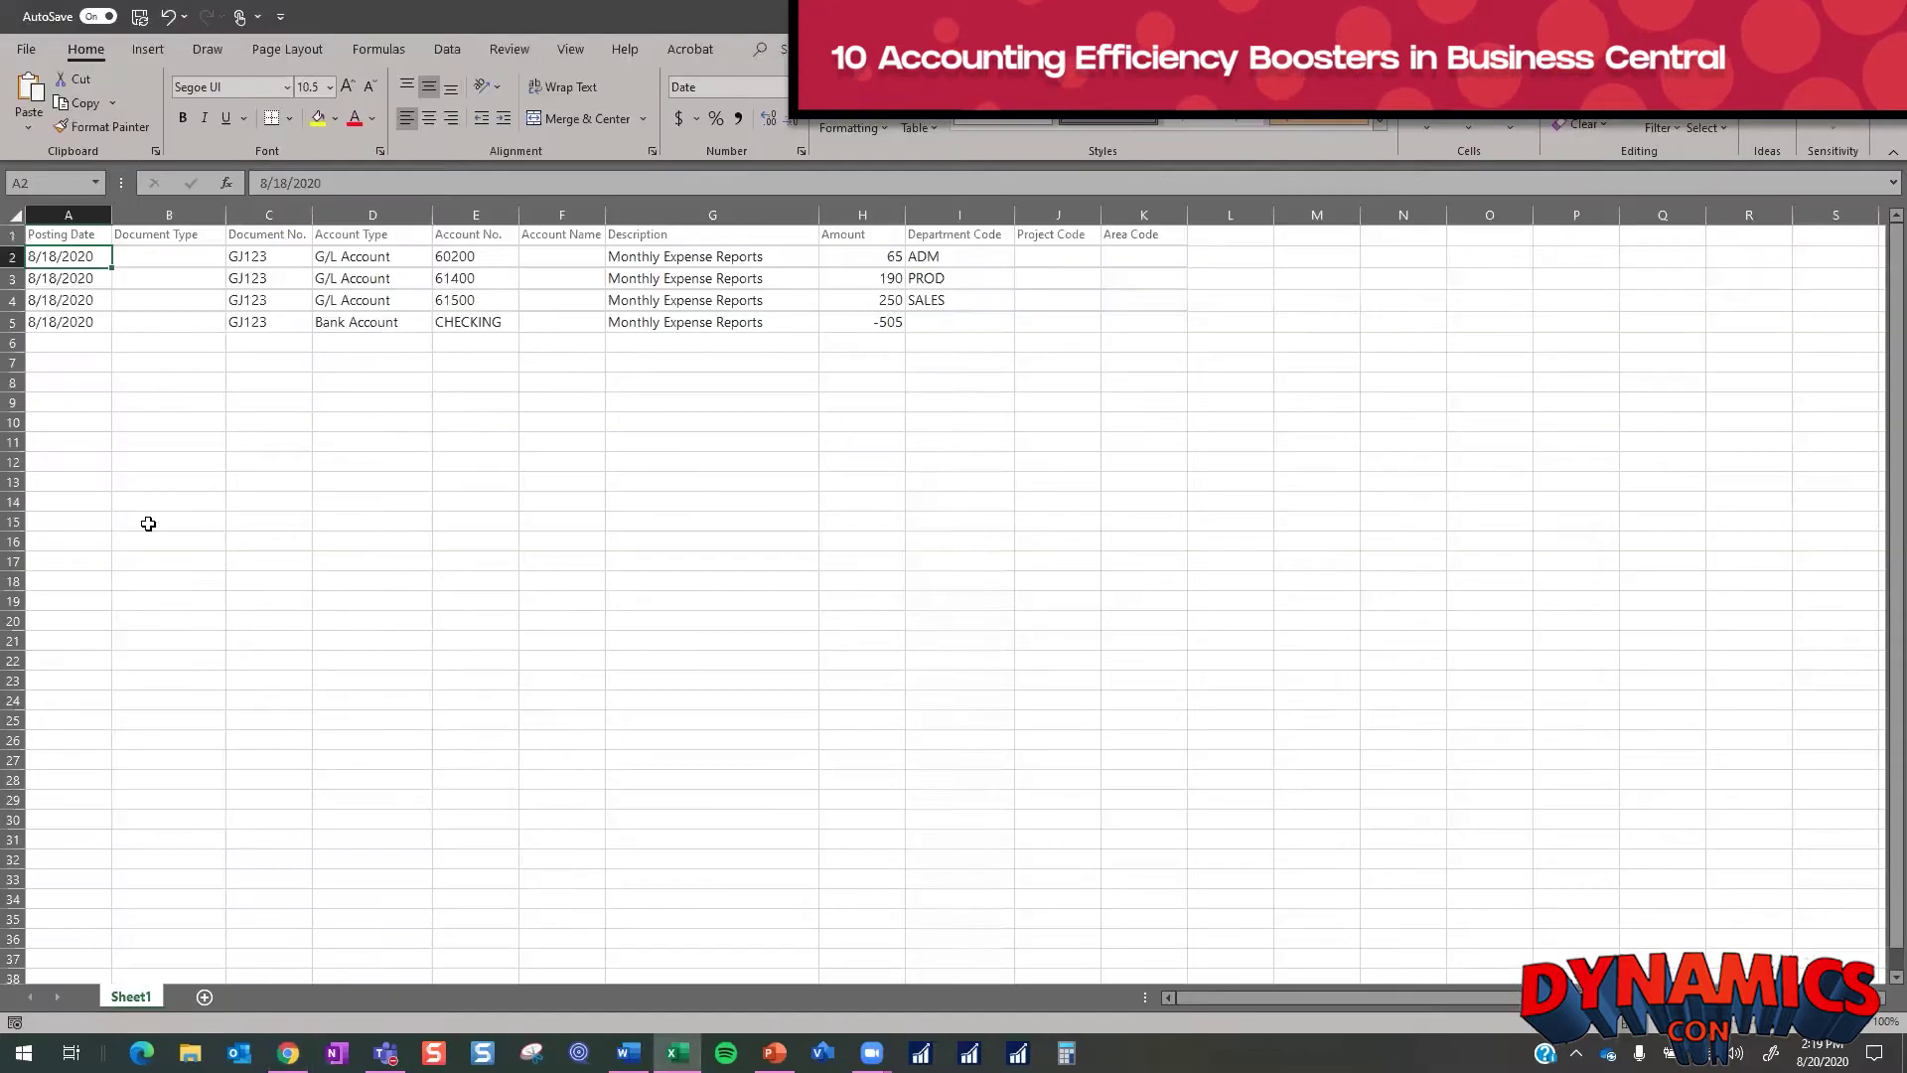
{"action": "left_click", "coordinate": [53, 460]}
{"action": "key", "text": "ctrl+v"}
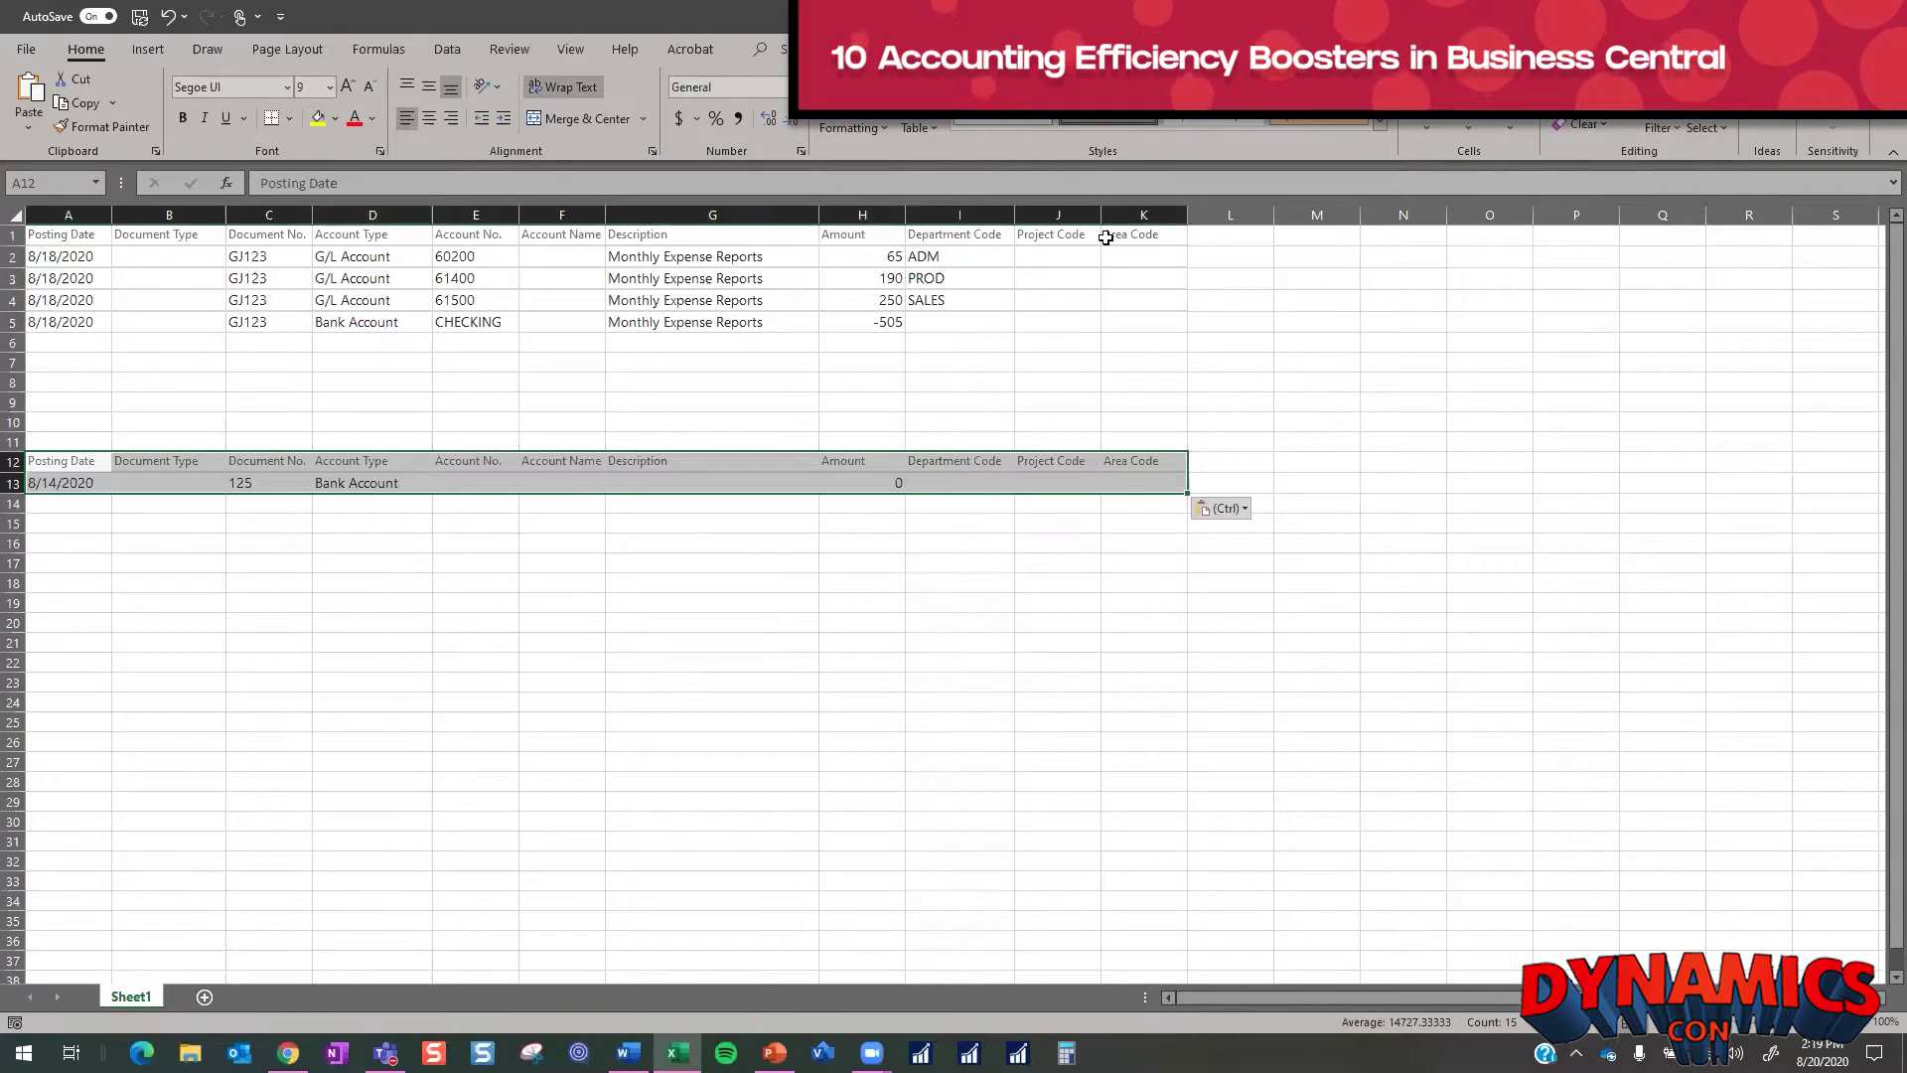
- Remove the pasted header and journal line from rows 12 and 13 of the sheet
{"action": "left_click_drag", "start_coordinate": [16, 461], "coordinate": [16, 483]}
{"action": "right_click", "coordinate": [16, 467]}
{"action": "left_click", "coordinate": [109, 668]}
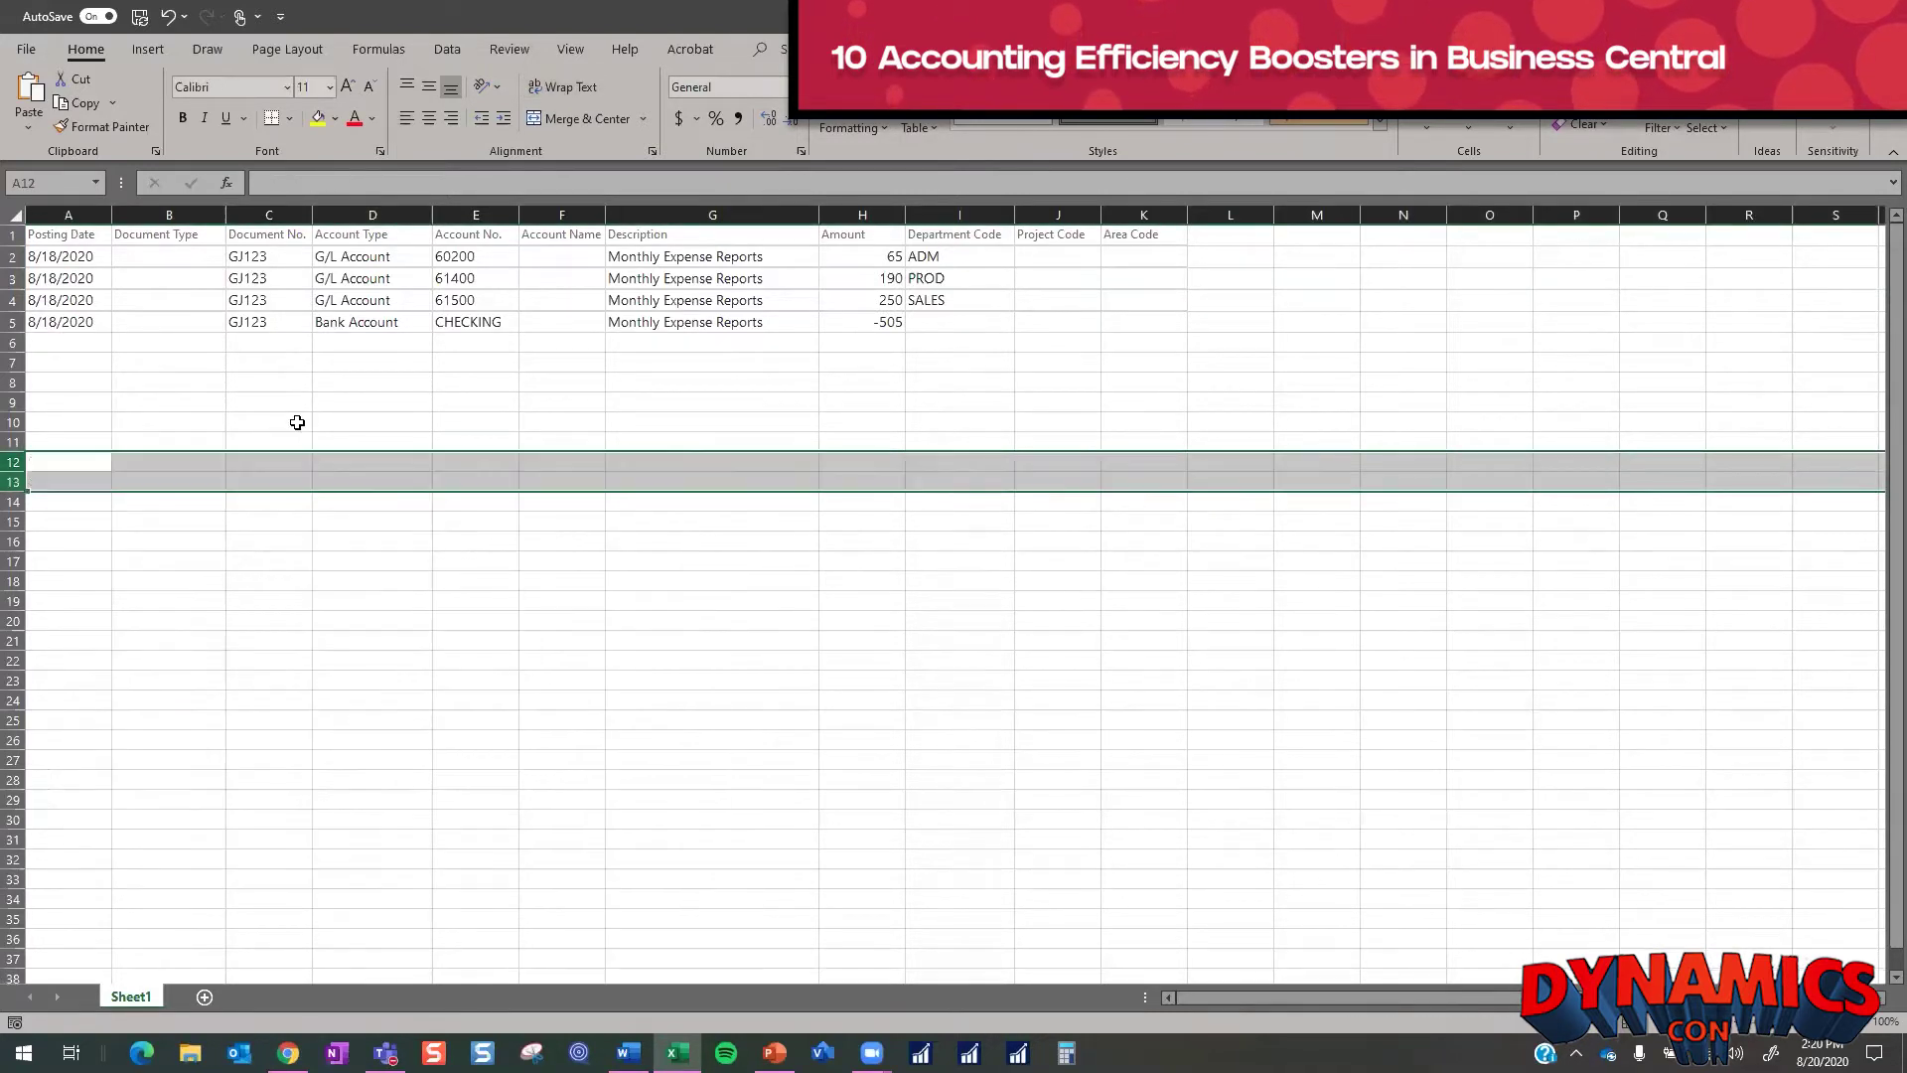
- Copy the four expense lines in A2:I5 from Excel and try to paste them onto the existing journal line in Business Central
{"action": "left_click", "coordinate": [663, 260]}
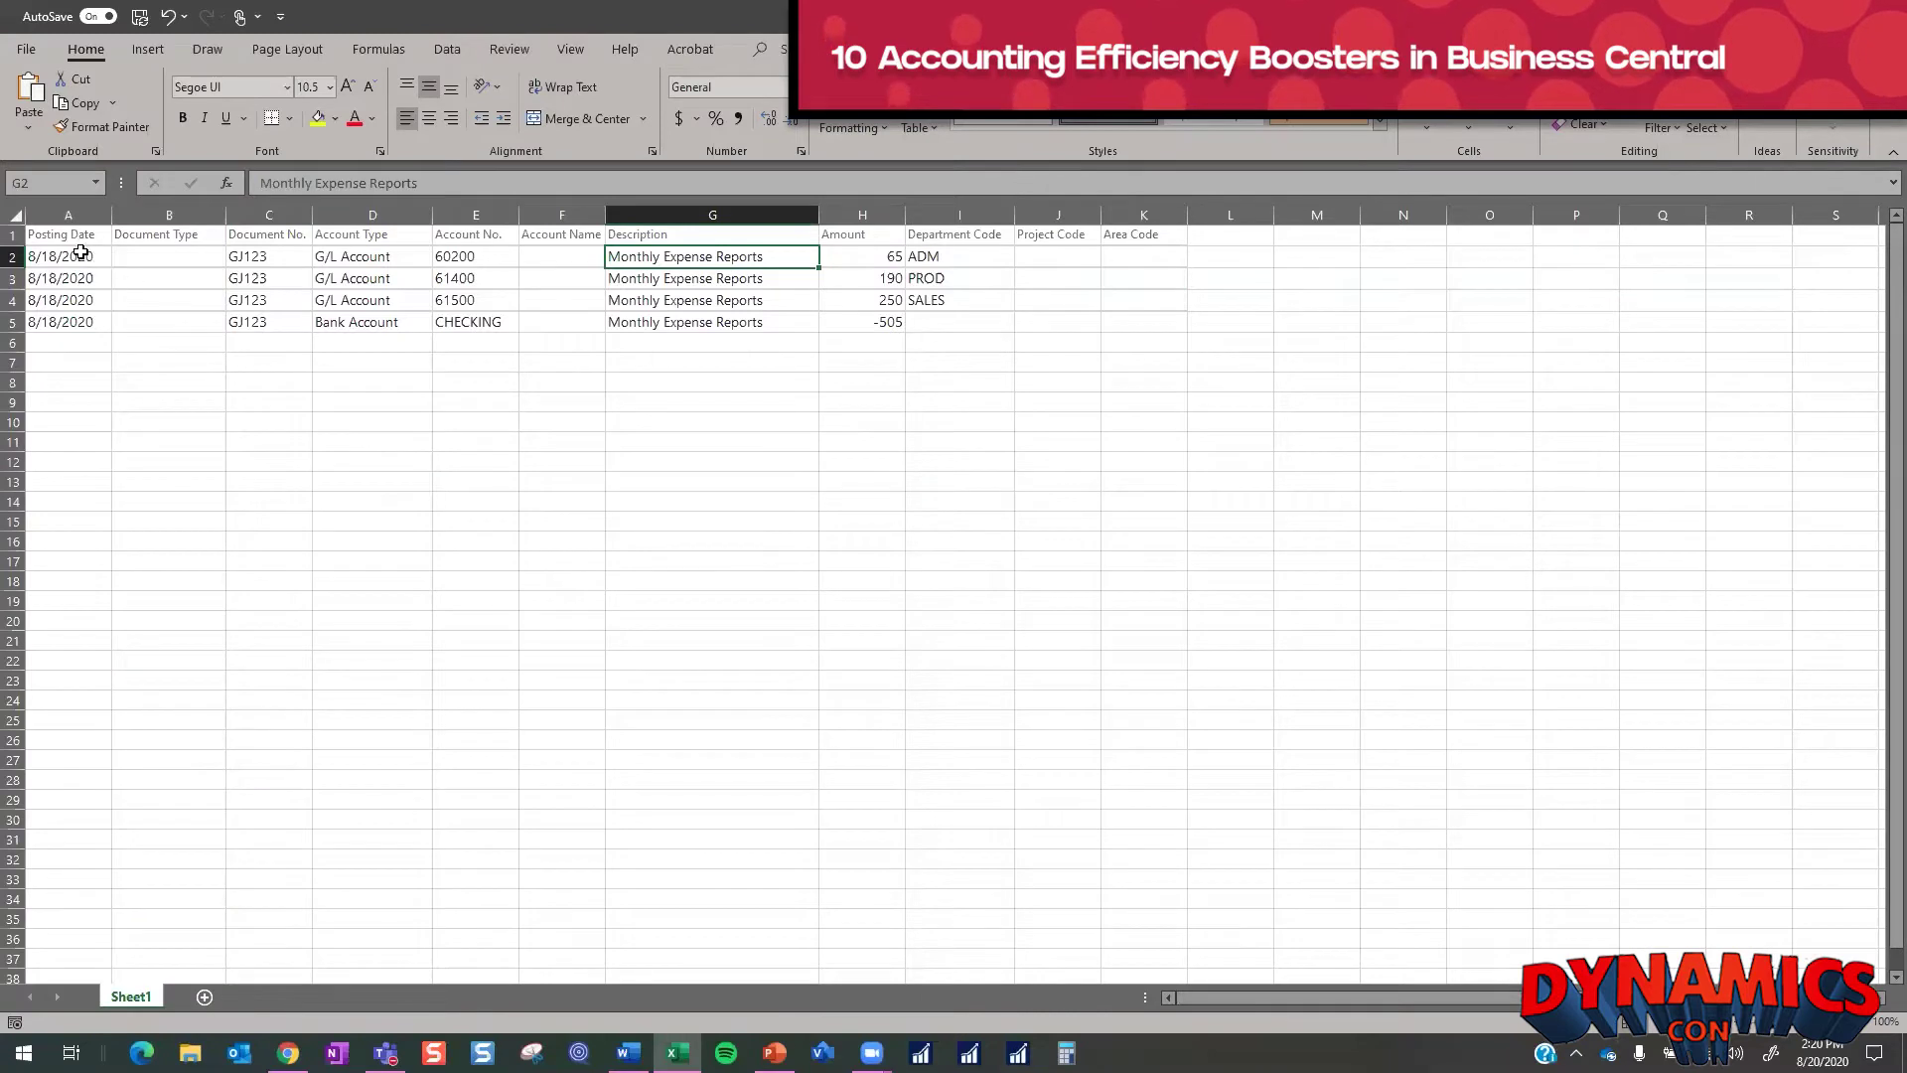
{"action": "left_click_drag", "start_coordinate": [83, 256], "coordinate": [989, 315]}
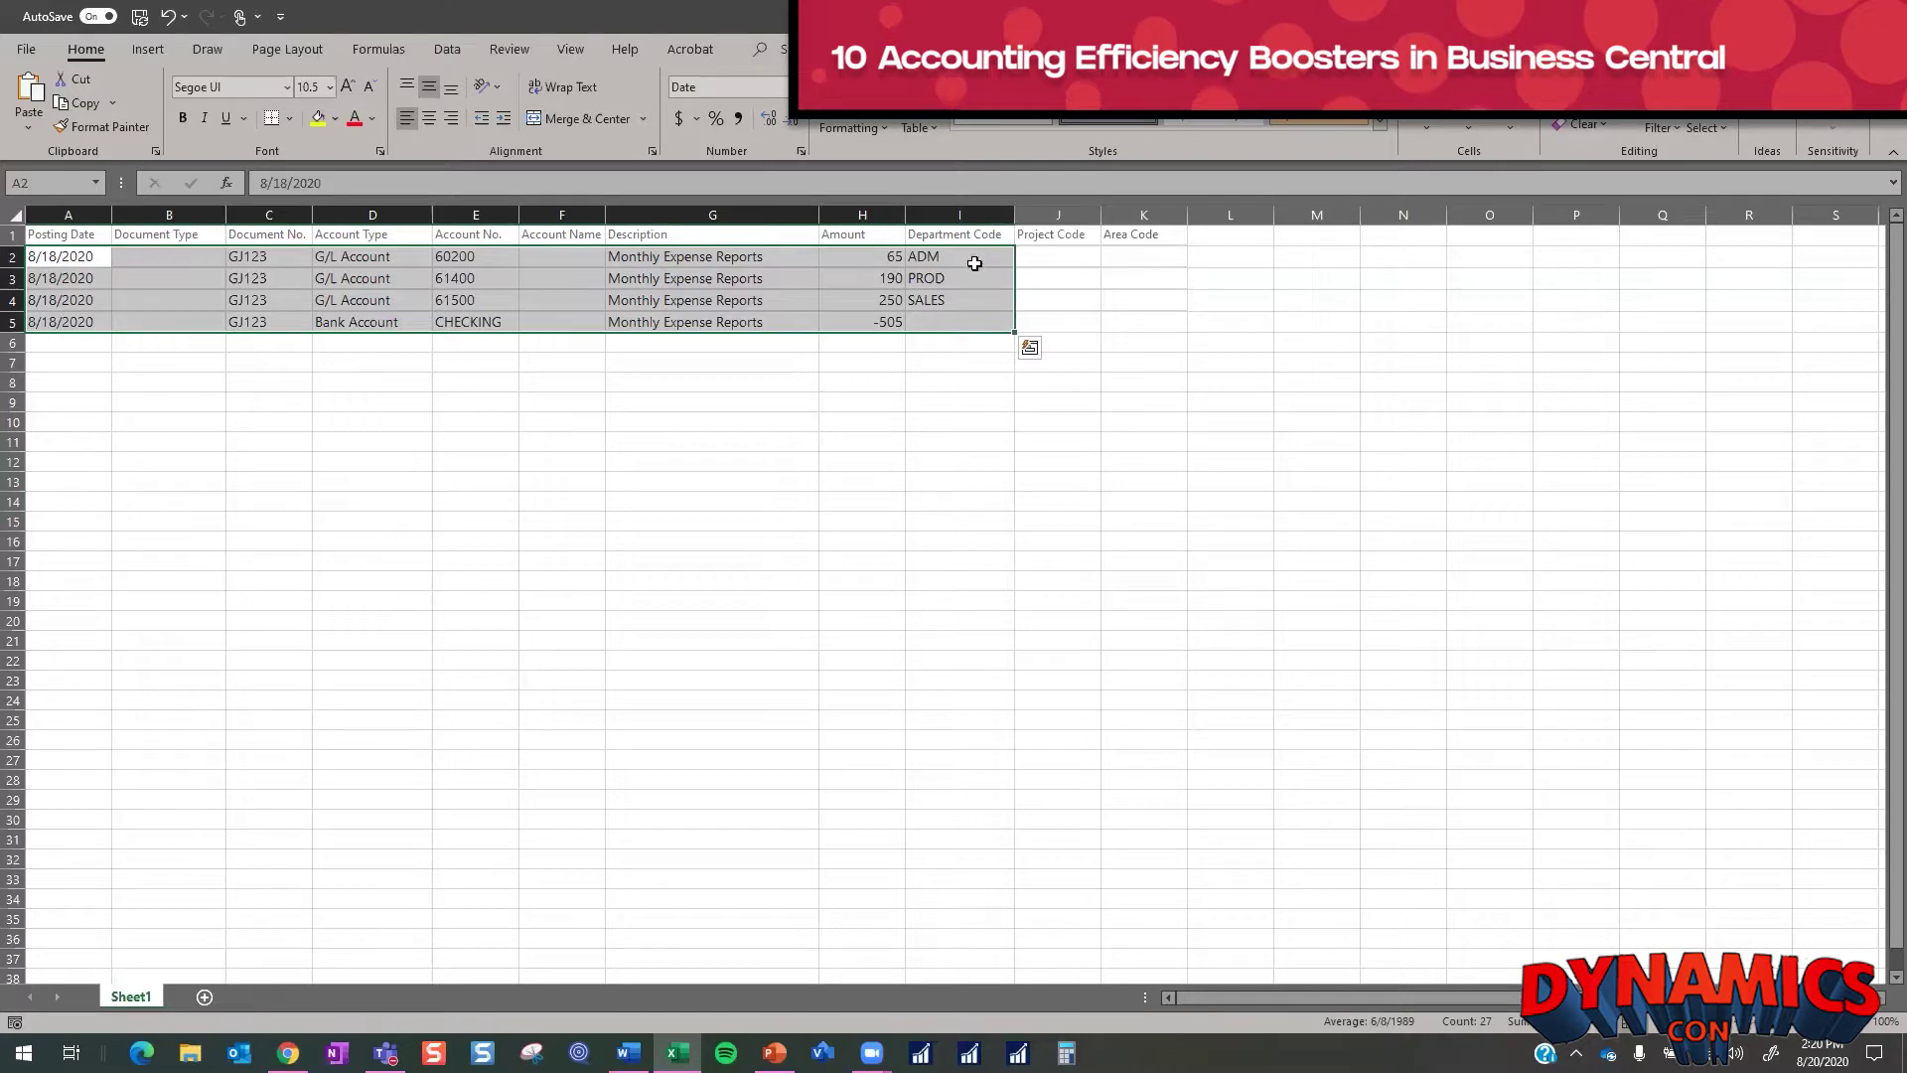
{"action": "key", "text": "ctrl+c"}
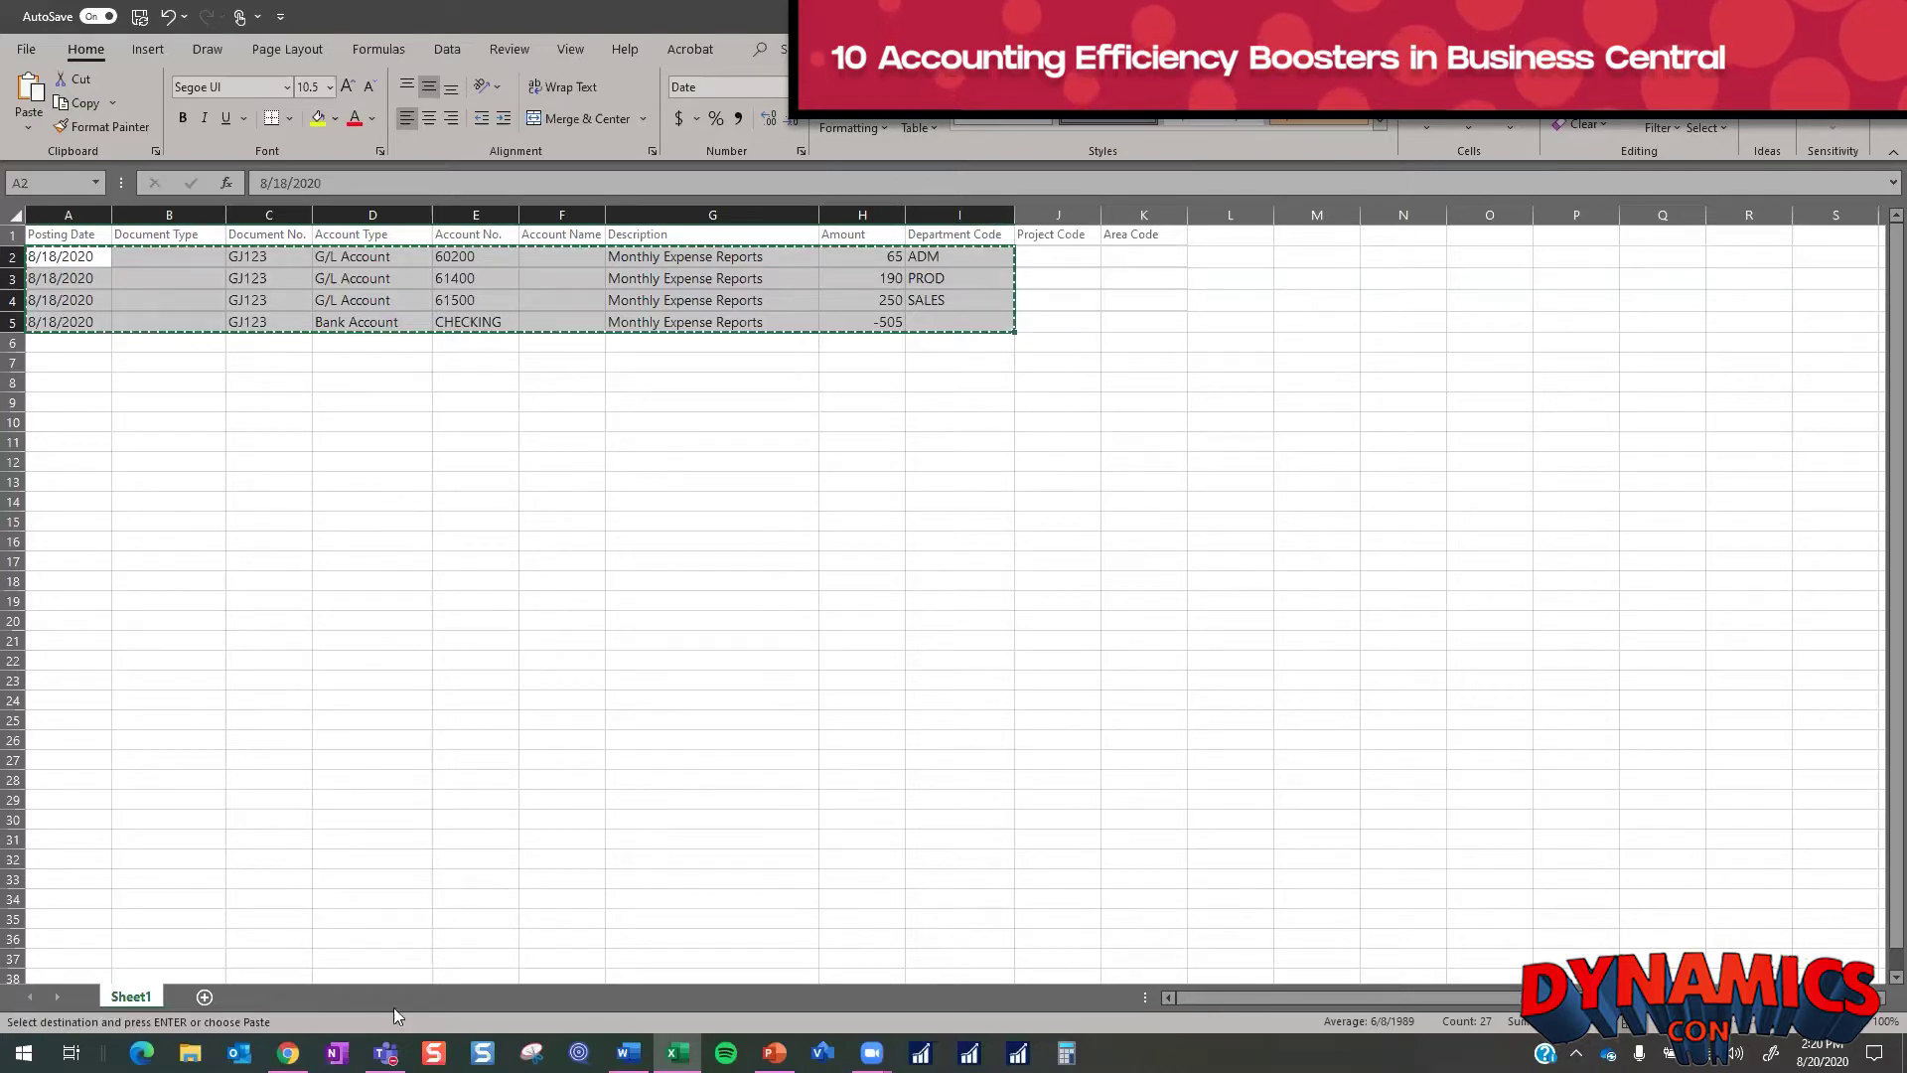
{"action": "left_click", "coordinate": [288, 1053]}
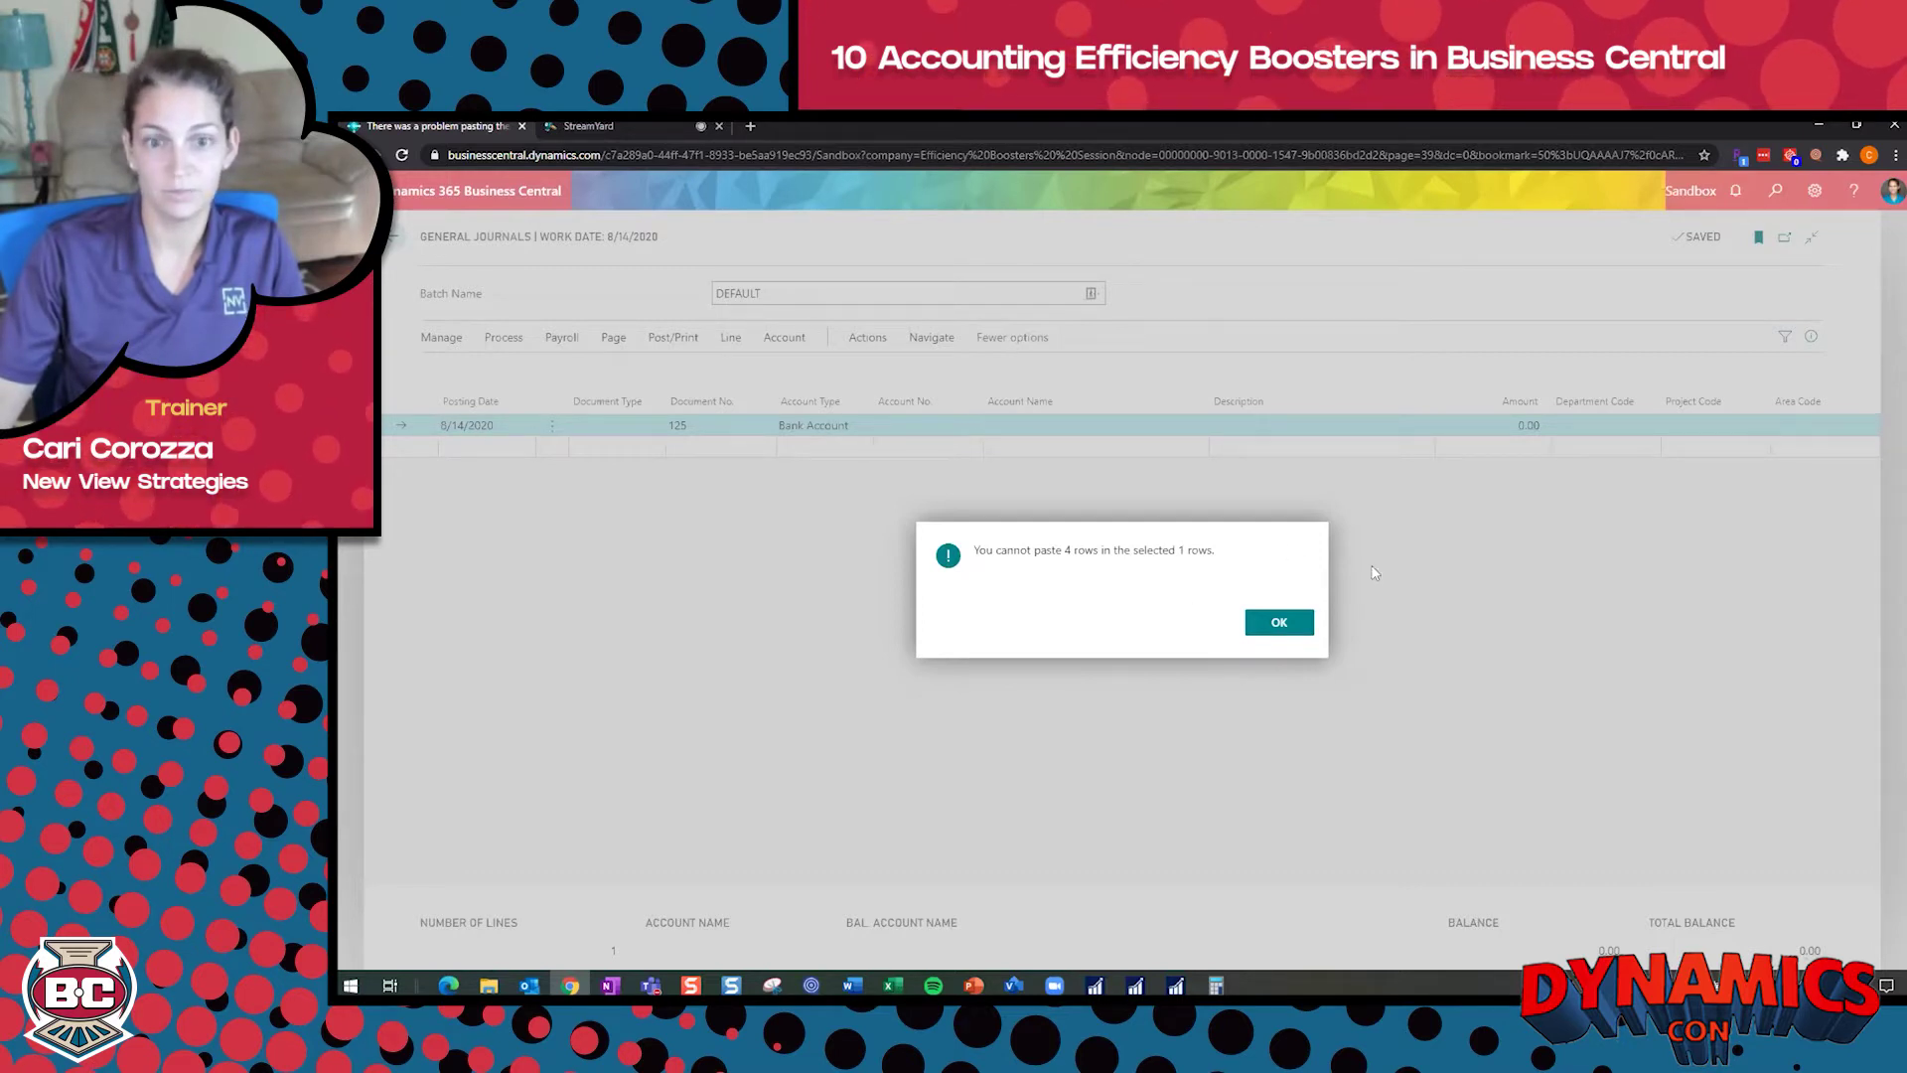
{"action": "left_click", "coordinate": [1279, 623]}
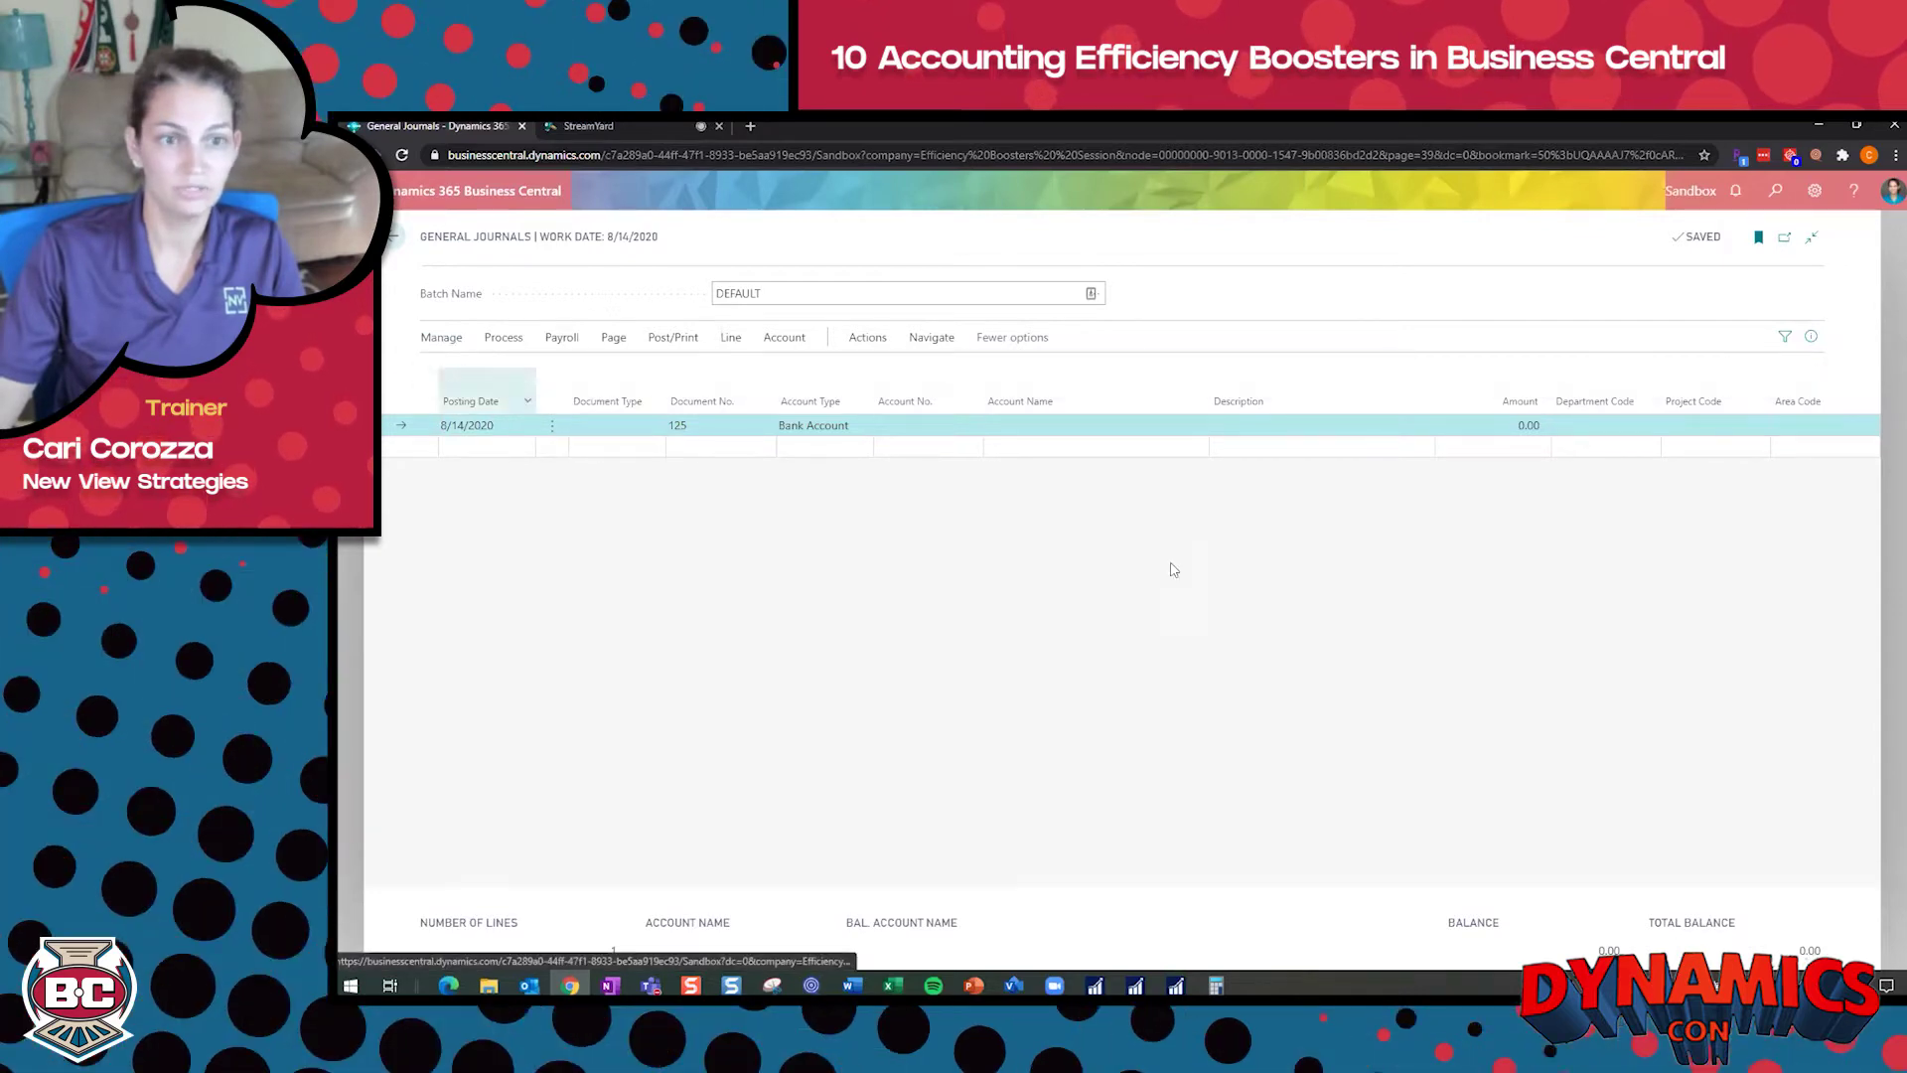
- Delete the existing journal line and paste the four copied expense lines into the DEFAULT batch
{"action": "key", "text": "ctrl+Delete"}
{"action": "left_click", "coordinate": [1202, 625]}
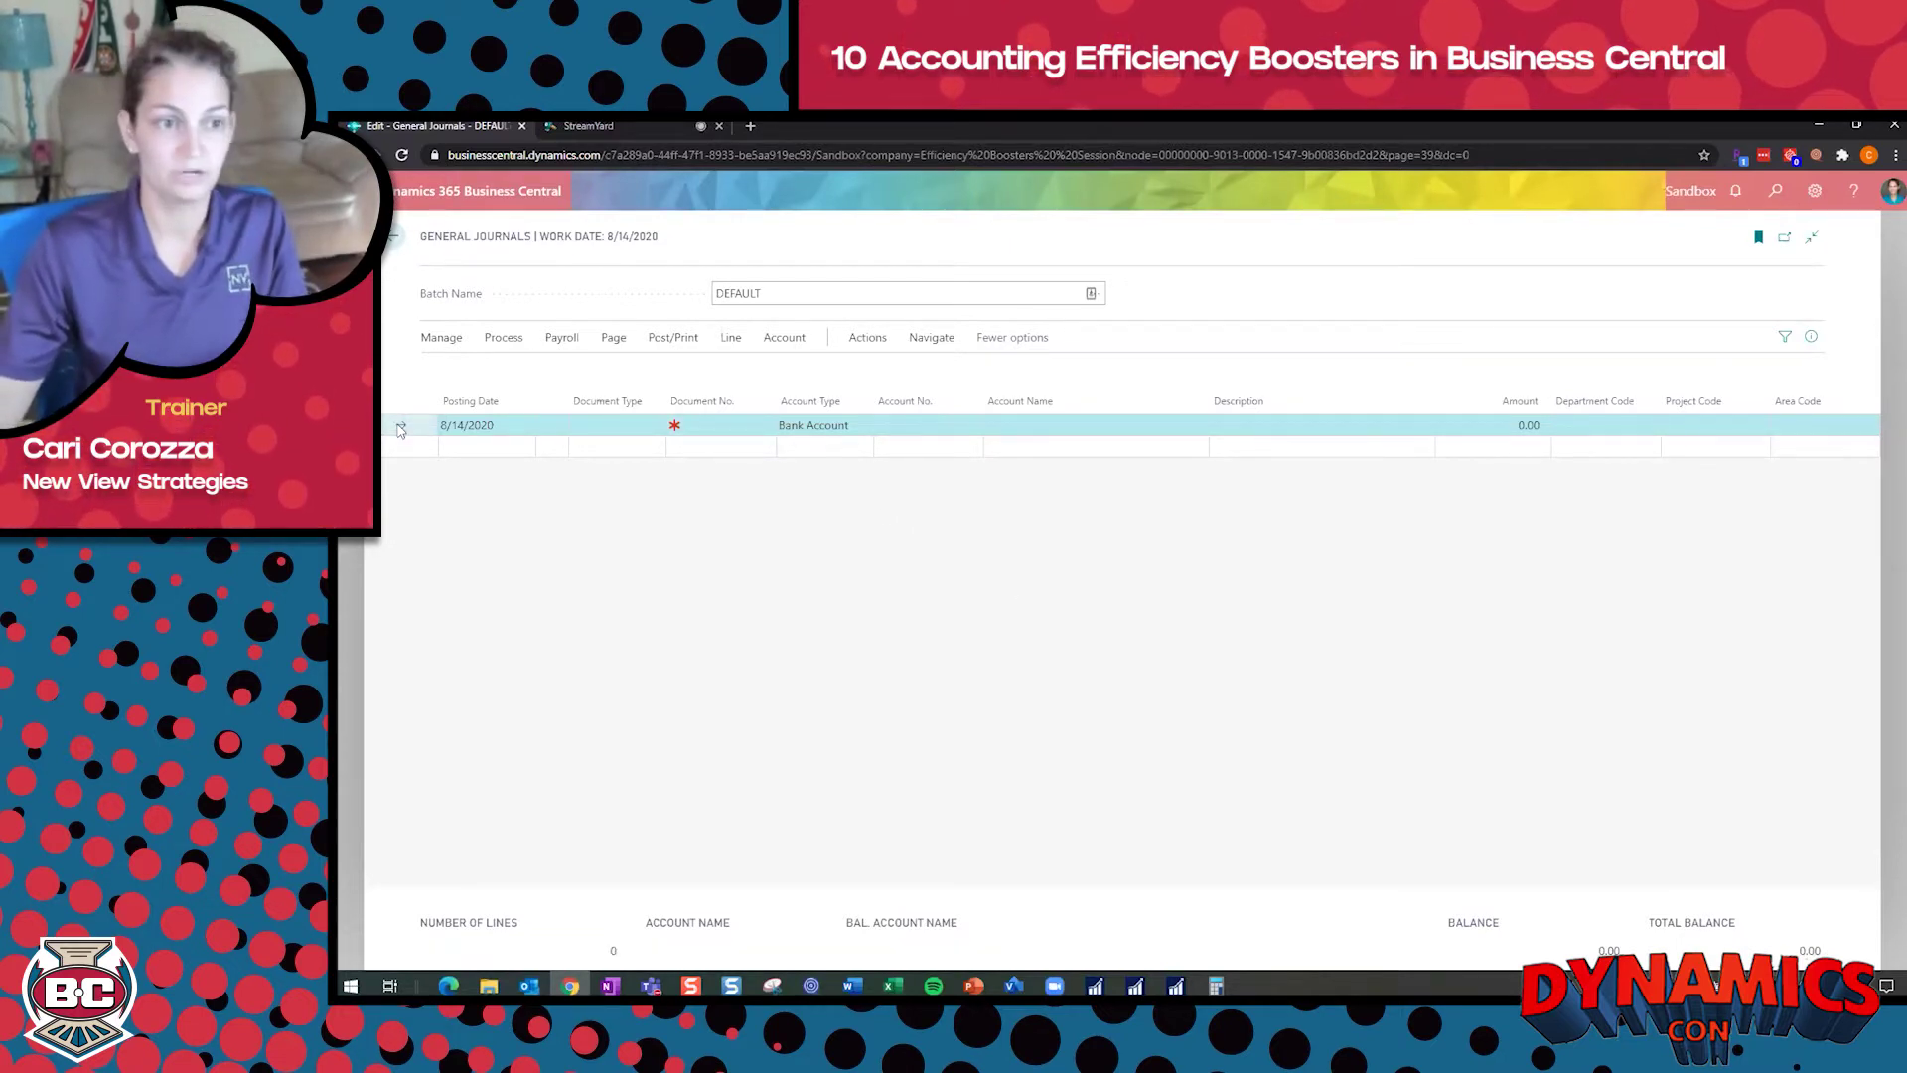
{"action": "left_click", "coordinate": [400, 427]}
{"action": "key", "text": "ctrl+v"}
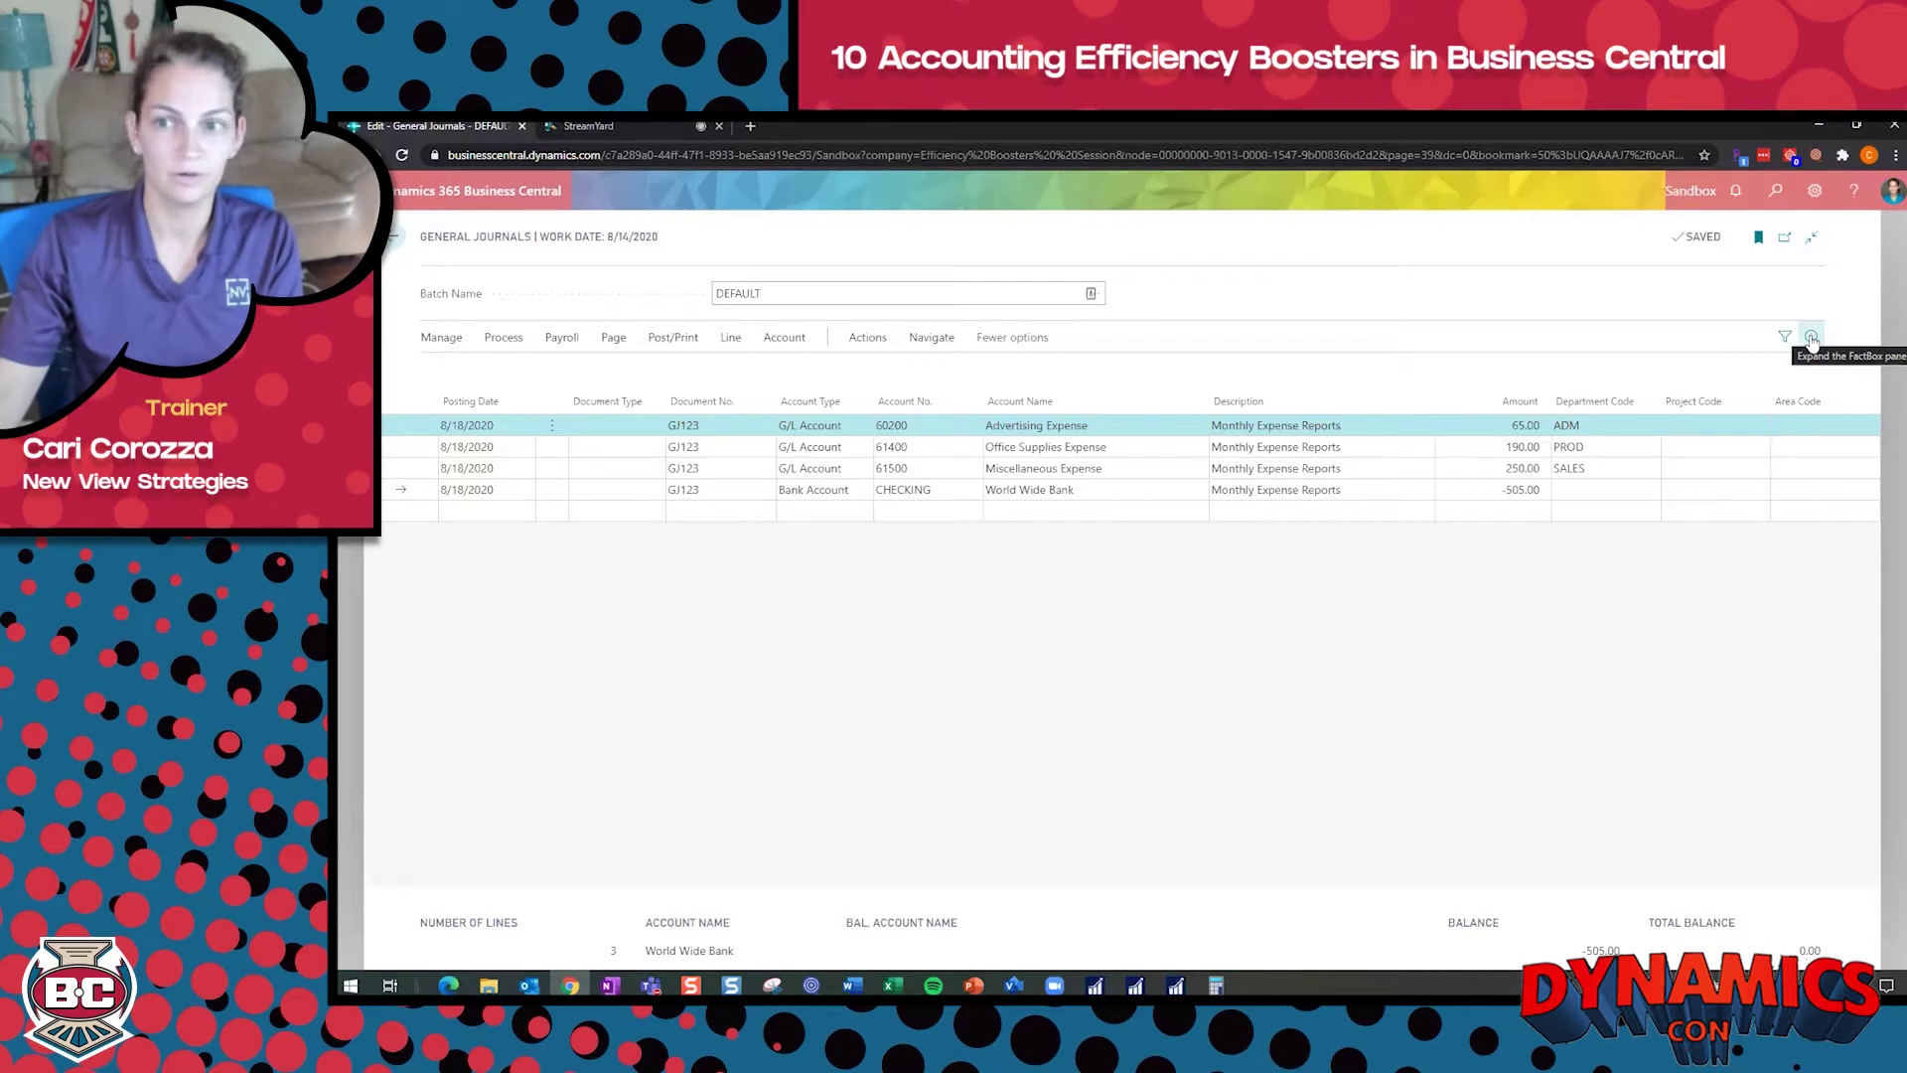
- Show the FactBox pane and open the file insertion dialog for the journal's Incoming Document Files
{"action": "left_click", "coordinate": [1812, 338]}
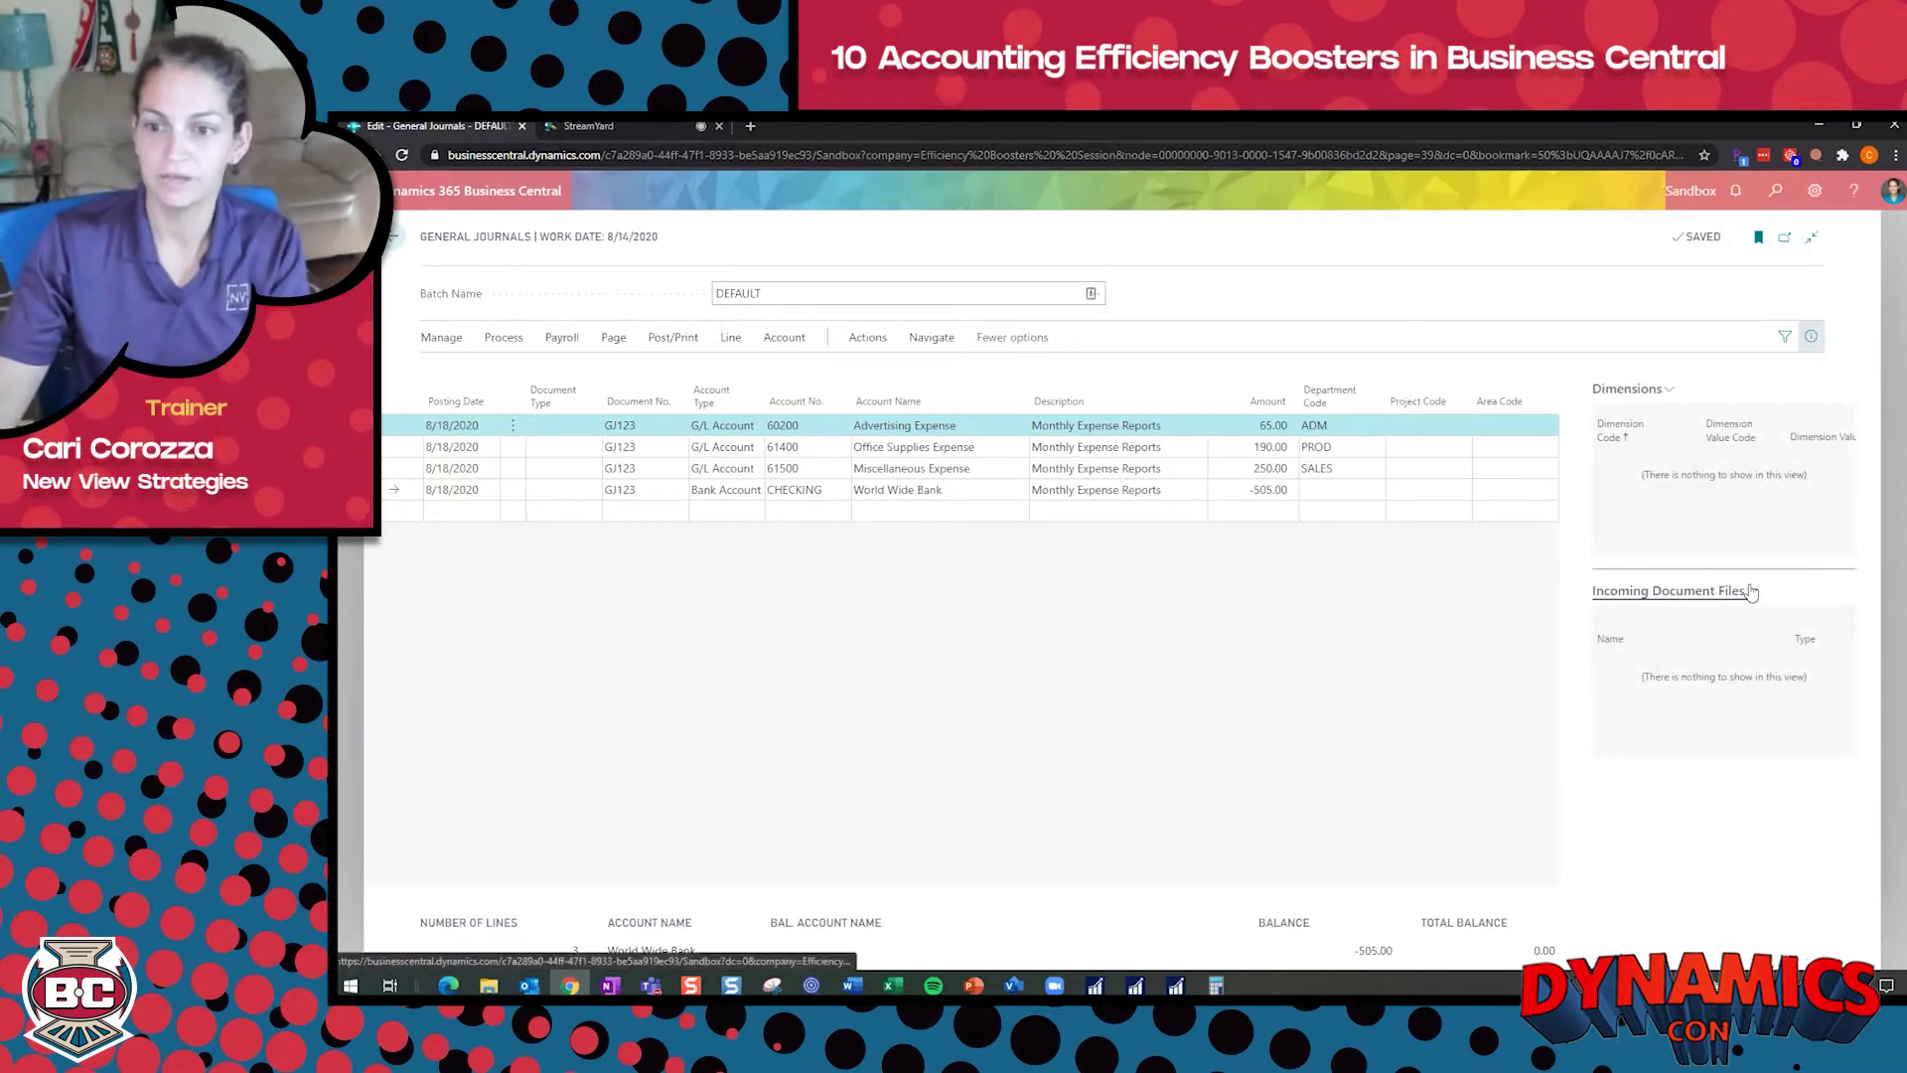
{"action": "left_click", "coordinate": [1751, 591]}
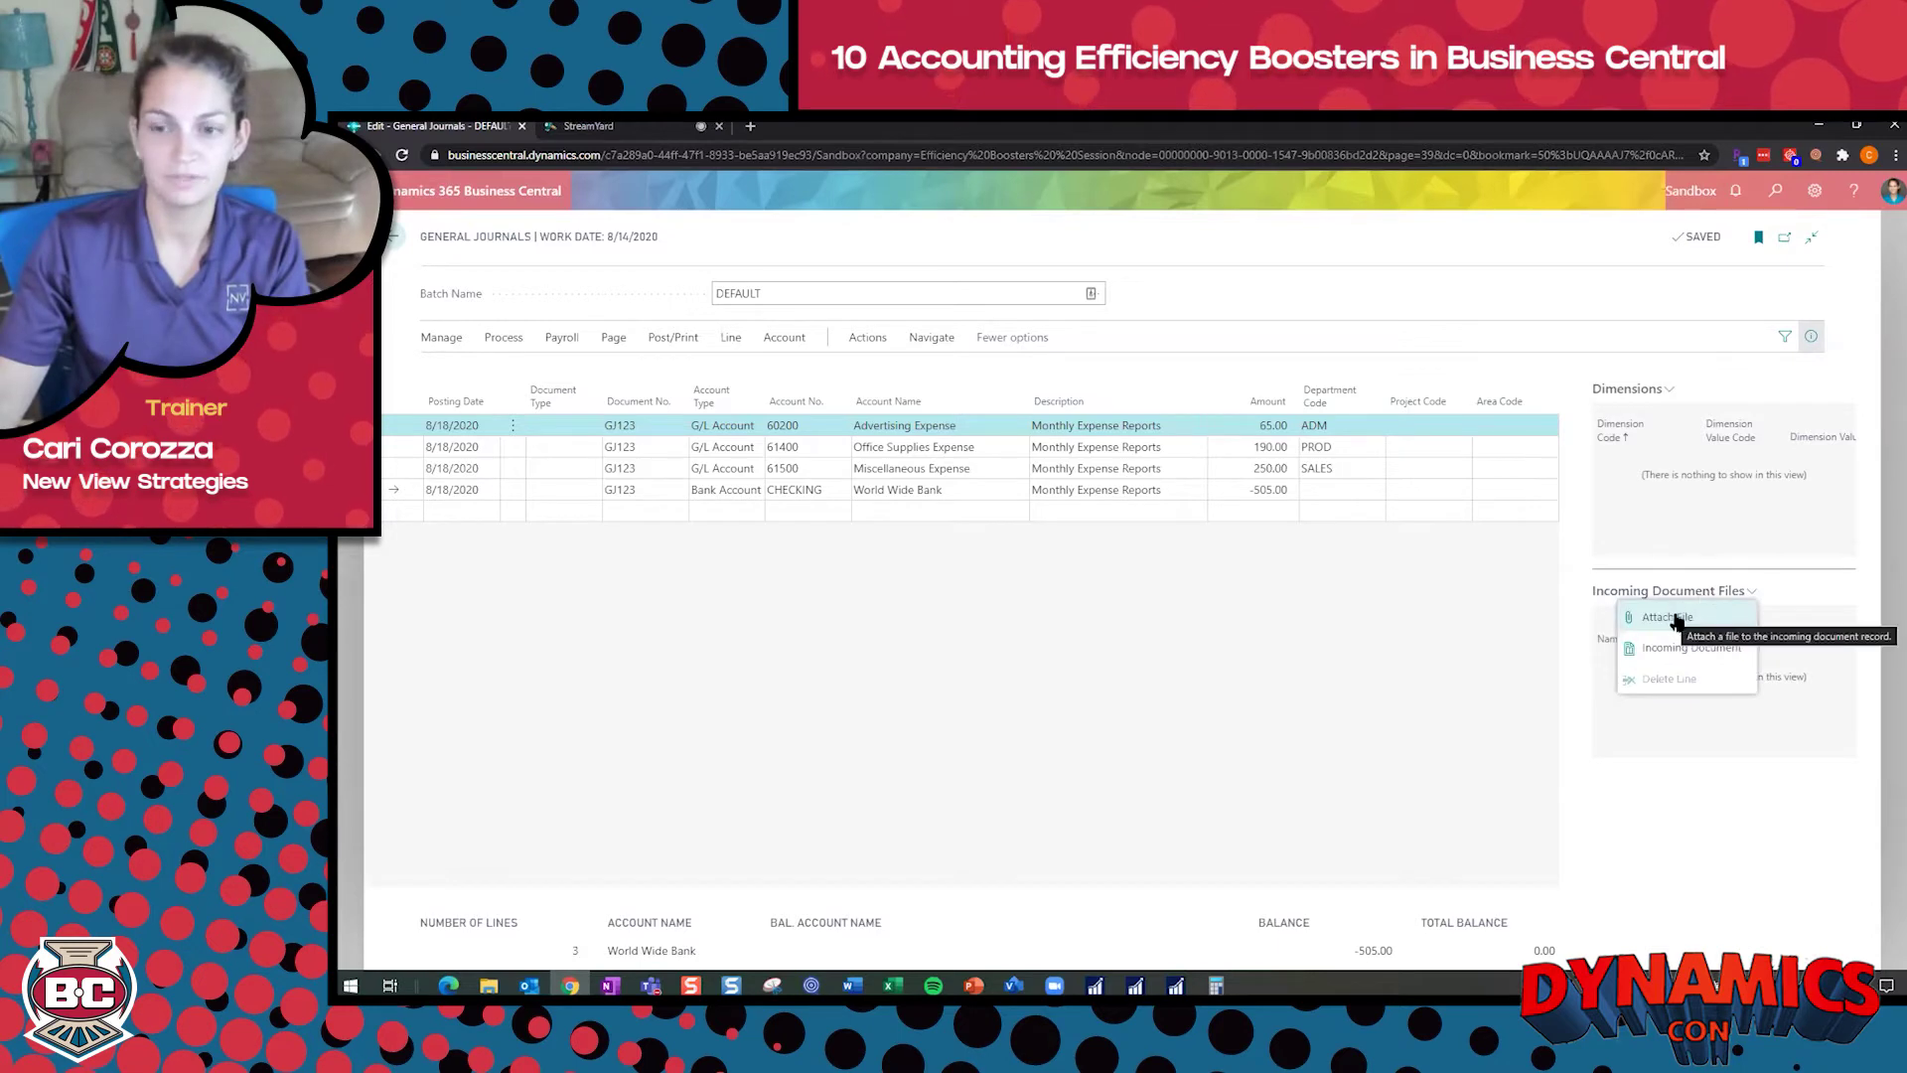
{"action": "left_click", "coordinate": [1701, 616]}
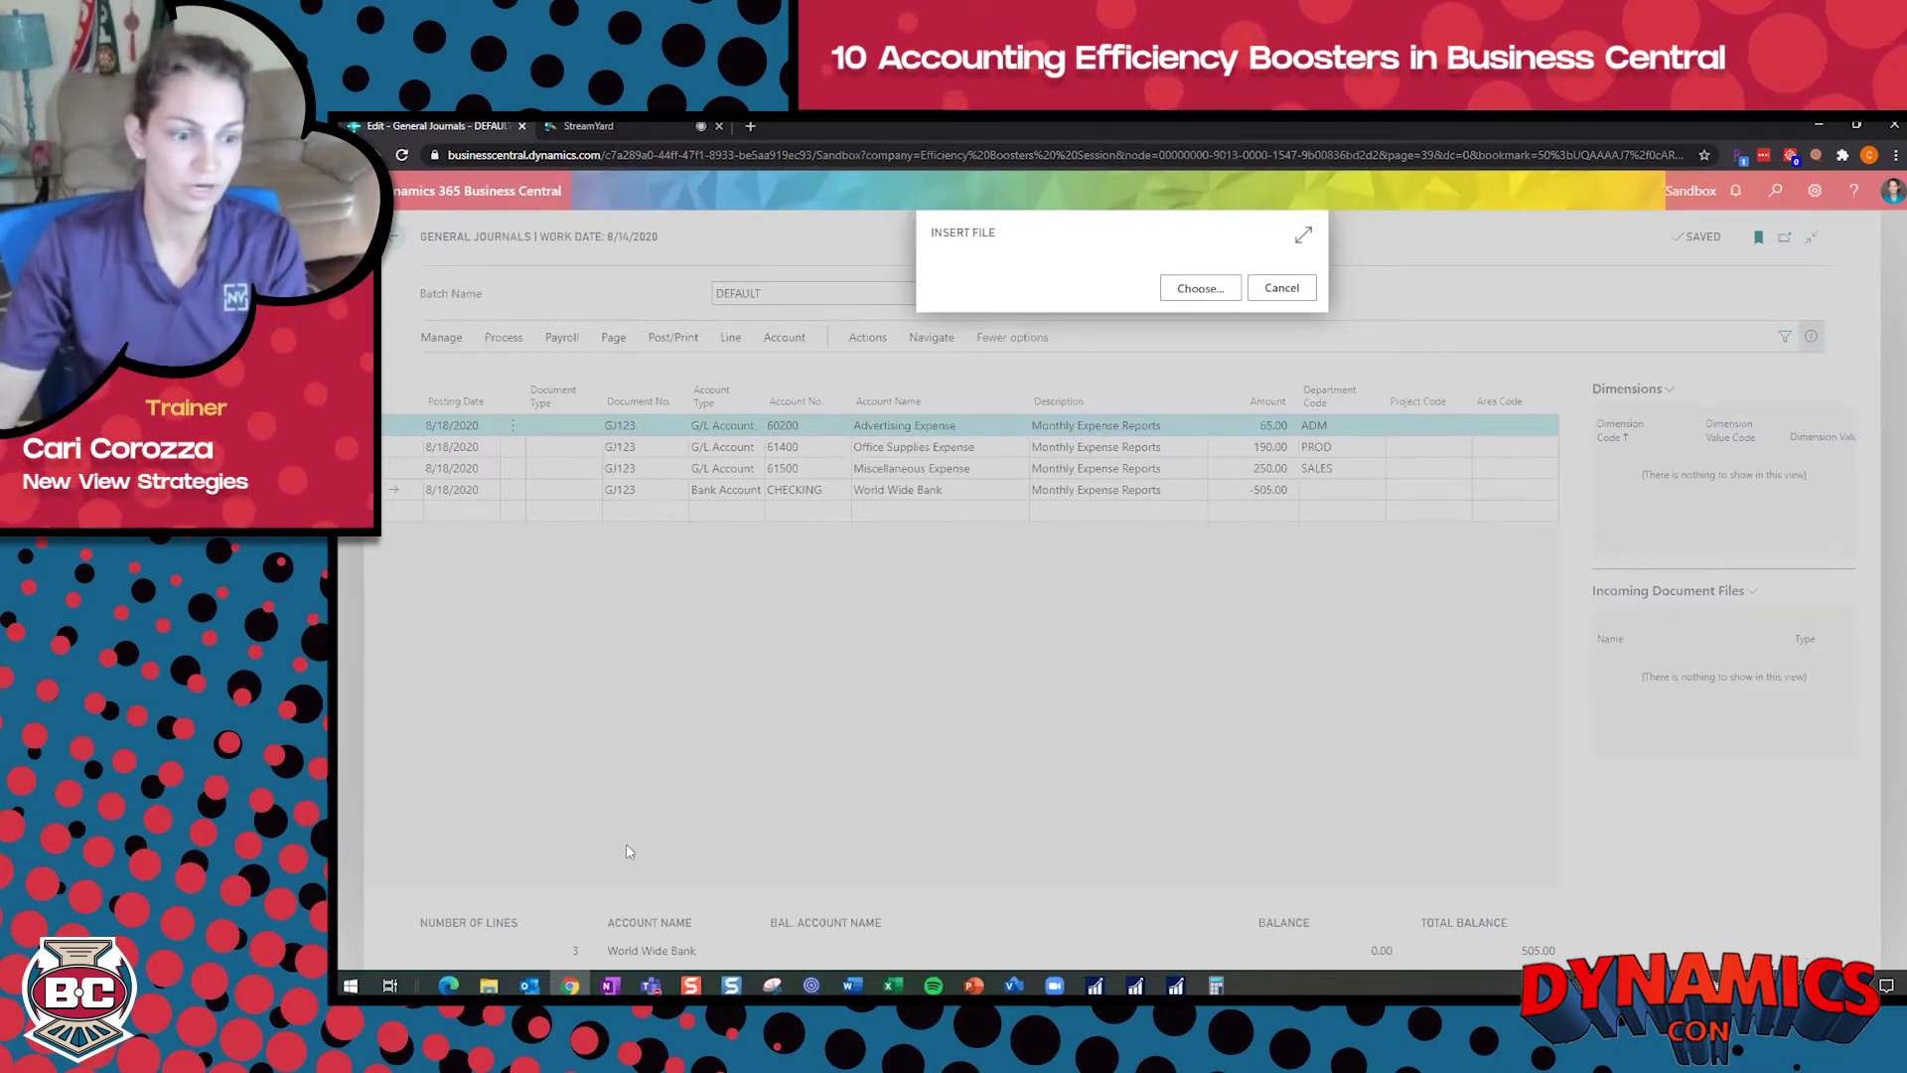
- Try to attach the Gen Journal Copy & Paste workbook from the Accounting Efficiency Boosters in BC folder
{"action": "left_click", "coordinate": [488, 986]}
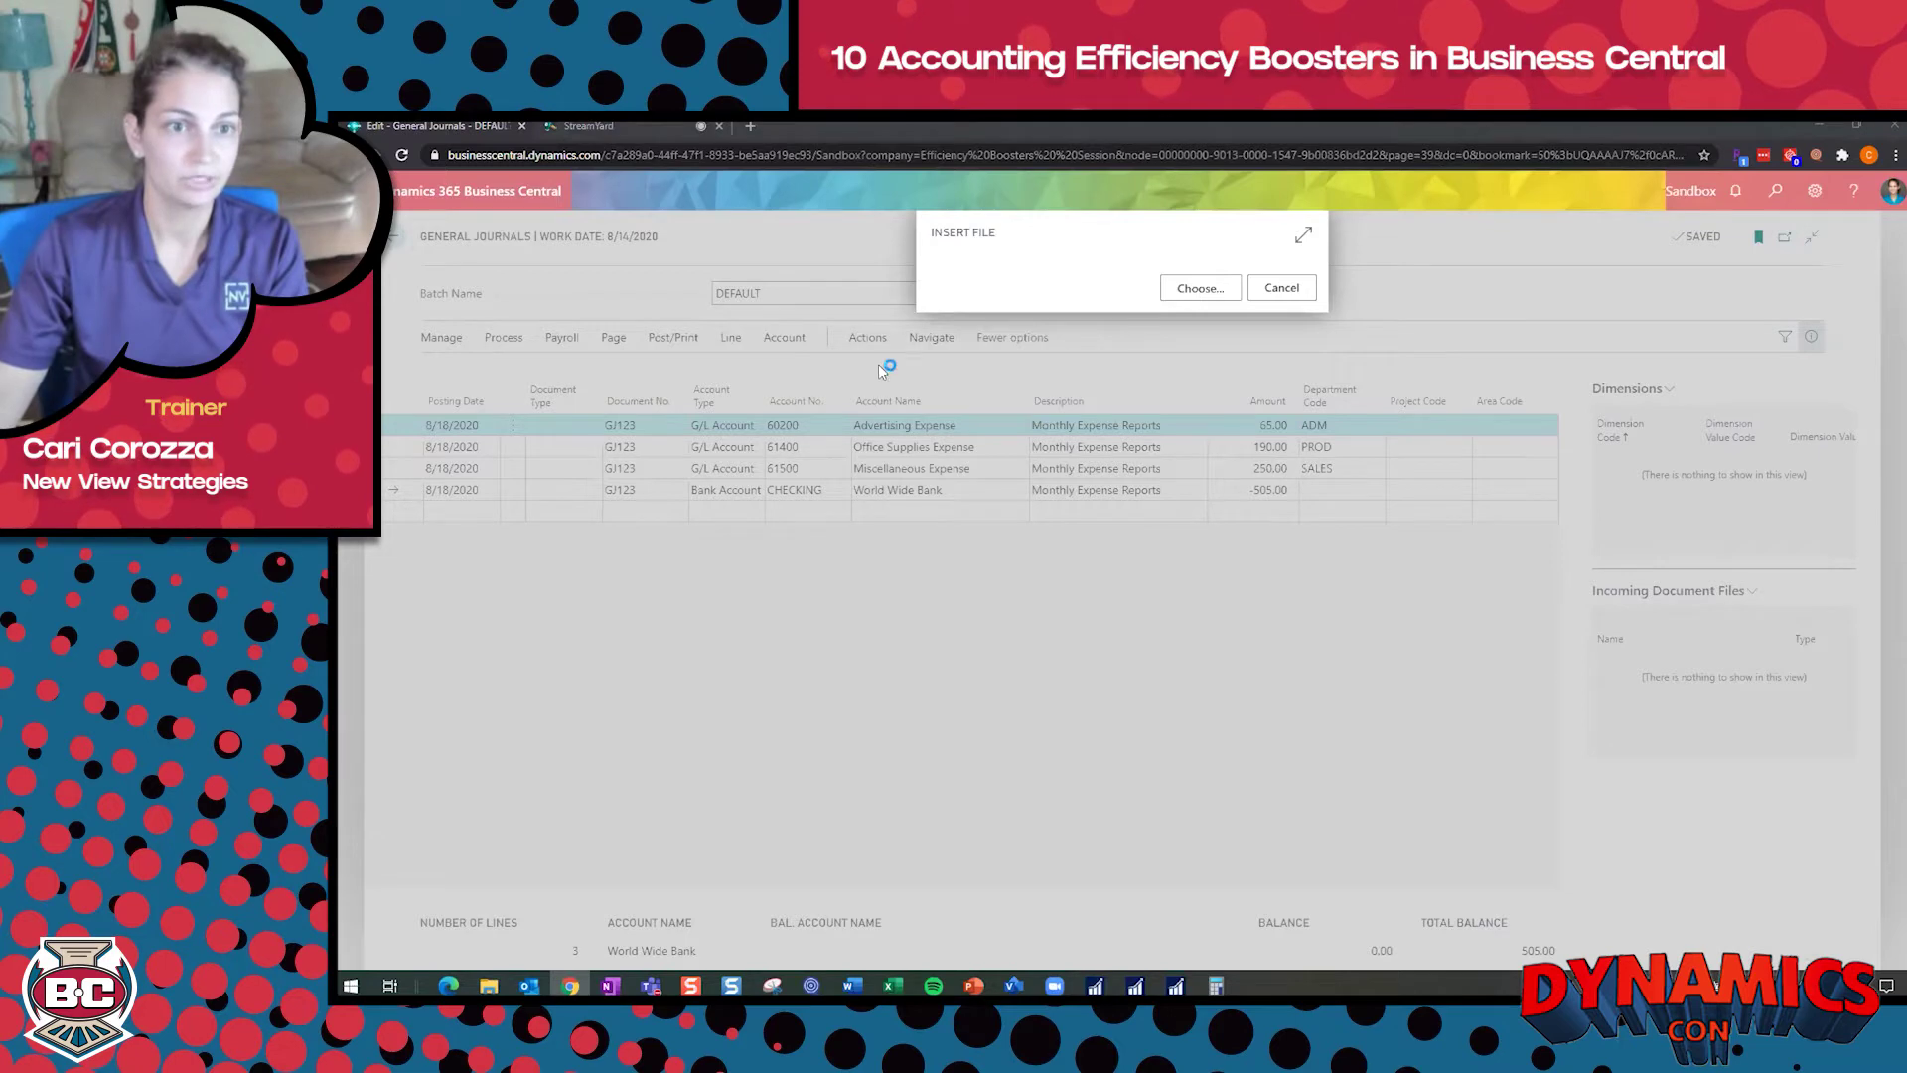
{"action": "left_click_drag", "start_coordinate": [863, 338], "coordinate": [330, 359]}
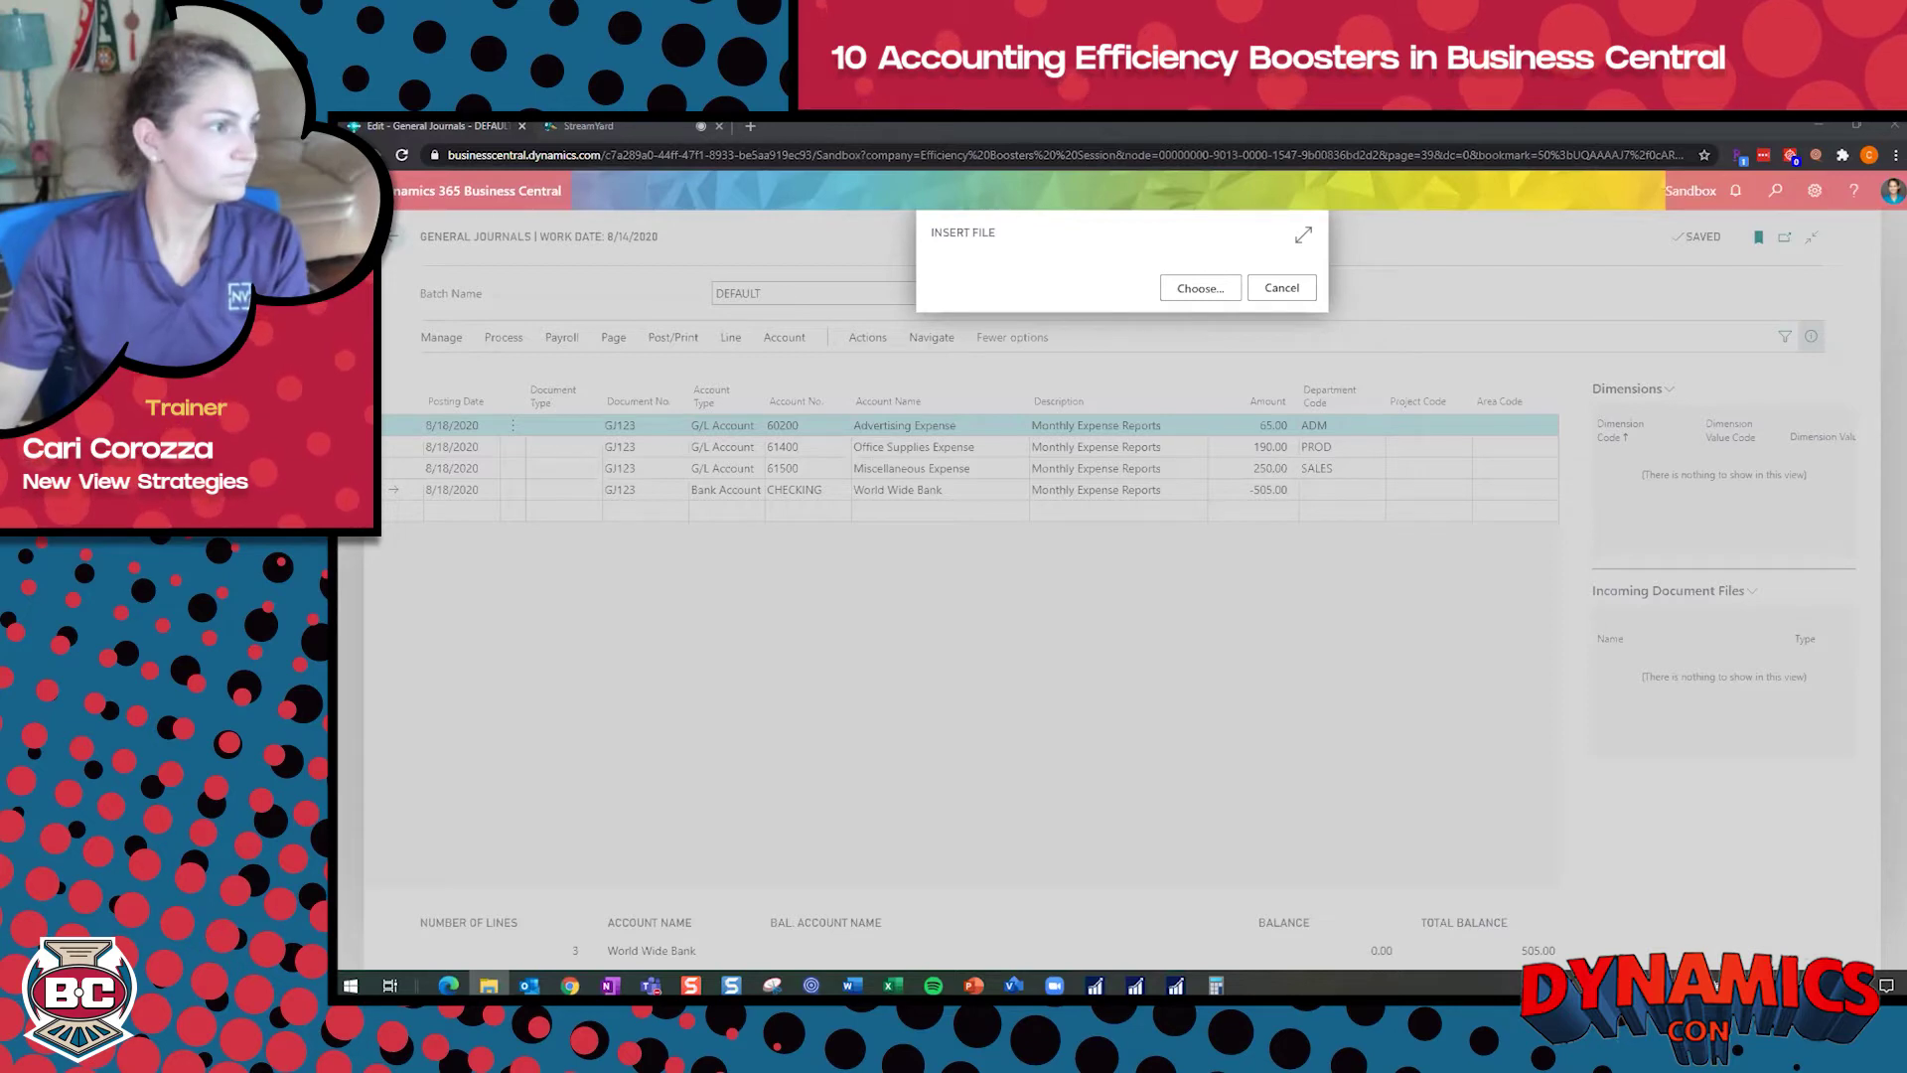
{"action": "left_click_drag", "start_coordinate": [338, 368], "coordinate": [985, 369]}
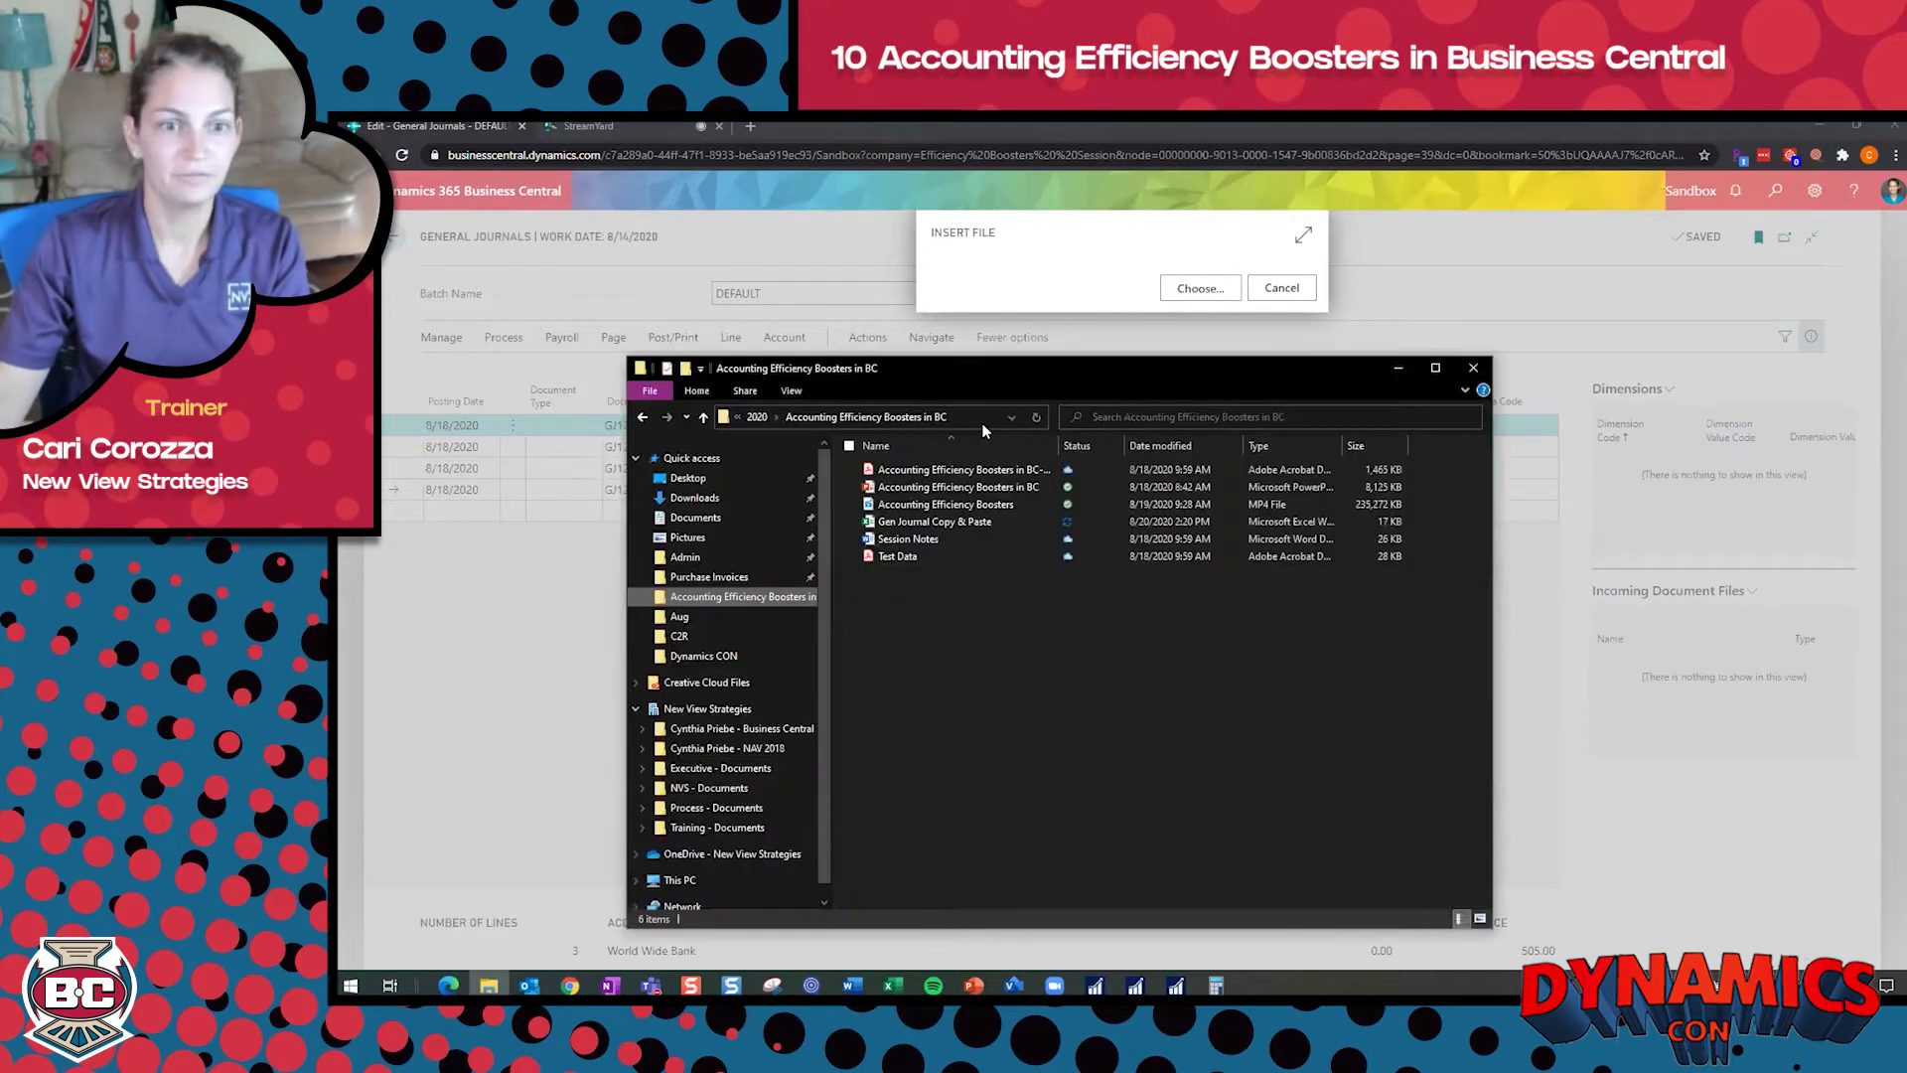
{"action": "left_click", "coordinate": [902, 523]}
{"action": "left_click_drag", "start_coordinate": [899, 524], "coordinate": [1188, 294]}
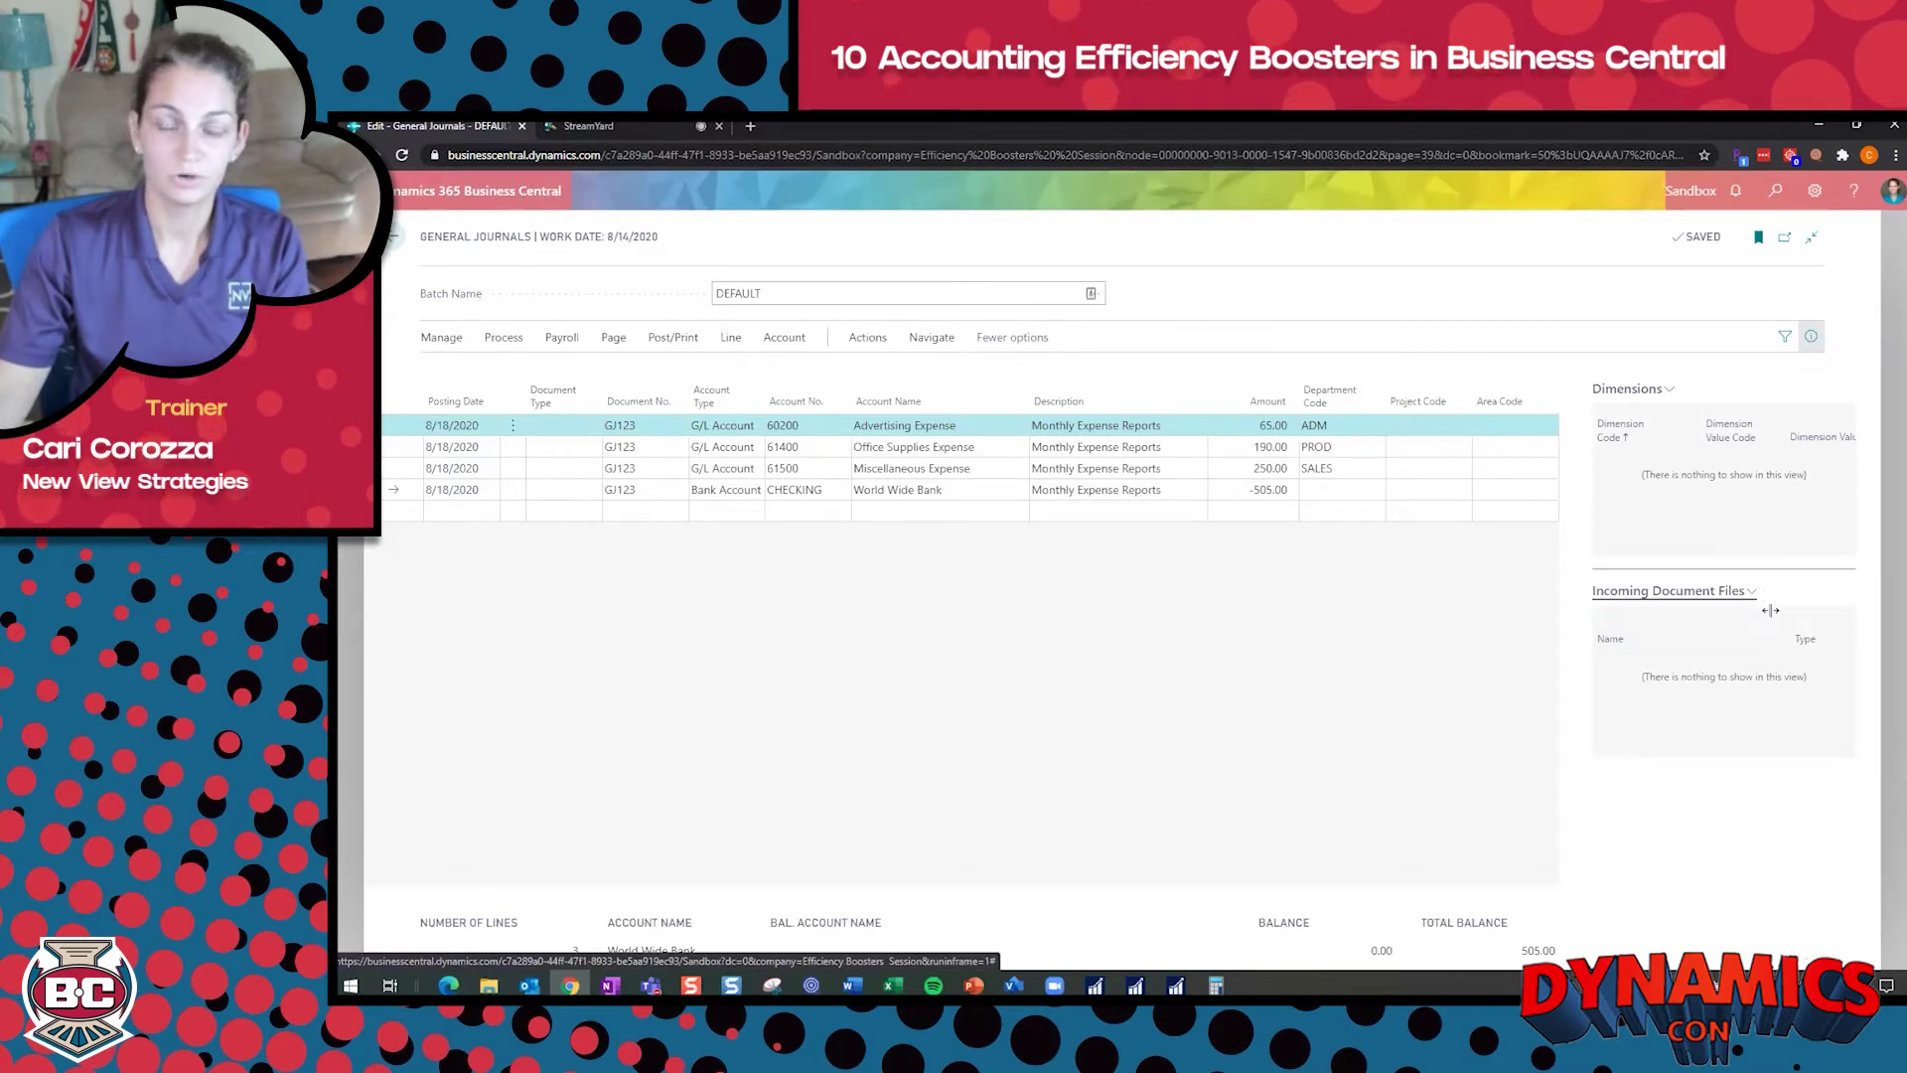
- Try to attach the Test Data PDF to the journal's Incoming Document Files
{"action": "left_click_drag", "start_coordinate": [1770, 610], "coordinate": [1774, 612]}
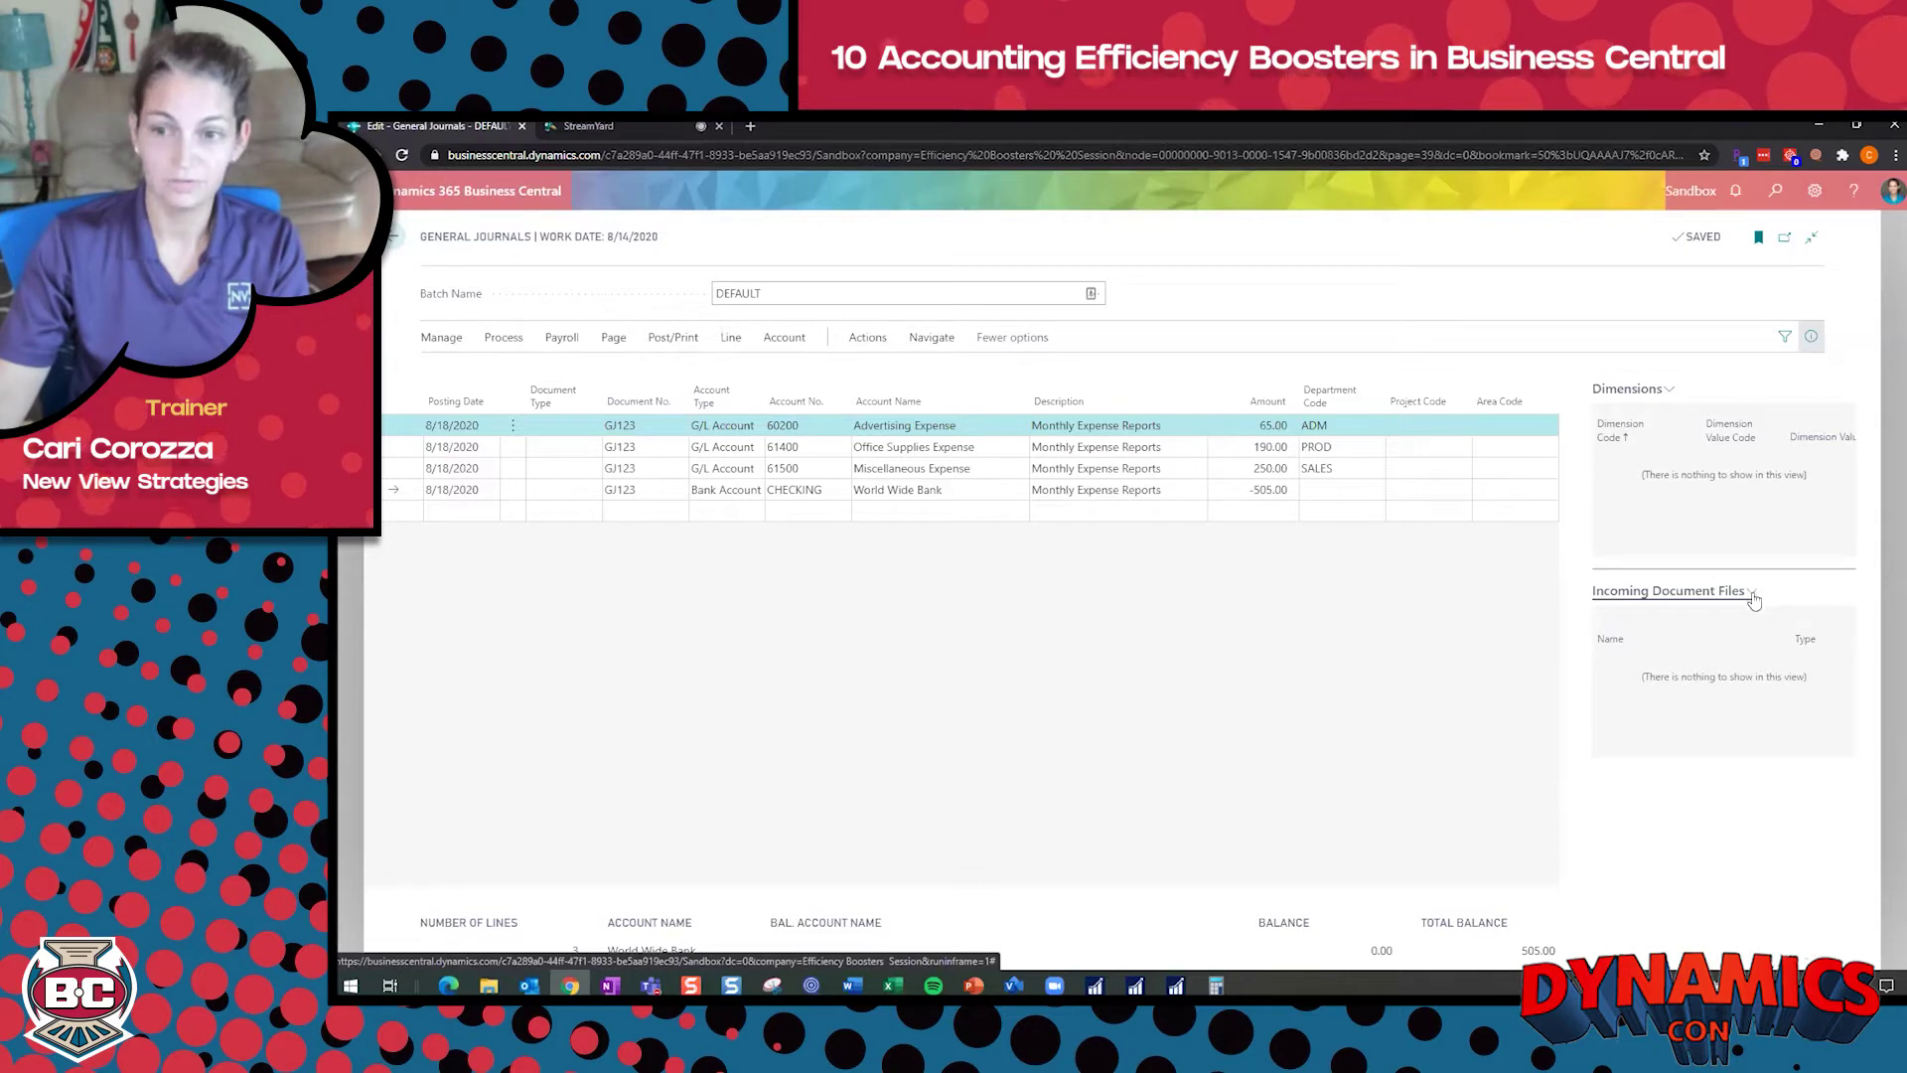
{"action": "left_click", "coordinate": [1754, 595]}
{"action": "left_click", "coordinate": [1696, 622]}
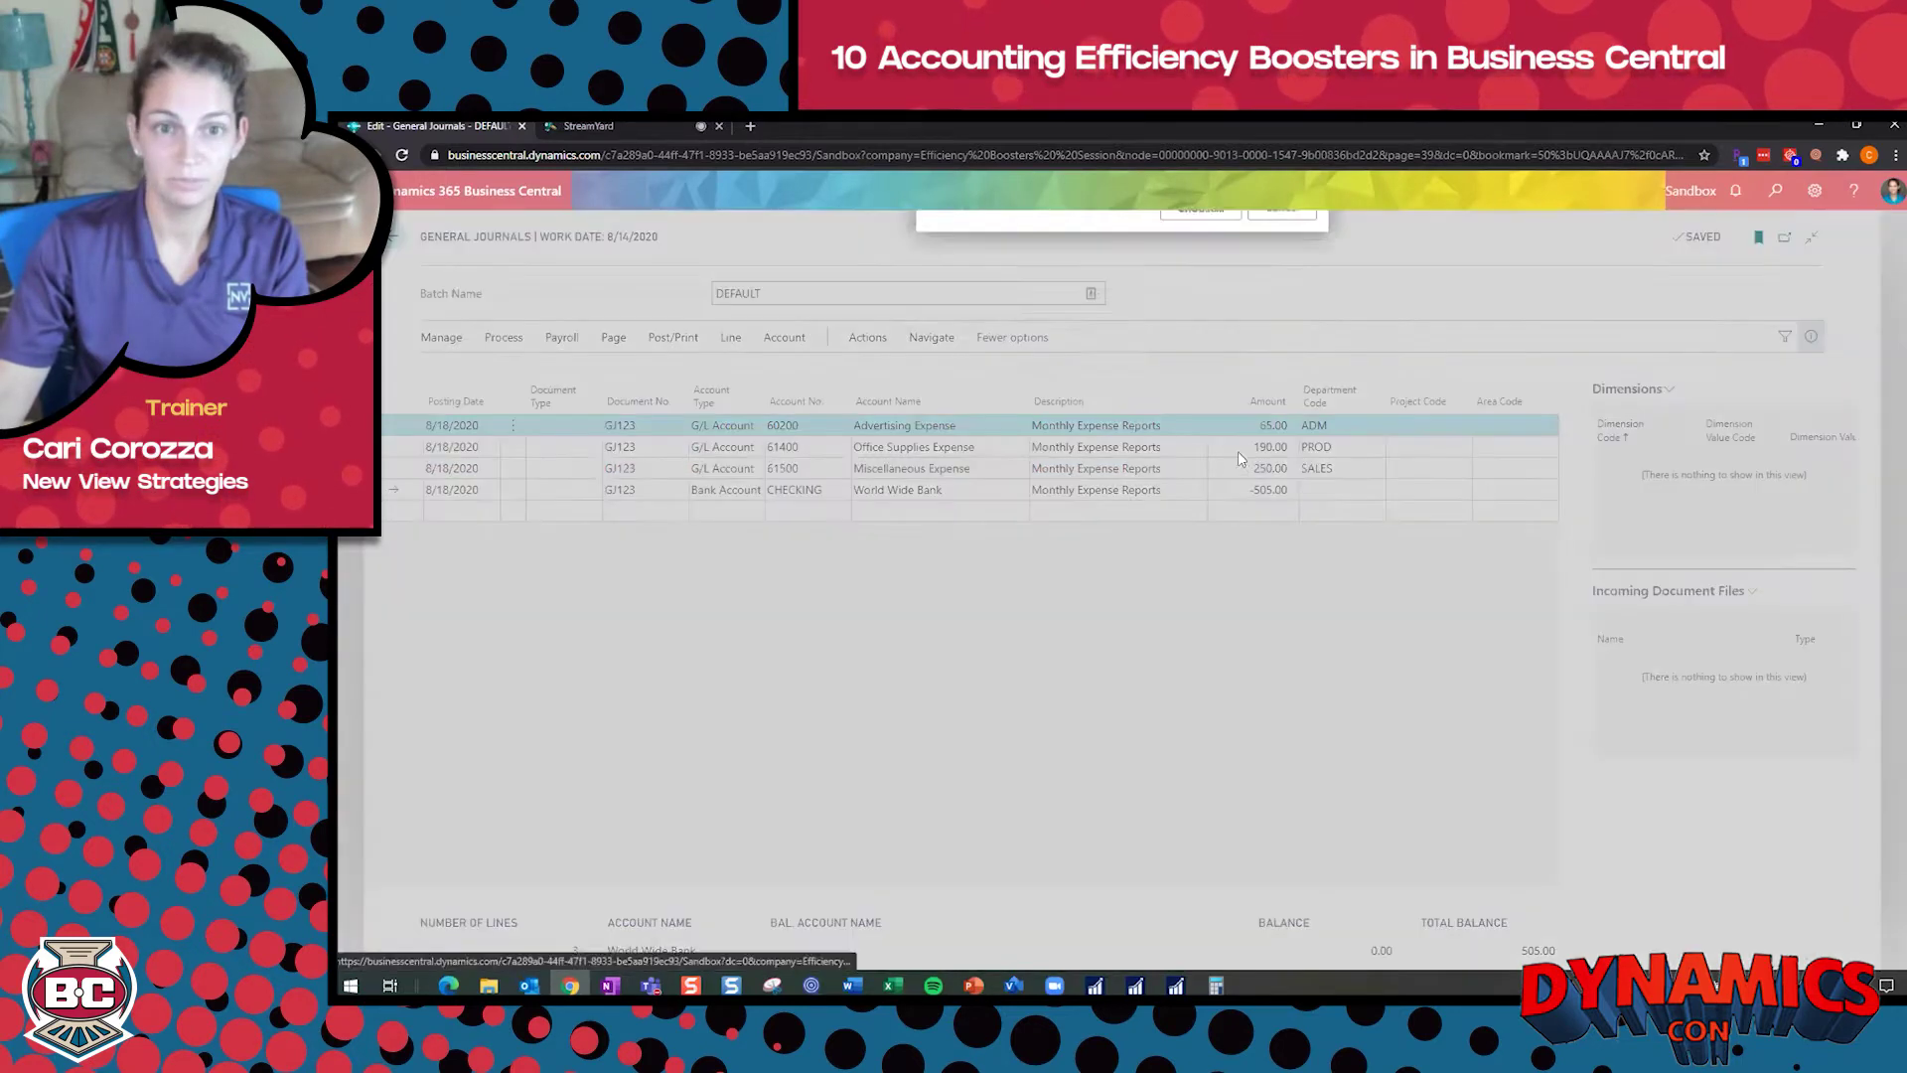
{"action": "left_click", "coordinate": [1180, 290]}
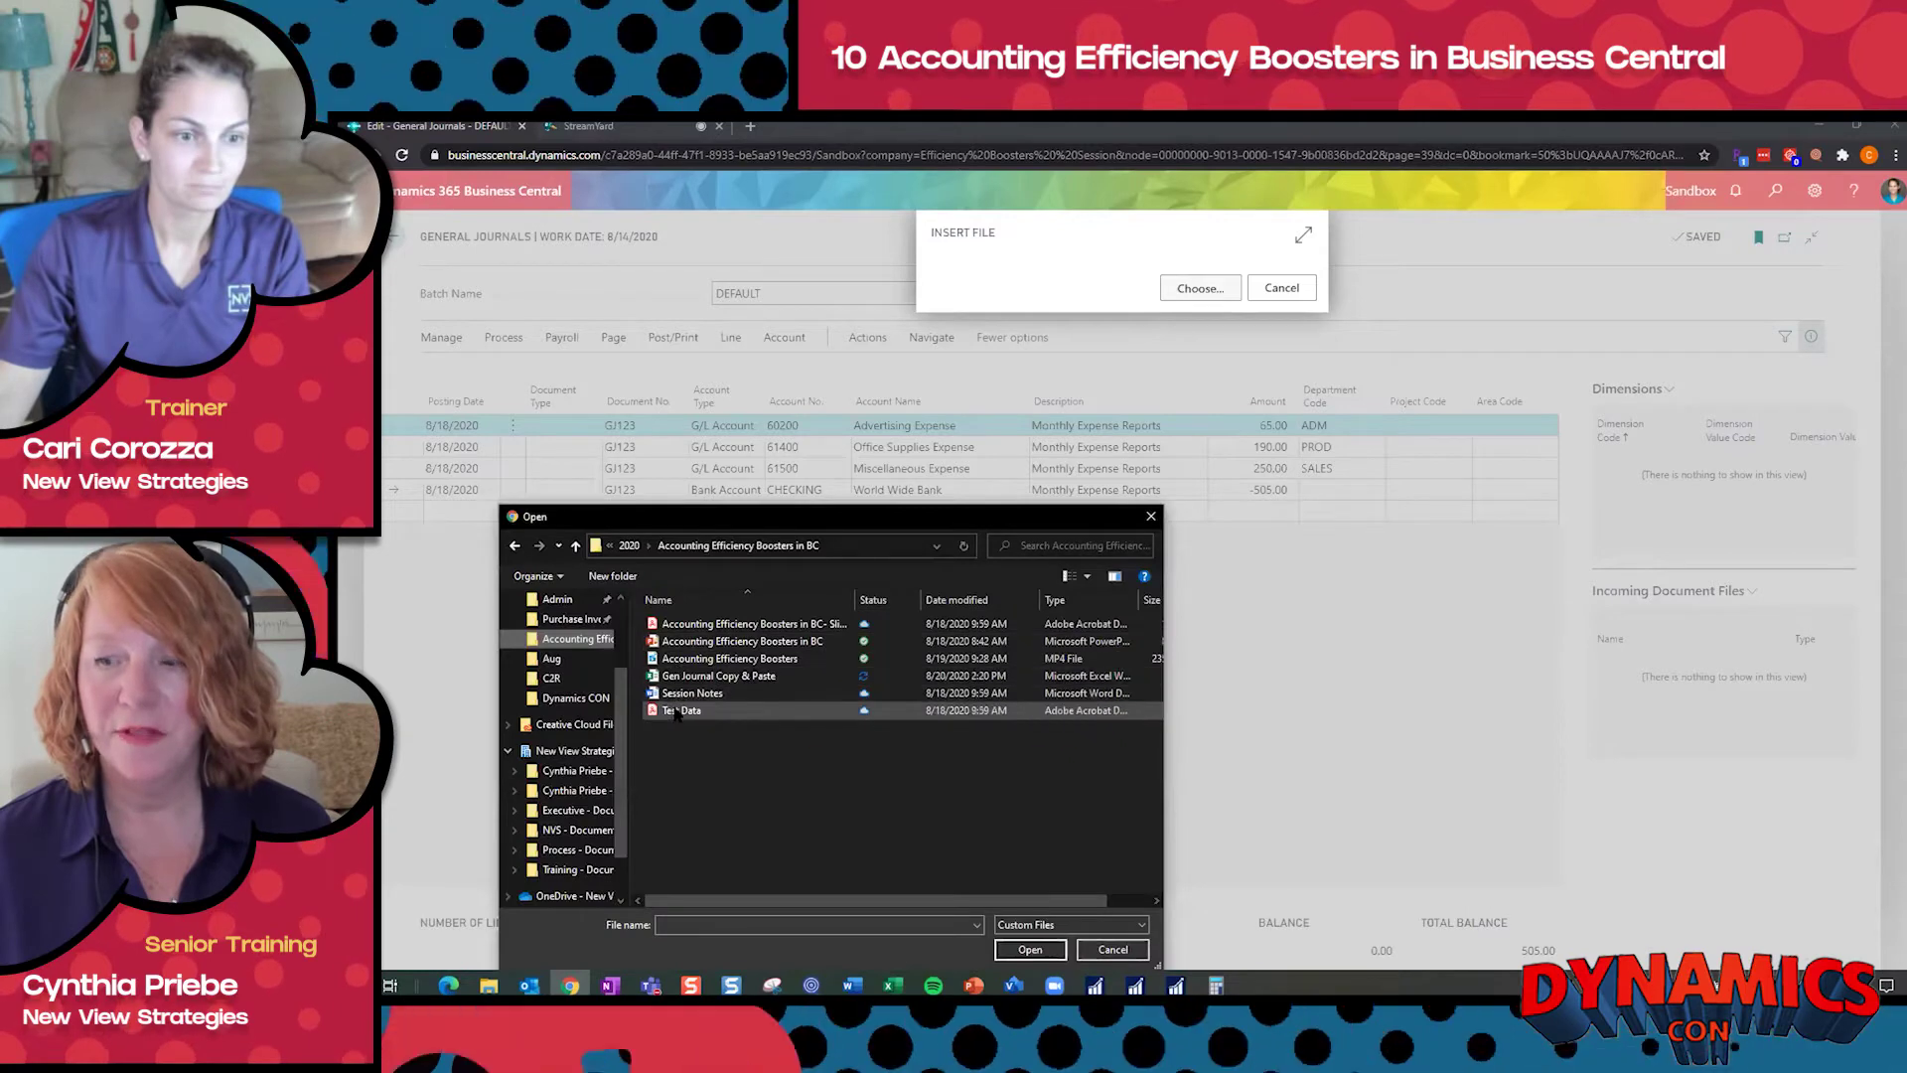
{"action": "left_click_drag", "start_coordinate": [676, 711], "coordinate": [1201, 294]}
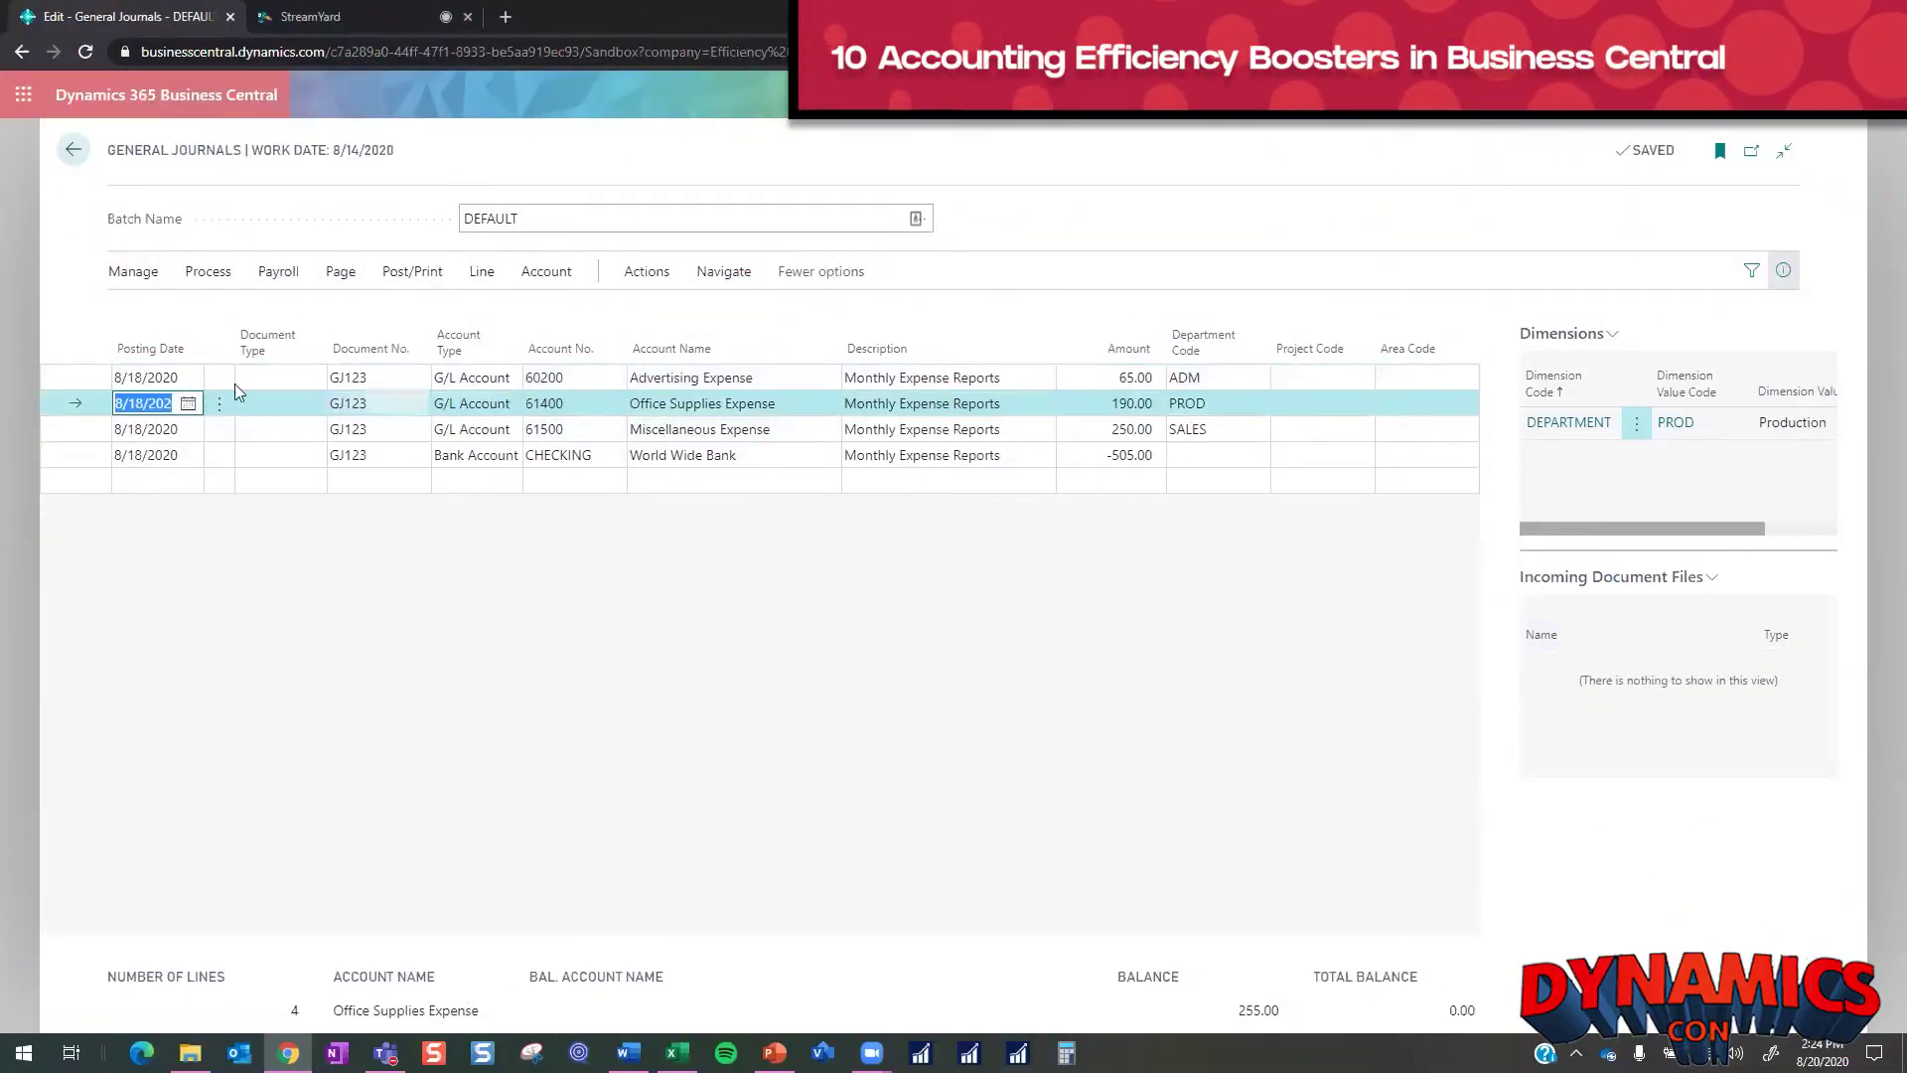
- Preview the posting of the journal, accepting the posting date warning, and return to the journal lines
{"action": "left_click", "coordinate": [81, 378]}
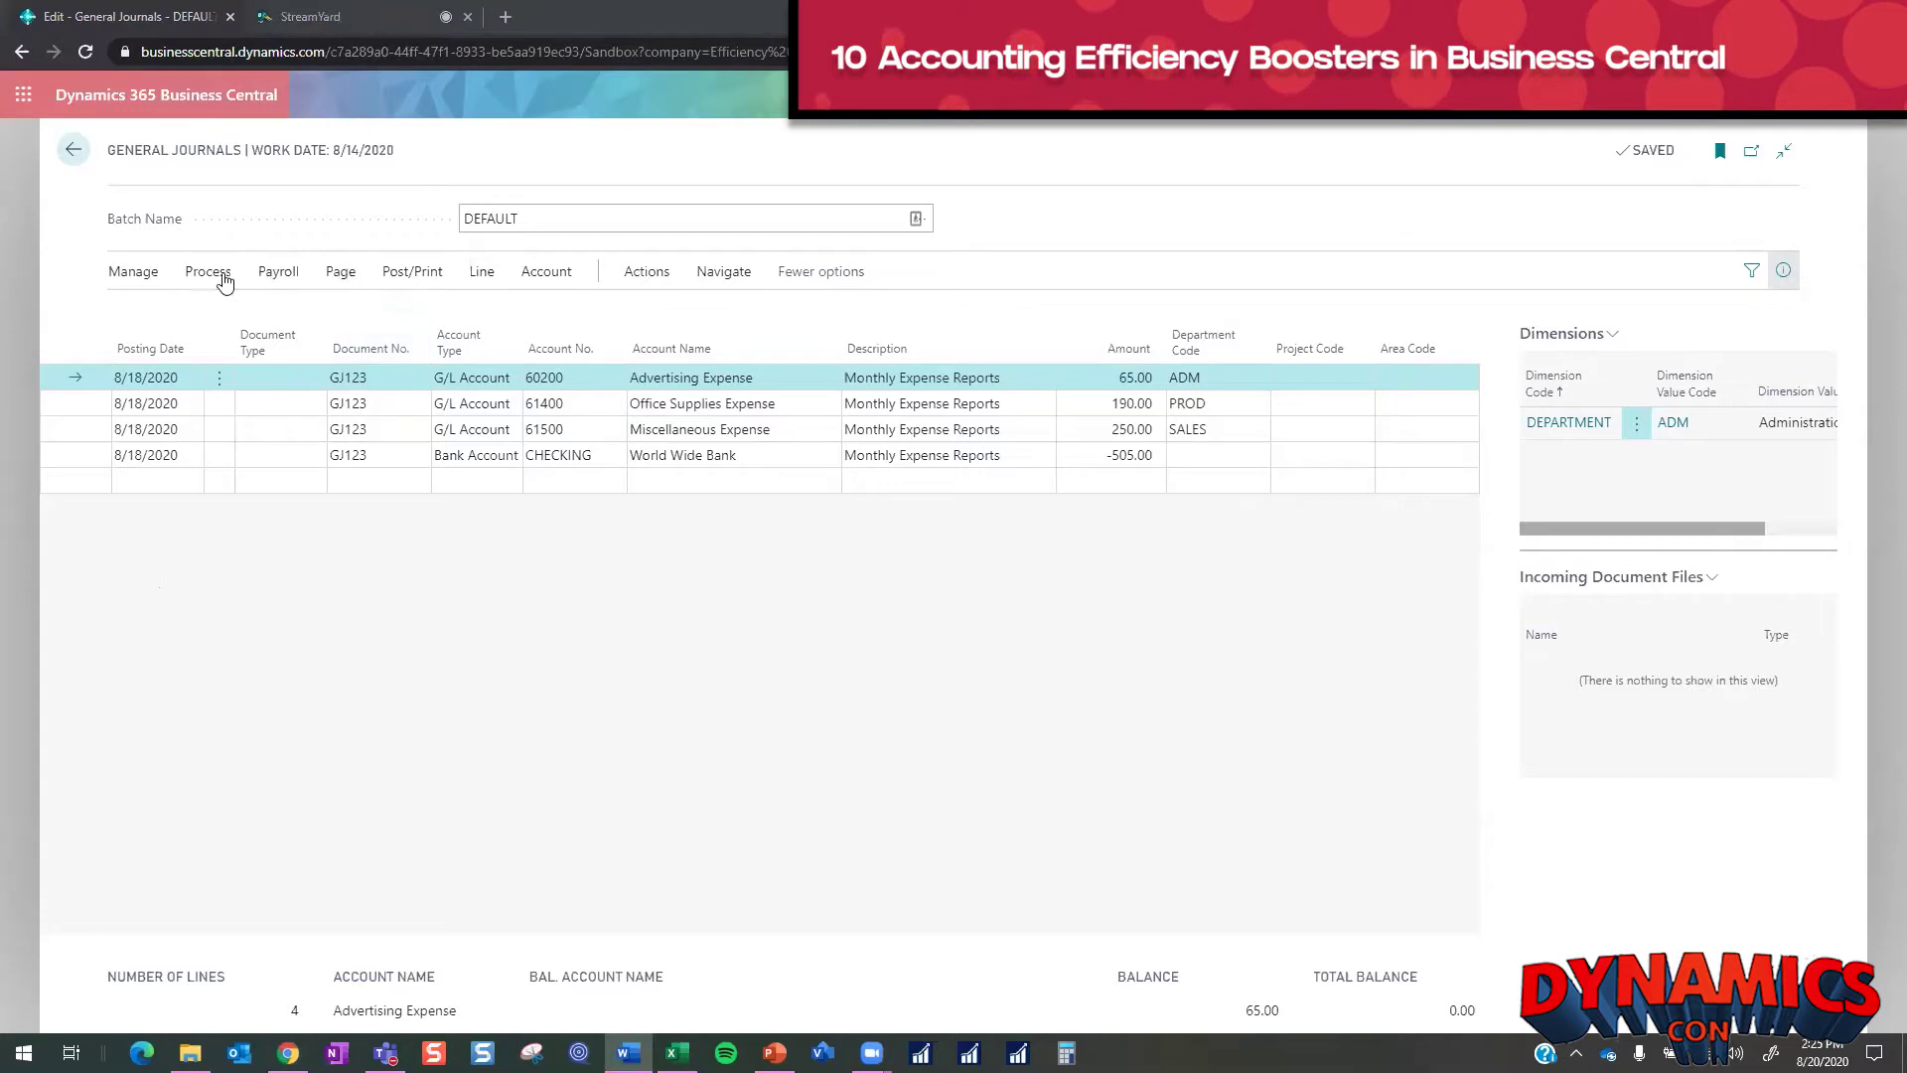
{"action": "left_click", "coordinate": [411, 274]}
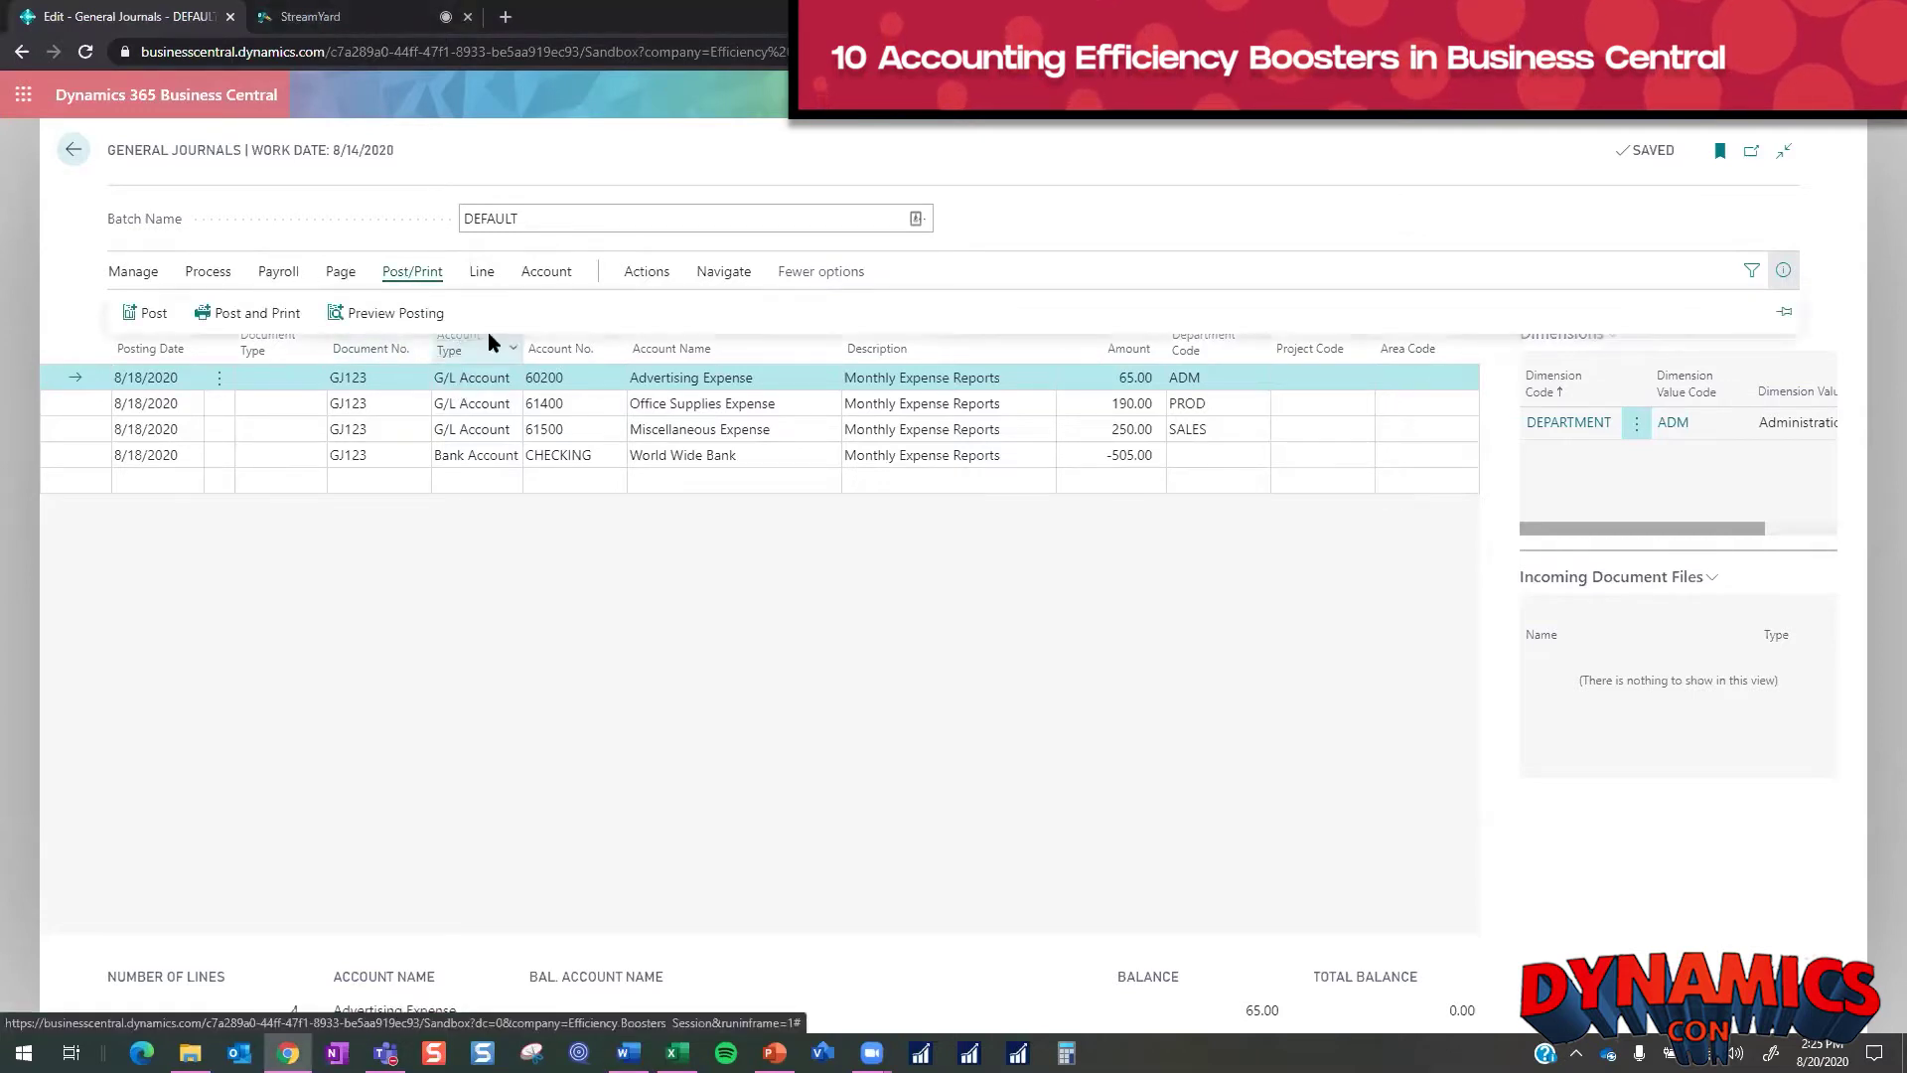
{"action": "left_click", "coordinate": [418, 313]}
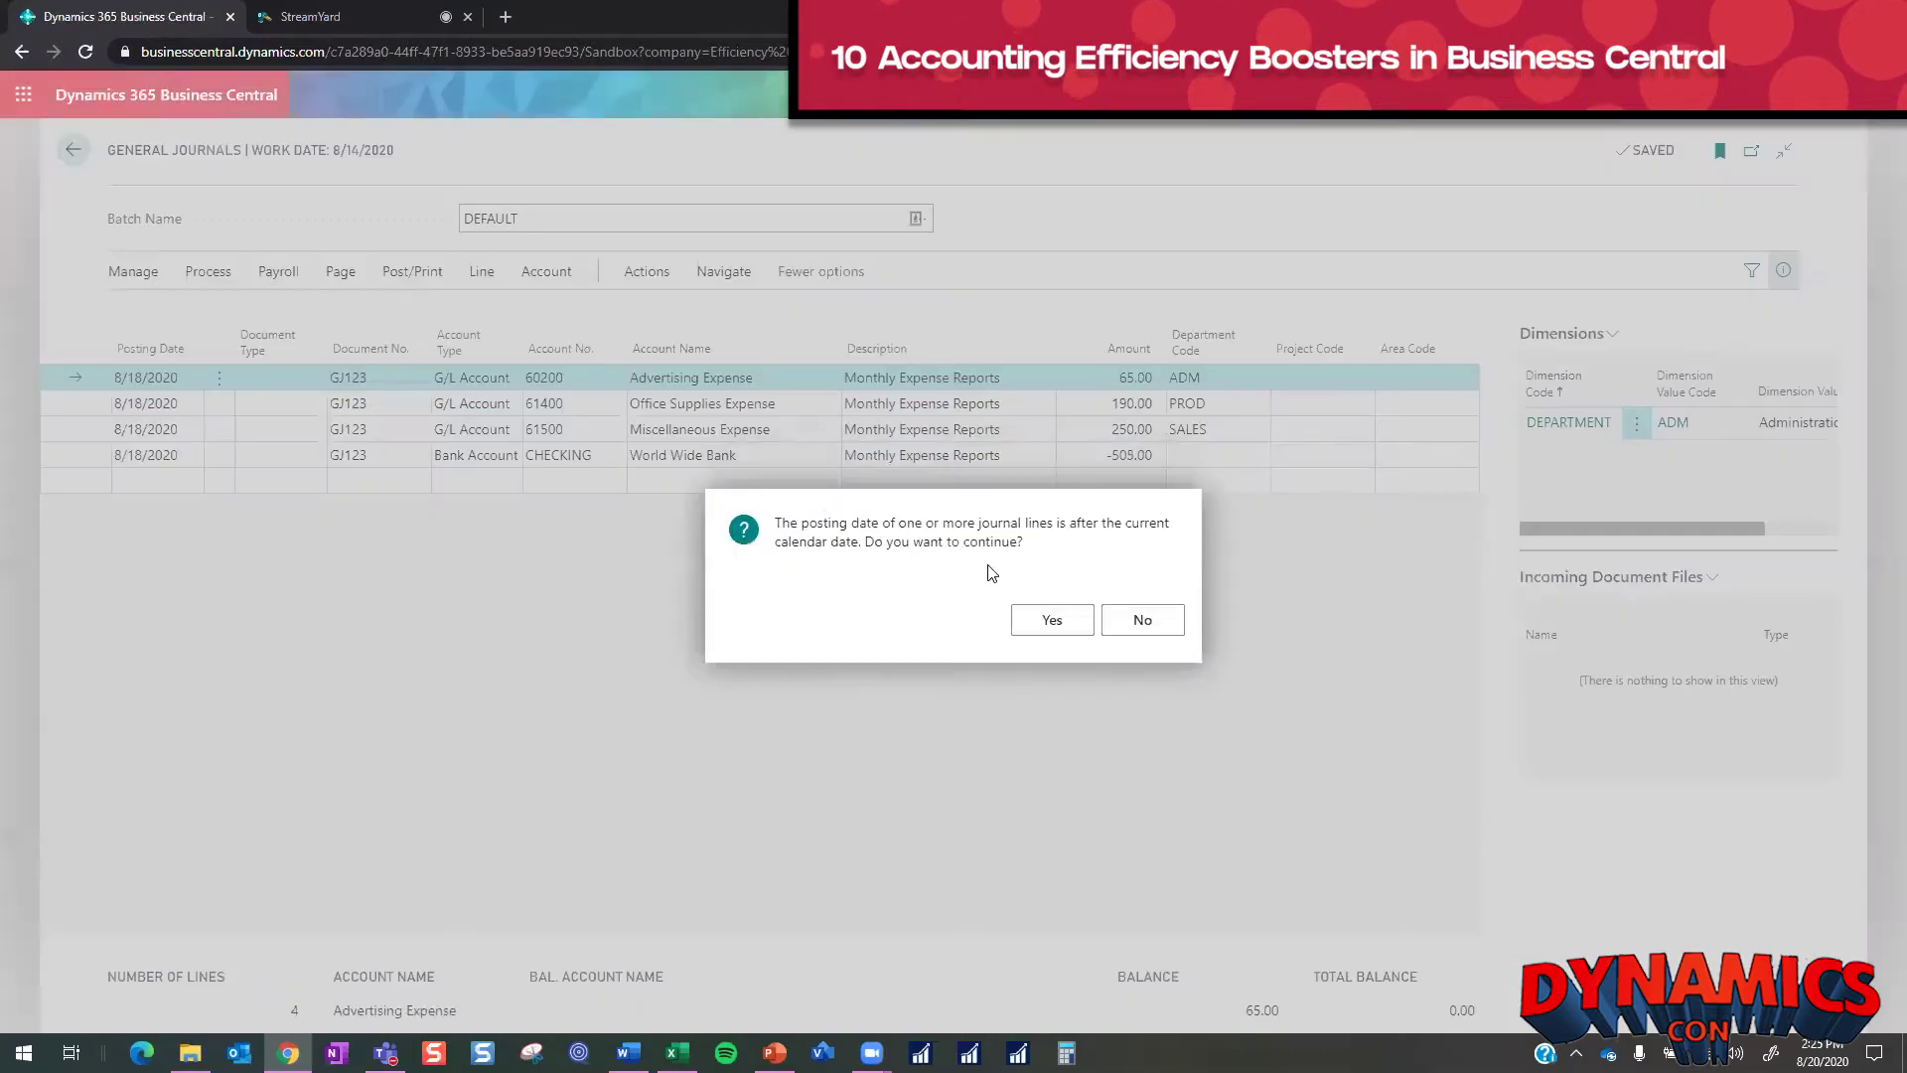
{"action": "left_click", "coordinate": [1048, 619]}
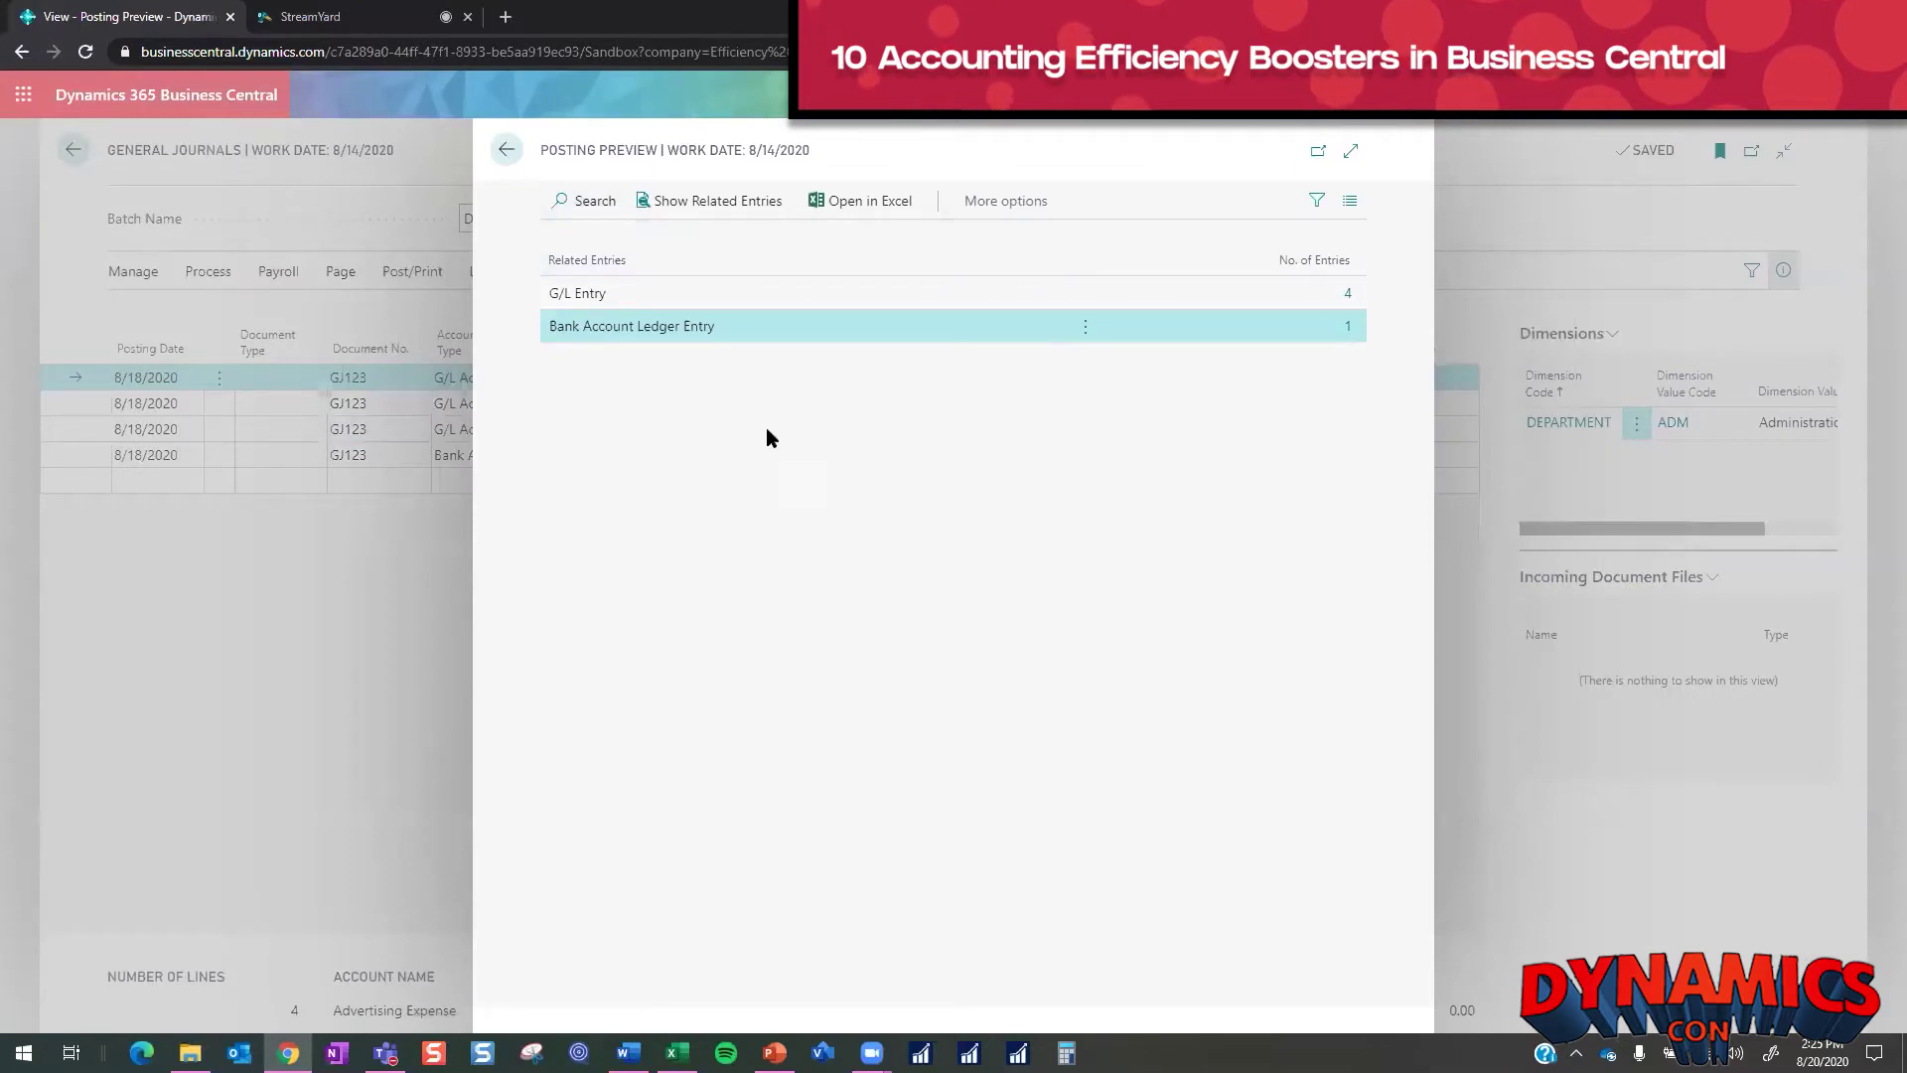
{"action": "left_click", "coordinate": [507, 150]}
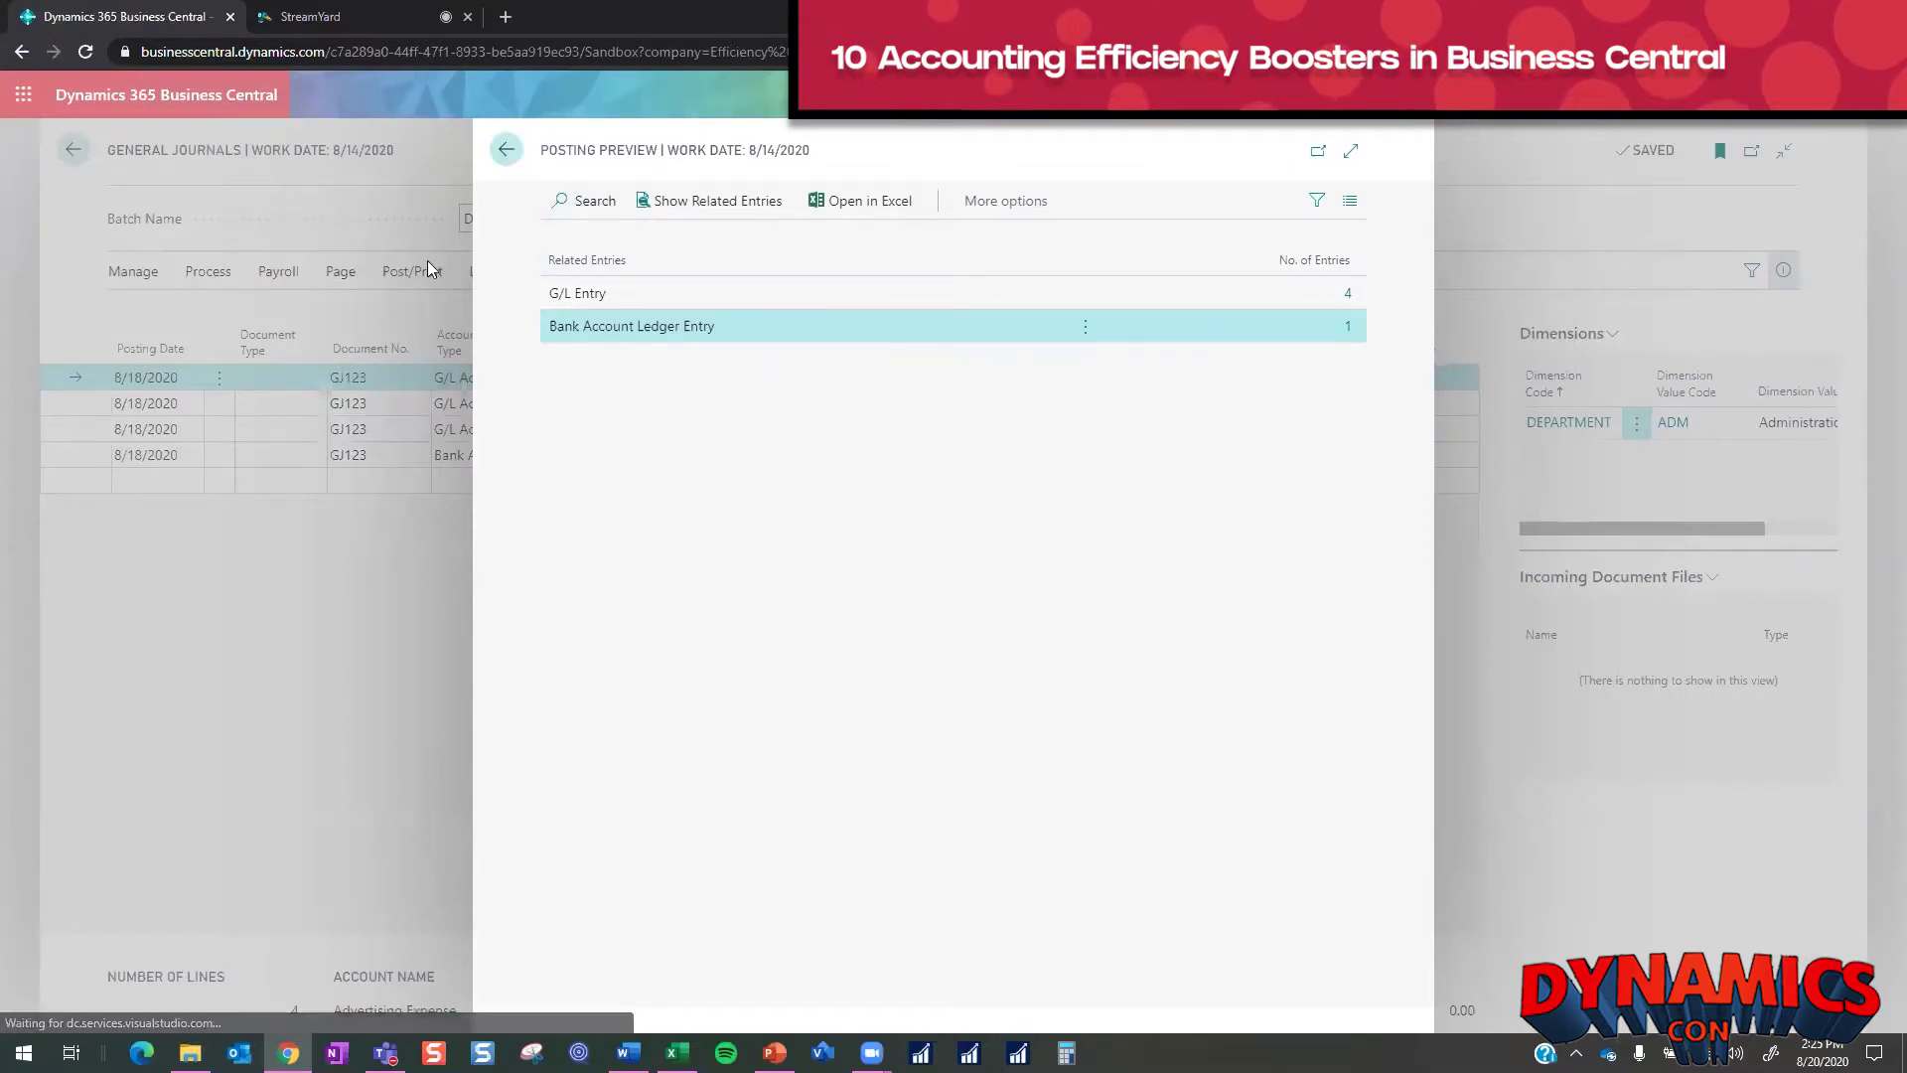
- Post the four journal lines, accepting the posting date warning
{"action": "left_click", "coordinate": [407, 271]}
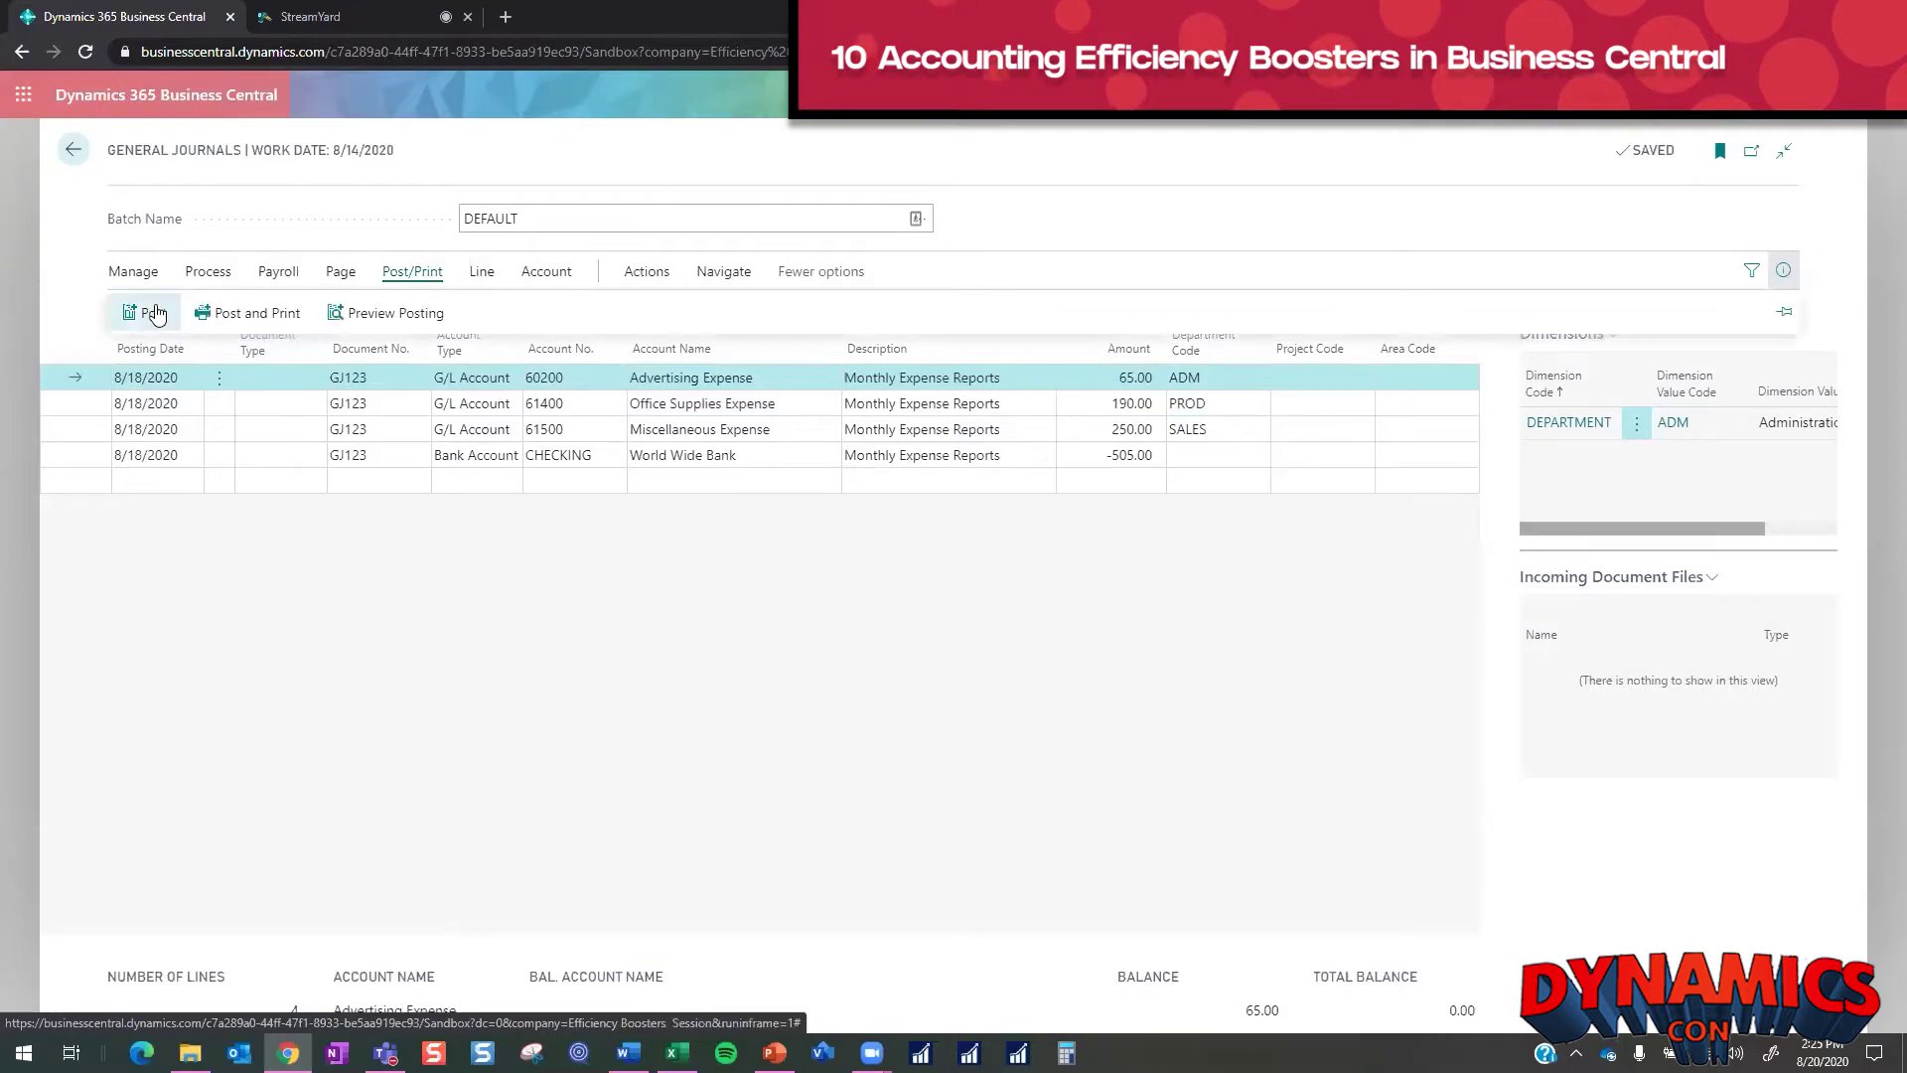
{"action": "left_click", "coordinate": [142, 311]}
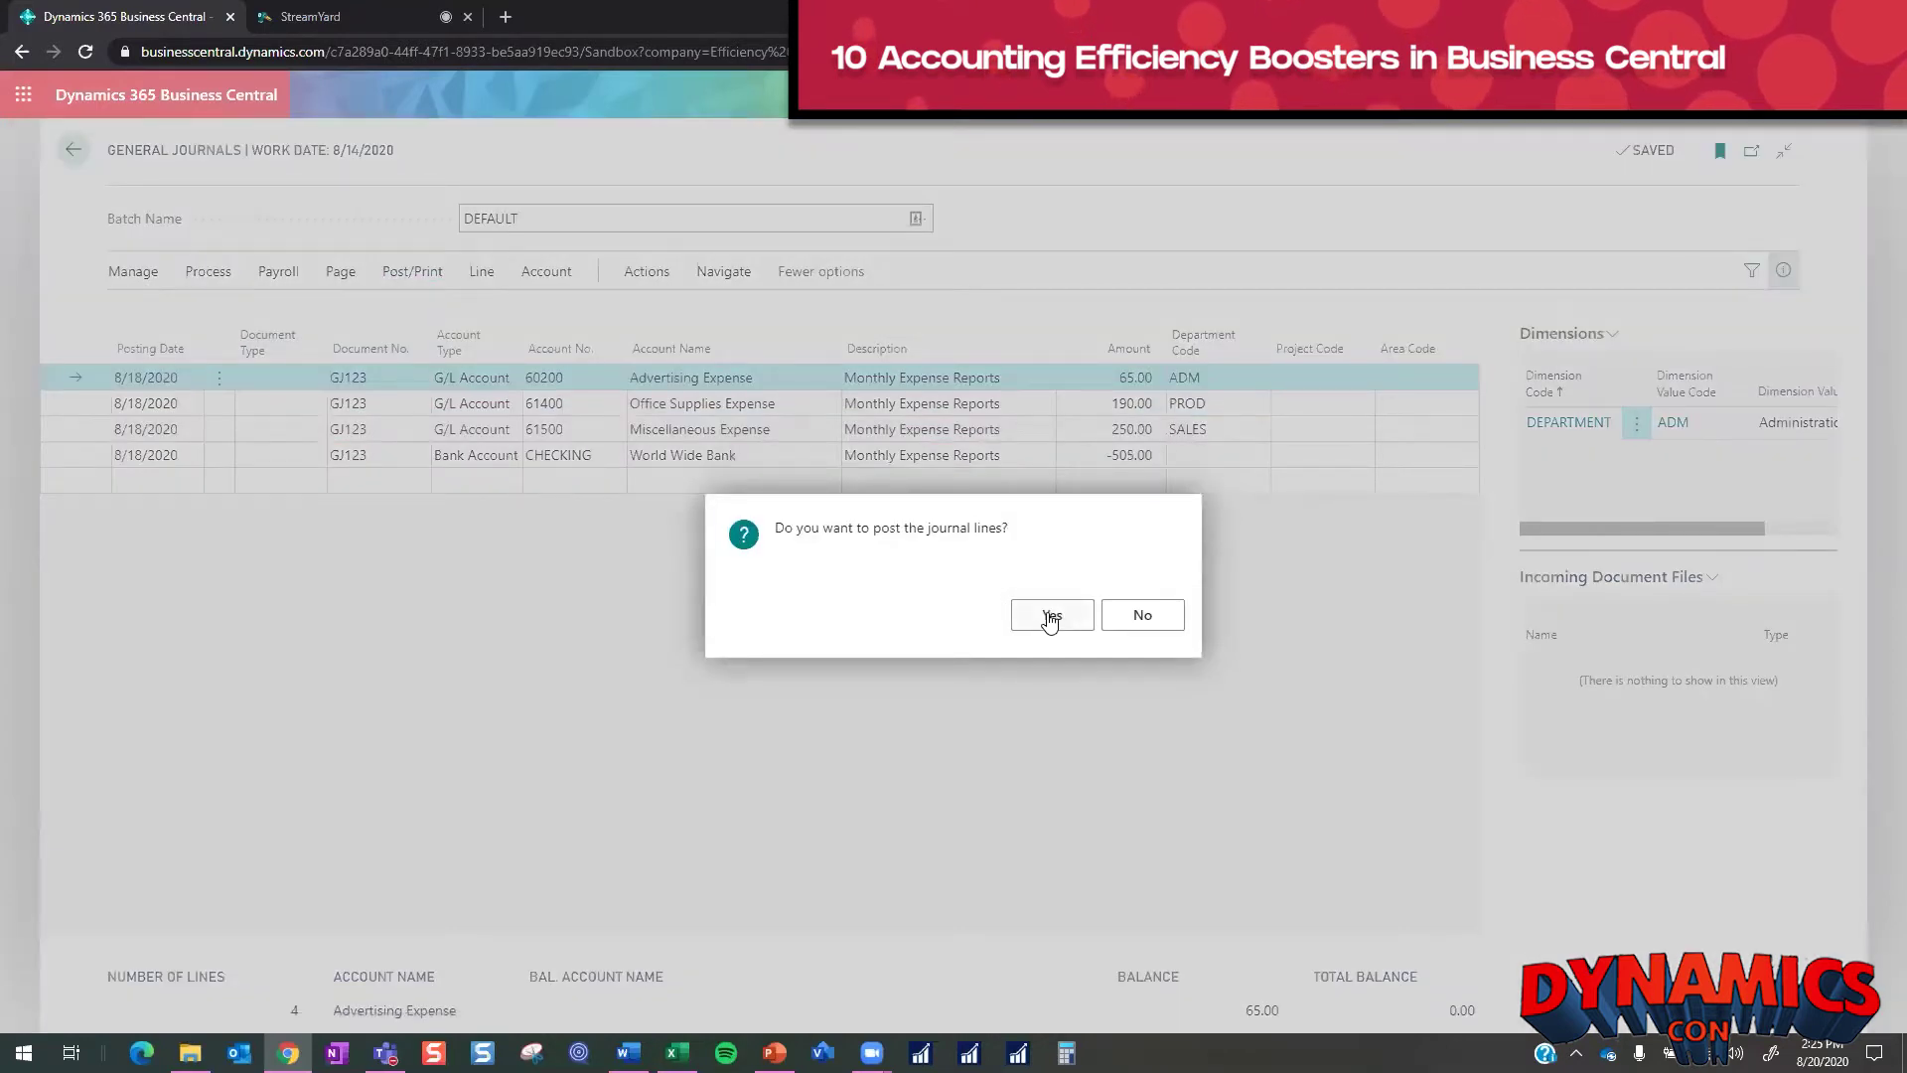
{"action": "left_click", "coordinate": [1050, 618]}
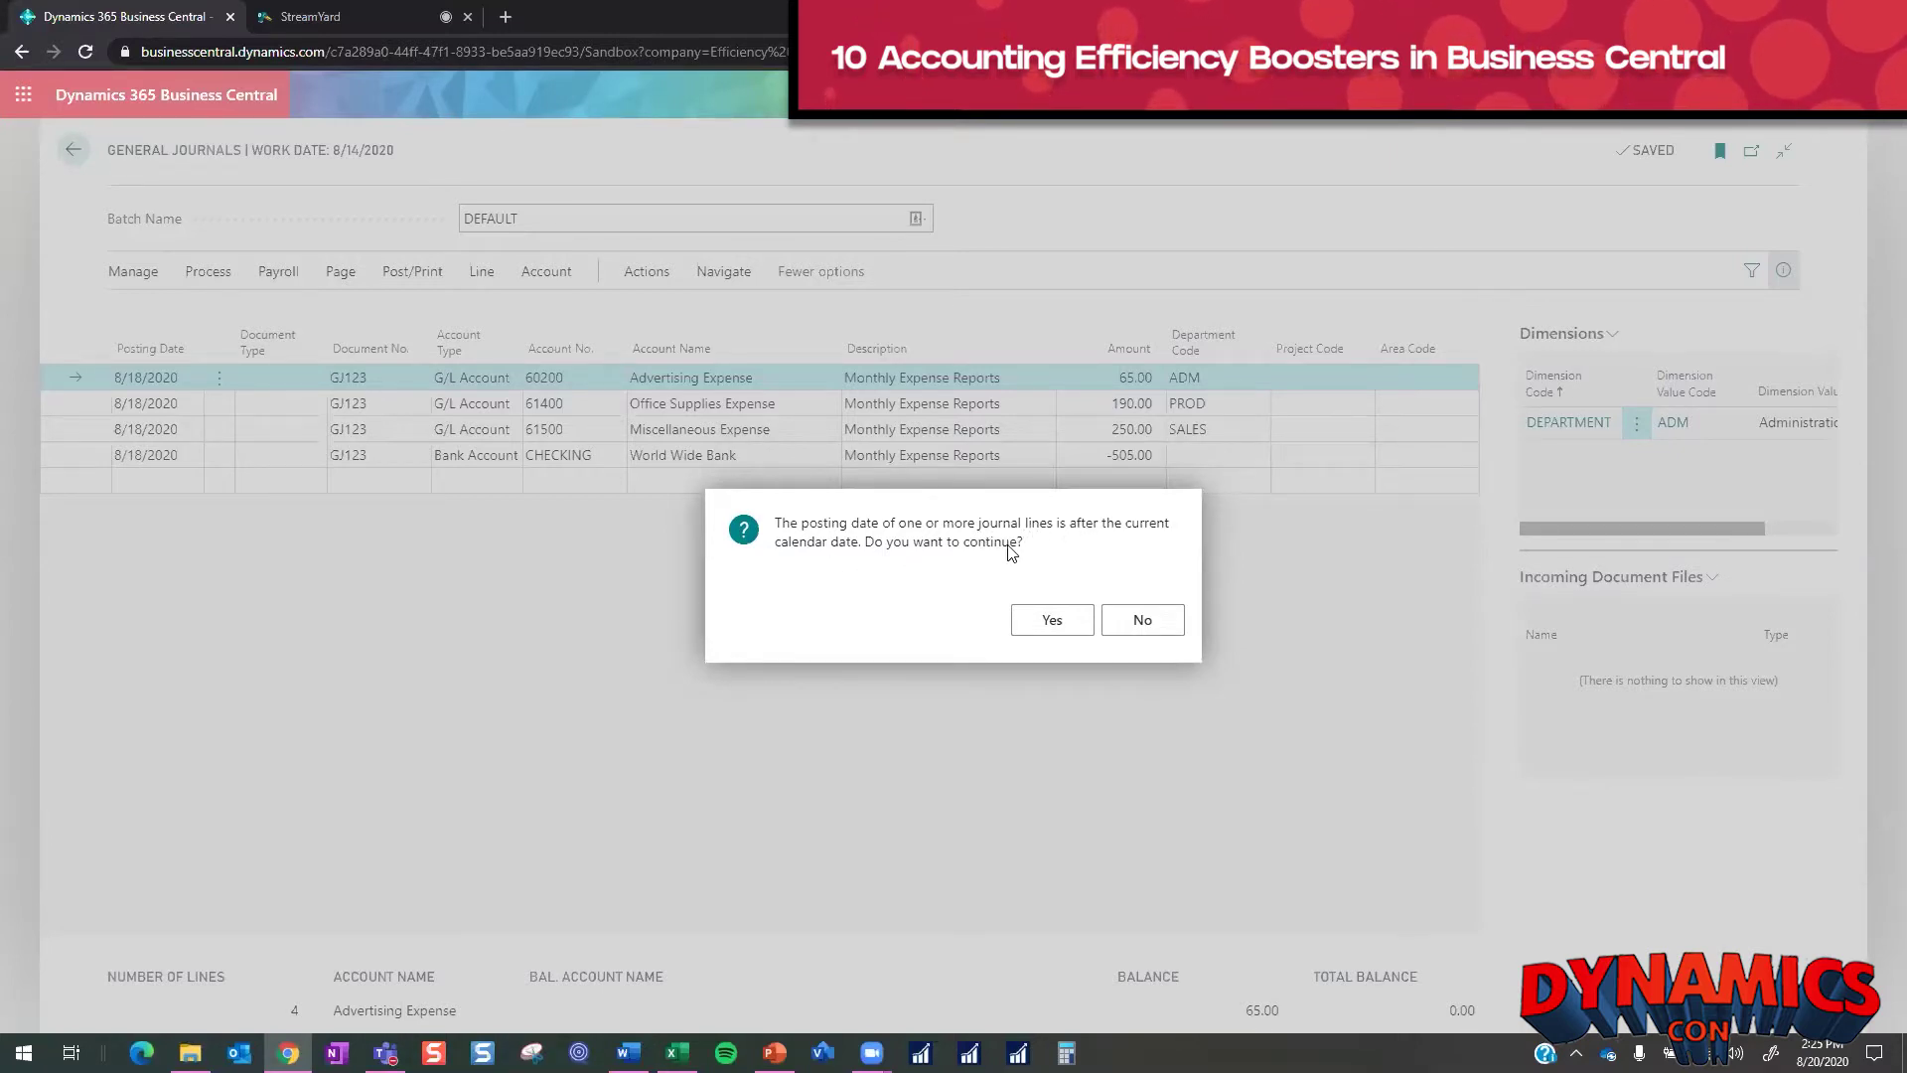
{"action": "left_click", "coordinate": [1053, 621]}
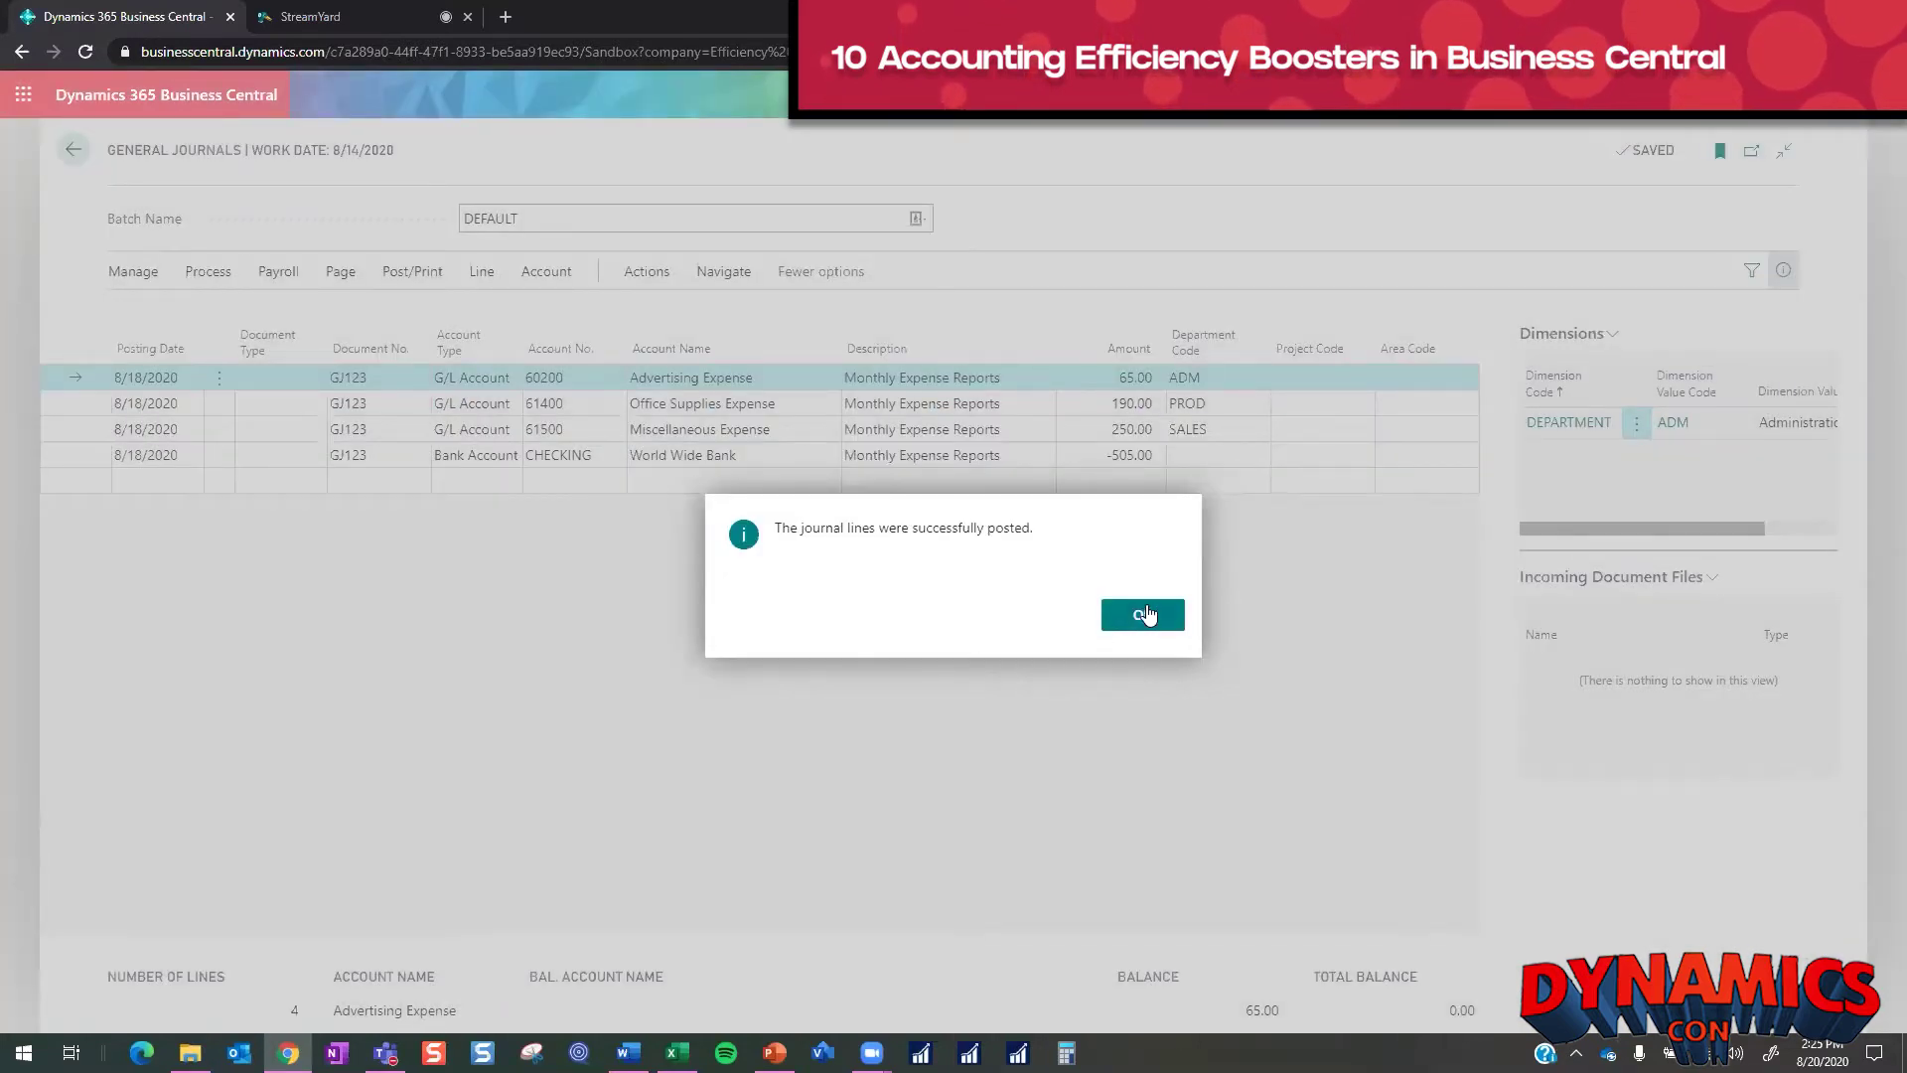
{"action": "left_click", "coordinate": [1146, 615]}
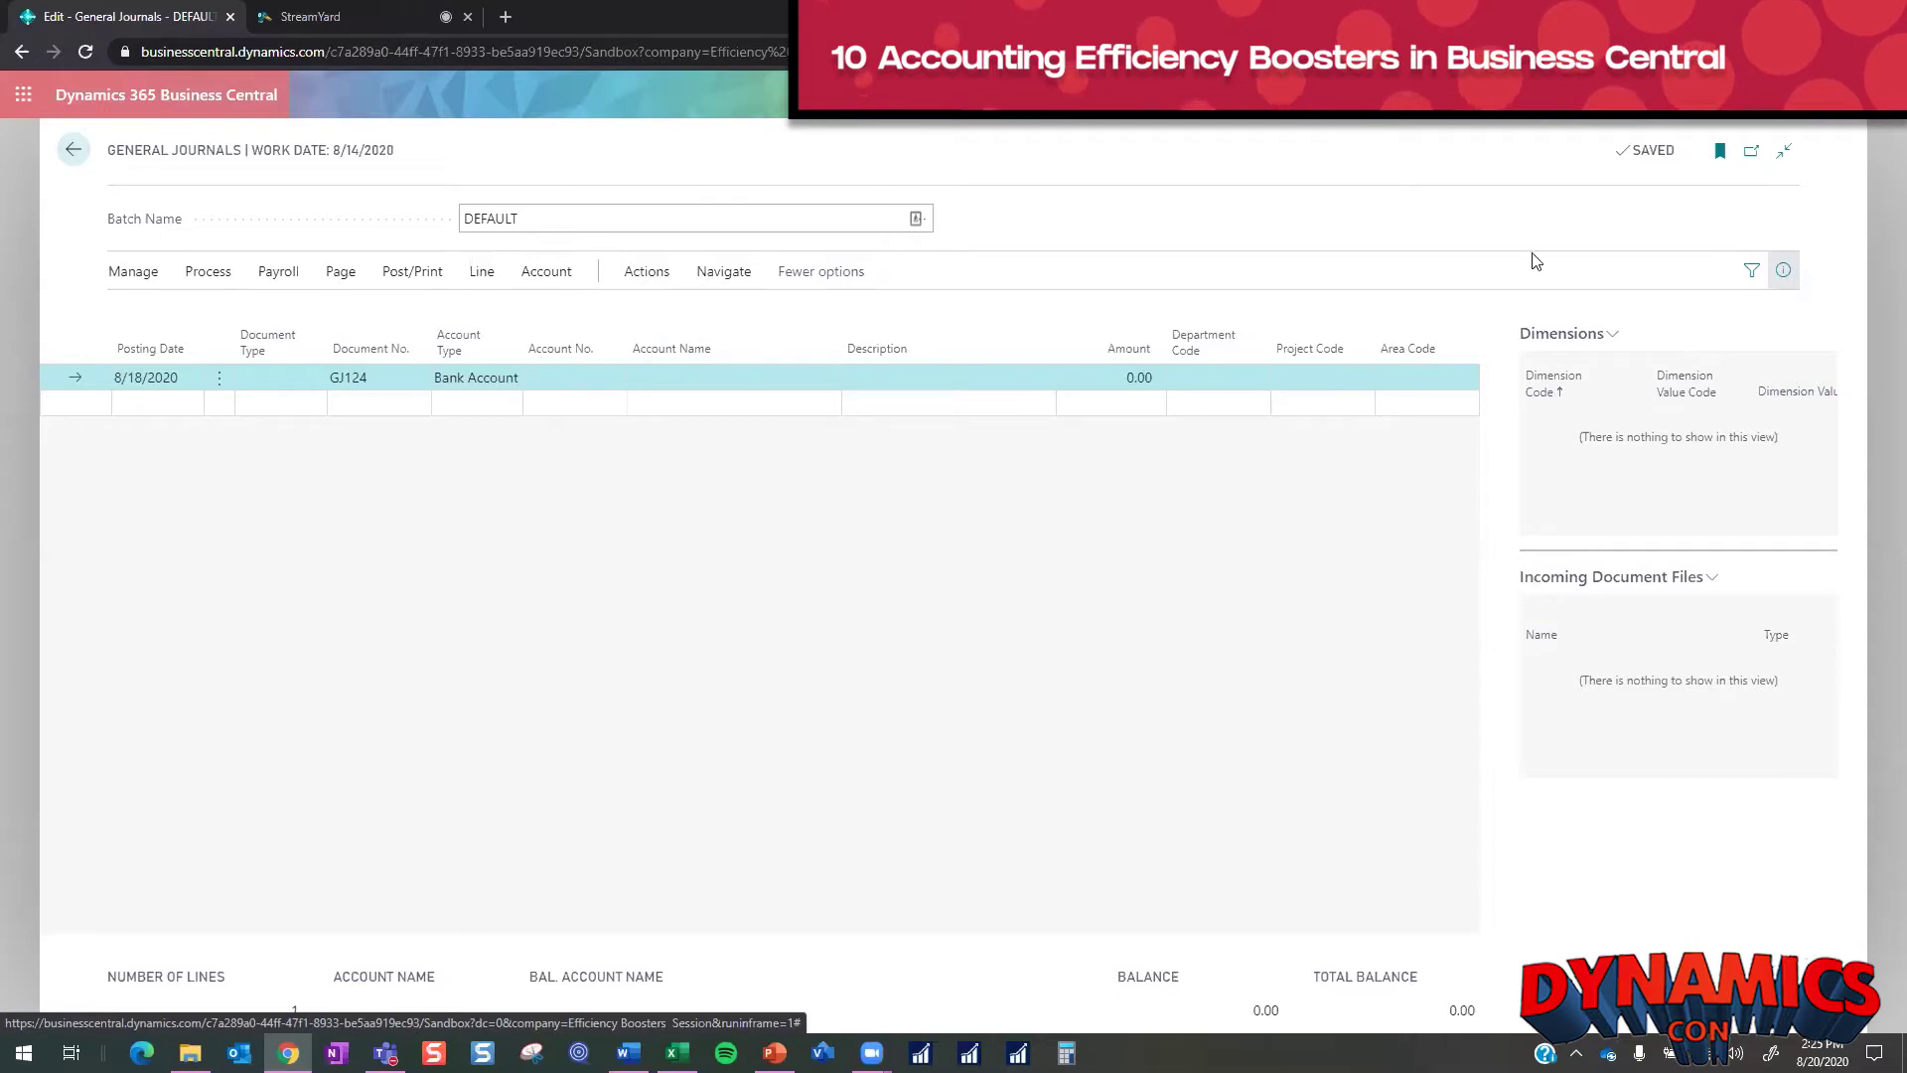
- Open the General Ledger Entries and filter them to document number GJ123
{"action": "key", "text": "alt+q"}
{"action": "type", "text": "gen led e"}
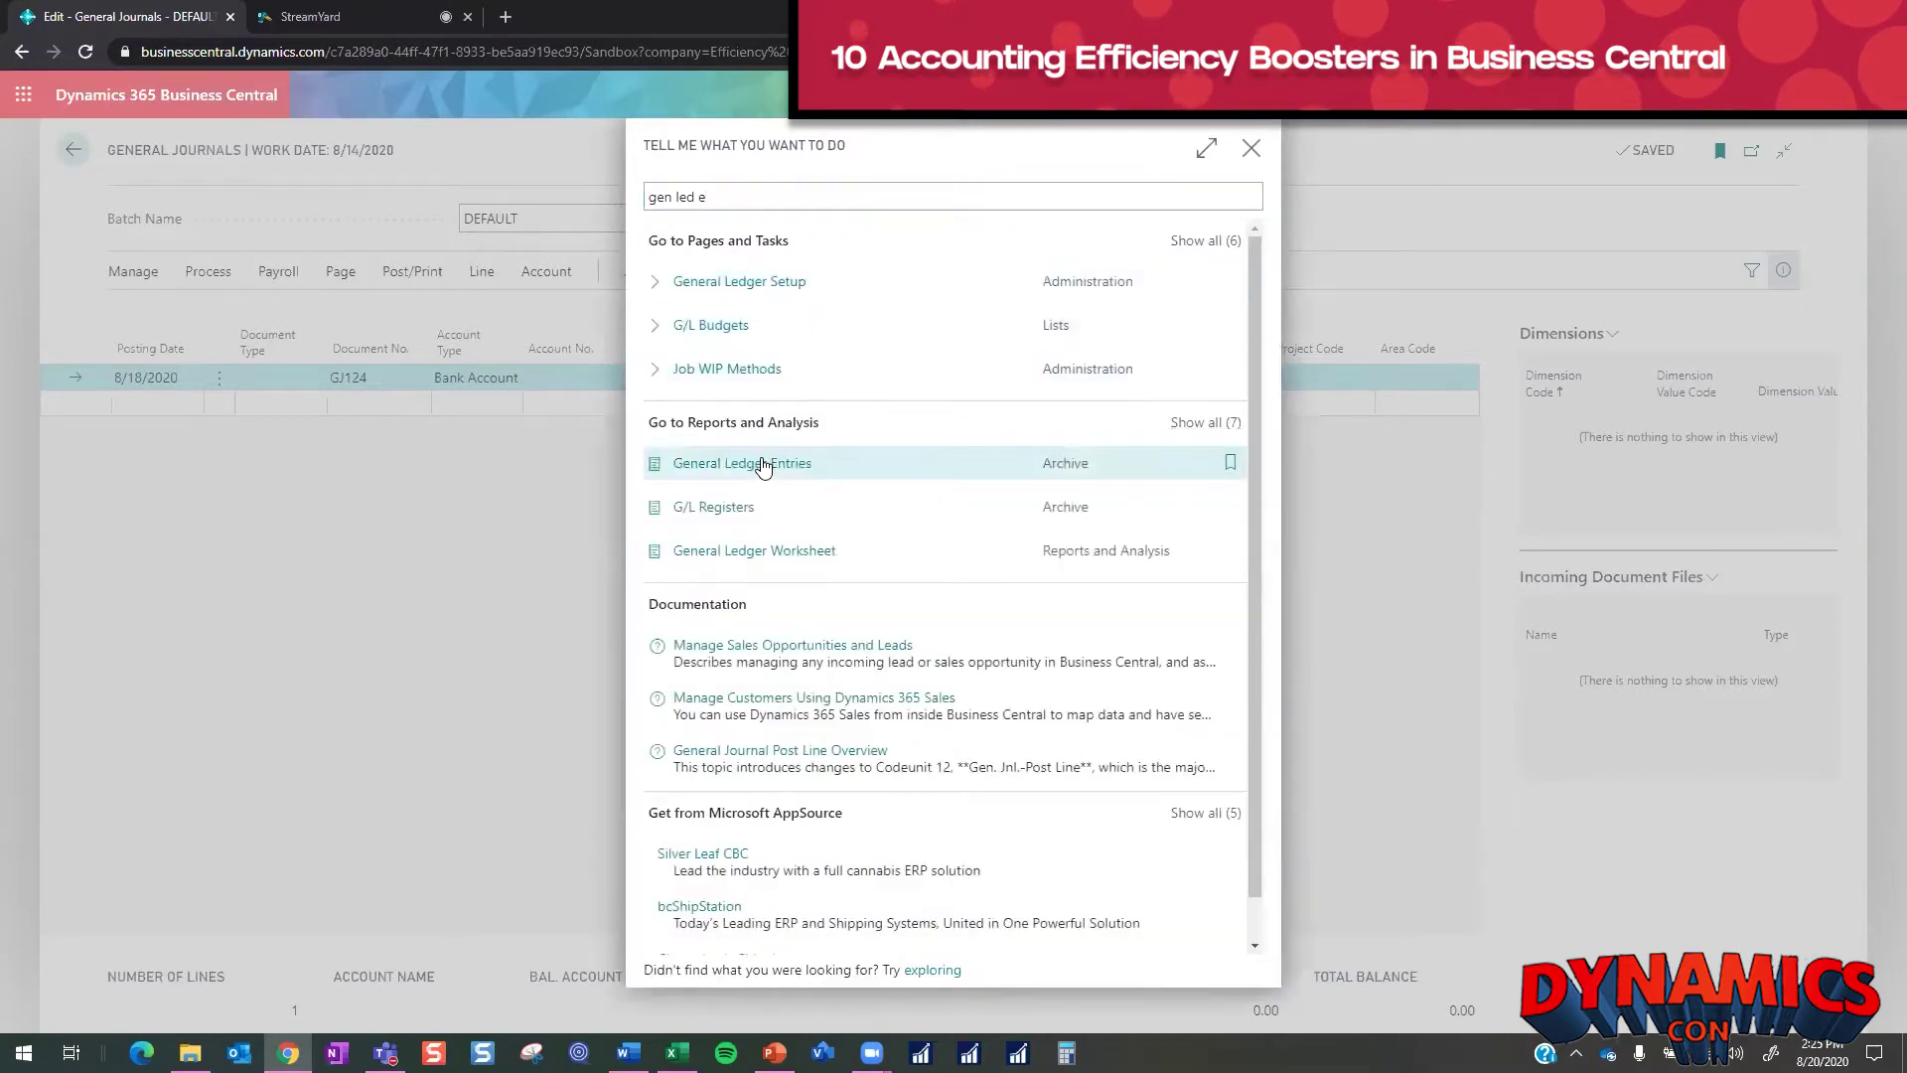
{"action": "left_click", "coordinate": [762, 463]}
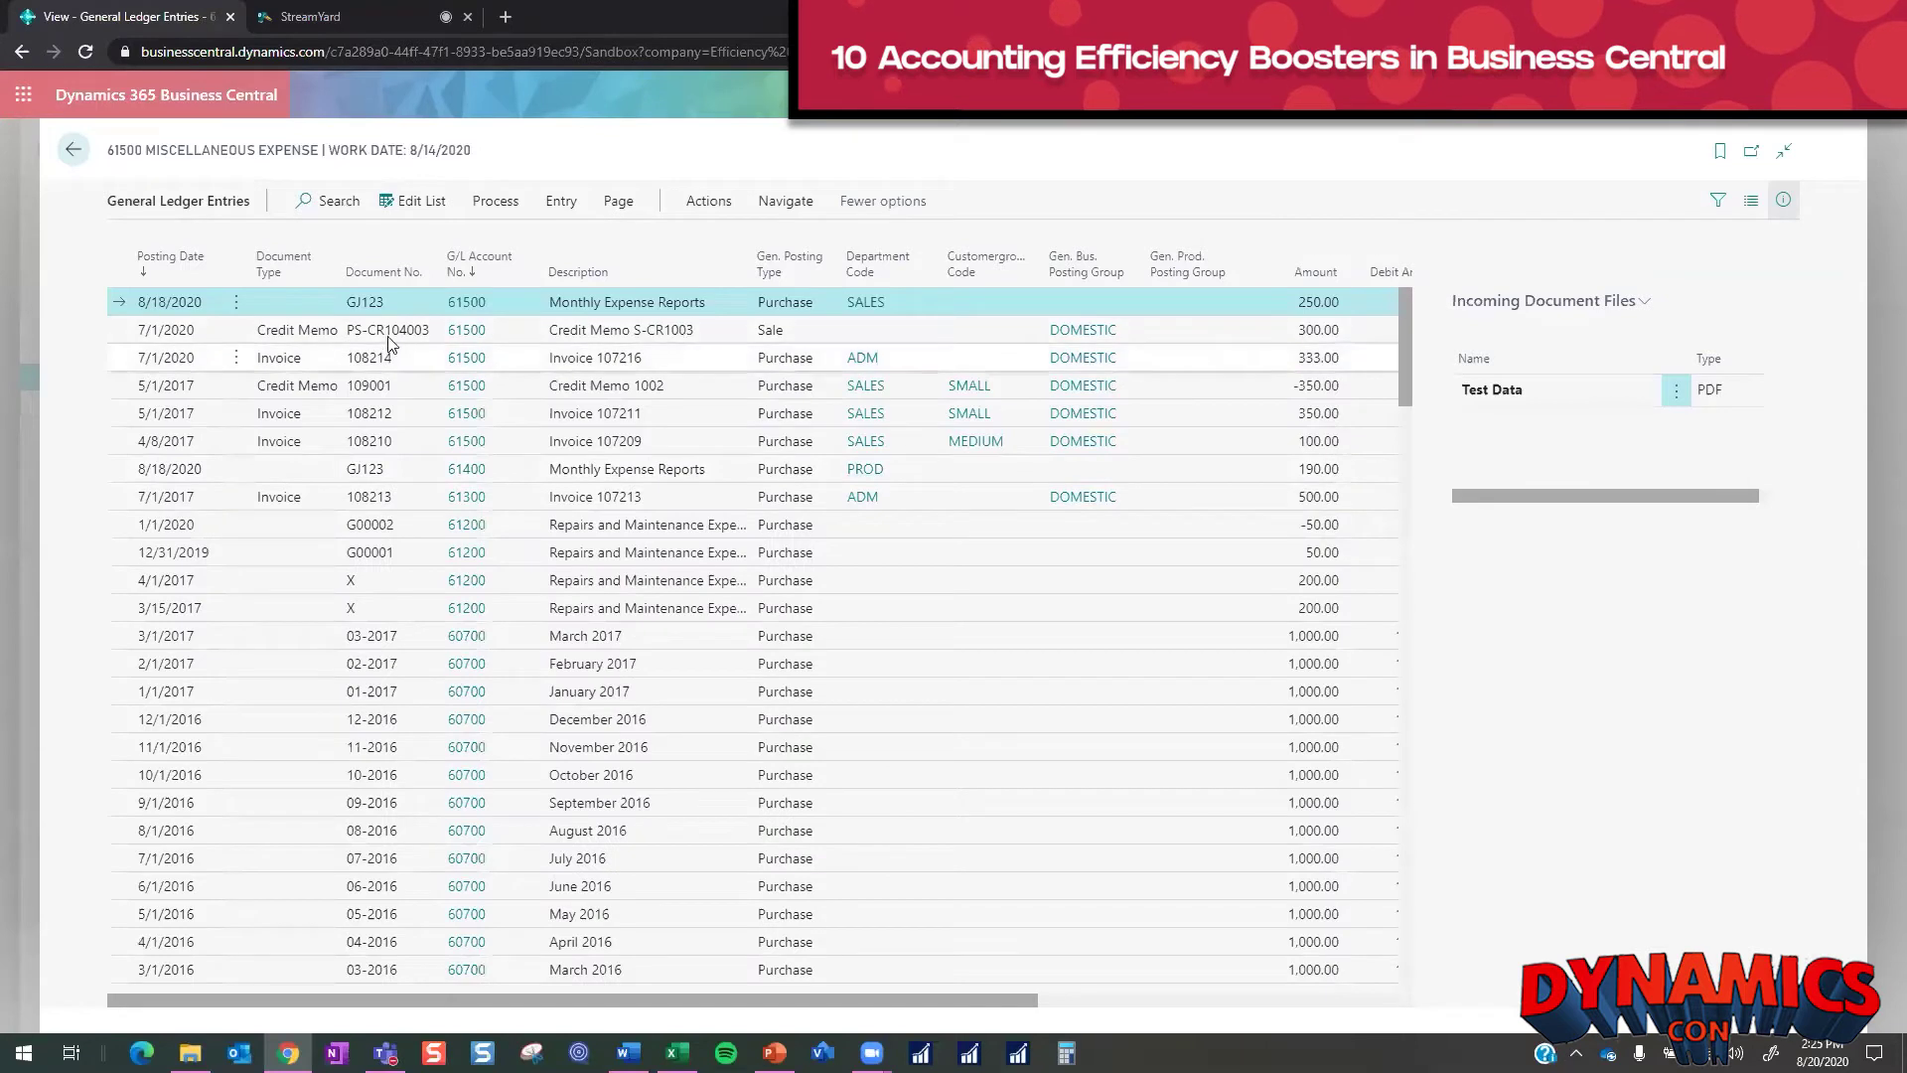
{"action": "left_click", "coordinate": [433, 277]}
{"action": "left_click", "coordinate": [412, 420]}
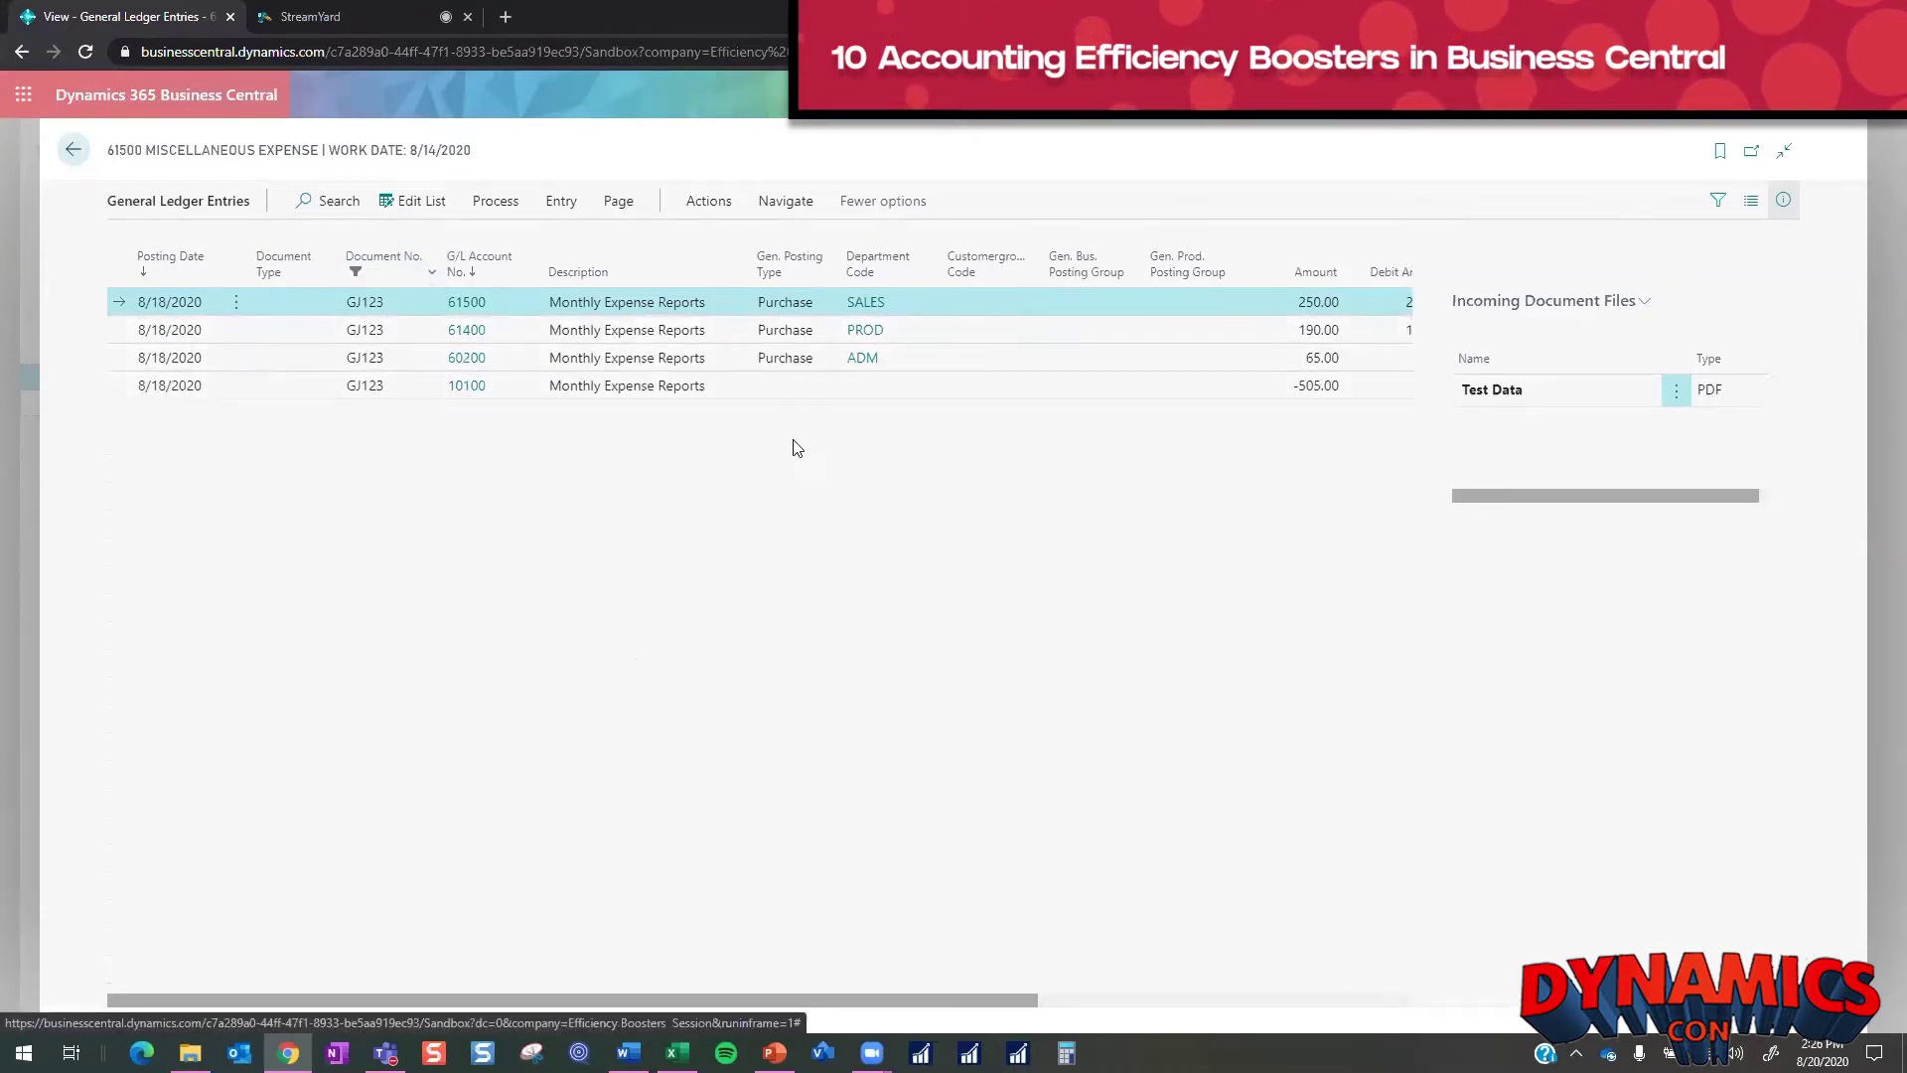
- Check the Incoming Document Files attached to the GJ123 entries for accounts 61400, 60200 and 10100
{"action": "left_click", "coordinate": [216, 331]}
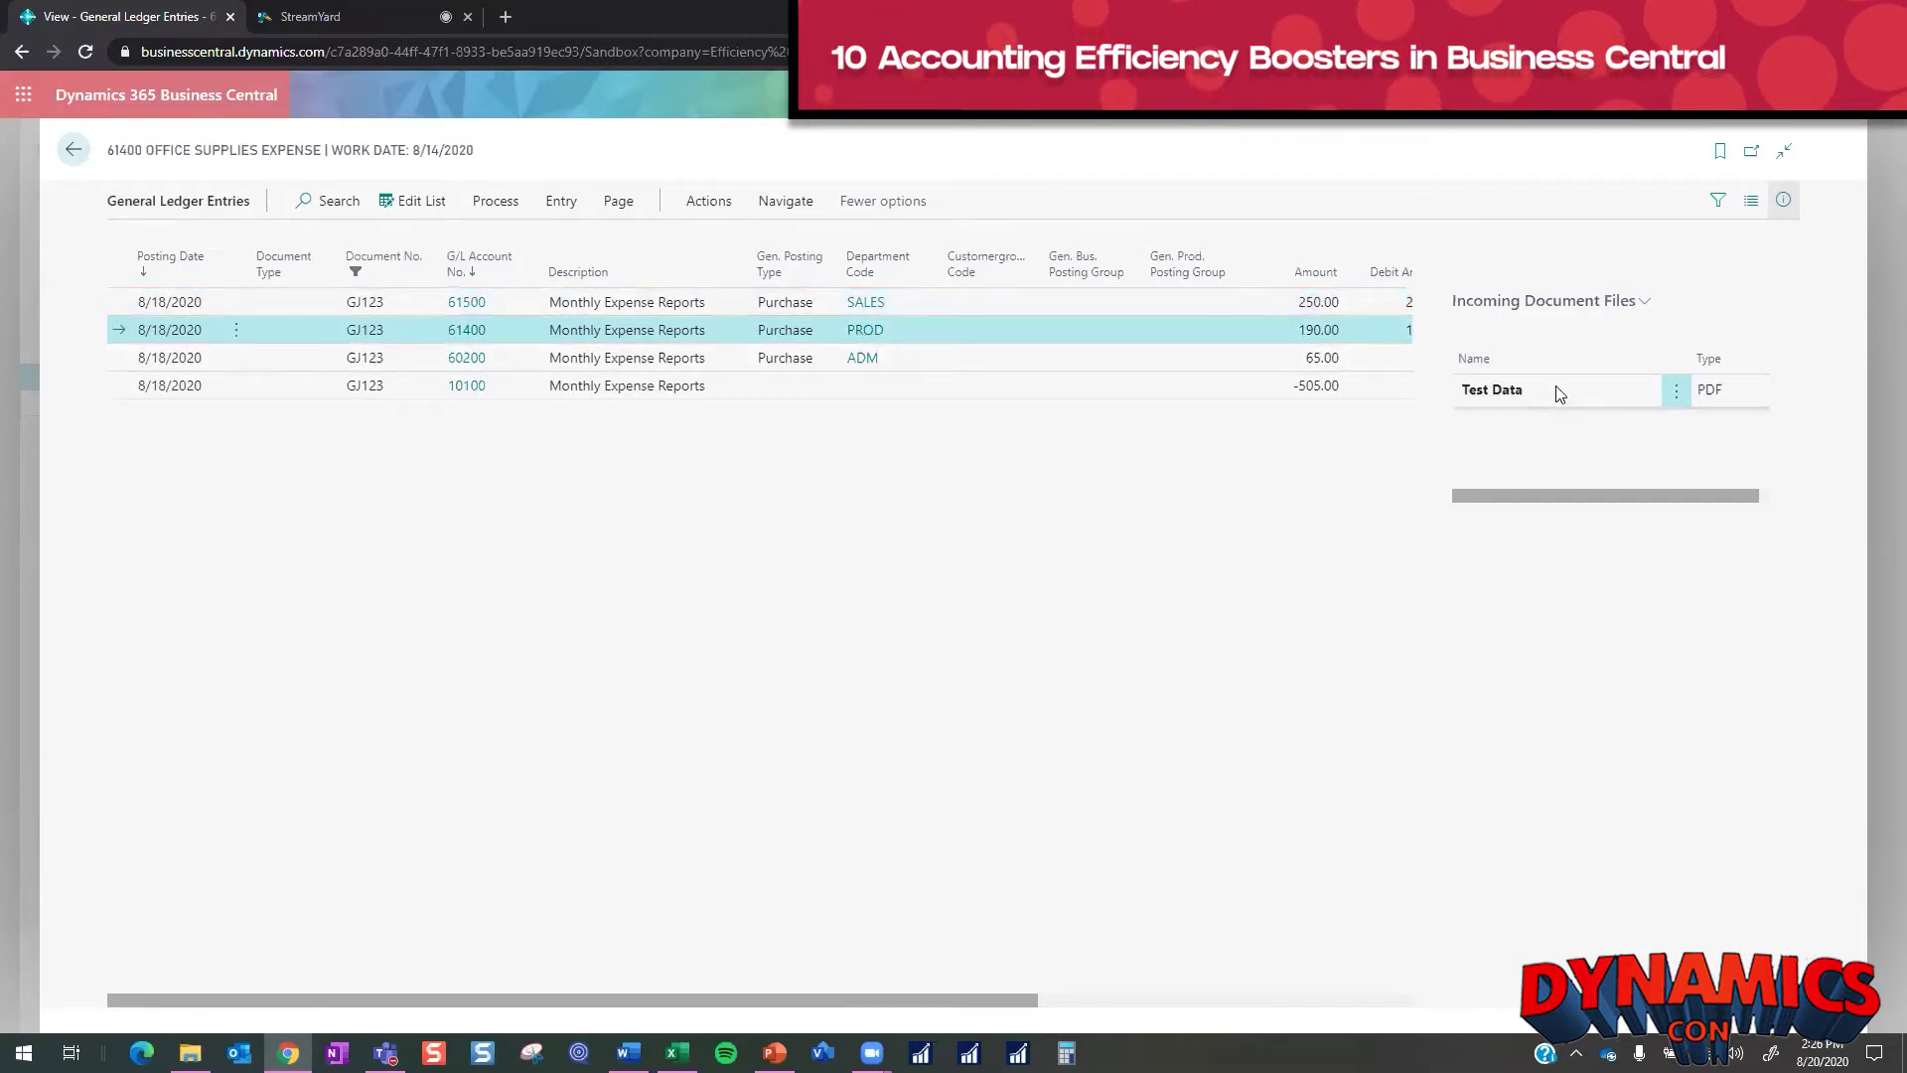
{"action": "left_click", "coordinate": [236, 356]}
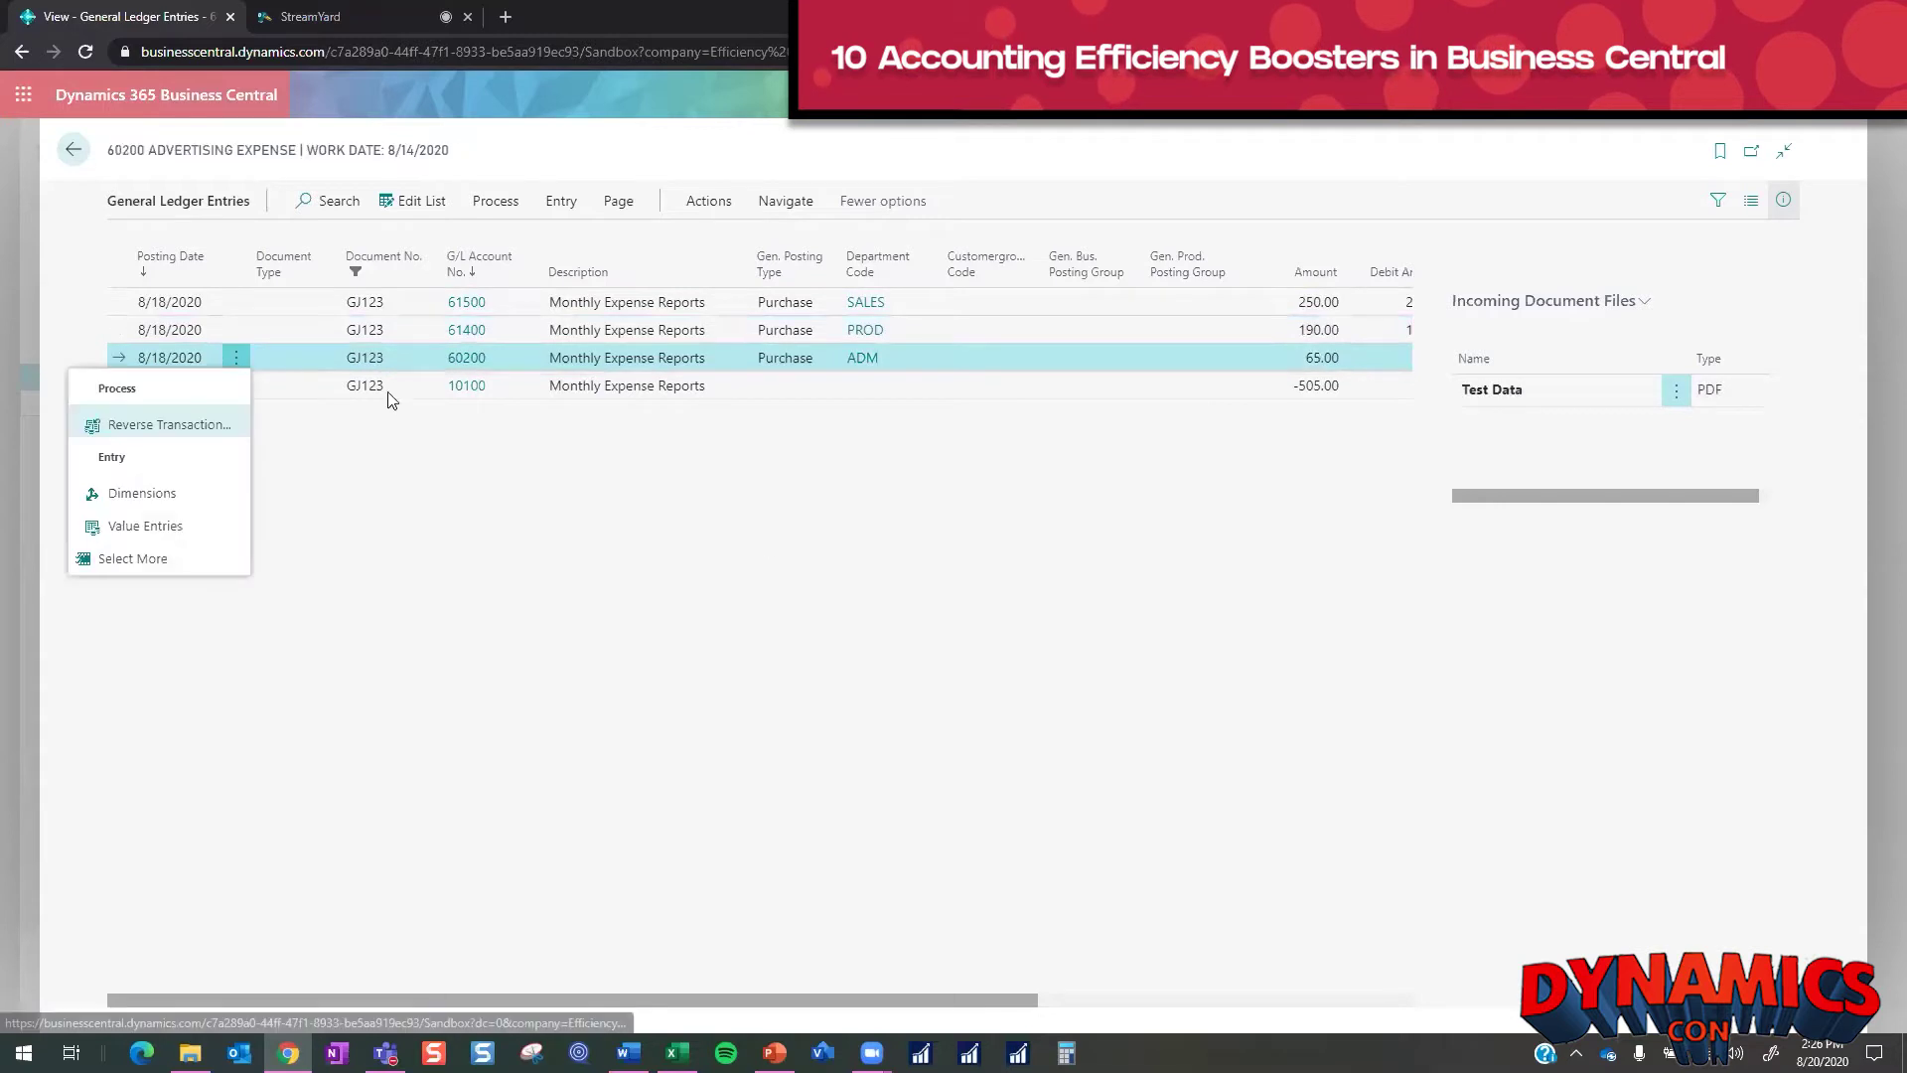
{"action": "left_click", "coordinate": [767, 538]}
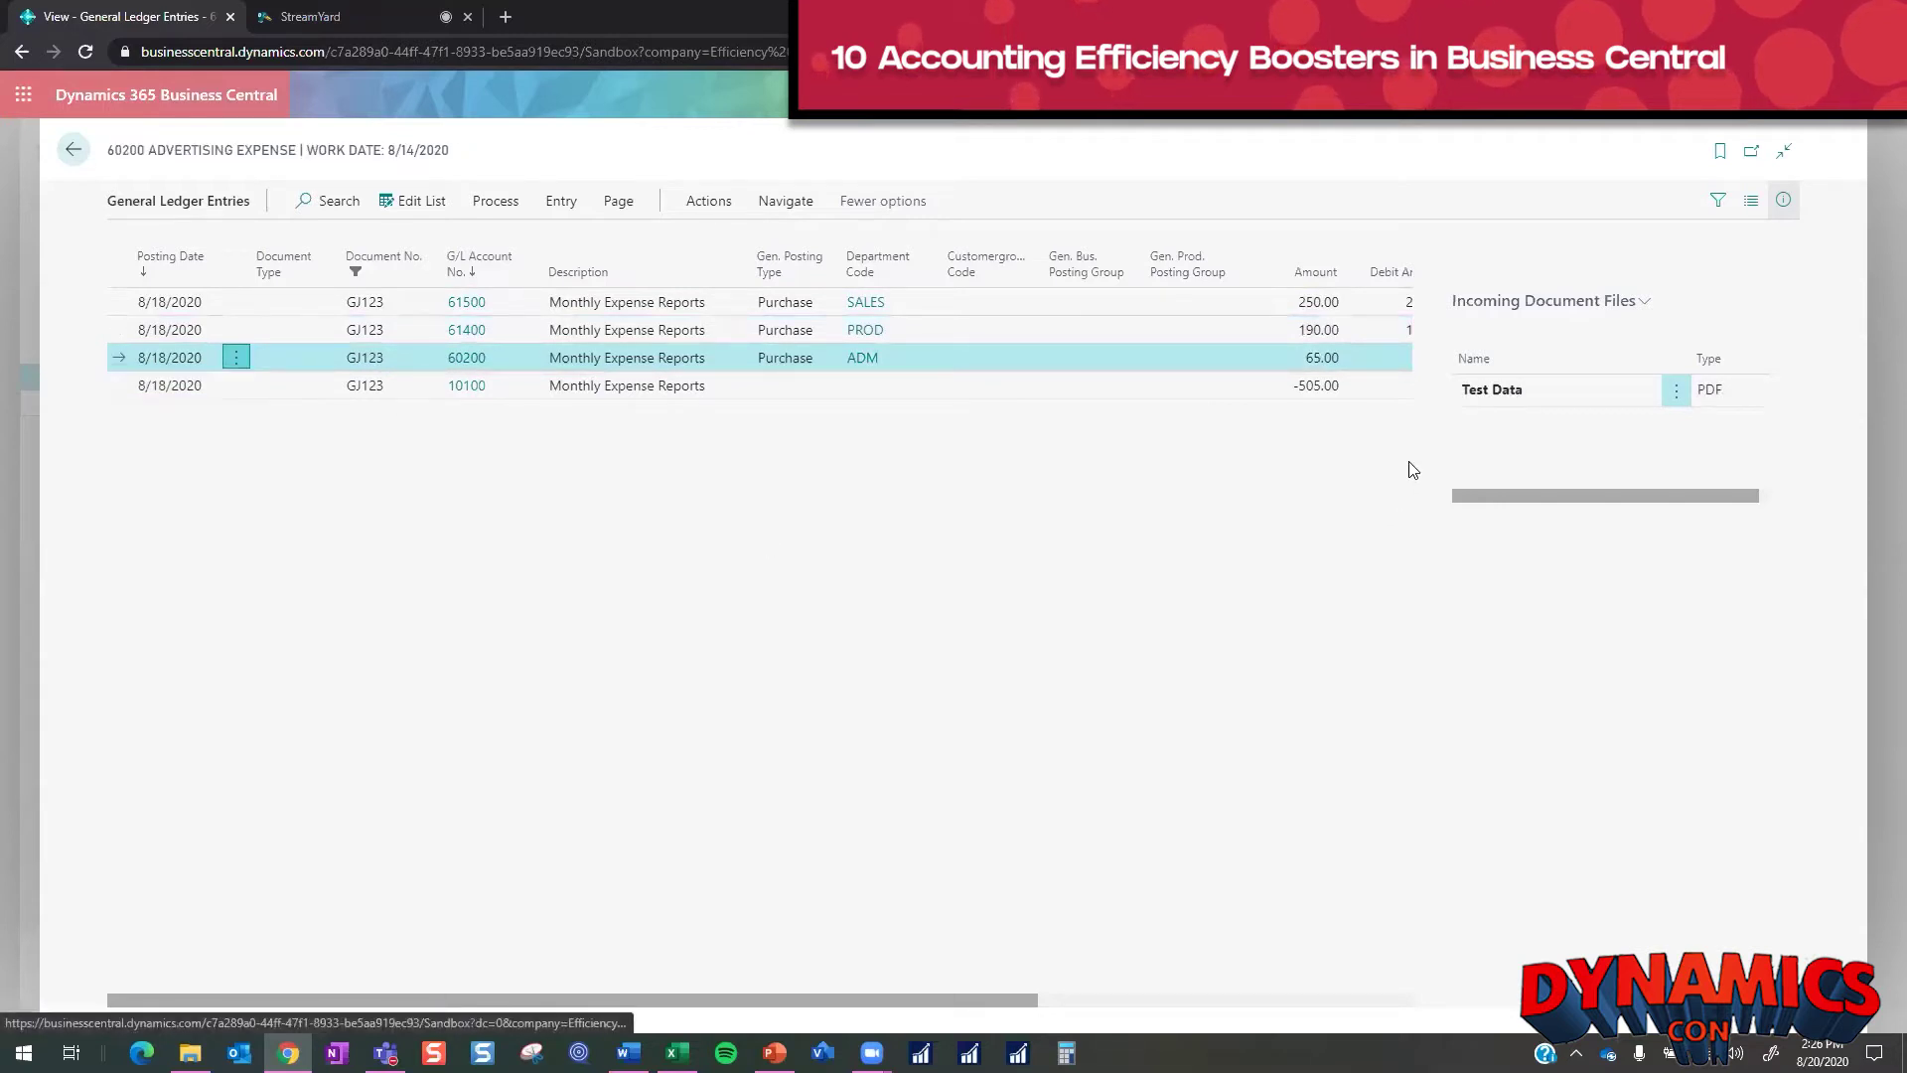
{"action": "left_click", "coordinate": [1132, 391]}
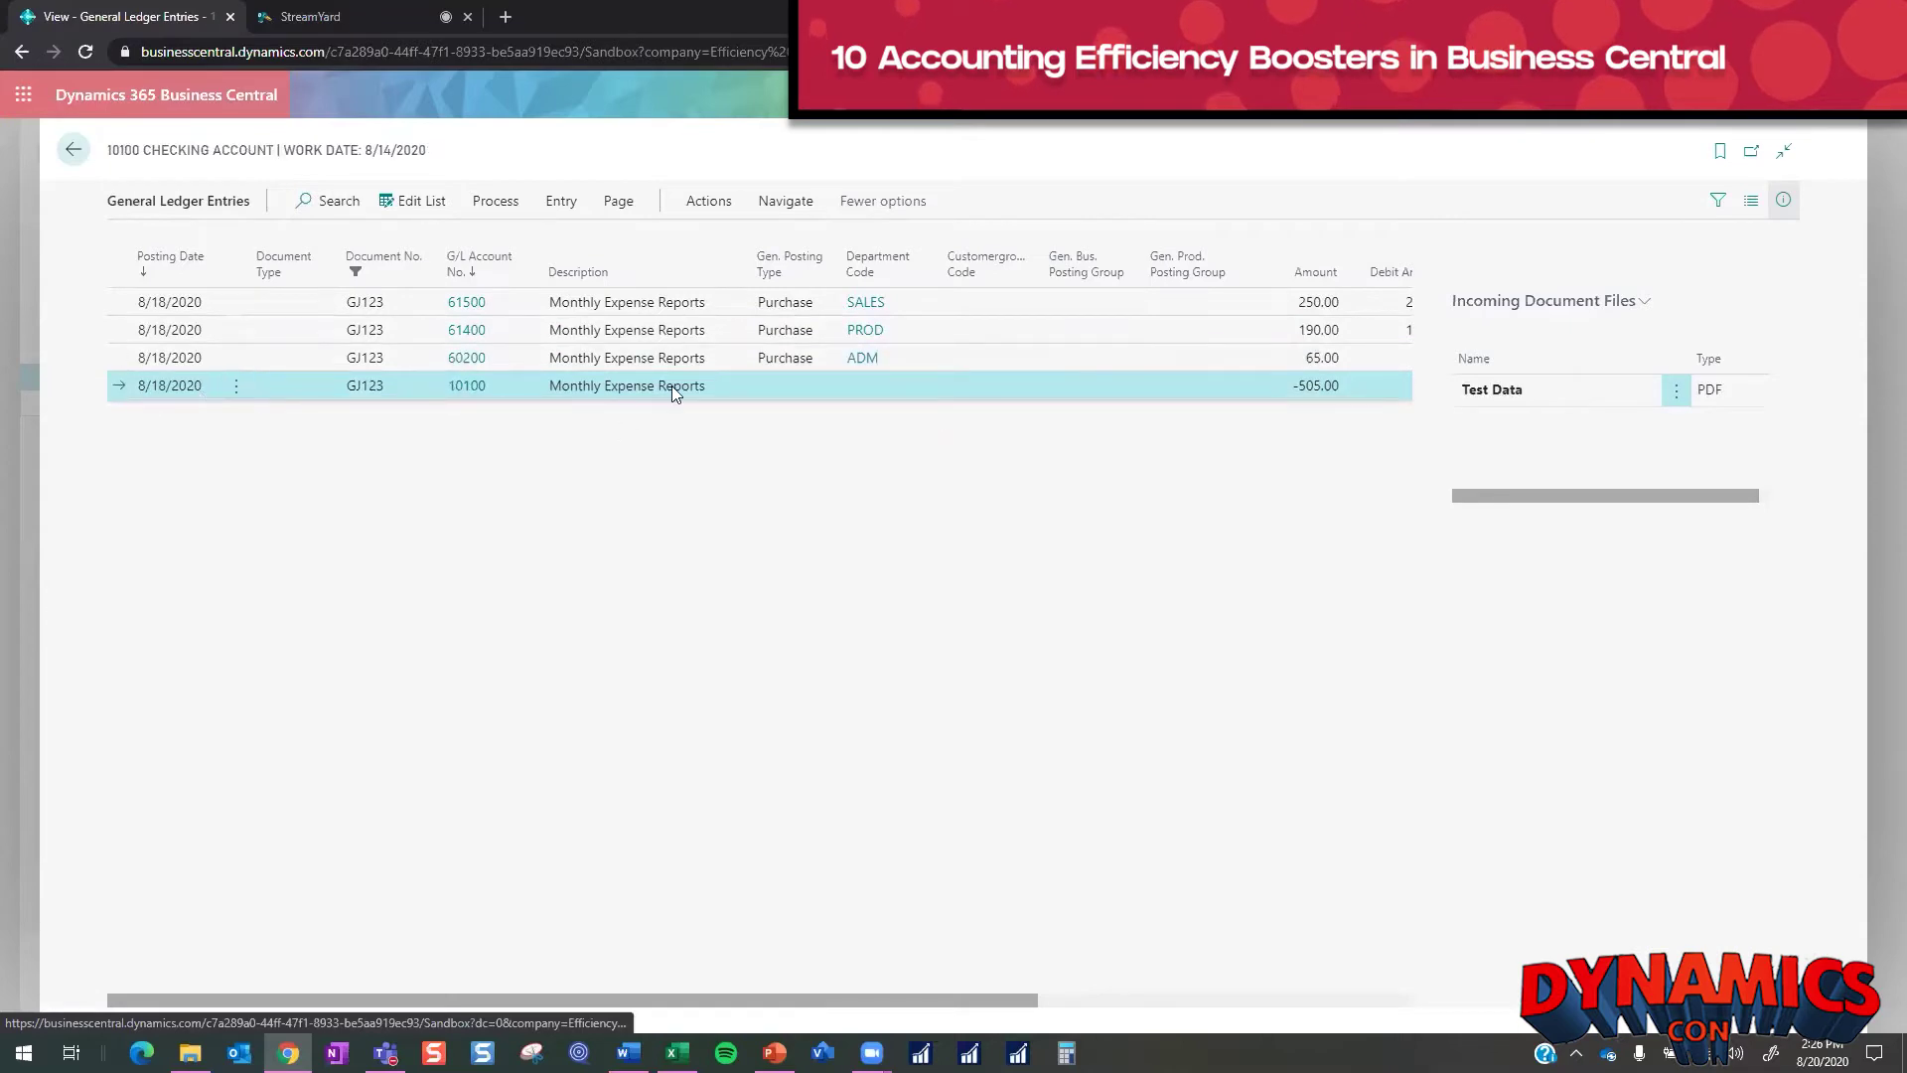
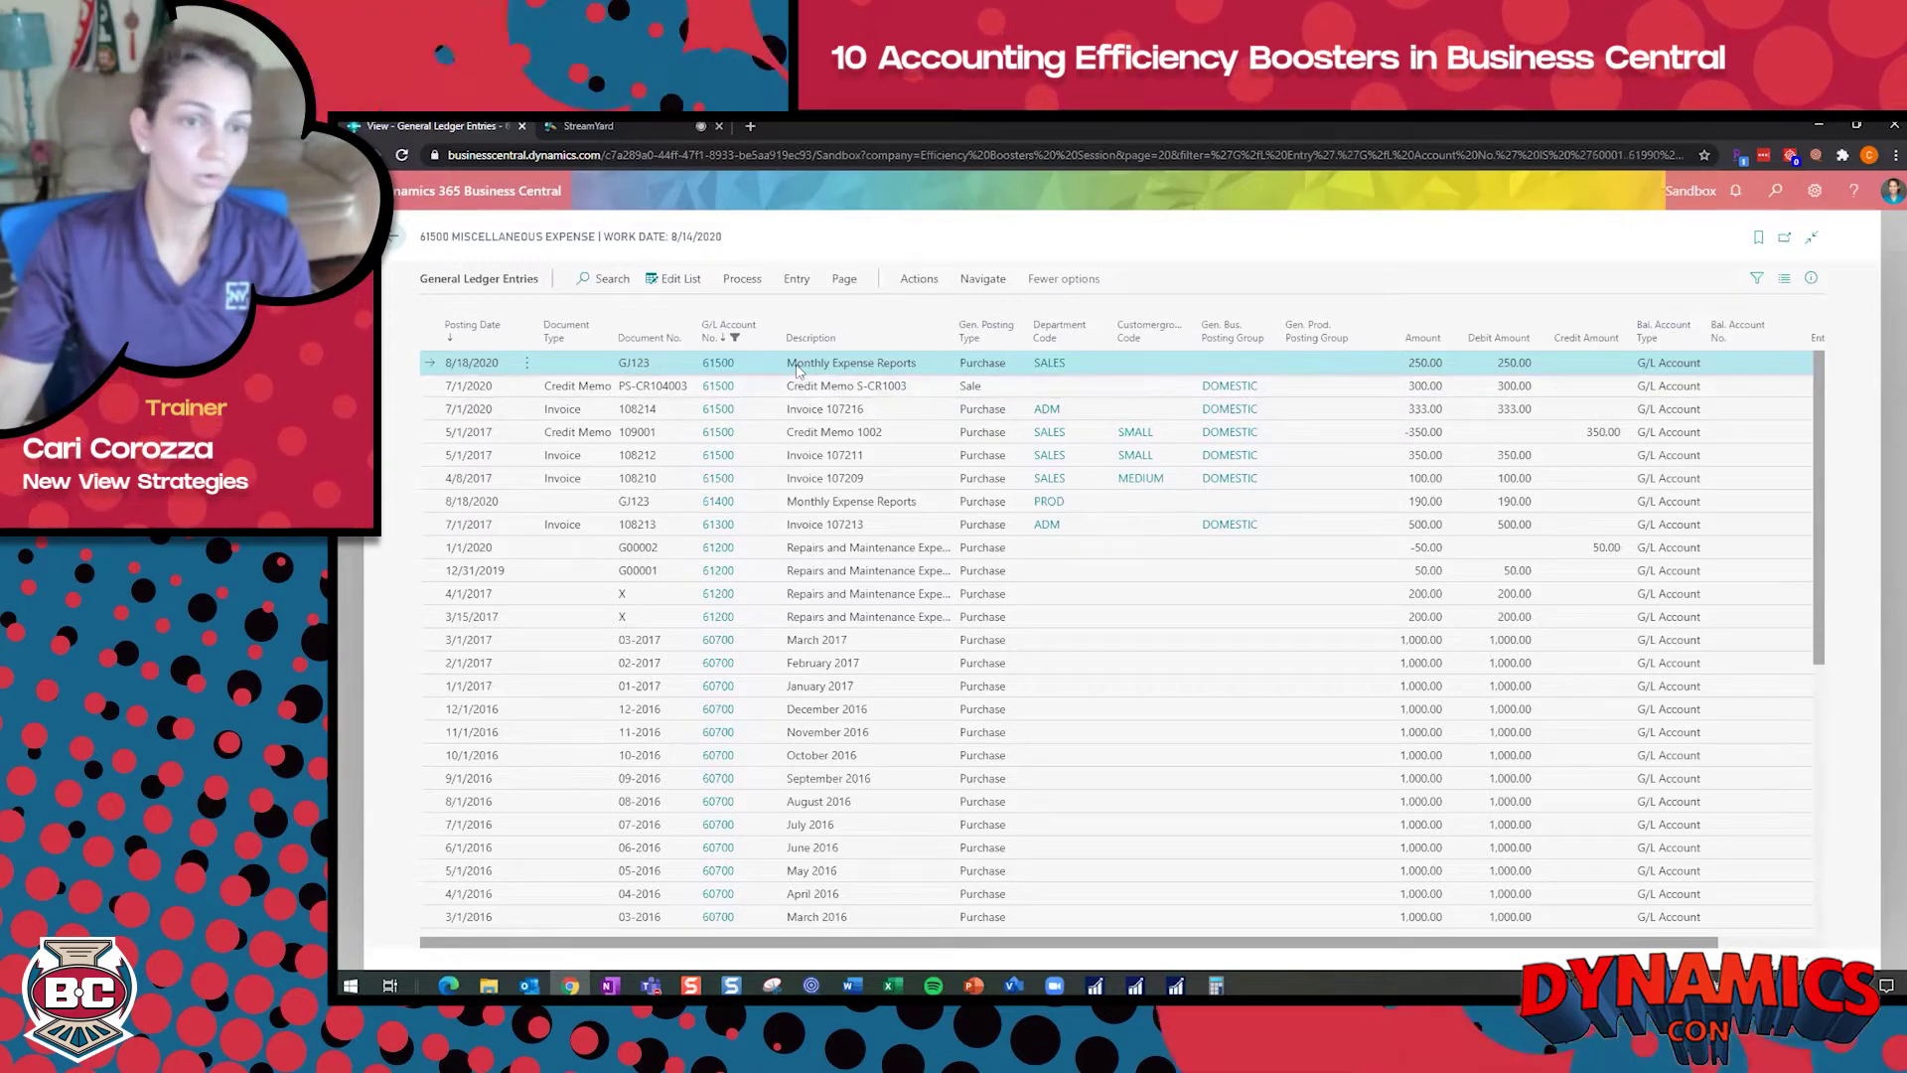
- Examine the dimension values of the general ledger entries in the G/L Dimension Overview matrix, then return to the home page
{"action": "left_click", "coordinate": [797, 279]}
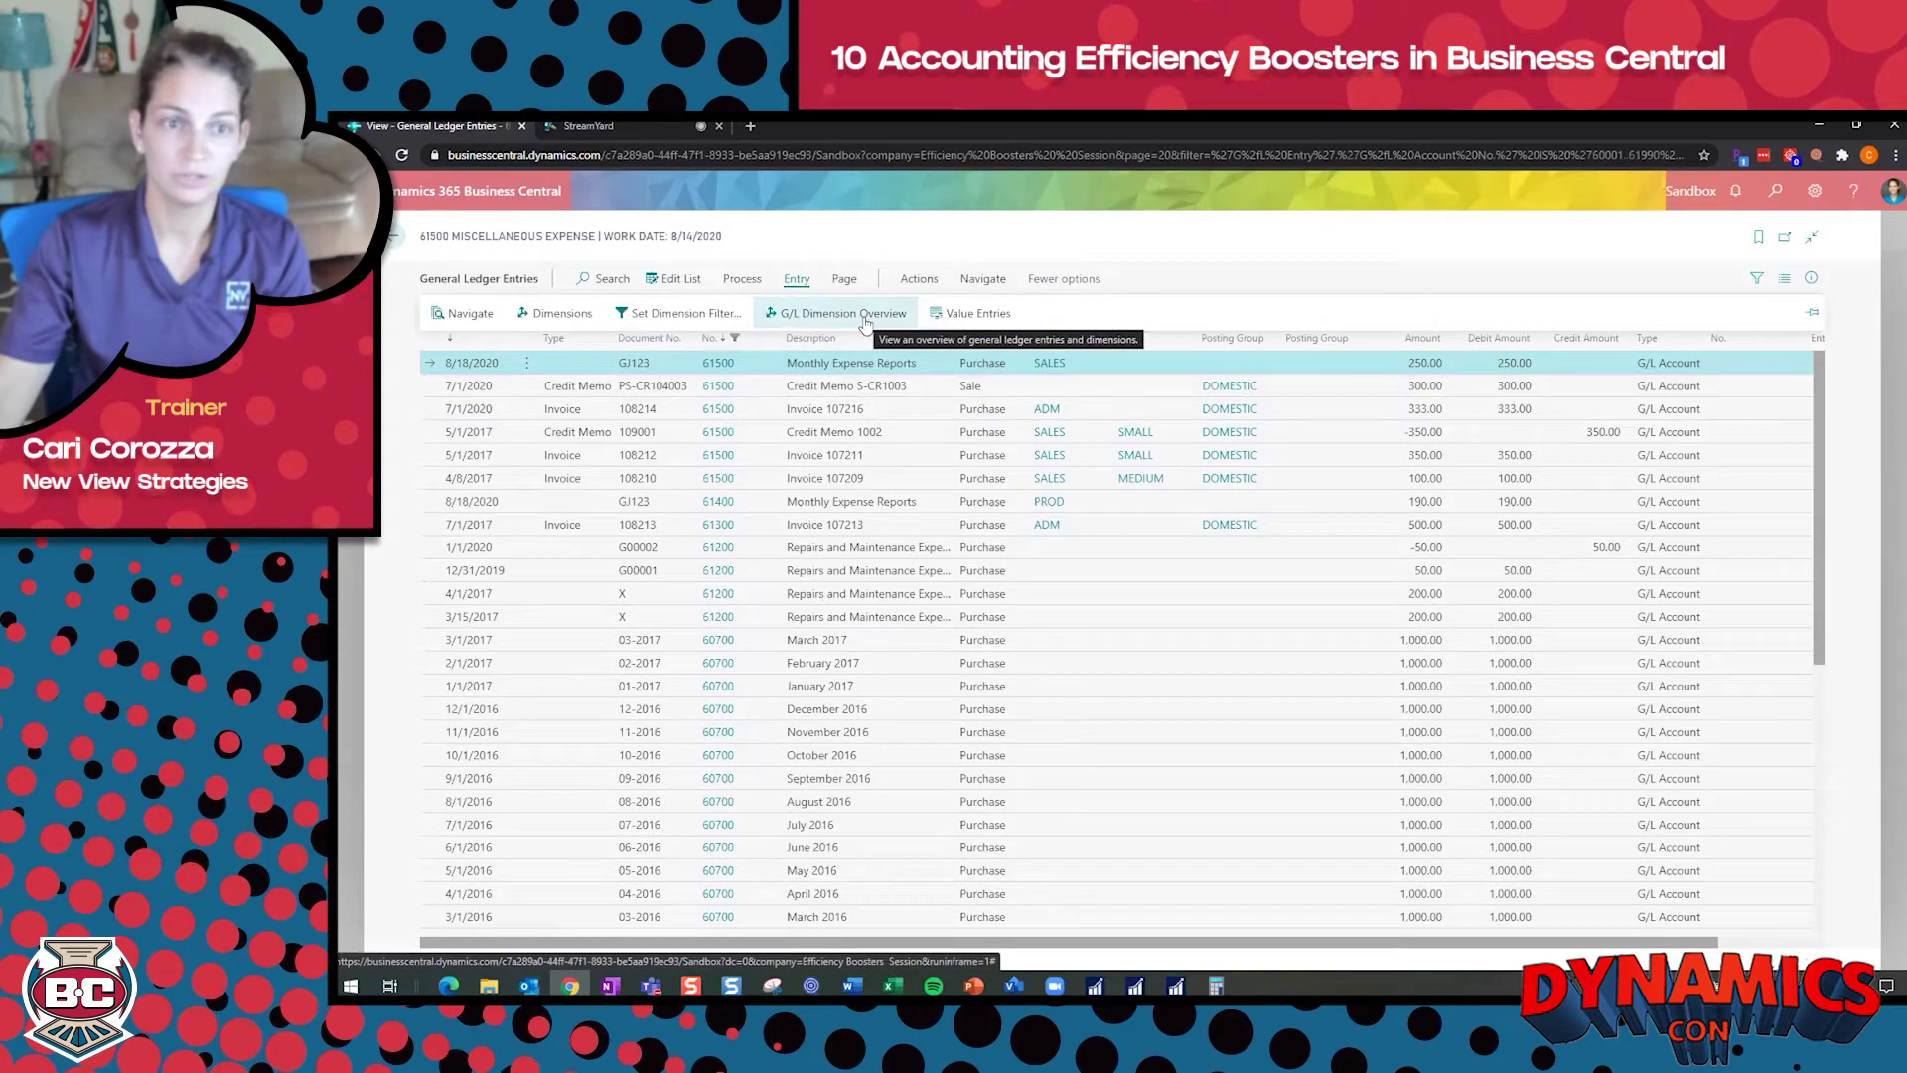
{"action": "left_click", "coordinate": [864, 315]}
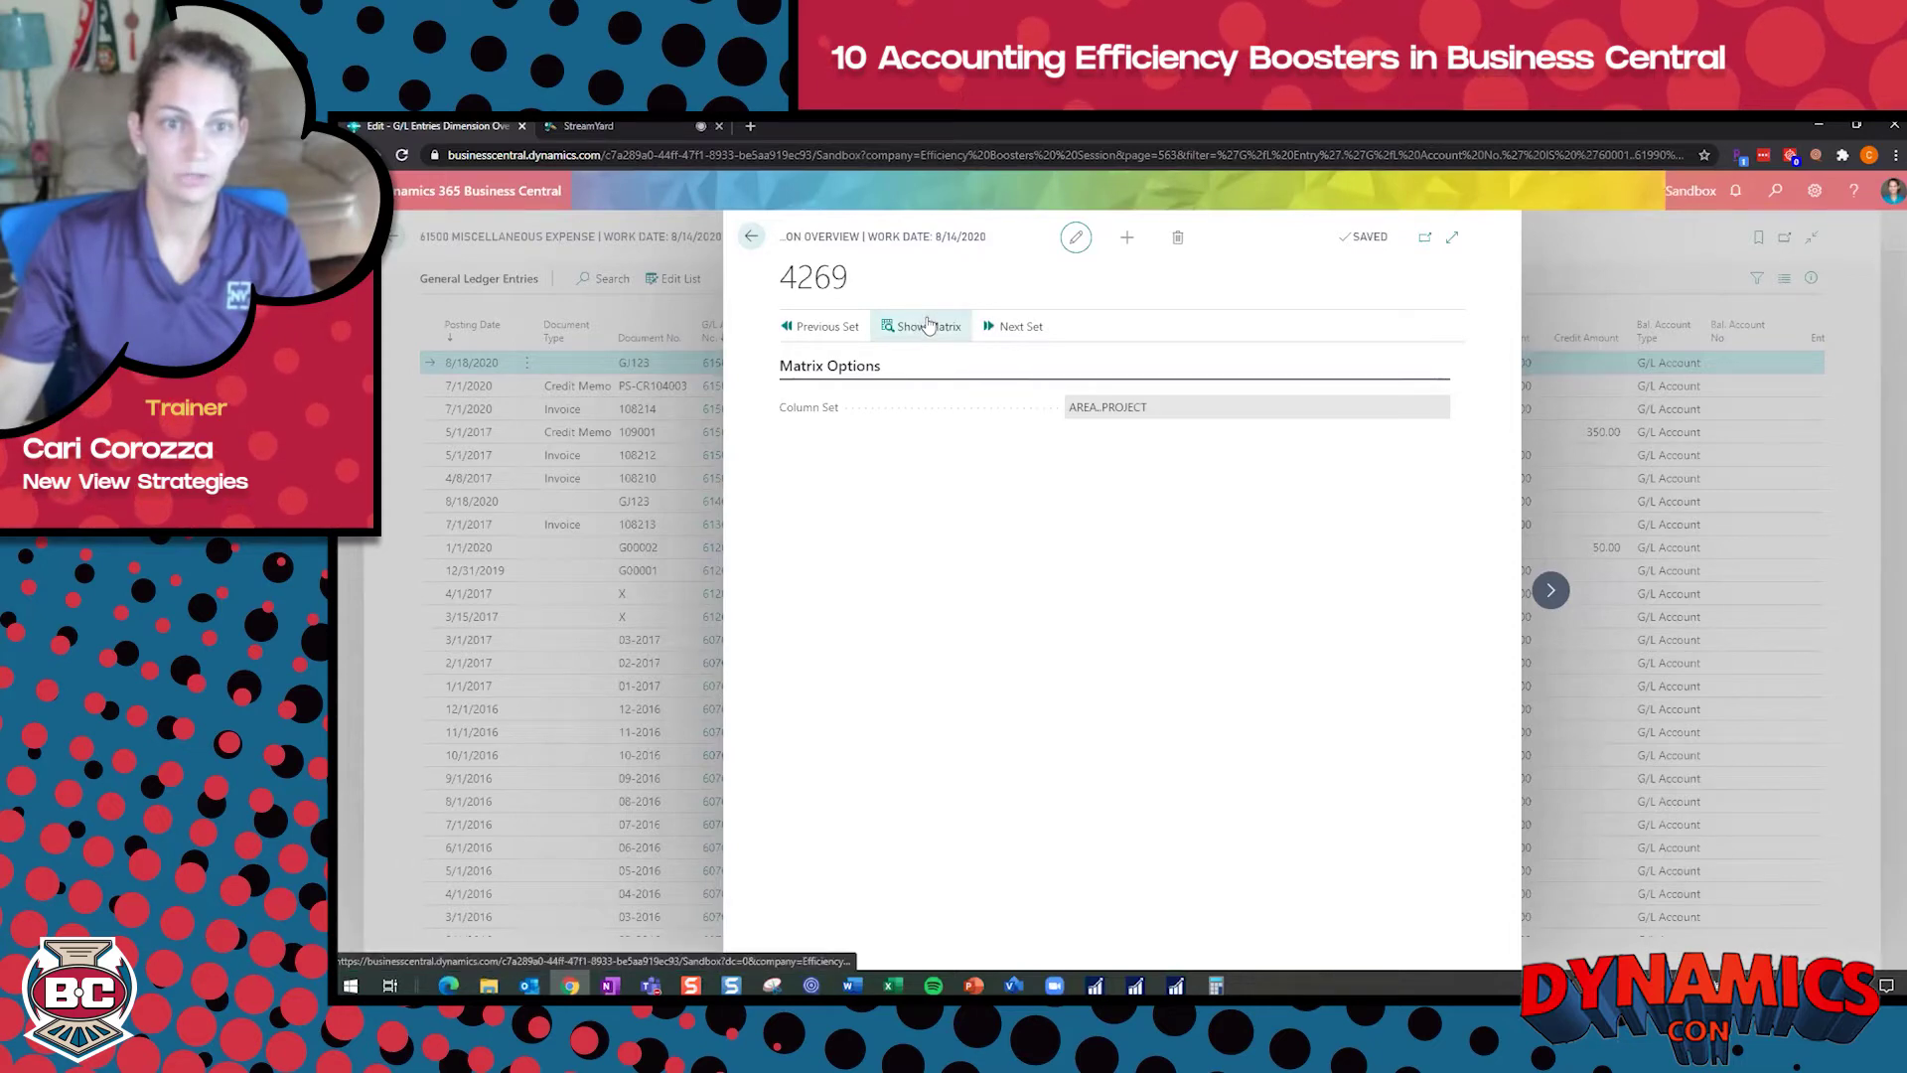
{"action": "left_click", "coordinate": [926, 325]}
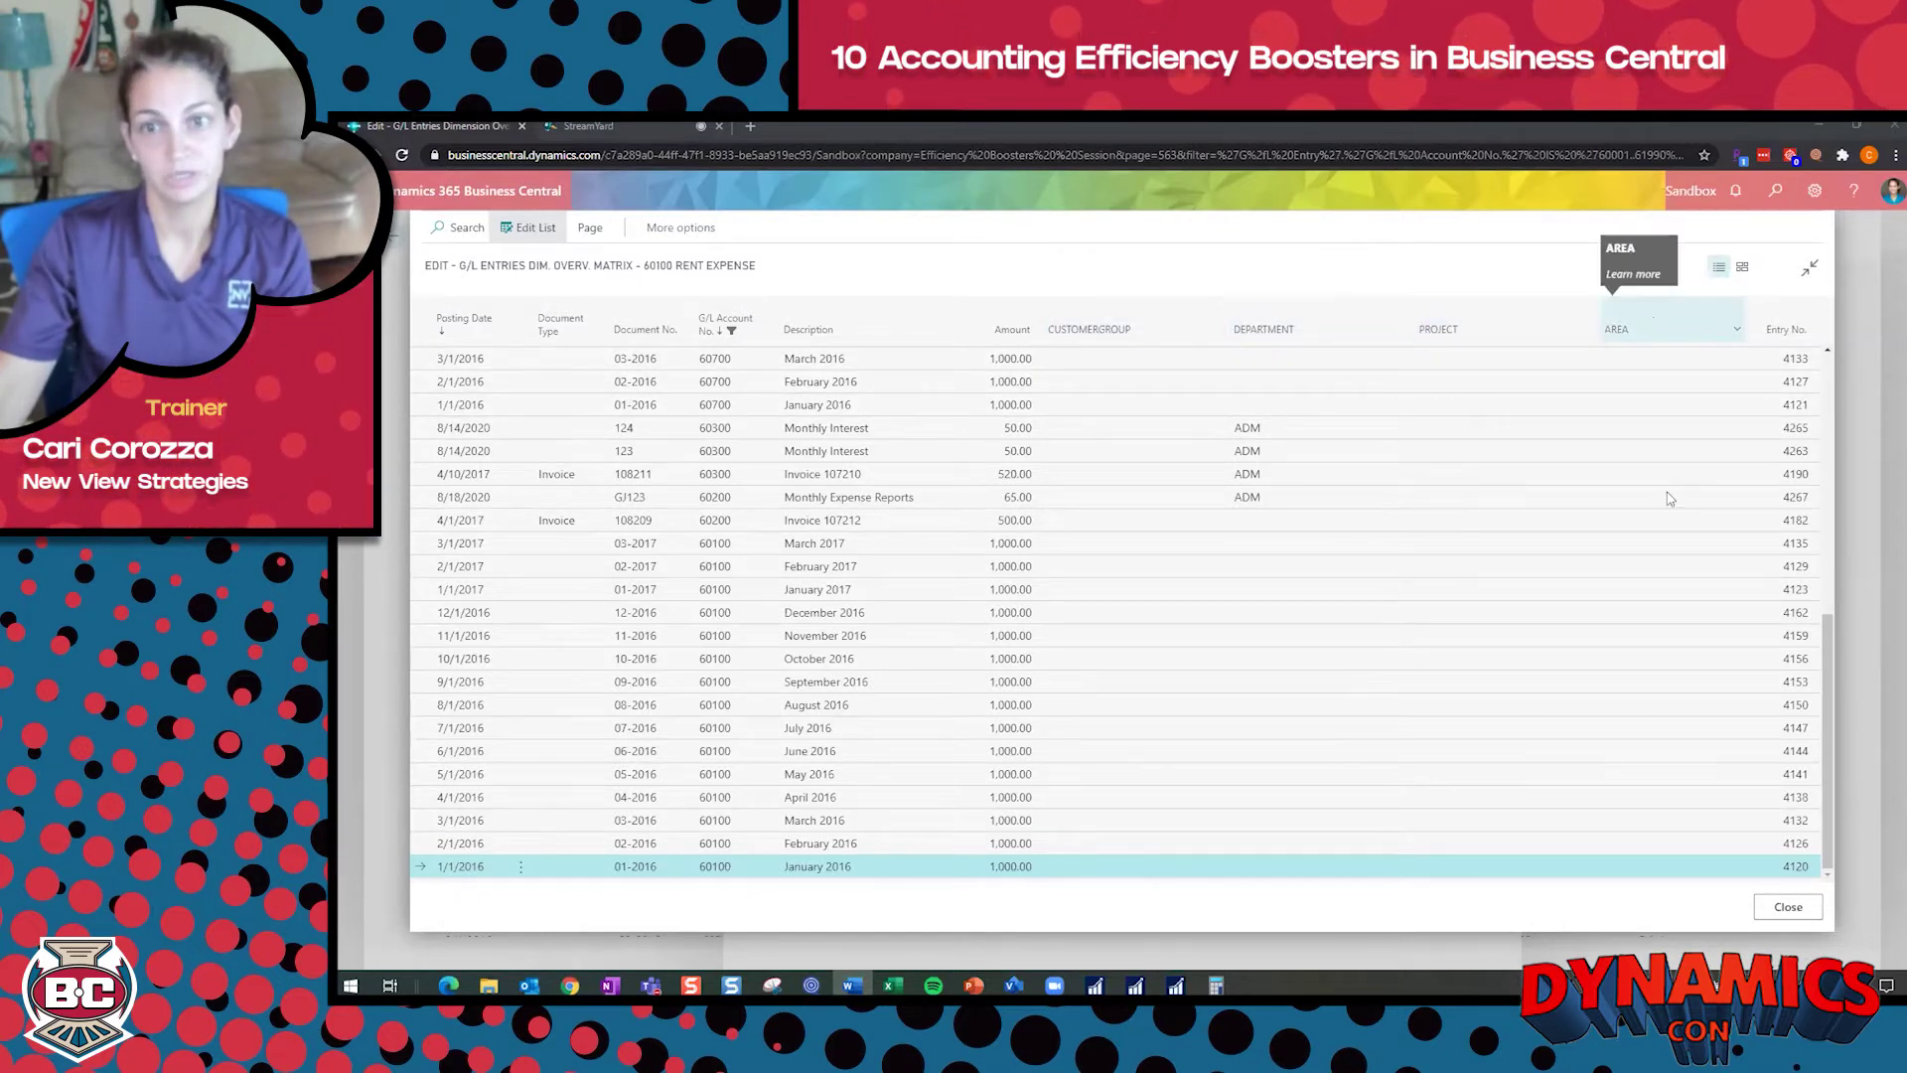
{"action": "scroll", "coordinate": [1829, 685], "scroll_direction": "up", "scroll_amount": 1}
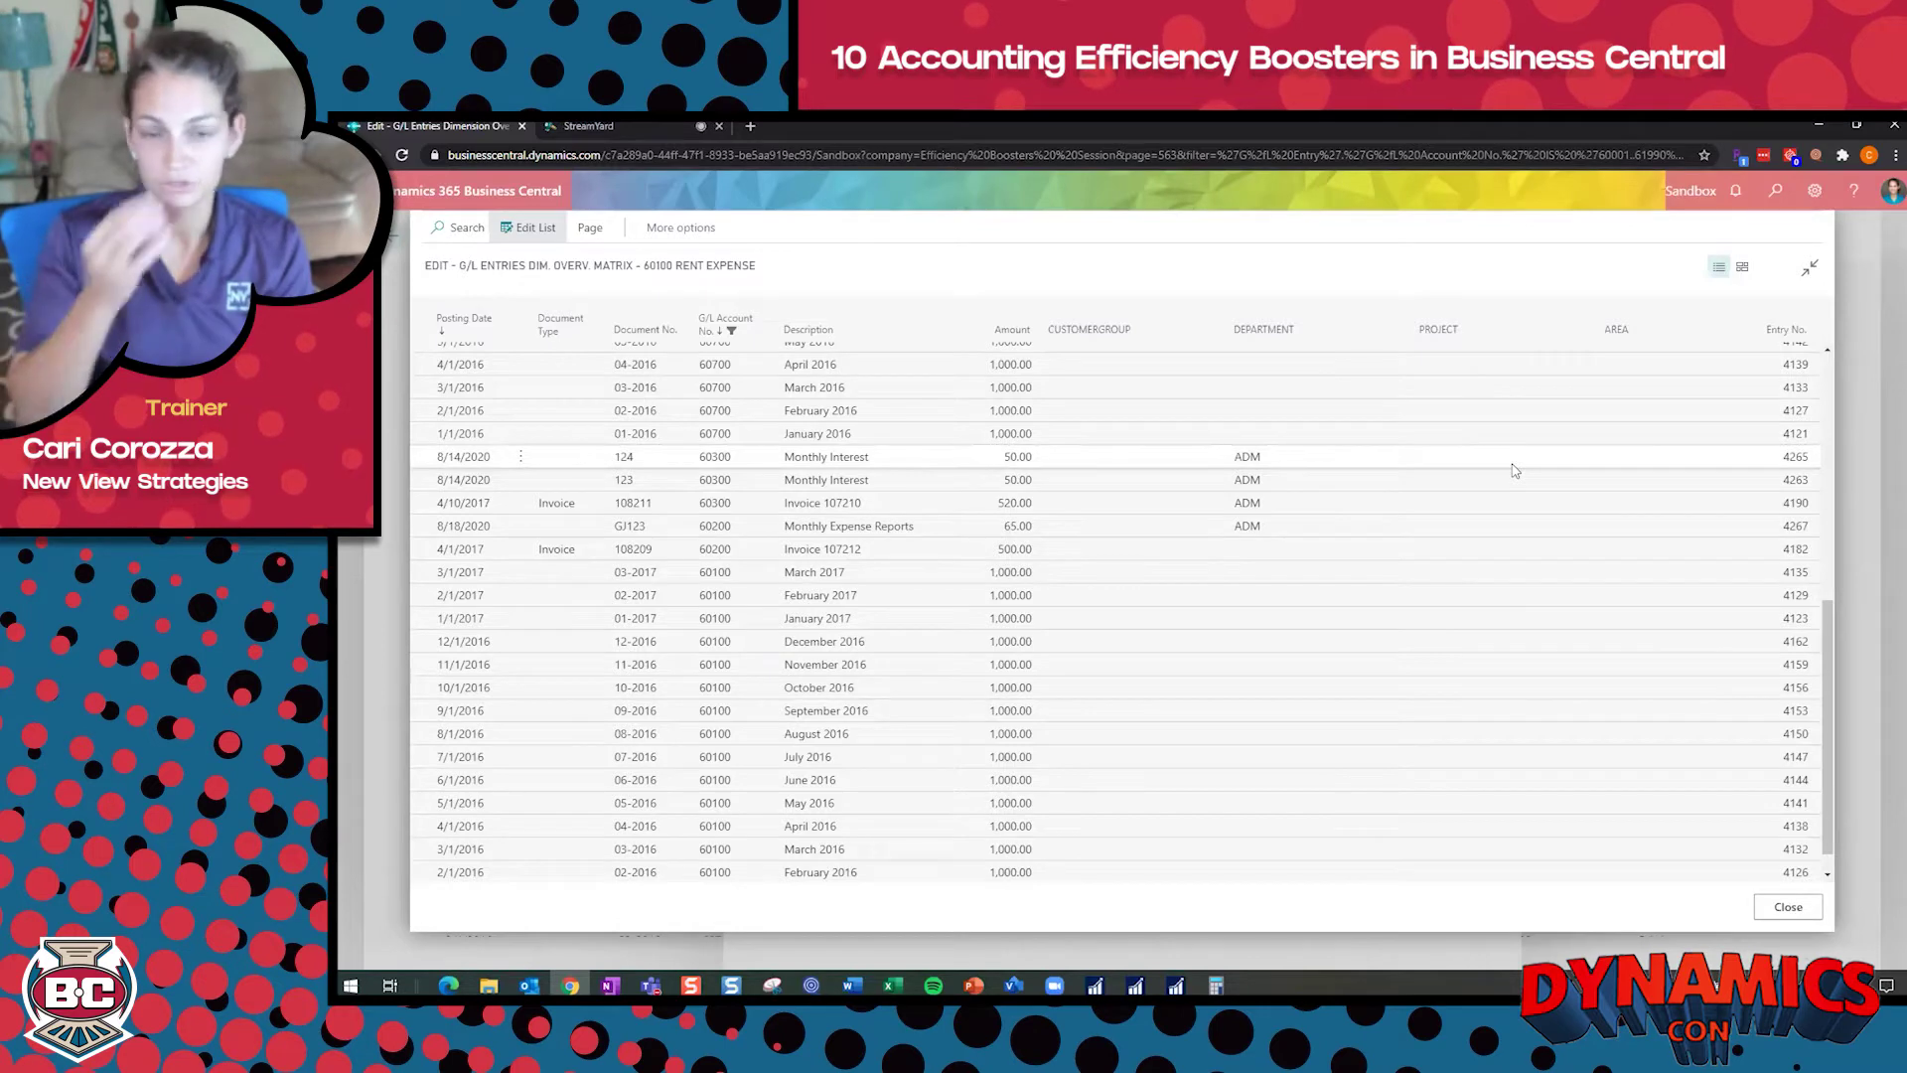
{"action": "scroll", "coordinate": [1514, 470], "scroll_direction": "up", "scroll_amount": 3}
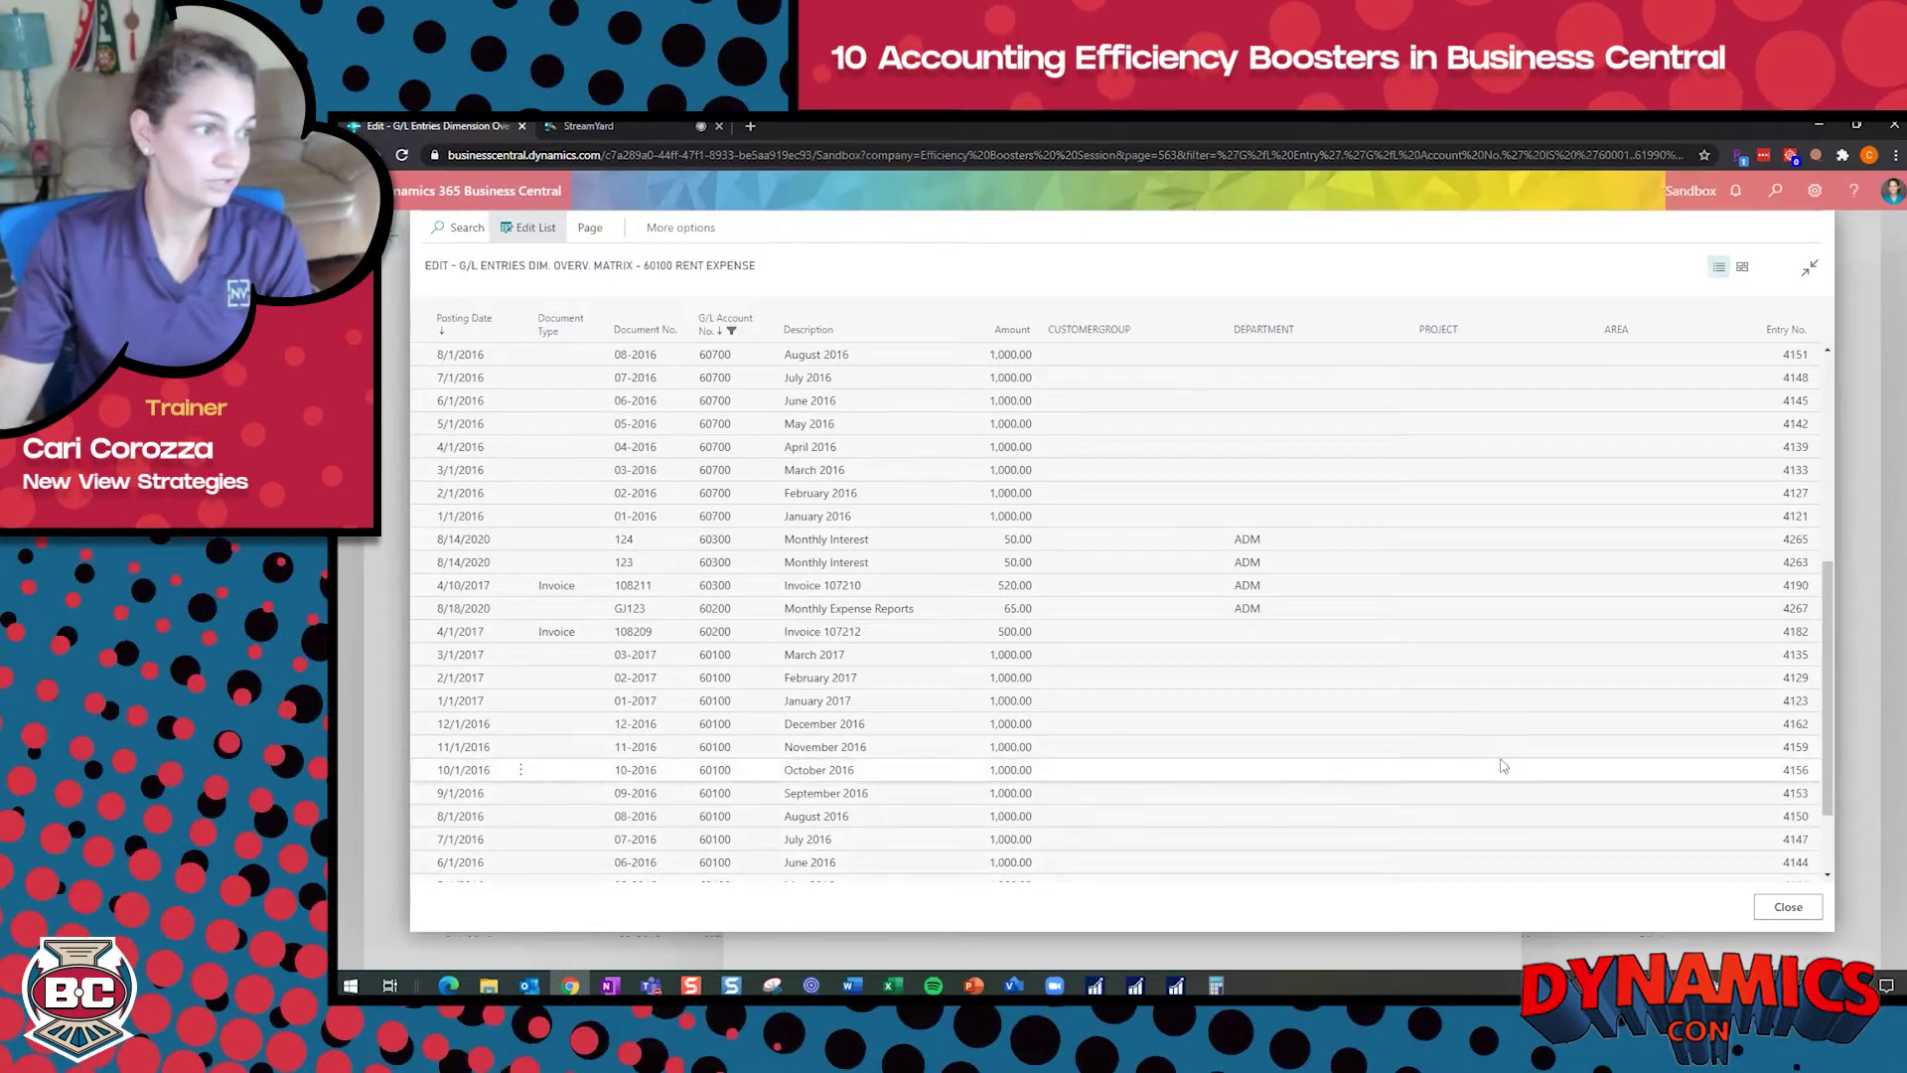
{"action": "key", "text": "alt+Tab"}
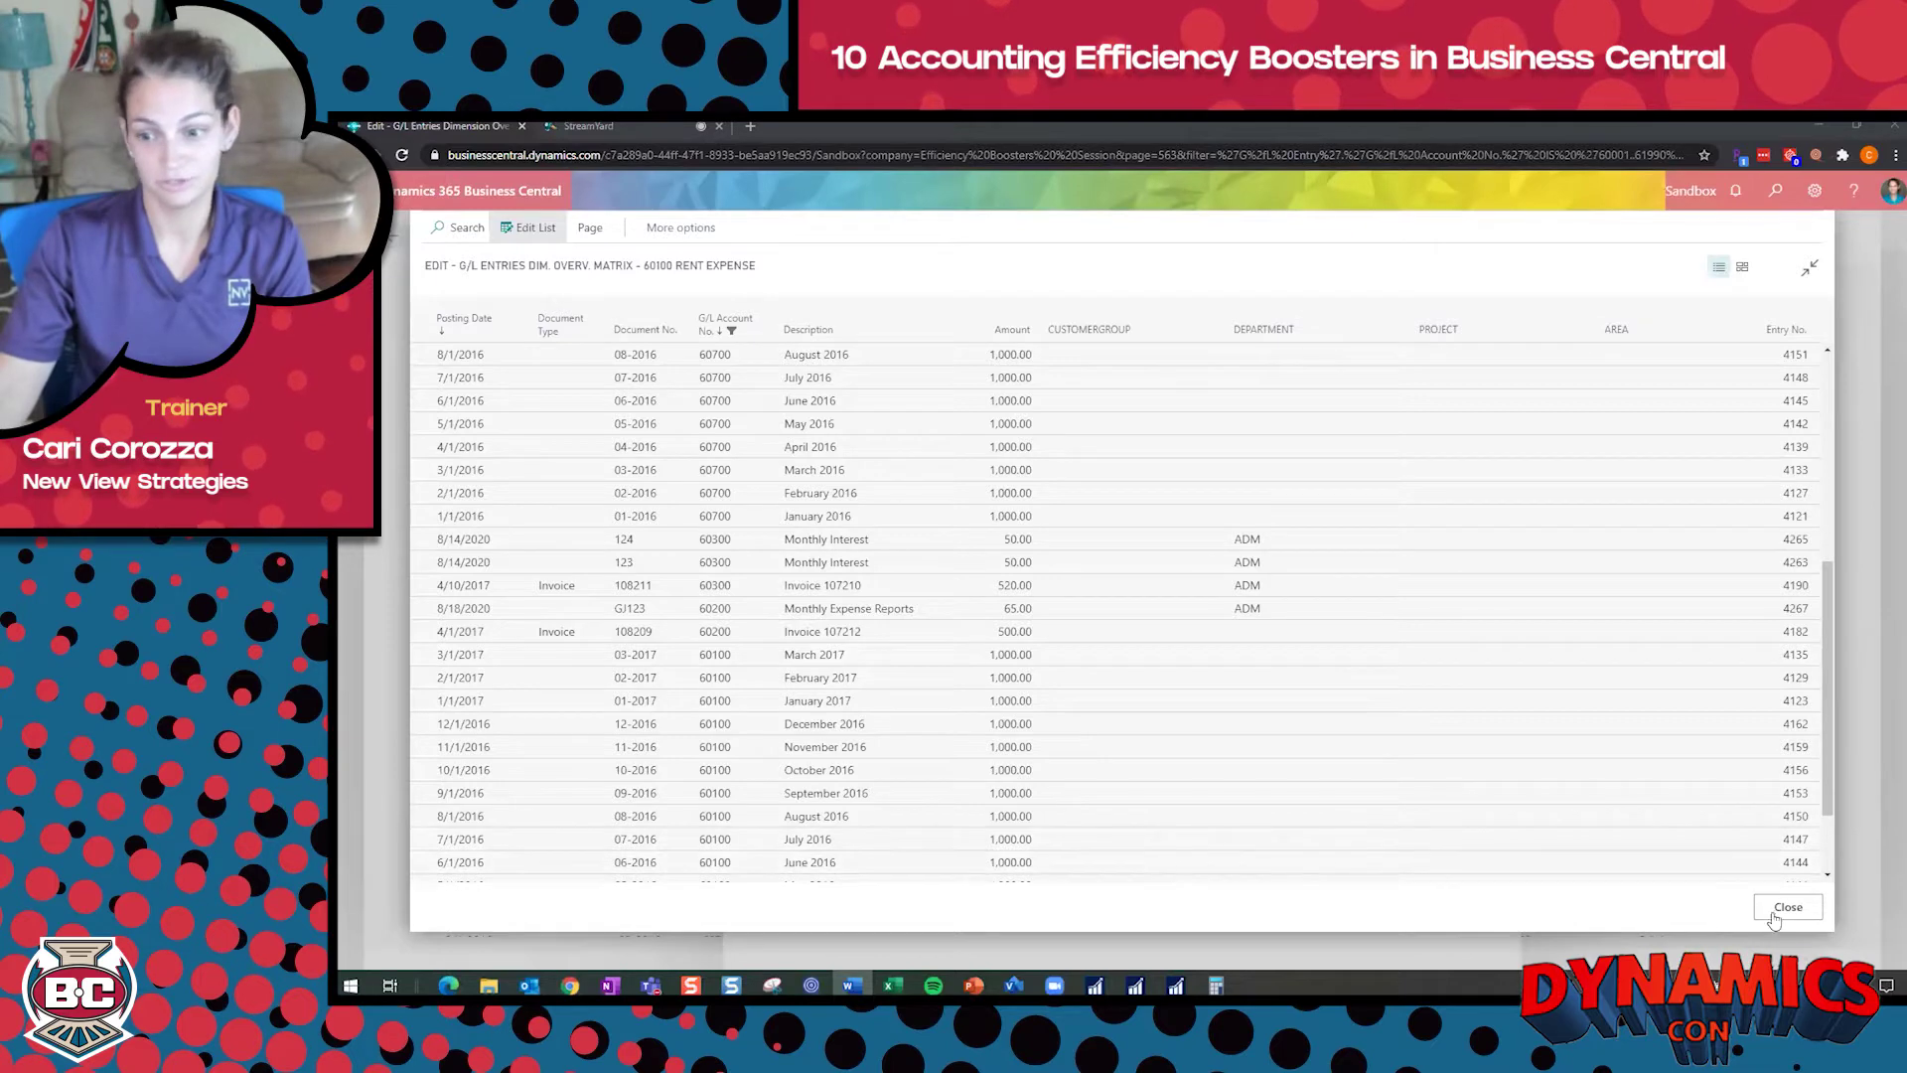
{"action": "left_click", "coordinate": [1787, 908]}
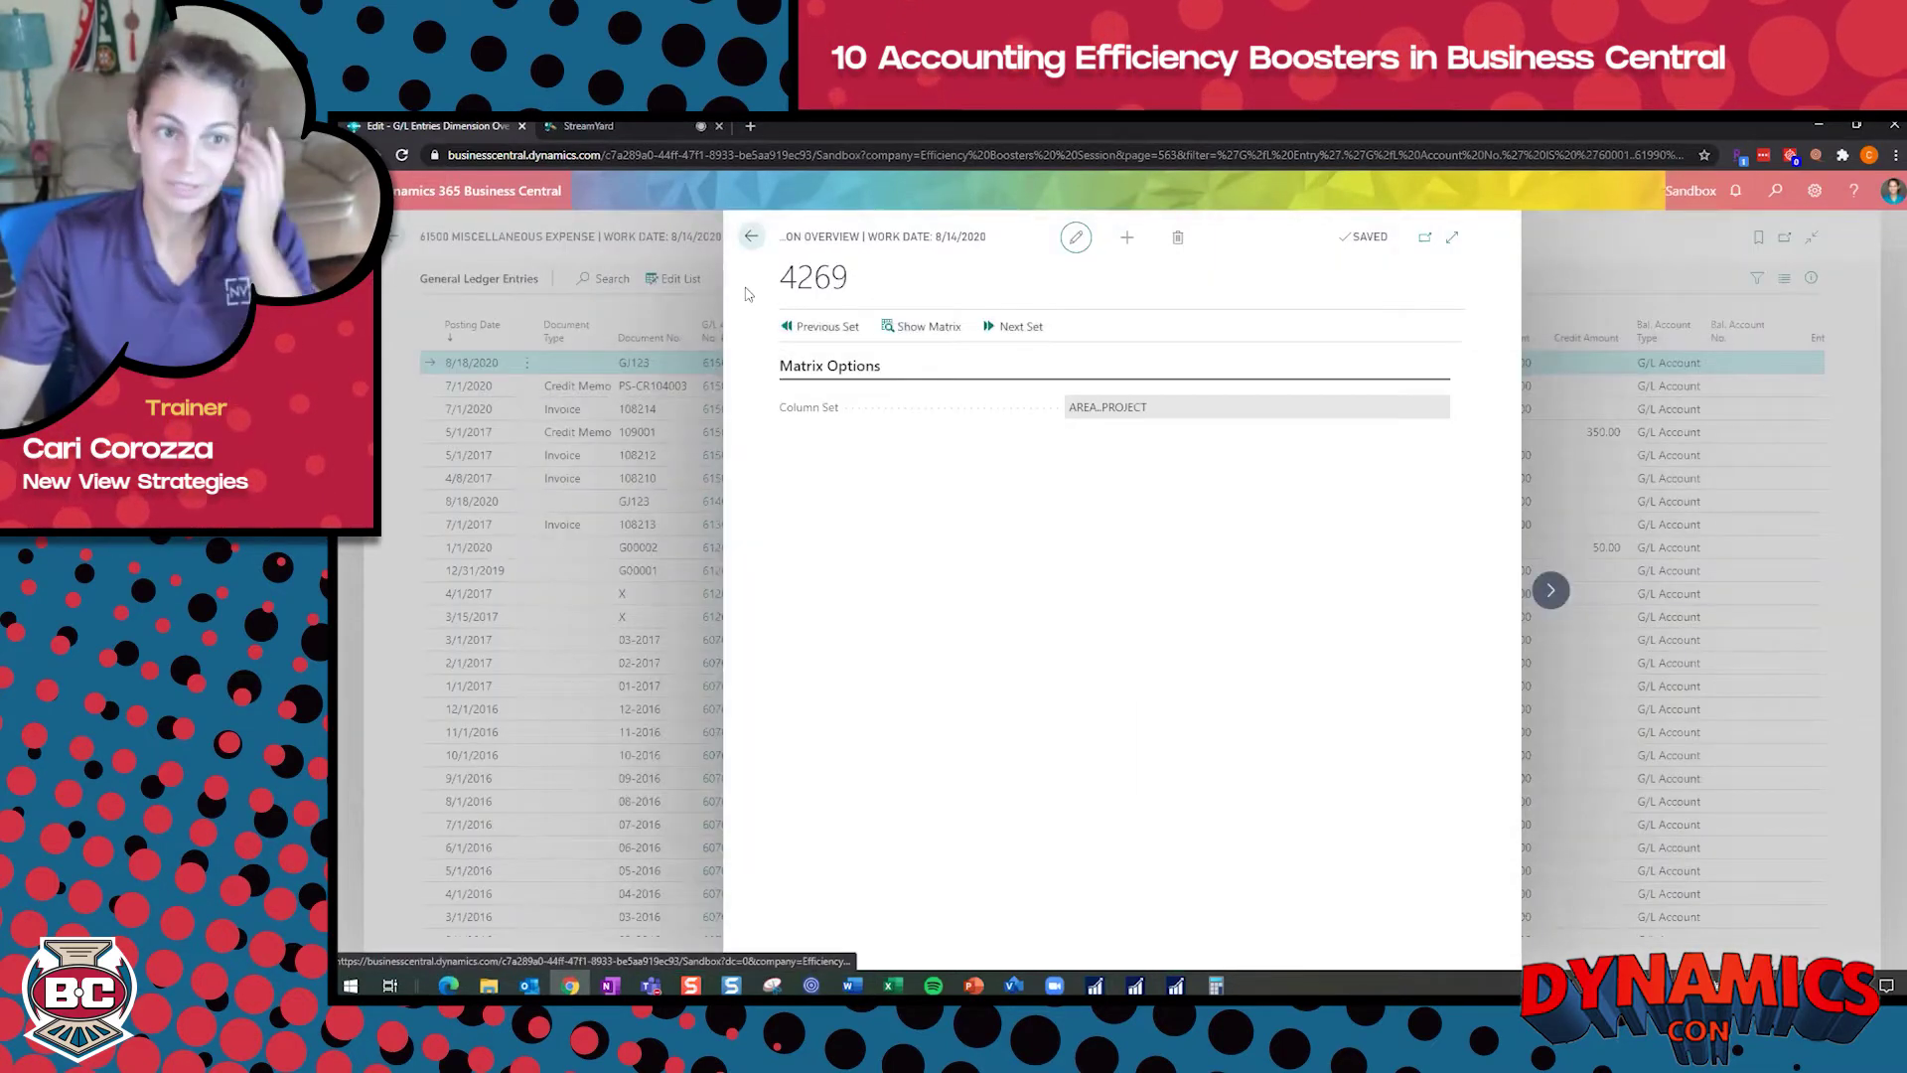
{"action": "left_click", "coordinate": [751, 236]}
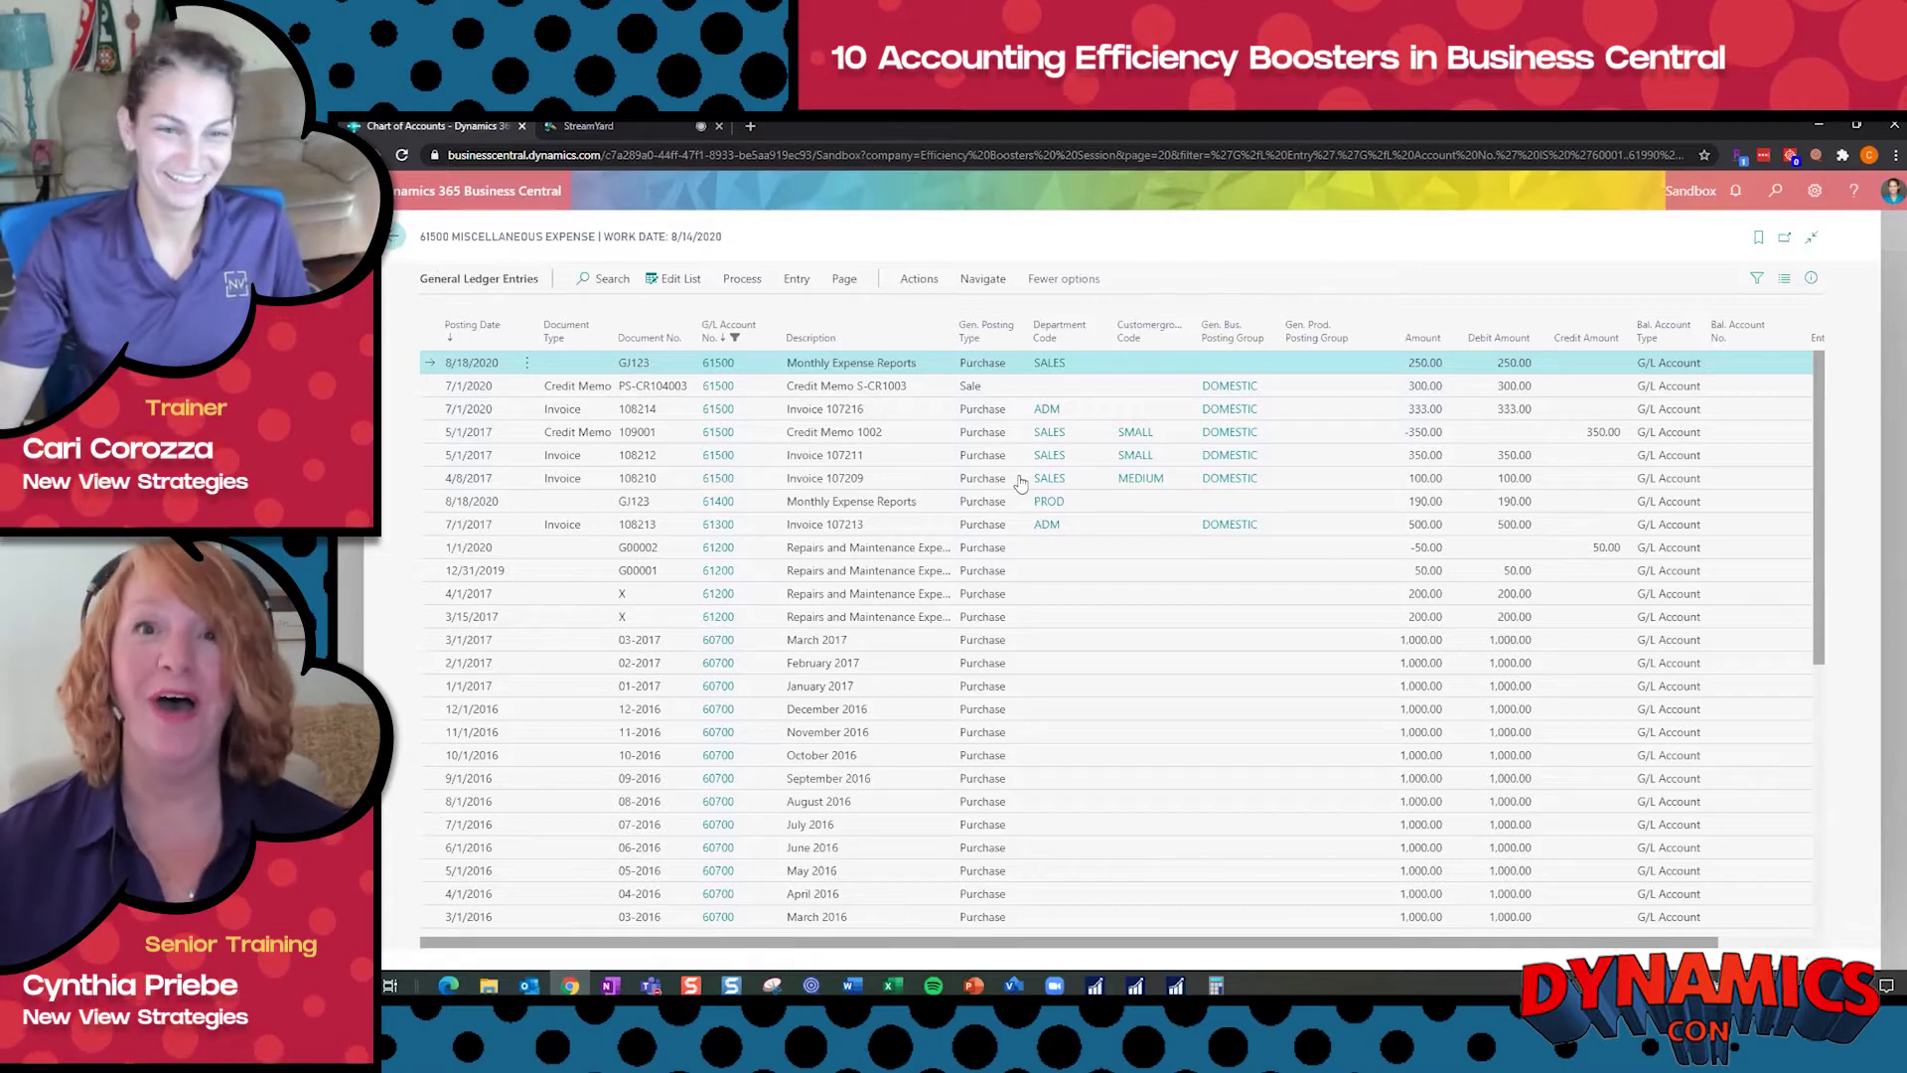
{"action": "key", "text": "Escape"}
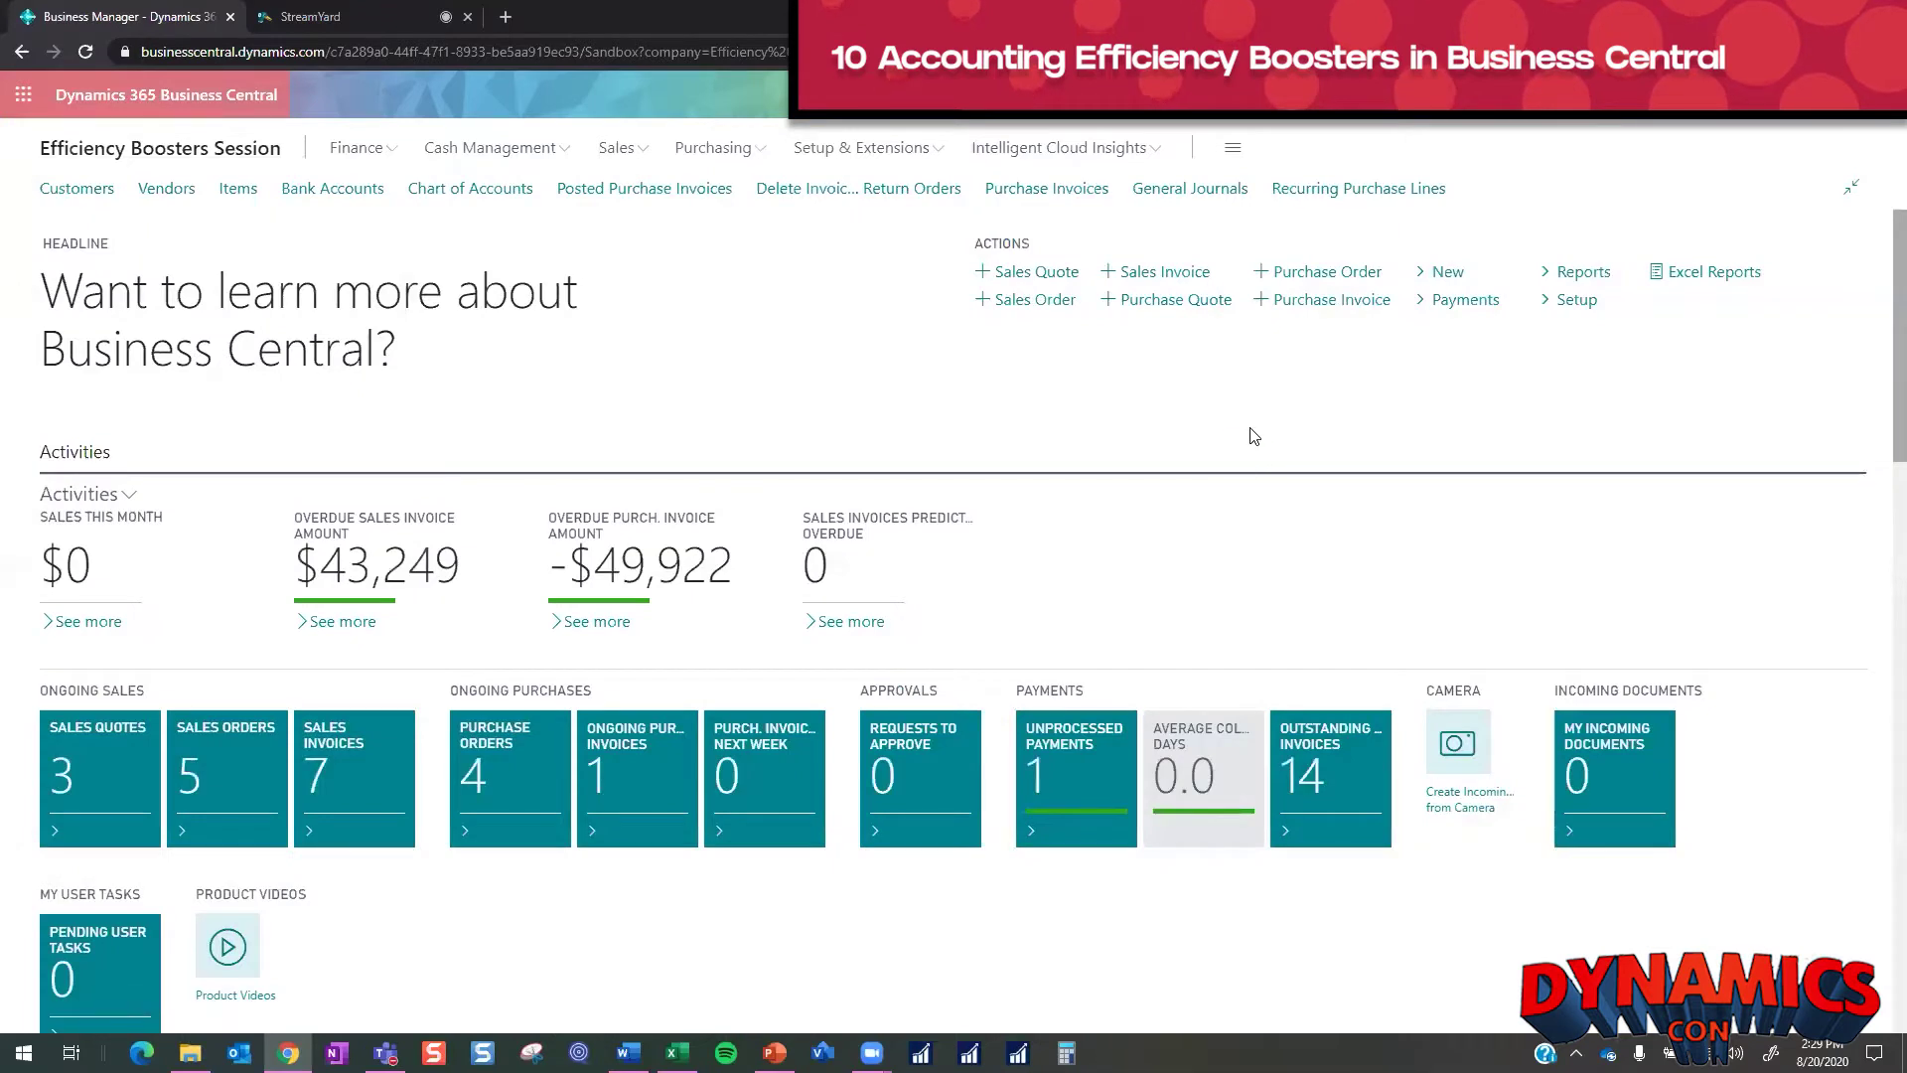
- Create a new purchase invoice for vendor Cari's Donuts
{"action": "left_click", "coordinate": [1318, 301]}
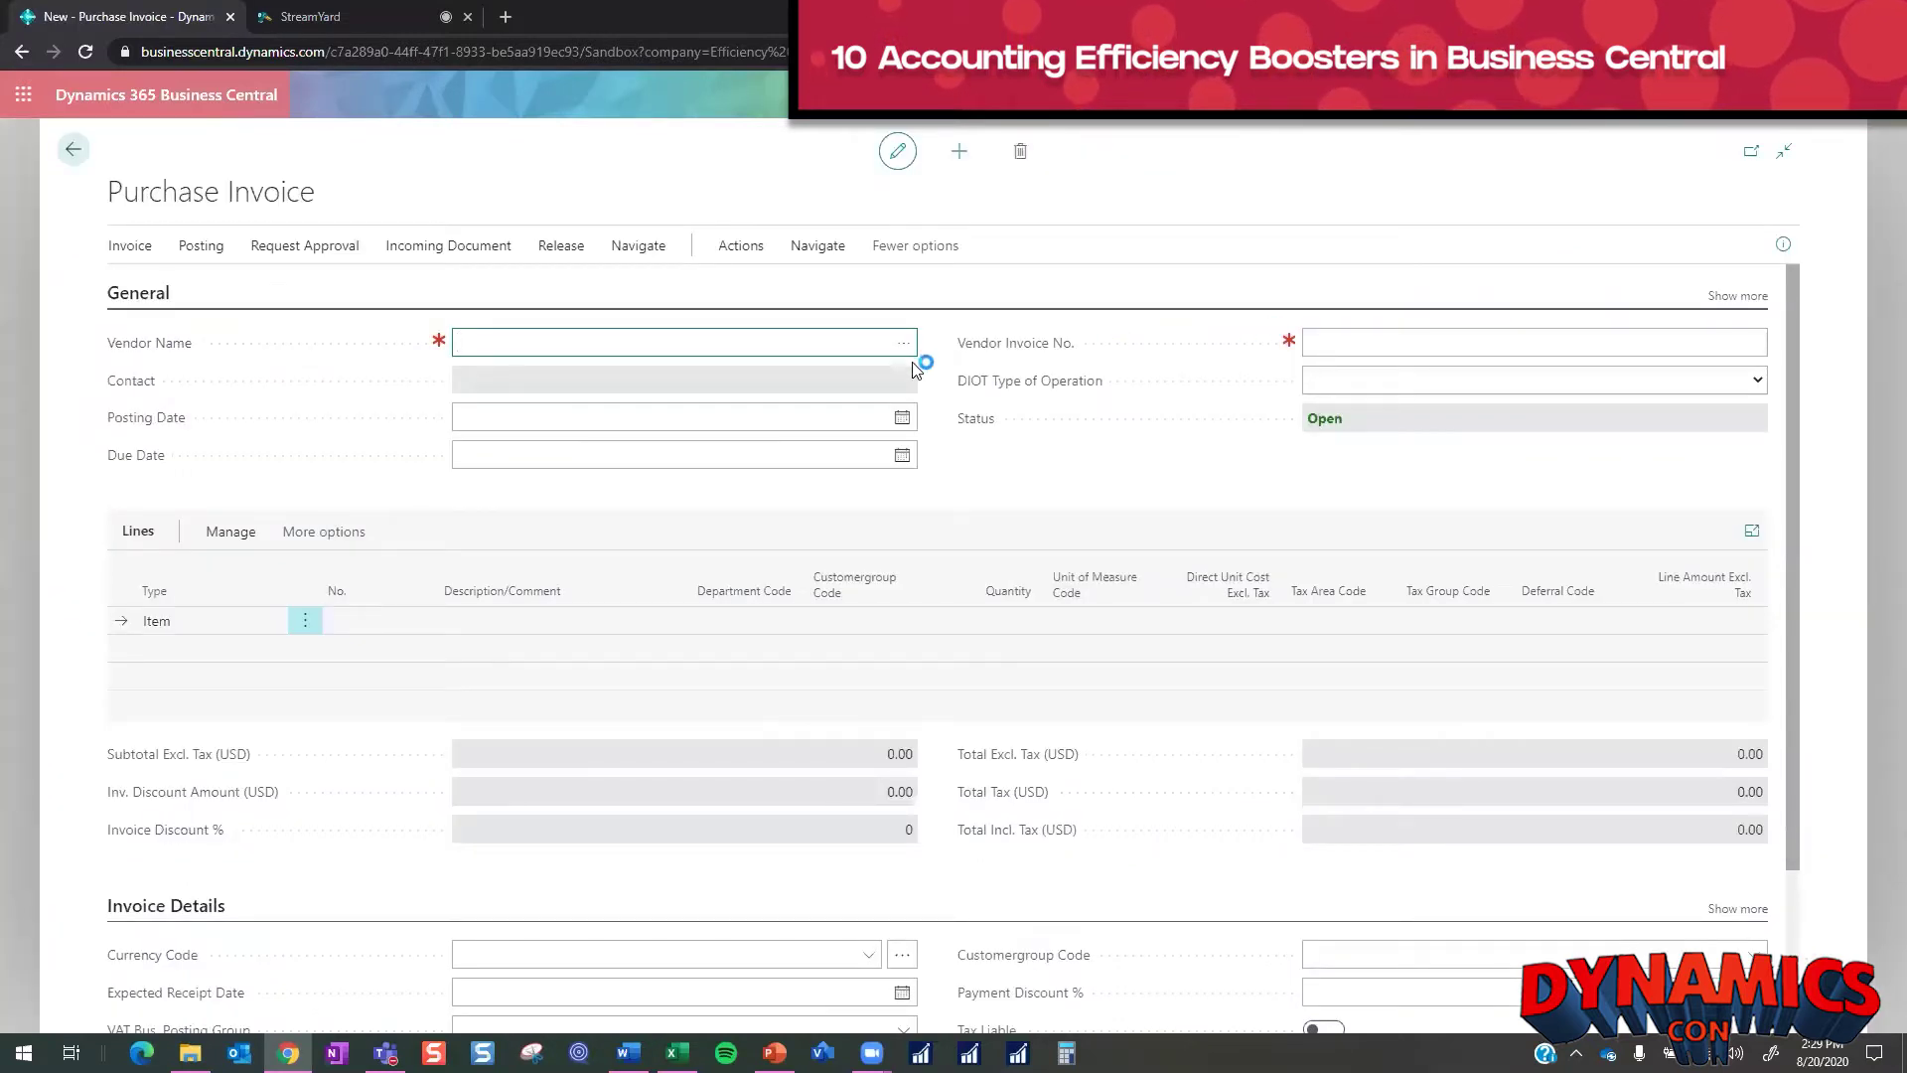
{"action": "left_click", "coordinate": [904, 344]}
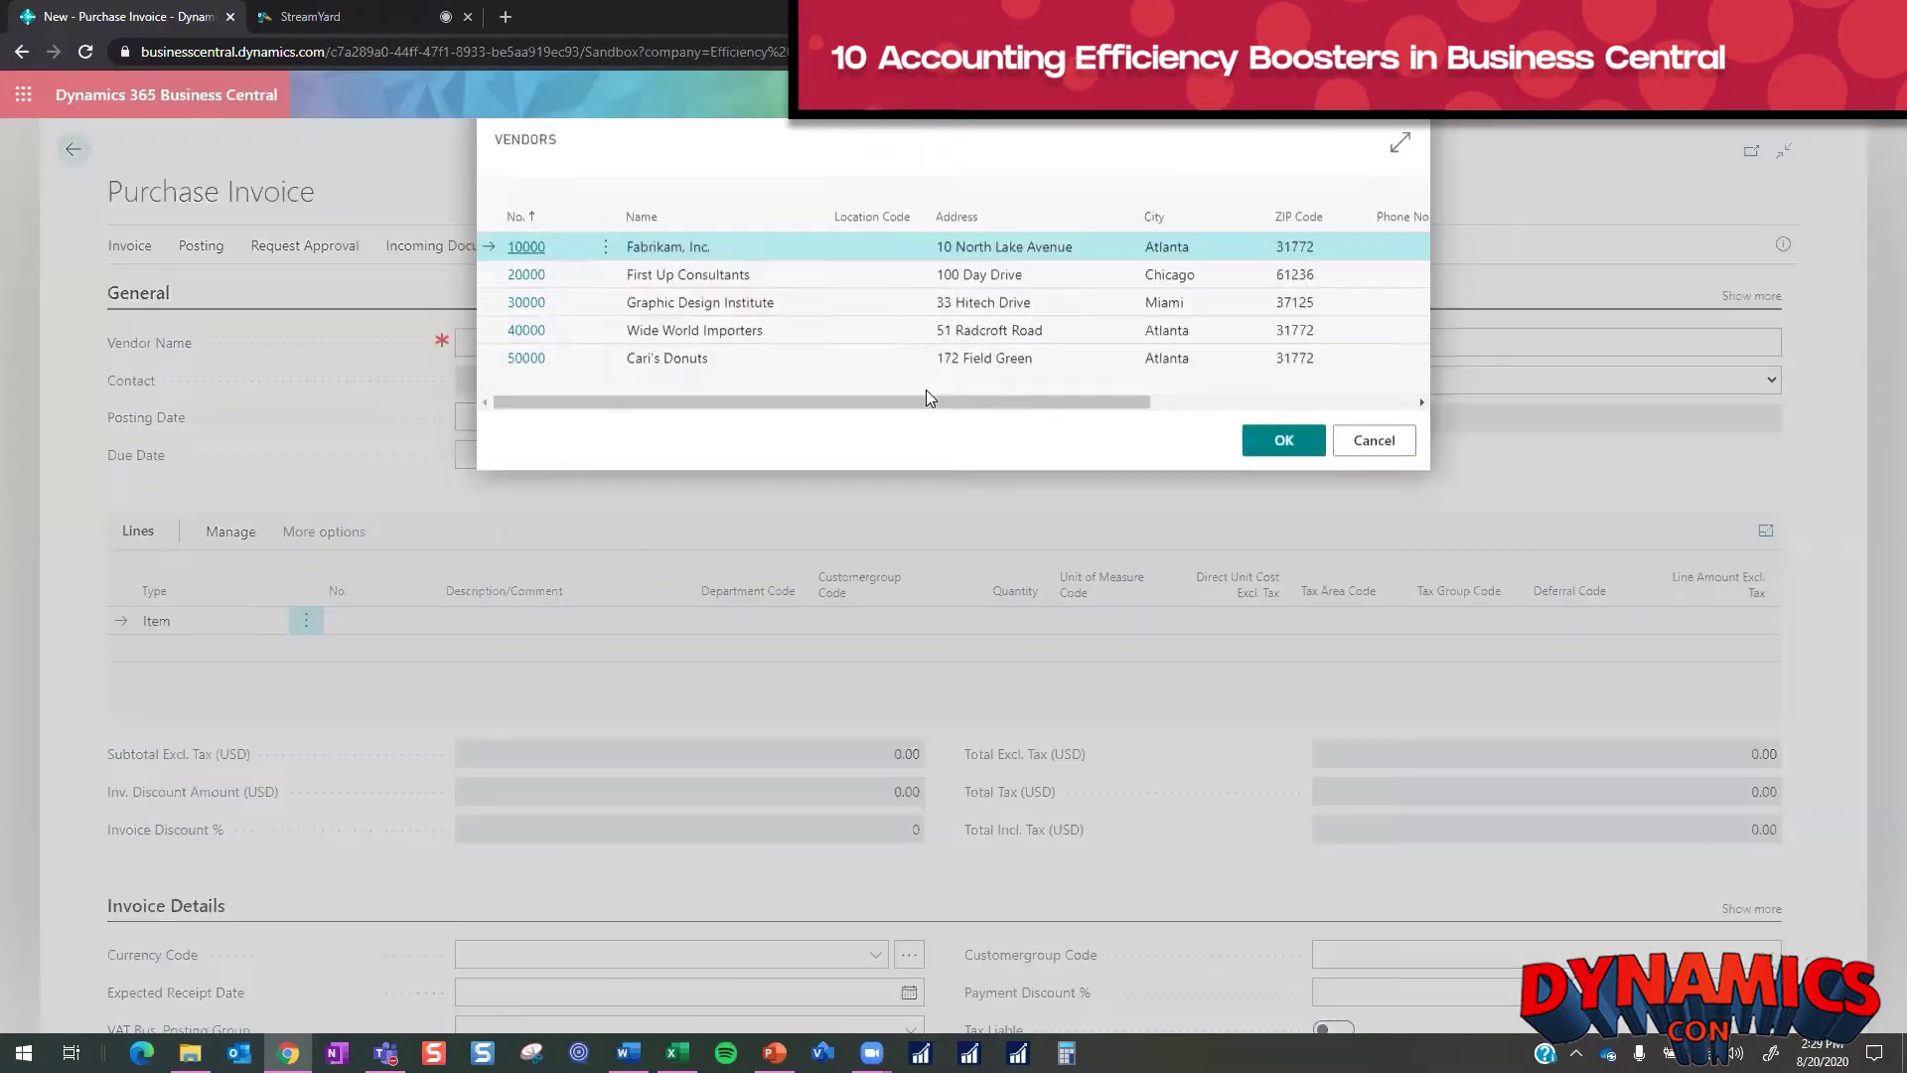
{"action": "left_click", "coordinate": [739, 408]}
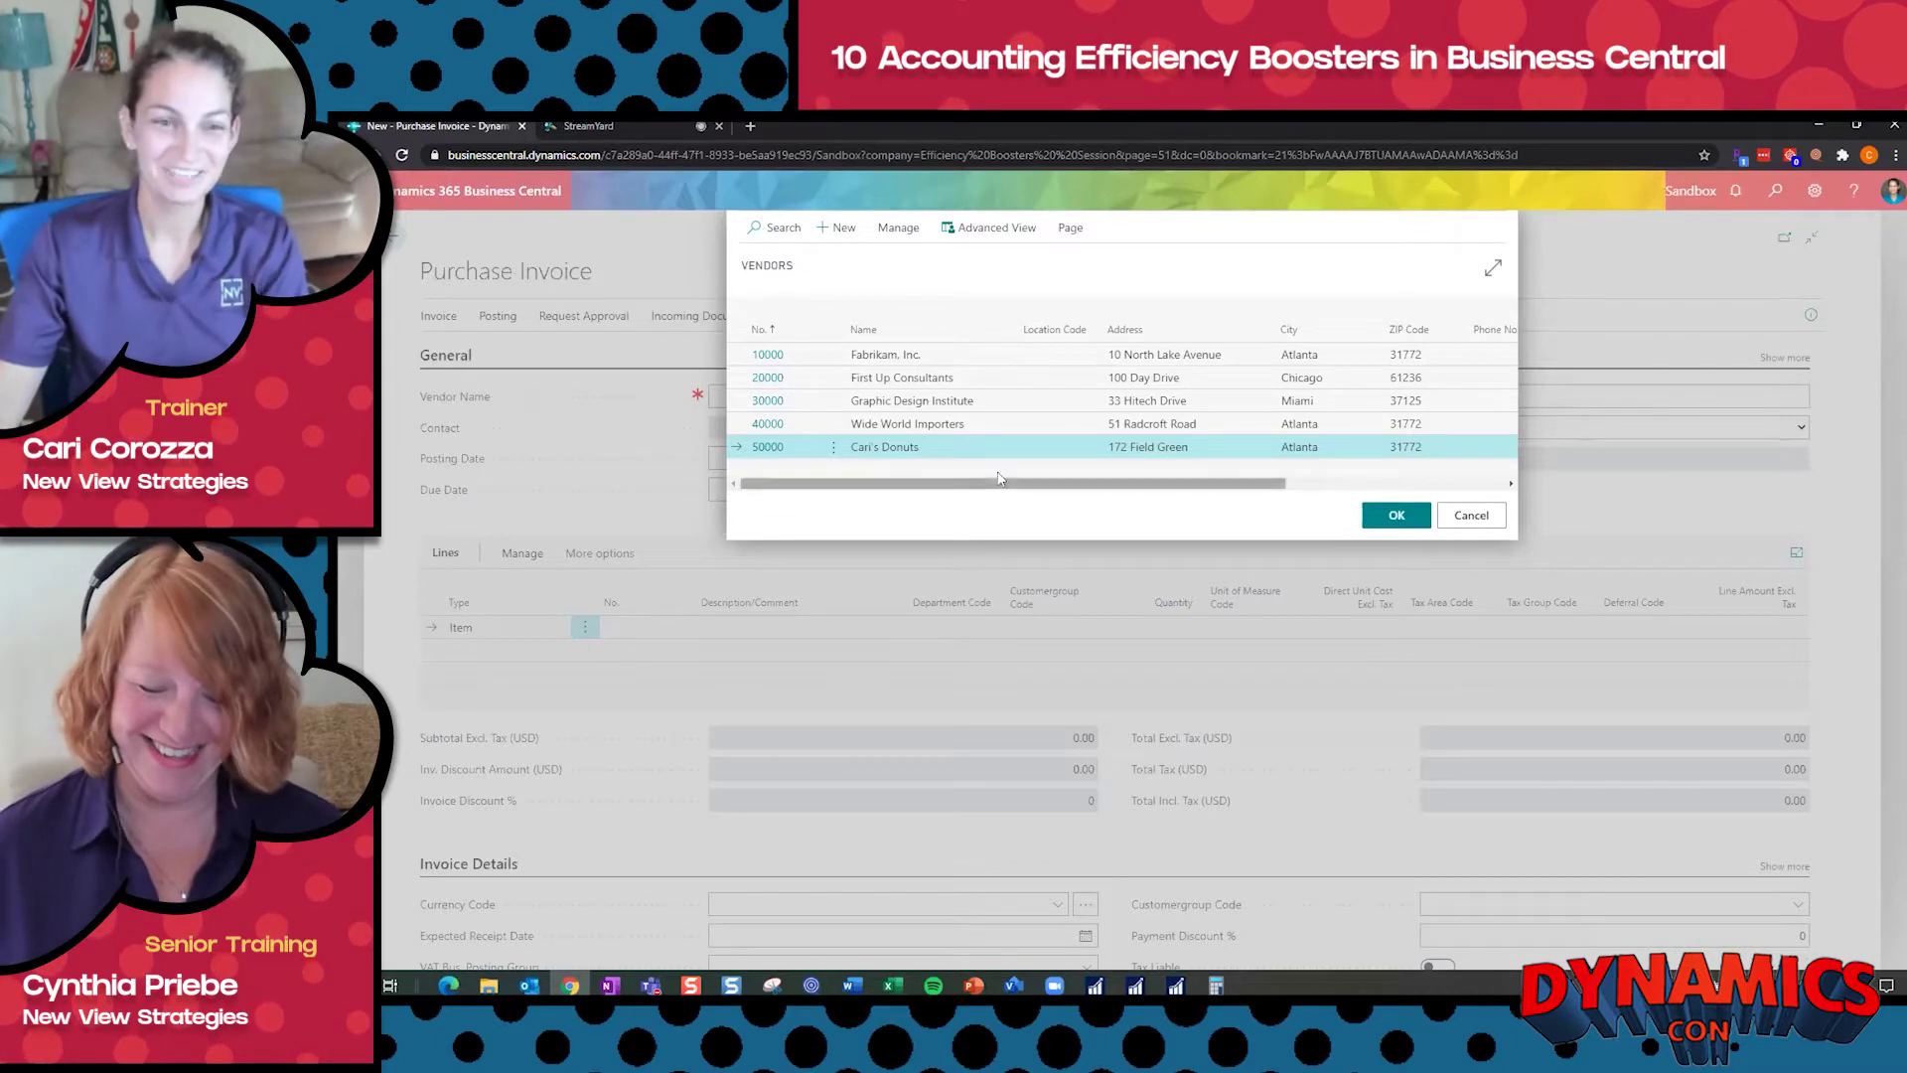
{"action": "left_click", "coordinate": [1395, 516]}
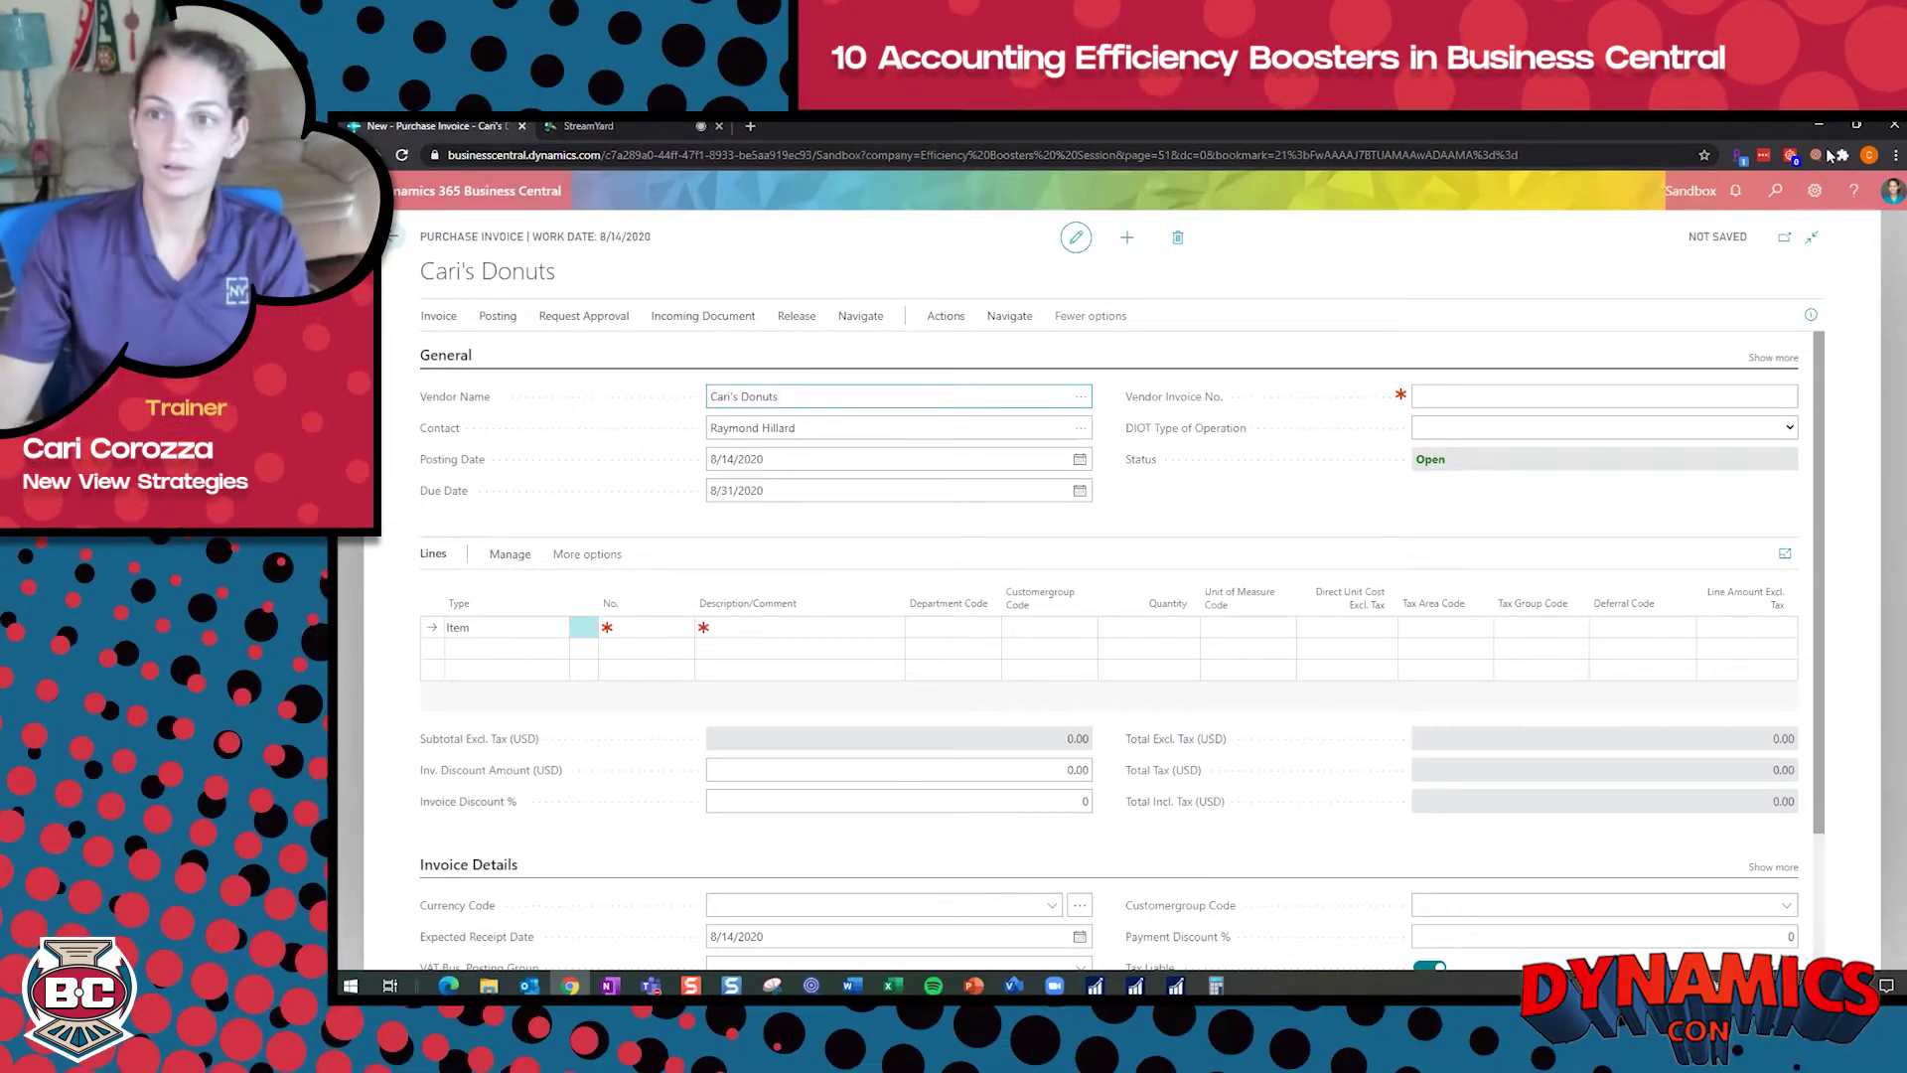
- Look up the Recurring Purchase Lines, review the UTILITIES code's card and lines, and return to the purchase invoice
{"action": "left_click", "coordinate": [1774, 194]}
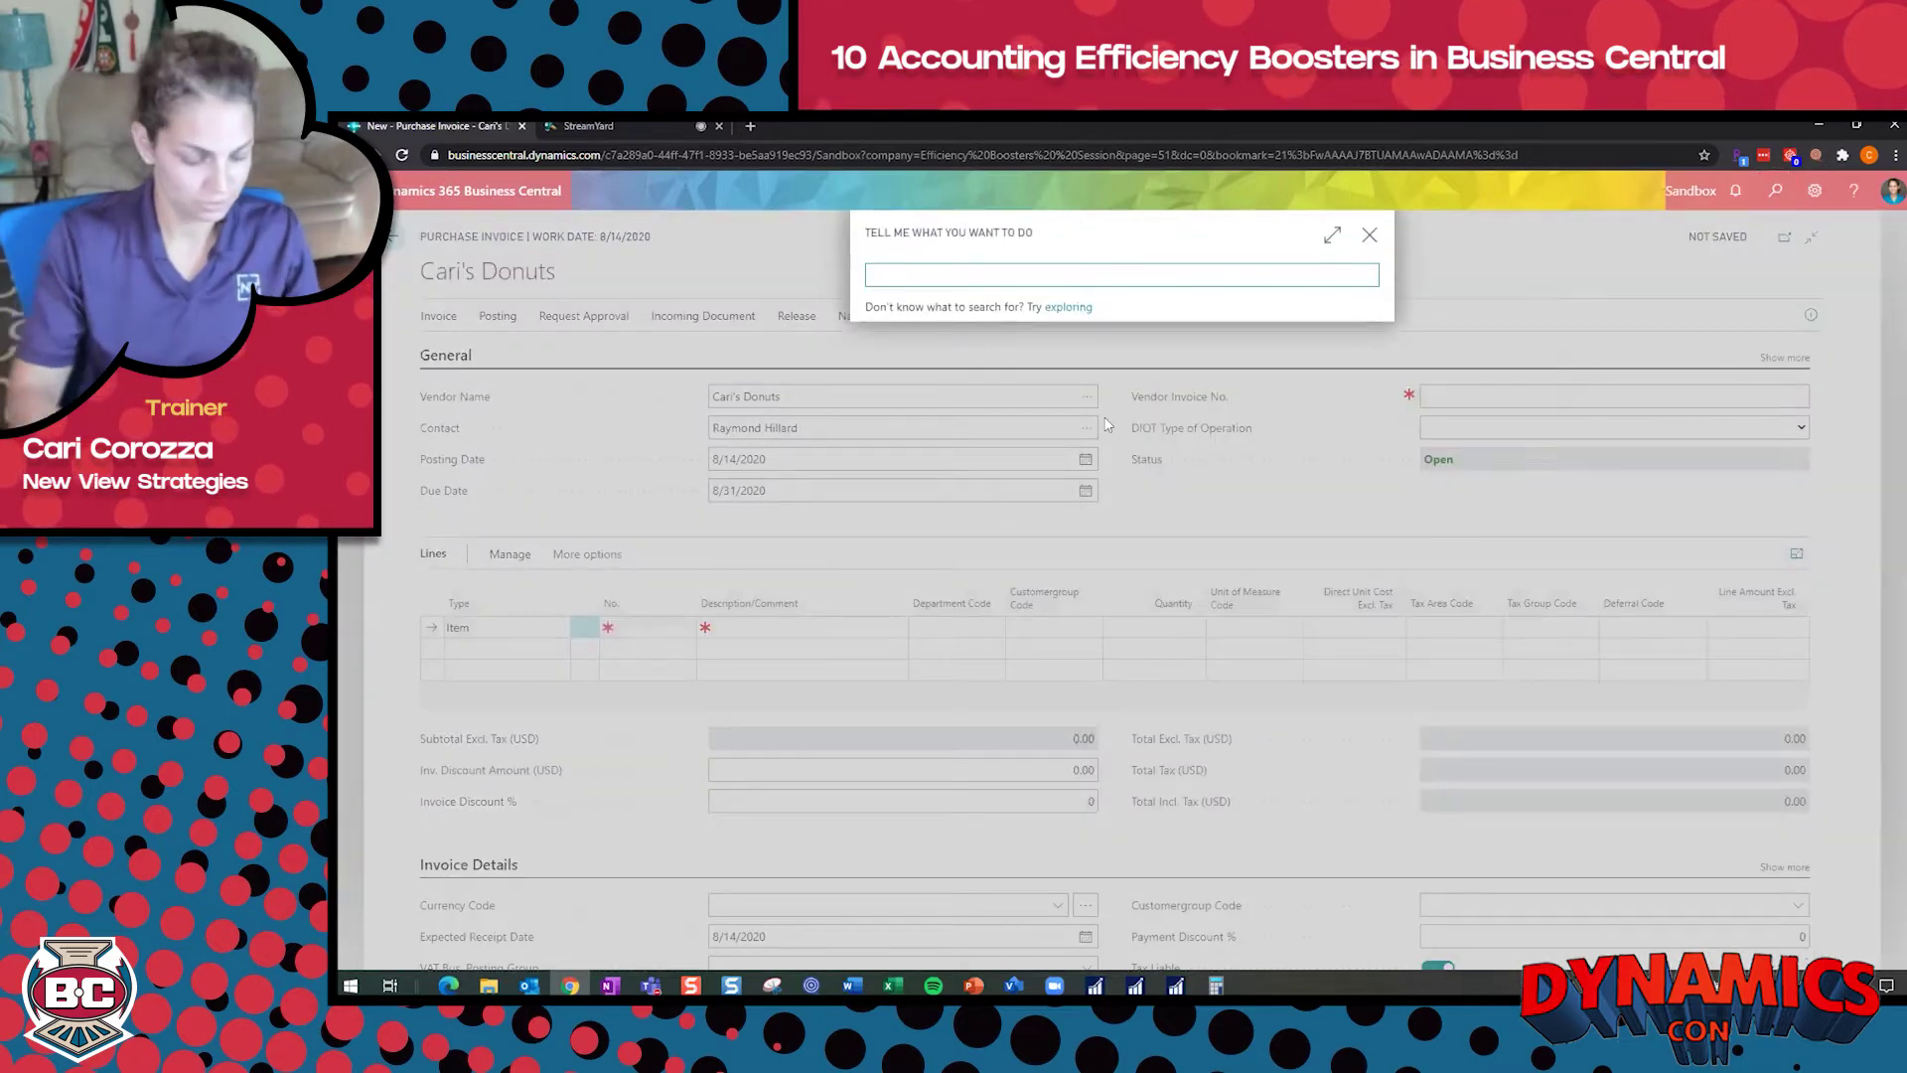
{"action": "type", "text": "recur pu"}
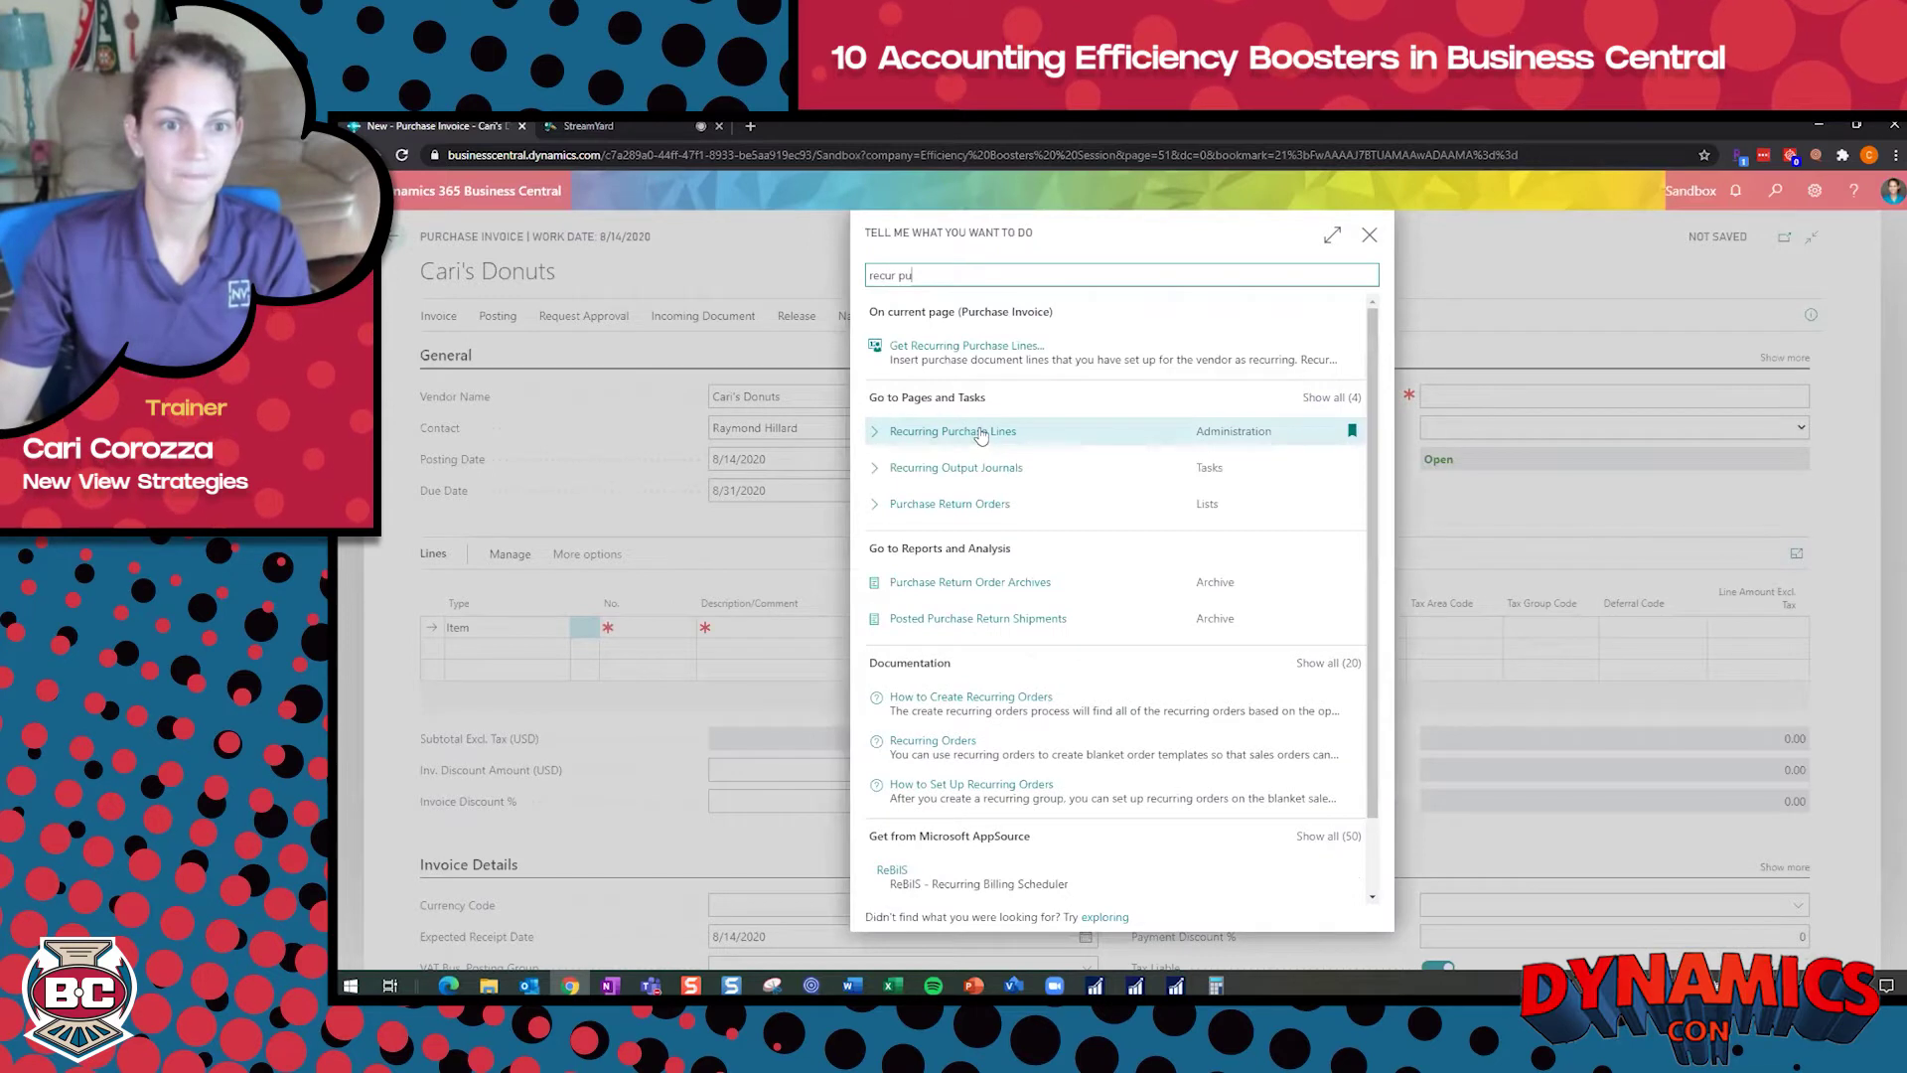
{"action": "left_click", "coordinate": [980, 432]}
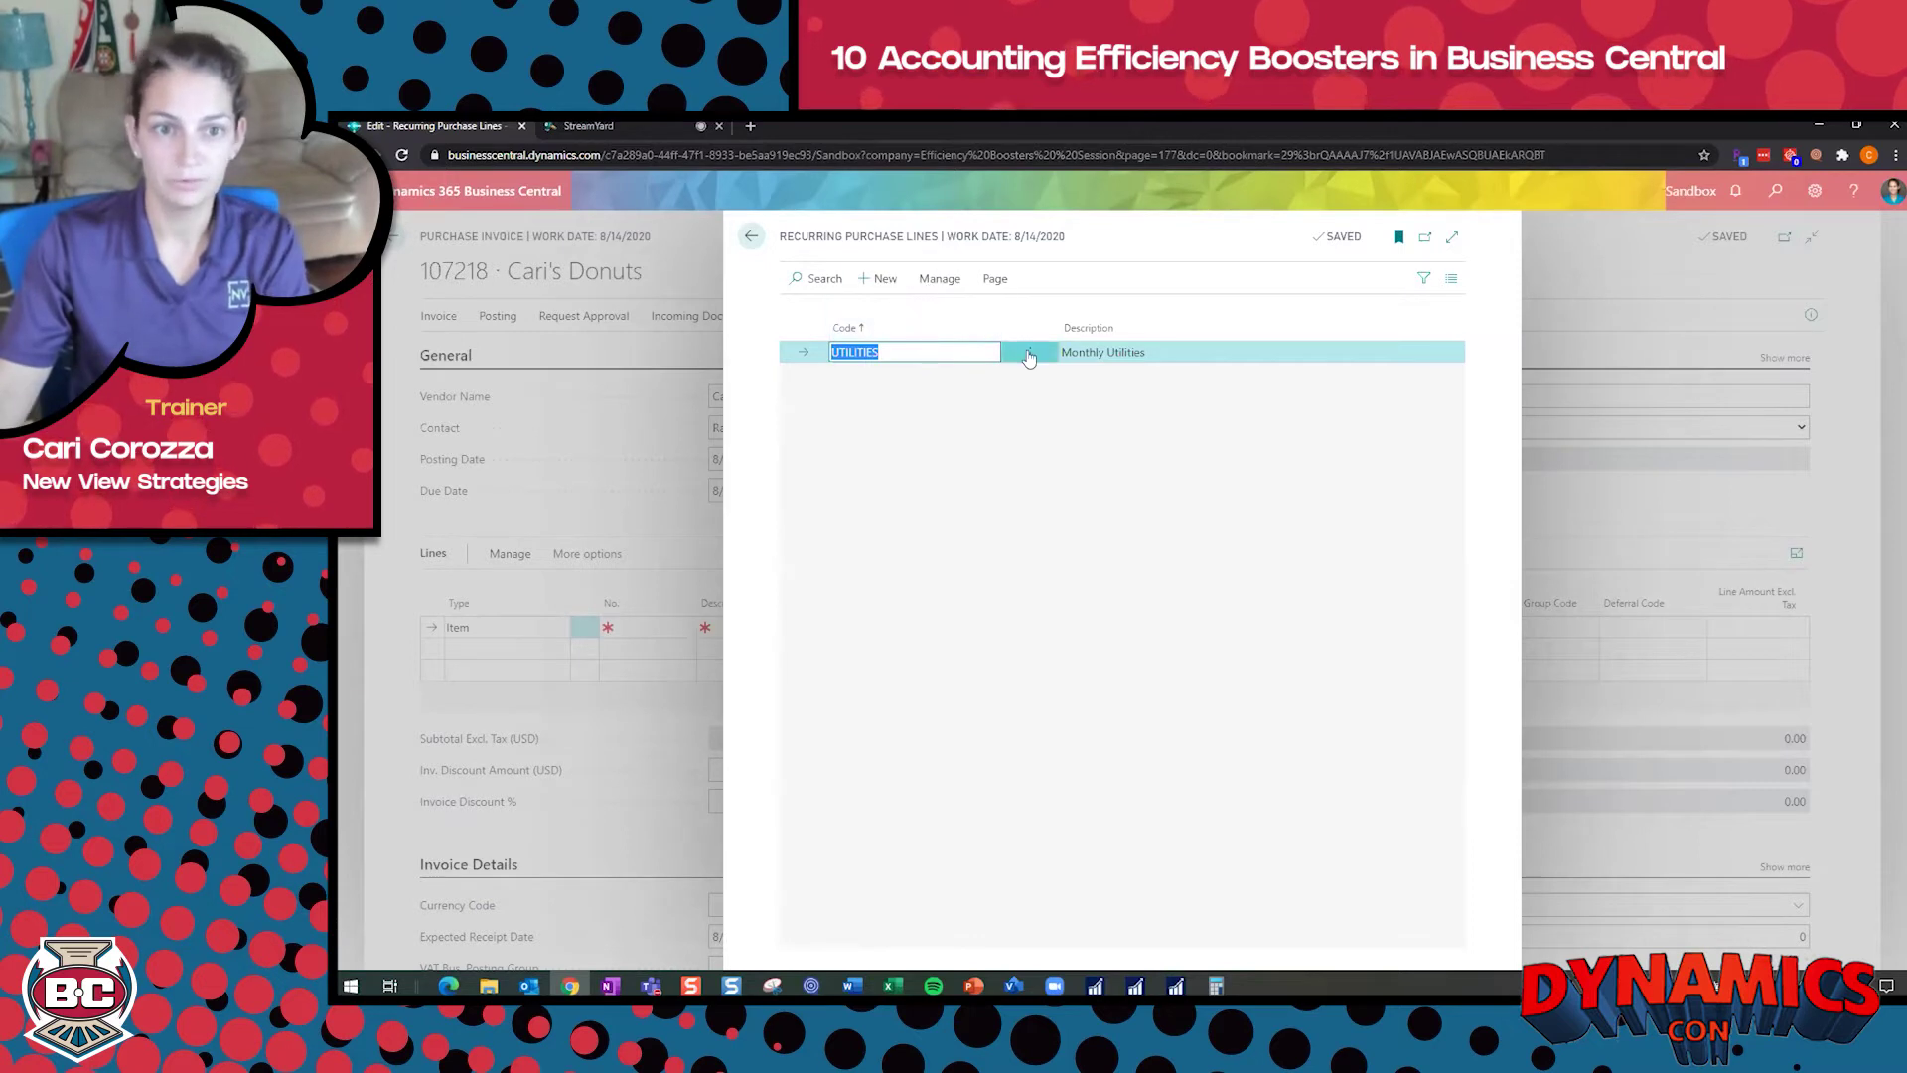
{"action": "left_click", "coordinate": [1030, 351]}
{"action": "left_click", "coordinate": [993, 441]}
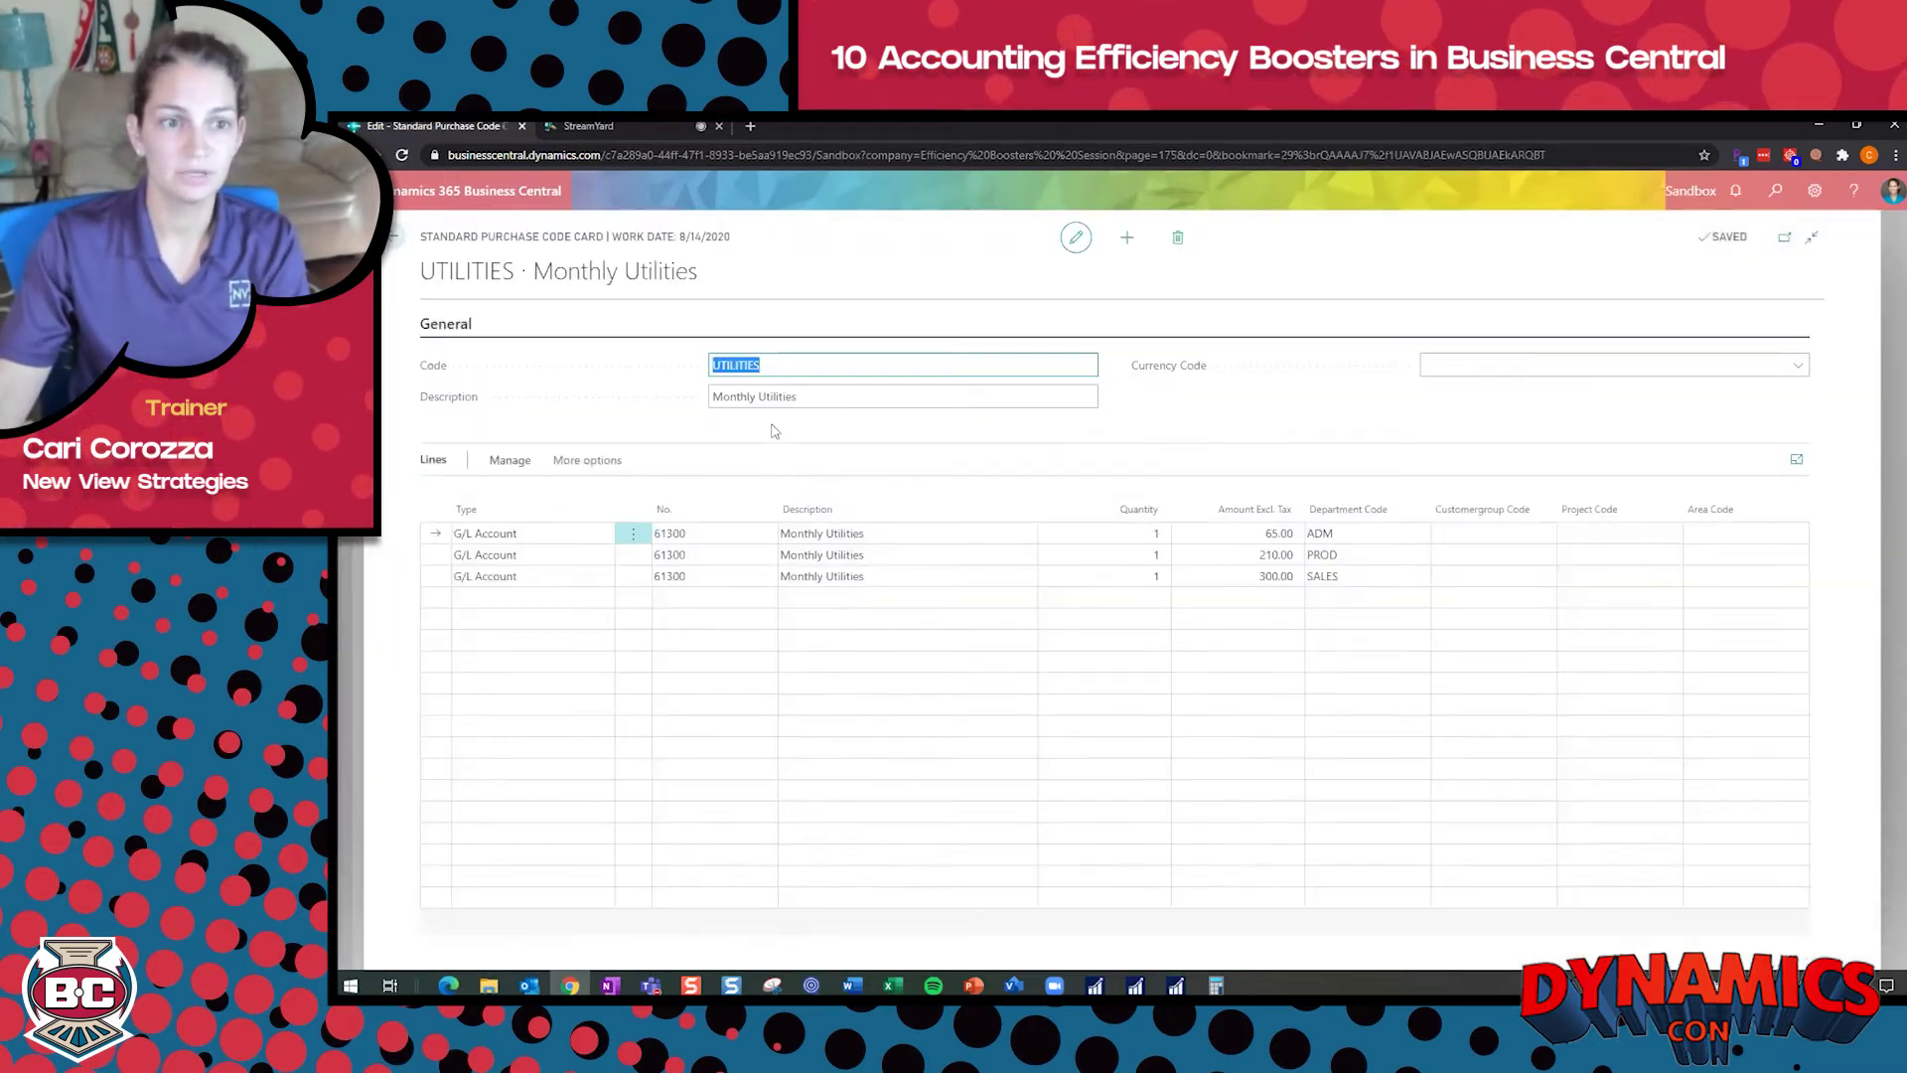
{"action": "left_click", "coordinate": [802, 417]}
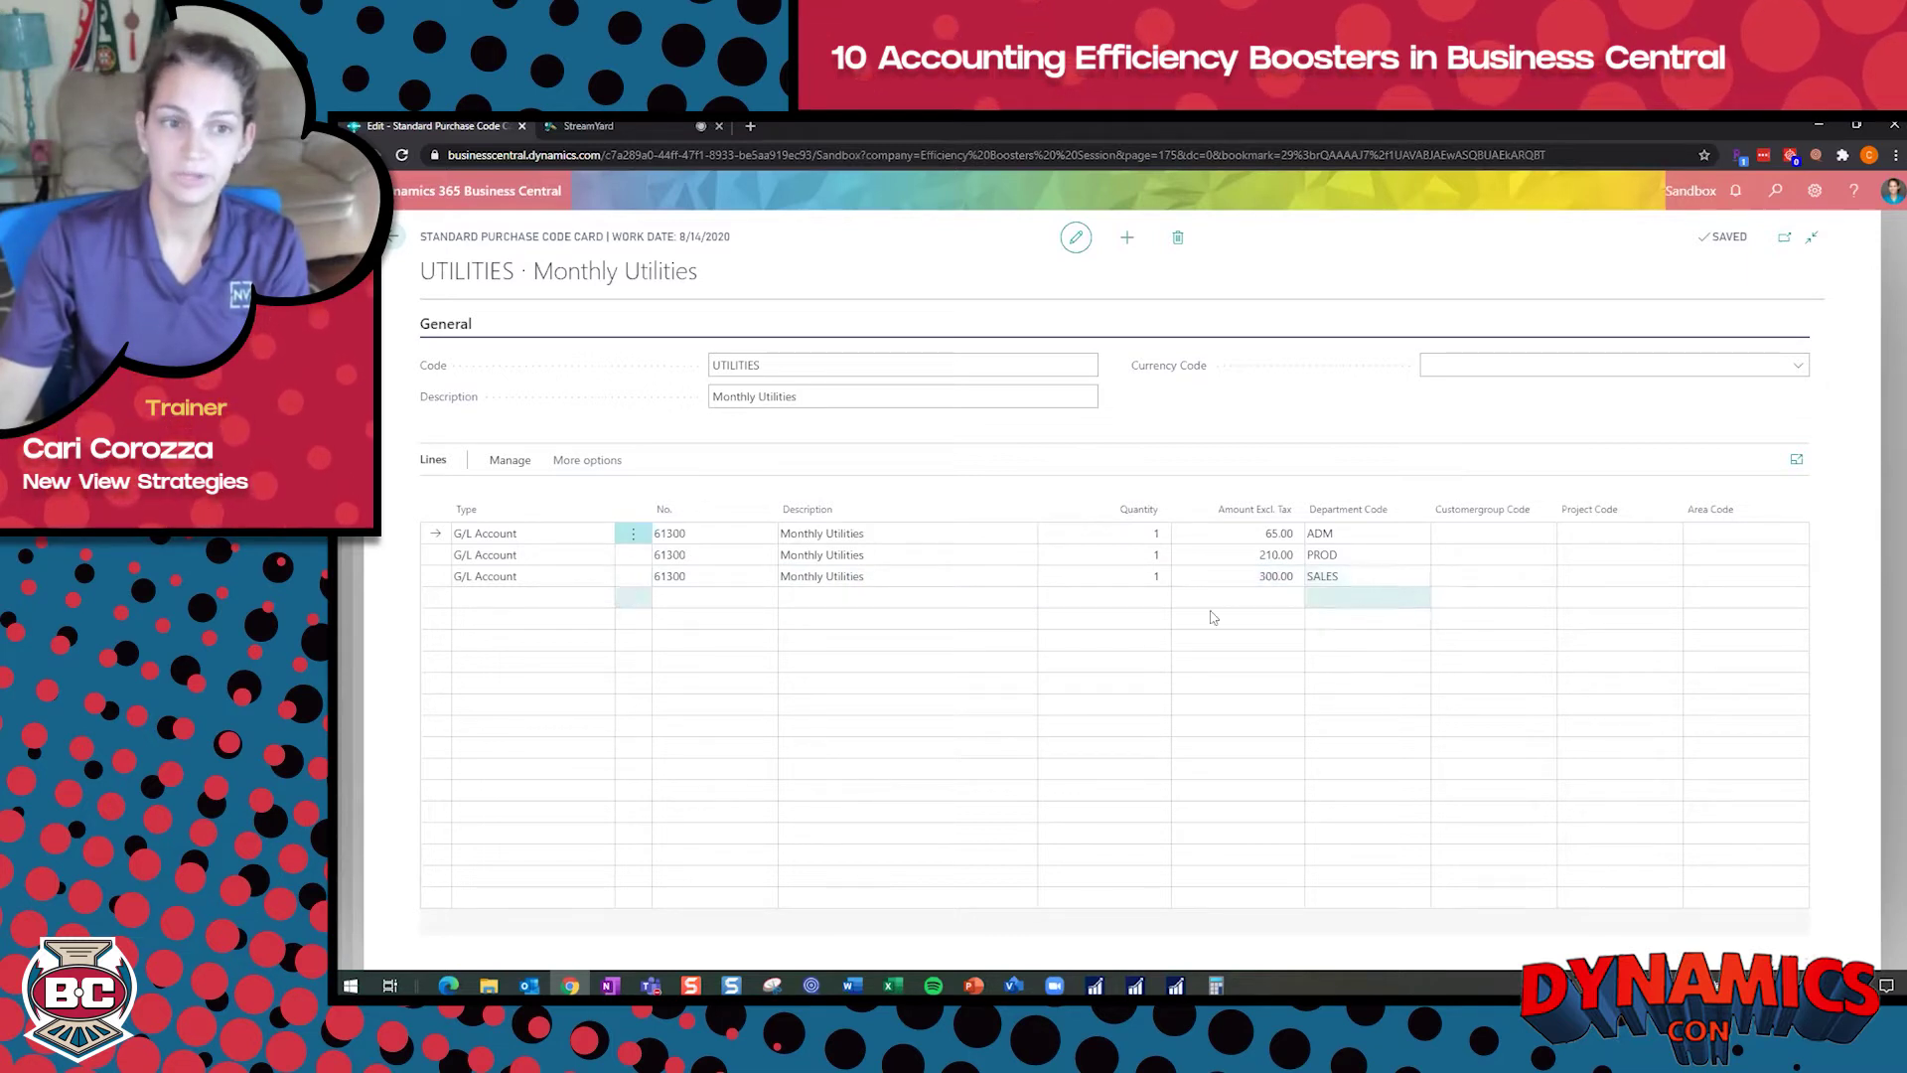
{"action": "left_click", "coordinate": [810, 396]}
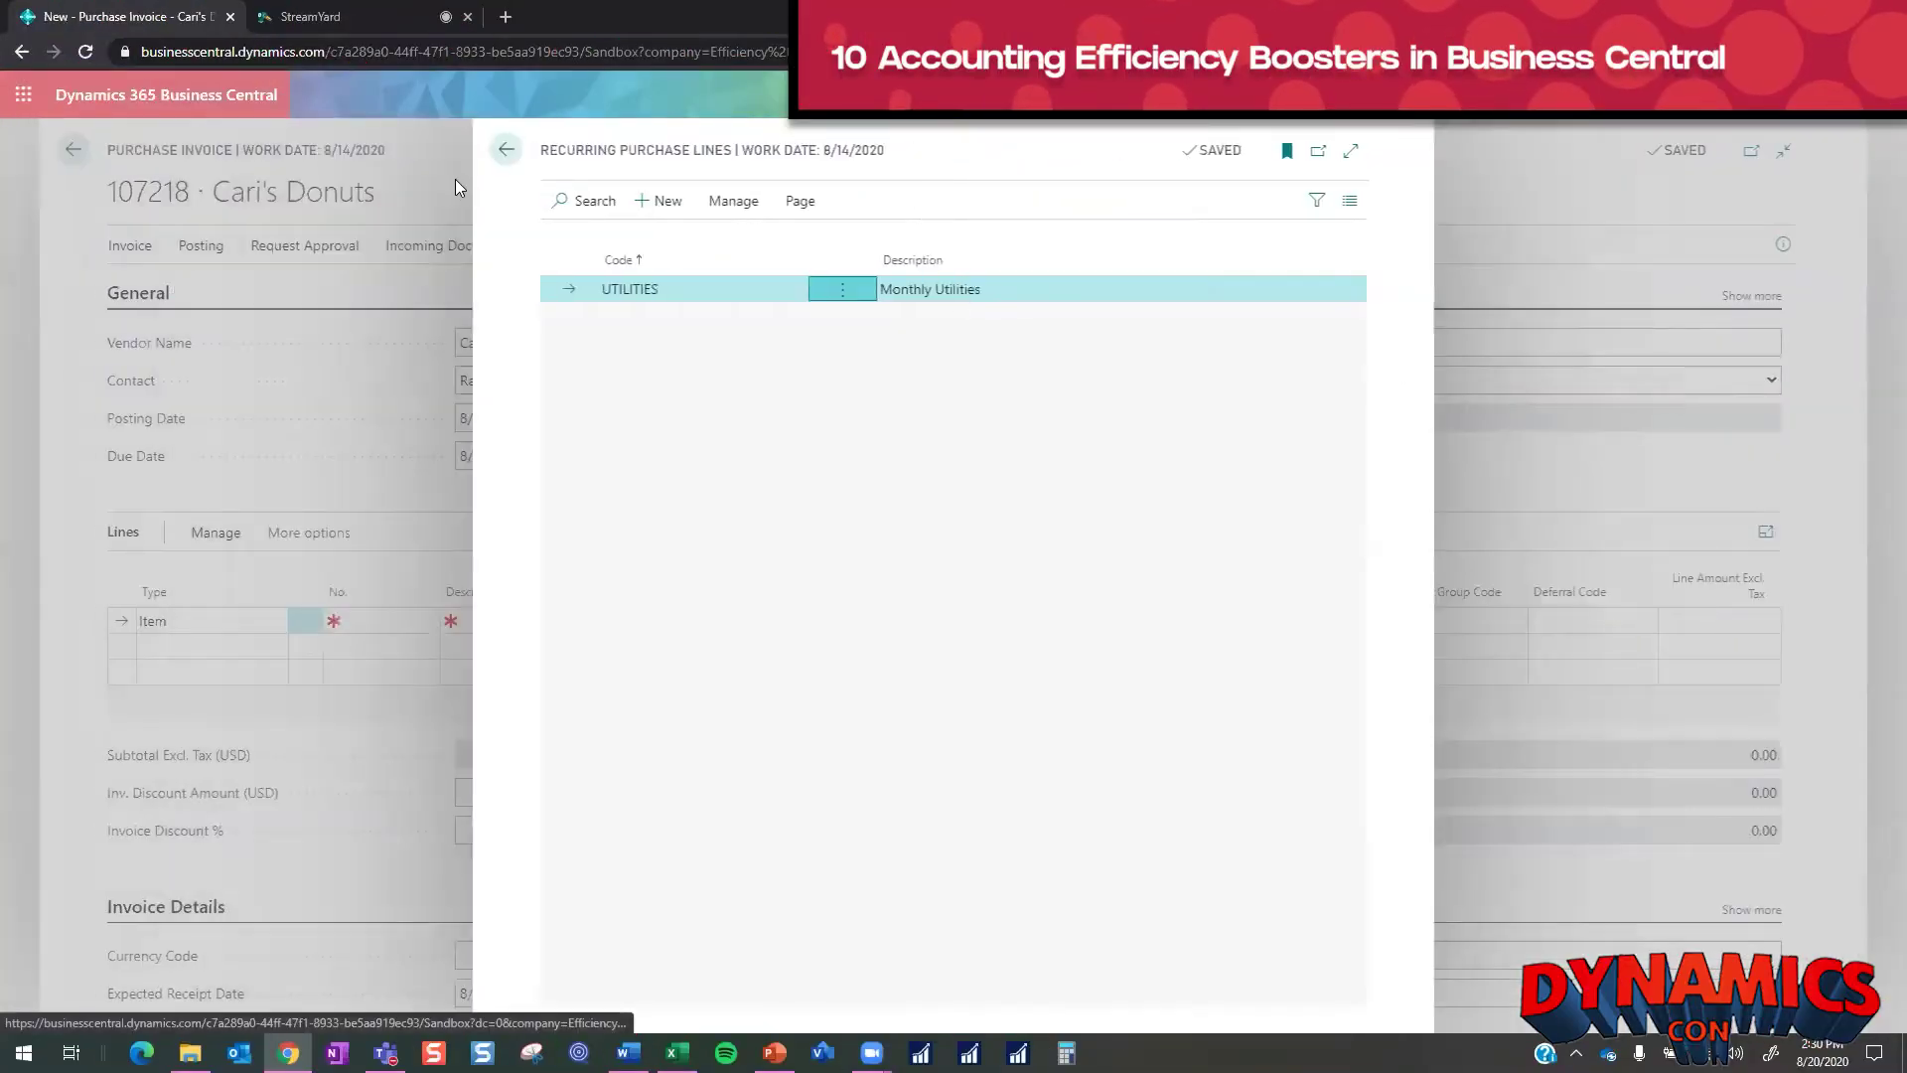
{"action": "left_click", "coordinate": [507, 155]}
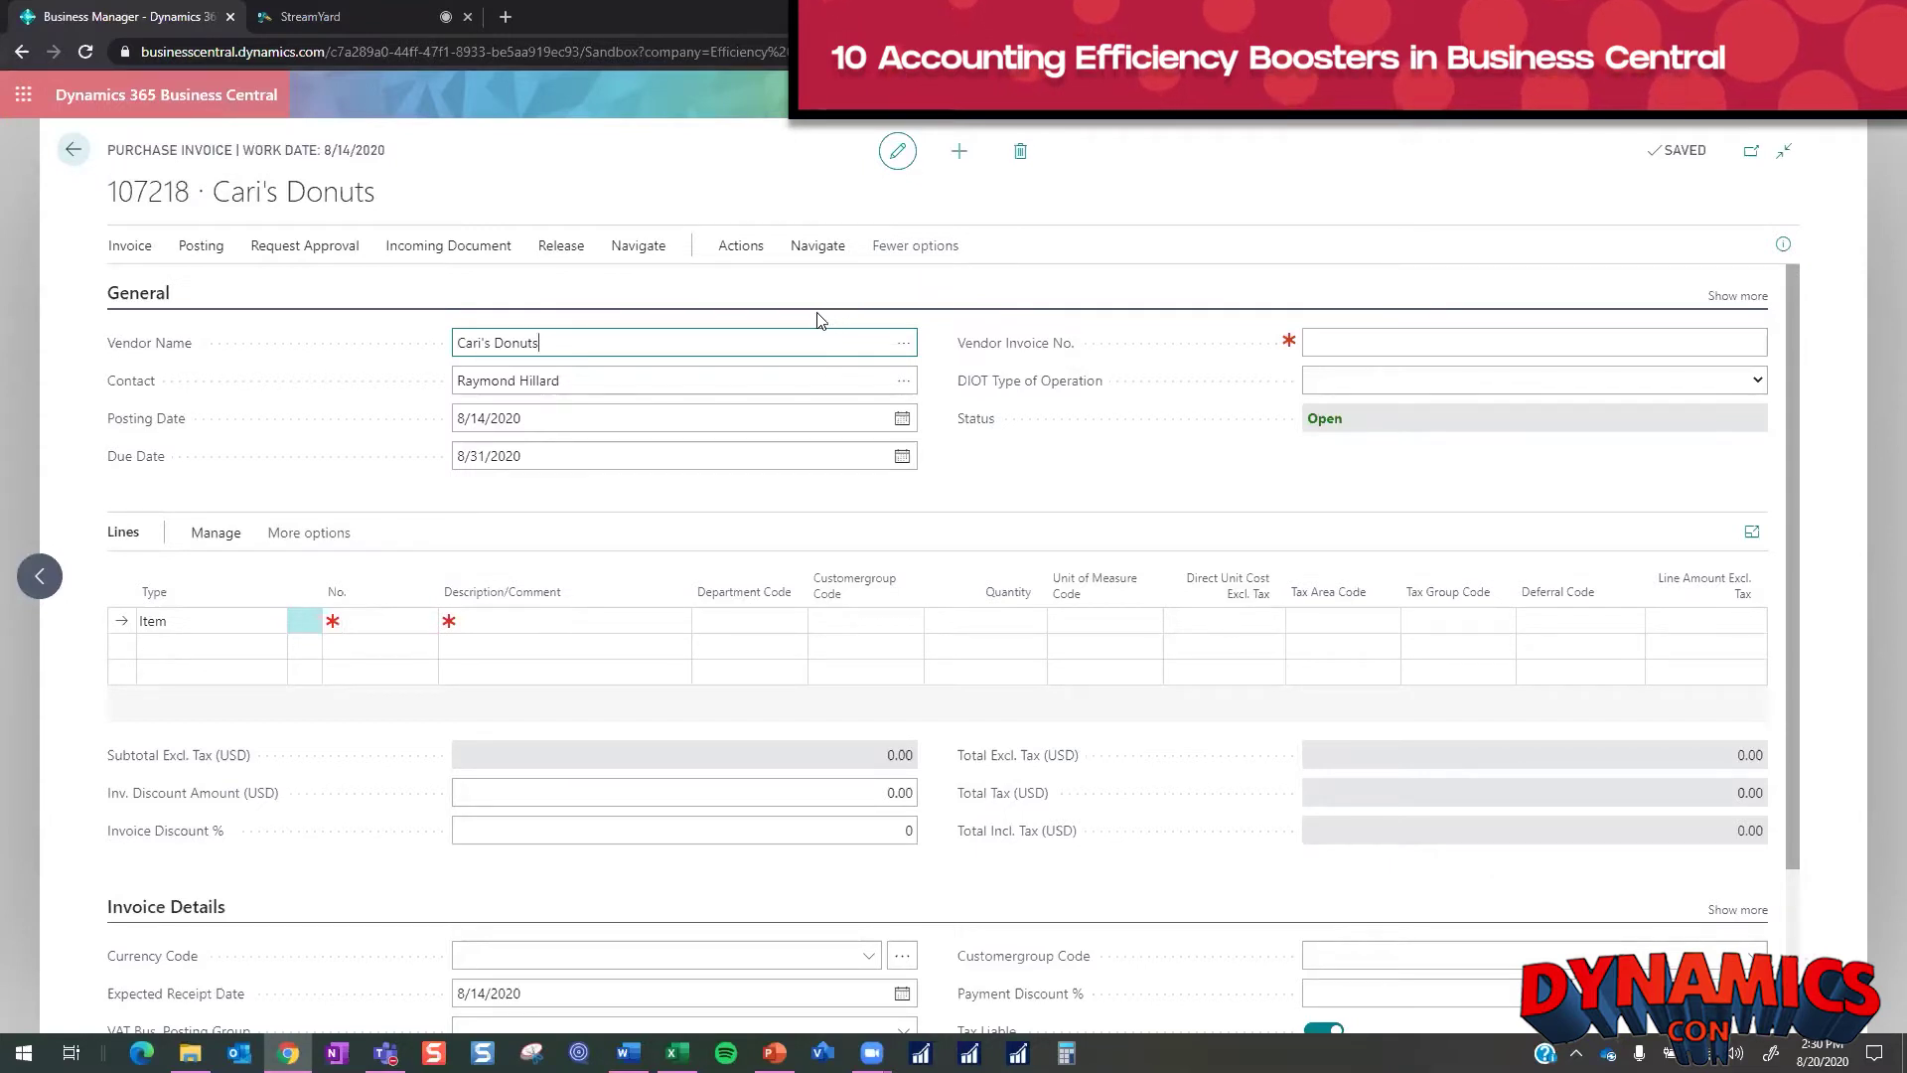
- Start Get Recurring Purchase Lines for the Cari's Donuts purchase invoice
{"action": "left_click", "coordinate": [809, 248]}
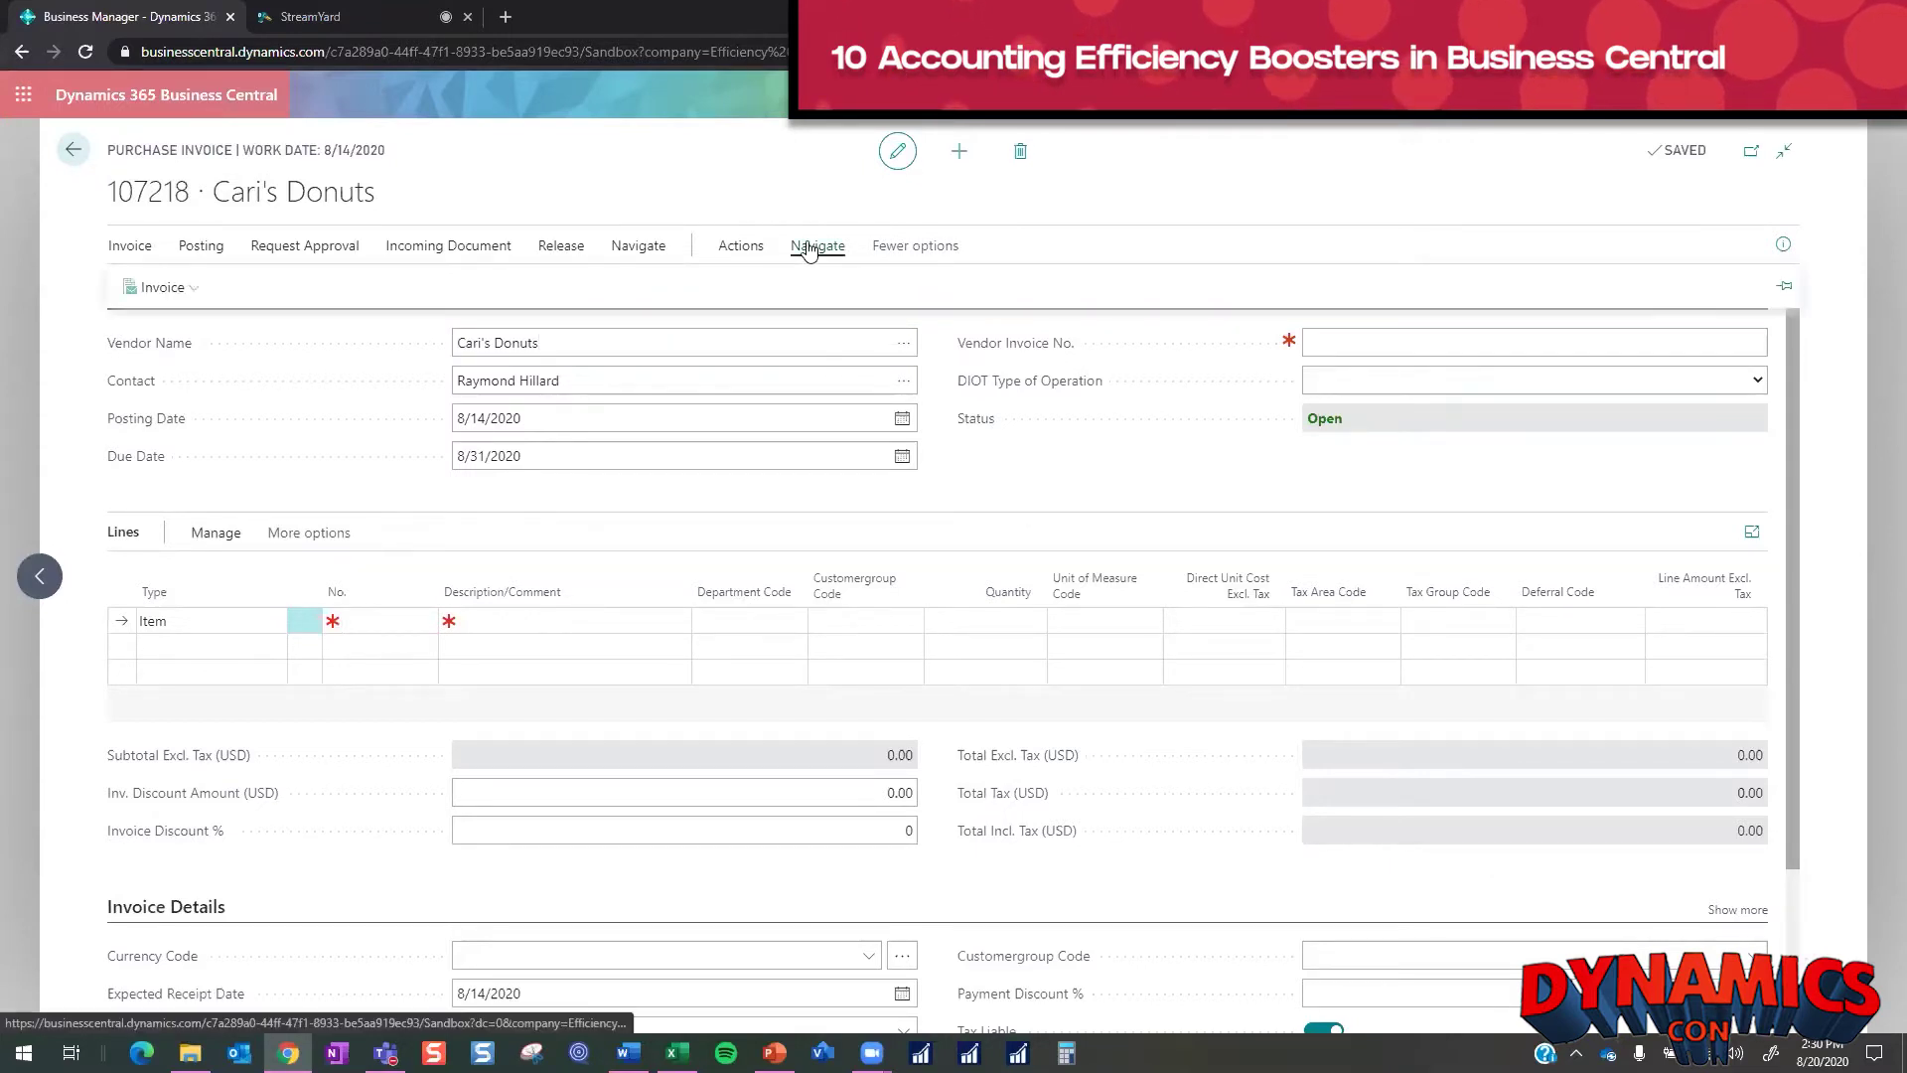
{"action": "left_click", "coordinate": [720, 257]}
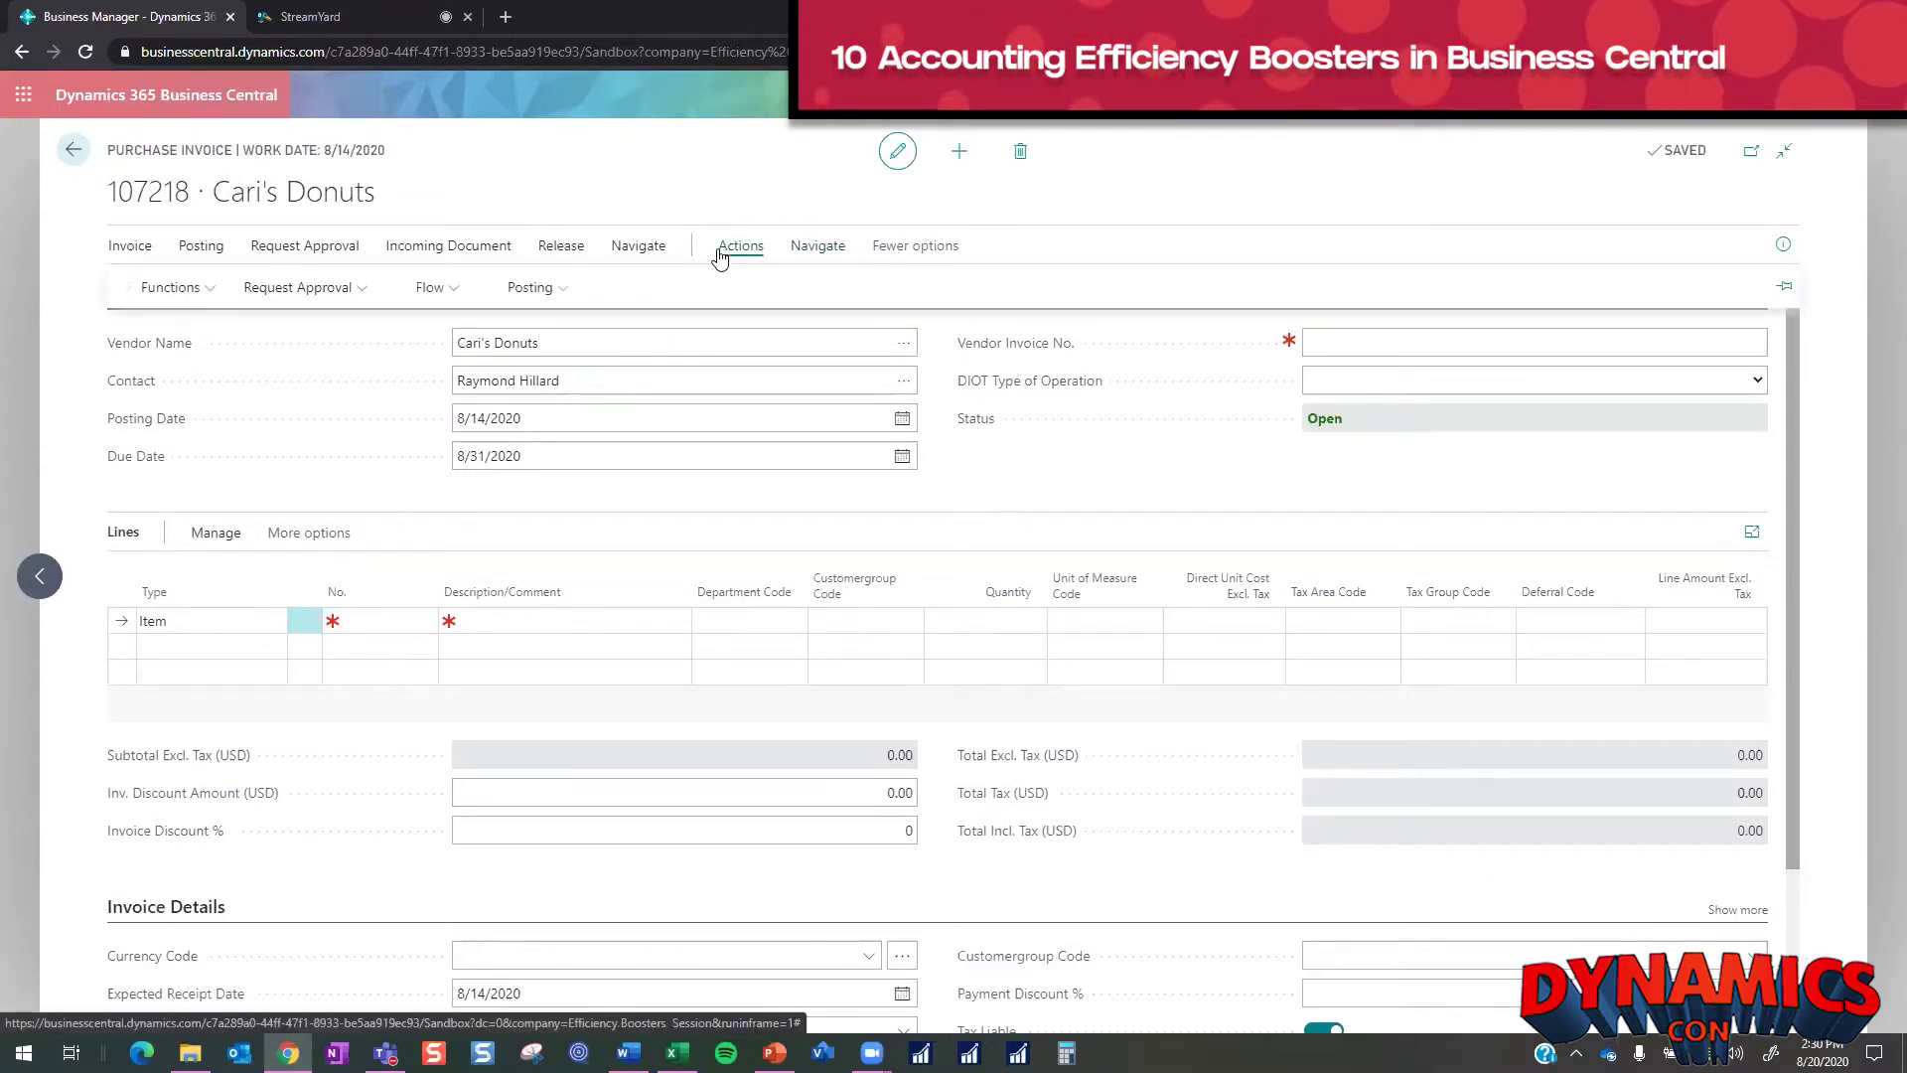
{"action": "left_click", "coordinate": [168, 288]}
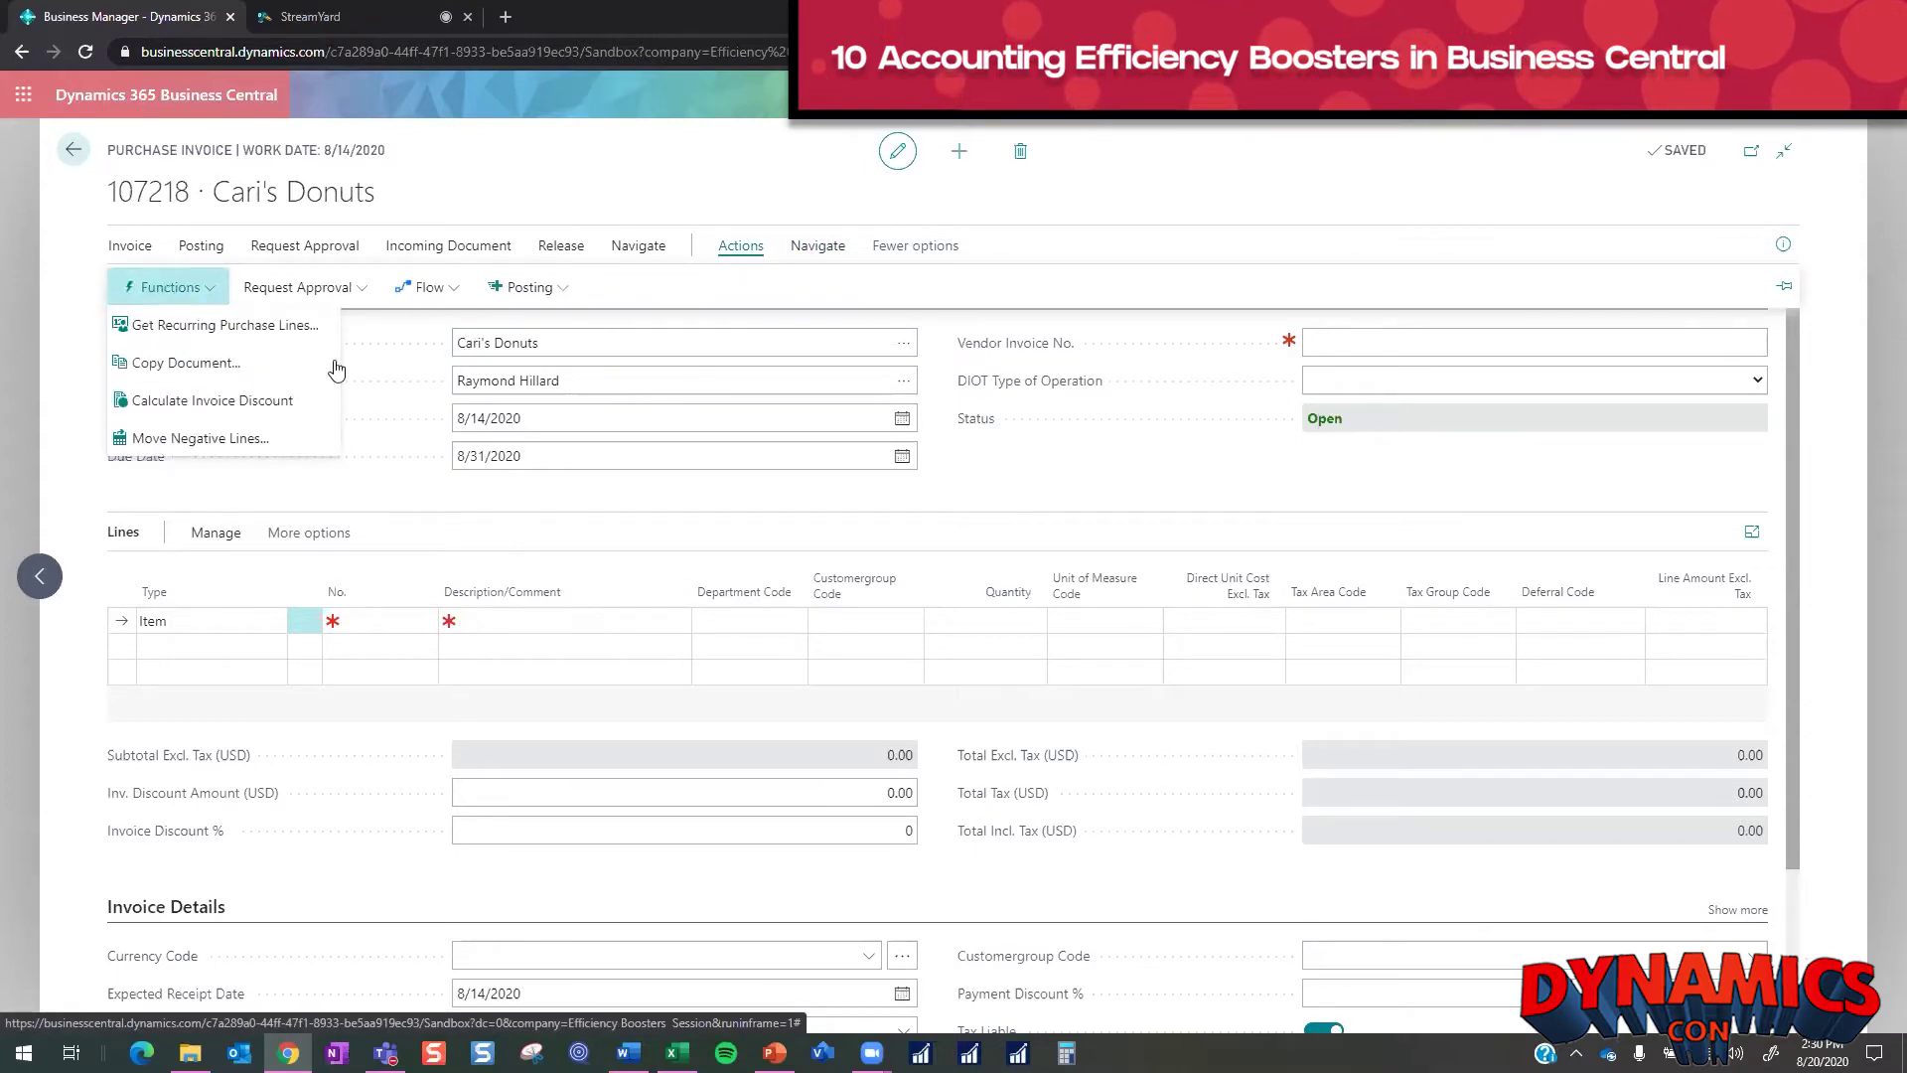
{"action": "left_click", "coordinate": [288, 330]}
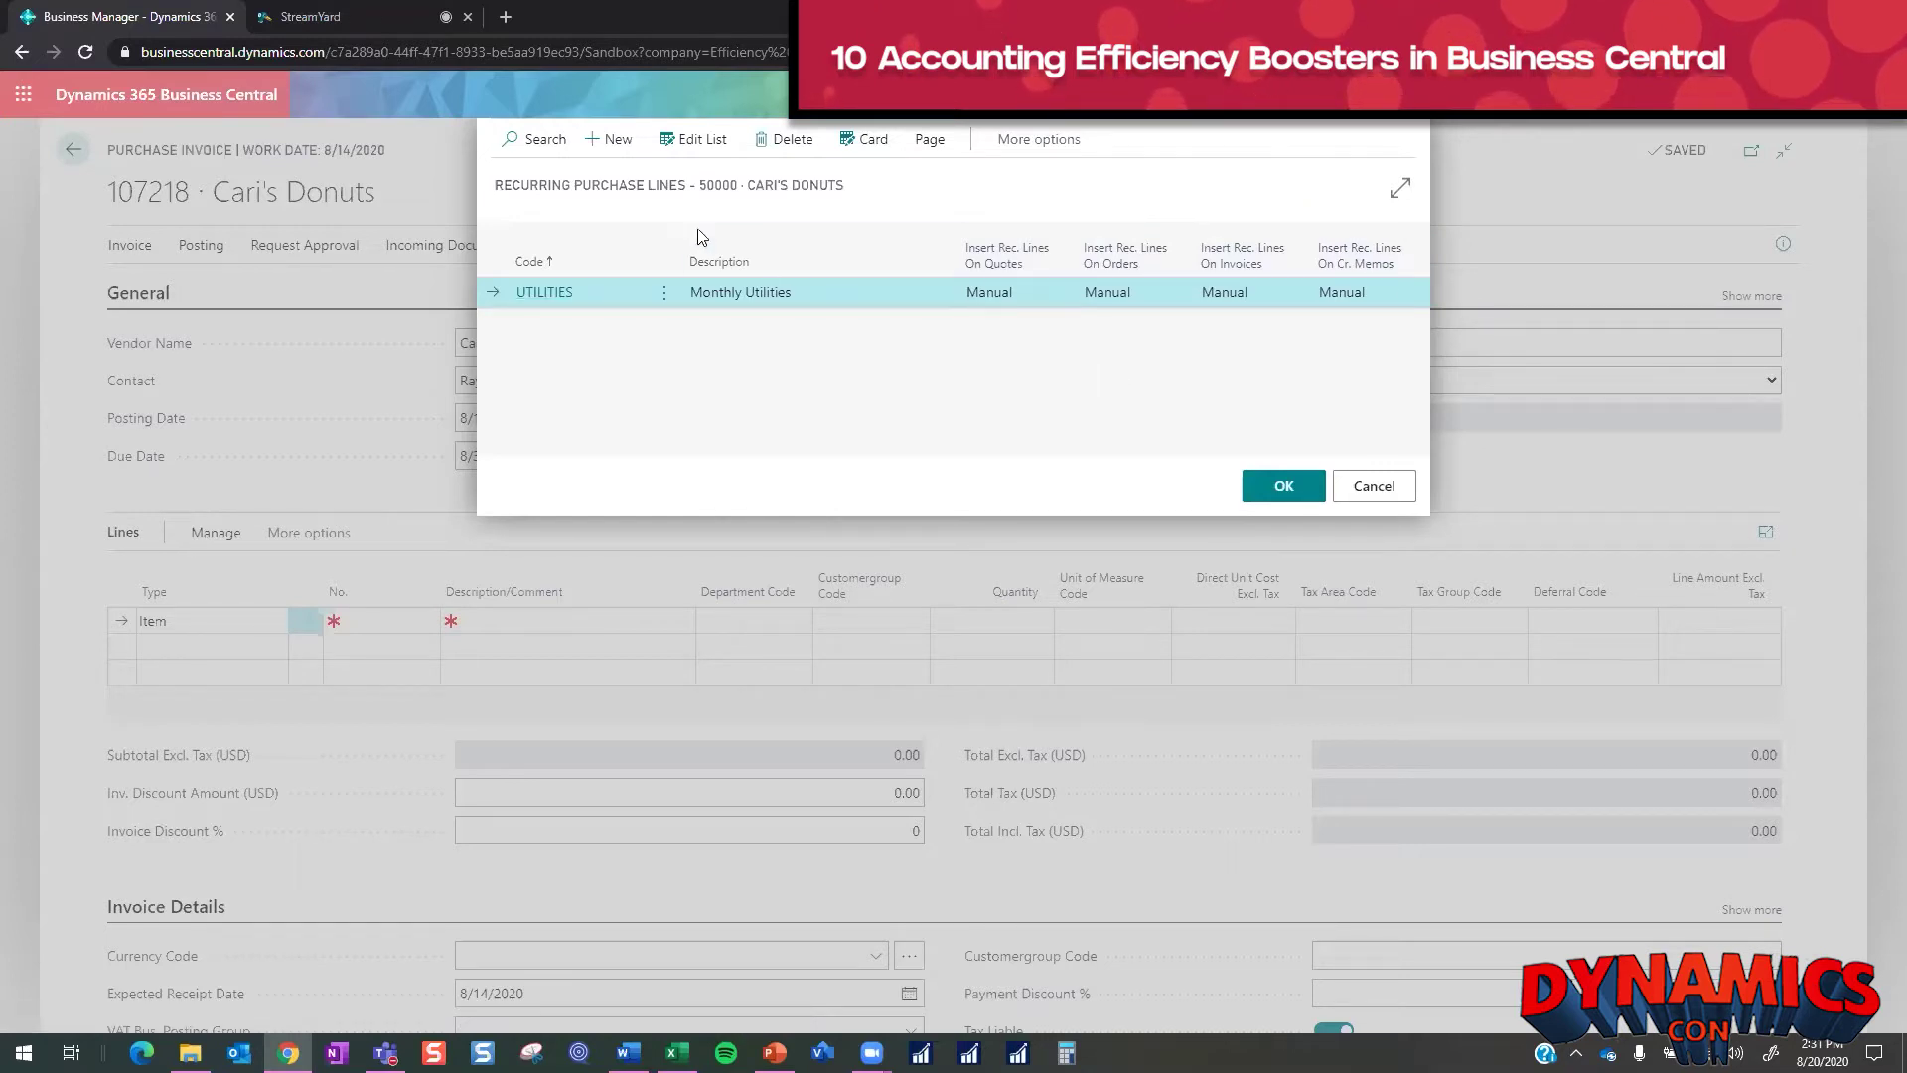
- Make the recurring lines list editable, review the insertion options for invoices on the UTILITIES code, and choose Manual
{"action": "left_click", "coordinate": [694, 139]}
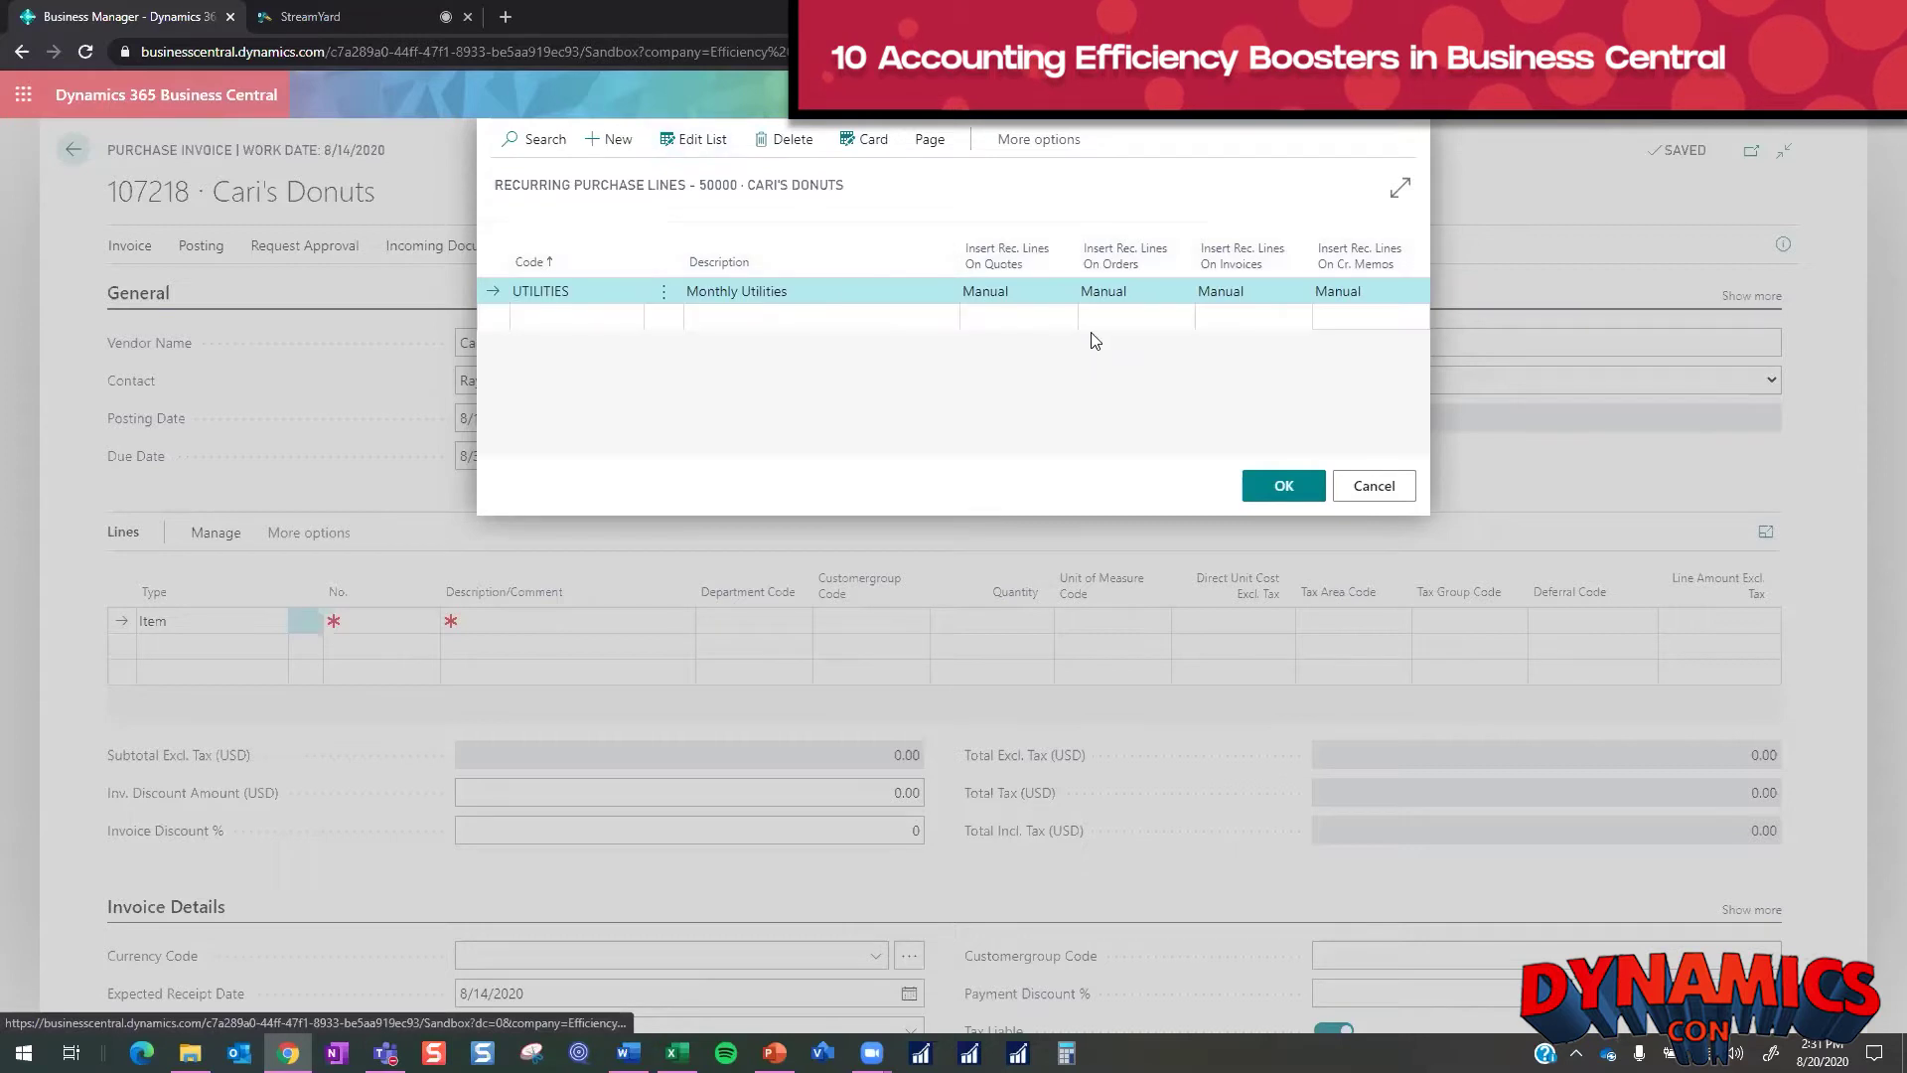
{"action": "left_click", "coordinate": [1300, 290]}
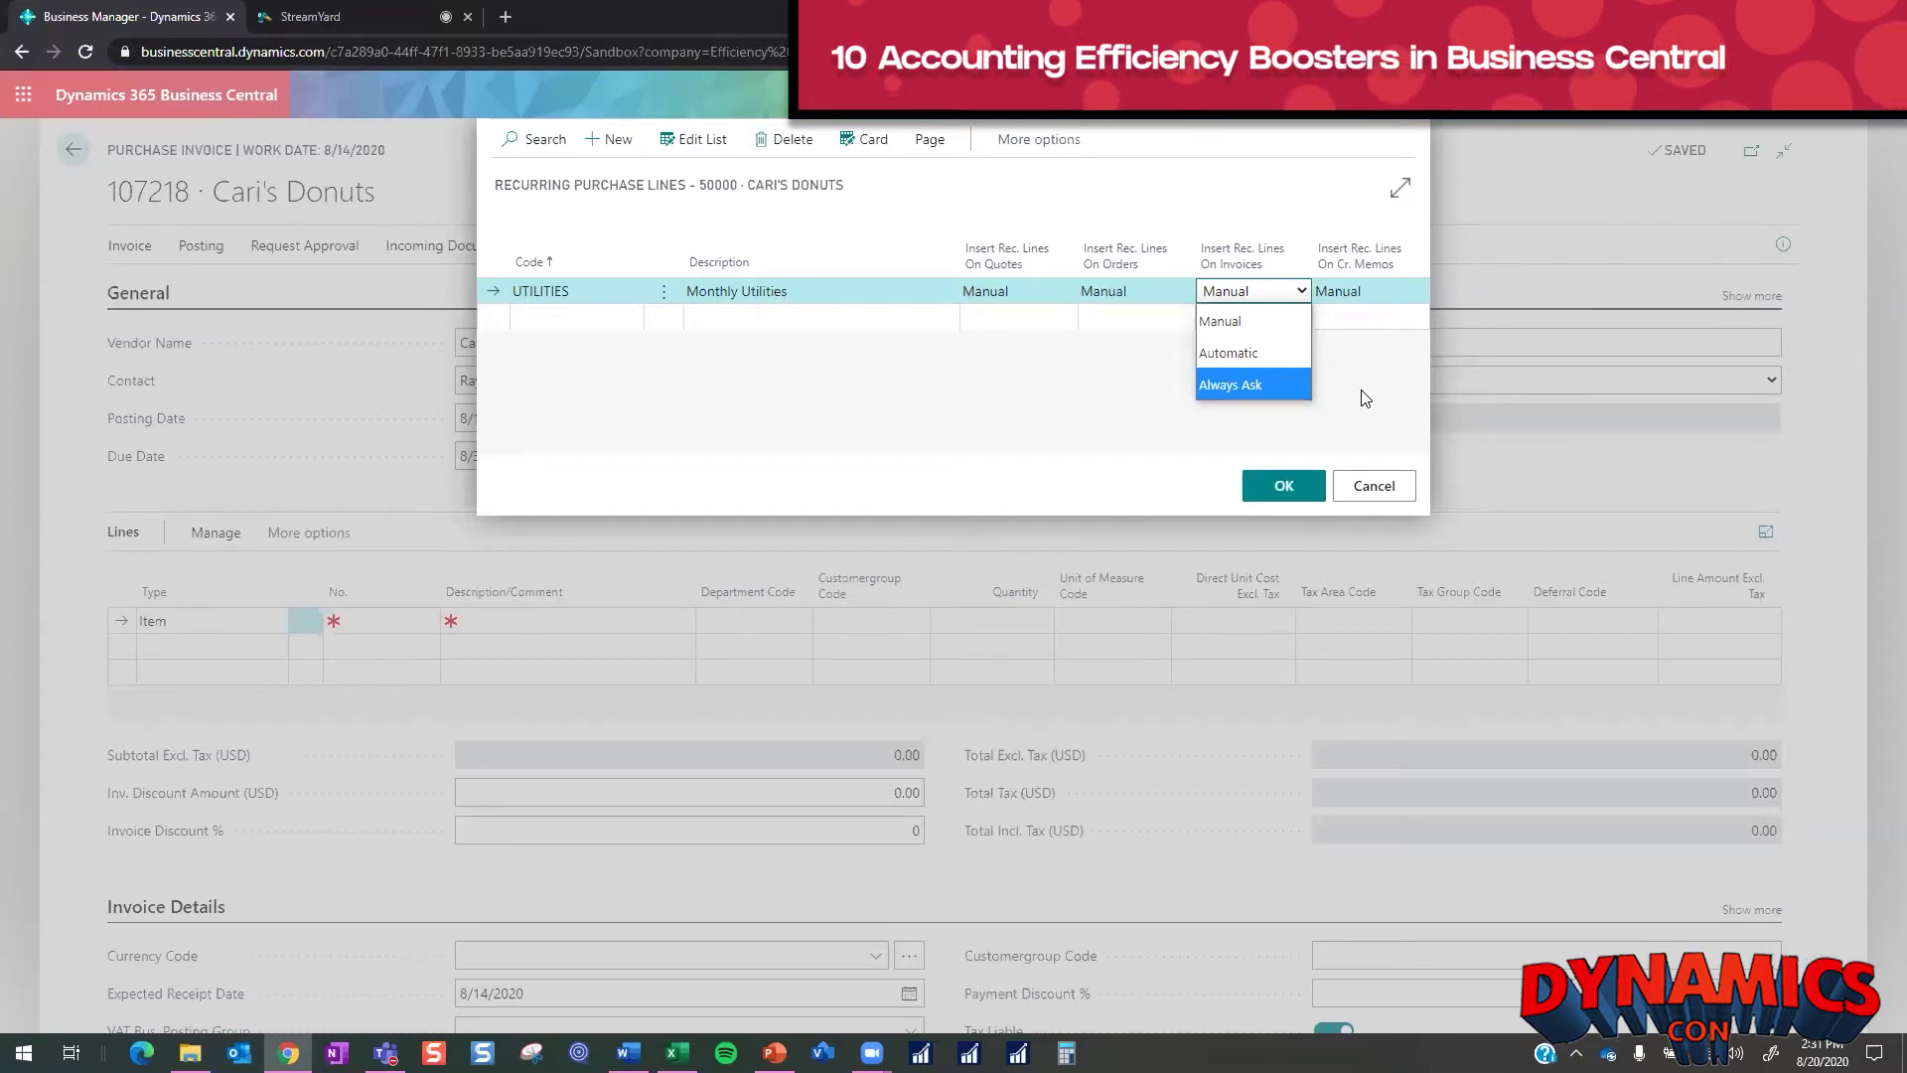
{"action": "left_click", "coordinate": [1253, 320]}
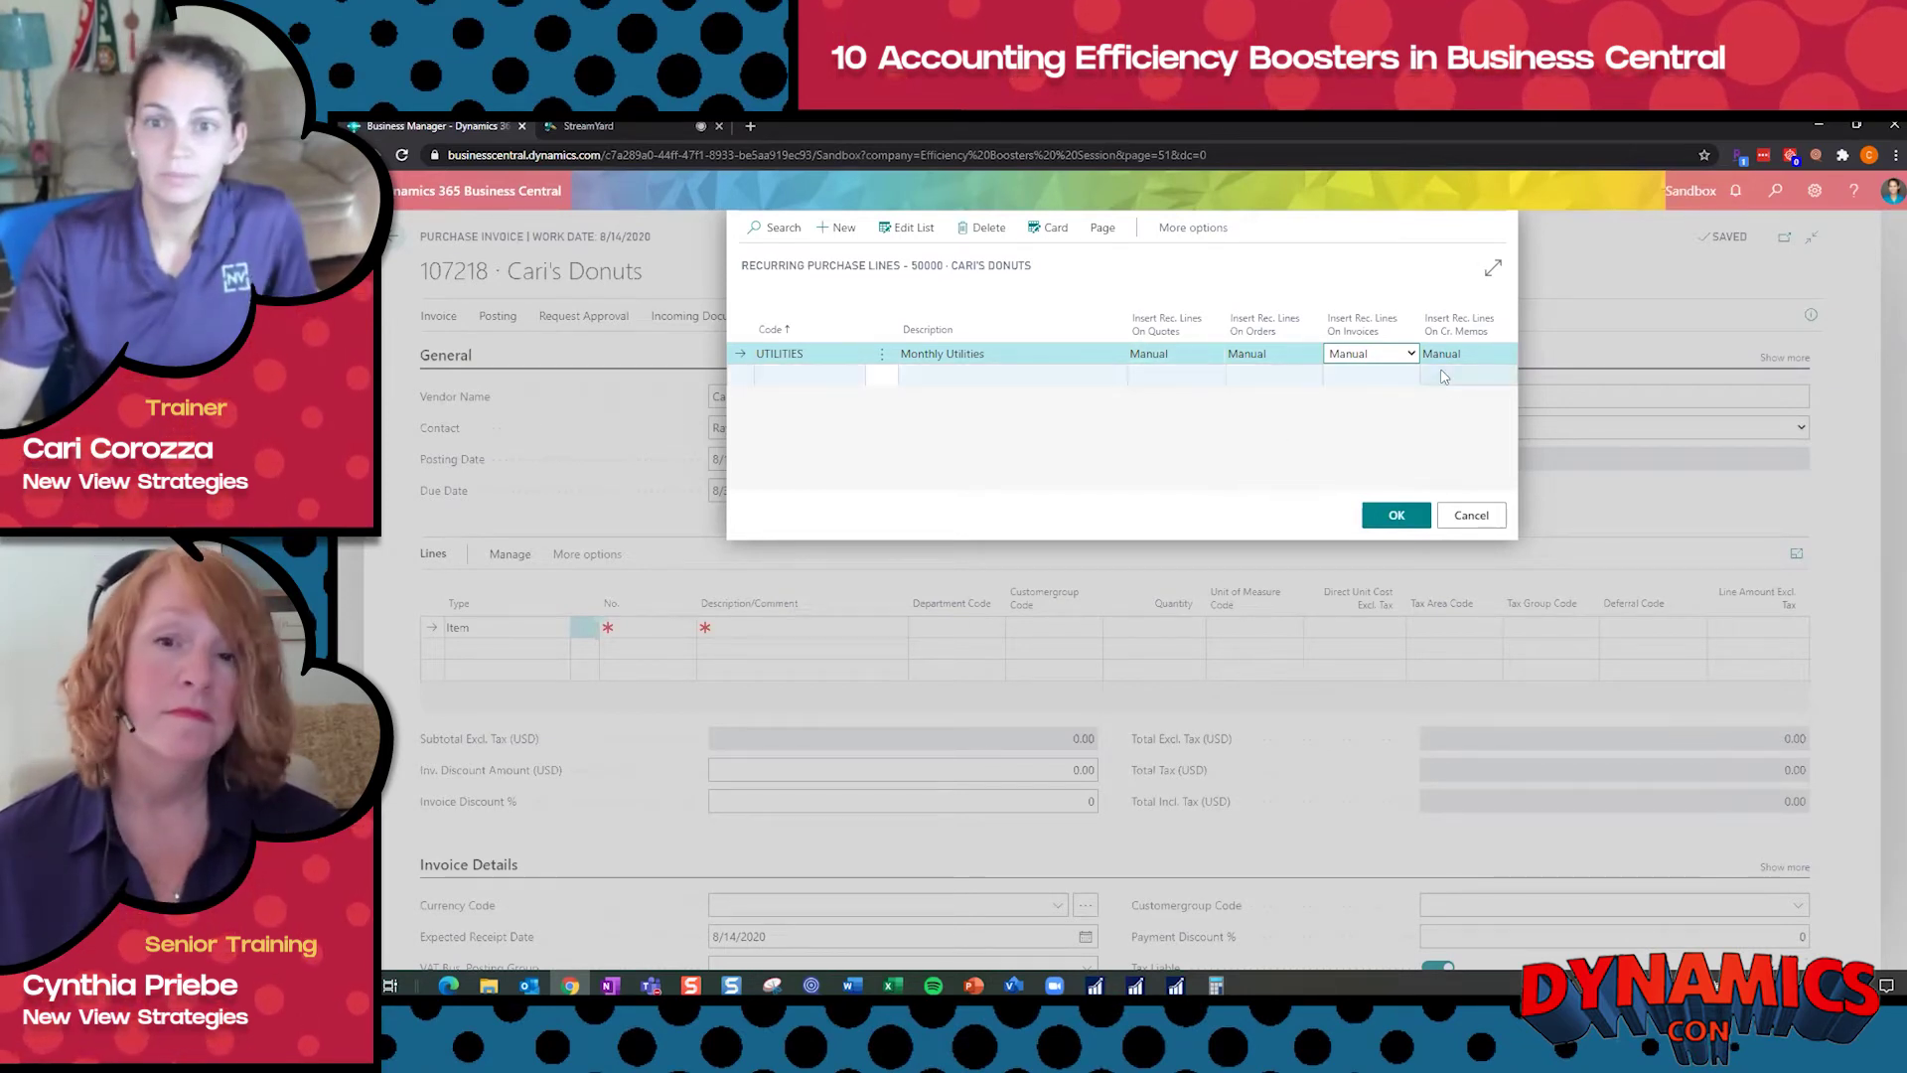
- Keep Manual insertion for credit memos and invoices on the UTILITIES code and insert its recurring lines into the purchase invoice
{"action": "left_click", "coordinate": [1470, 352]}
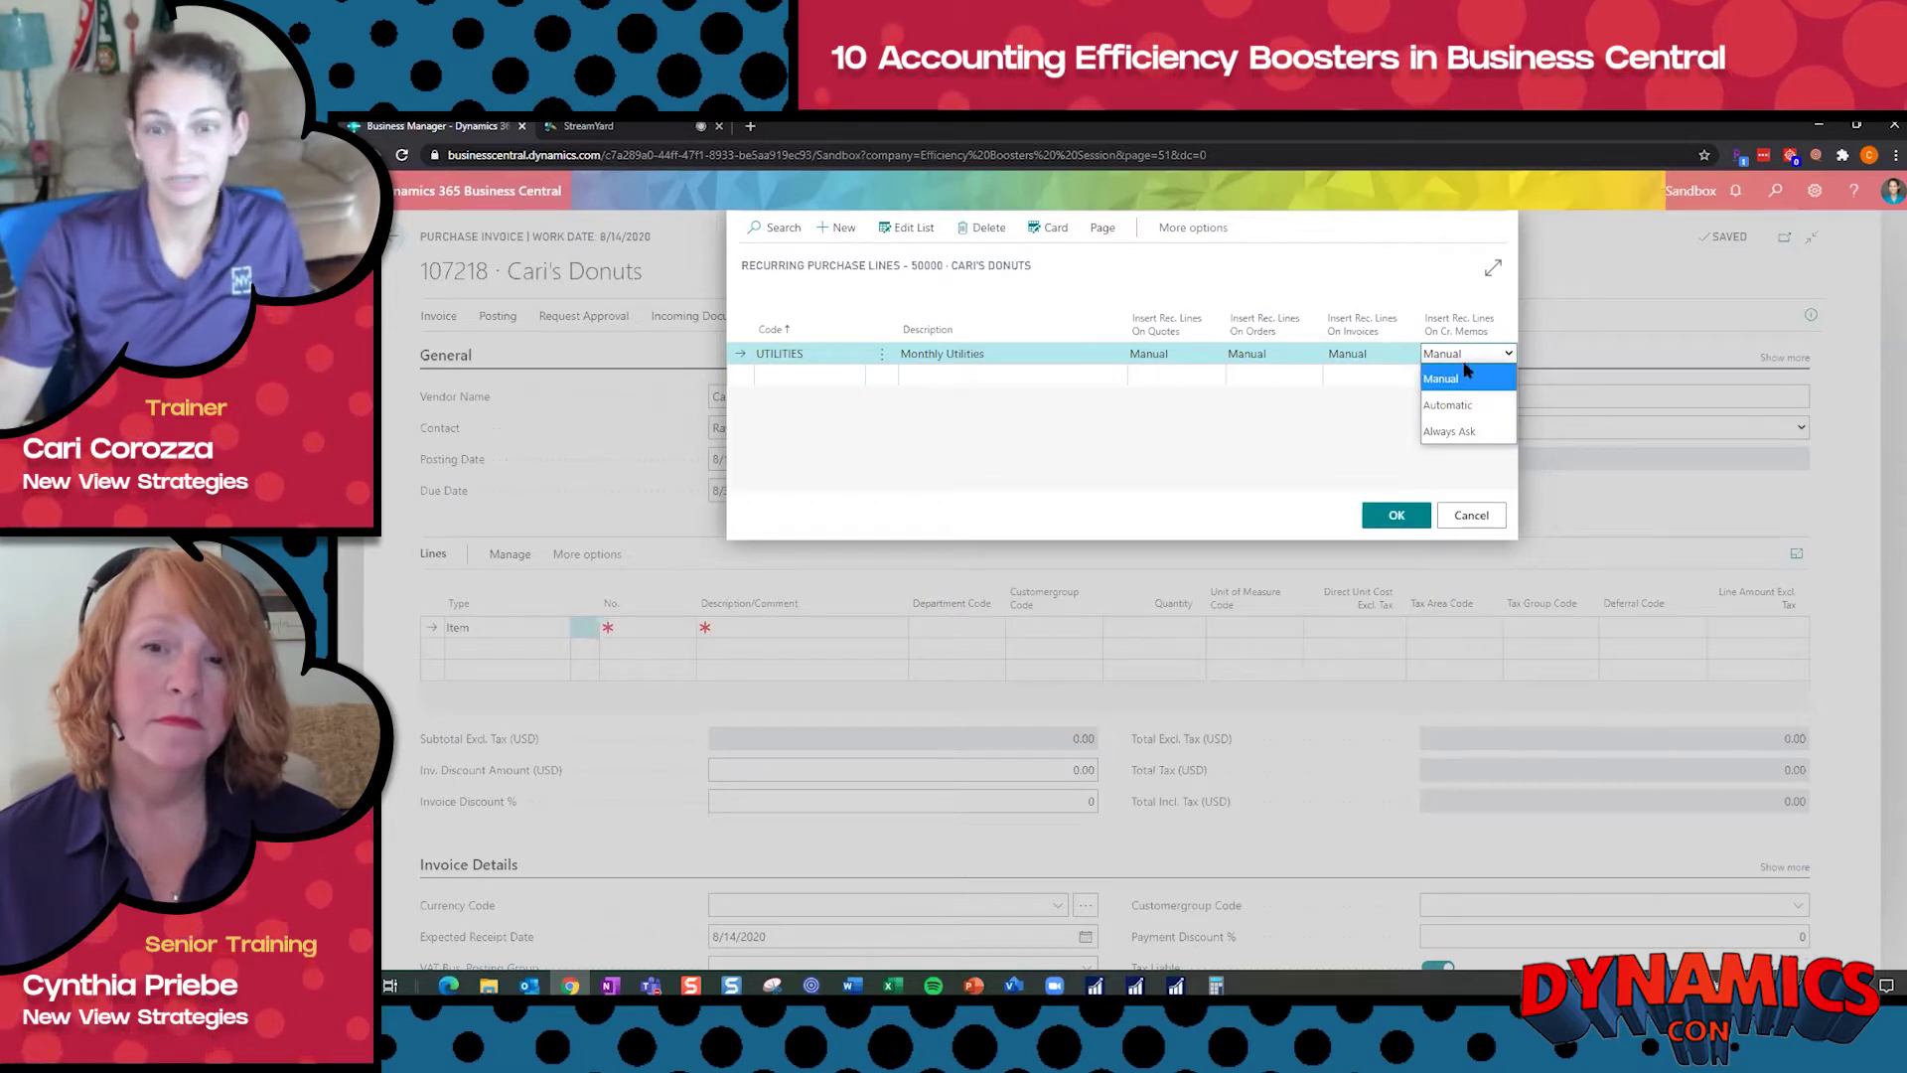
{"action": "left_click", "coordinate": [1464, 378]}
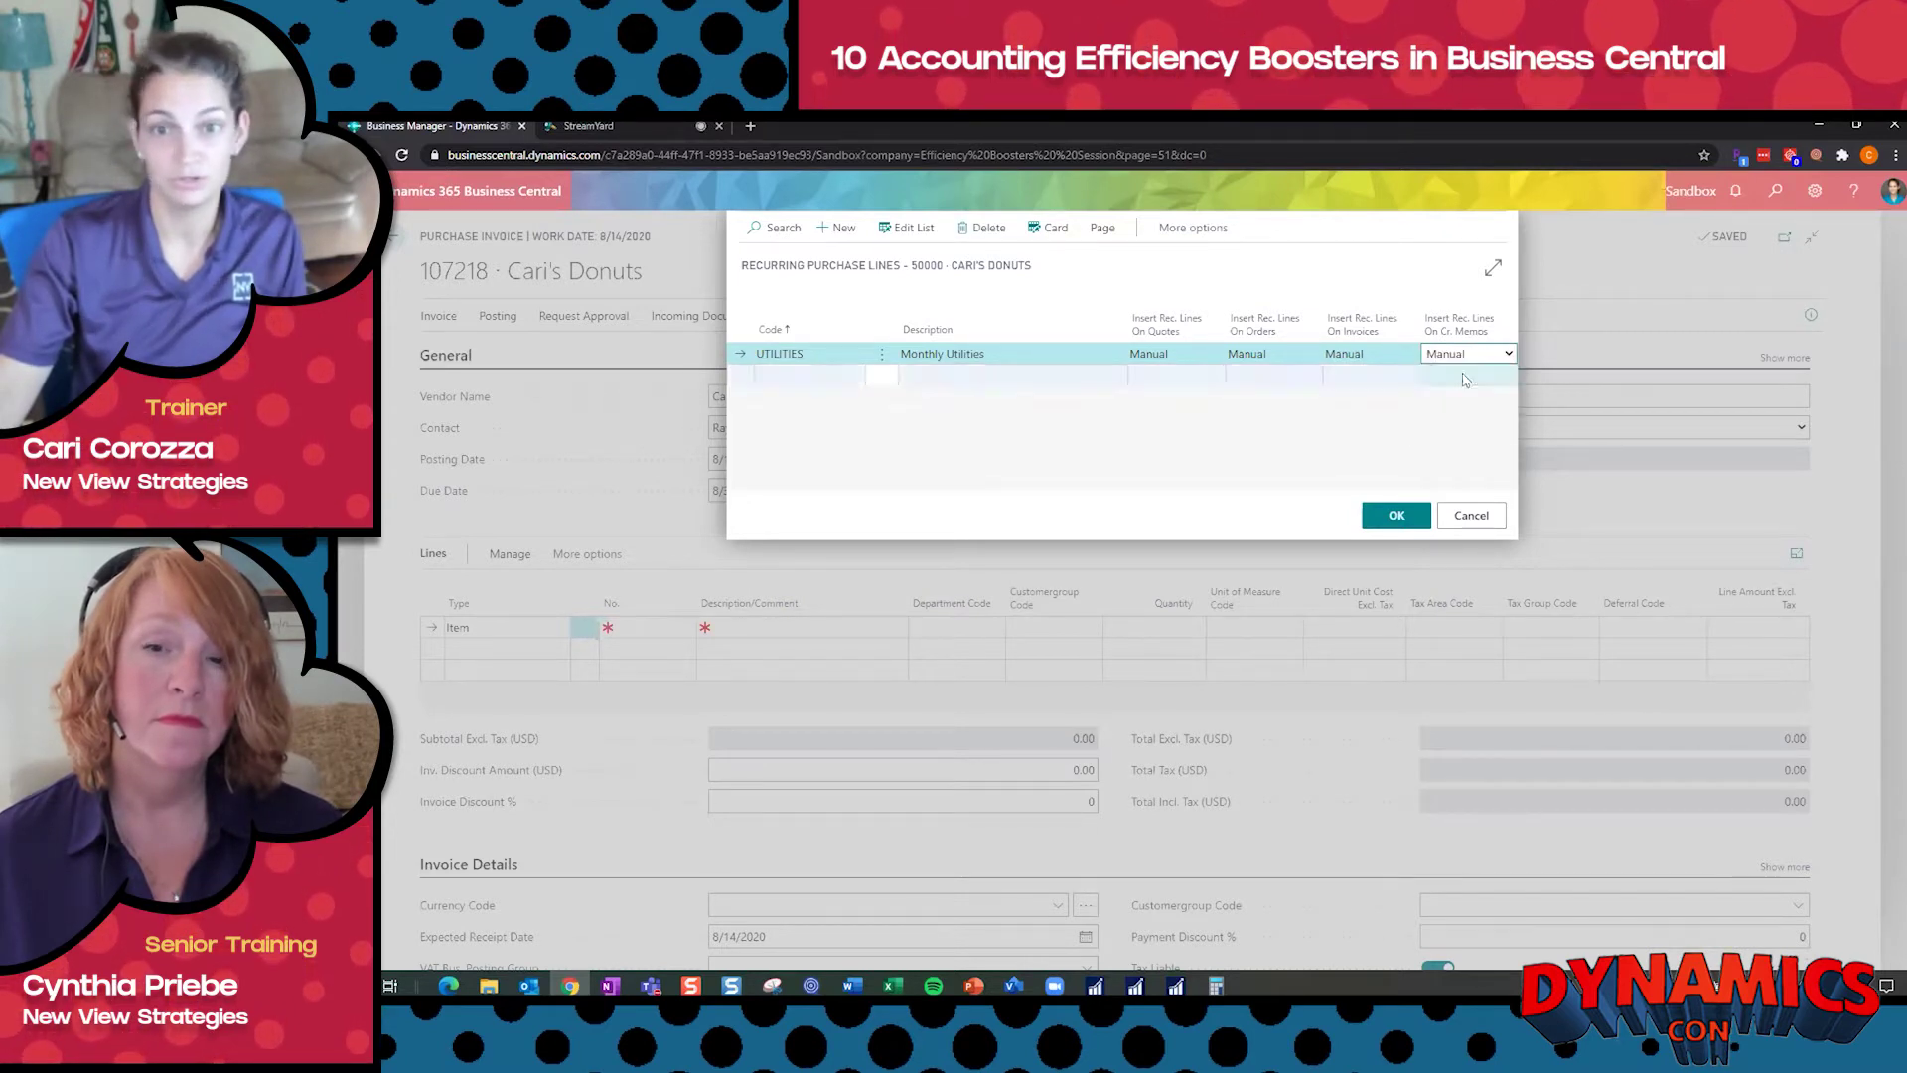
{"action": "left_click", "coordinate": [1381, 354]}
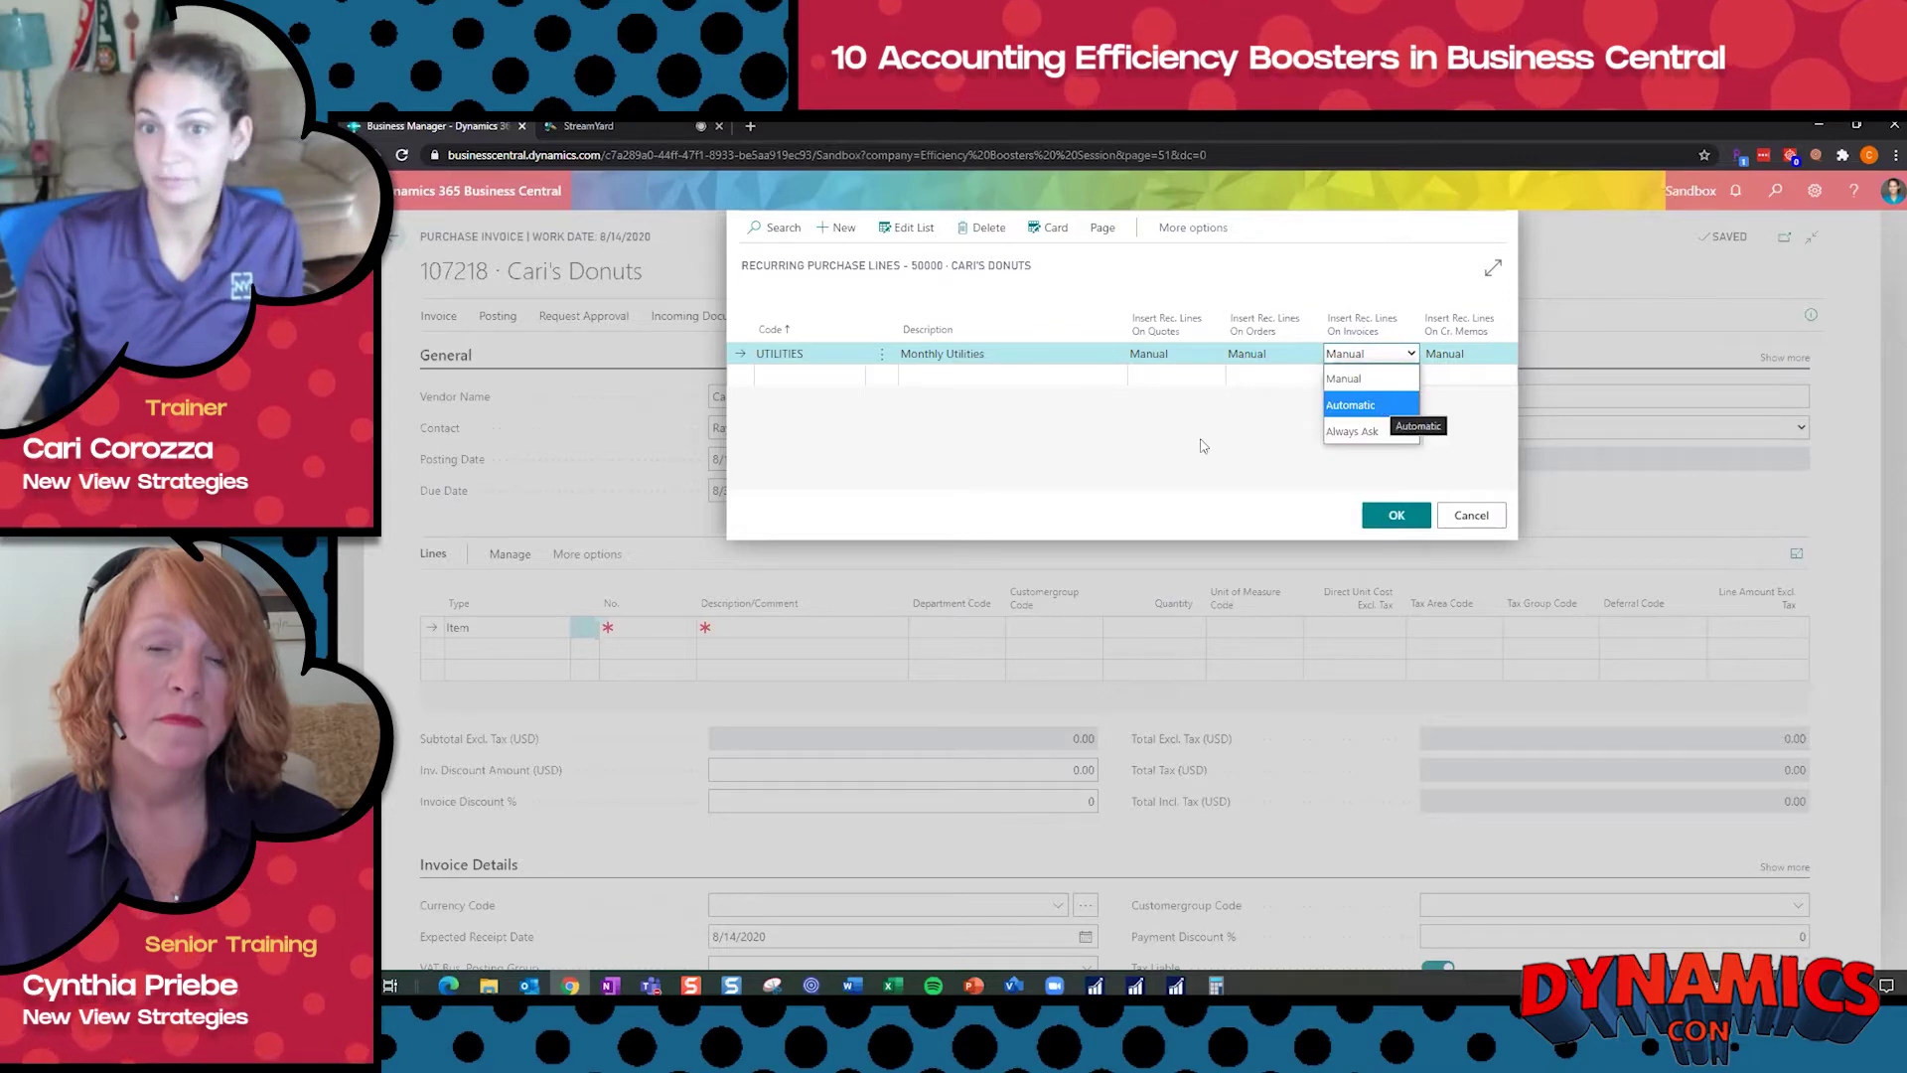
{"action": "left_click", "coordinate": [1302, 426]}
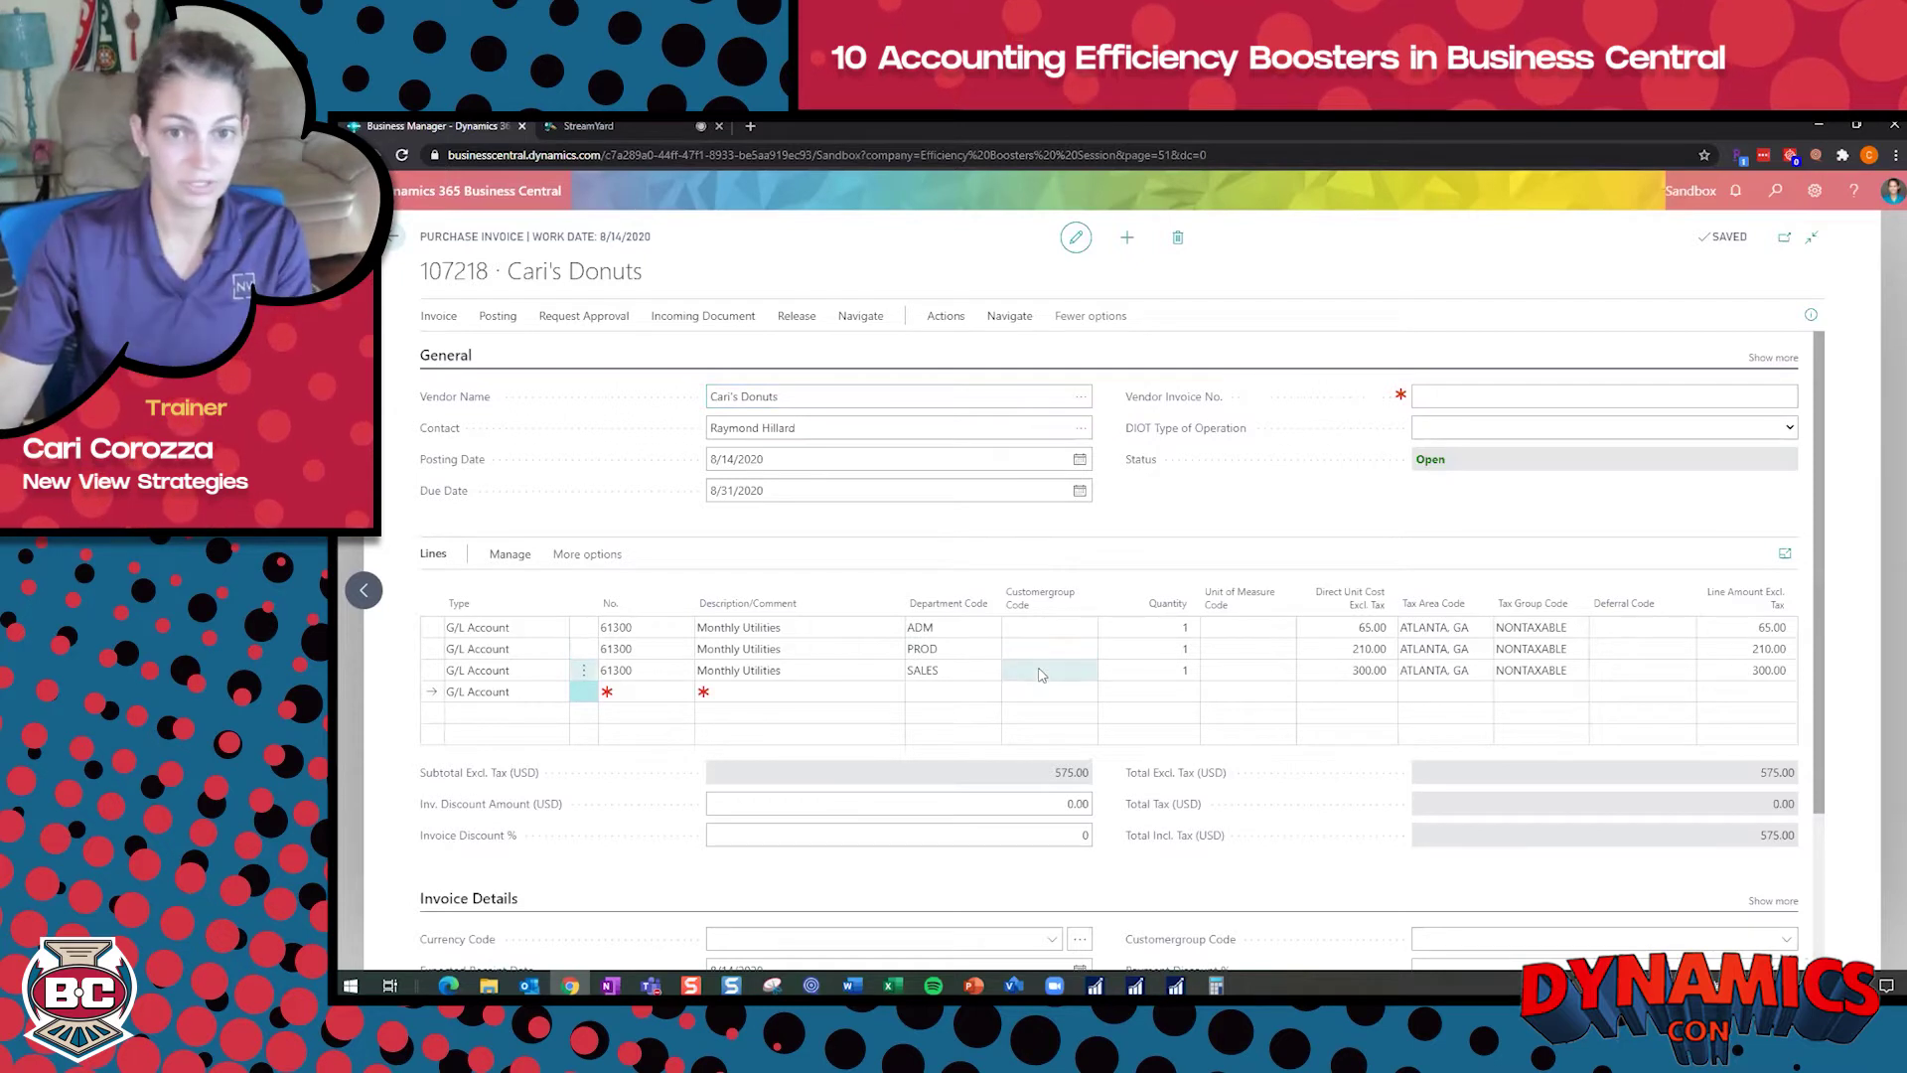
- Set the purchase invoice's Vendor Invoice No. to 123TEST4567 and look over the inserted utility lines
{"action": "type", "text": "123"}
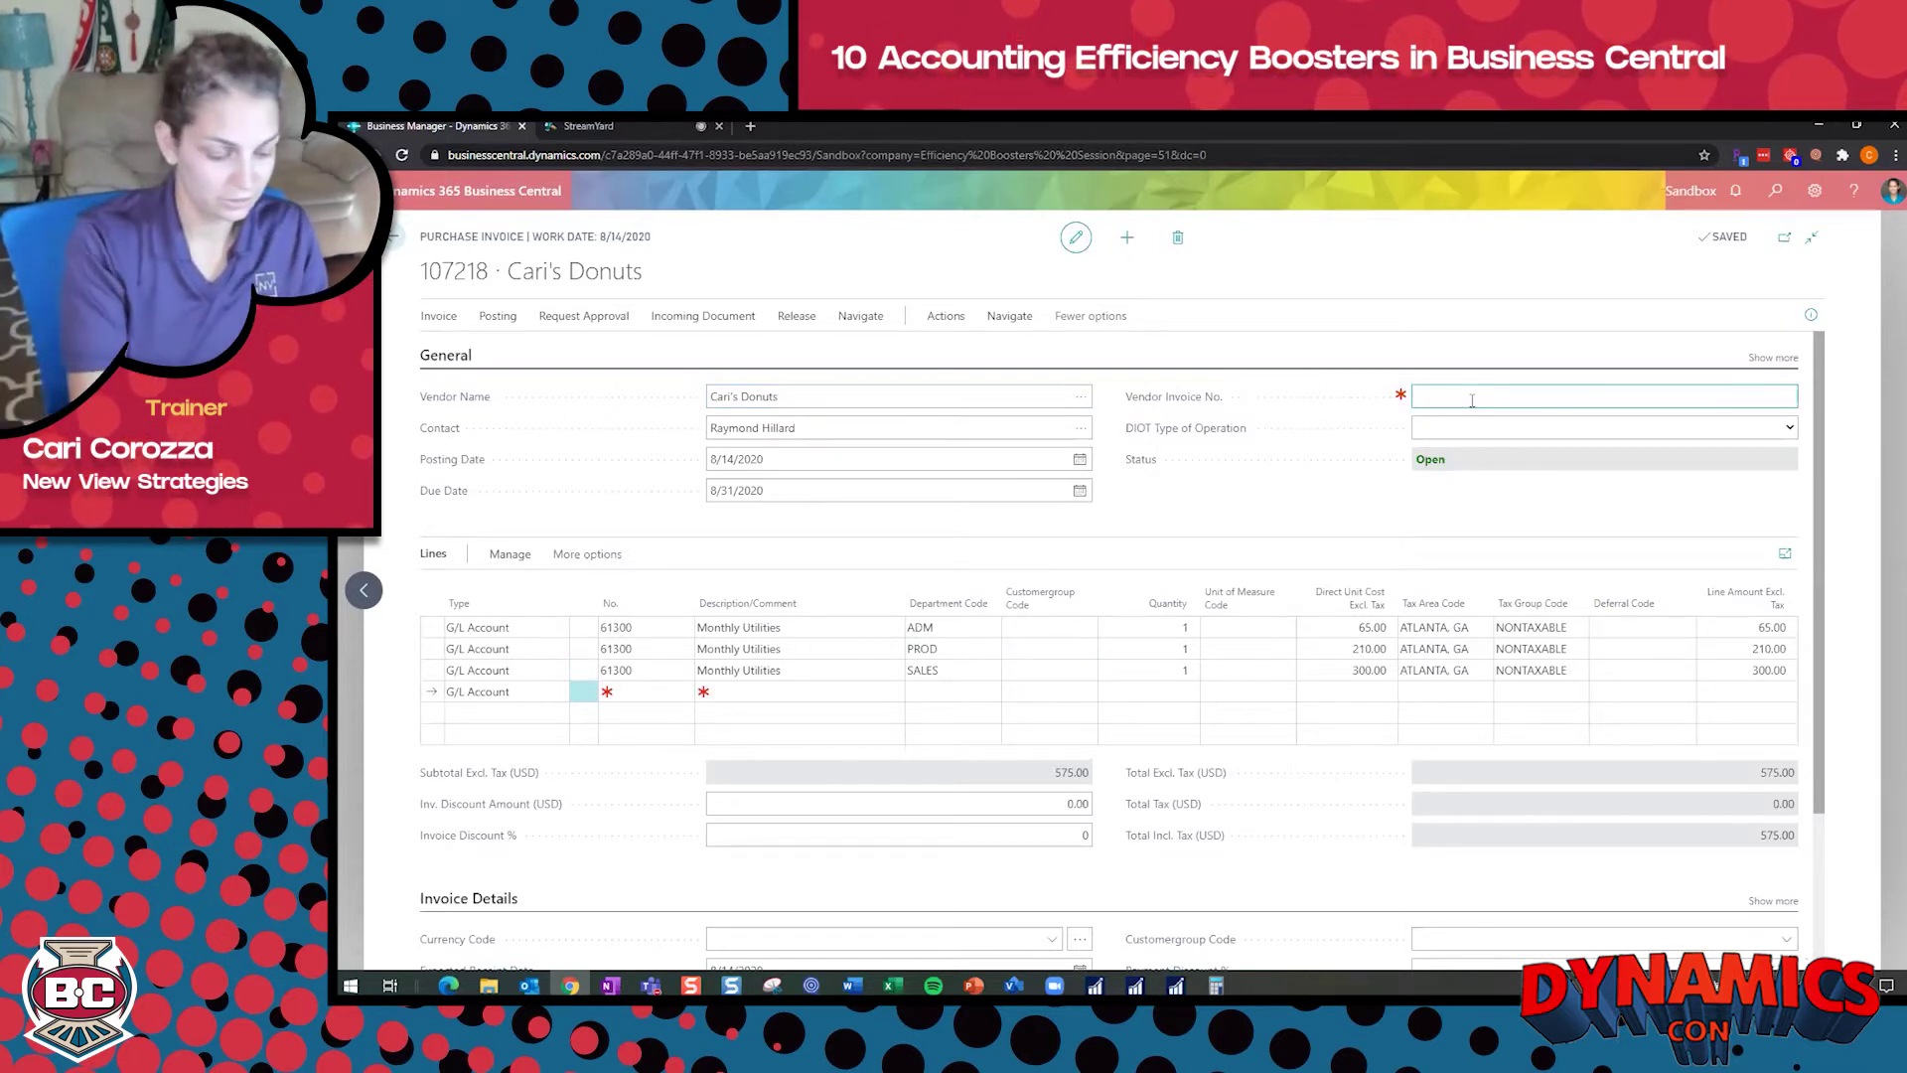
{"action": "type", "text": "test4567"}
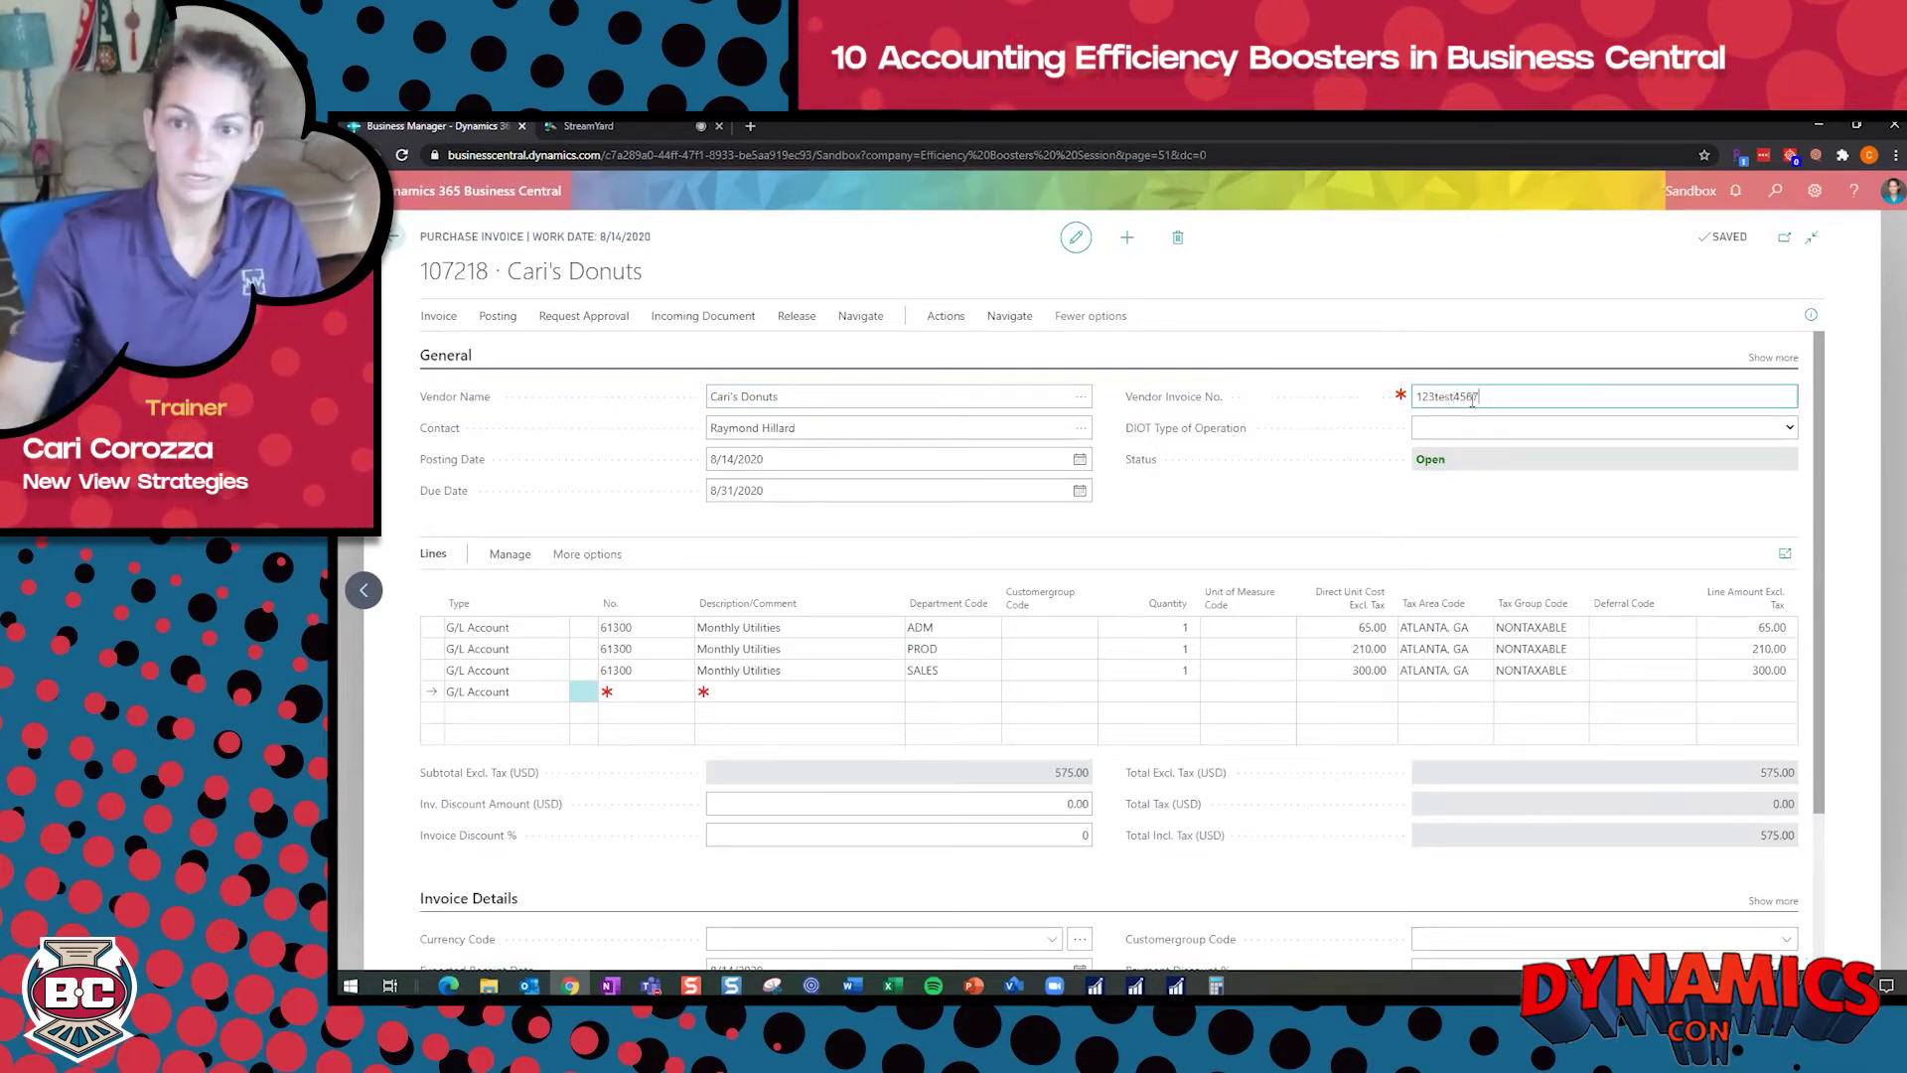
{"action": "left_click", "coordinate": [1137, 517]}
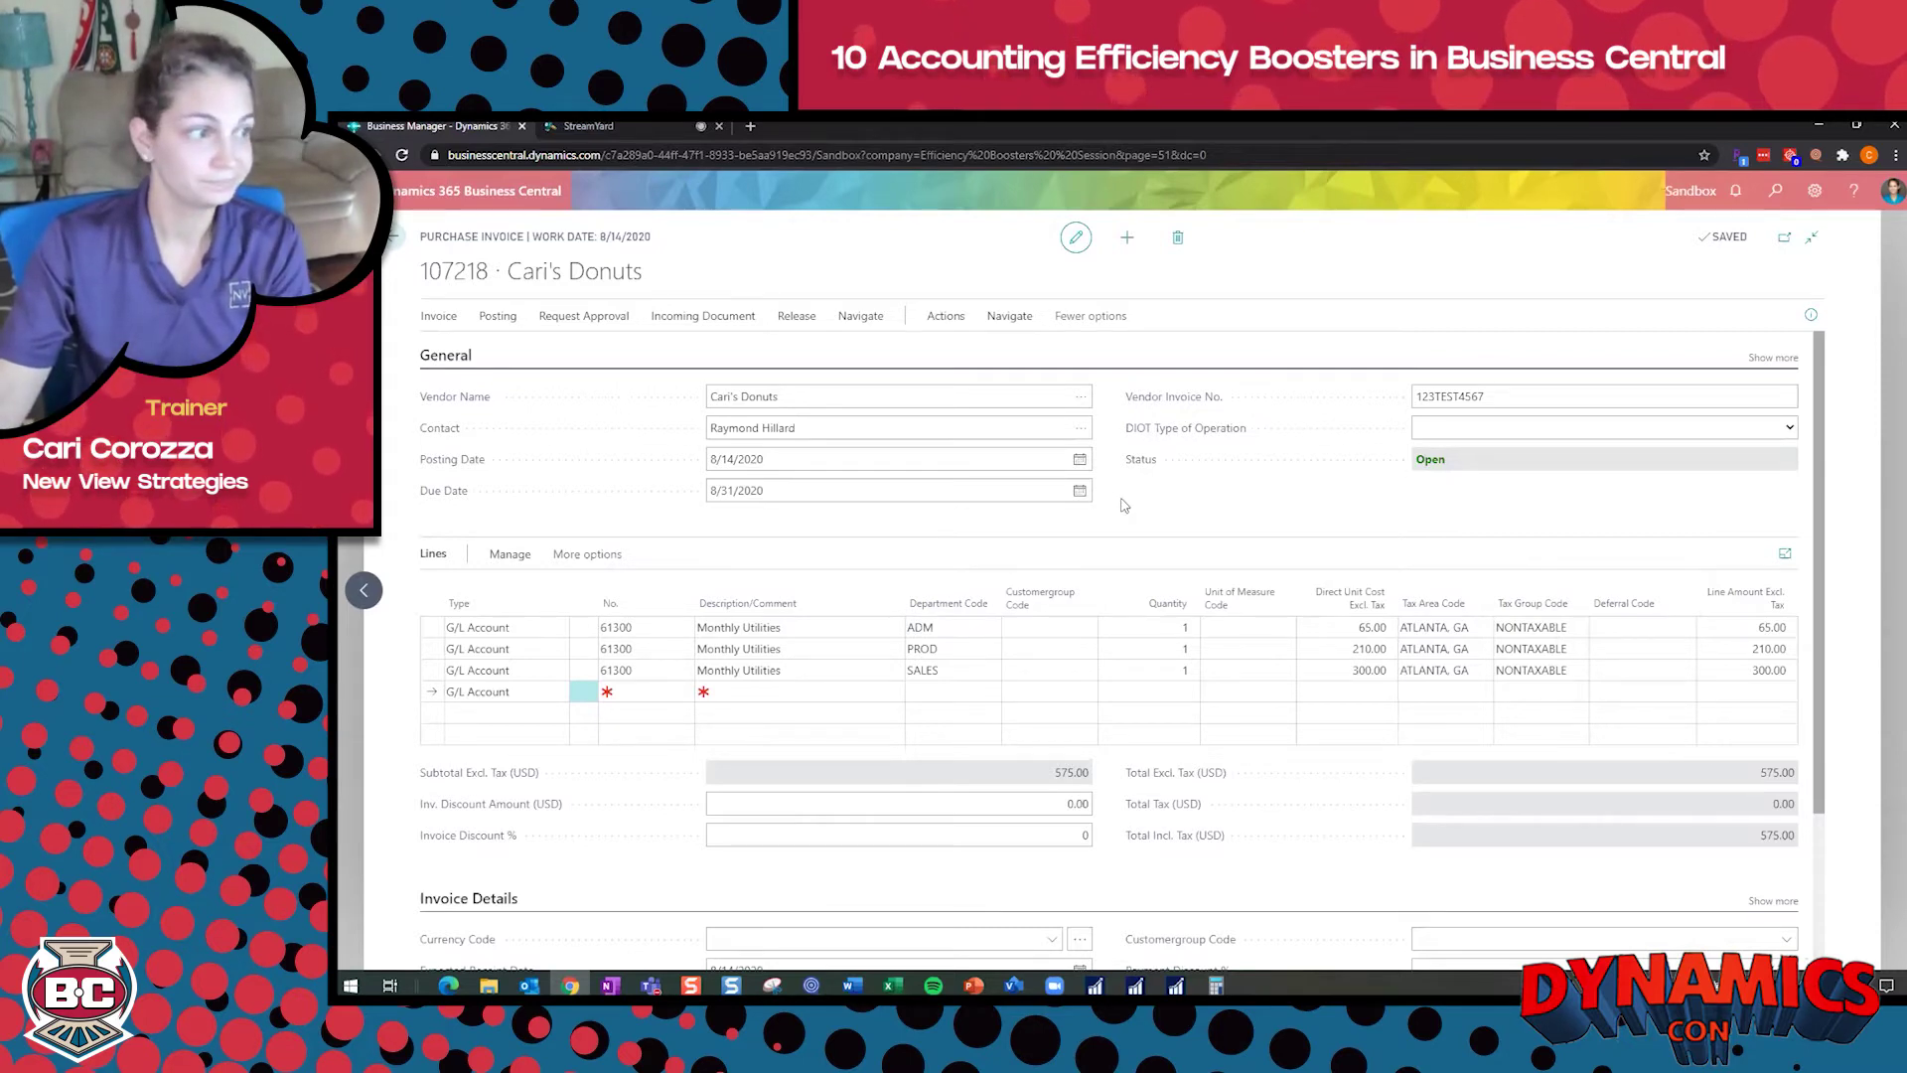
{"action": "scroll", "coordinate": [1129, 503], "scroll_direction": "down", "scroll_amount": 1}
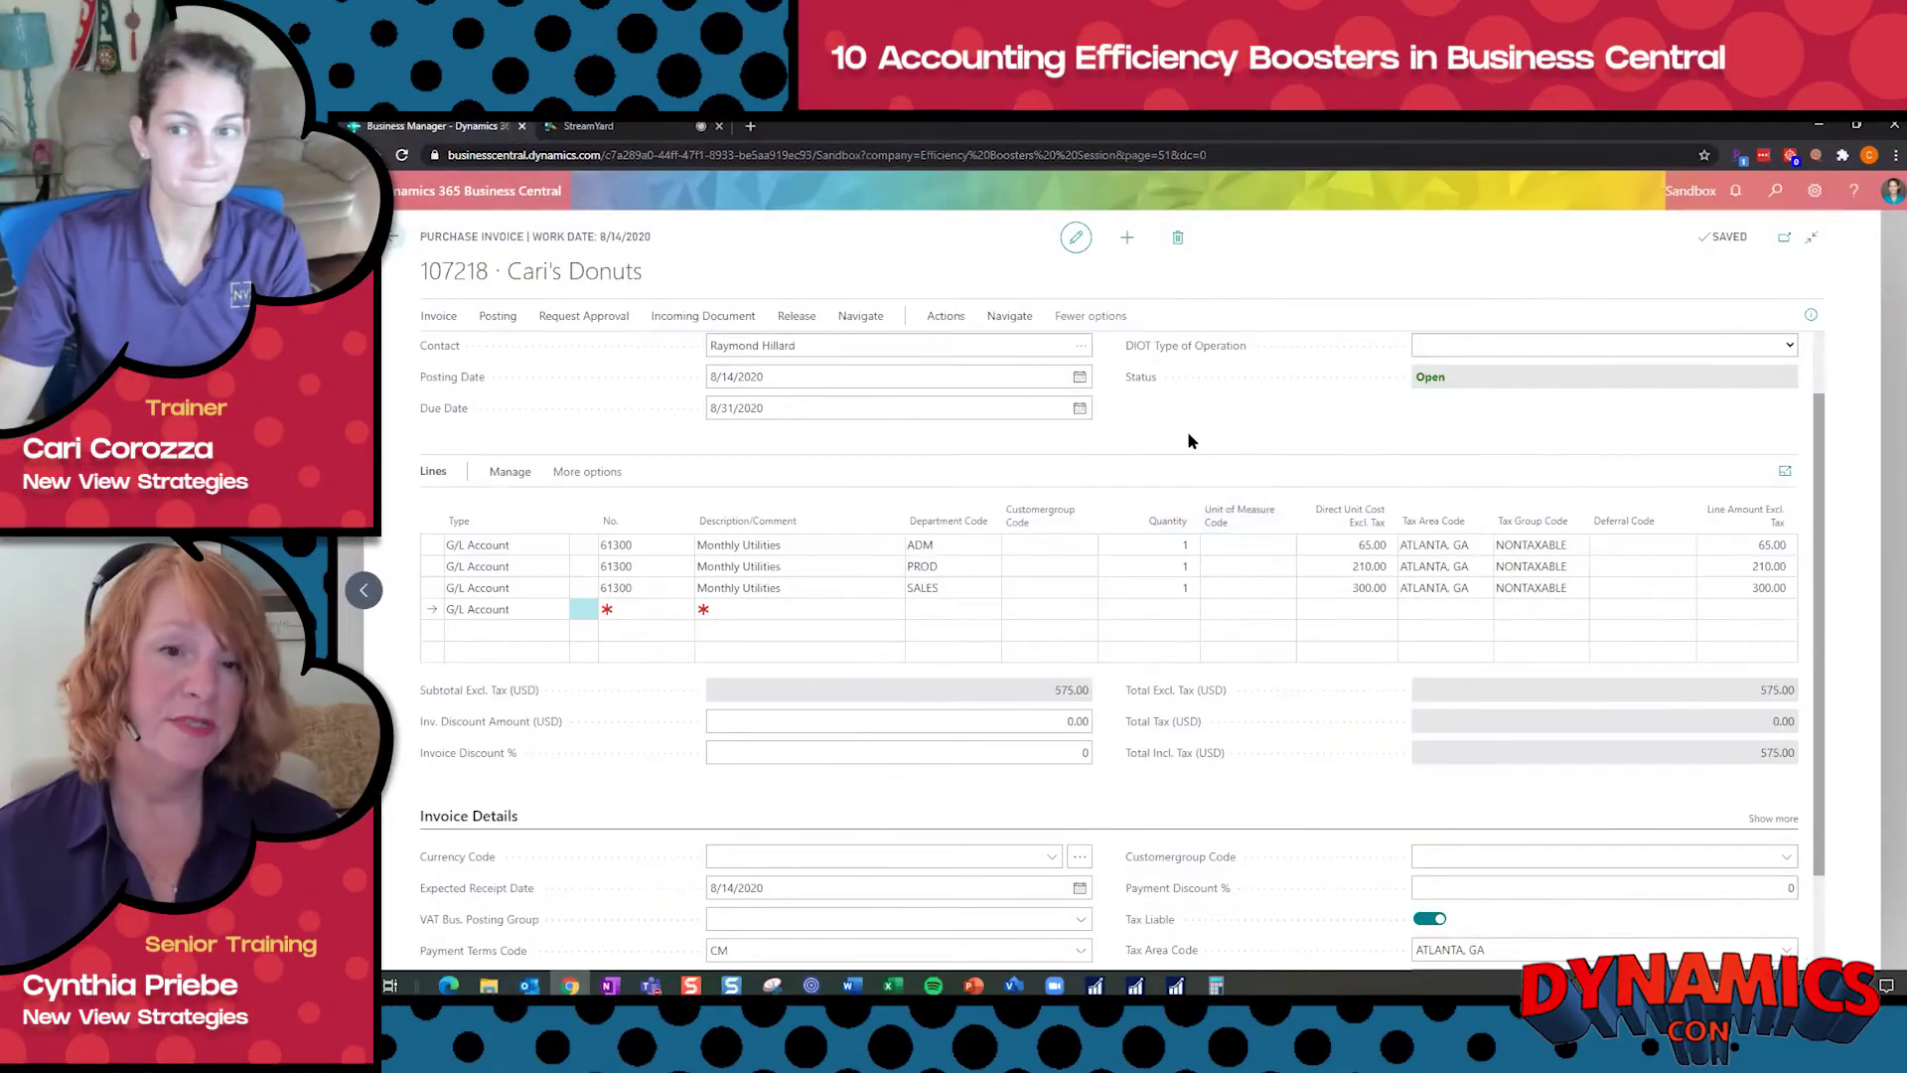
{"action": "mouse_move", "coordinate": [1138, 455]}
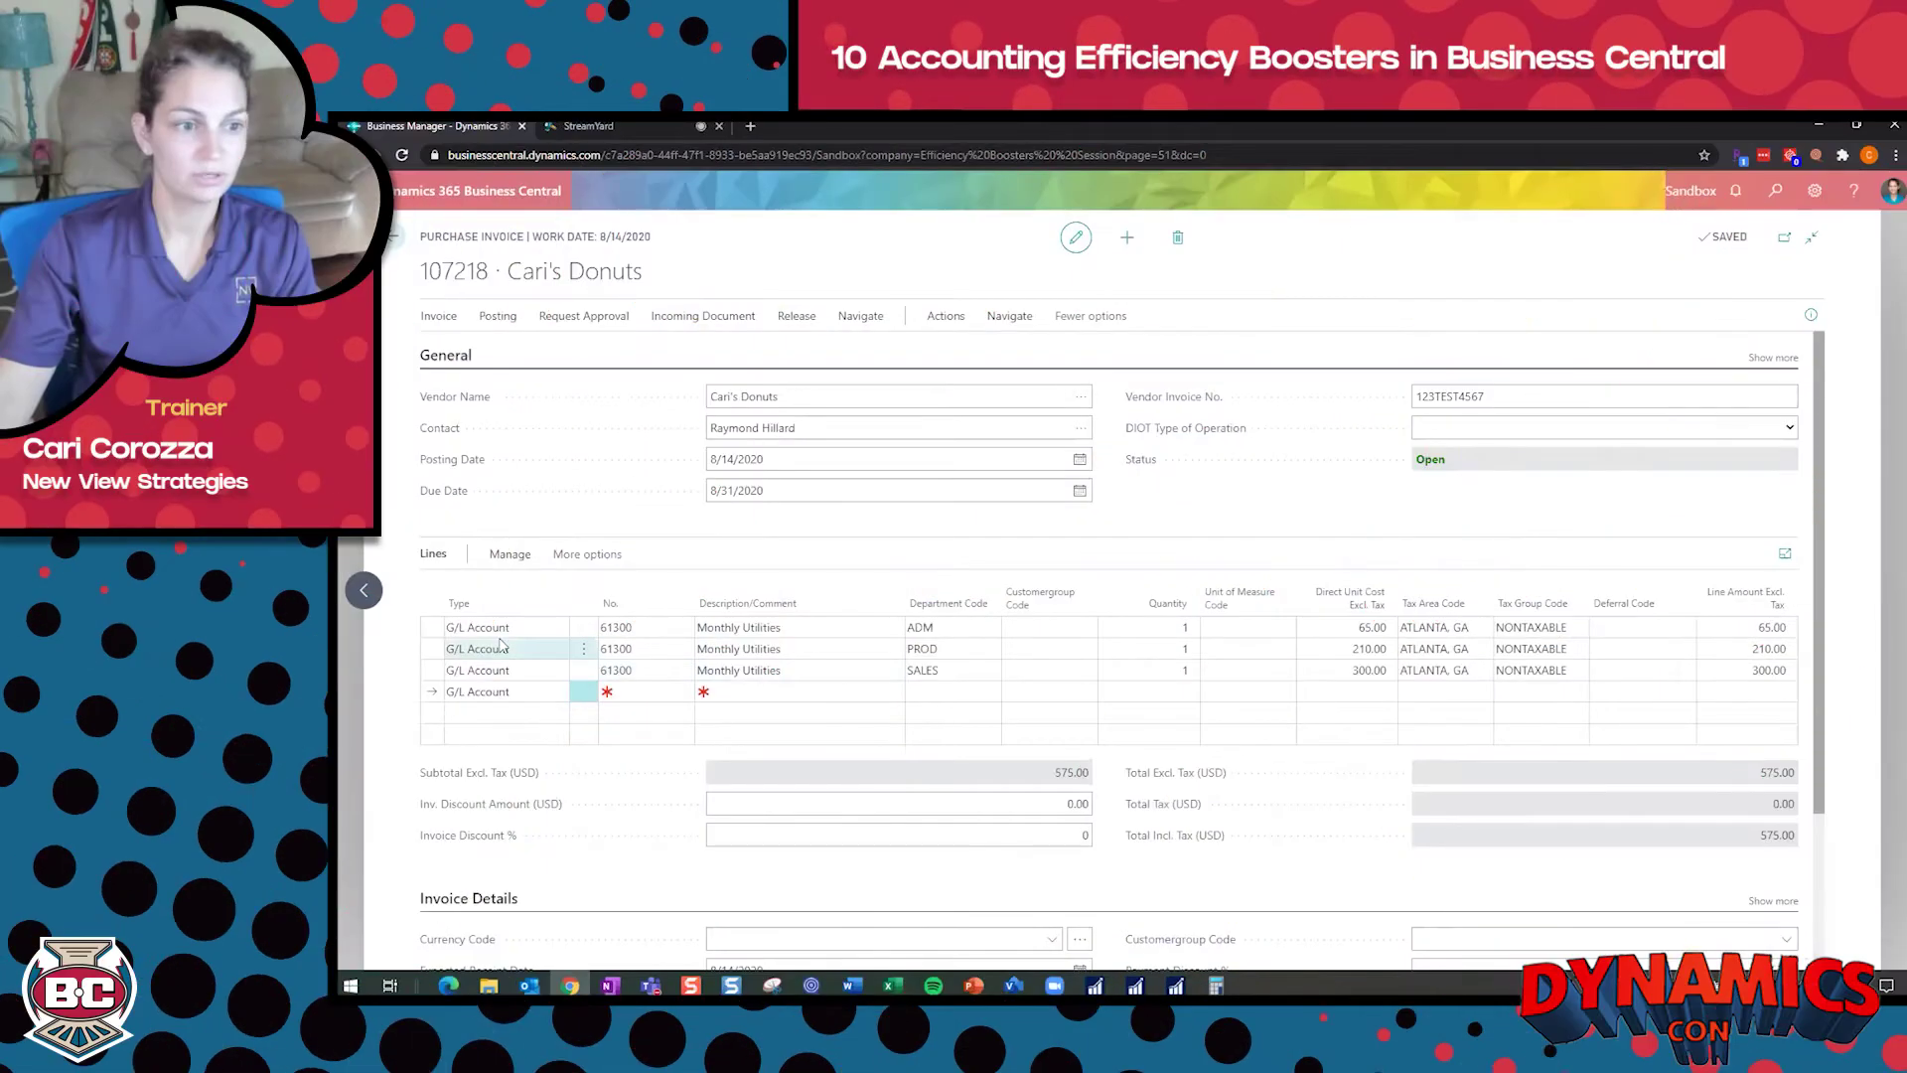
- Delete the three Monthly Utilities lines for ADM, PROD and SALES from the purchase invoice
{"action": "left_click", "coordinate": [434, 632]}
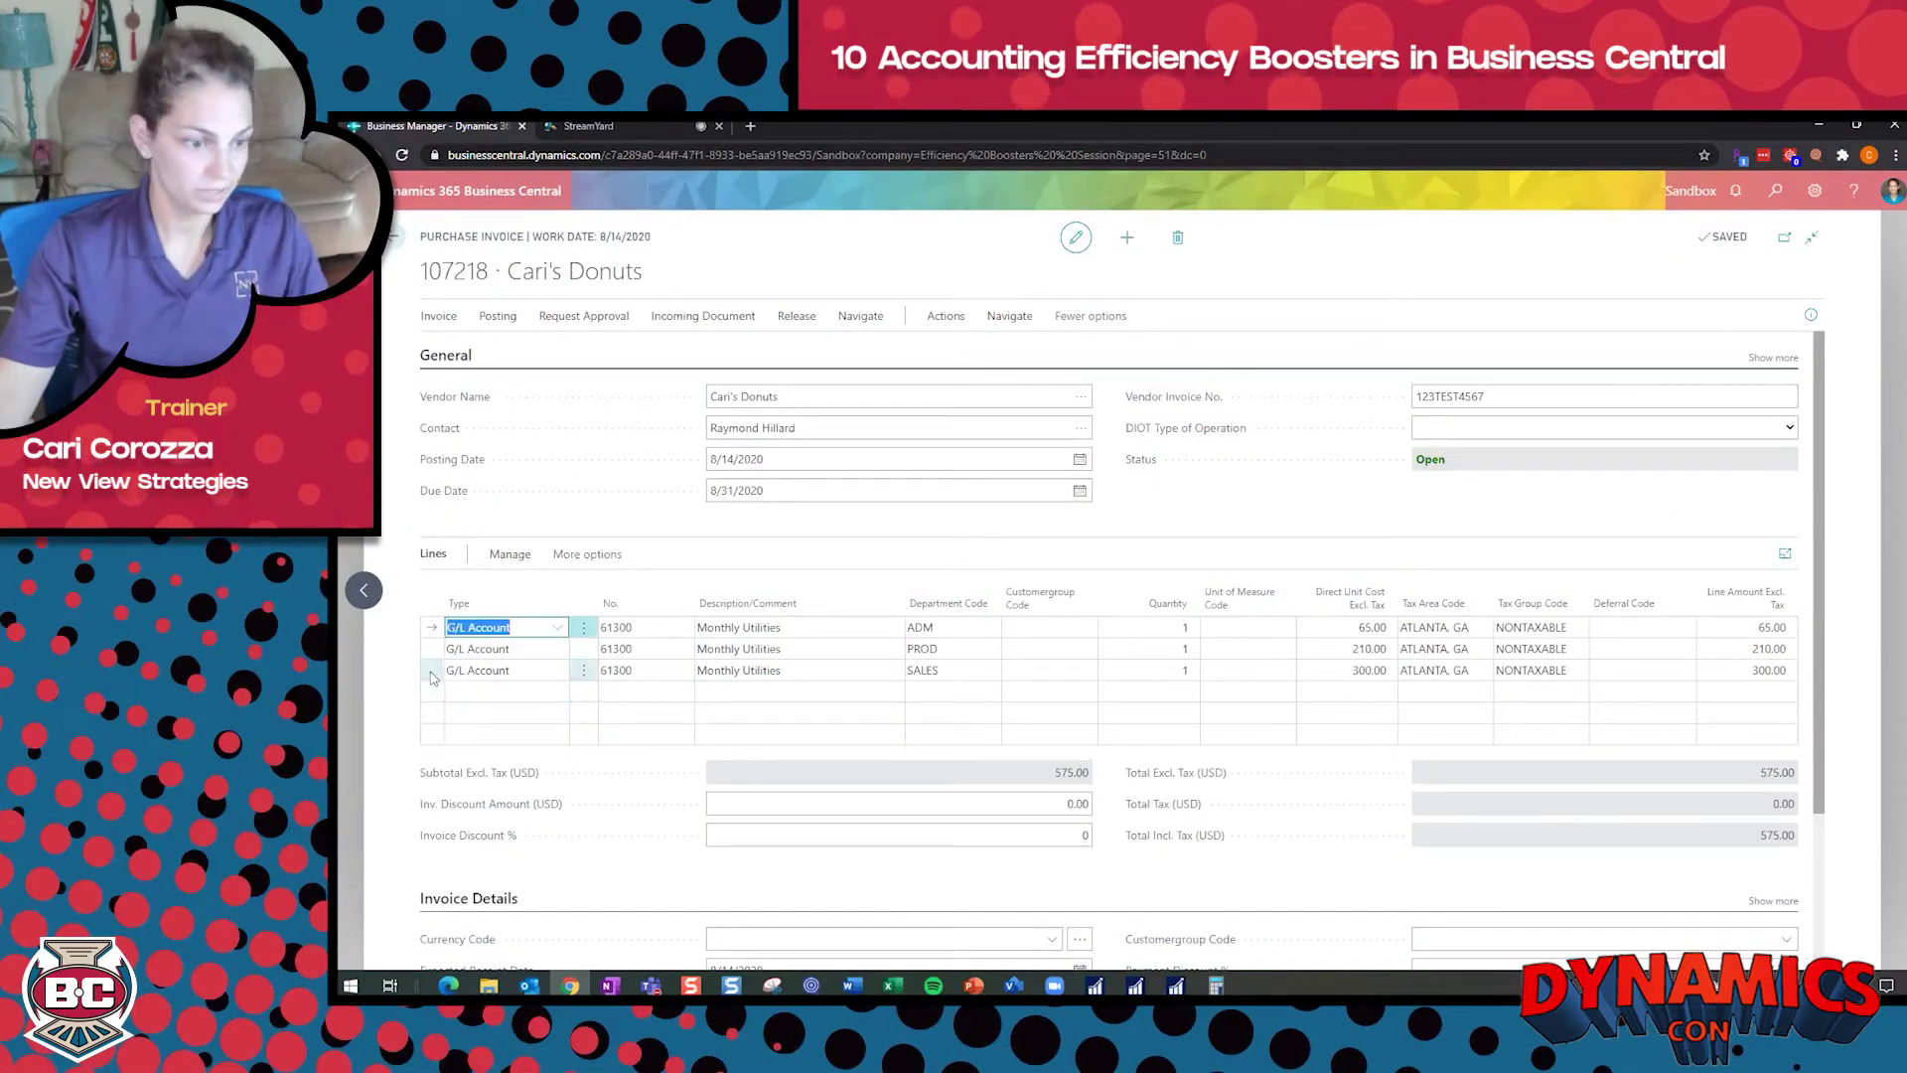
{"action": "left_click", "coordinate": [434, 674], "text": "shift"}
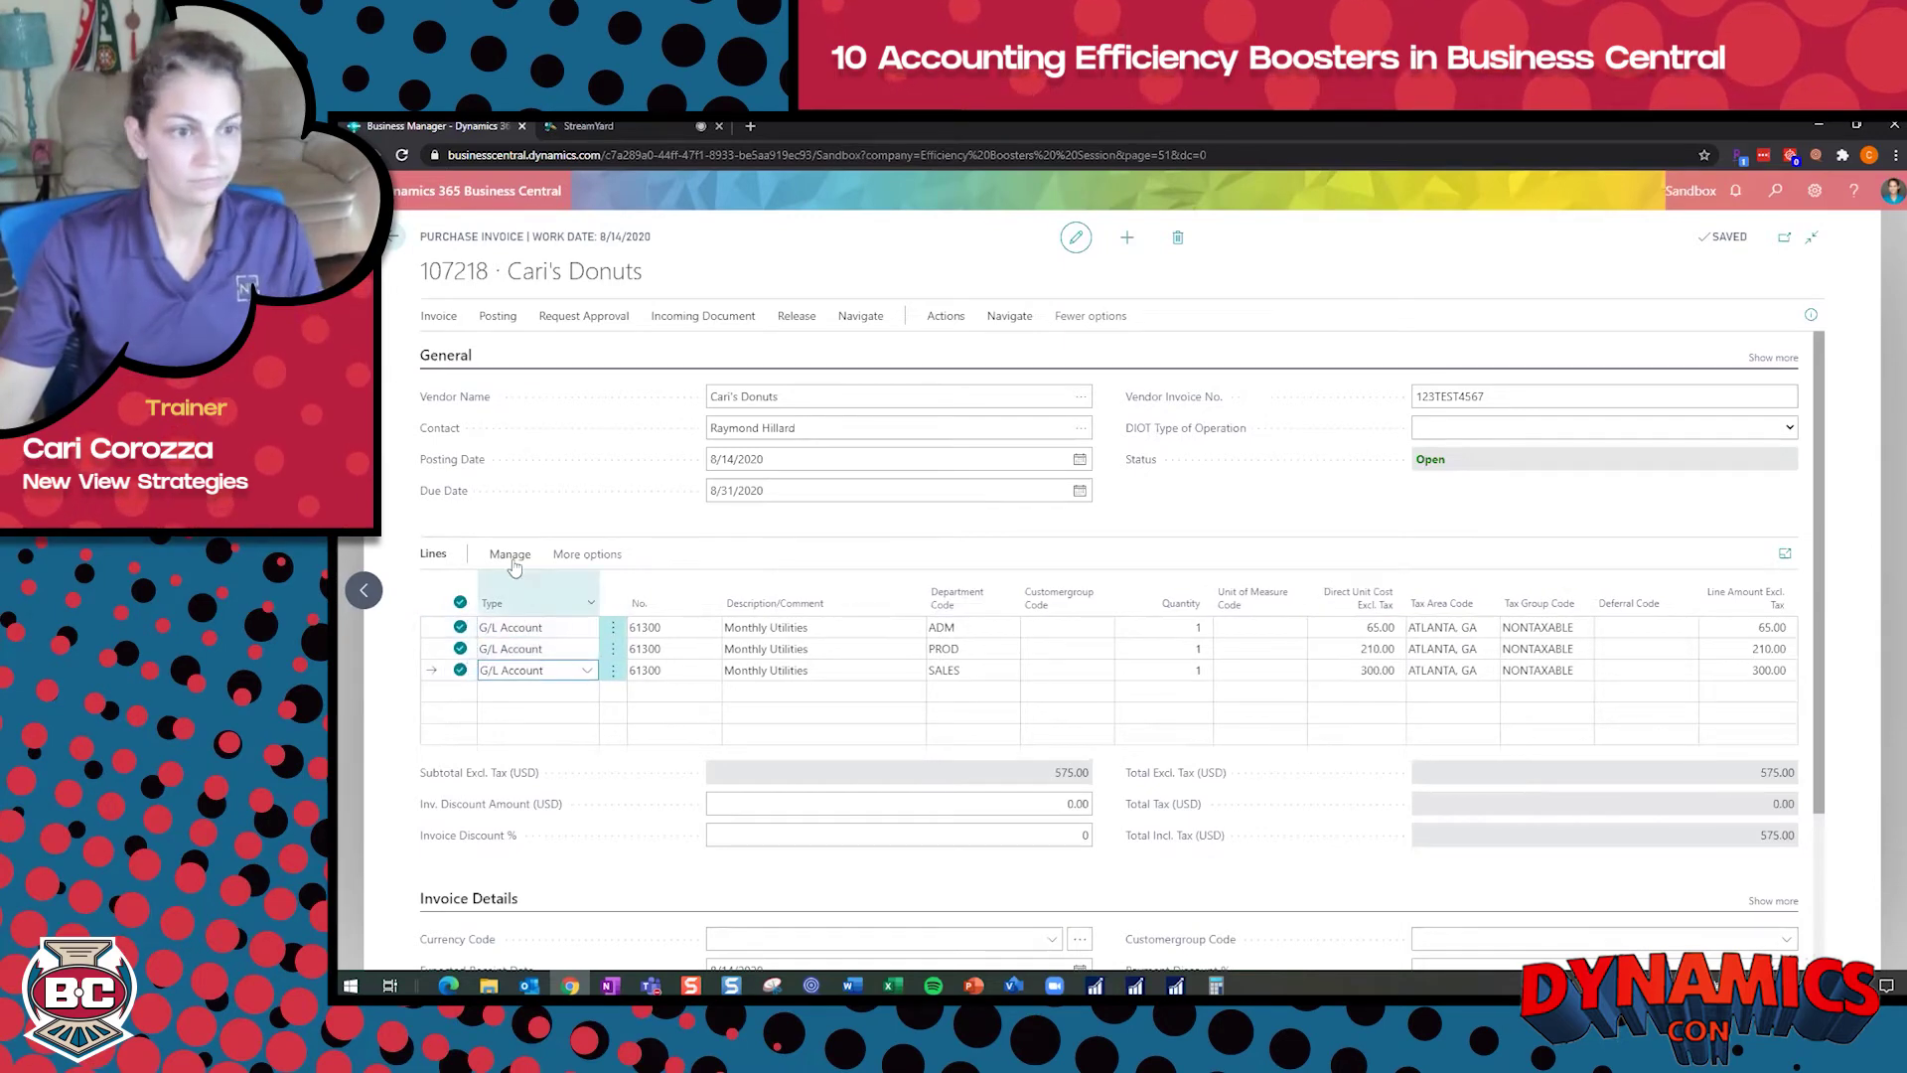
{"action": "left_click", "coordinate": [510, 558]}
{"action": "left_click", "coordinate": [542, 590]}
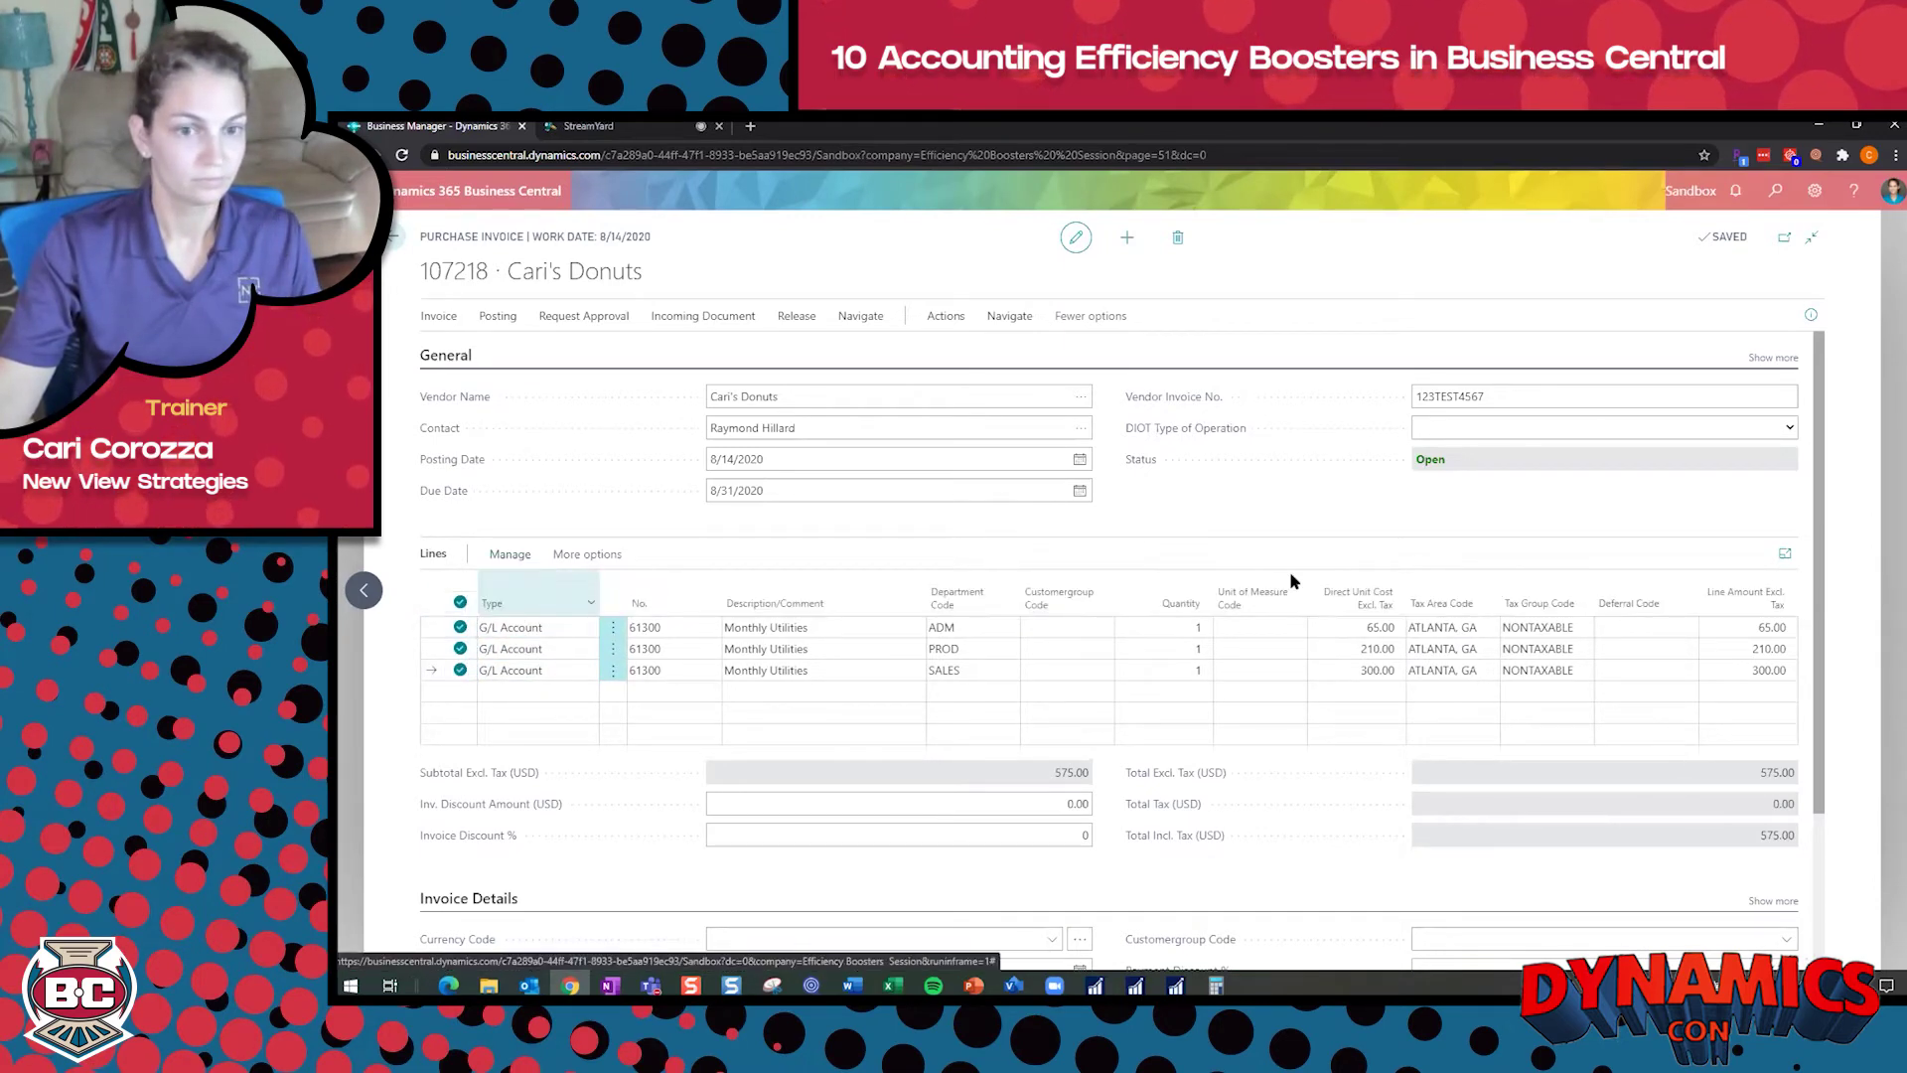
{"action": "left_click", "coordinate": [1195, 626]}
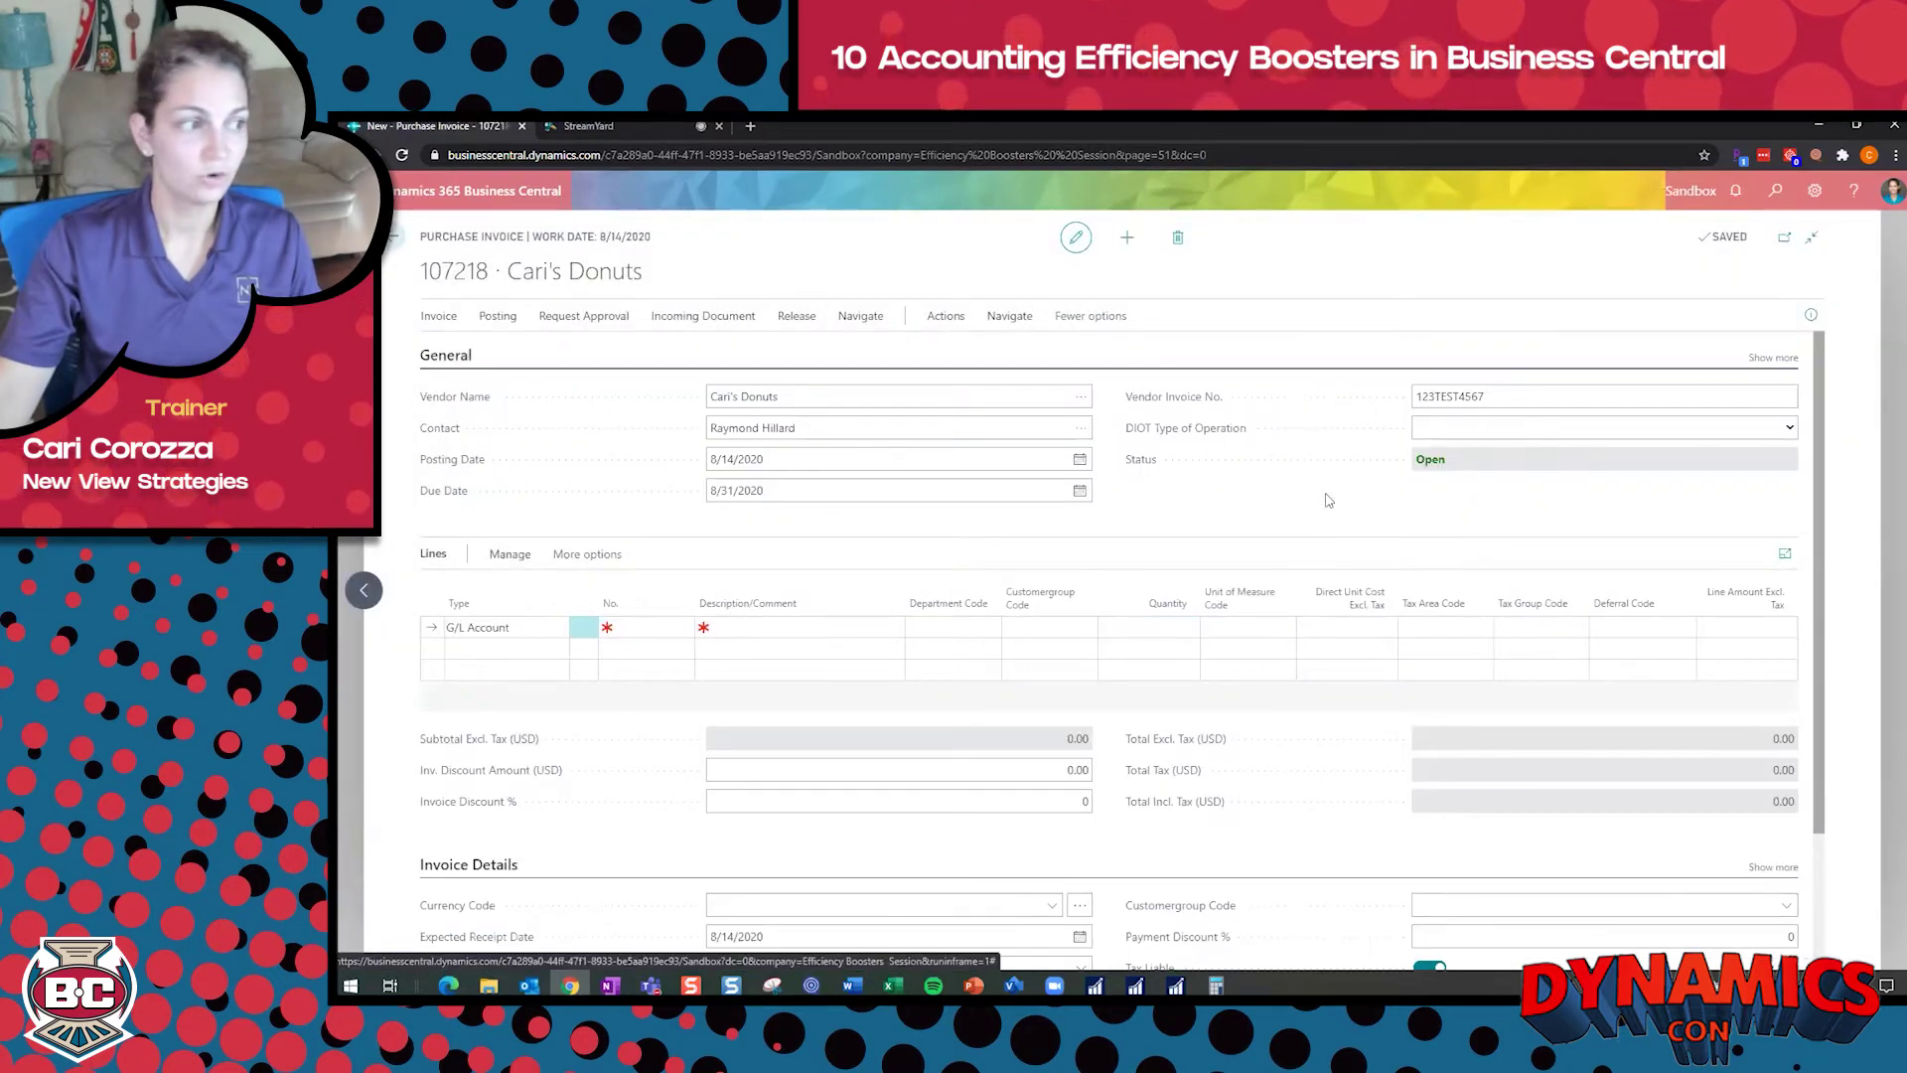
- Find the Deferral Templates page by searching "def temp" and open the INSURANCE template's card
{"action": "key", "text": "alt+Tab"}
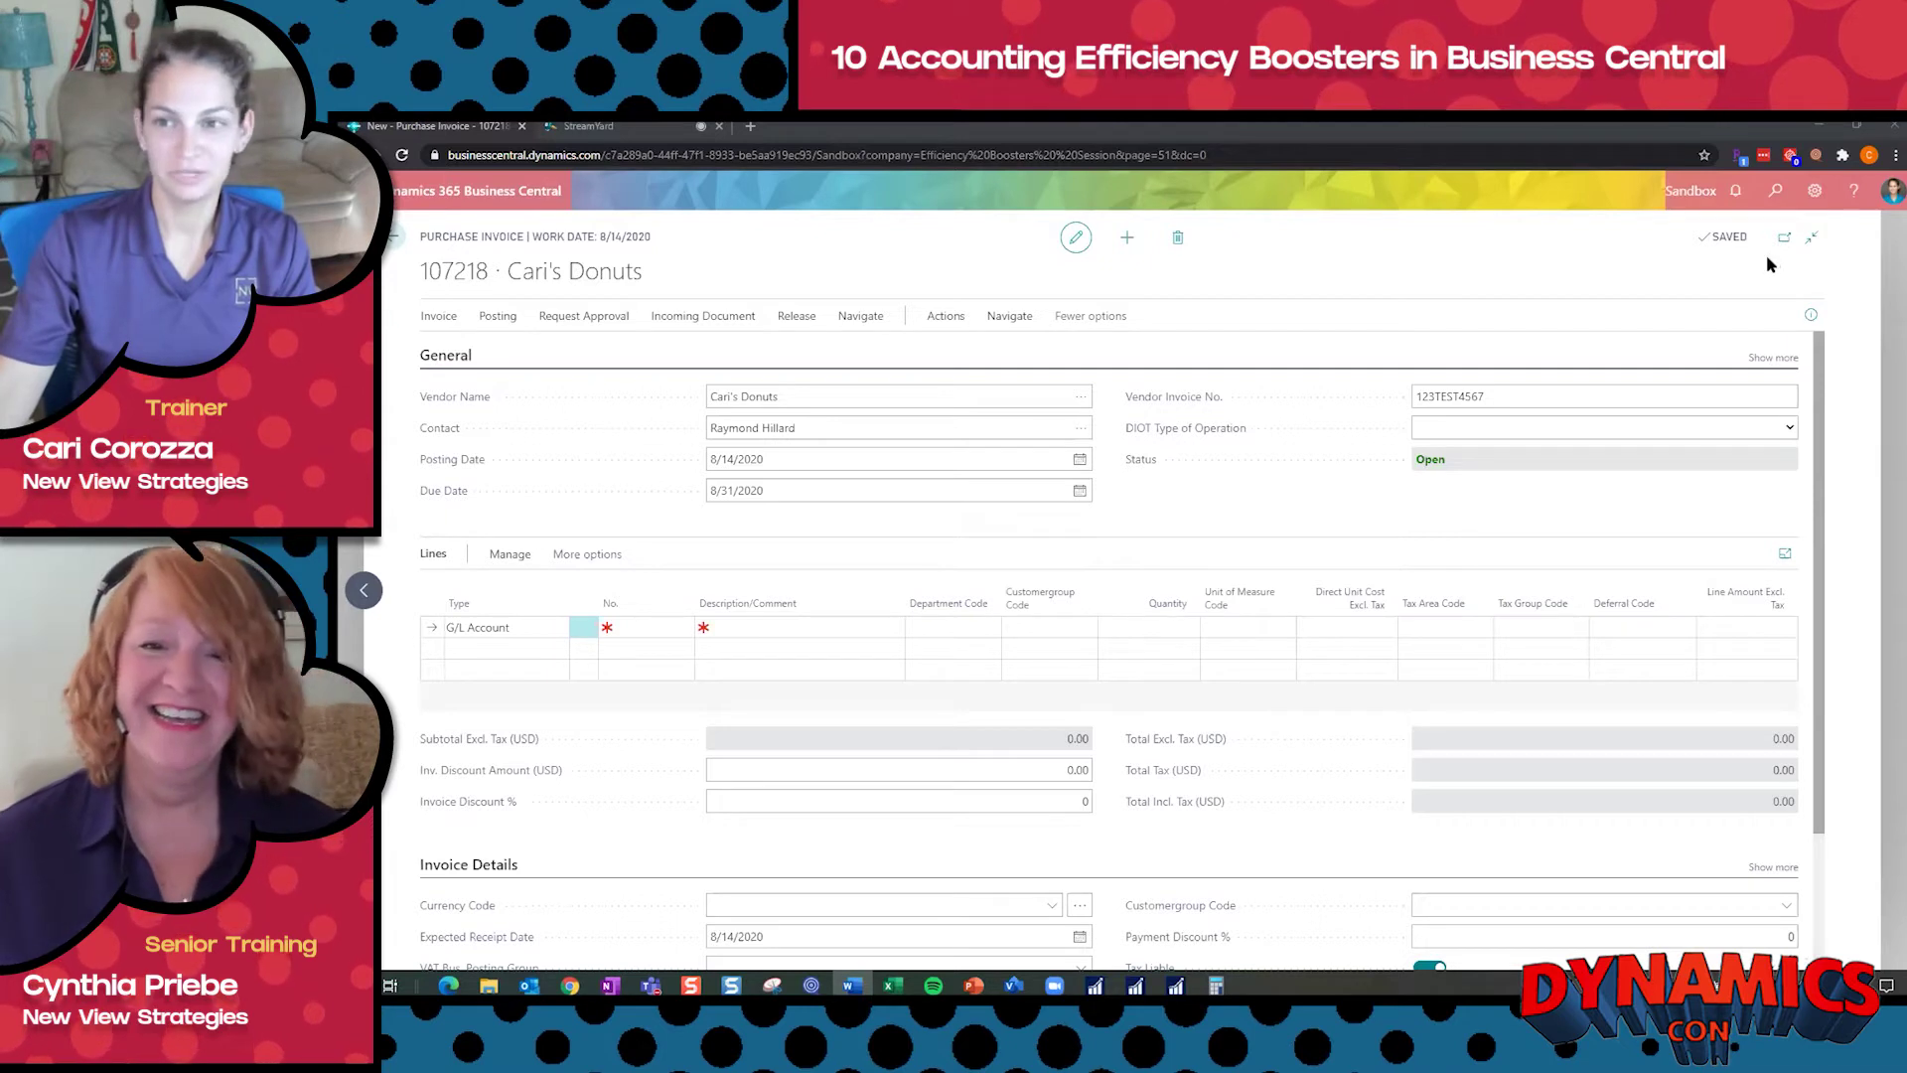
{"action": "left_click", "coordinate": [1815, 191]}
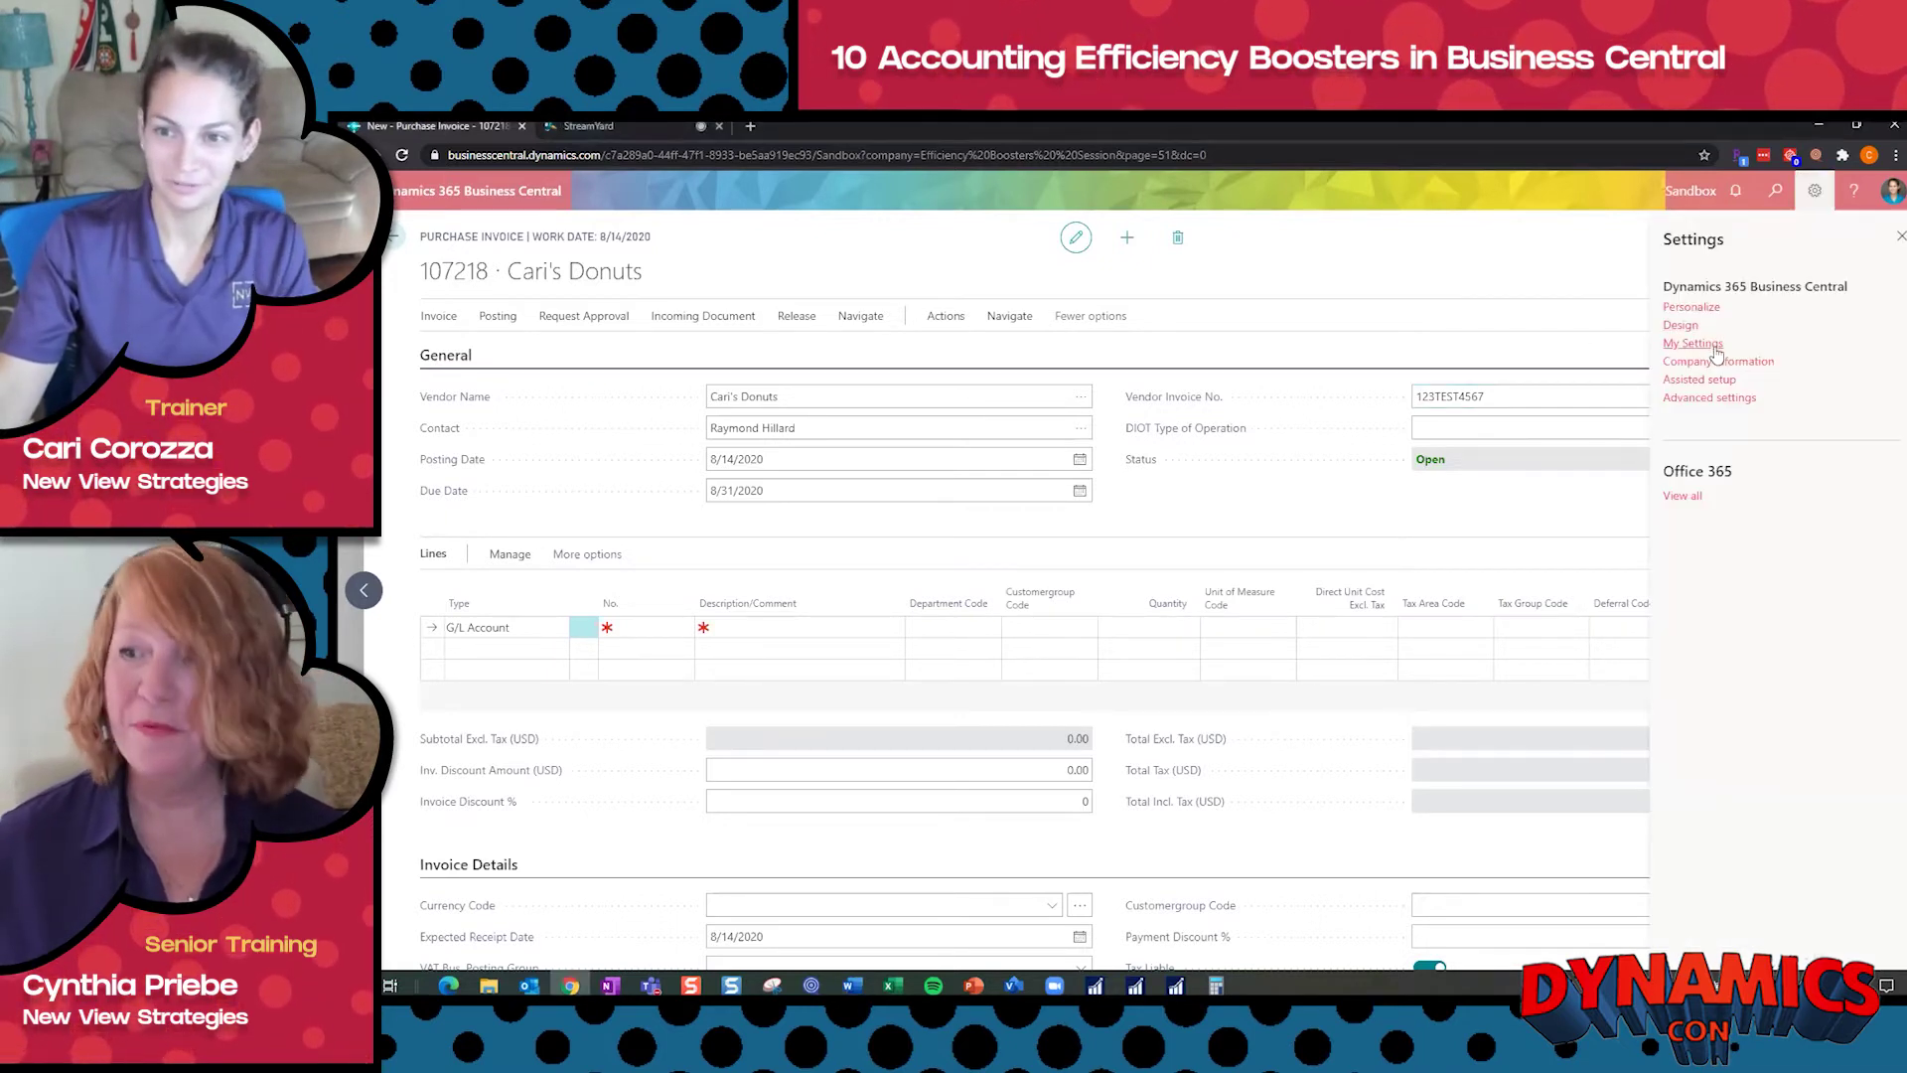
{"action": "left_click", "coordinate": [1775, 190]}
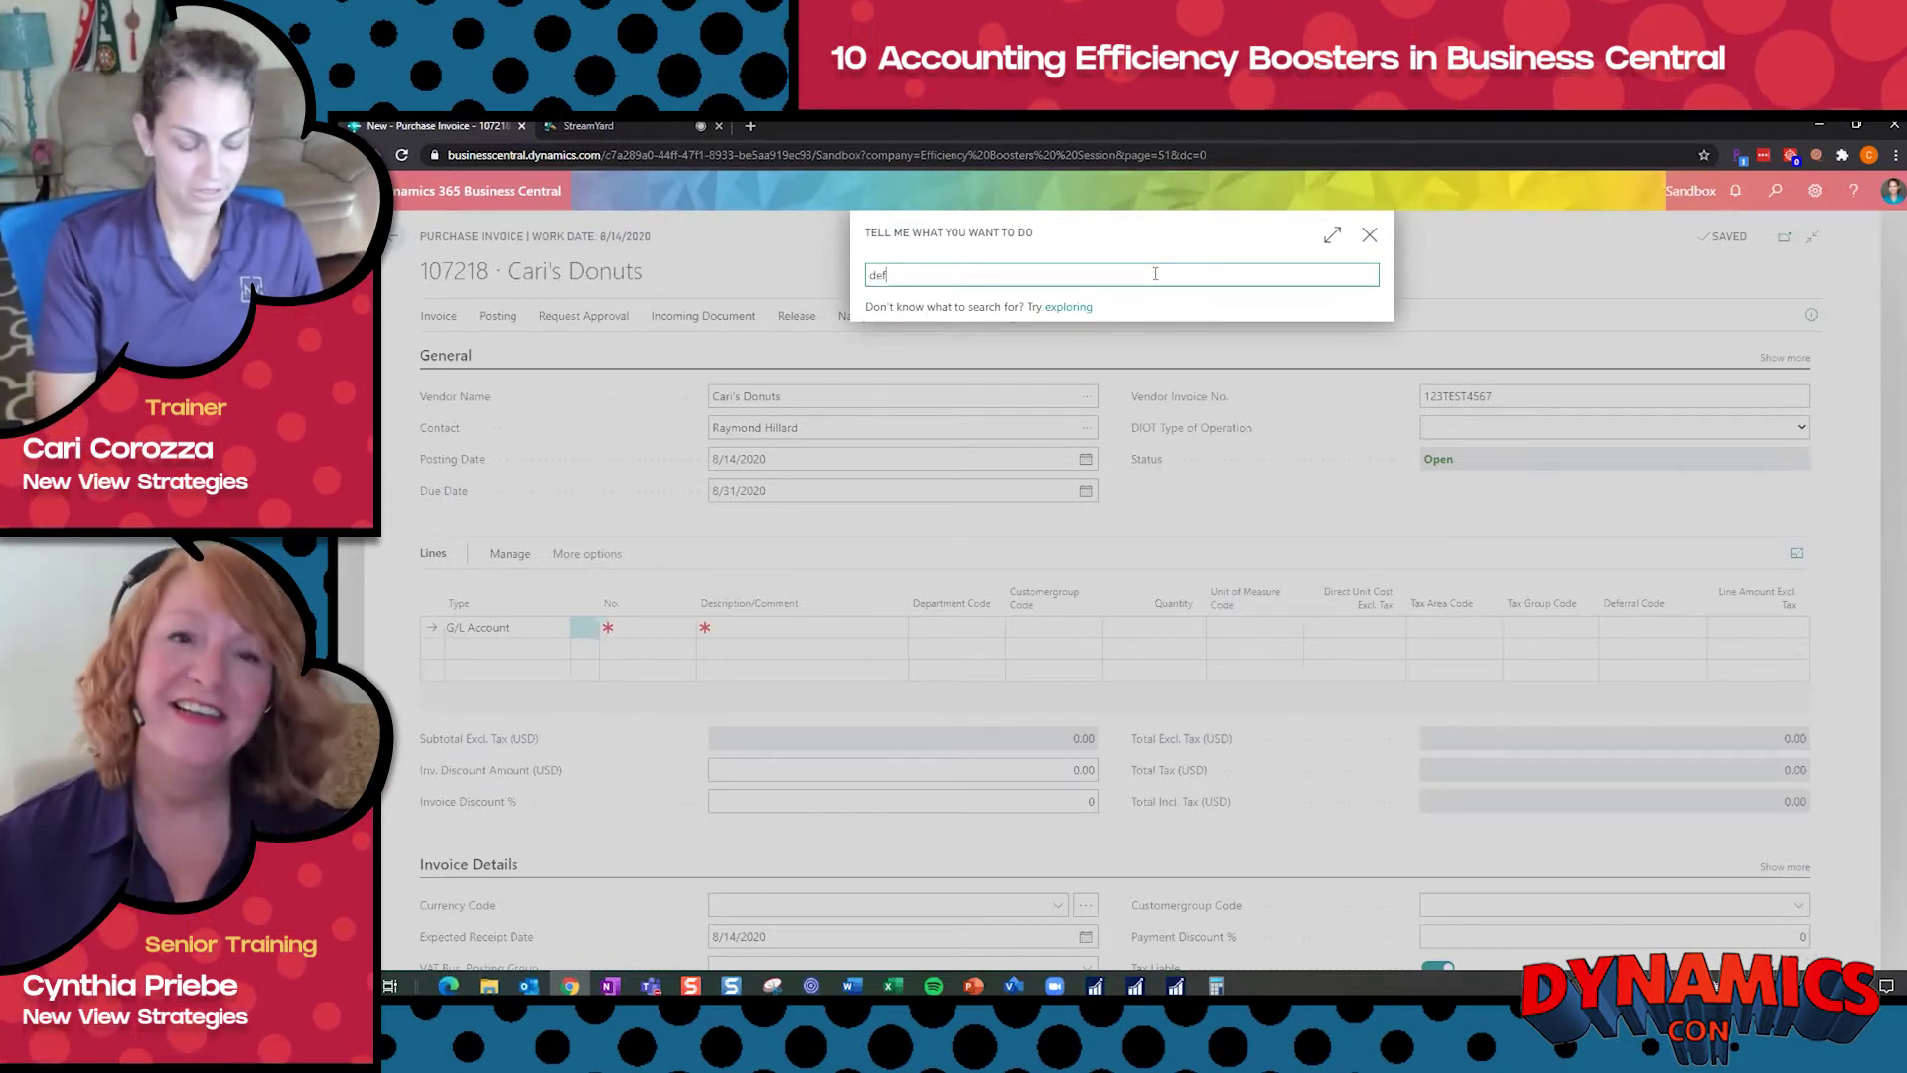
{"action": "type", "text": "temp"}
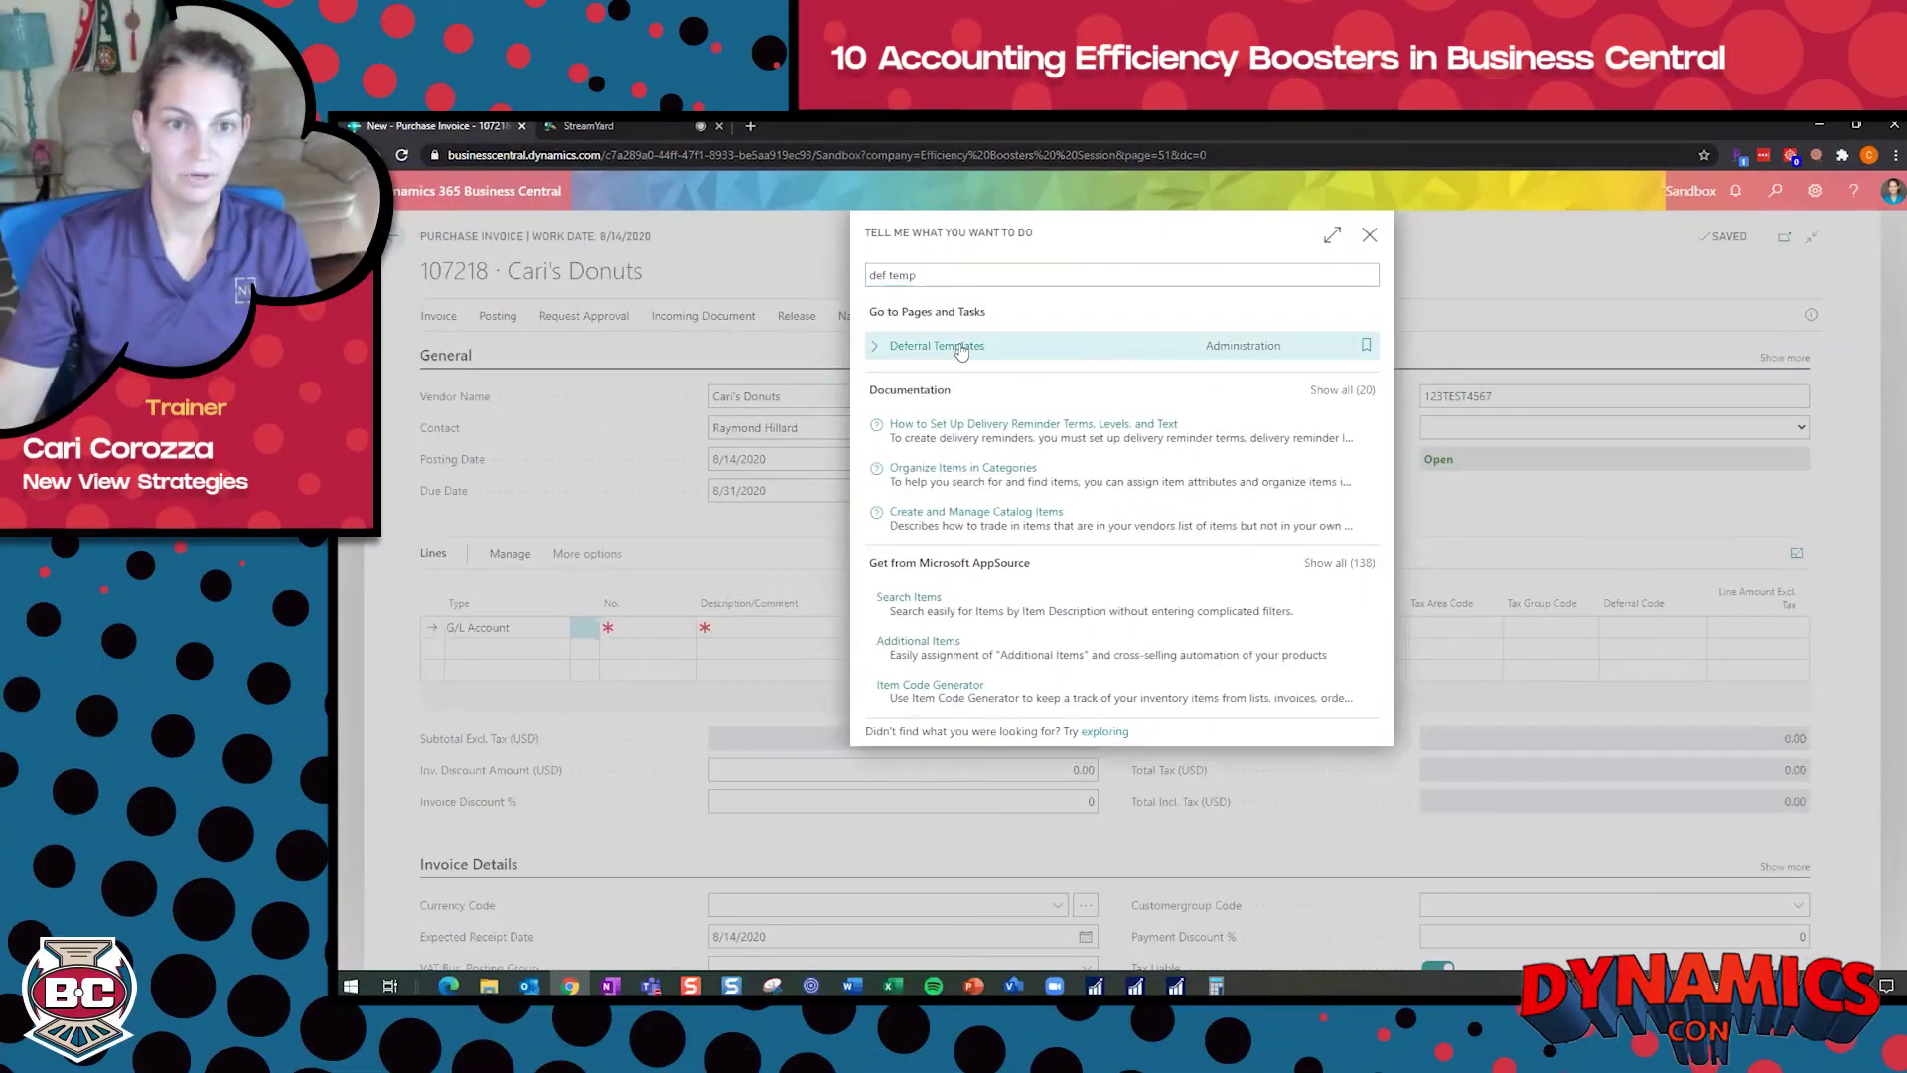
{"action": "left_click", "coordinate": [961, 350]}
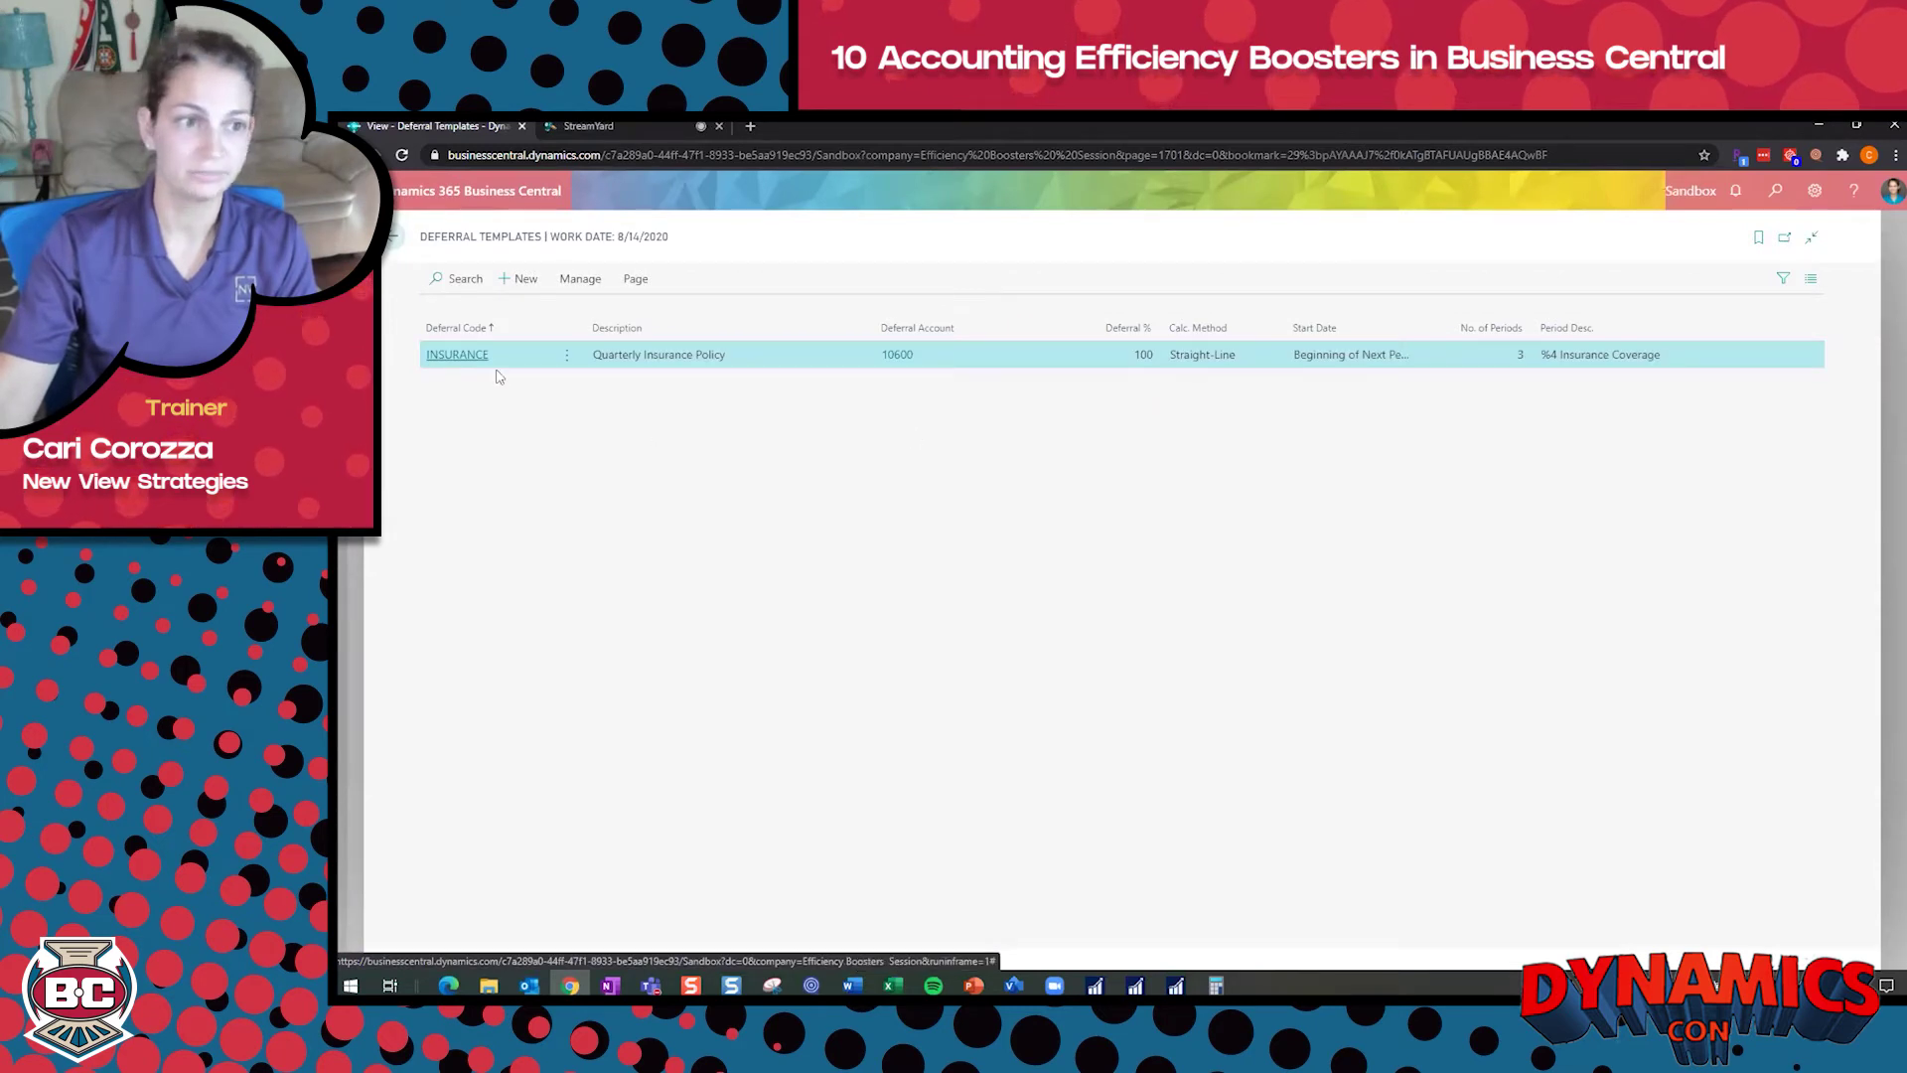
{"action": "left_click", "coordinate": [463, 356]}
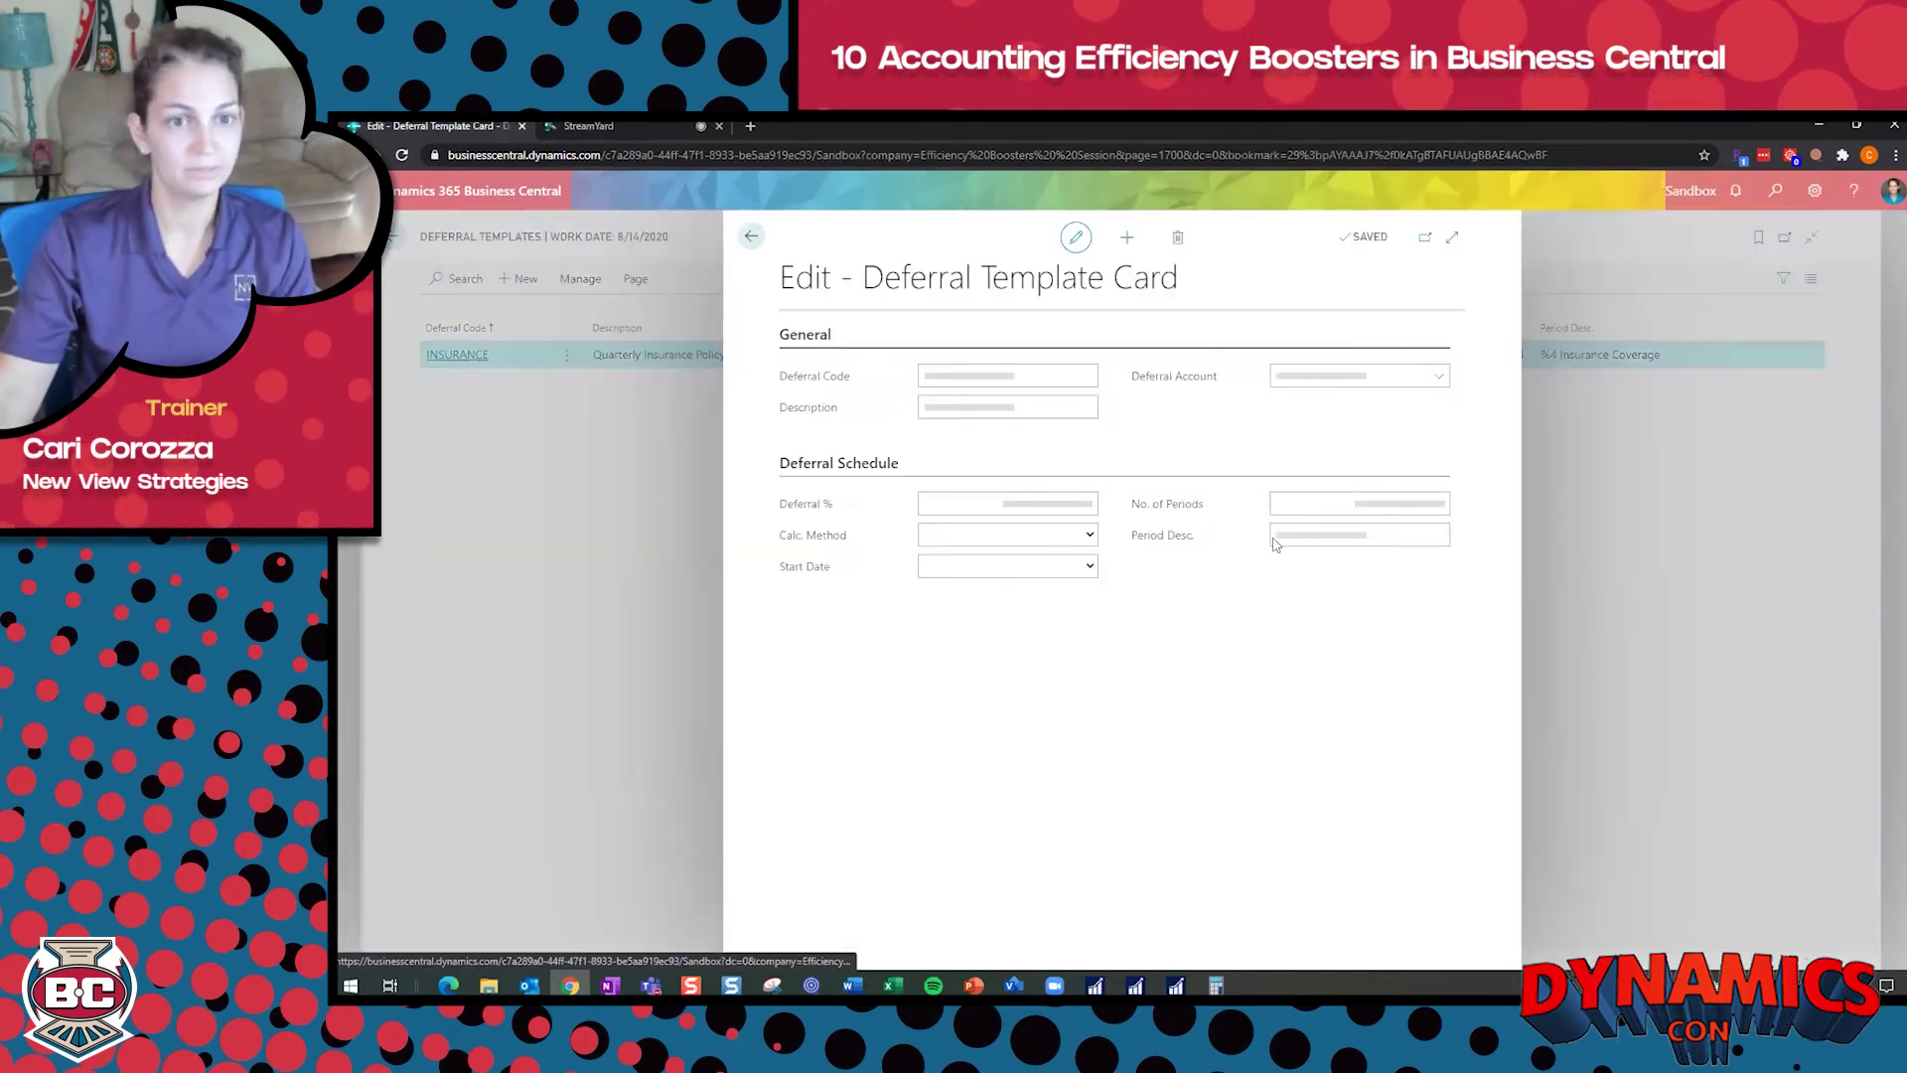
- Review the INSURANCE template's description and look up its deferral account in the G/L account list
{"action": "left_click", "coordinate": [1129, 409]}
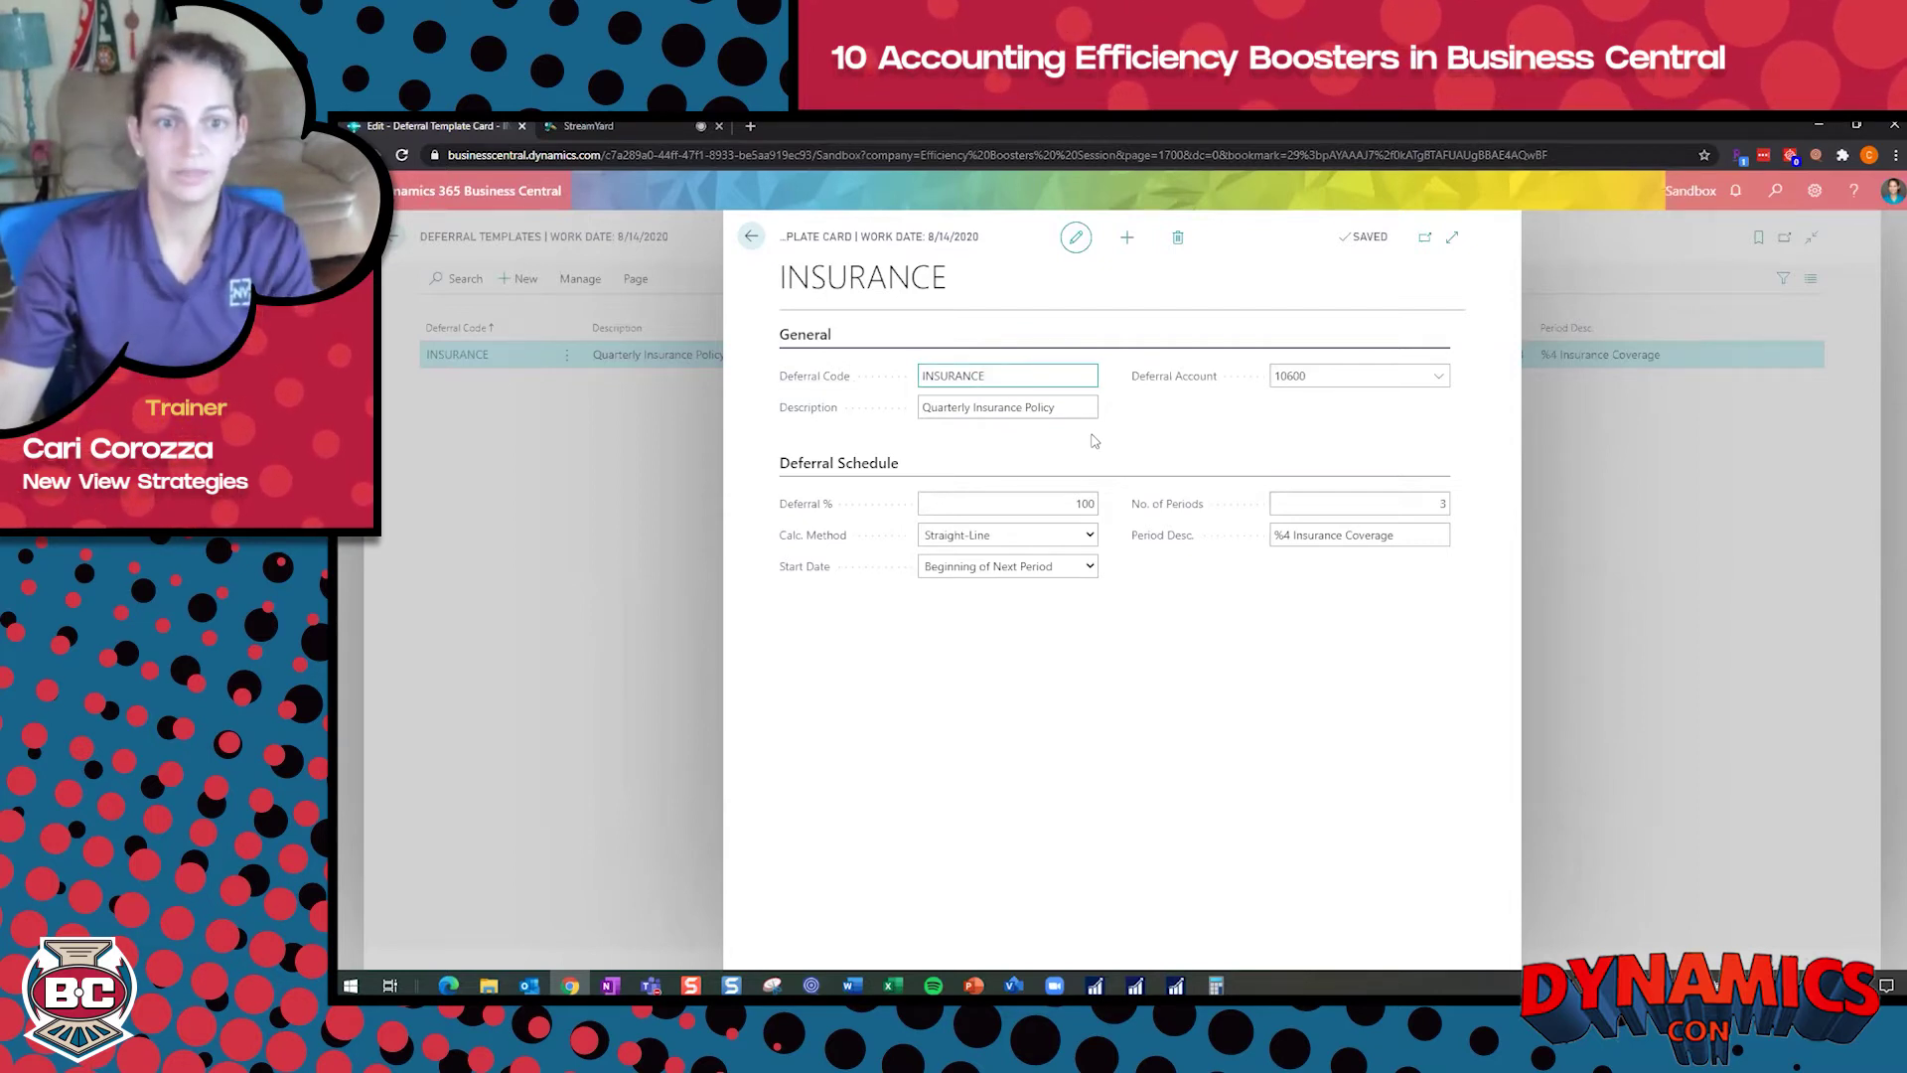
{"action": "left_click", "coordinate": [1076, 407]}
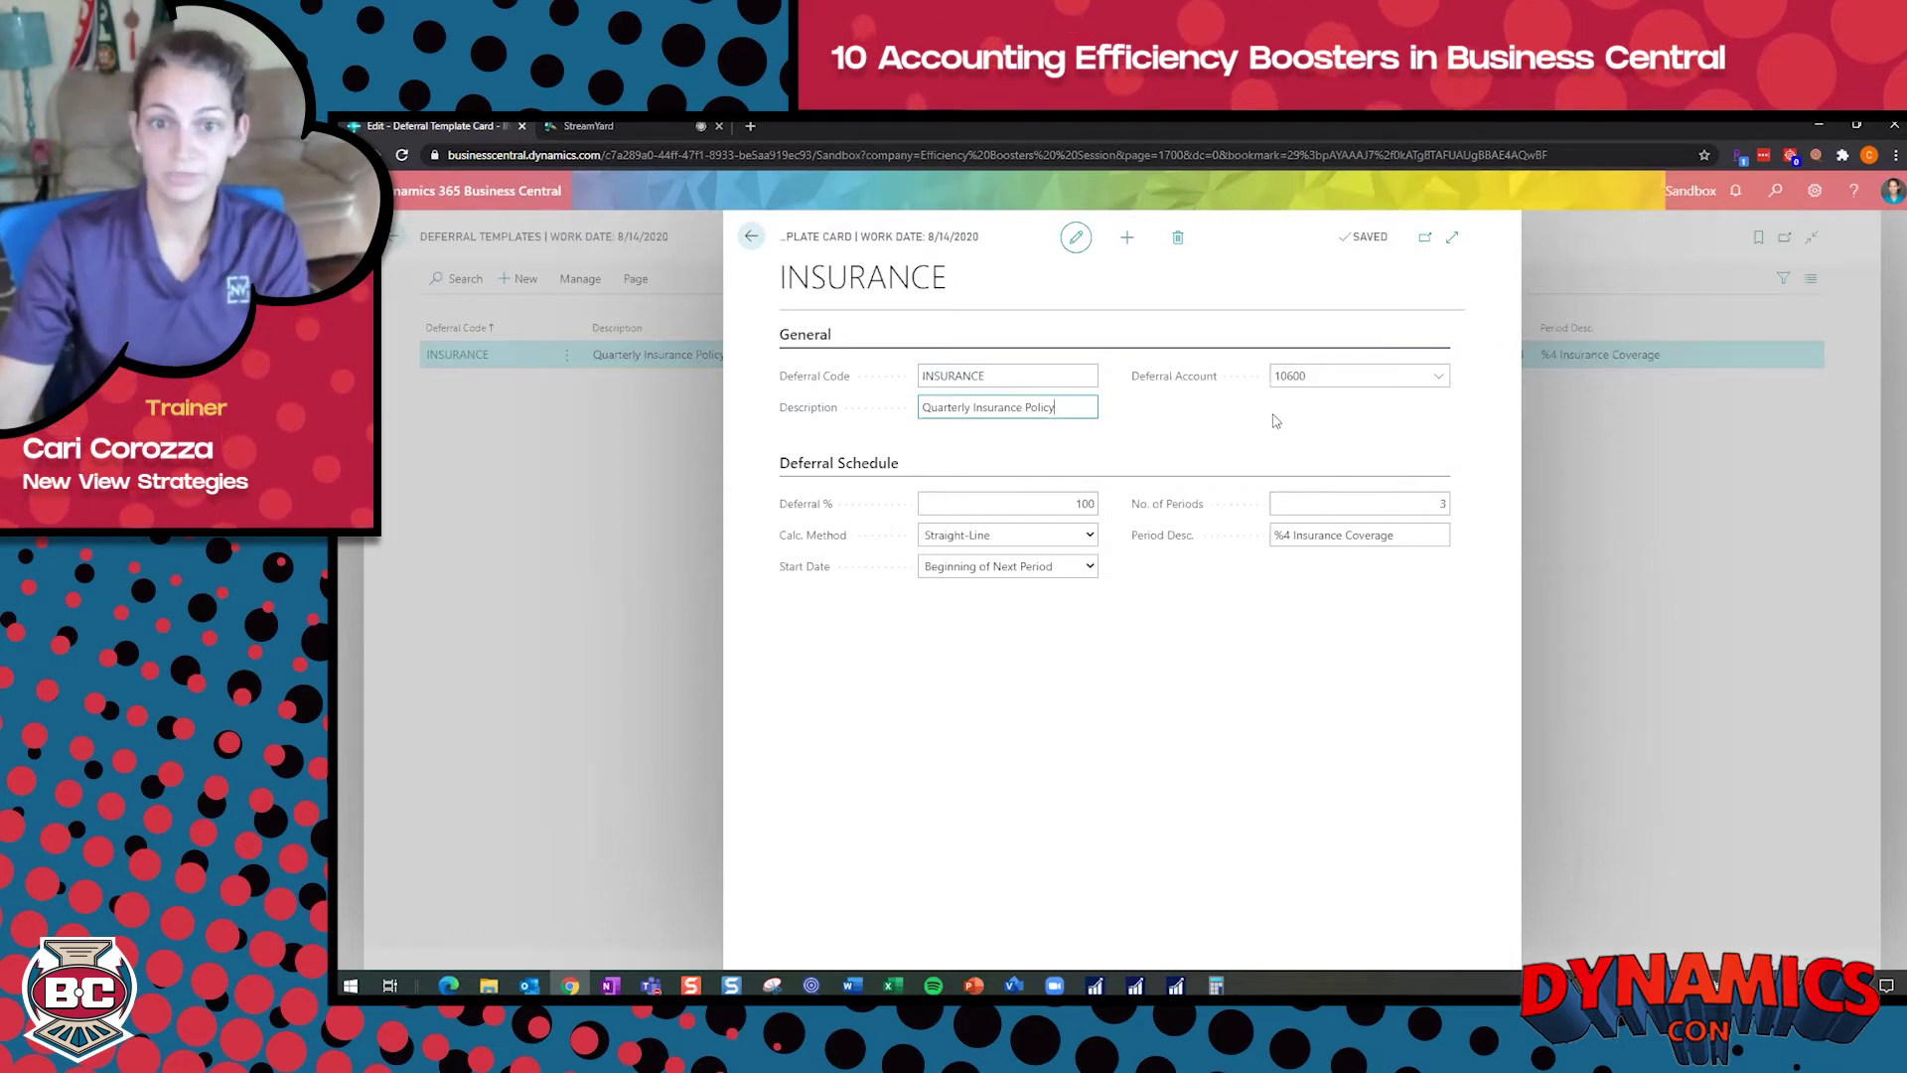
{"action": "left_click", "coordinate": [1441, 379]}
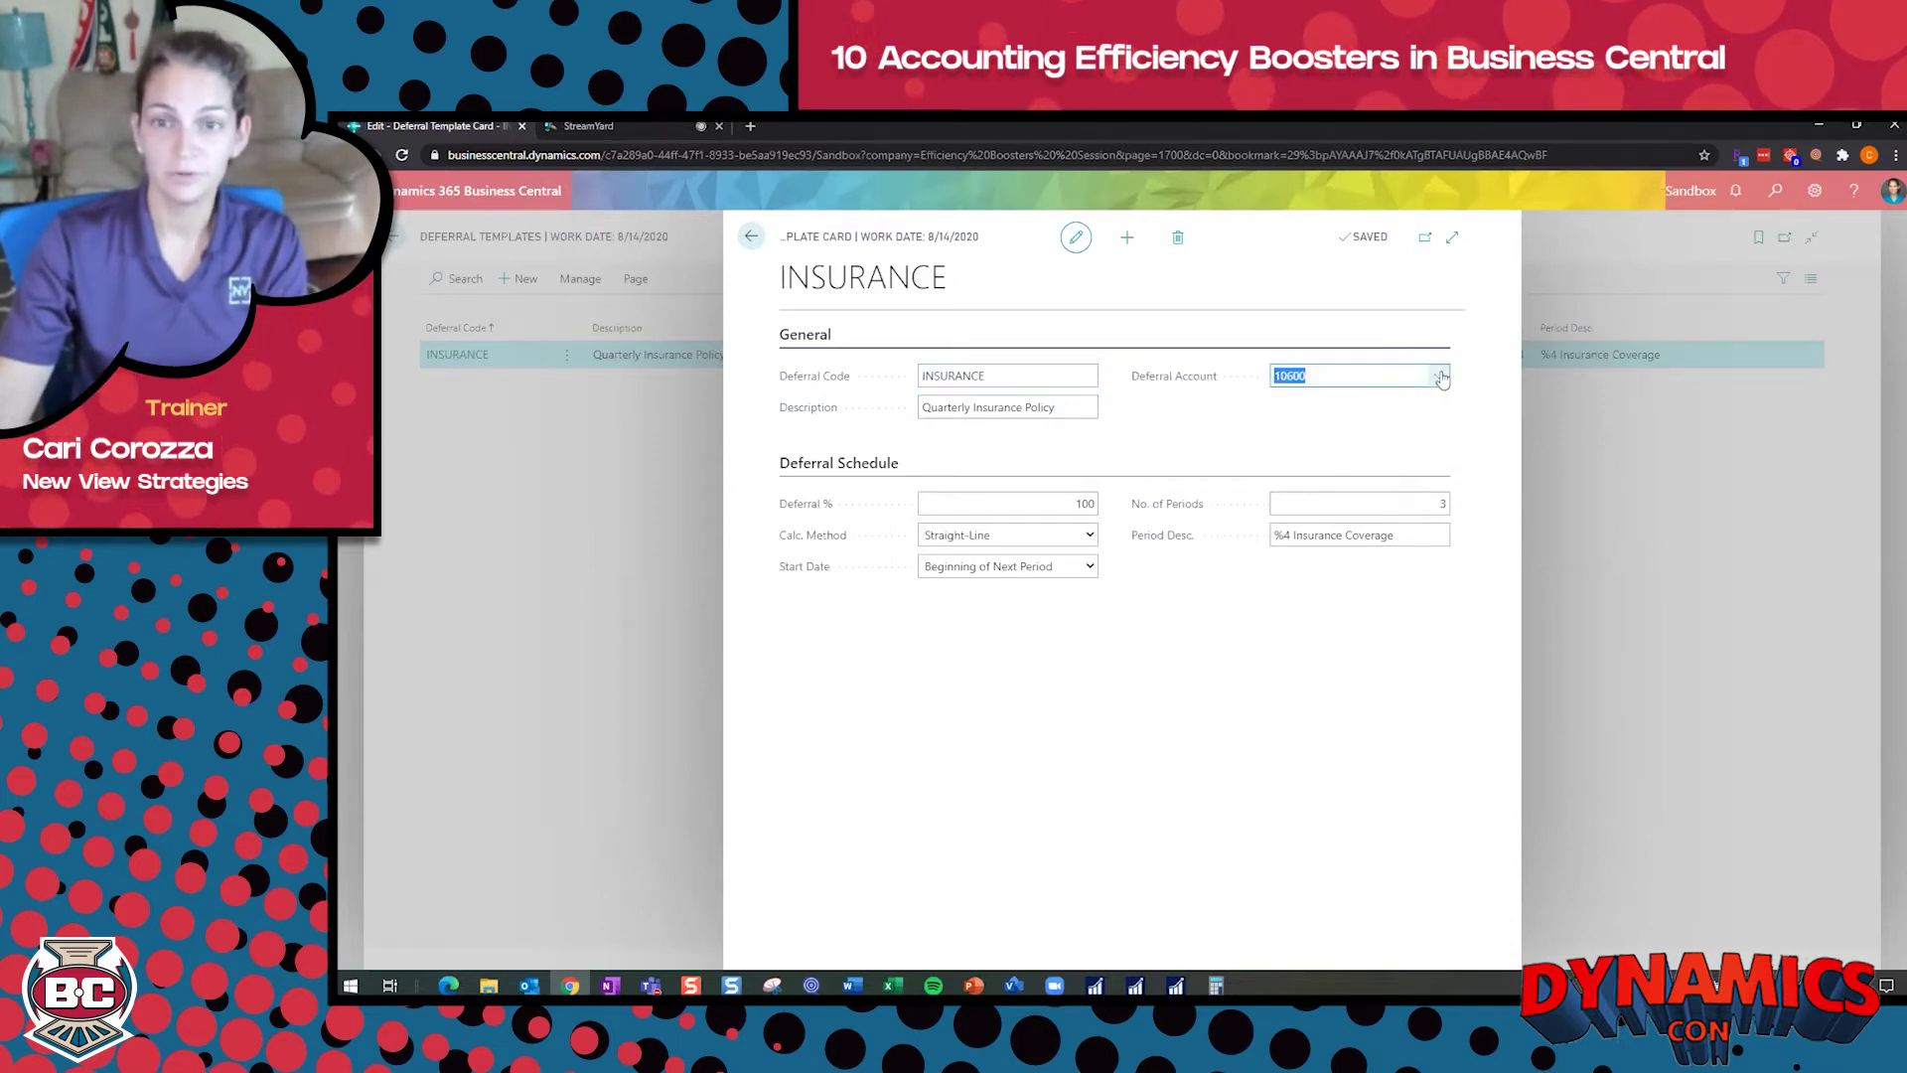
{"action": "left_click", "coordinate": [1441, 378]}
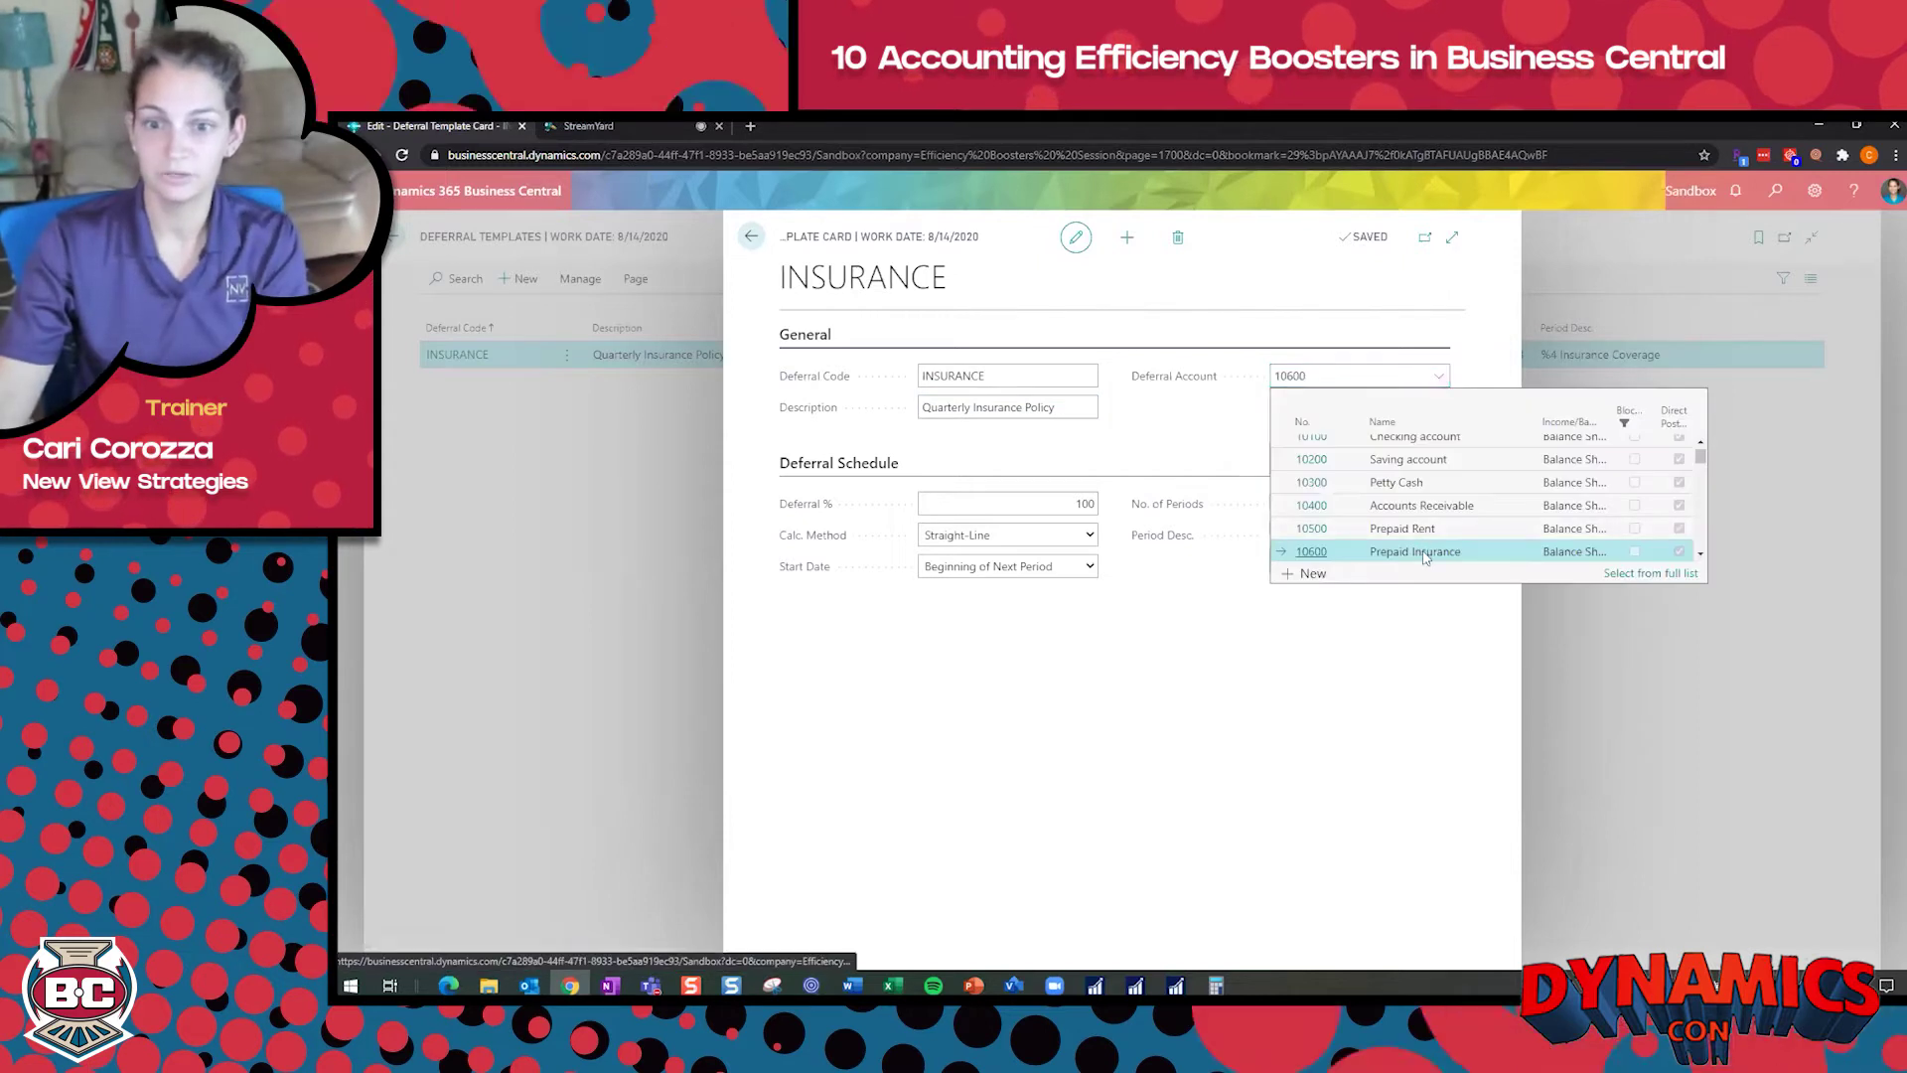
{"action": "left_click", "coordinate": [1242, 423]}
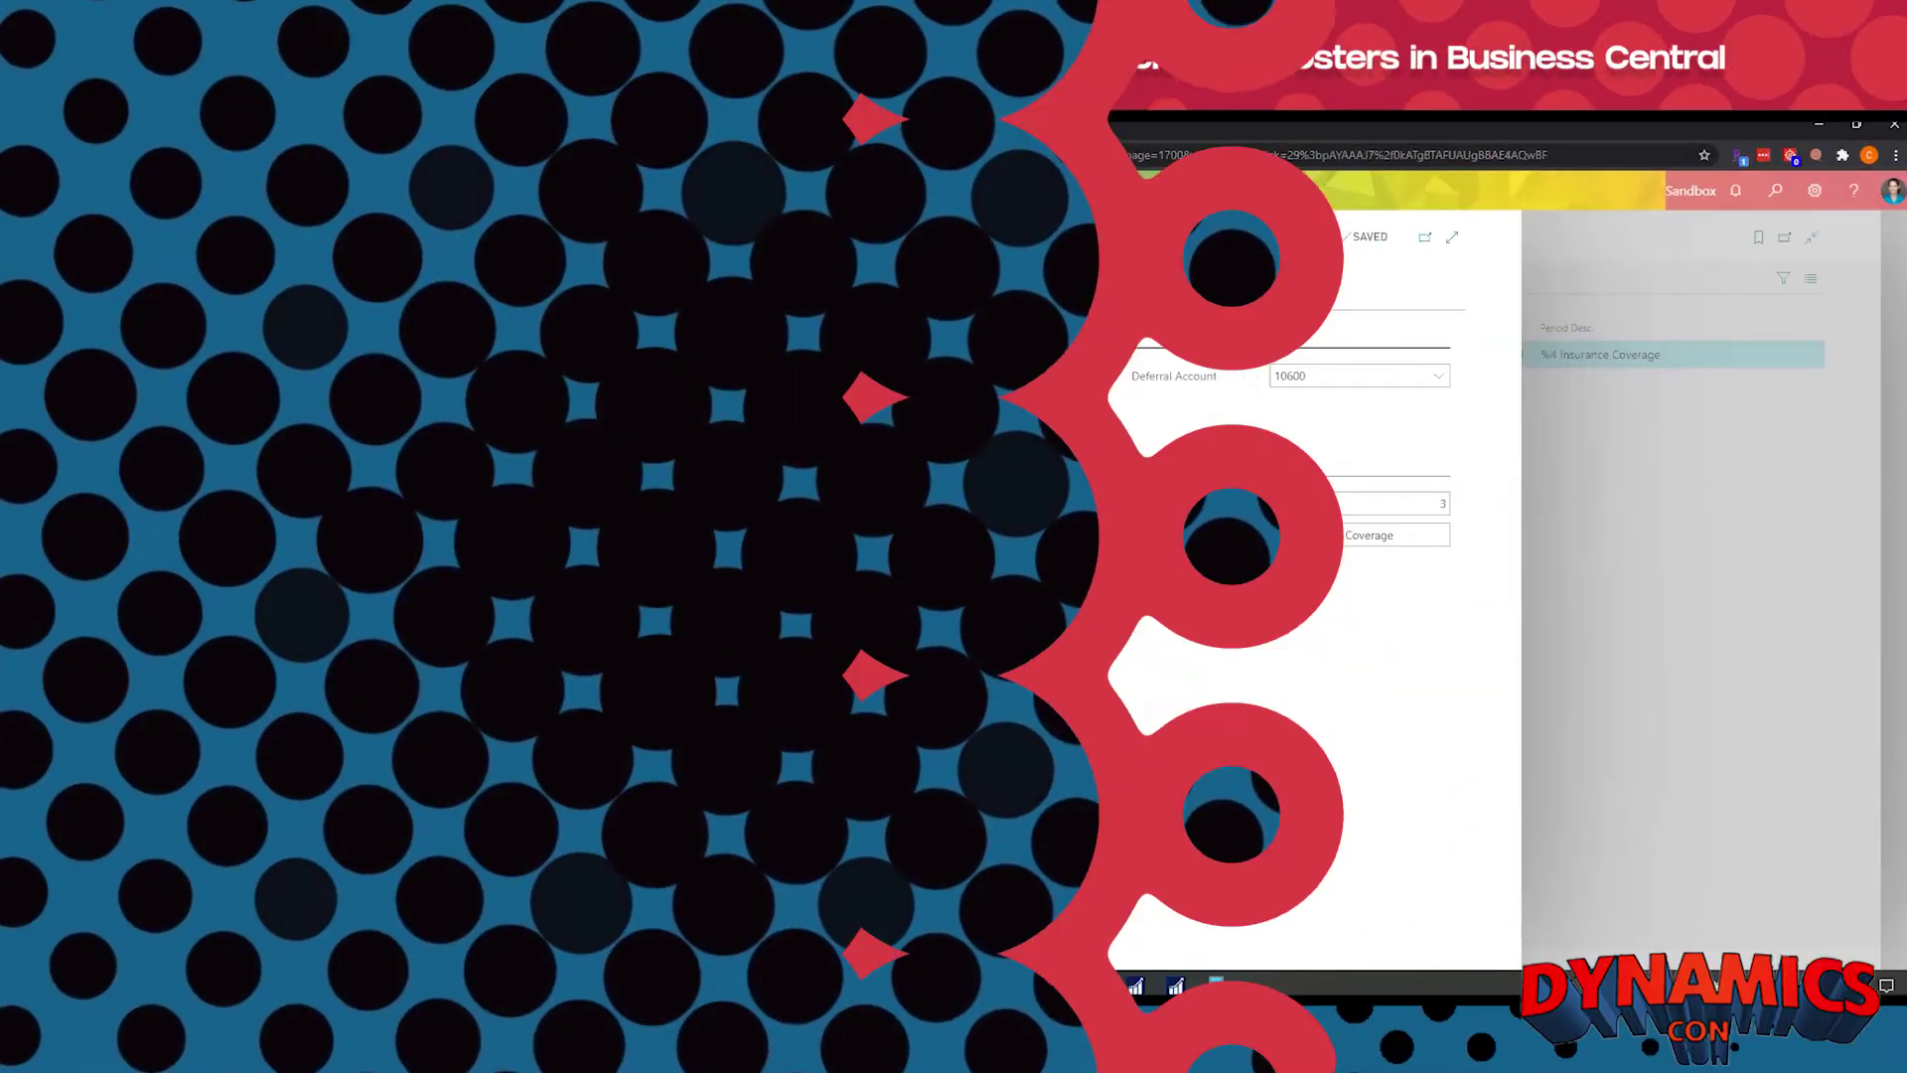
- Review the template's deferral percentage, calculation methods and start date options, keeping Straight-Line and Beginning of Next Period
{"action": "left_click", "coordinate": [1065, 497]}
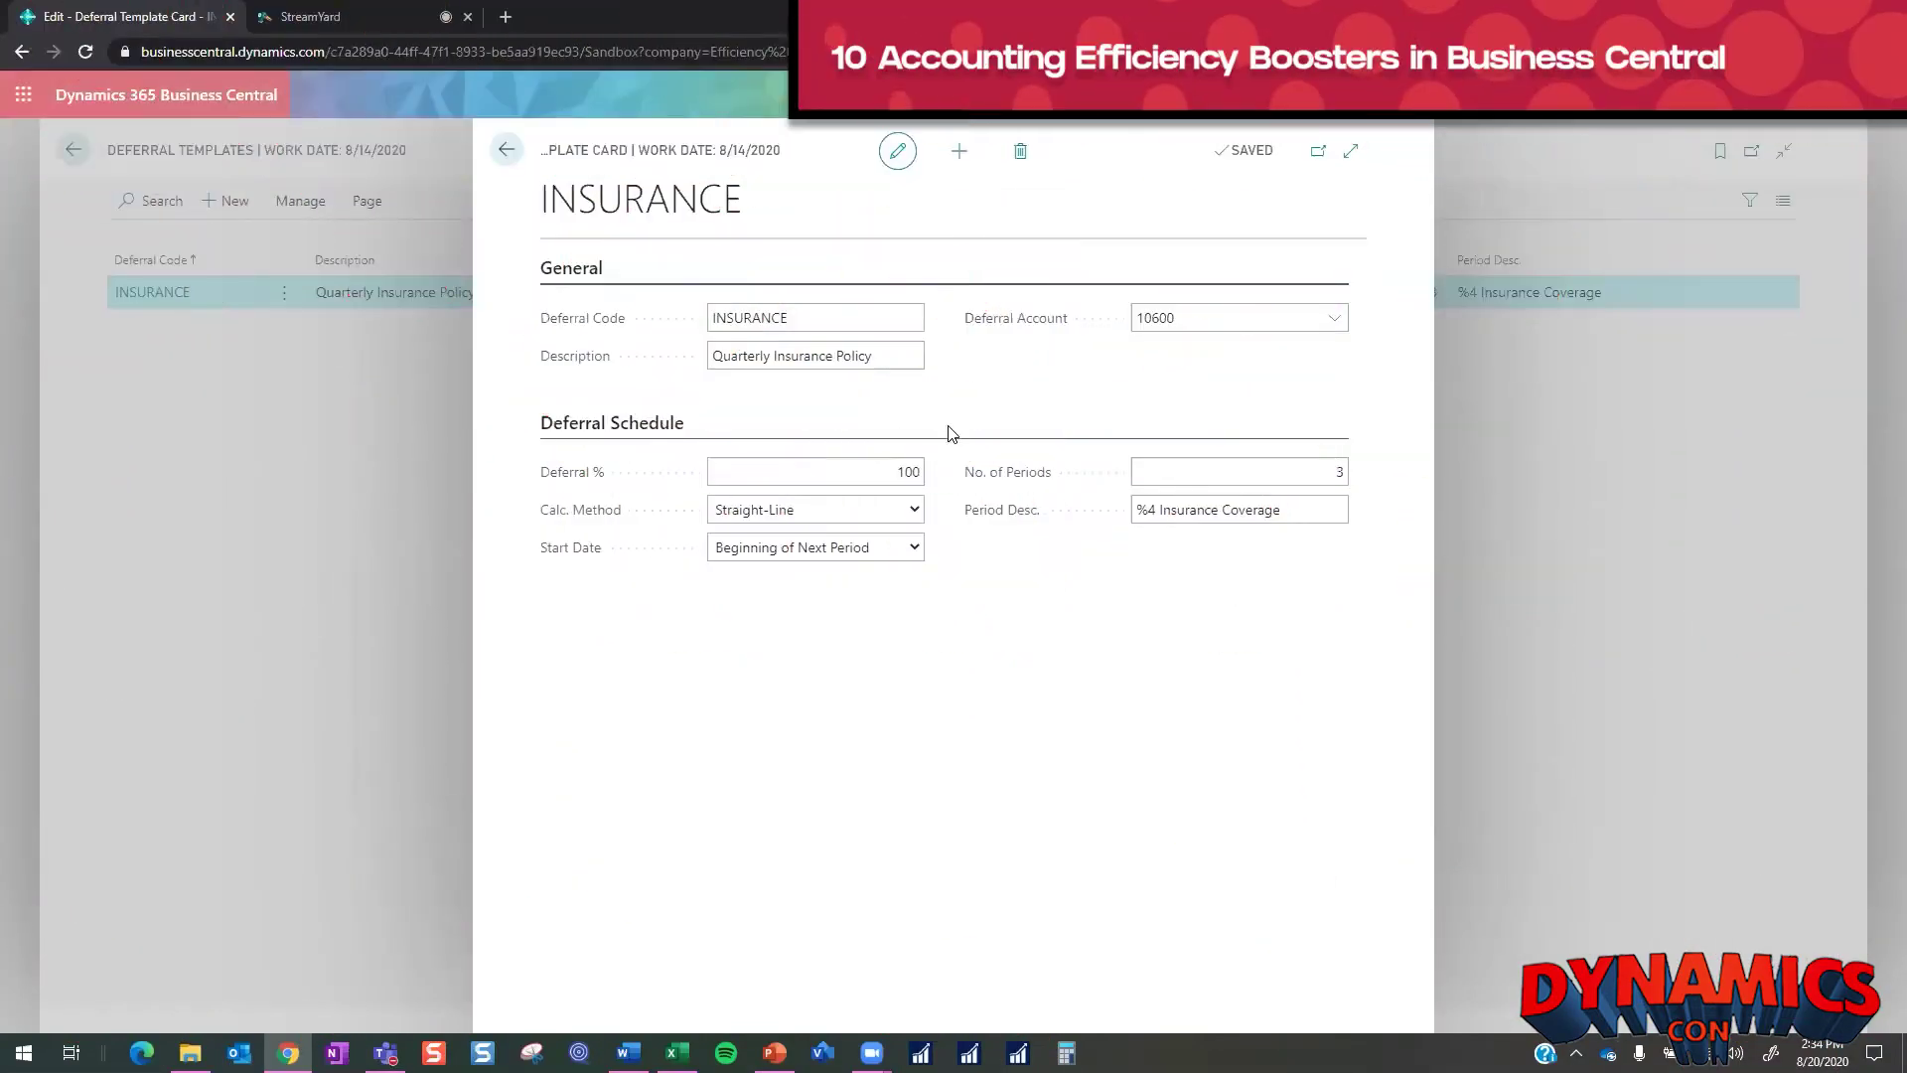
{"action": "left_click", "coordinate": [861, 483]}
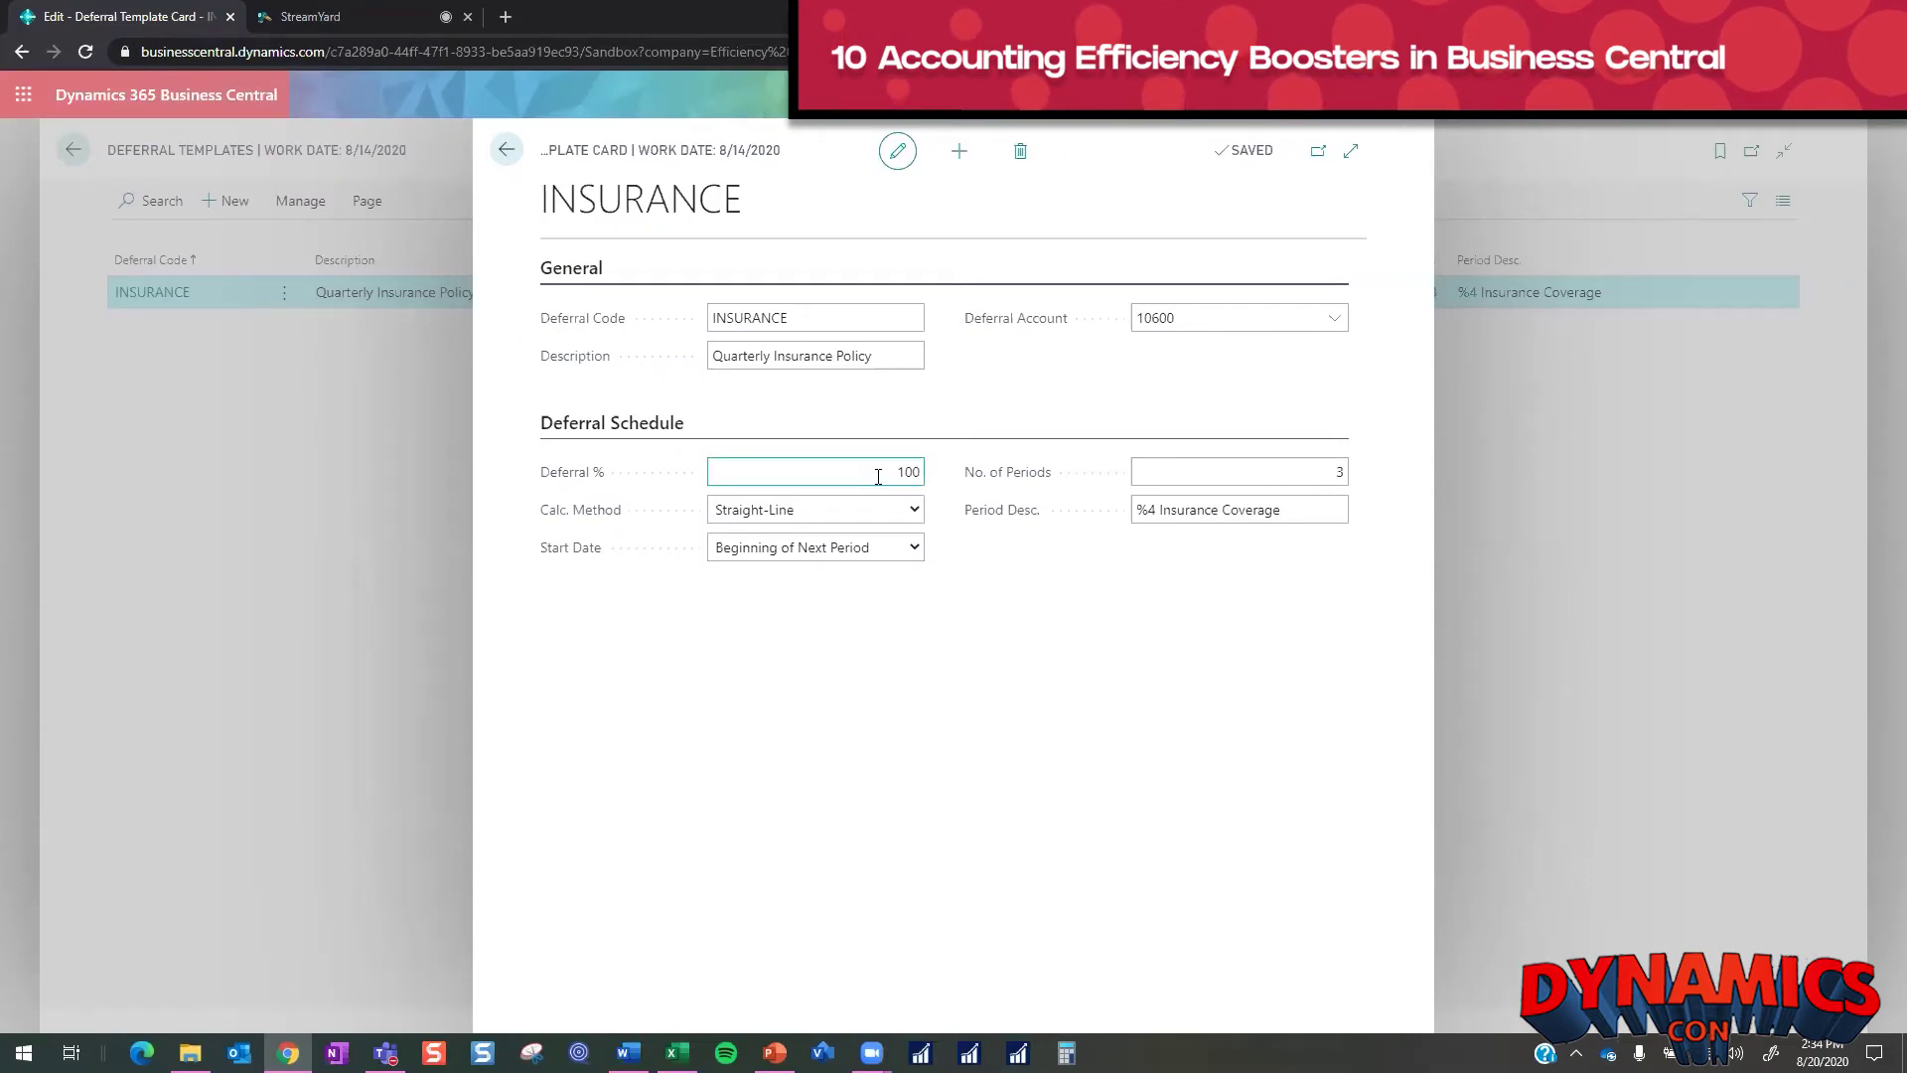
{"action": "left_click", "coordinate": [916, 513]}
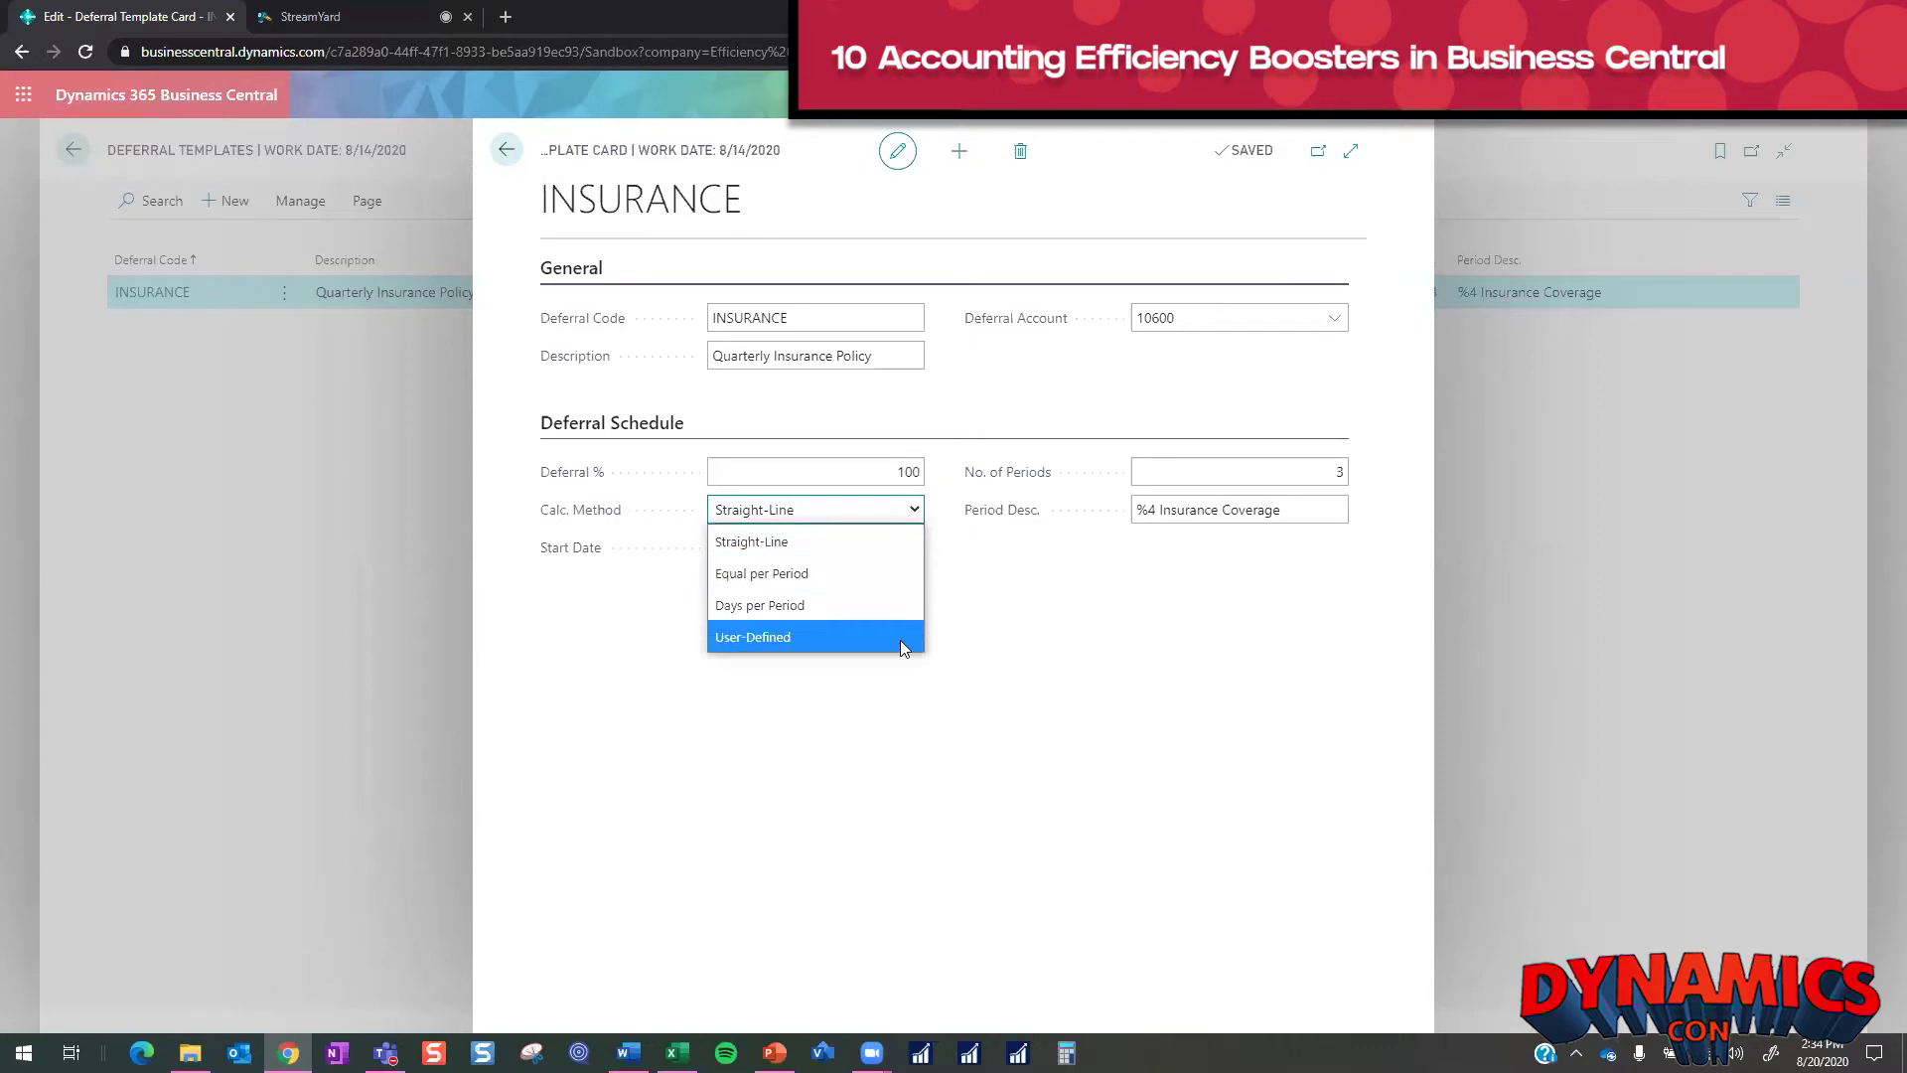
{"action": "left_click", "coordinate": [892, 540]}
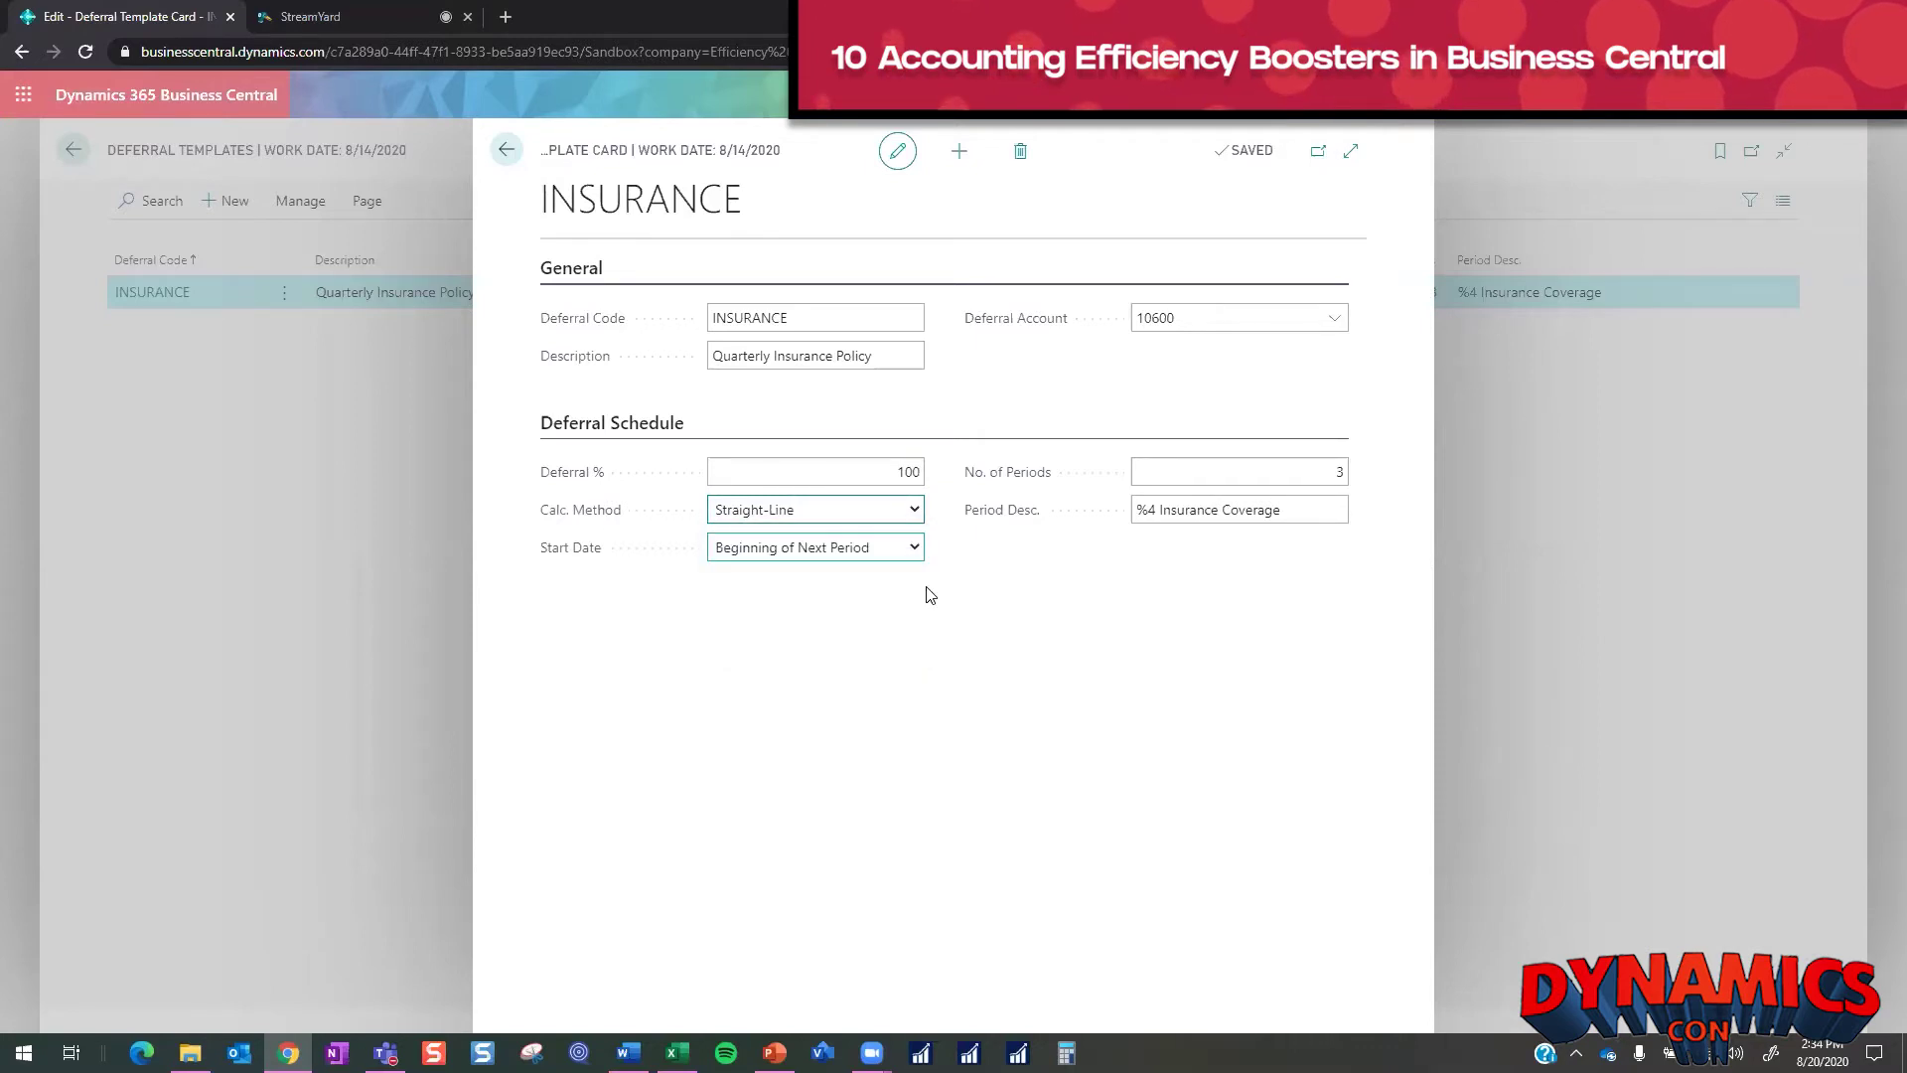
{"action": "left_click", "coordinate": [916, 547]}
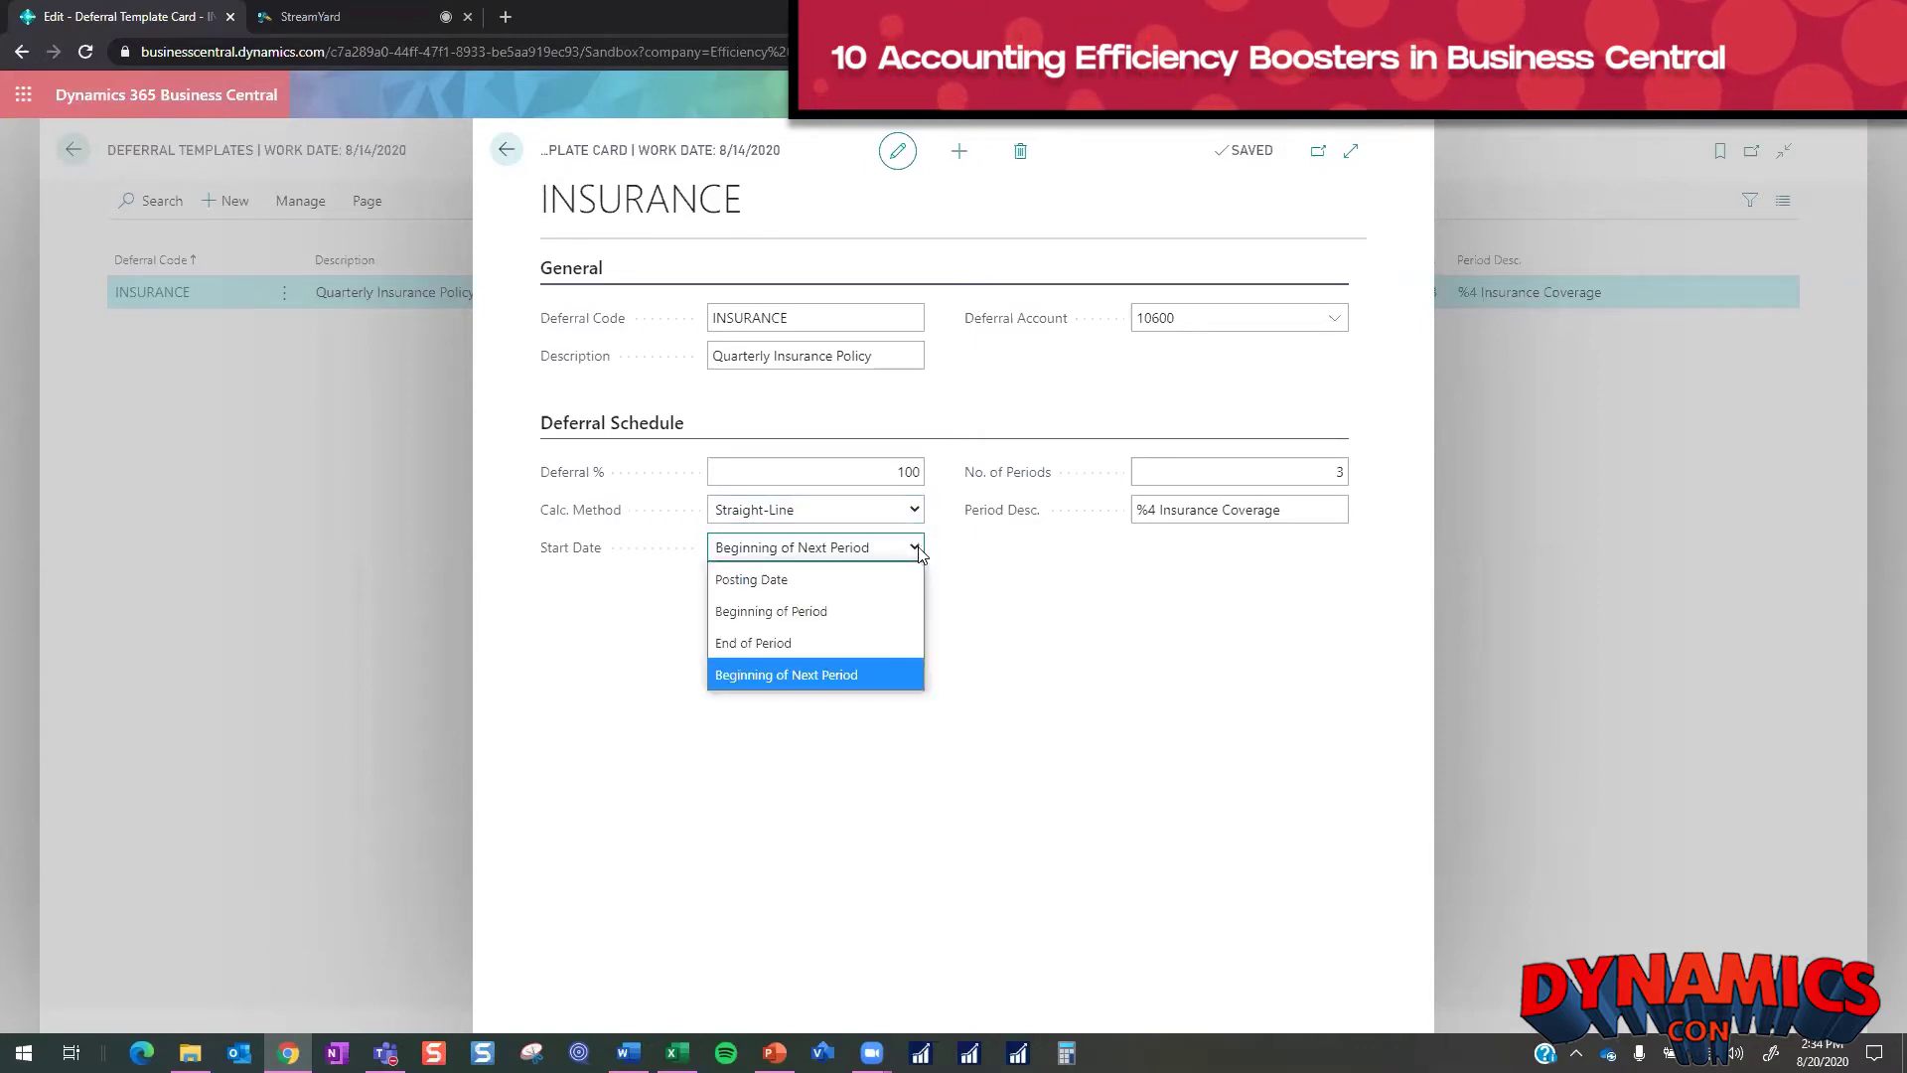
{"action": "left_click", "coordinate": [868, 679]}
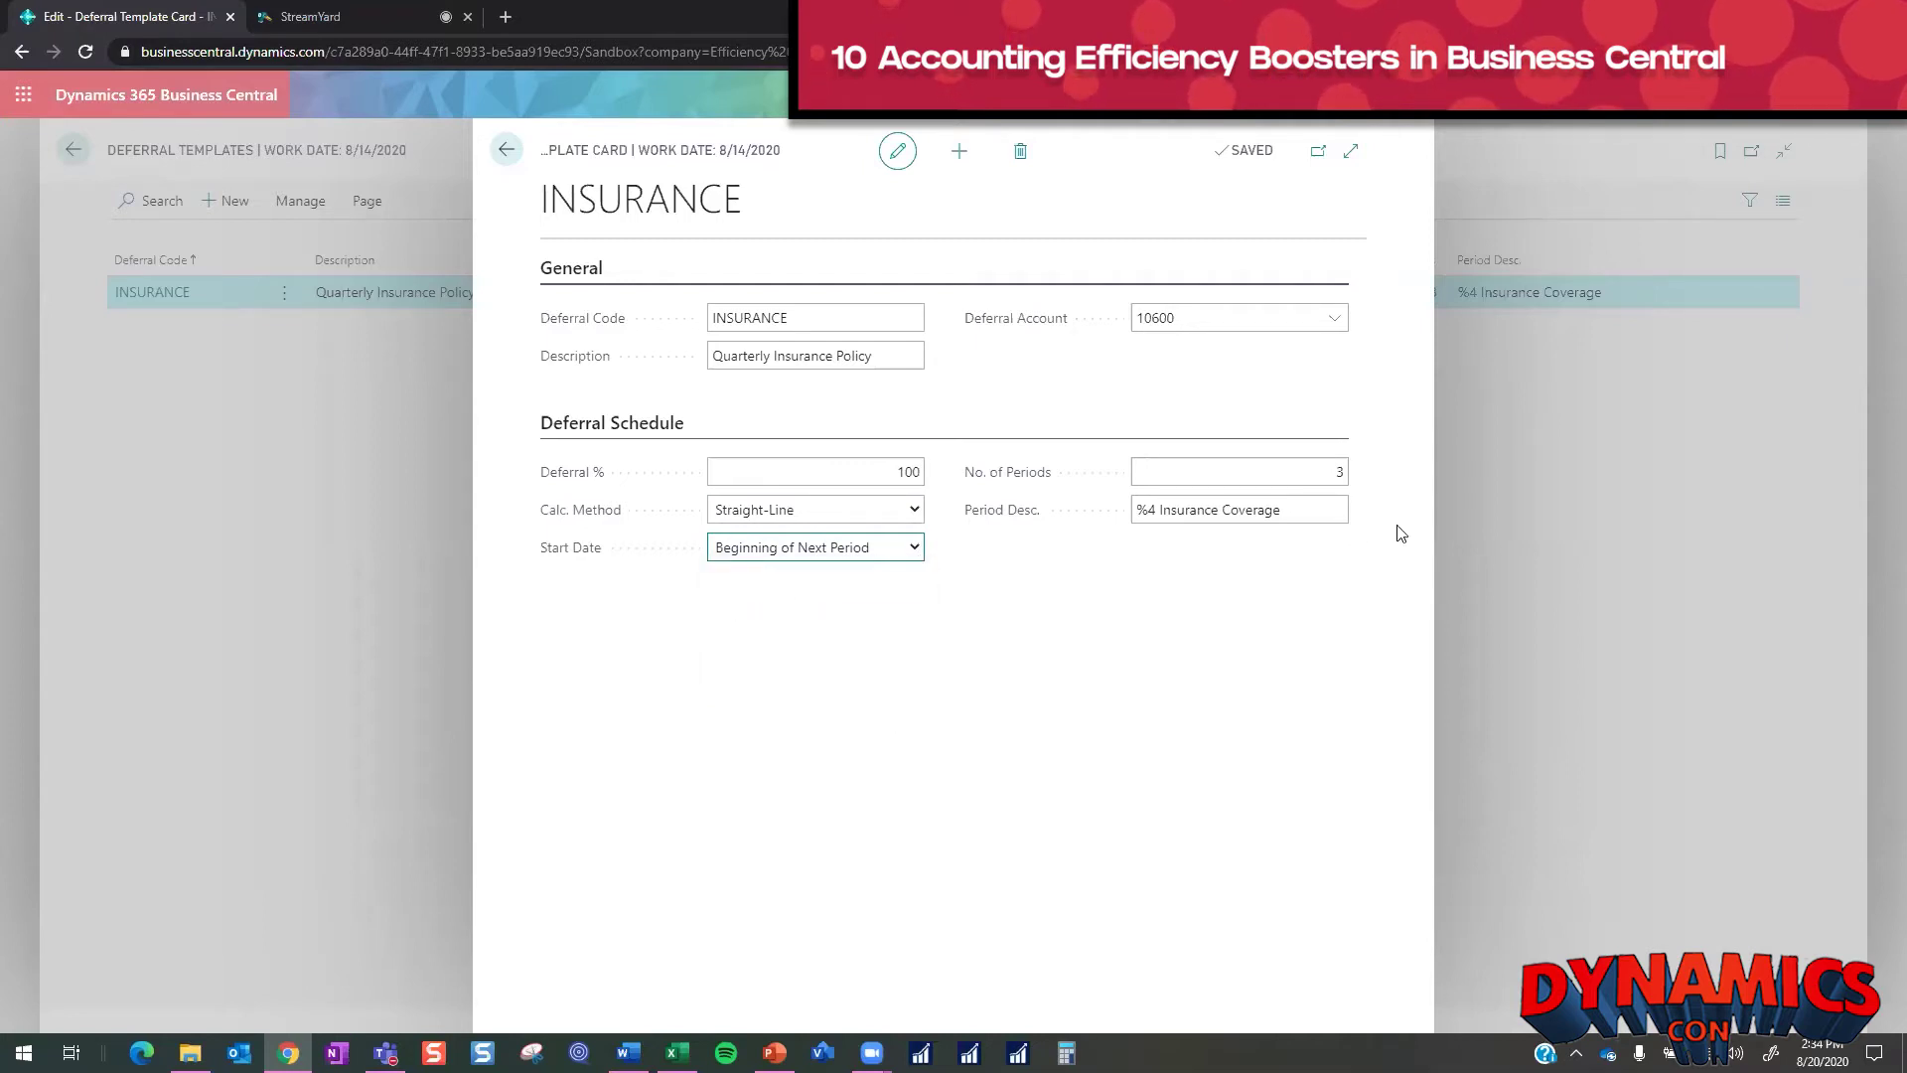
- Examine the INSURANCE template's number of periods and the placeholder code in its period description
{"action": "left_click", "coordinate": [1334, 473]}
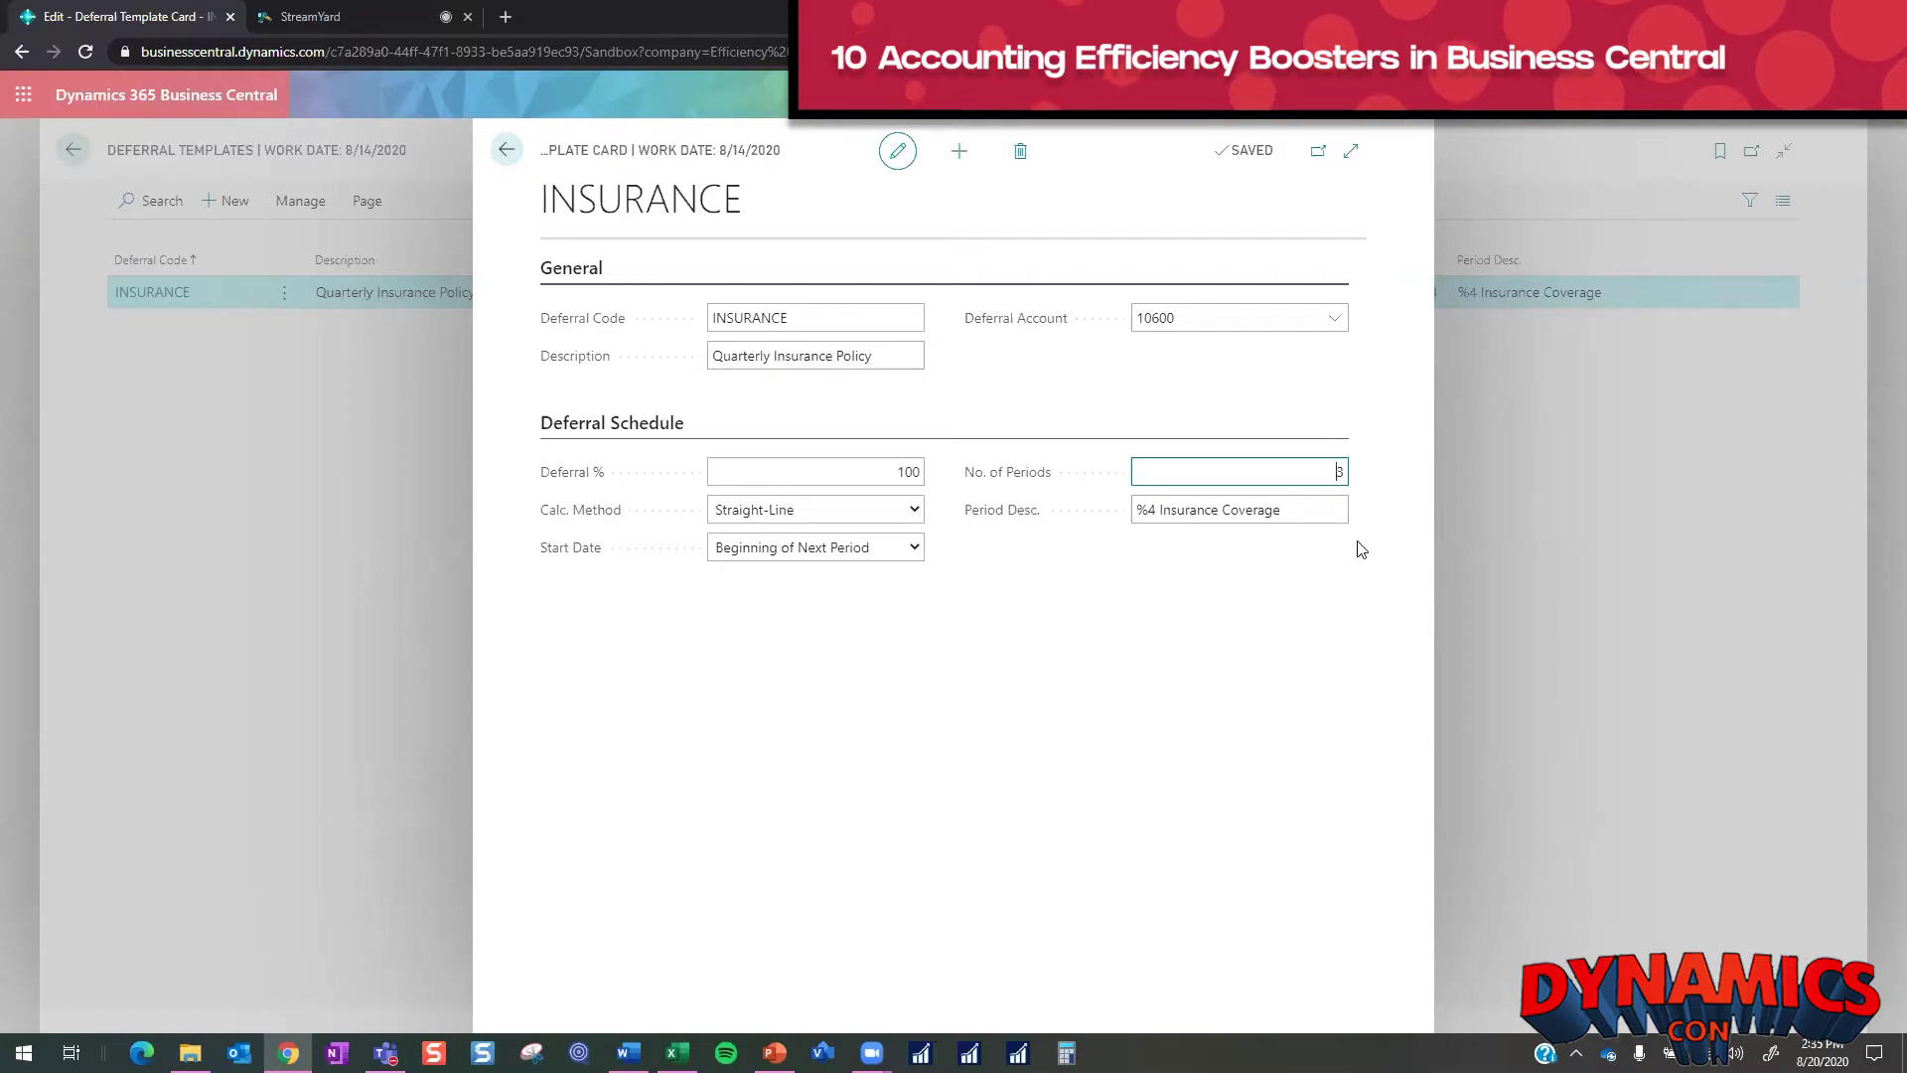
{"action": "left_click", "coordinate": [1287, 510]}
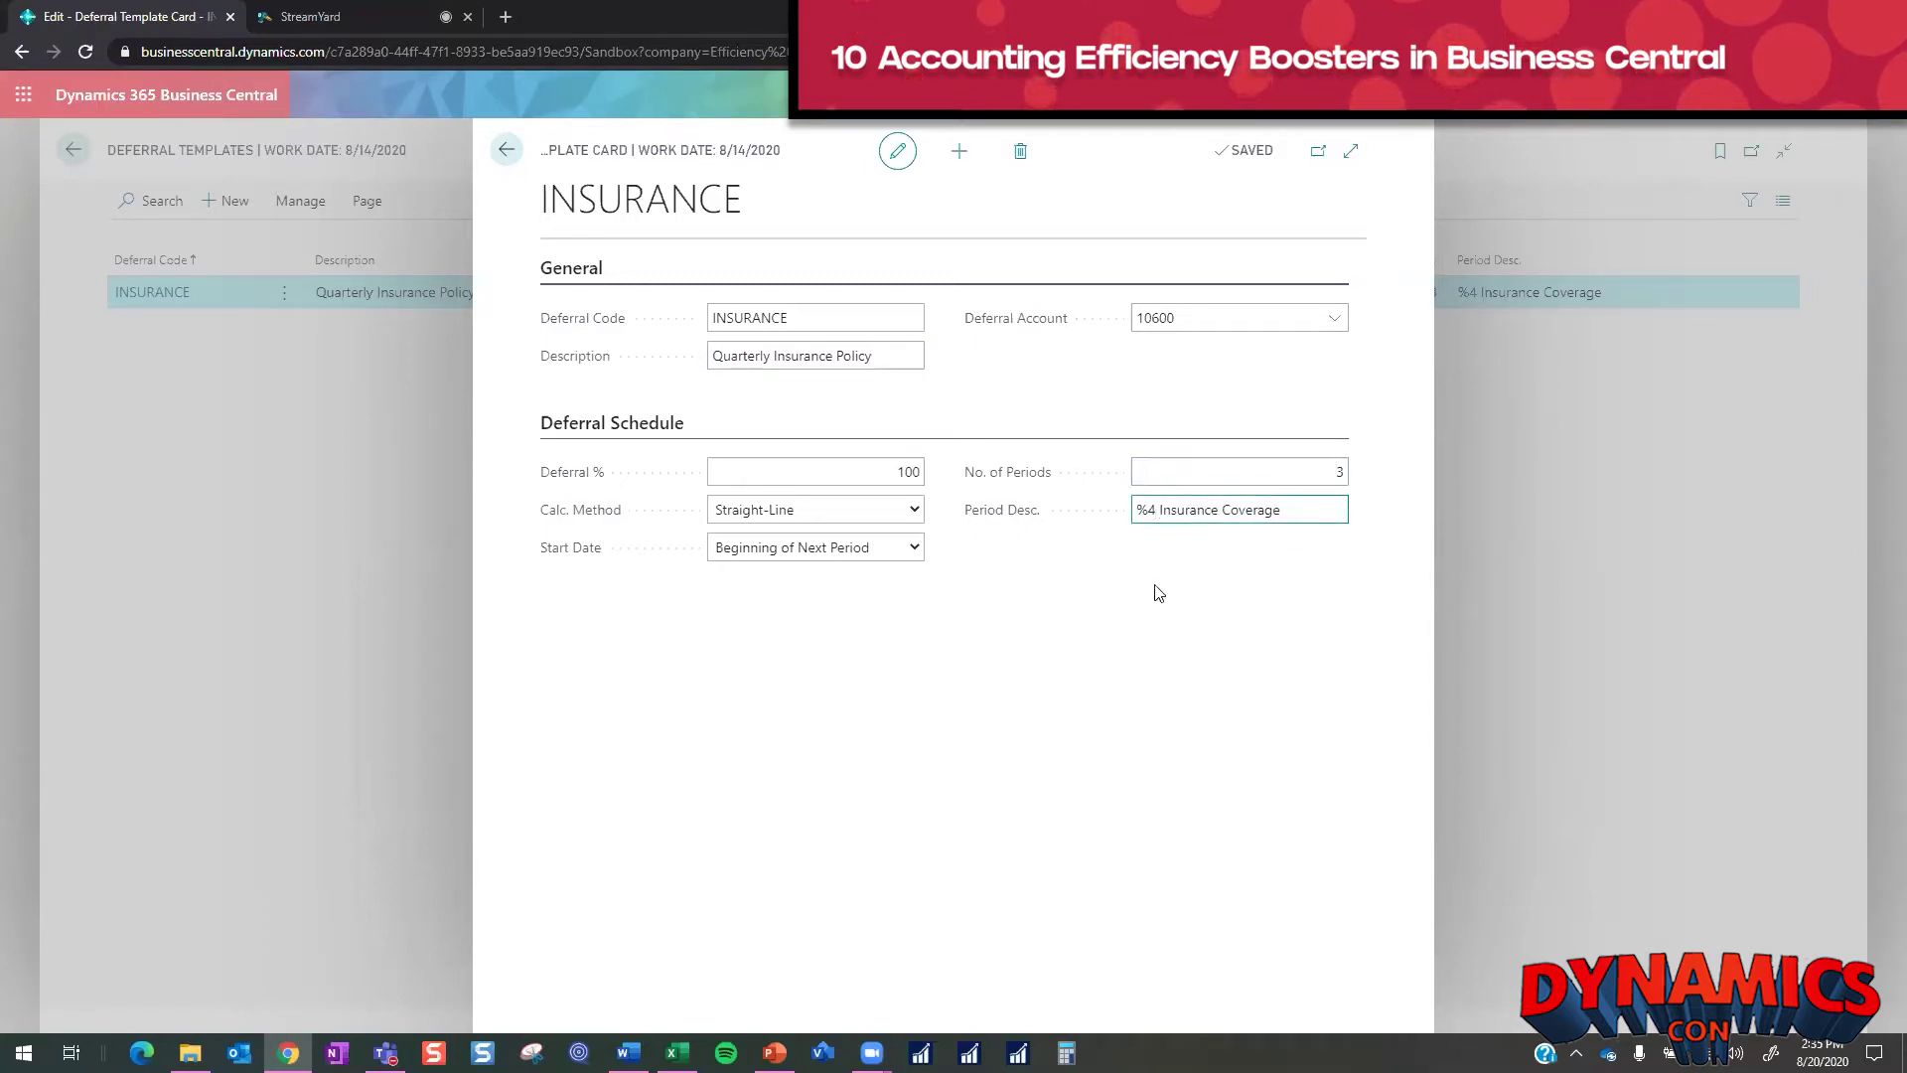
{"action": "left_click", "coordinate": [946, 546]}
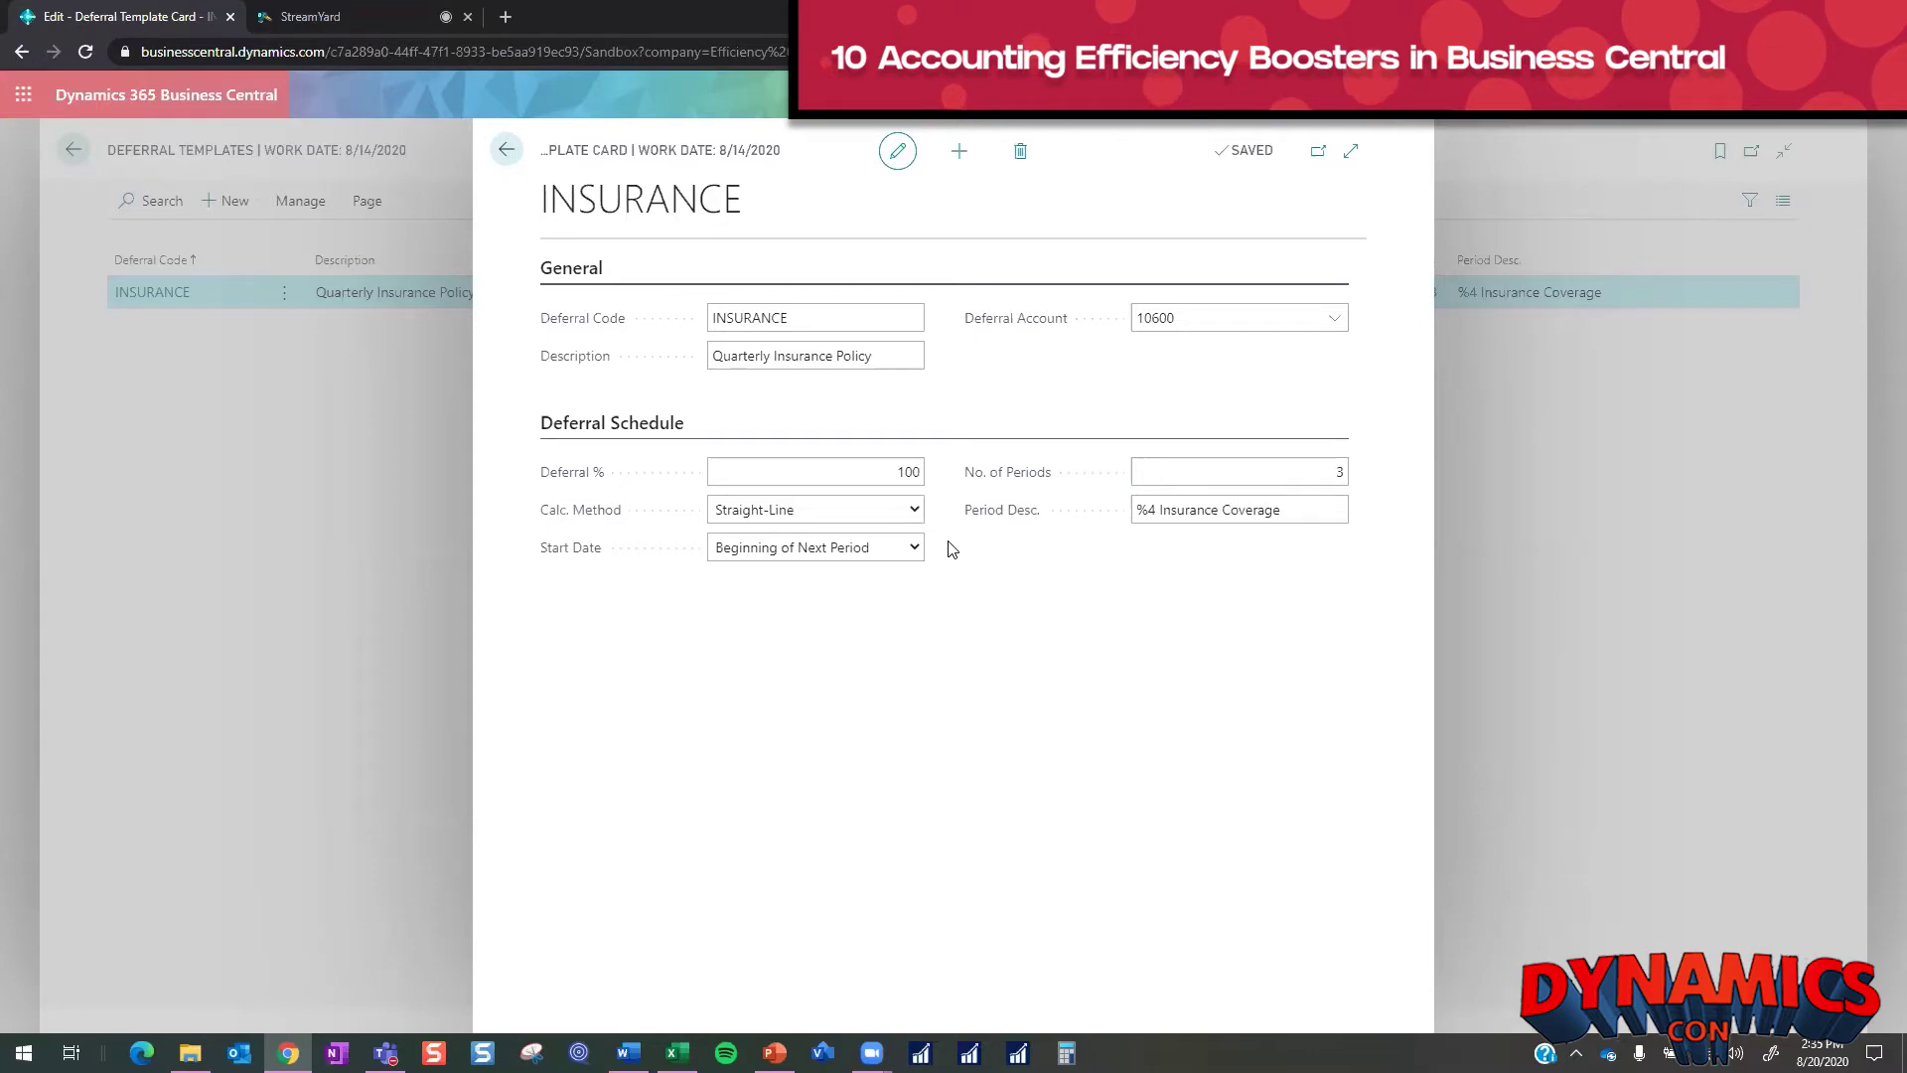
{"action": "left_click", "coordinate": [1153, 517]}
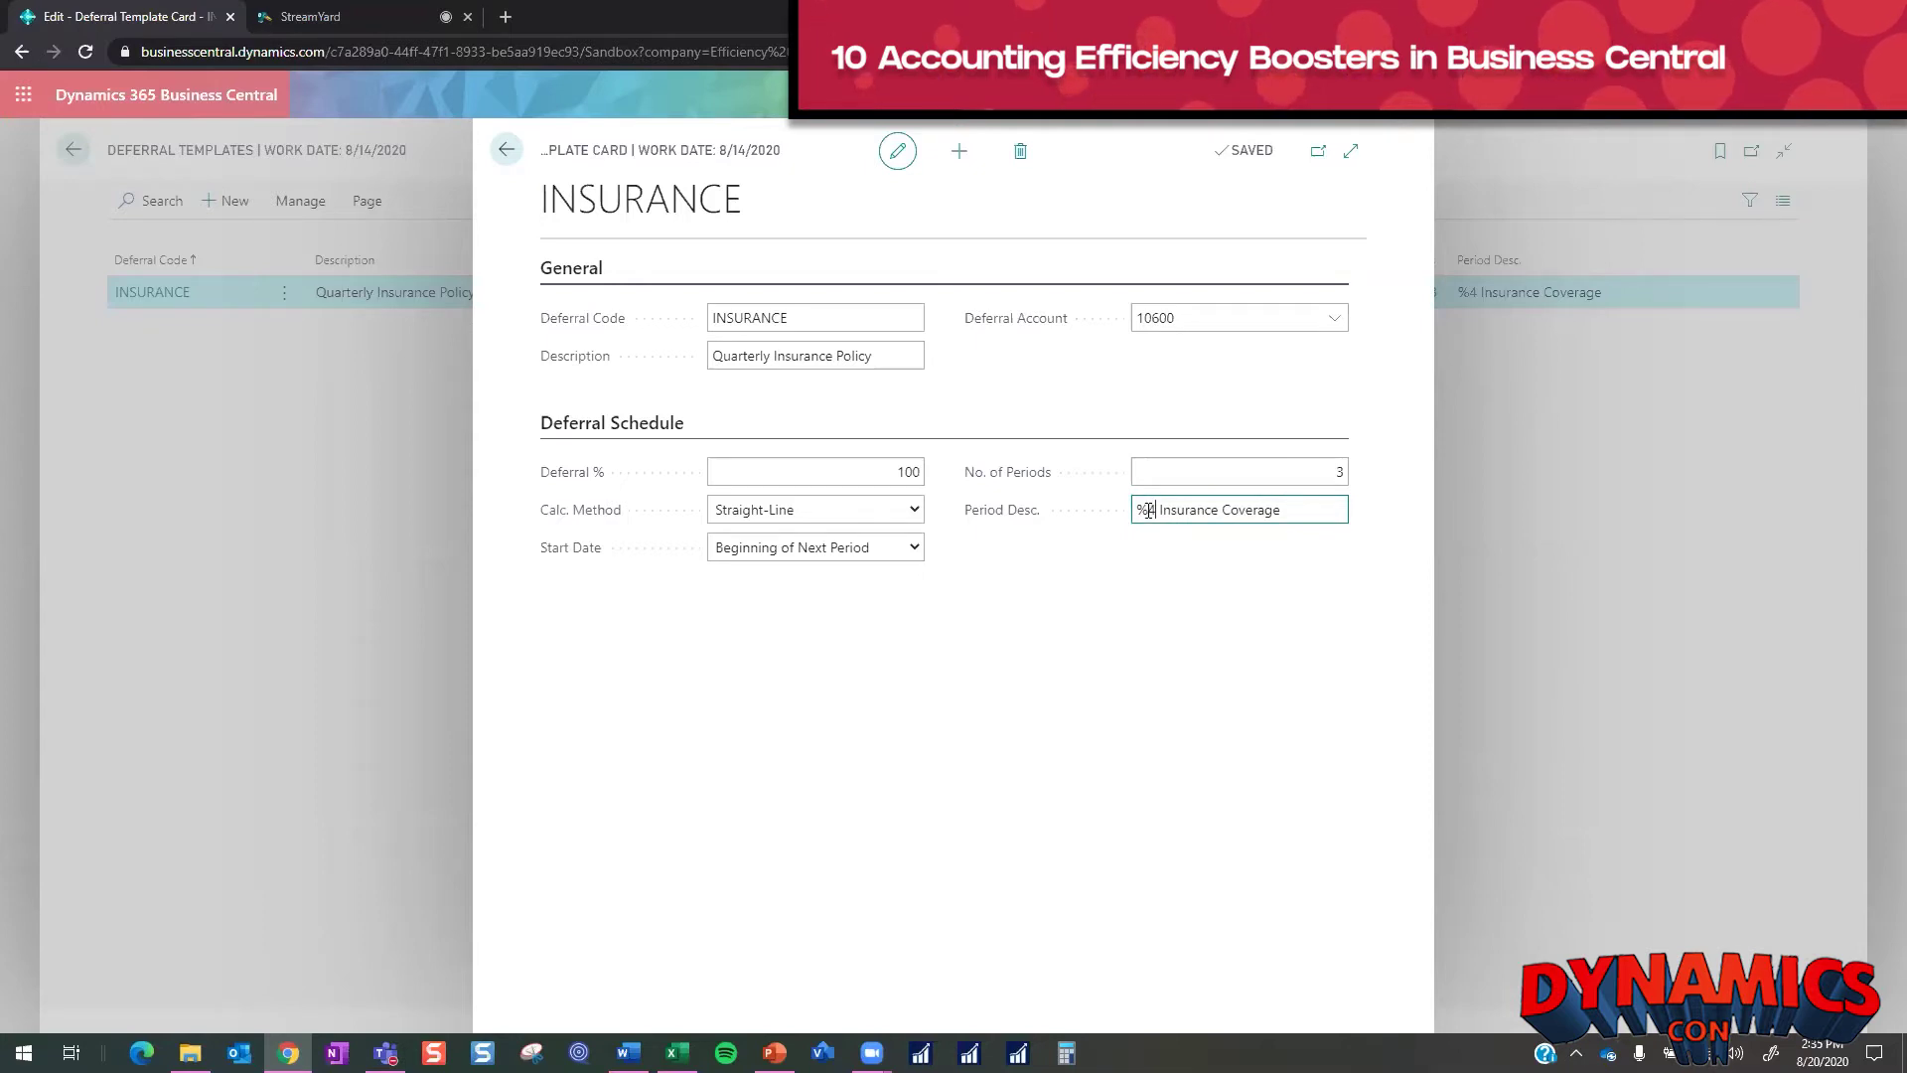
{"action": "left_click", "coordinate": [1150, 559]}
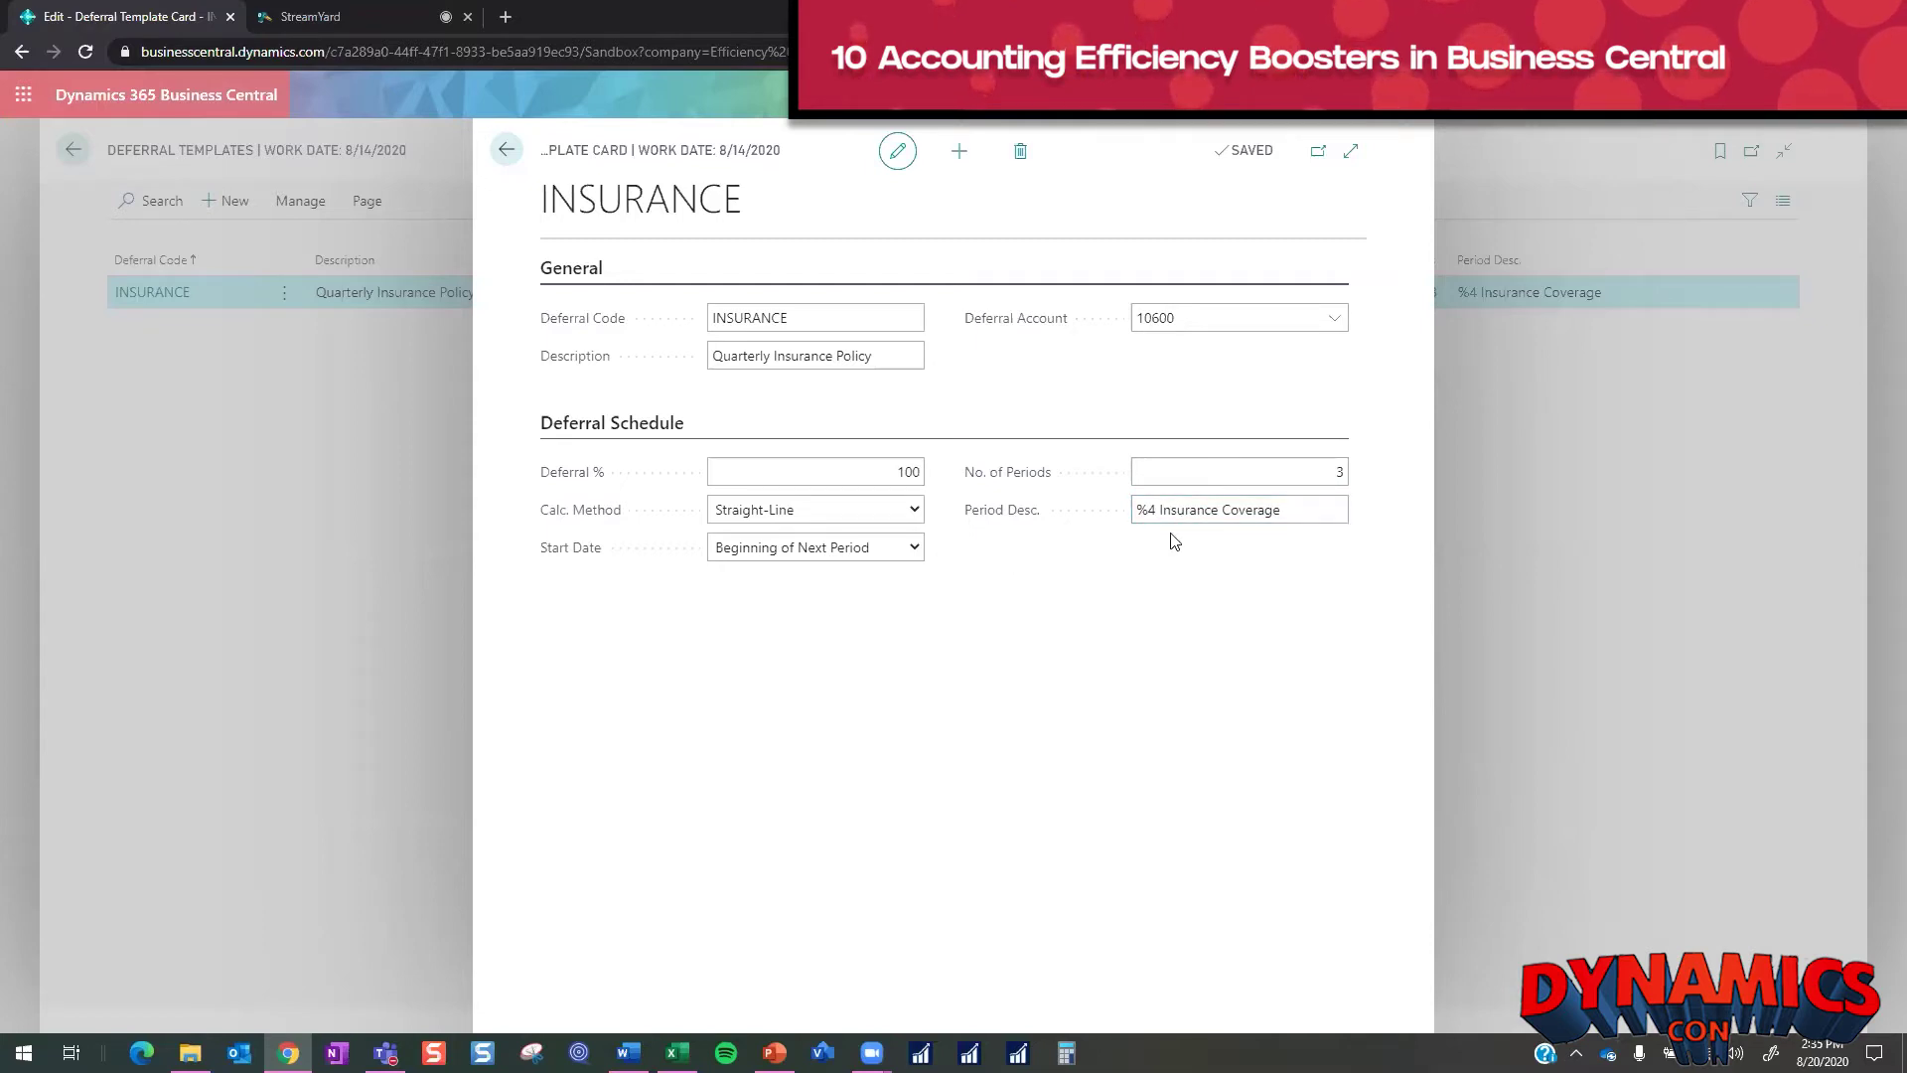
- Close the INSURANCE deferral template card and the template list to return to the purchase invoice
{"action": "left_click", "coordinate": [1160, 510]}
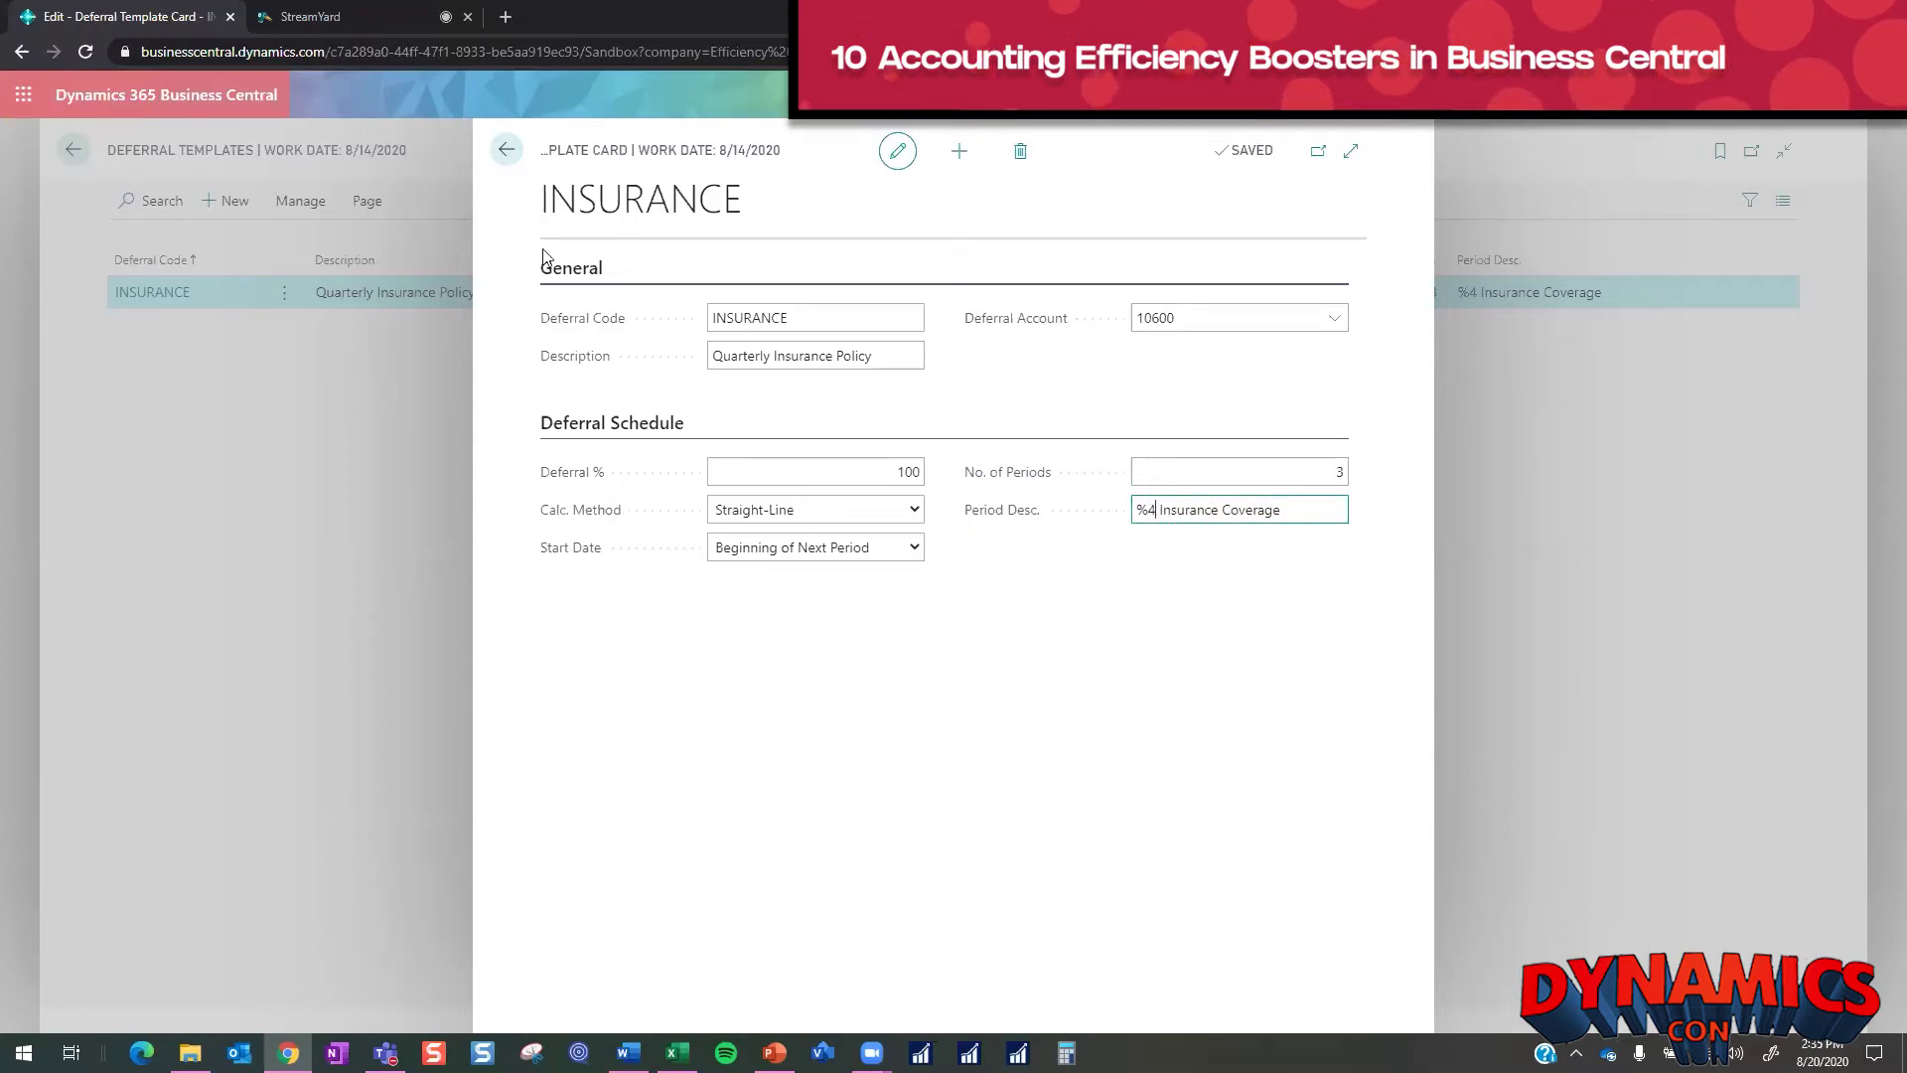
{"action": "left_click", "coordinate": [506, 152]}
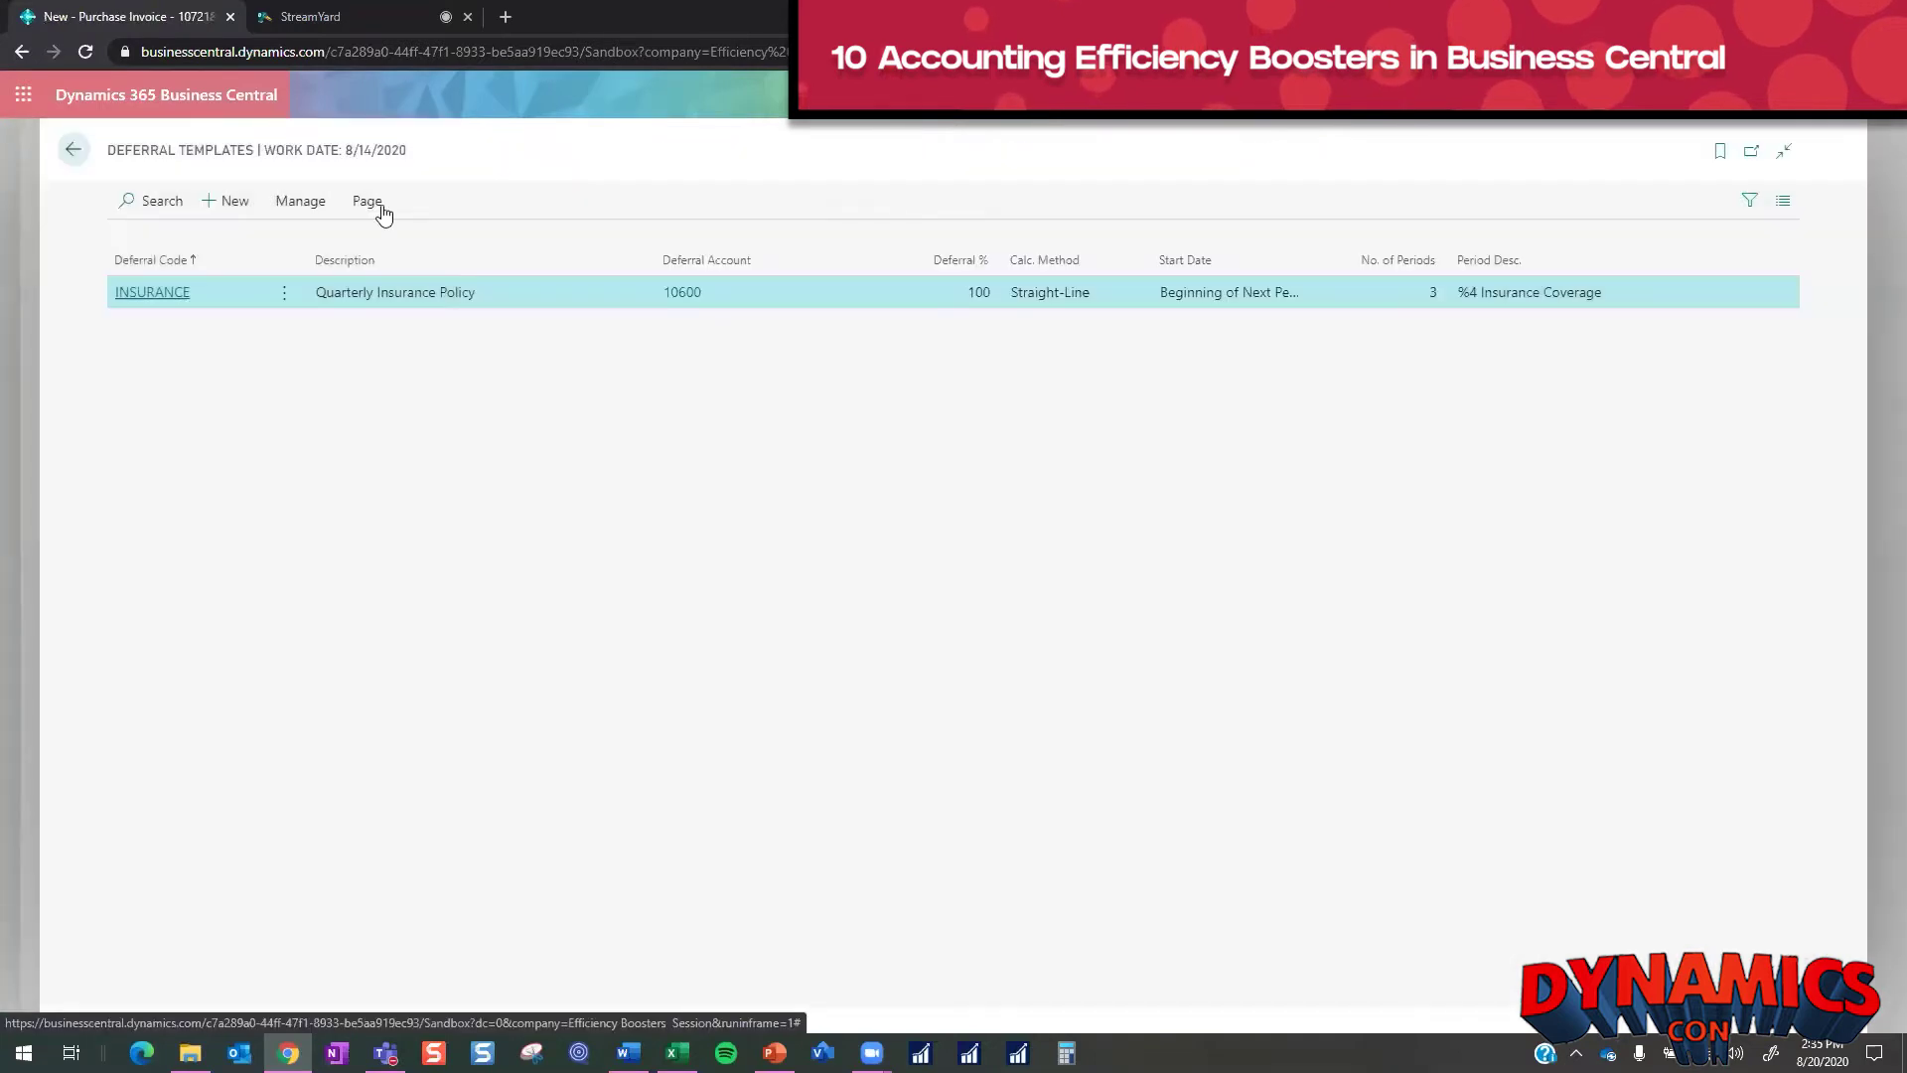
{"action": "left_click", "coordinate": [72, 149]}
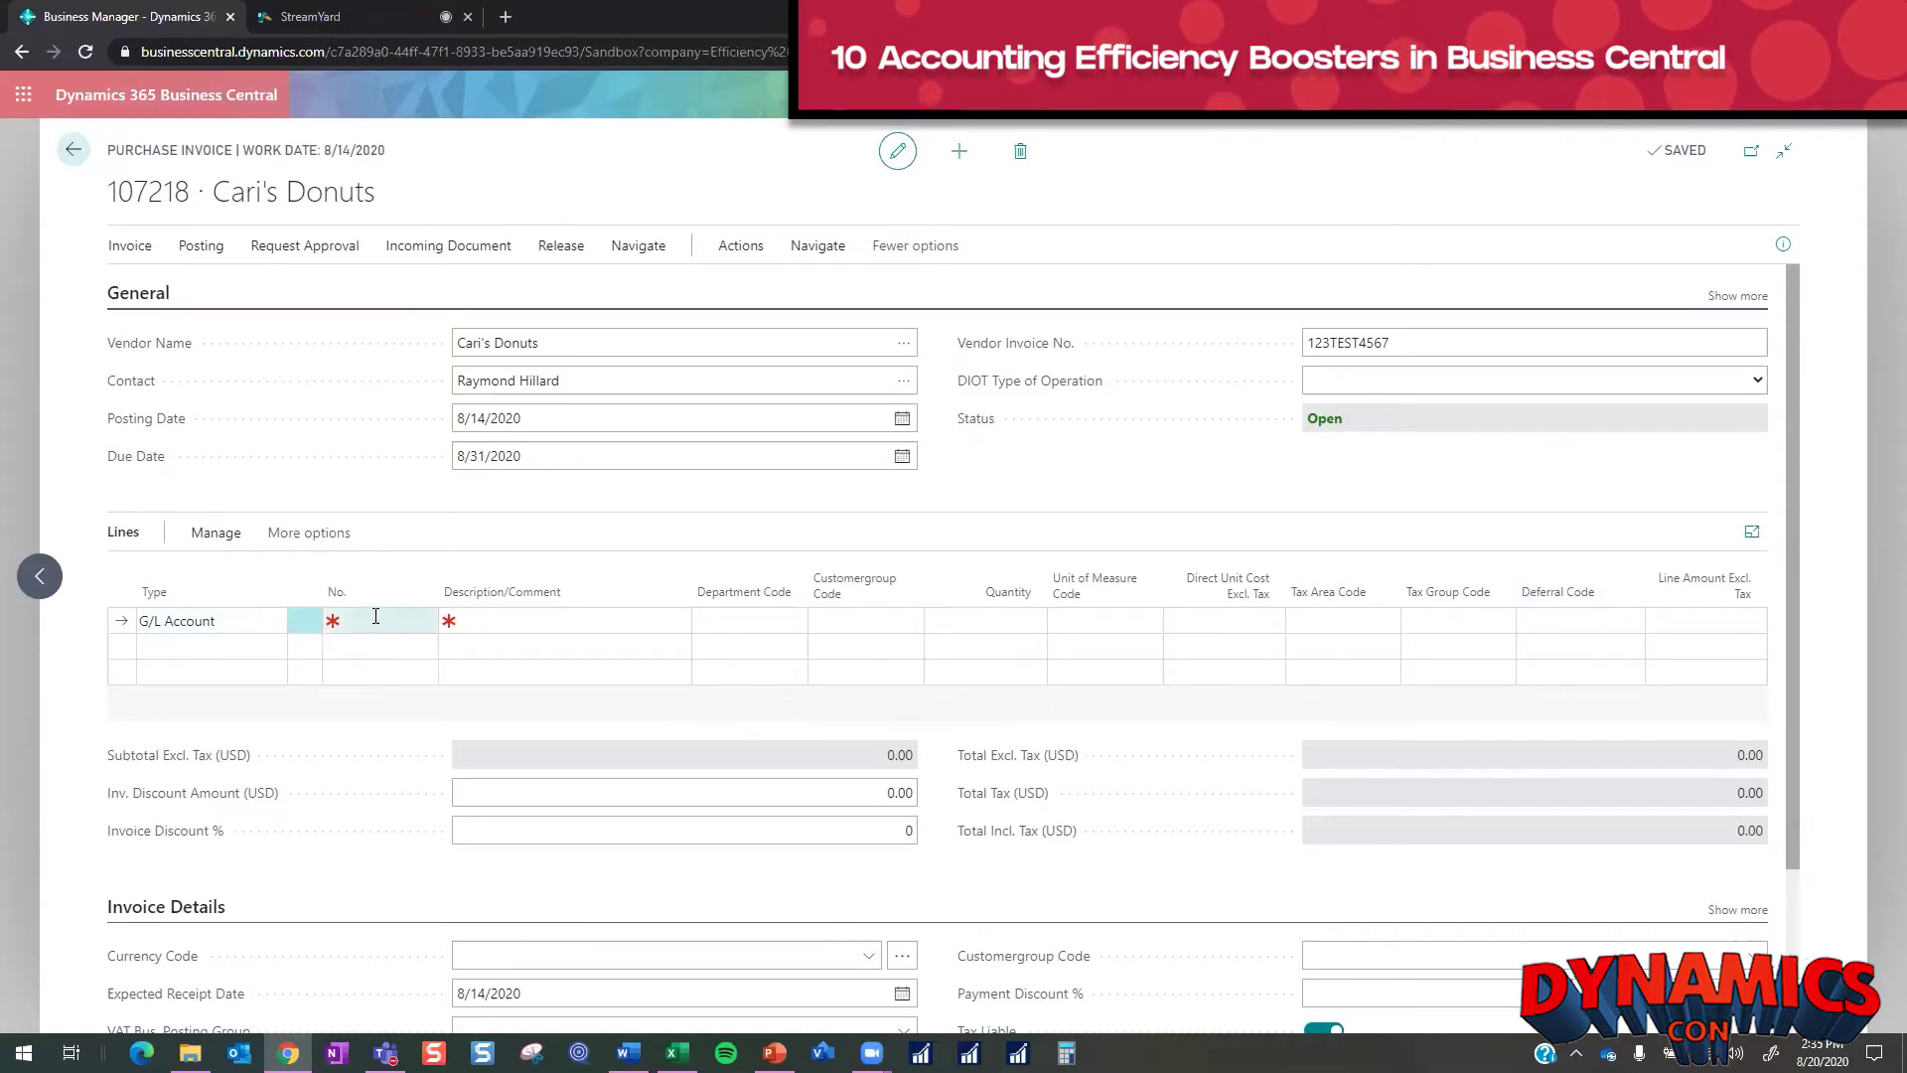
- Look up "insu" for the invoice line's G/L account and choose 61000 Health & Dental Insurance Expense
{"action": "left_click", "coordinate": [417, 625]}
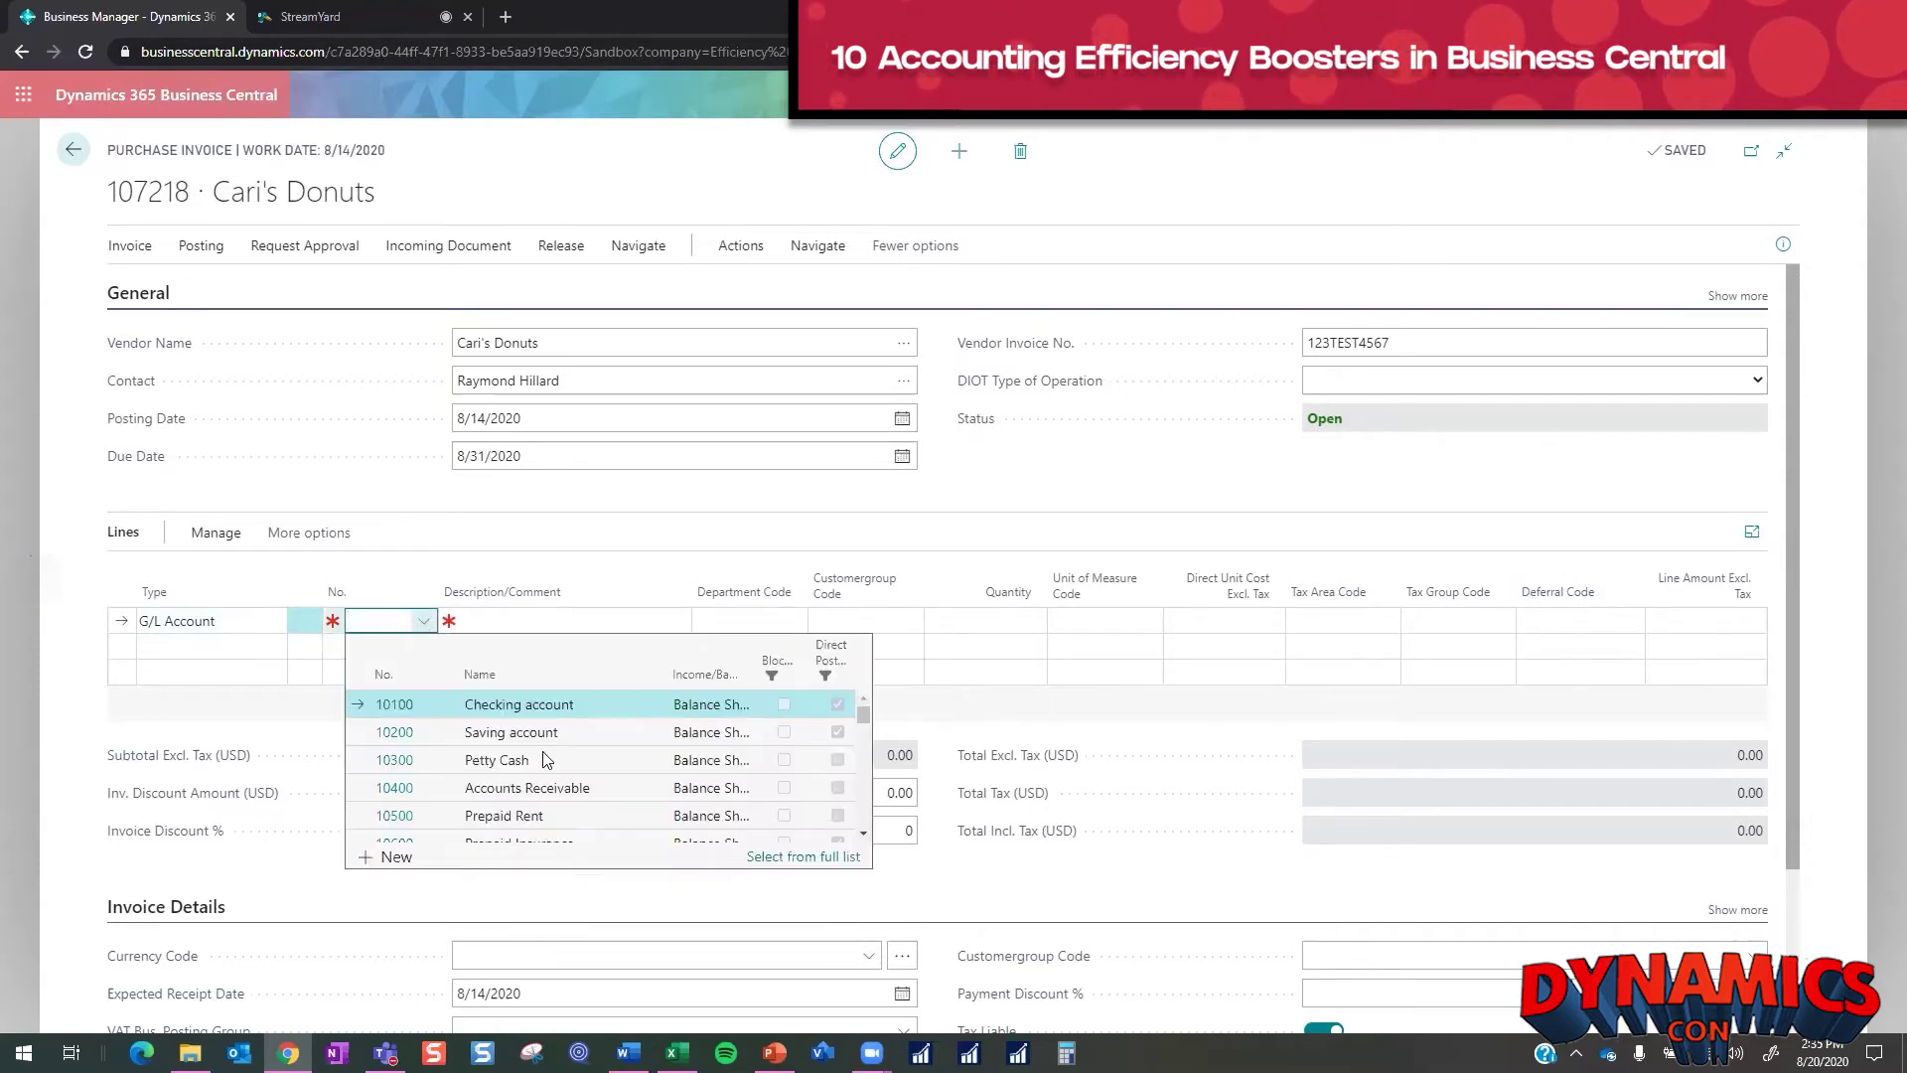
{"action": "scroll", "coordinate": [556, 755], "scroll_direction": "down", "scroll_amount": 3}
{"action": "scroll", "coordinate": [564, 751], "scroll_direction": "down", "scroll_amount": 5}
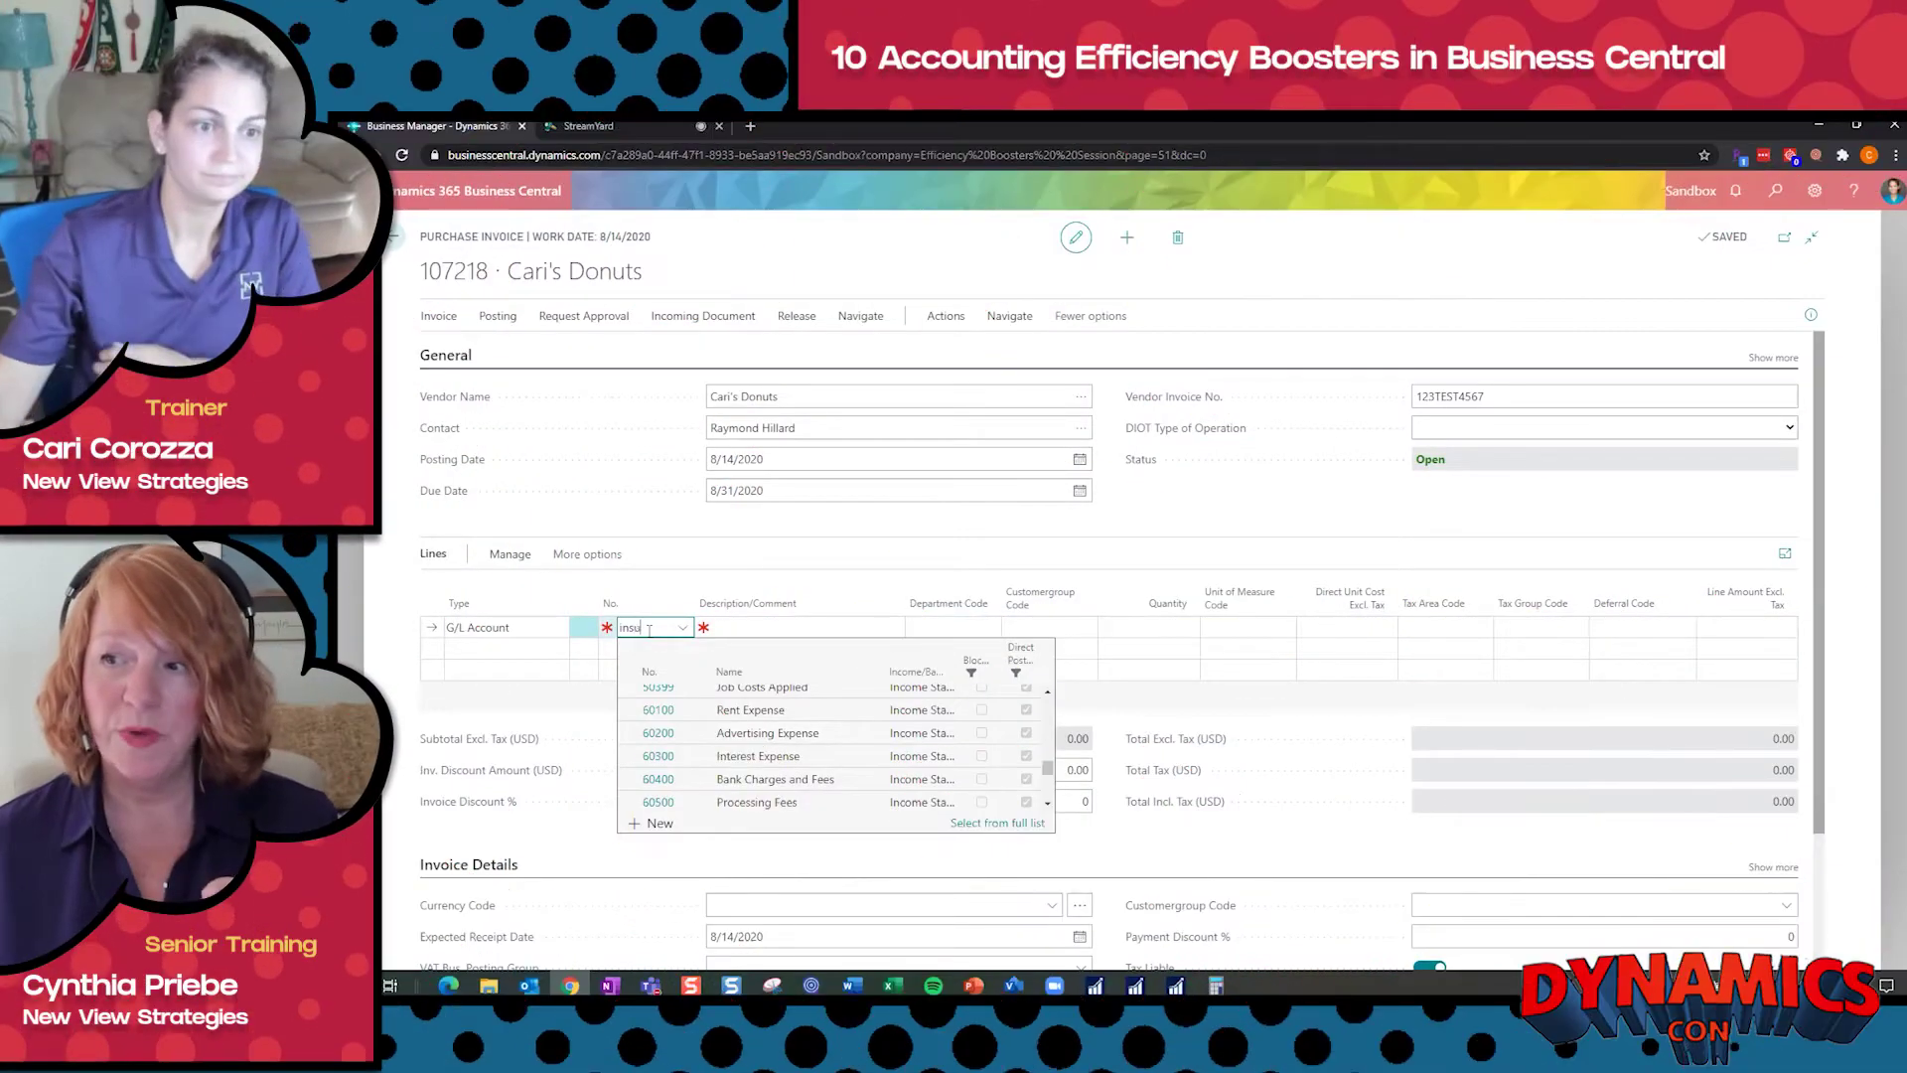
{"action": "type", "text": "insu"}
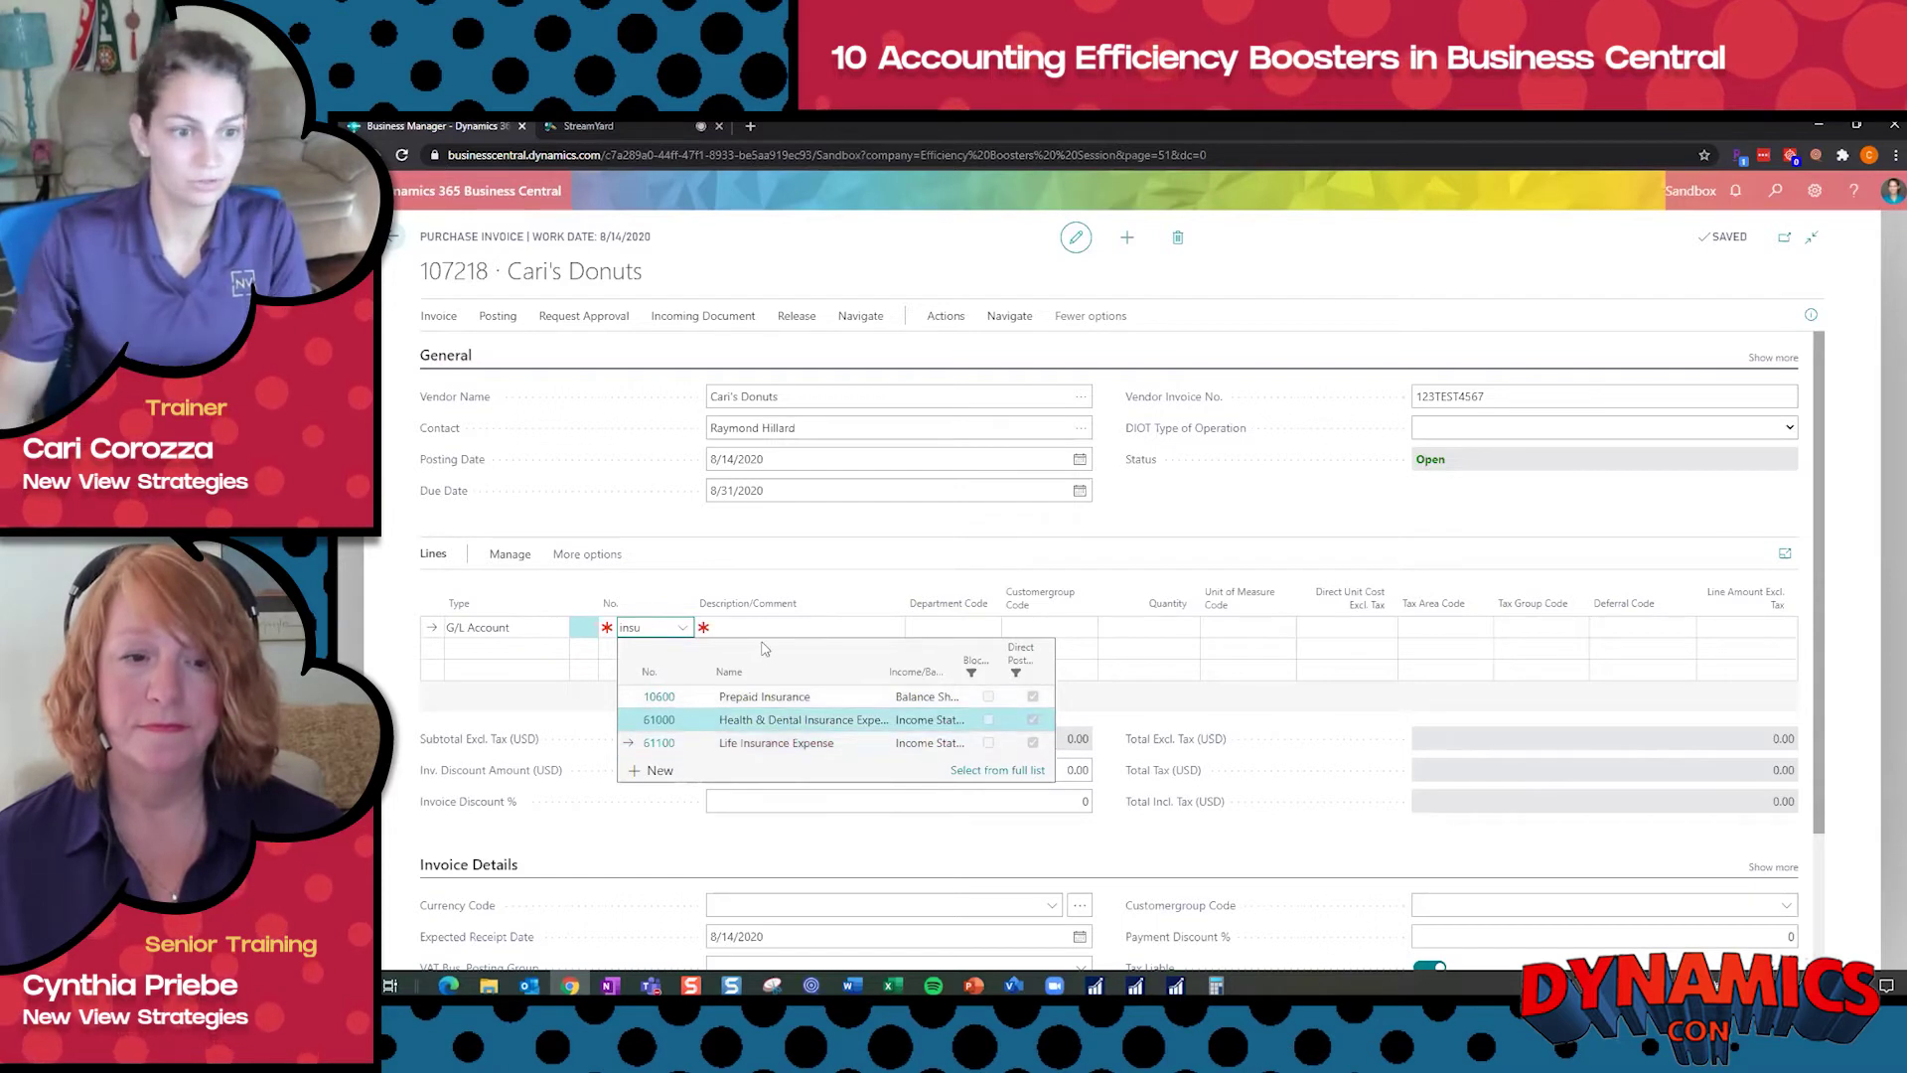
{"action": "left_click", "coordinate": [785, 720]}
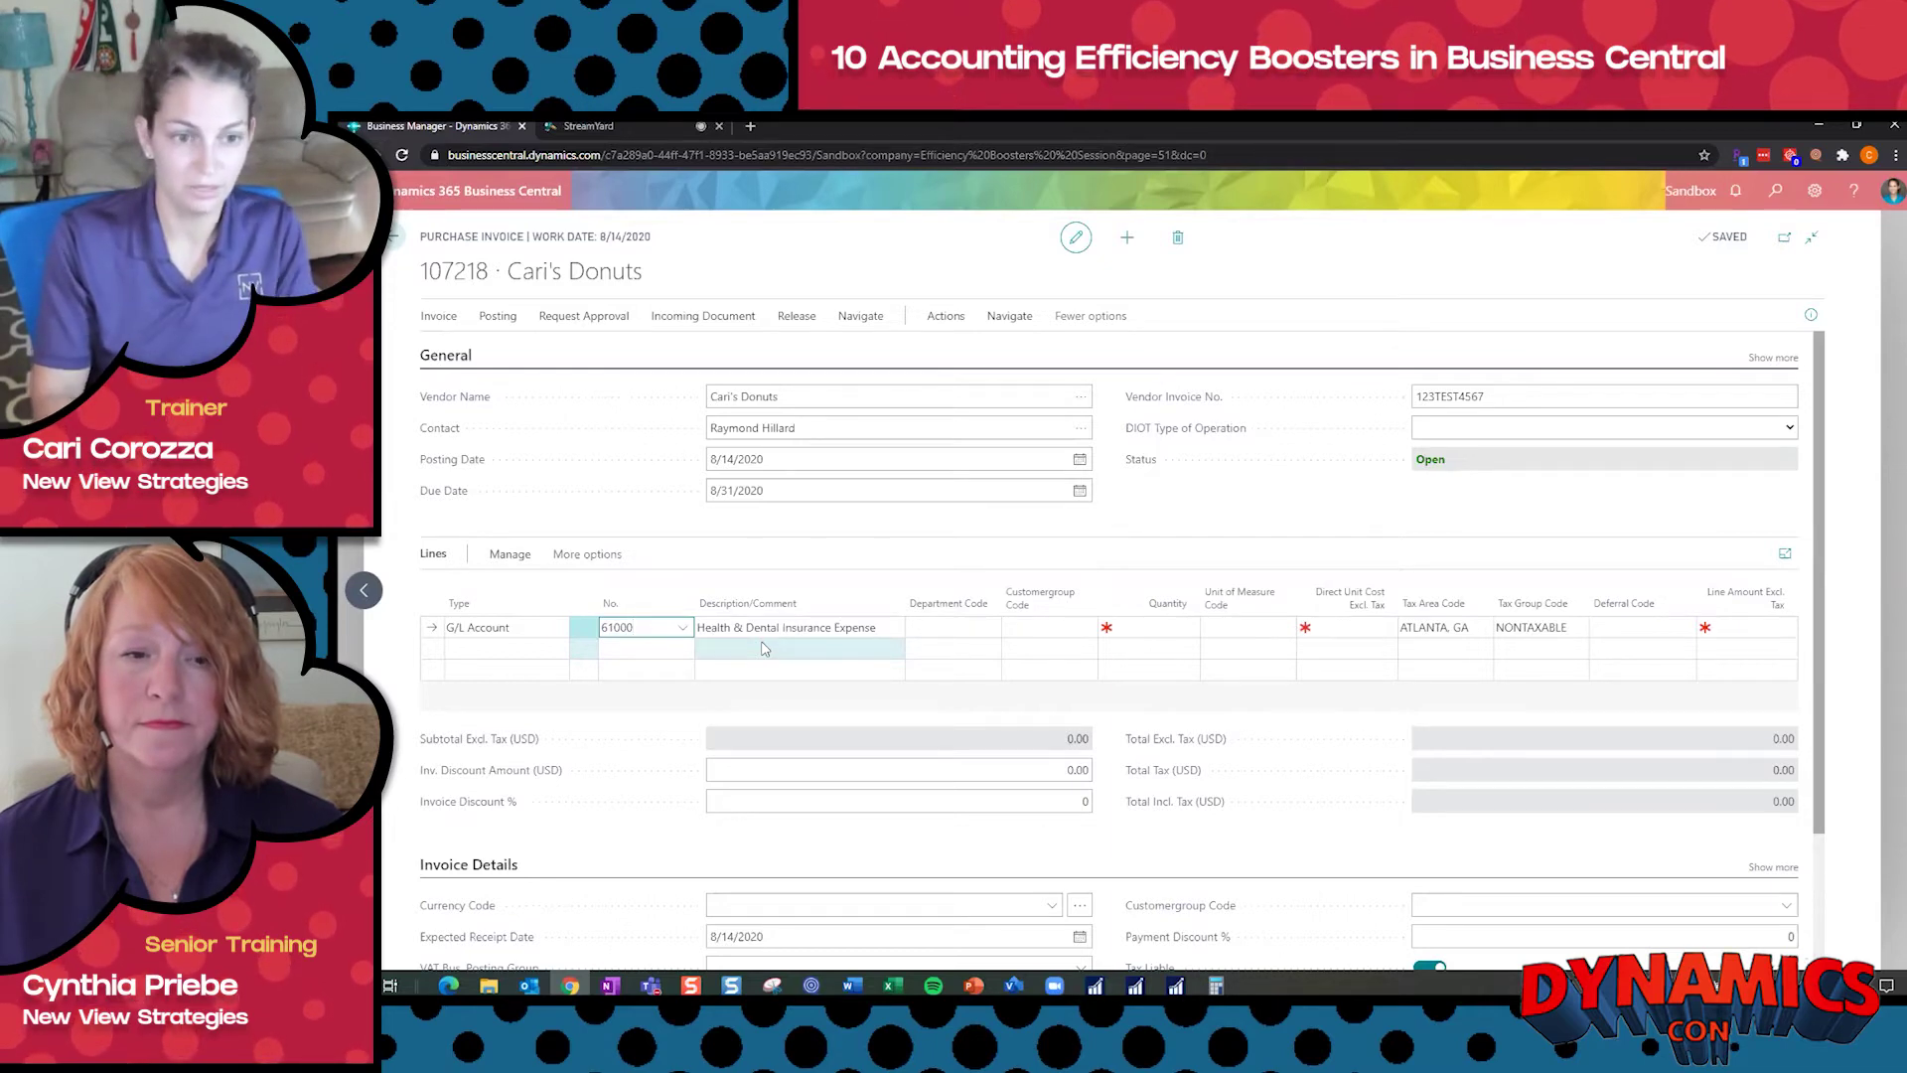
{"action": "key", "text": "Tab"}
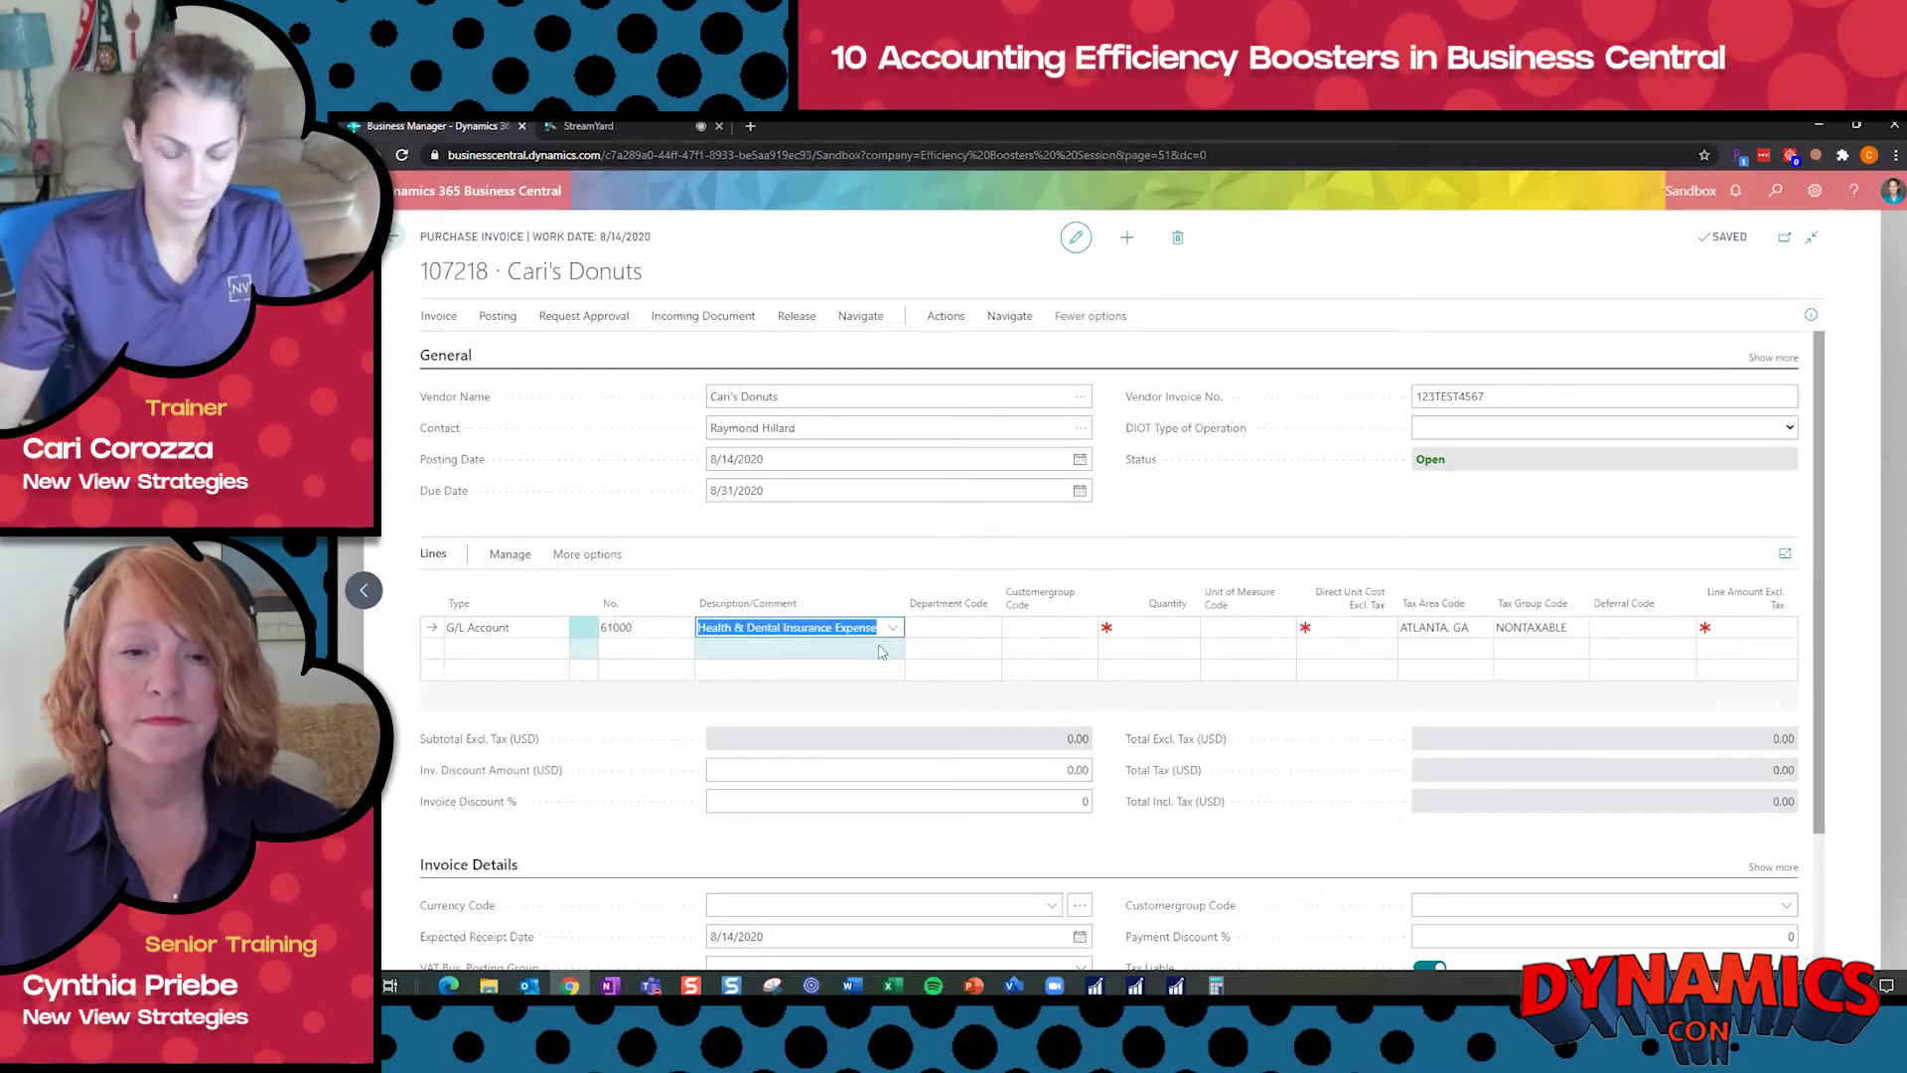
- Fill the insurance expense line with department code ADM, quantity 1 and a direct unit cost of 450
{"action": "left_click", "coordinate": [996, 636]}
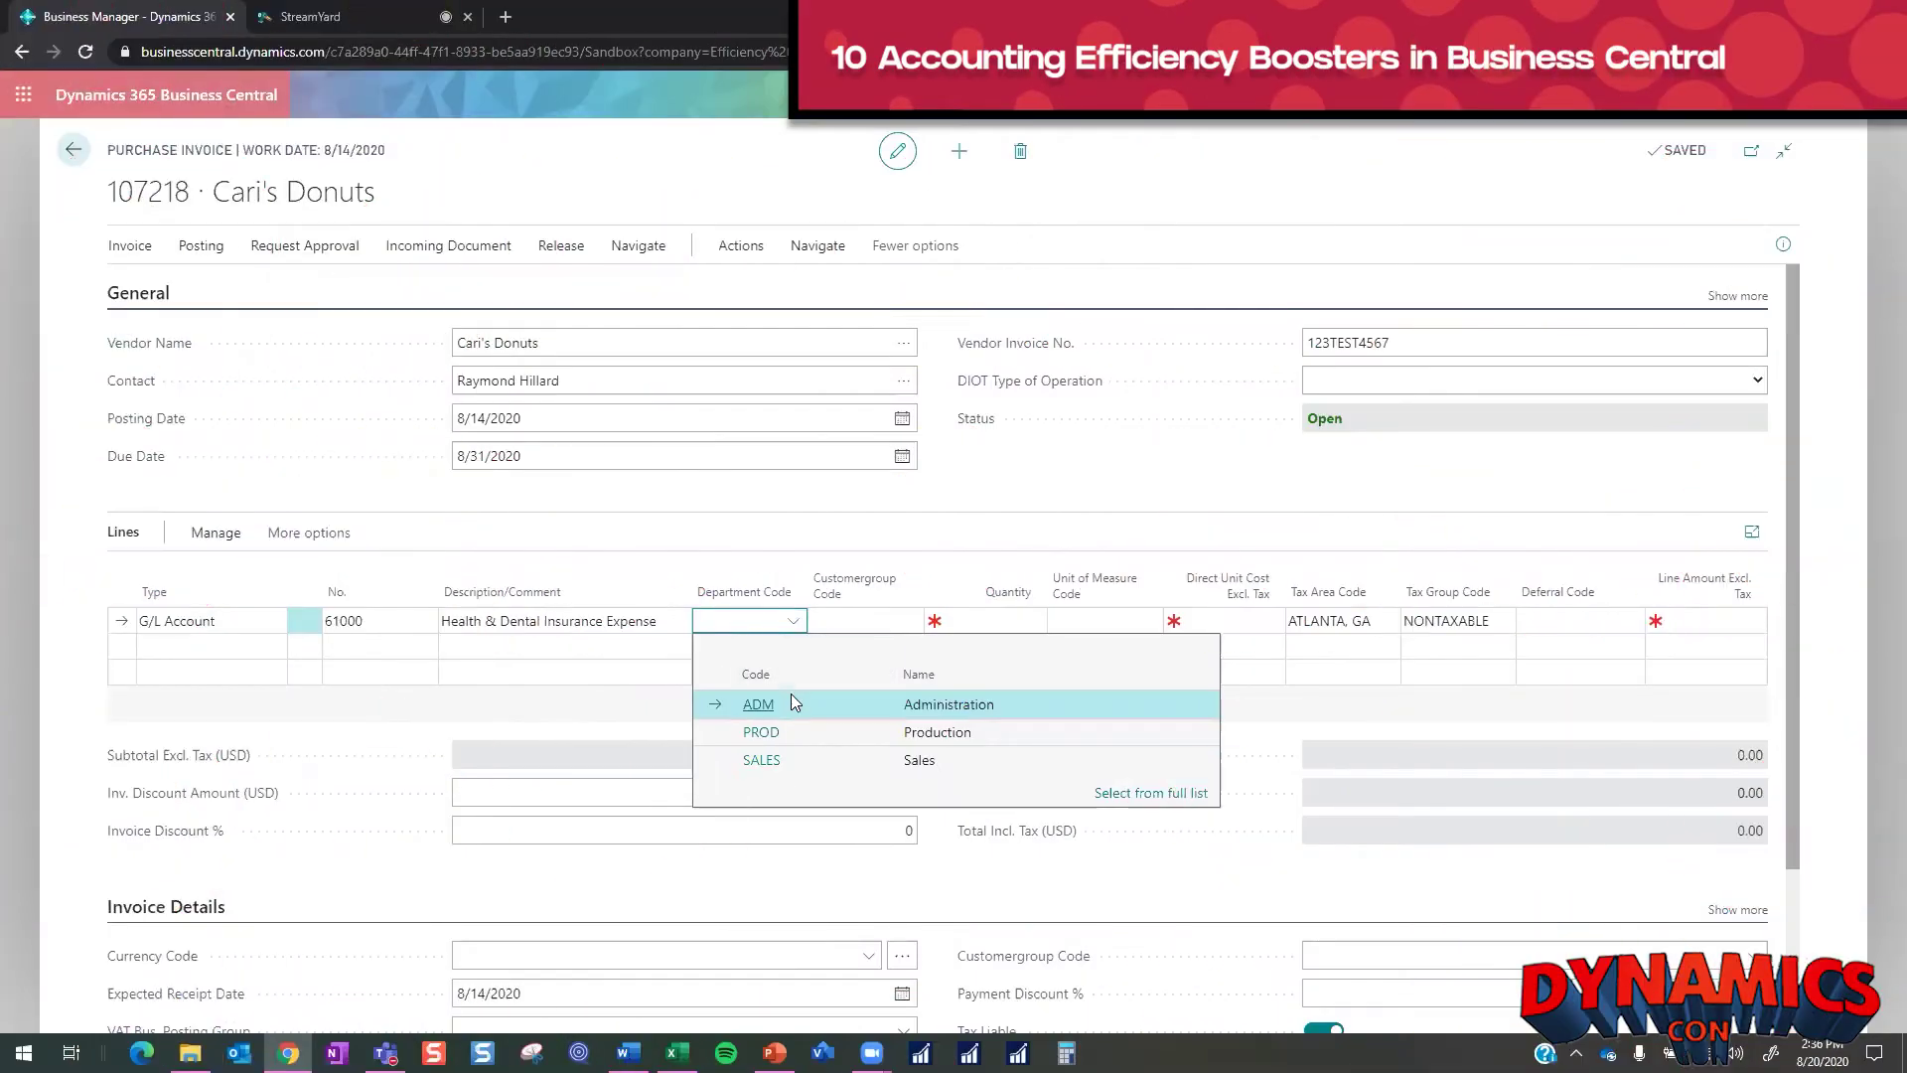
{"action": "left_click", "coordinate": [985, 618]}
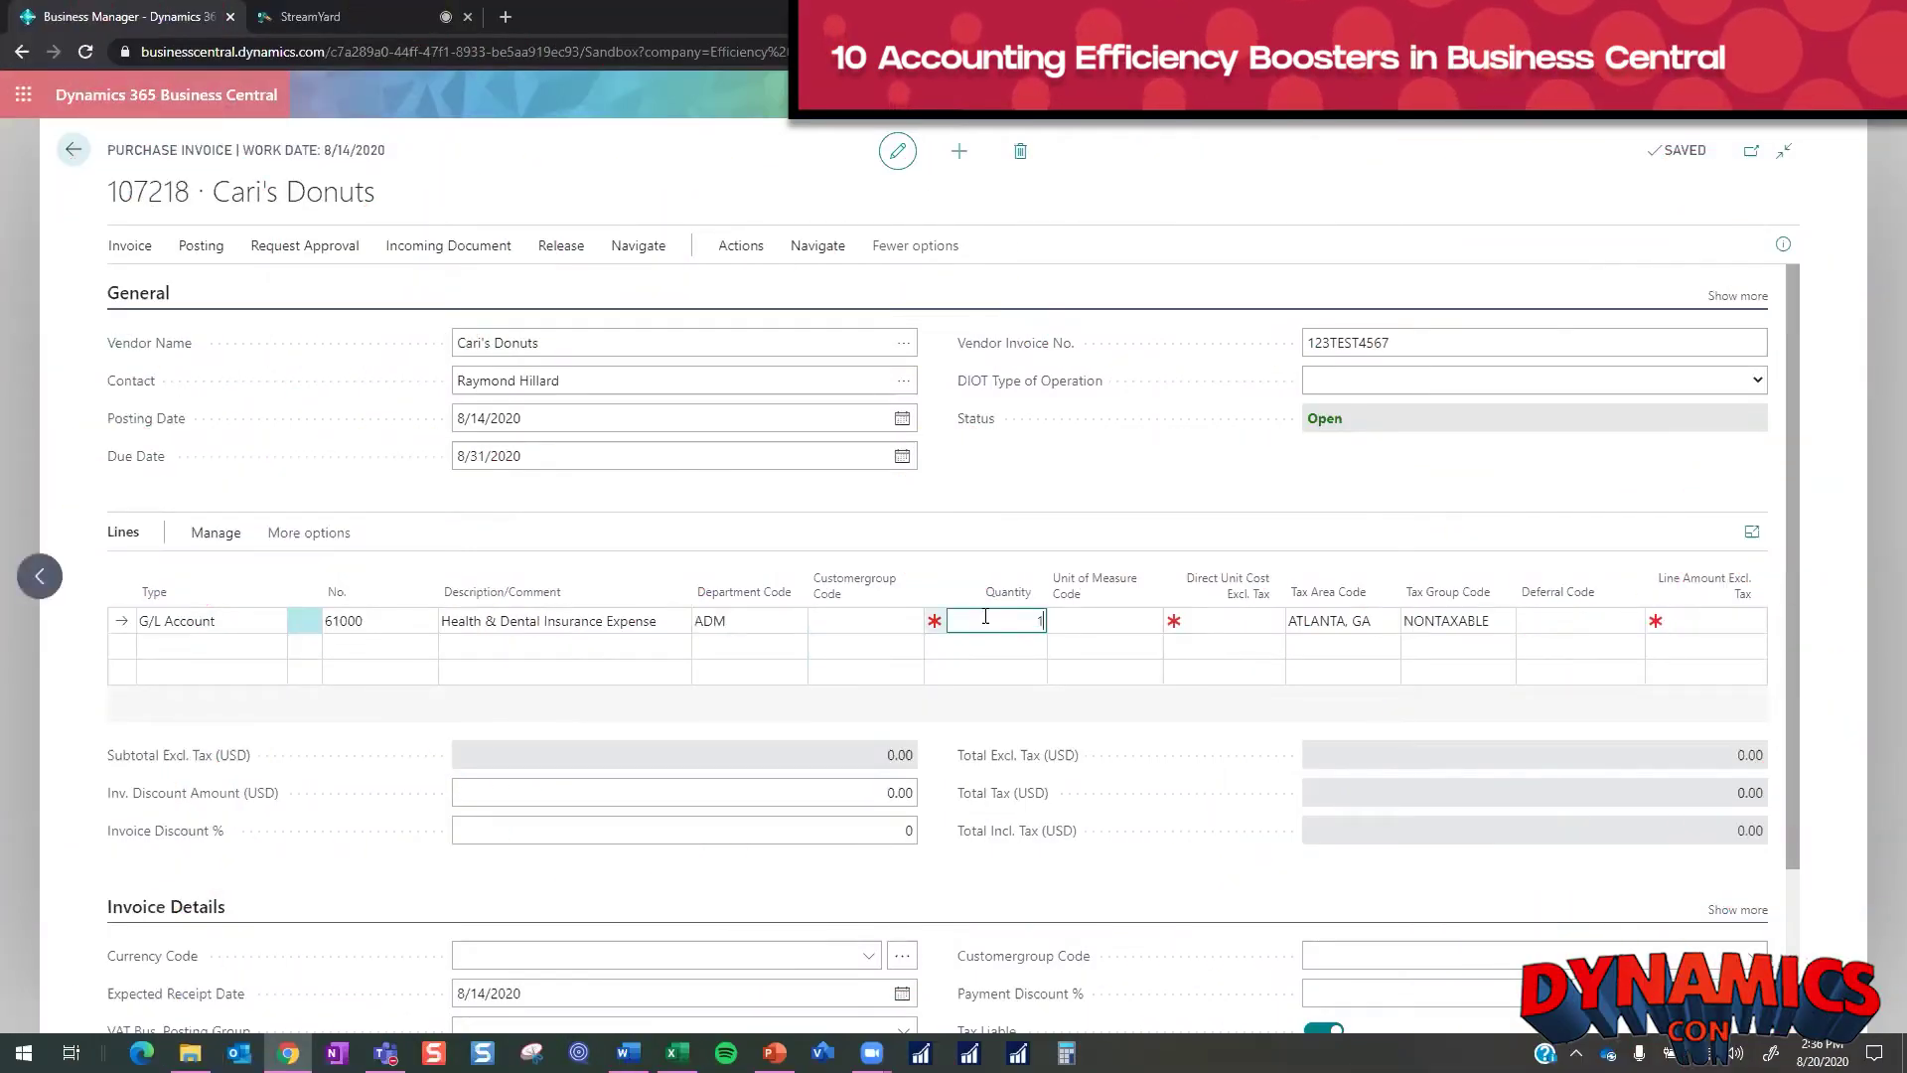
{"action": "key", "text": "Tab"}
{"action": "key", "text": "Tab"}
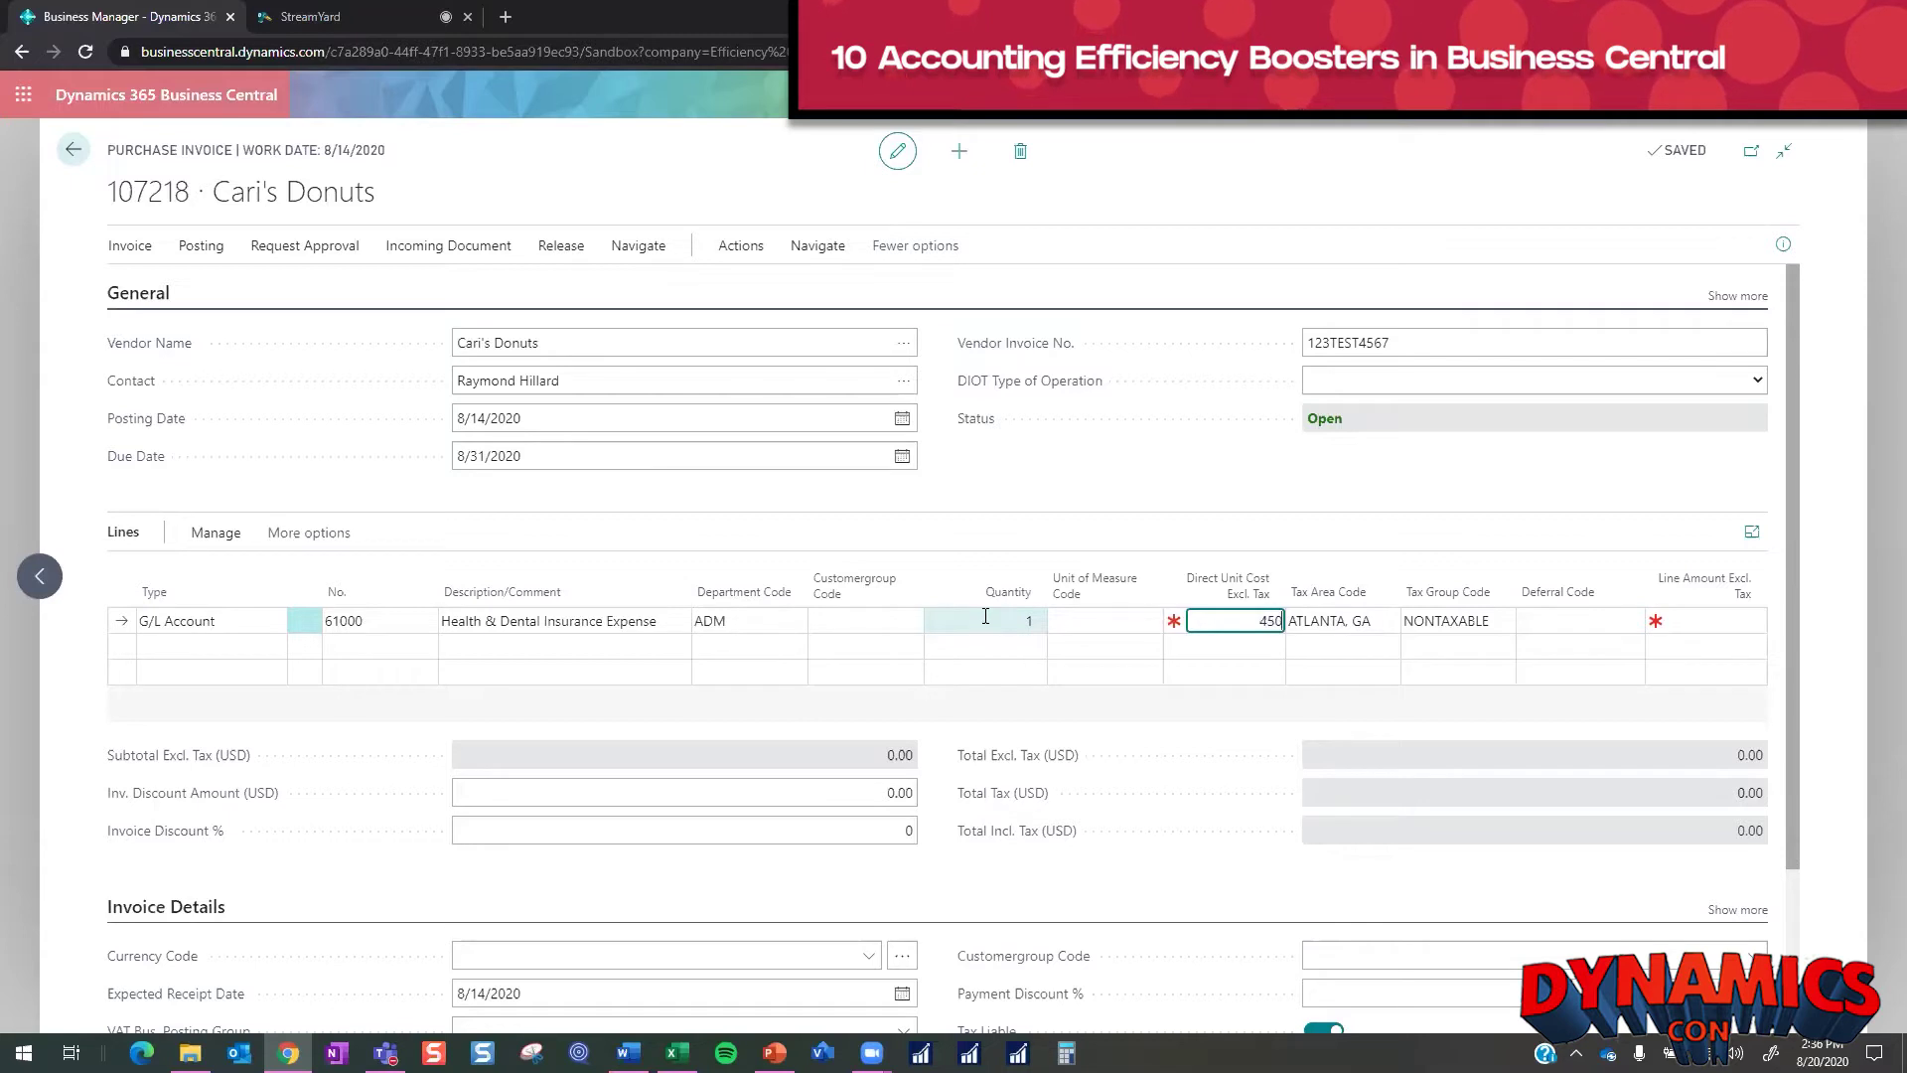
{"action": "key", "text": "Tab"}
{"action": "key", "text": "Tab"}
{"action": "key", "text": "Tab"}
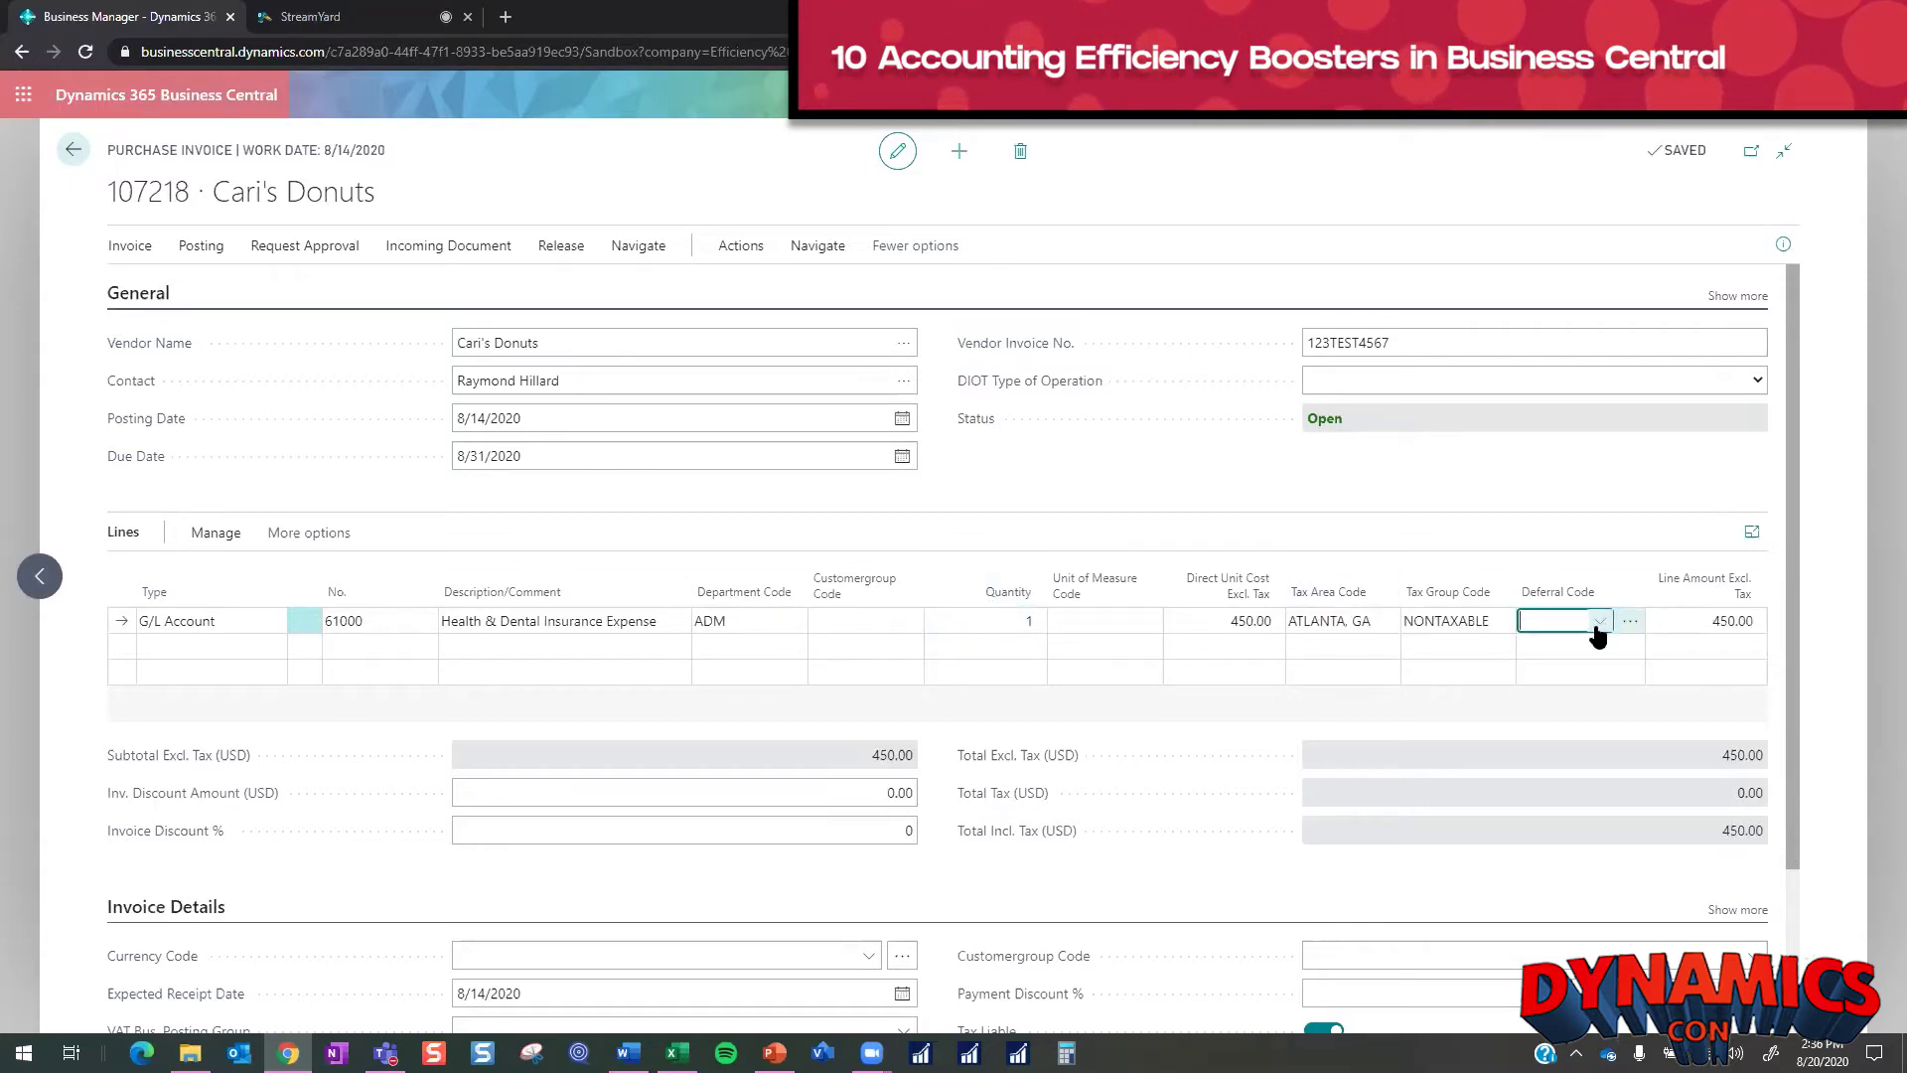
- Assign the INSURANCE deferral code to the invoice line, then review its deferral schedule and close it
{"action": "left_click", "coordinate": [1599, 621]}
{"action": "left_click", "coordinate": [1262, 702]}
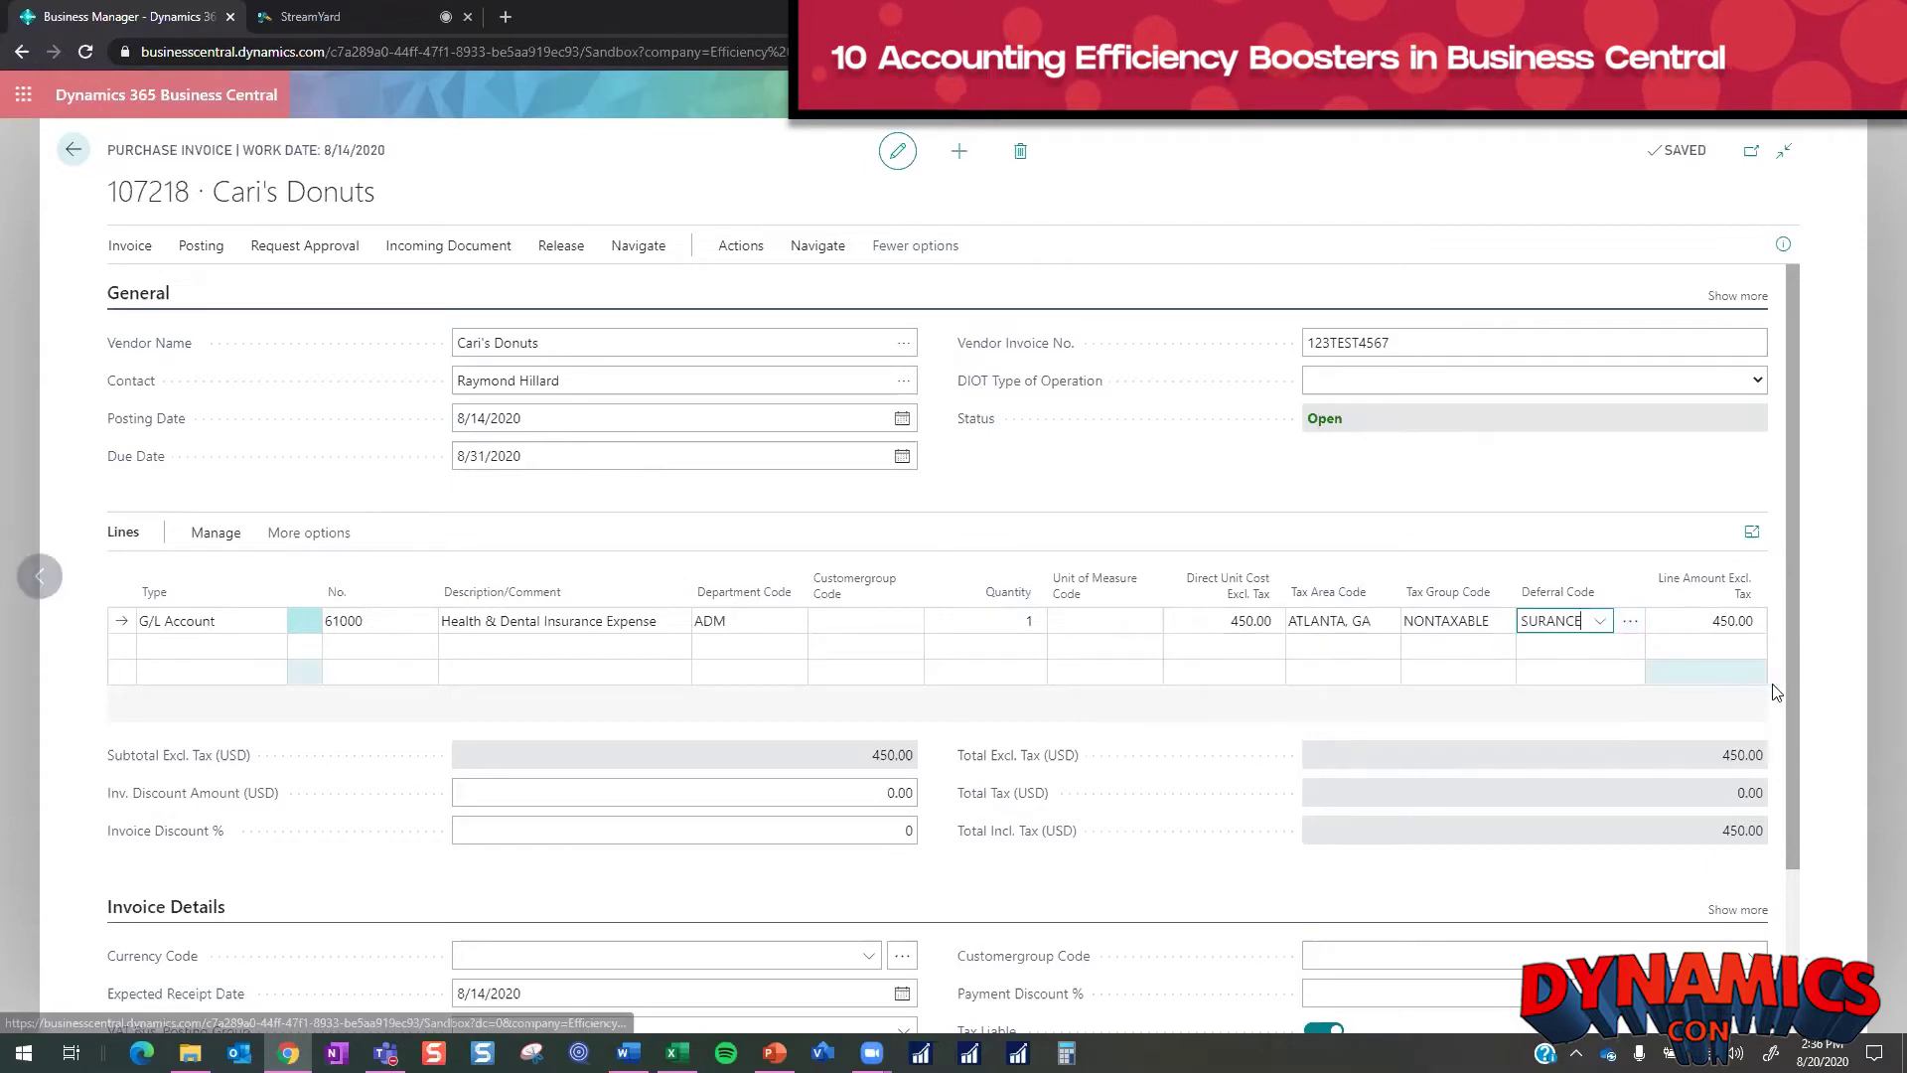
{"action": "left_click", "coordinate": [1632, 622]}
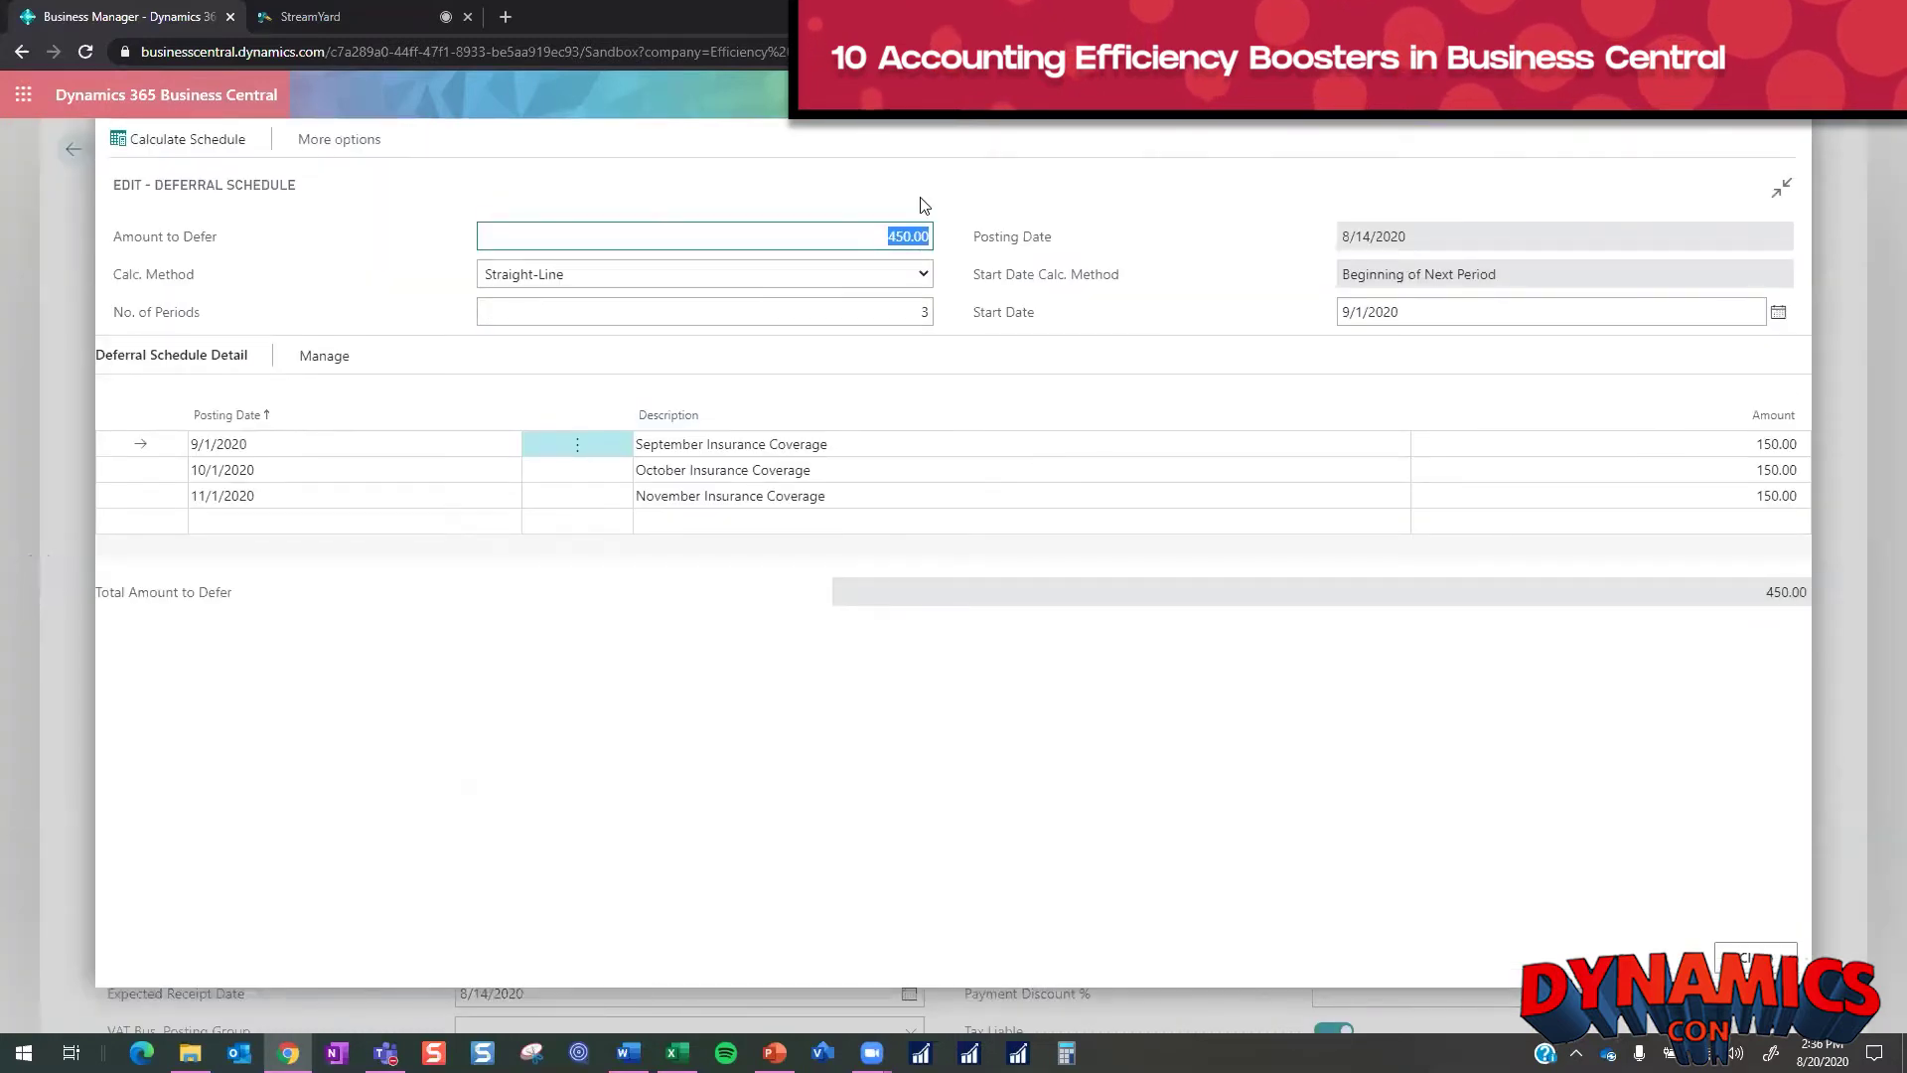
{"action": "left_click", "coordinate": [973, 198]}
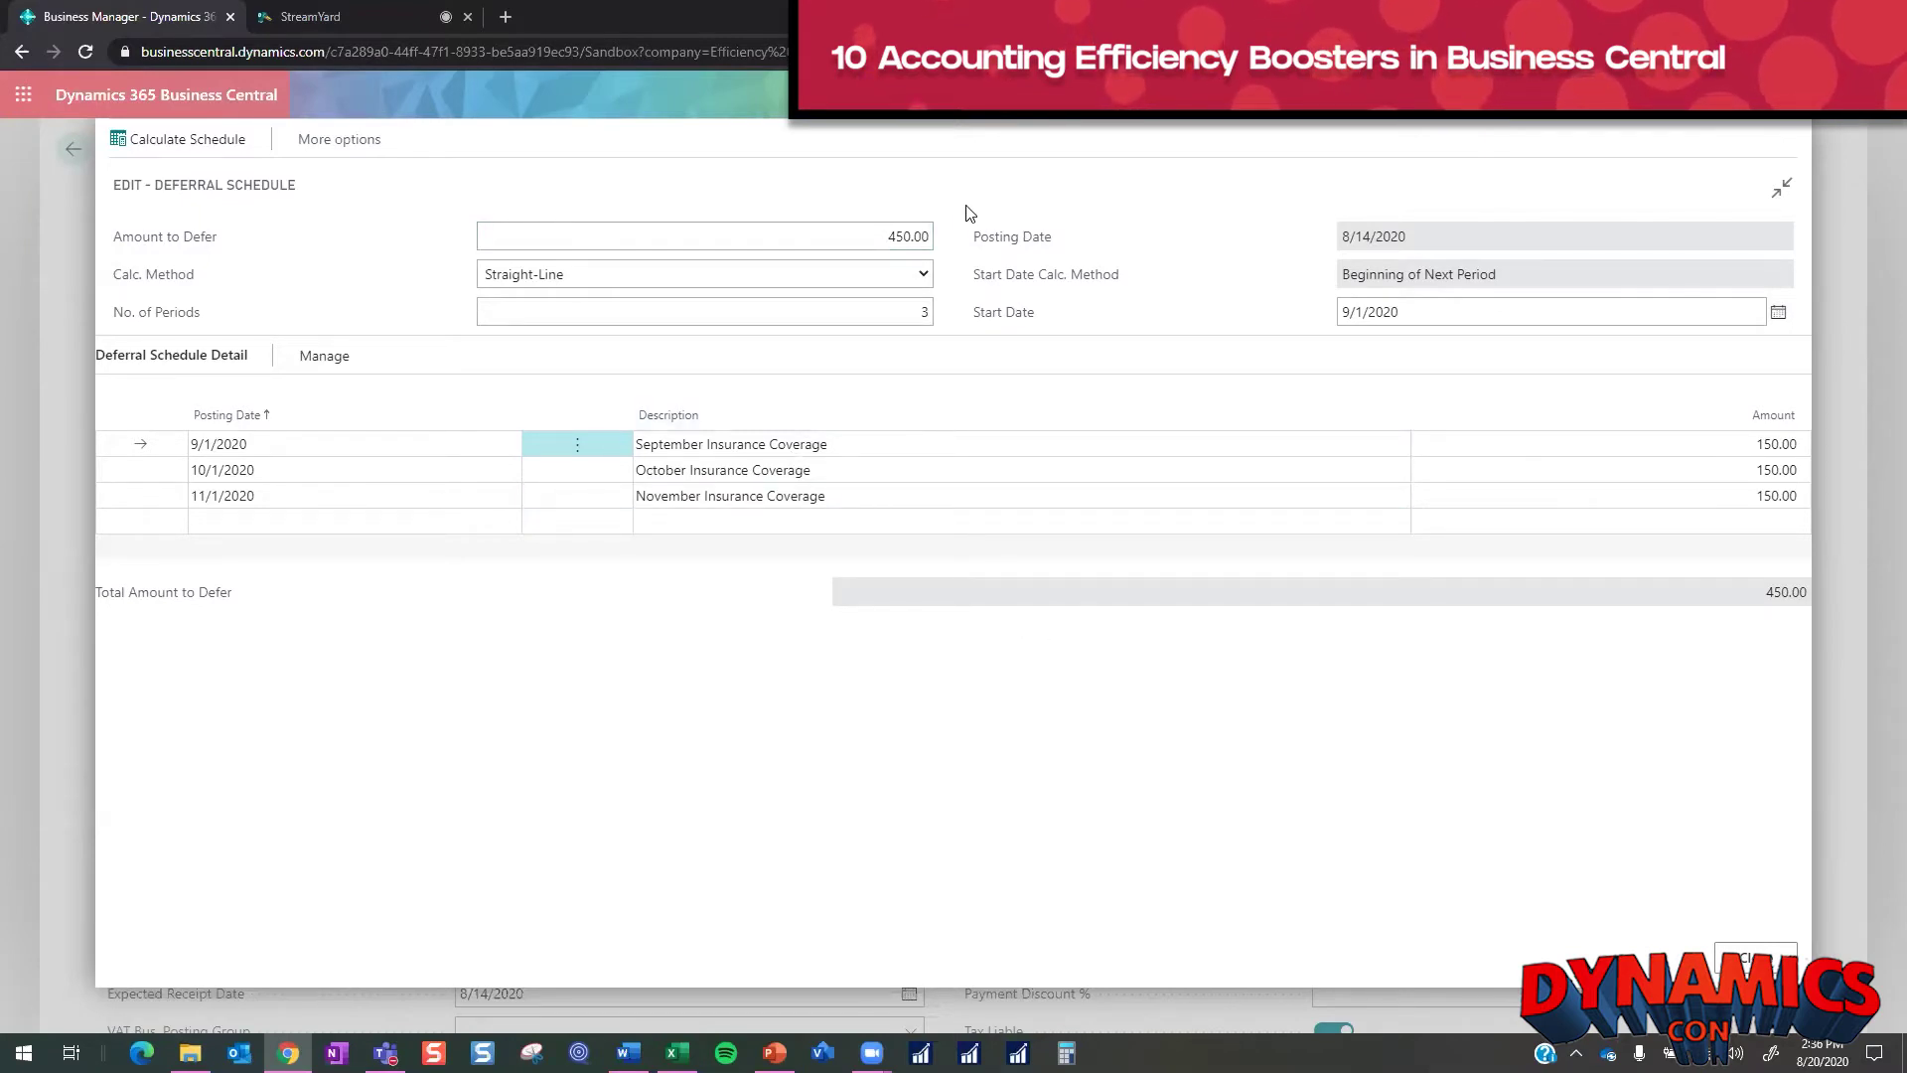
{"action": "left_click", "coordinate": [803, 246]}
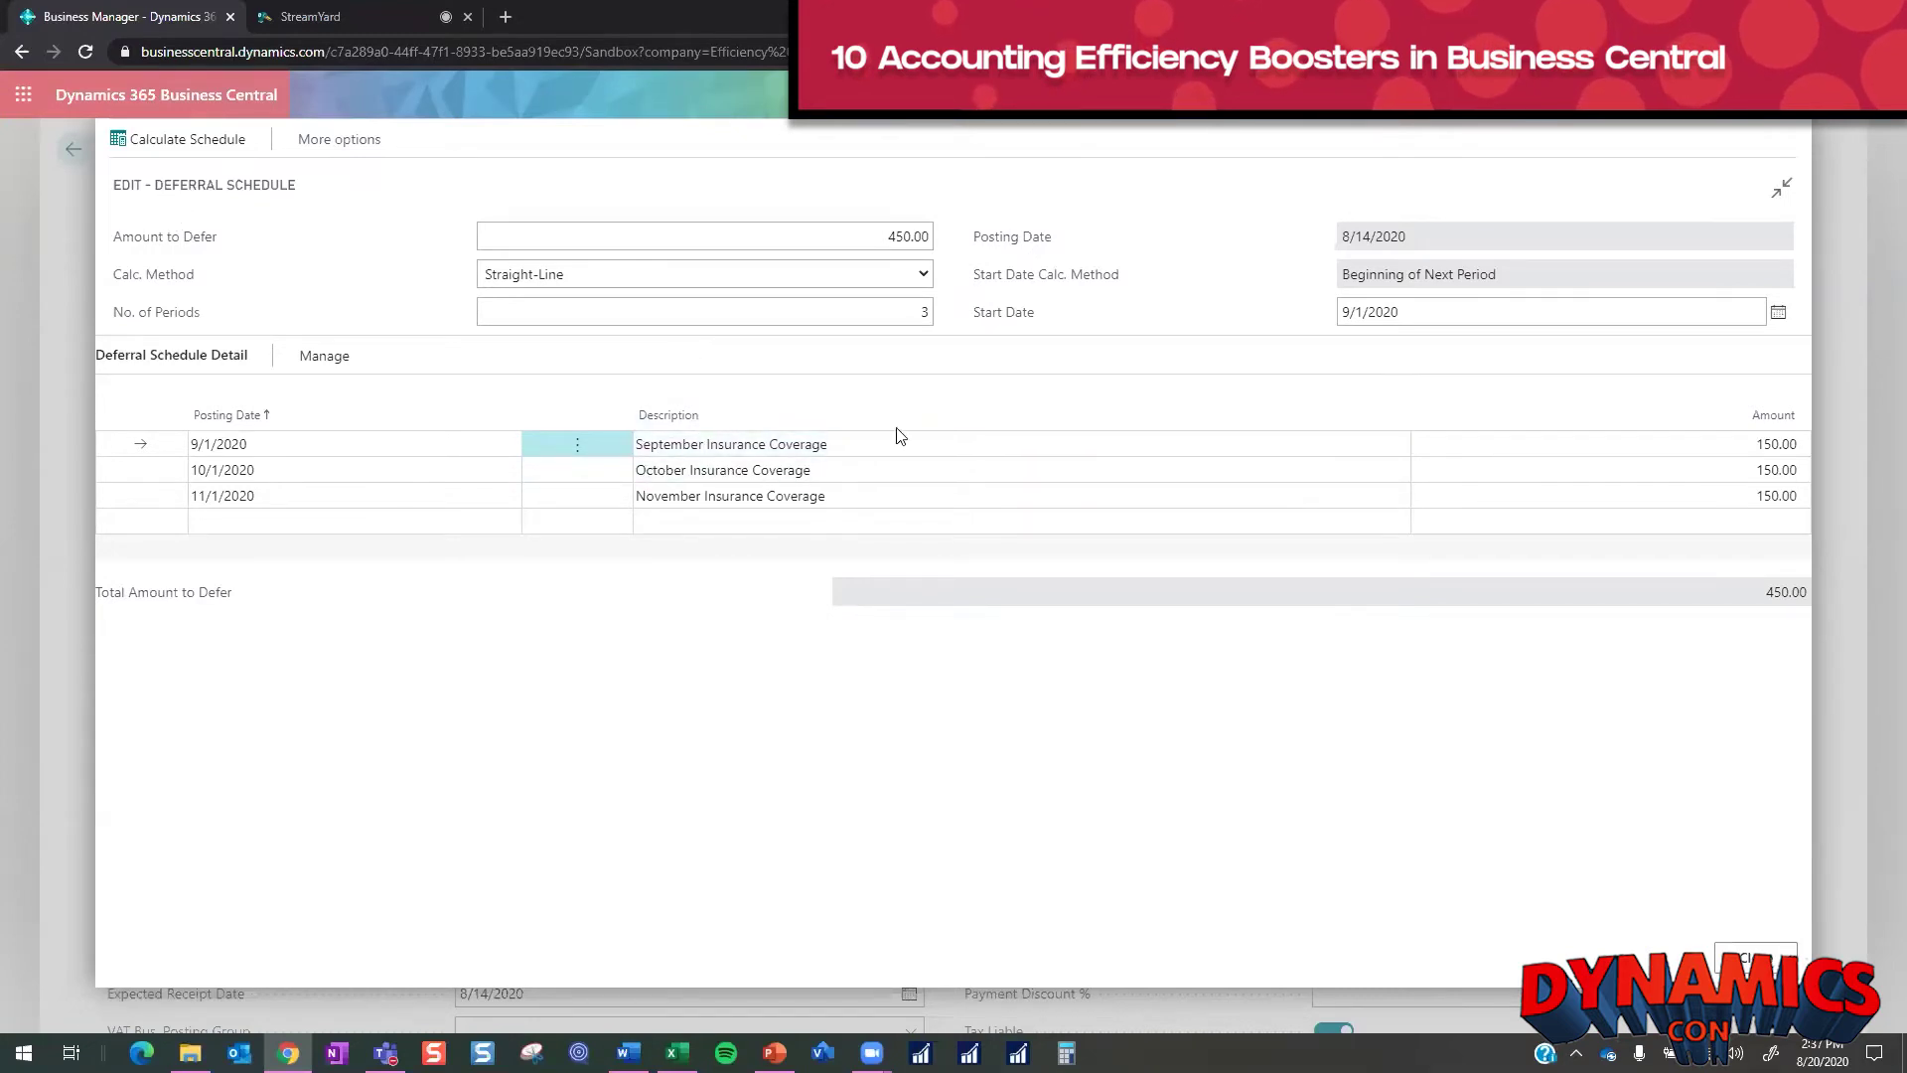
{"action": "left_click", "coordinate": [1754, 956]}
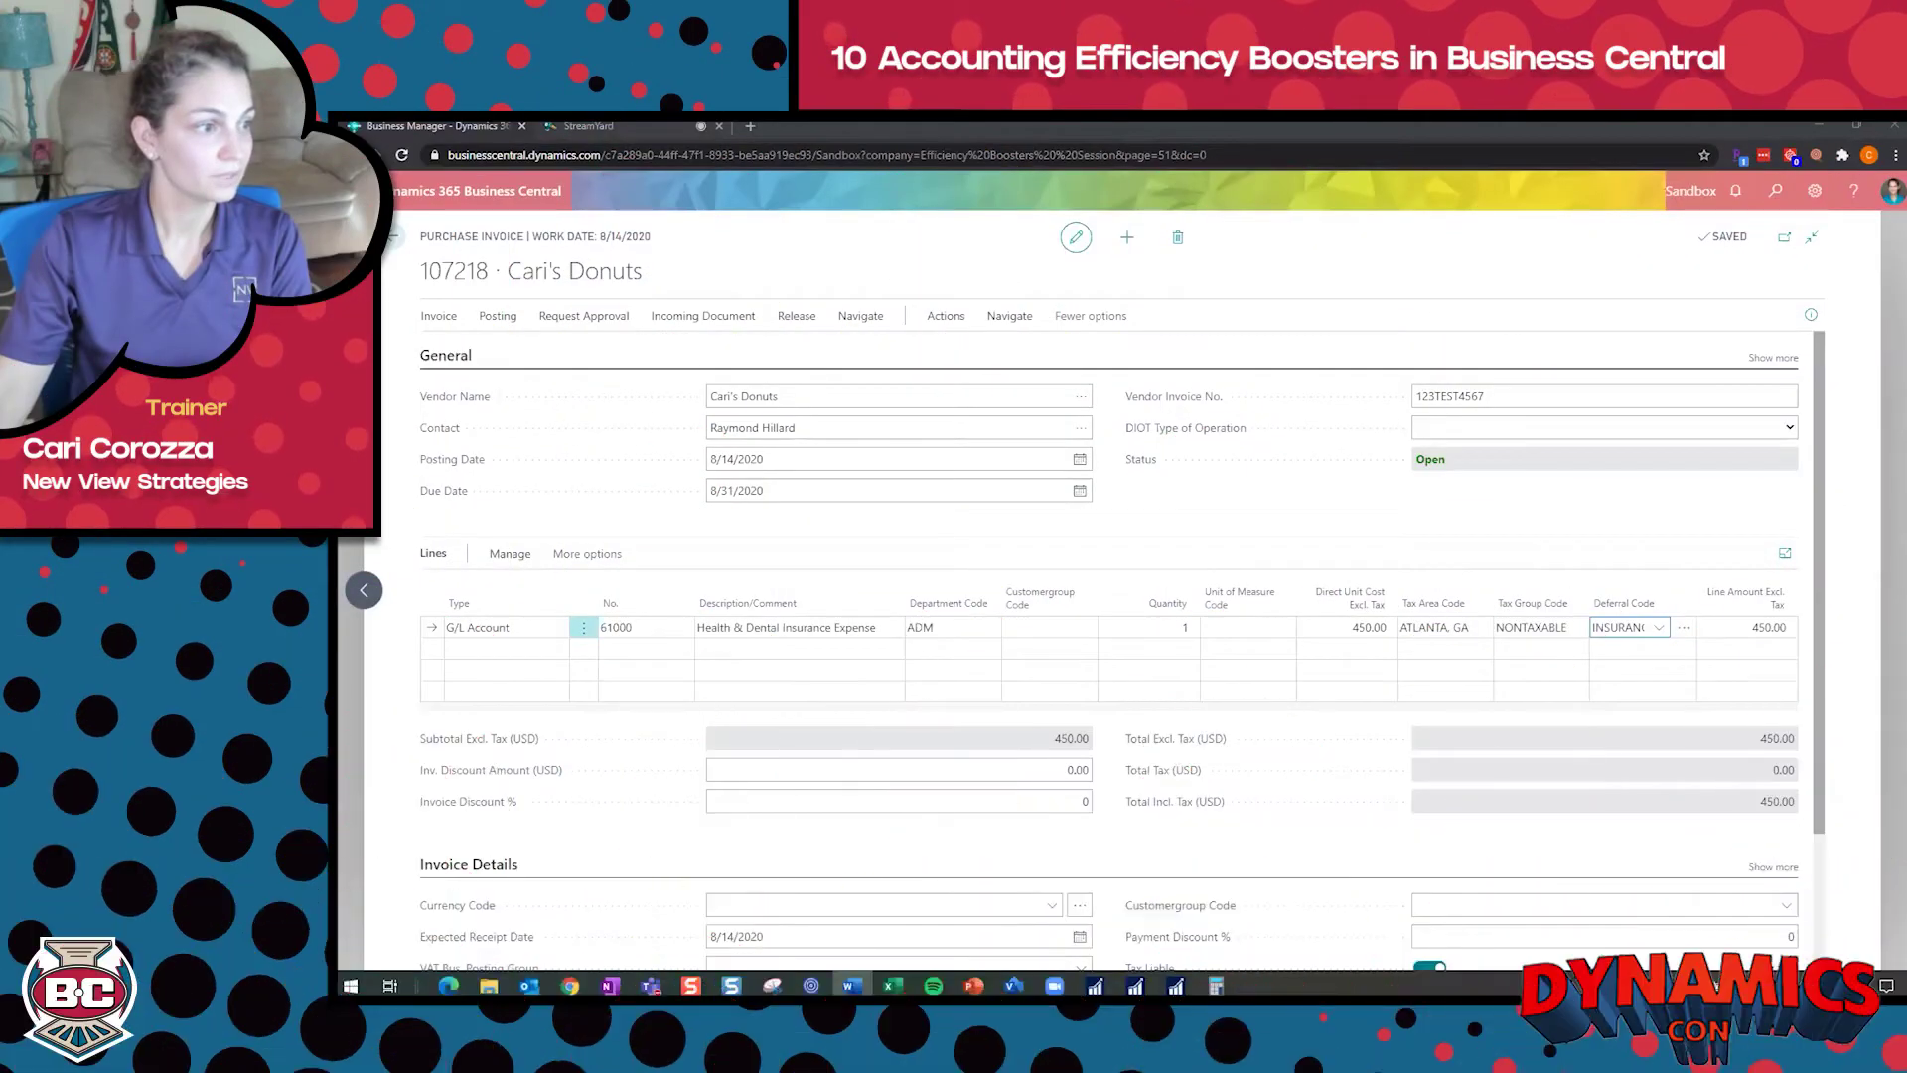
- Preview the invoice's posting, examine its G/L entries including the monthly deferrals, and return to the invoice
{"action": "left_click", "coordinate": [1110, 478]}
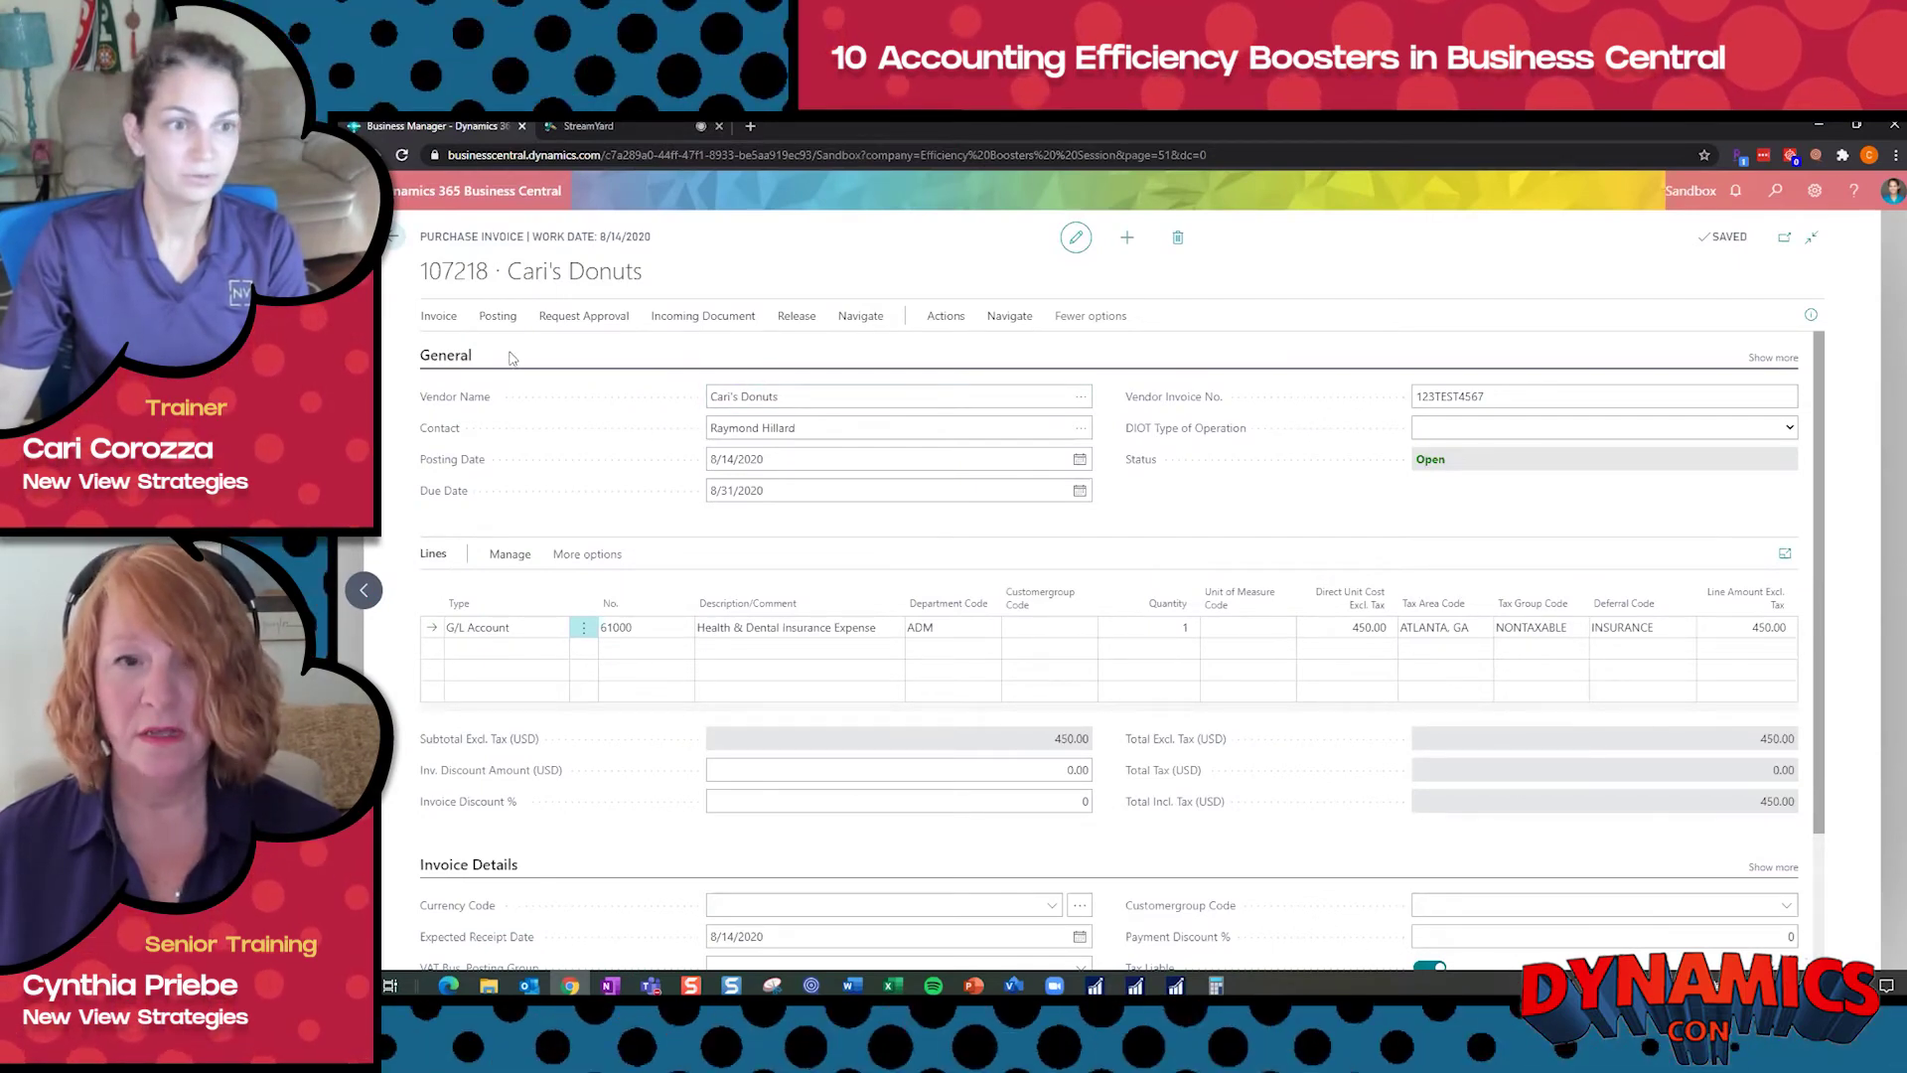
{"action": "left_click", "coordinate": [498, 314]}
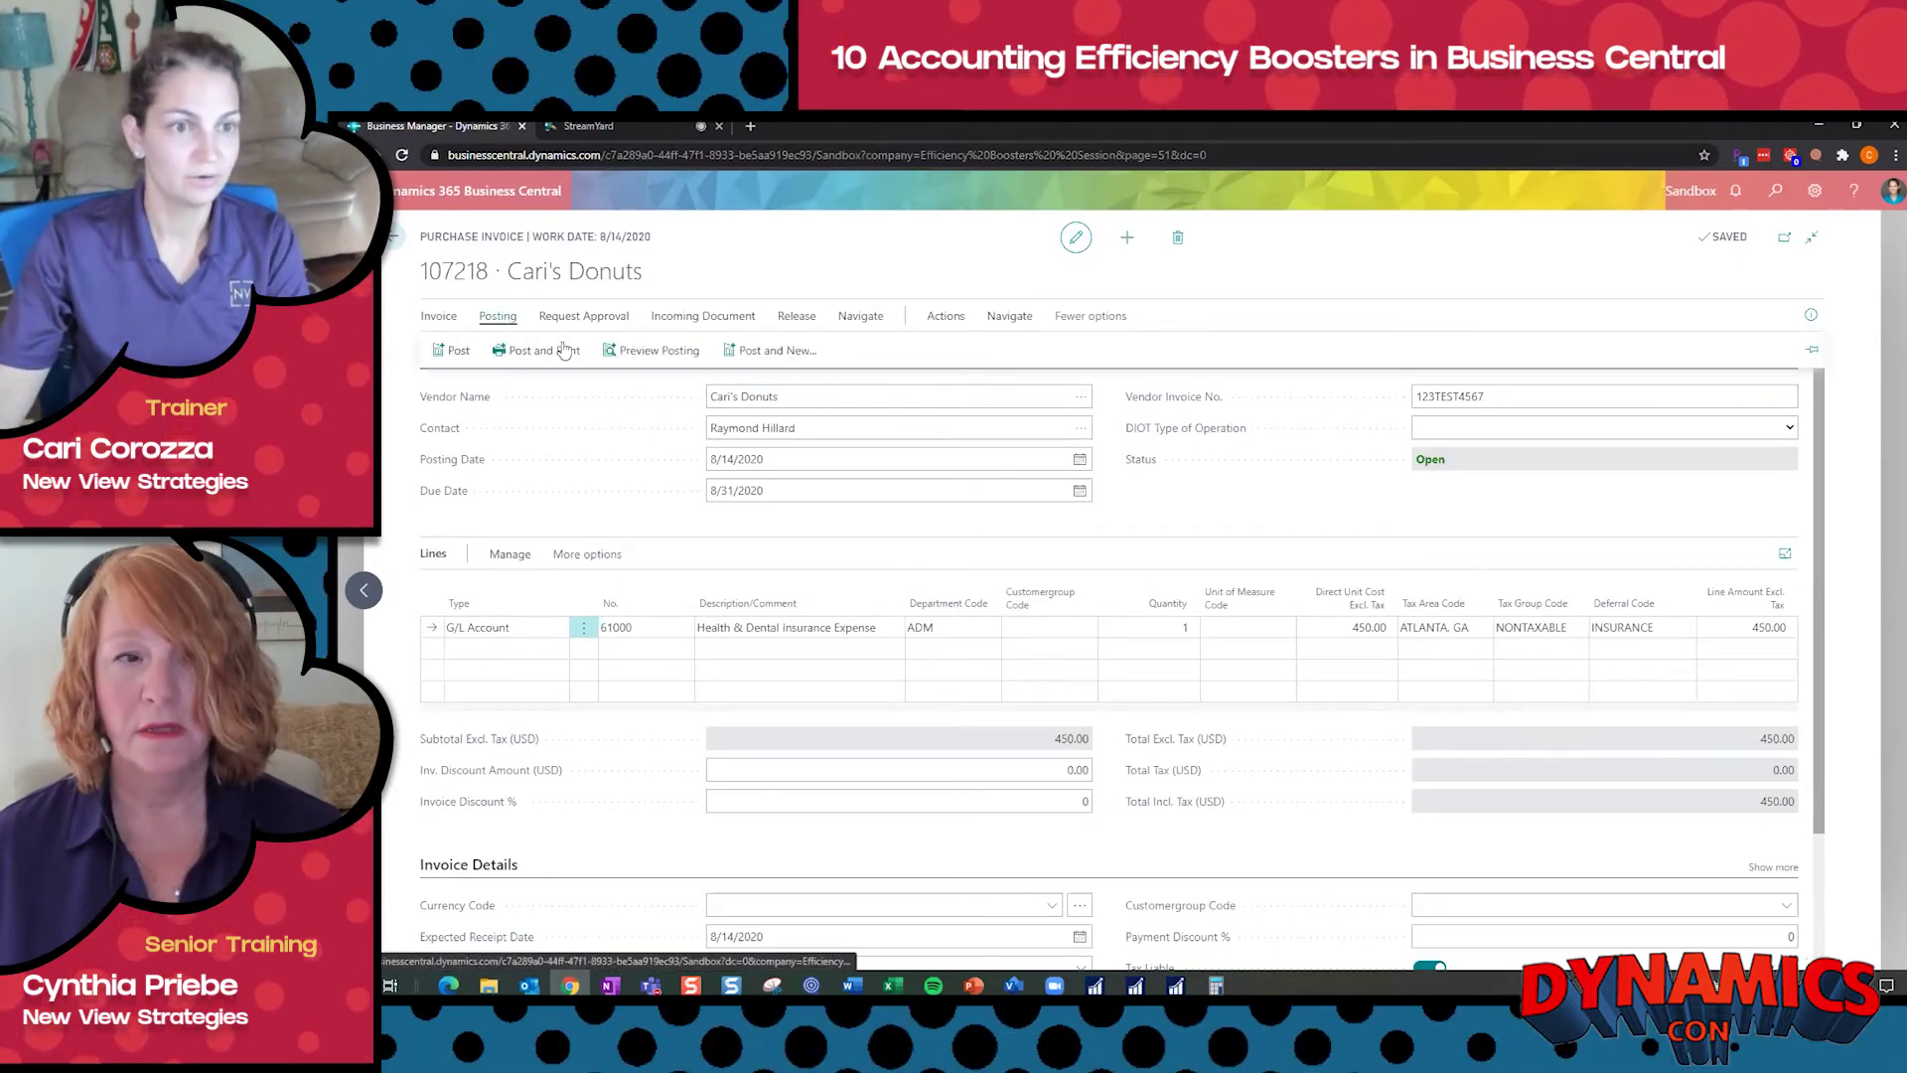
{"action": "left_click", "coordinate": [647, 352]}
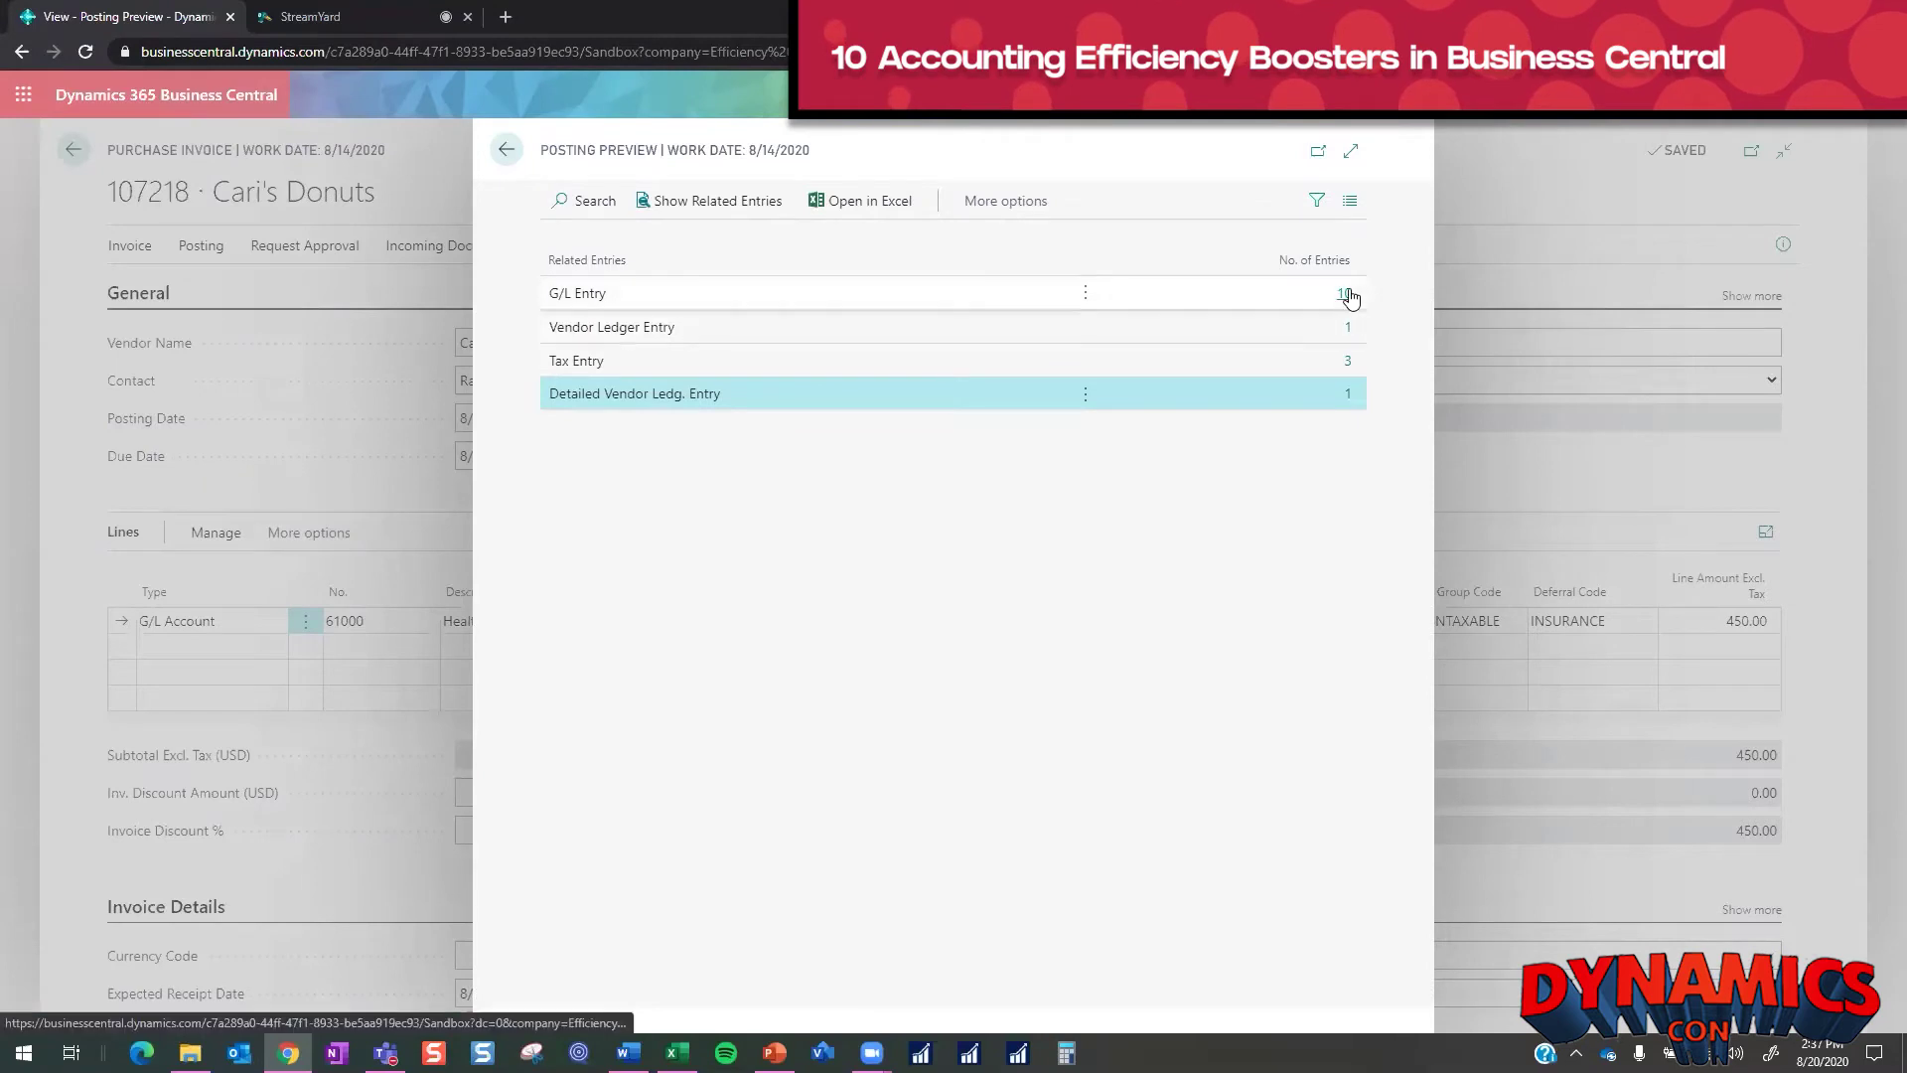
{"action": "left_click", "coordinate": [1346, 295]}
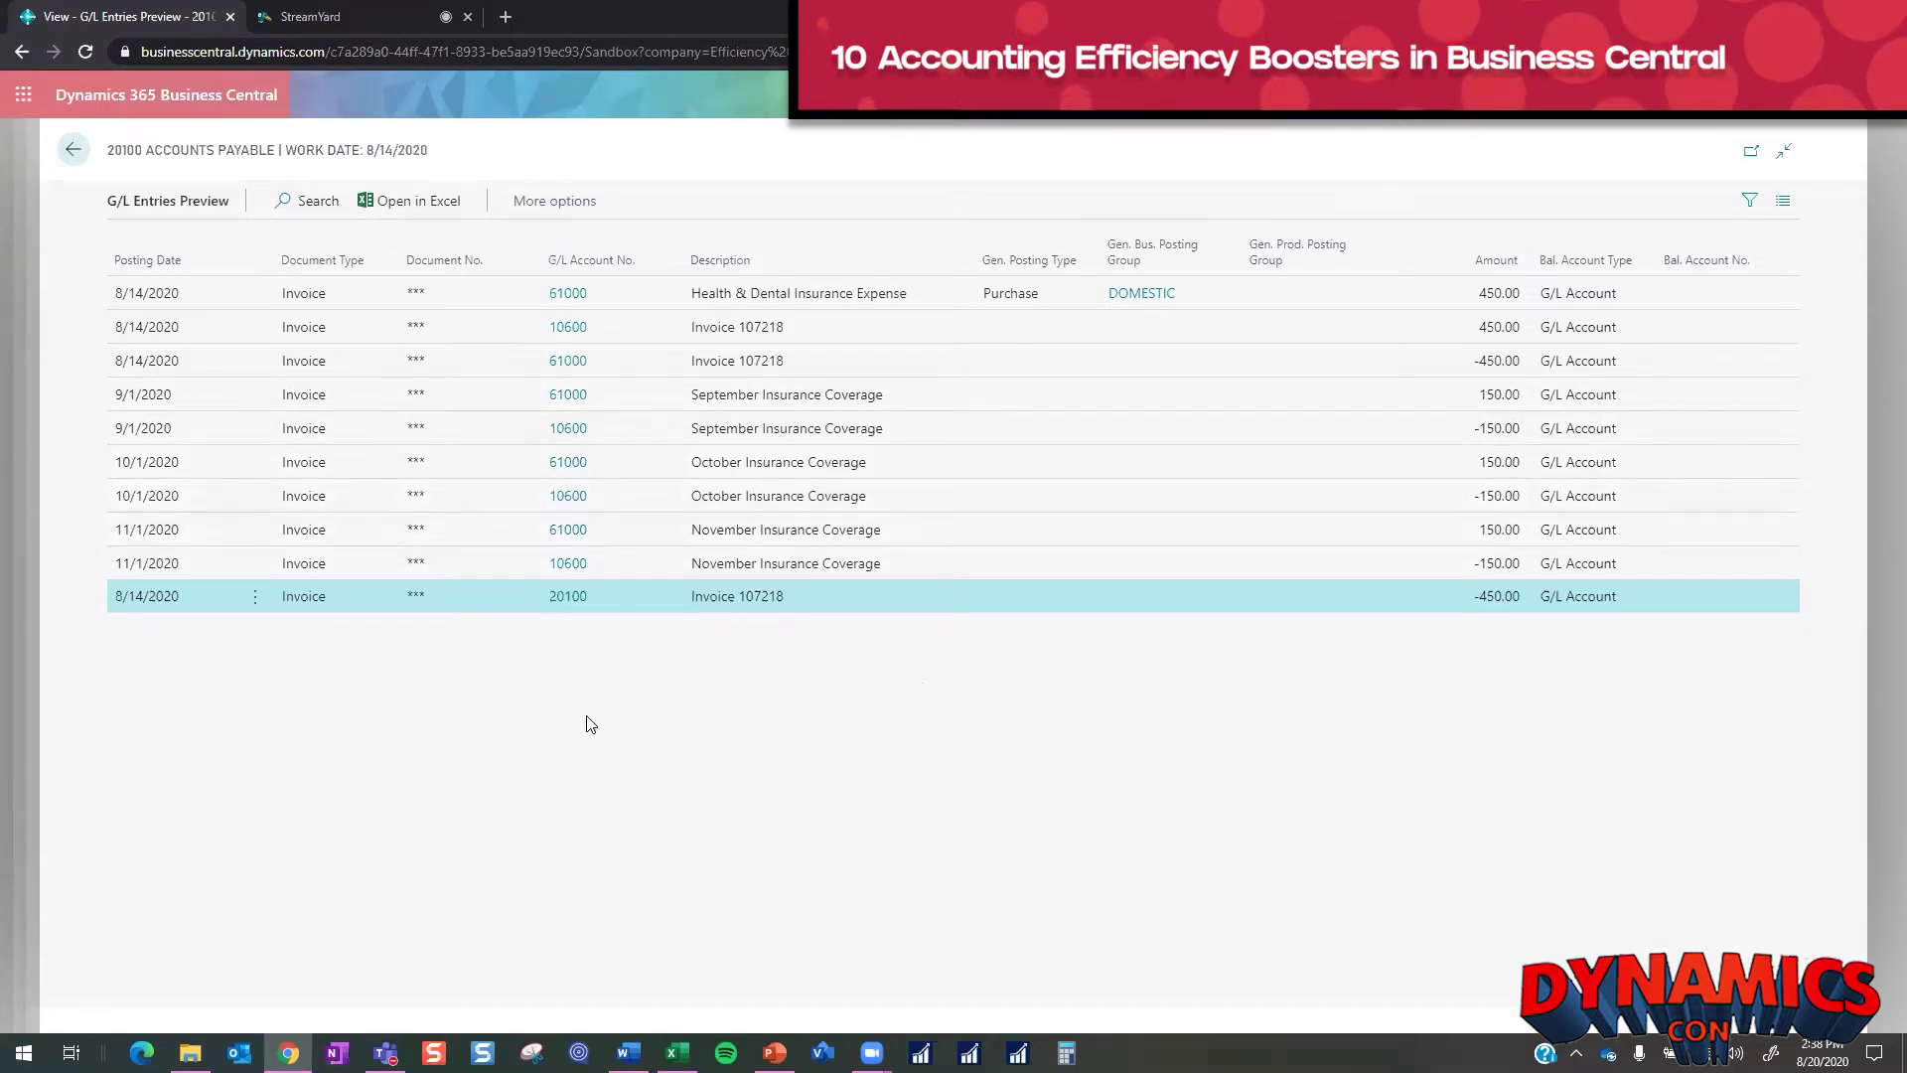
{"action": "left_click", "coordinate": [75, 151]}
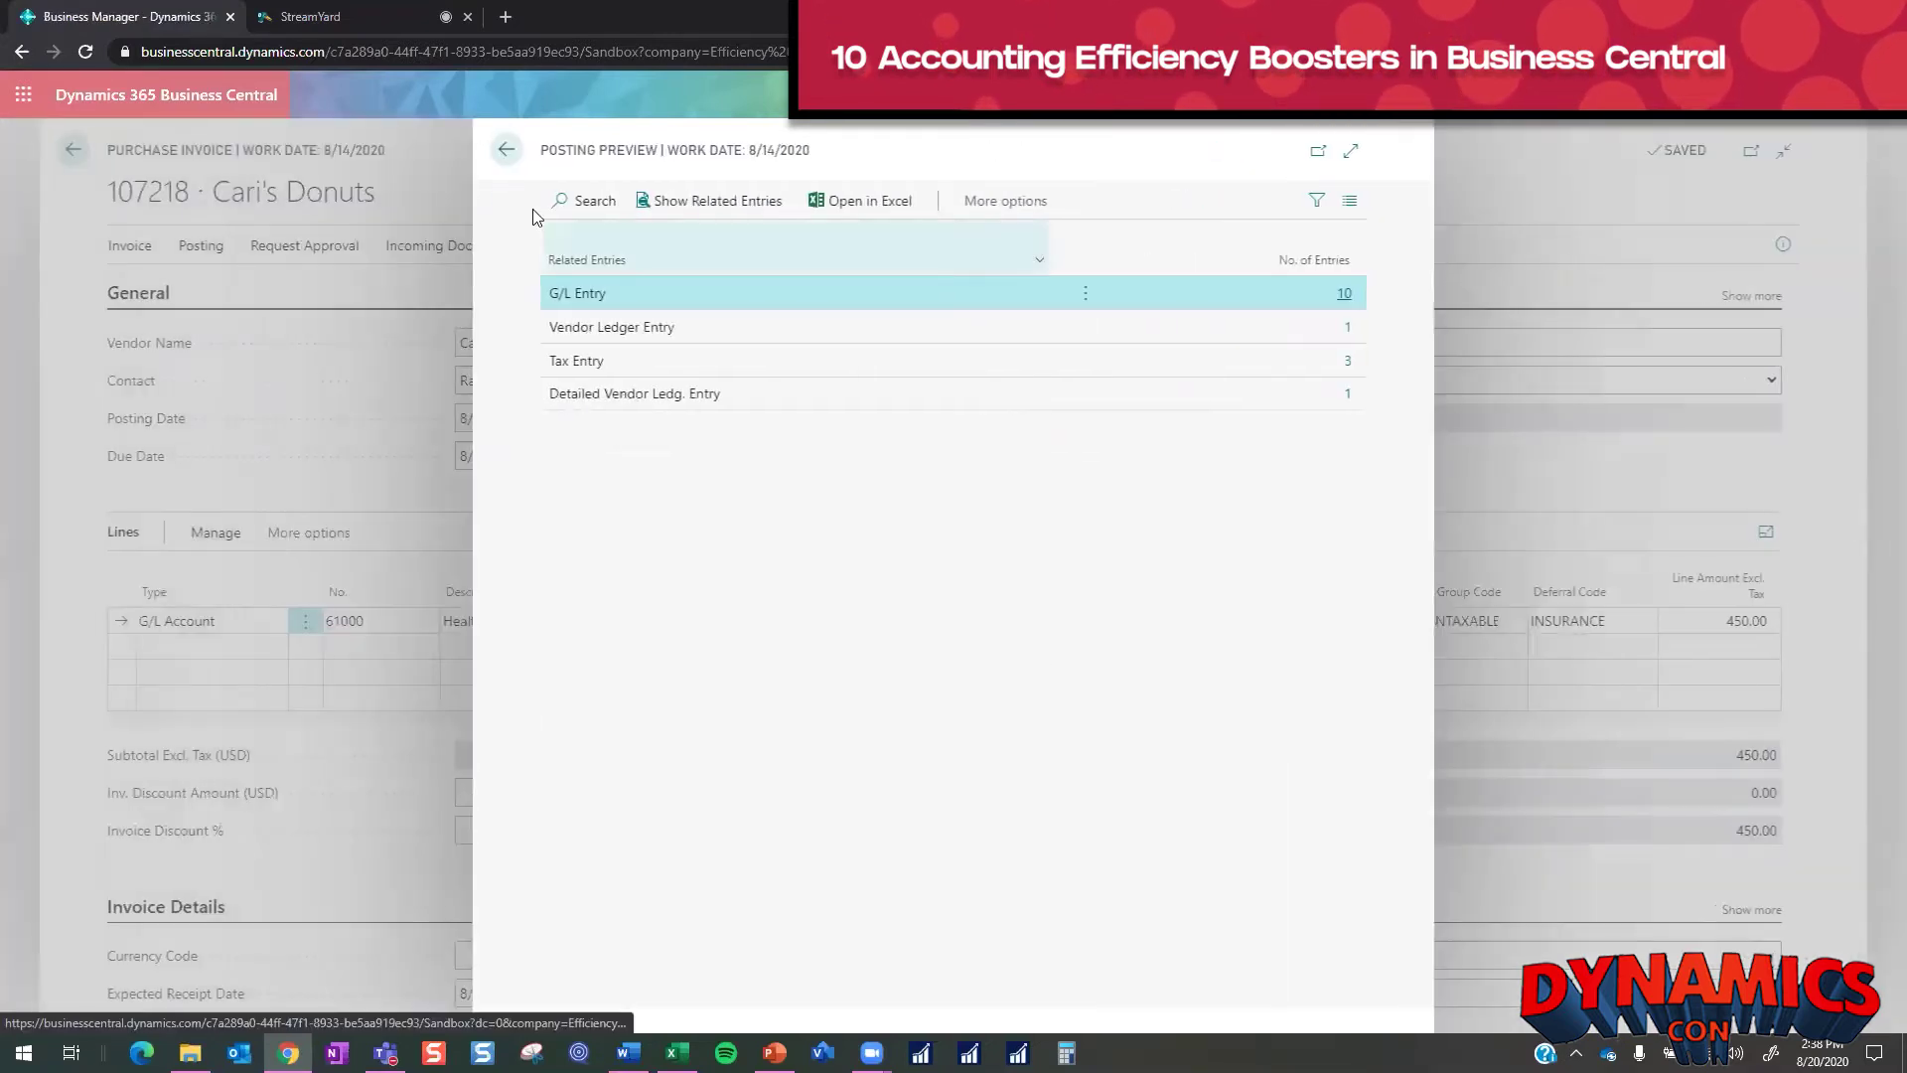
{"action": "left_click", "coordinate": [506, 149]}
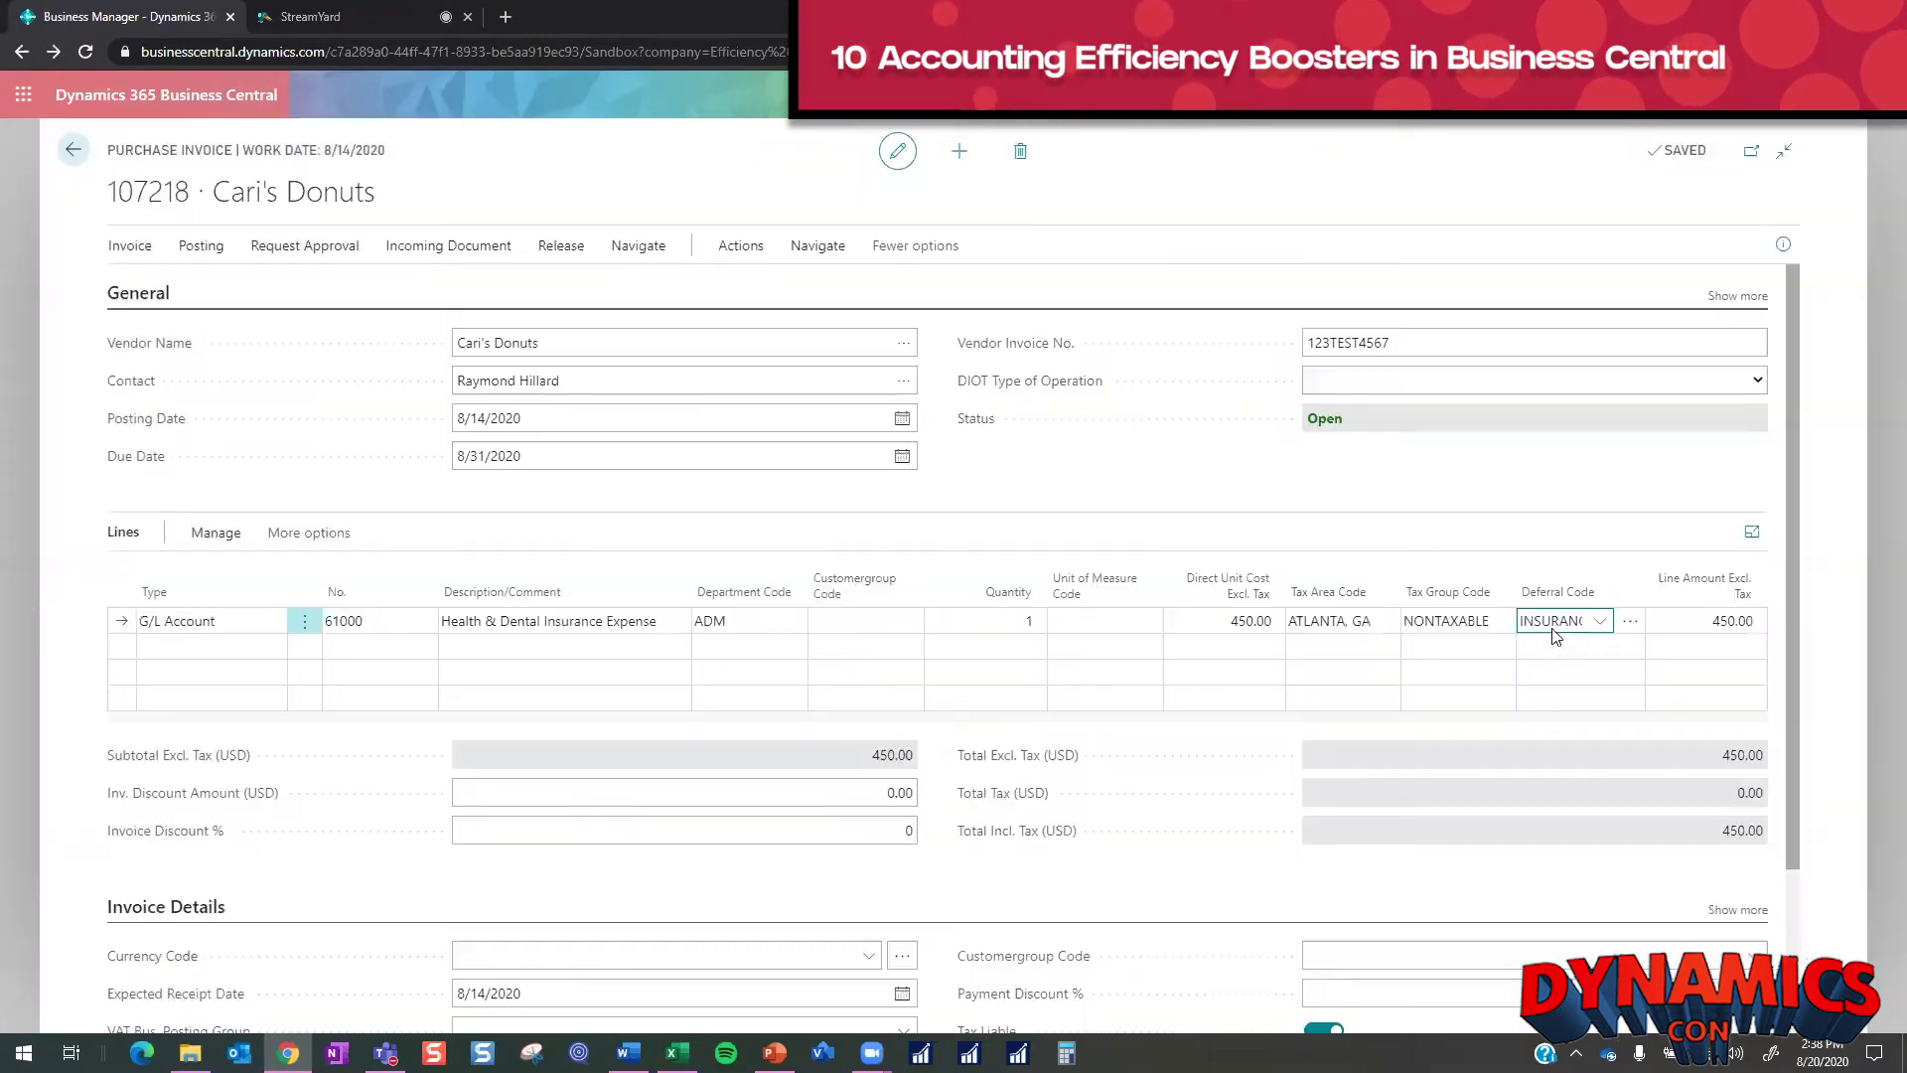
- Try to close the purchase invoice without posting it
{"action": "left_click", "coordinate": [1594, 624]}
{"action": "left_click", "coordinate": [936, 387]}
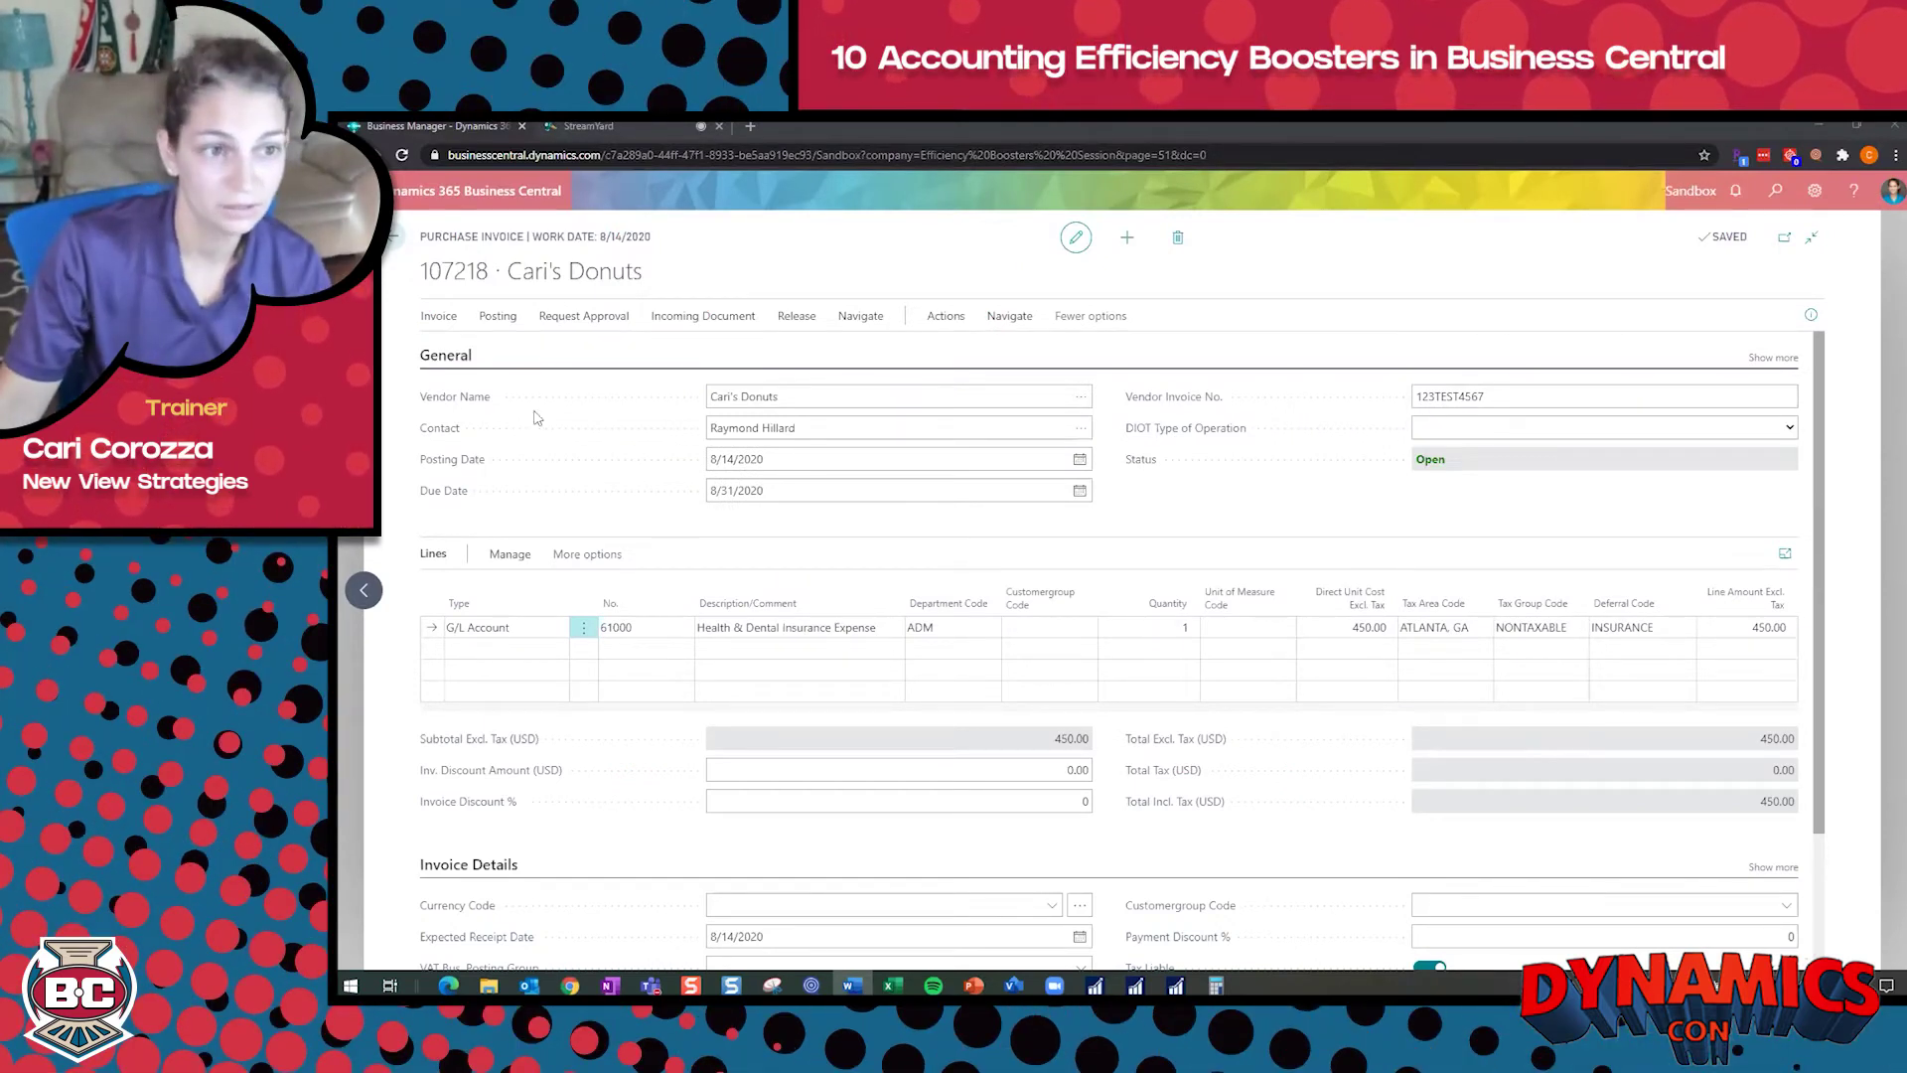
{"action": "left_click", "coordinate": [387, 317]}
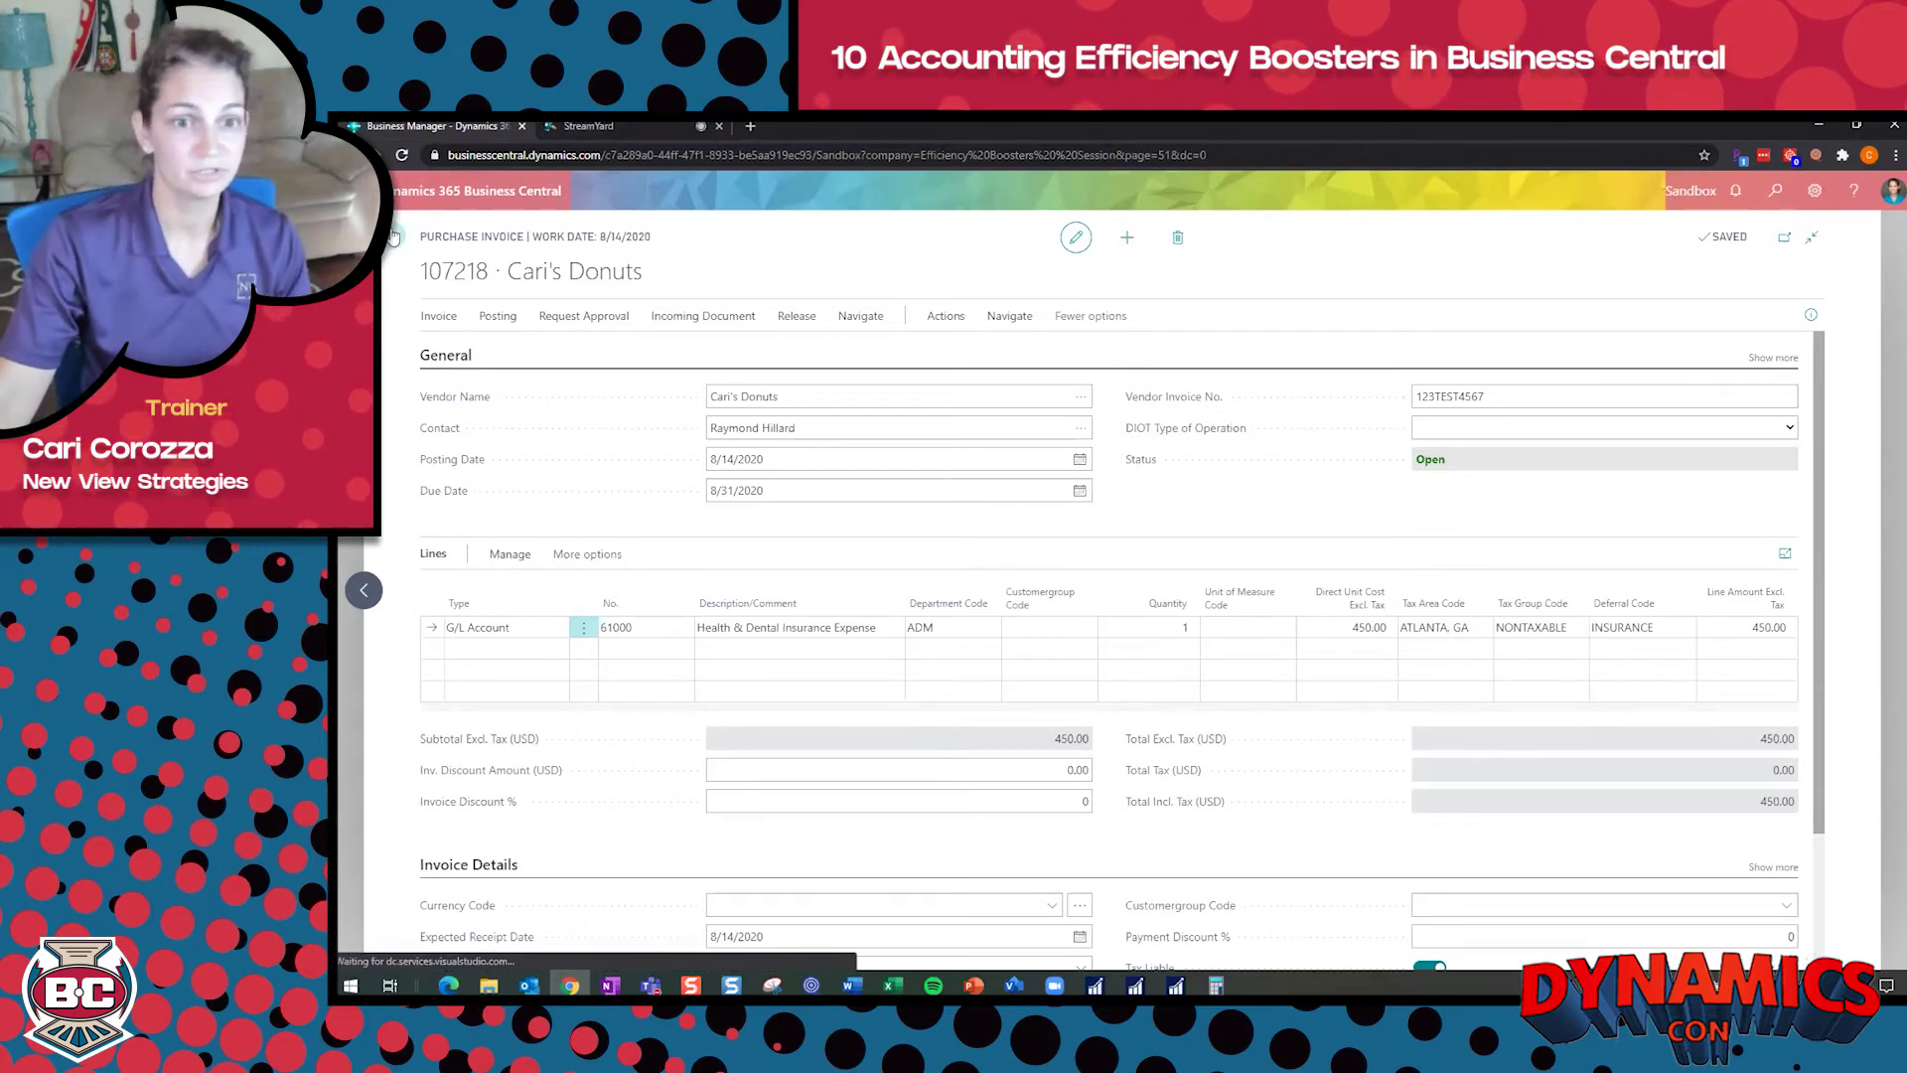
{"action": "left_click", "coordinate": [393, 238]}
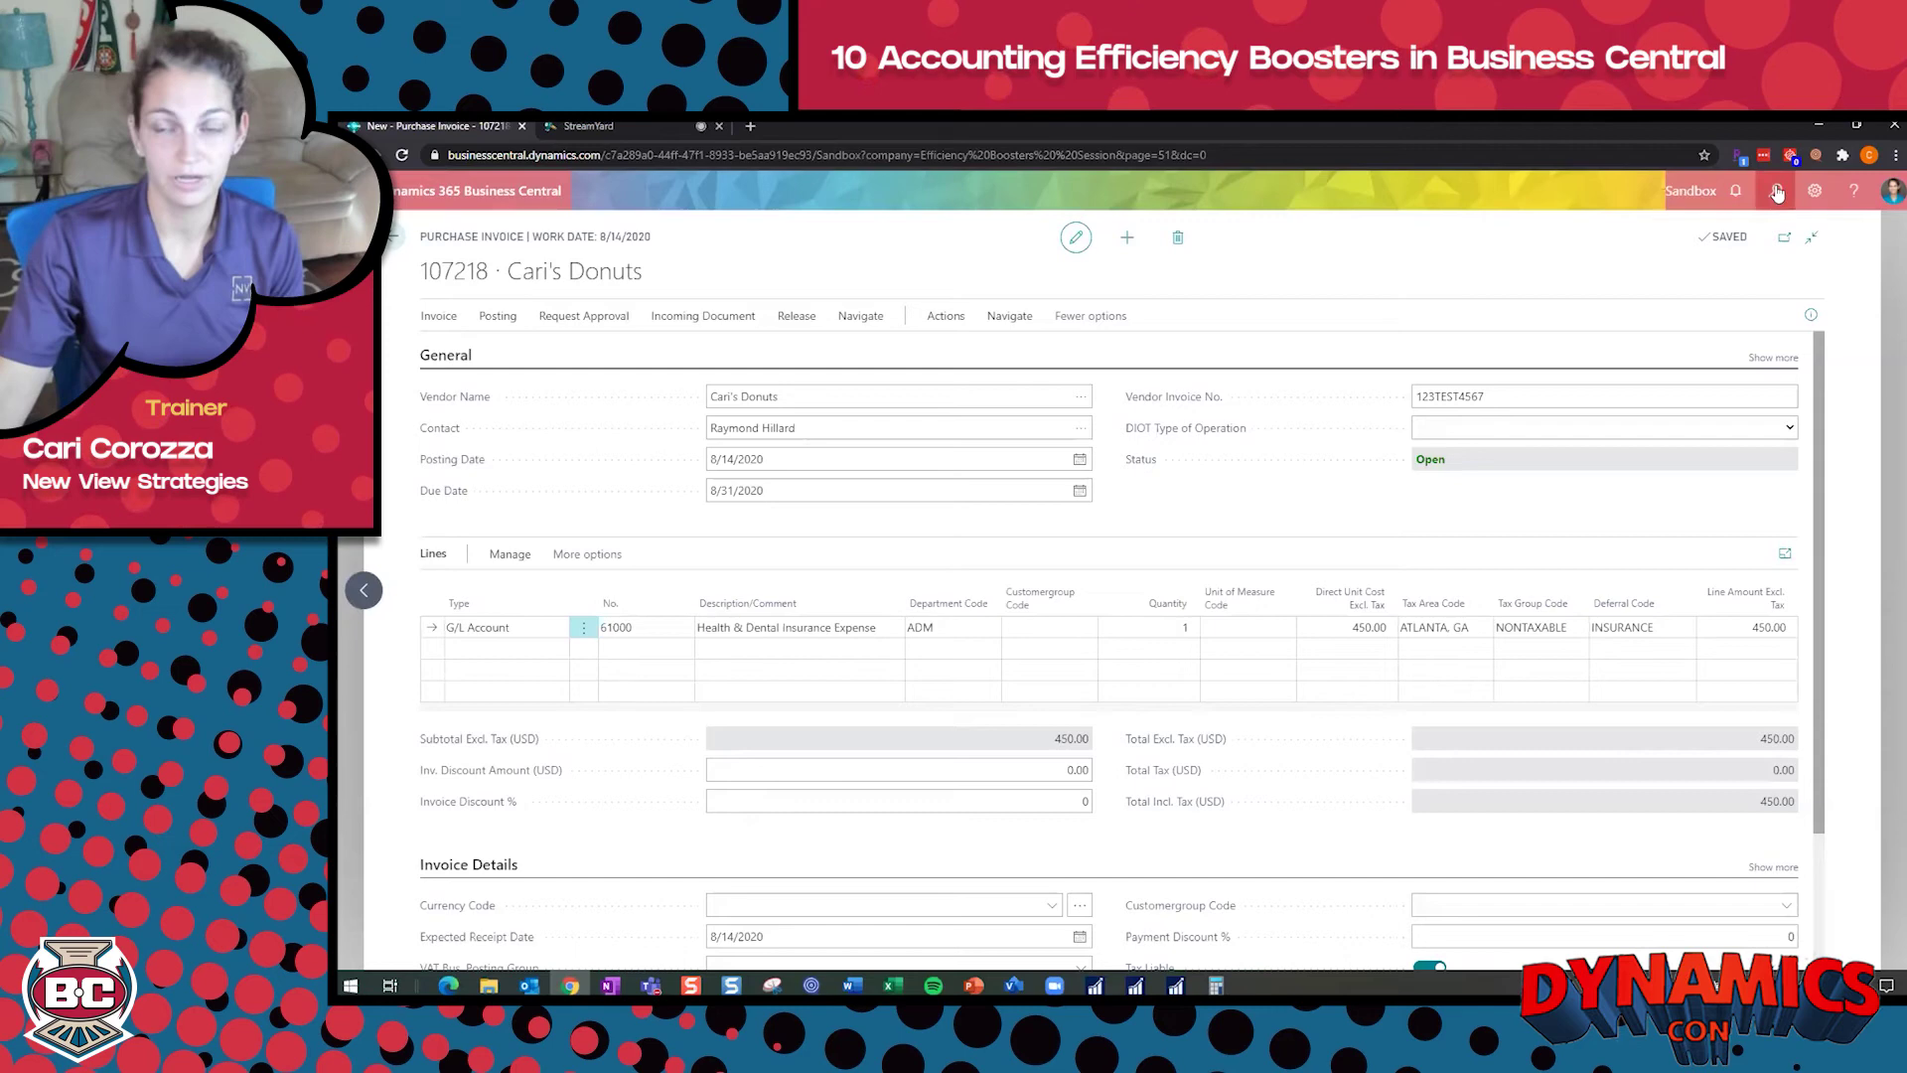
- Open the My Notifications page by searching "my noti" and filter its list by "unposted"
{"action": "left_click", "coordinate": [1765, 200]}
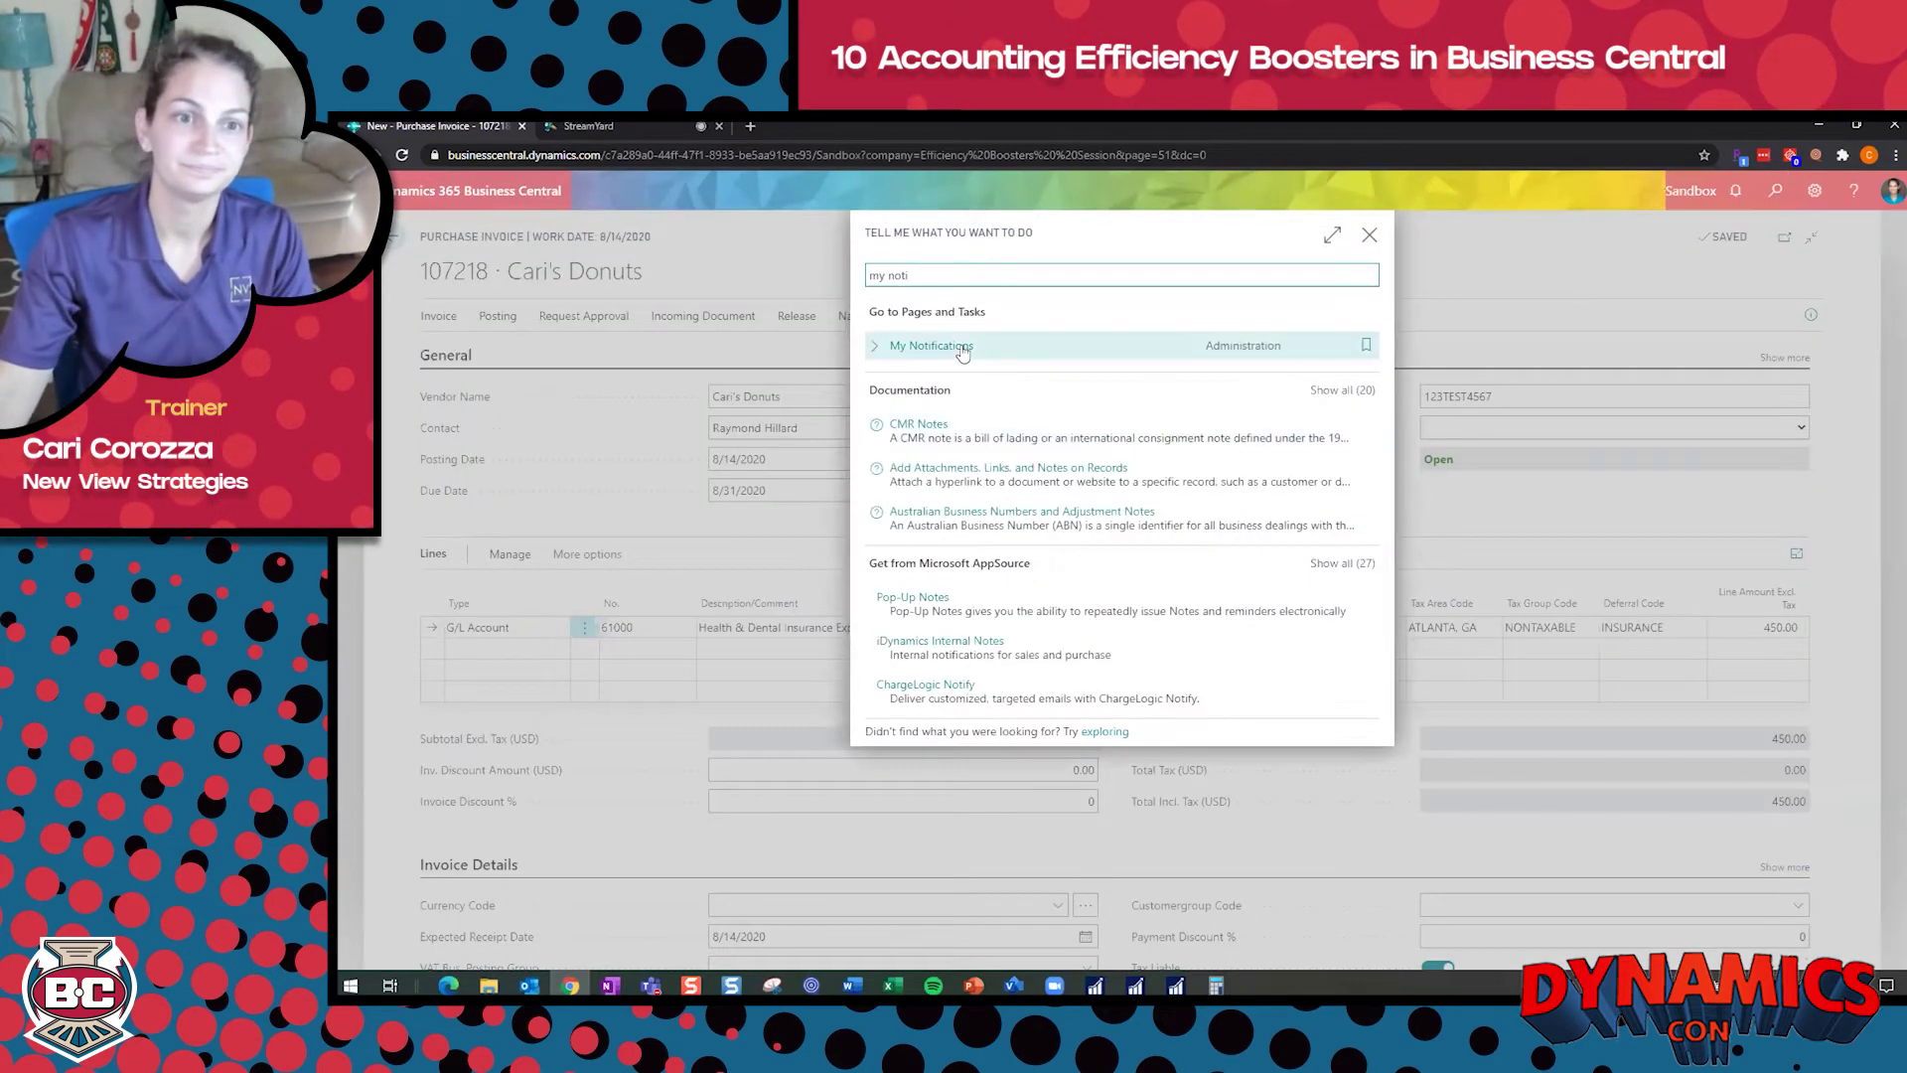
{"action": "left_click", "coordinate": [963, 353]}
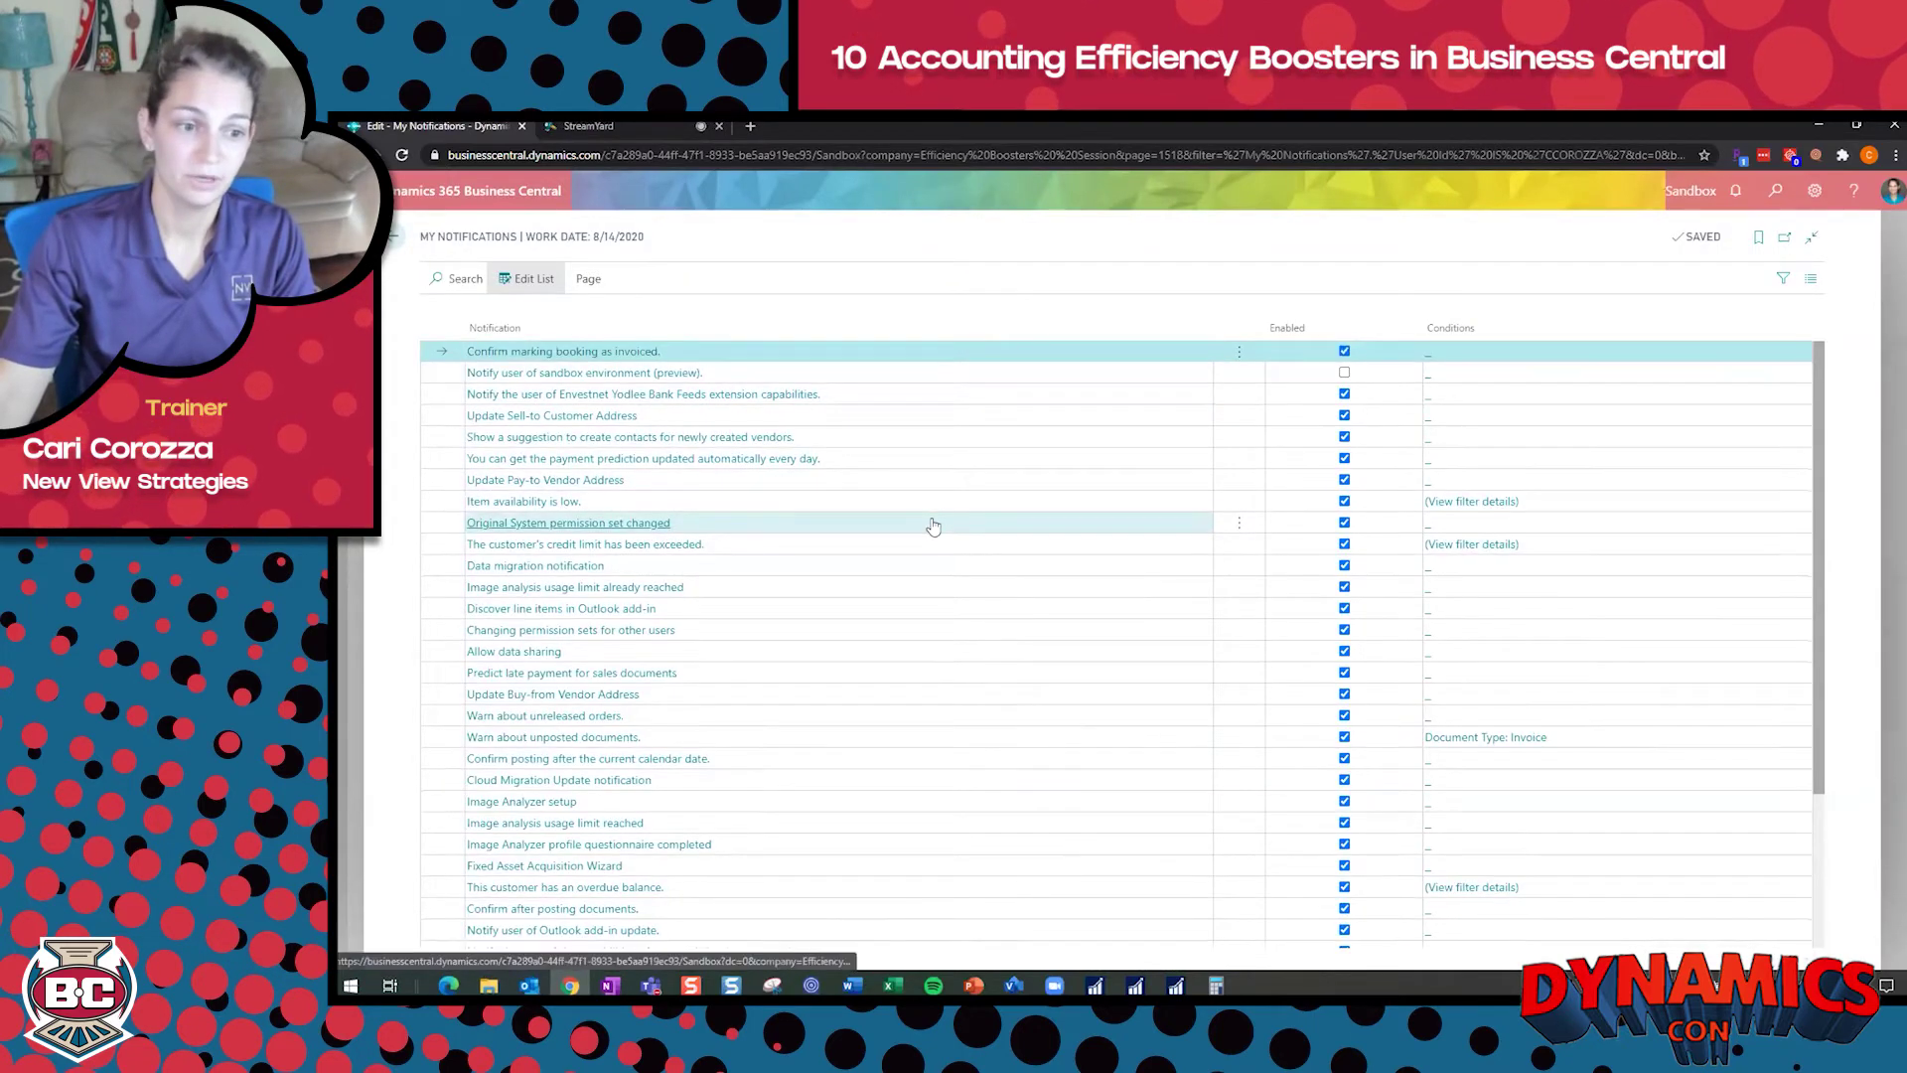
{"action": "scroll", "coordinate": [932, 527], "scroll_direction": "down", "scroll_amount": 3}
{"action": "scroll", "coordinate": [932, 527], "scroll_direction": "up", "scroll_amount": 3}
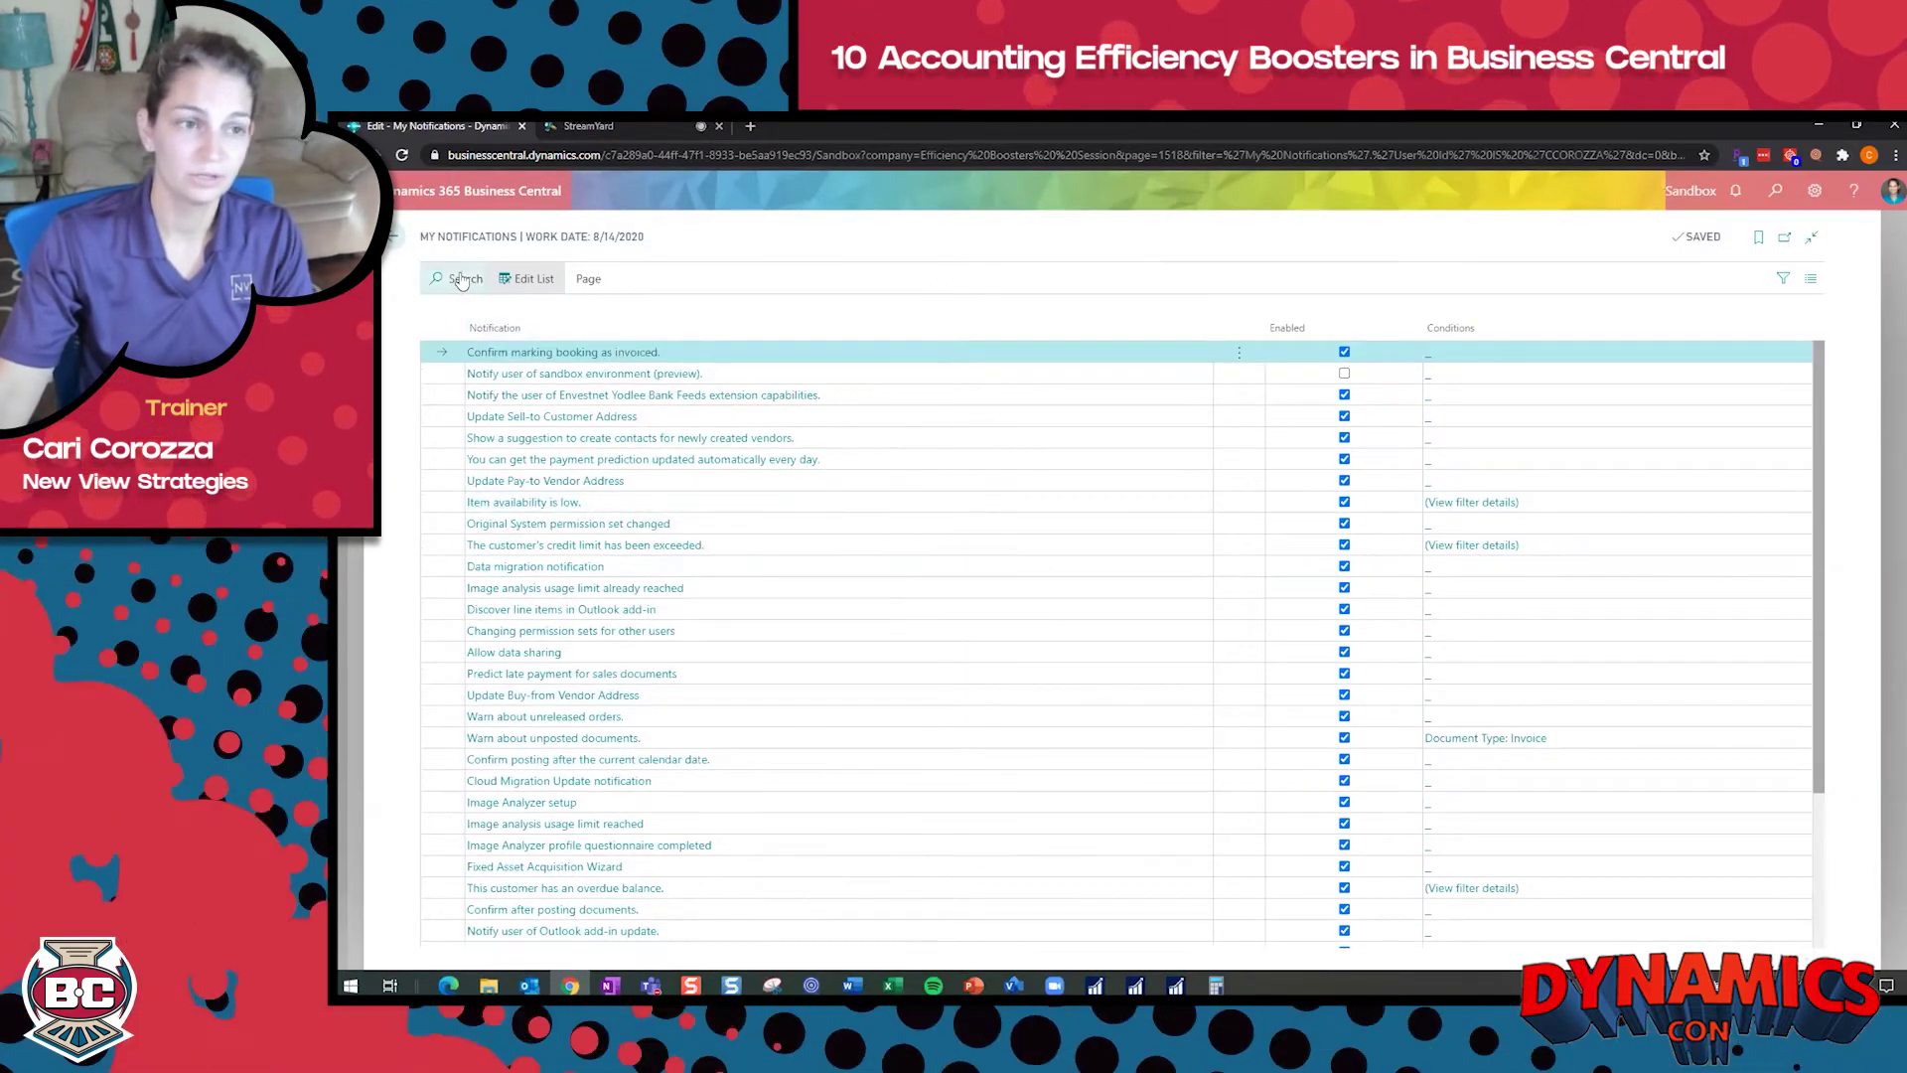
{"action": "left_click", "coordinate": [463, 280]}
{"action": "type", "text": "unposted"}
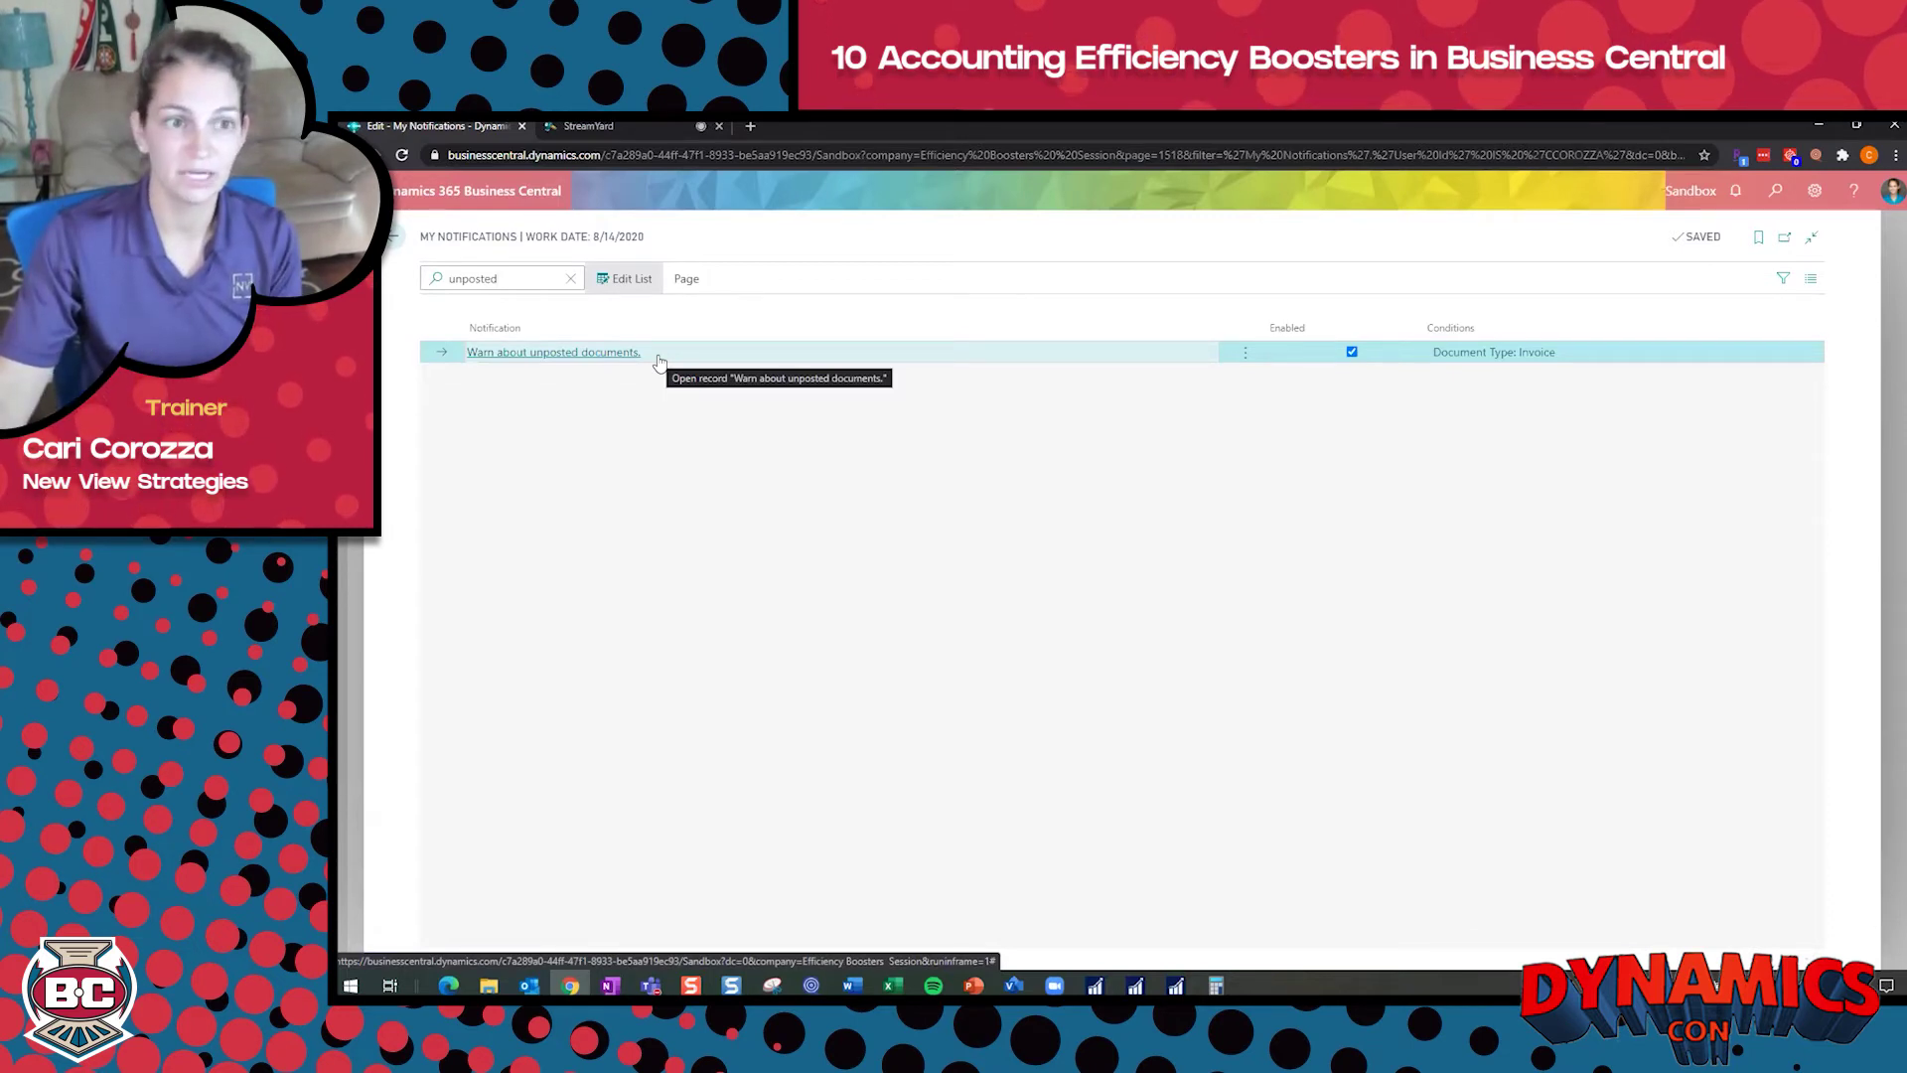
- Disable the "Warn about unposted documents" notification and leave the purchase invoice for the home page
{"action": "left_click", "coordinate": [1356, 355]}
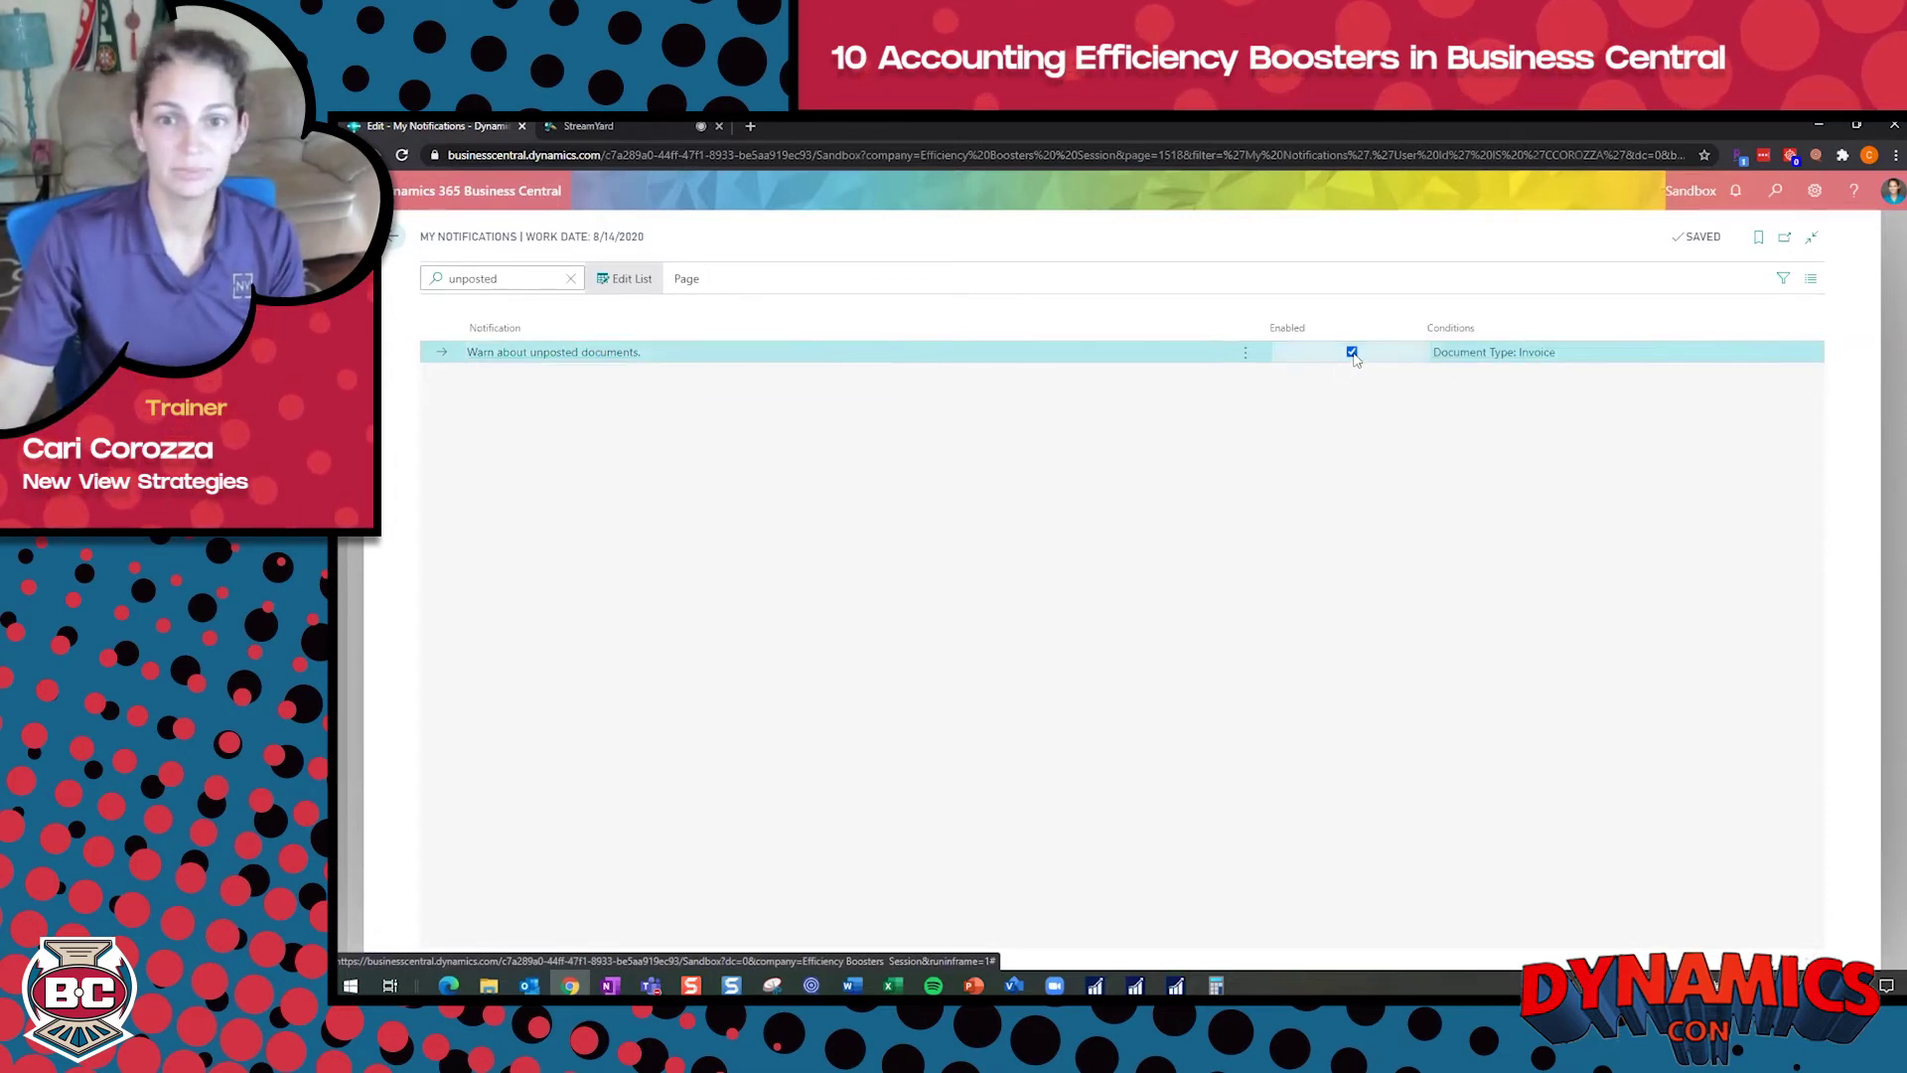
{"action": "left_click", "coordinate": [1353, 353]}
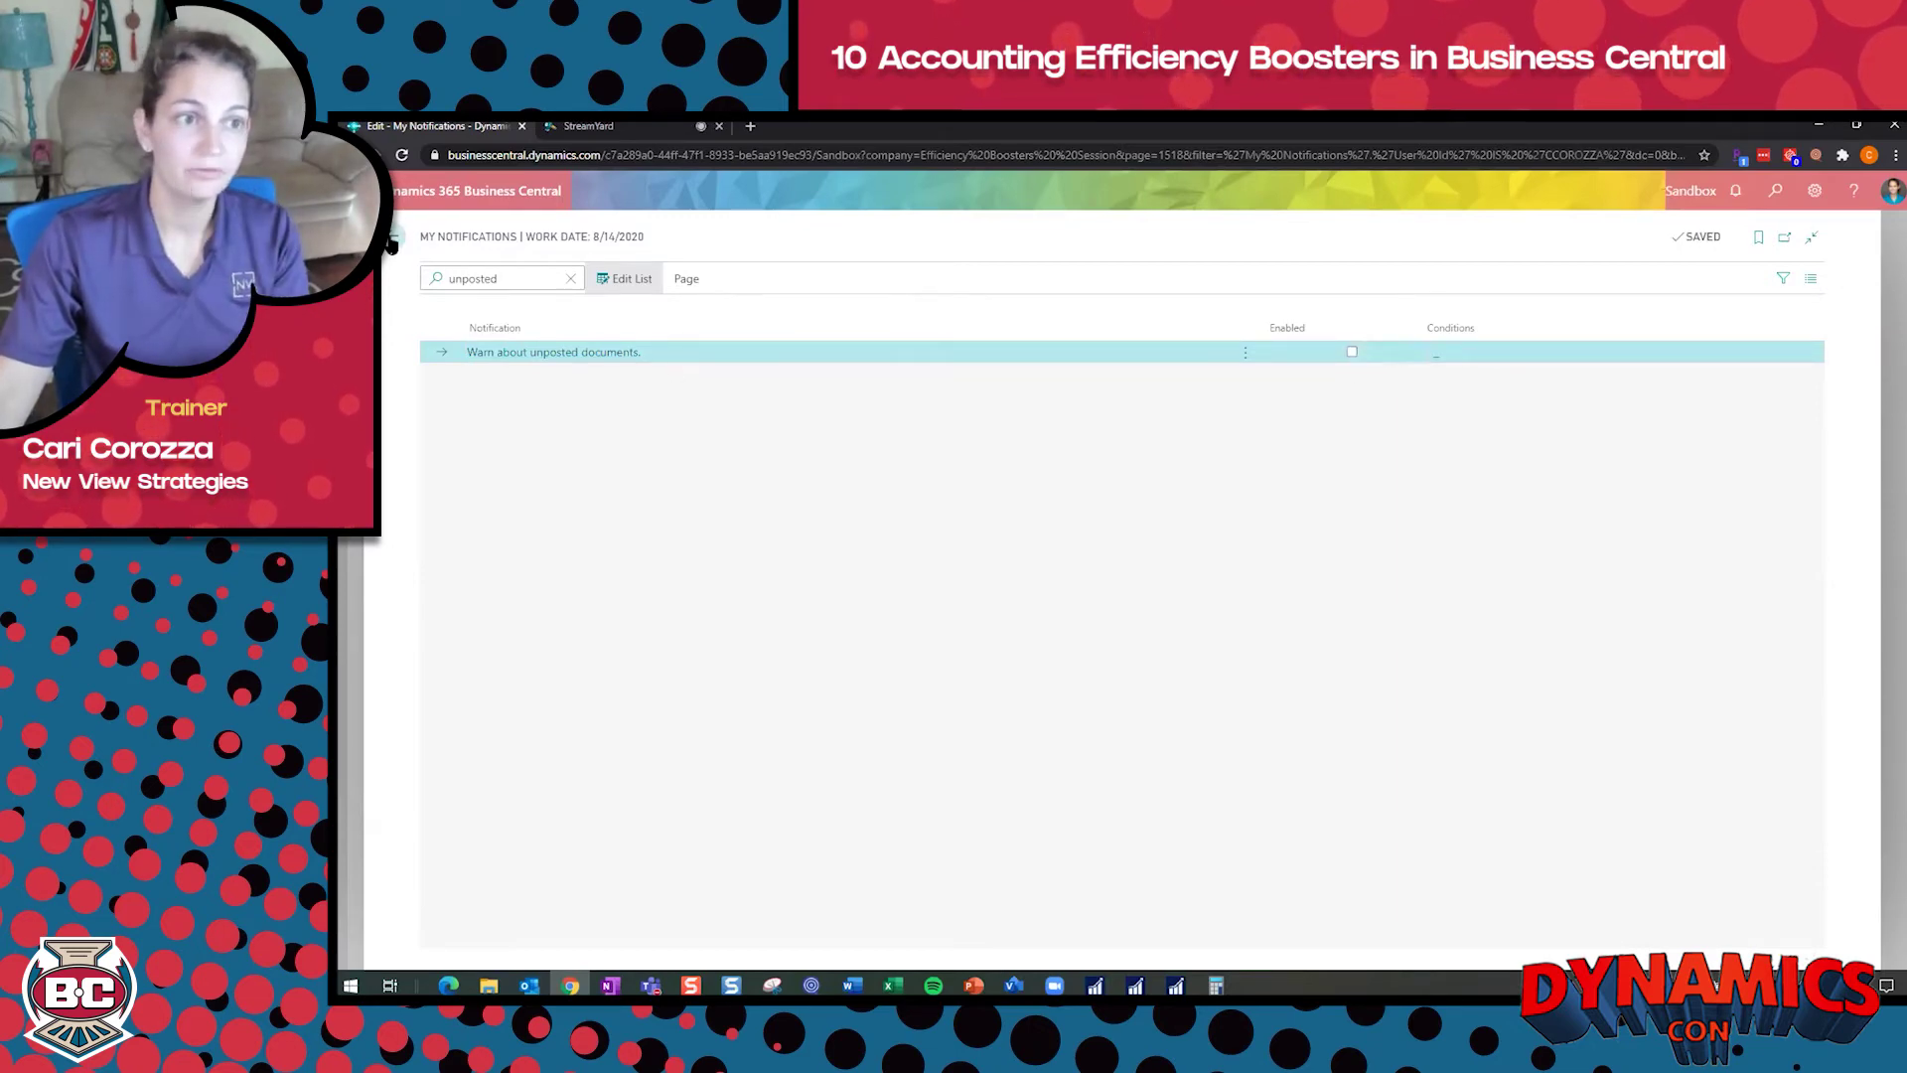
{"action": "left_click", "coordinate": [392, 240]}
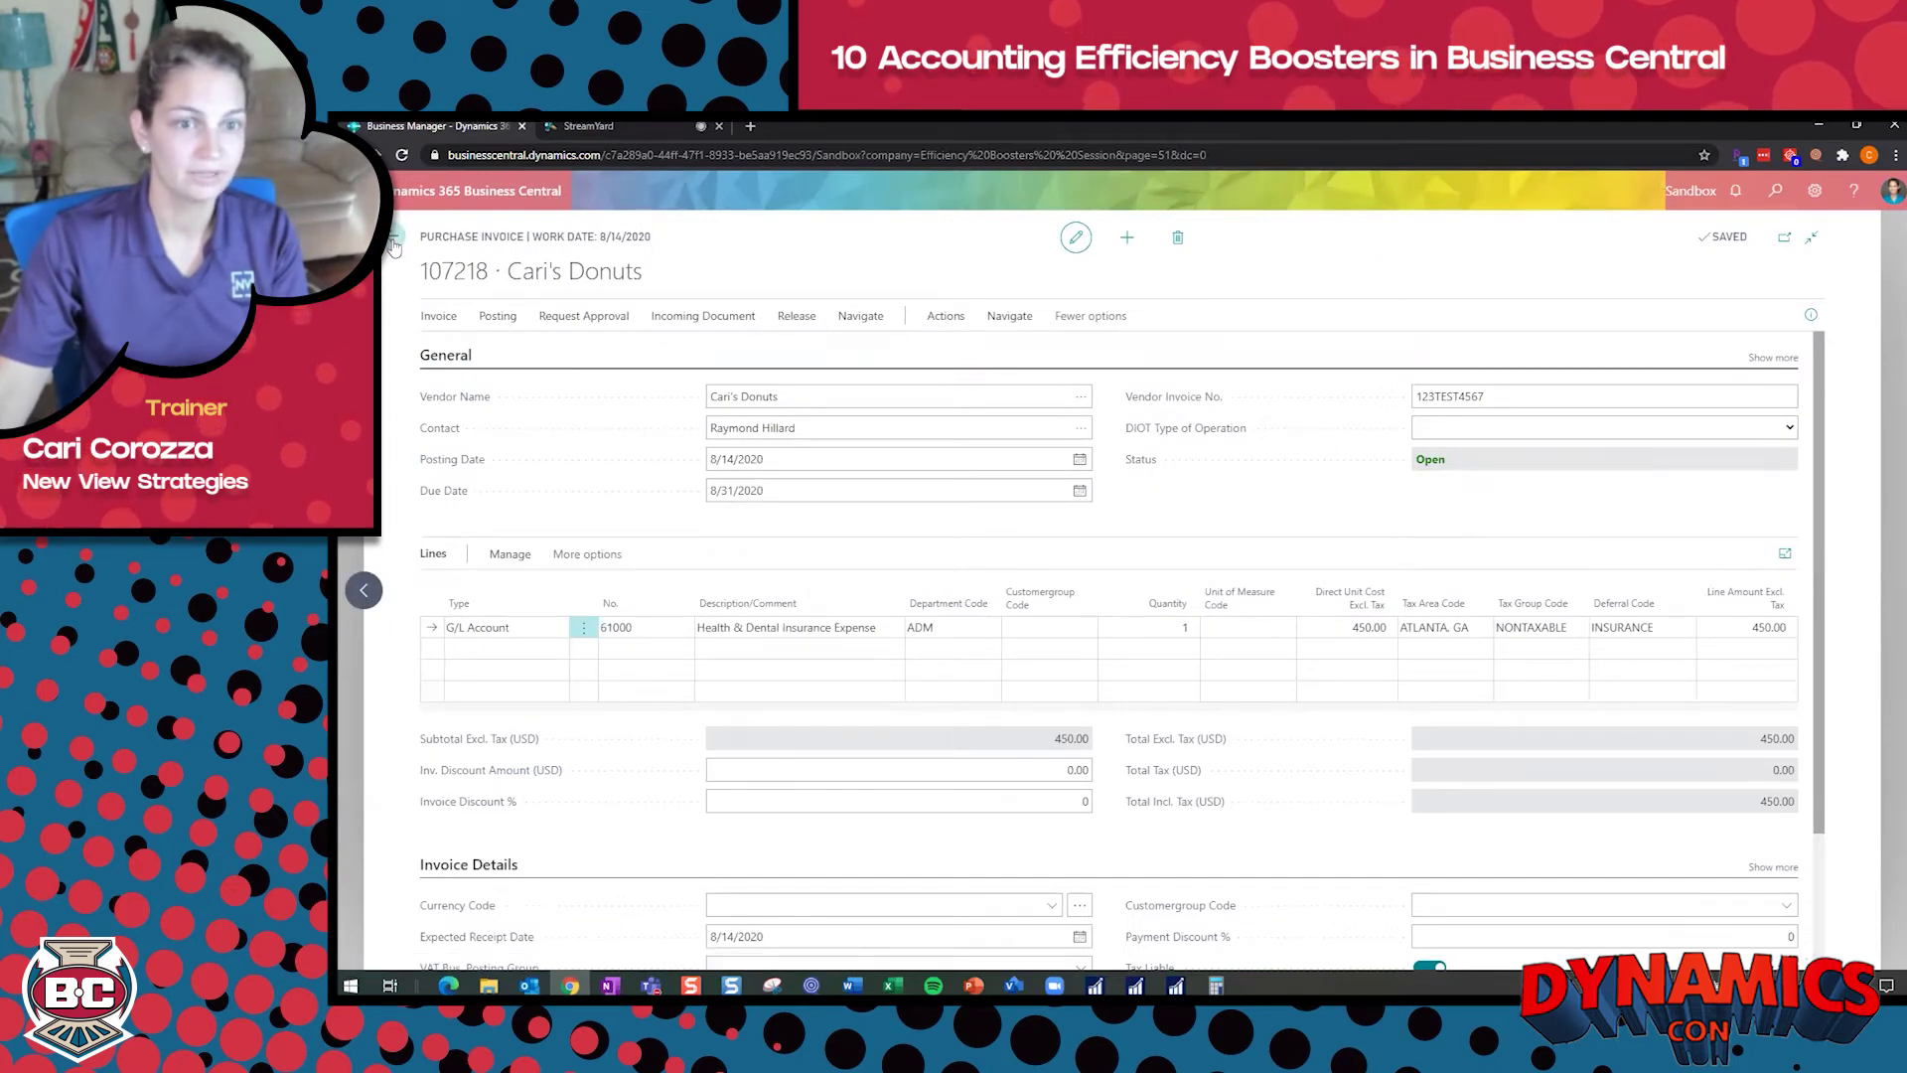
{"action": "left_click", "coordinate": [393, 244]}
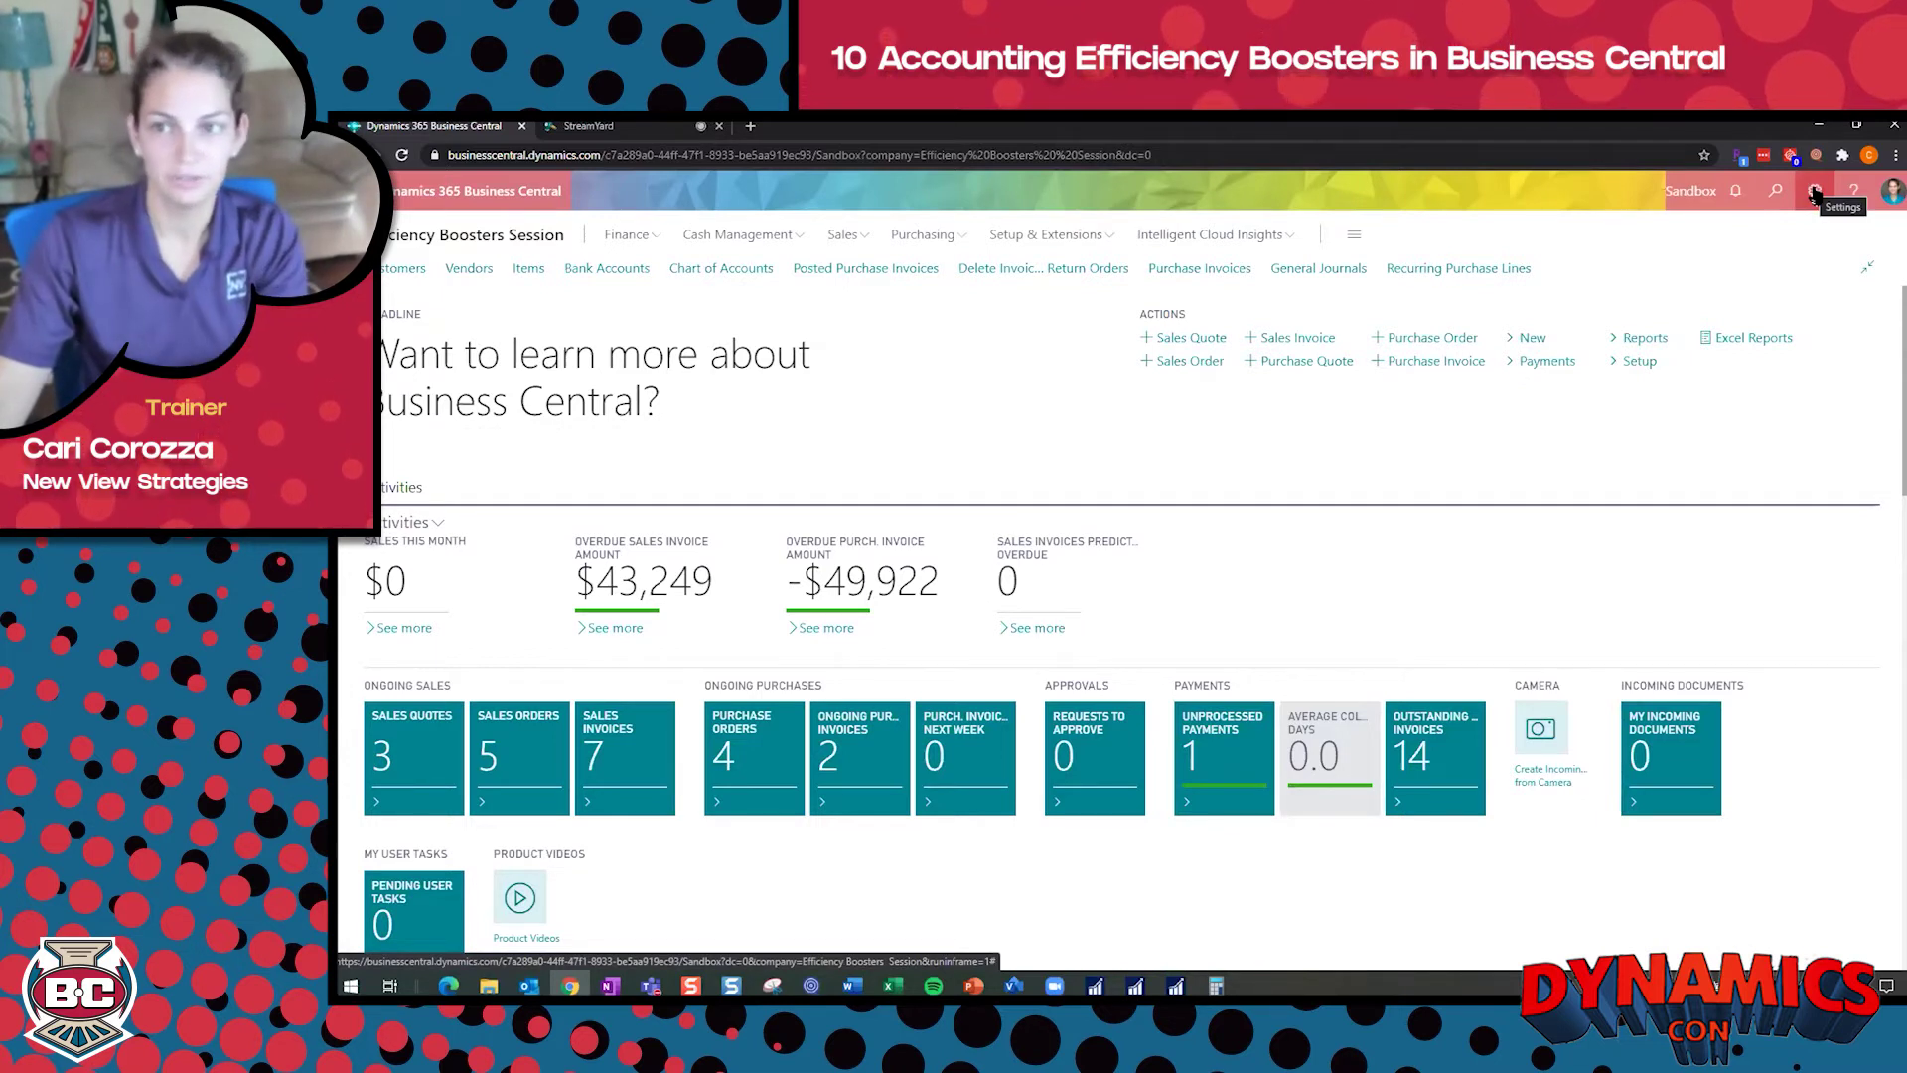
- Open the My Notifications page by searching "my notif" and filter its list by "external"
{"action": "left_click", "coordinate": [1815, 194]}
{"action": "left_click", "coordinate": [1775, 192]}
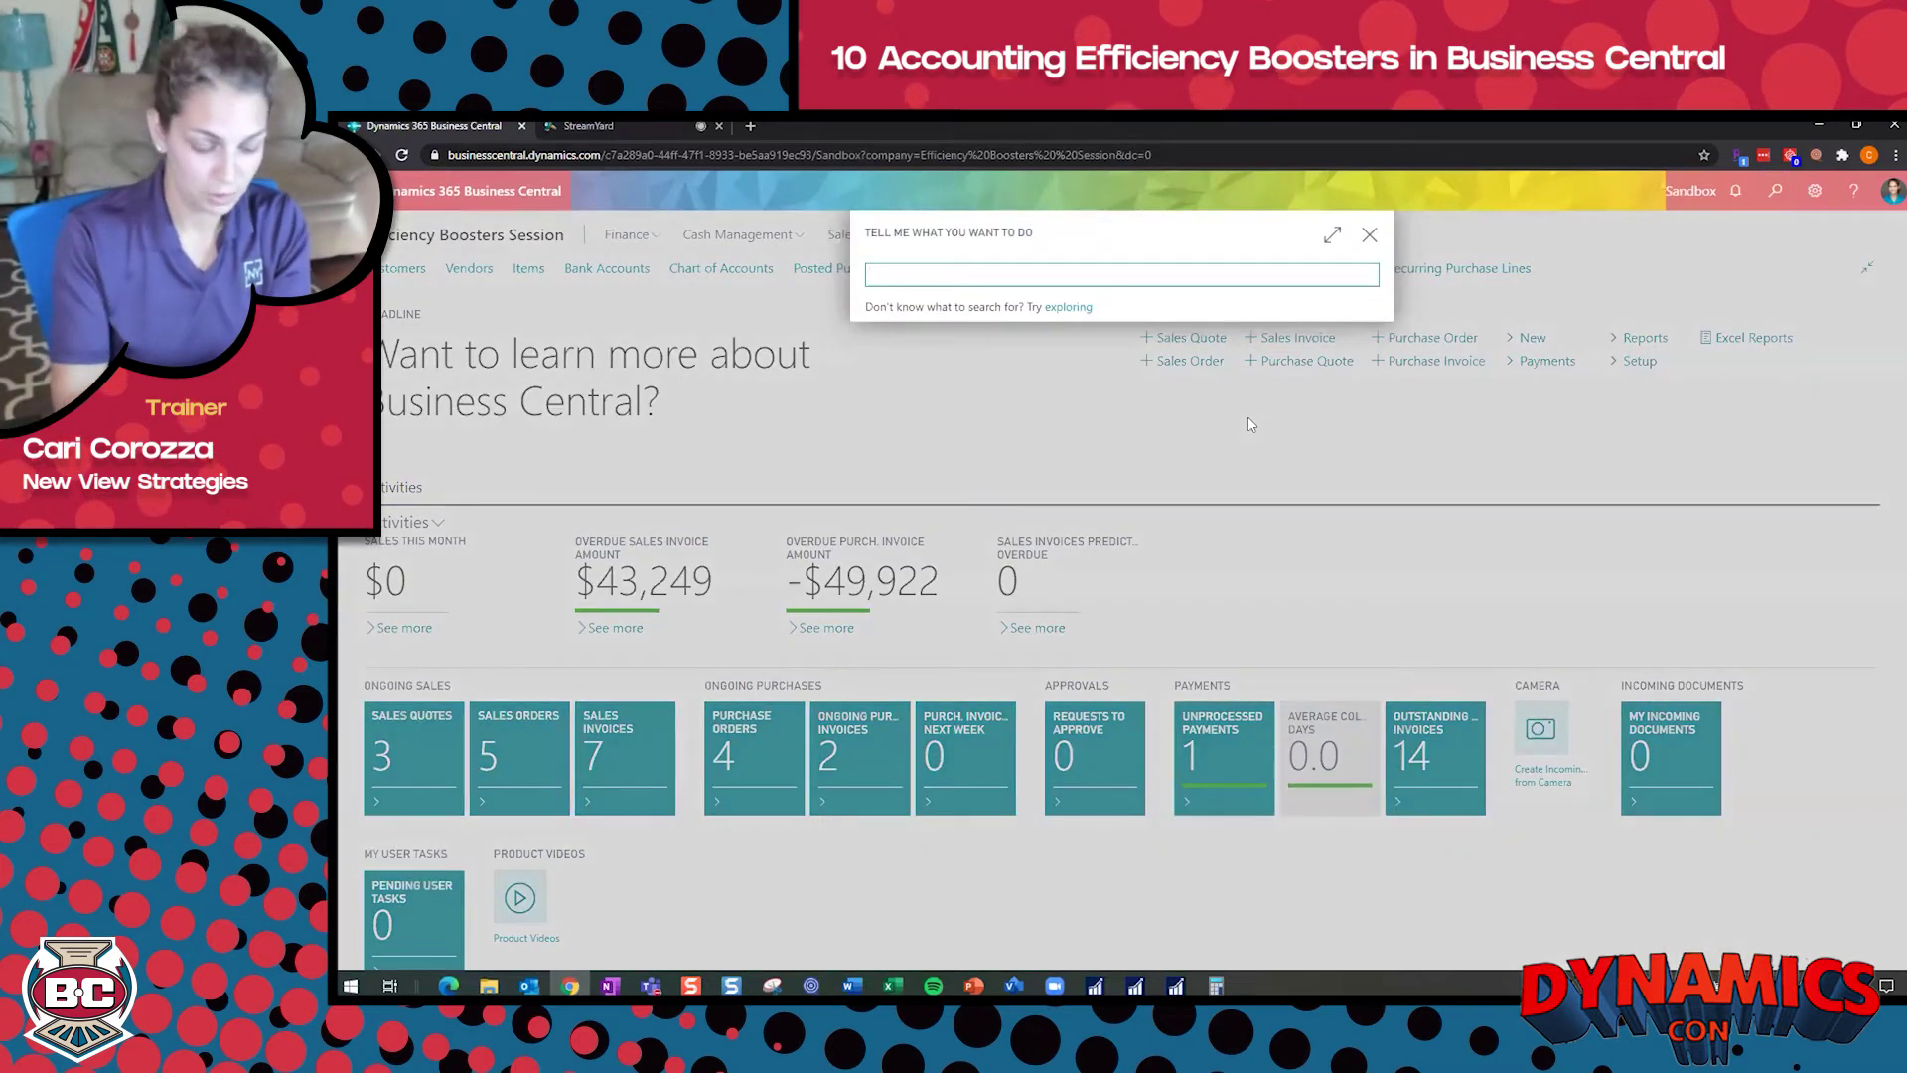
{"action": "type", "text": "my no"}
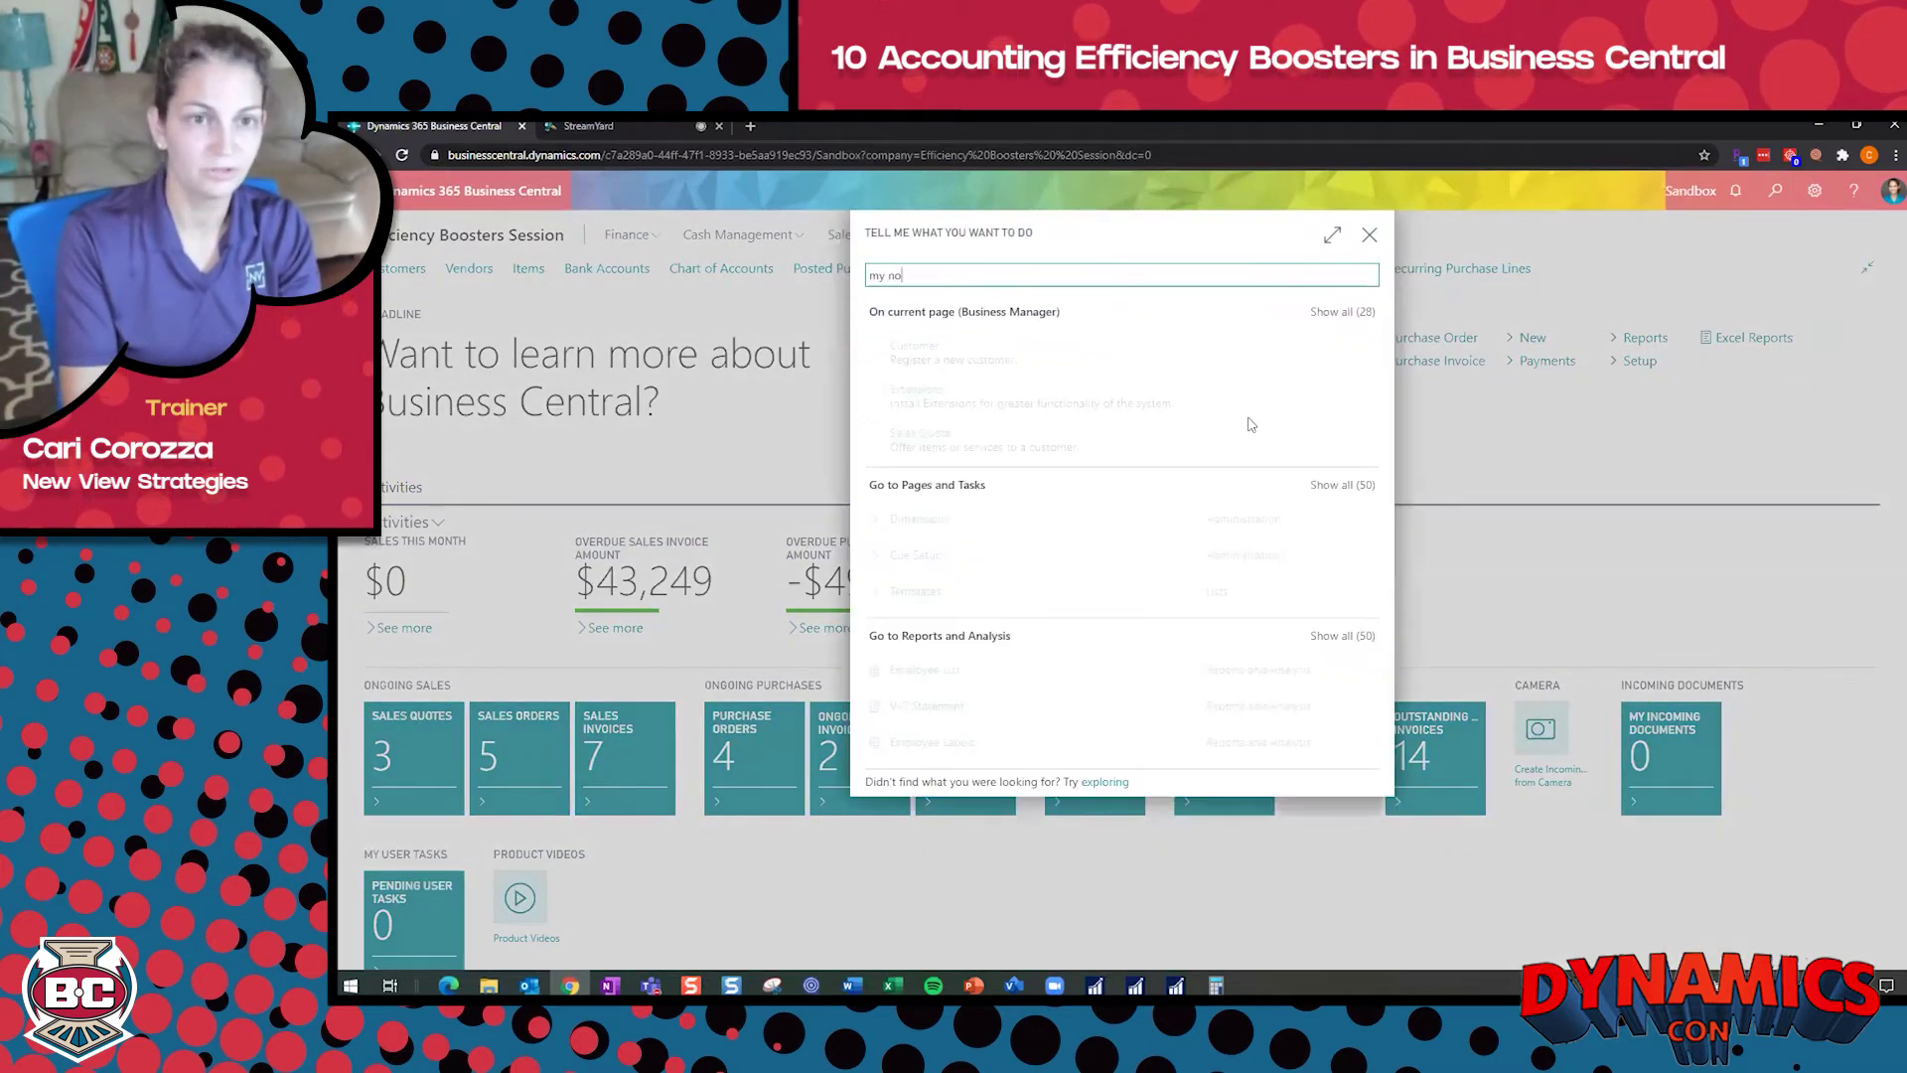
{"action": "type", "text": "tif"}
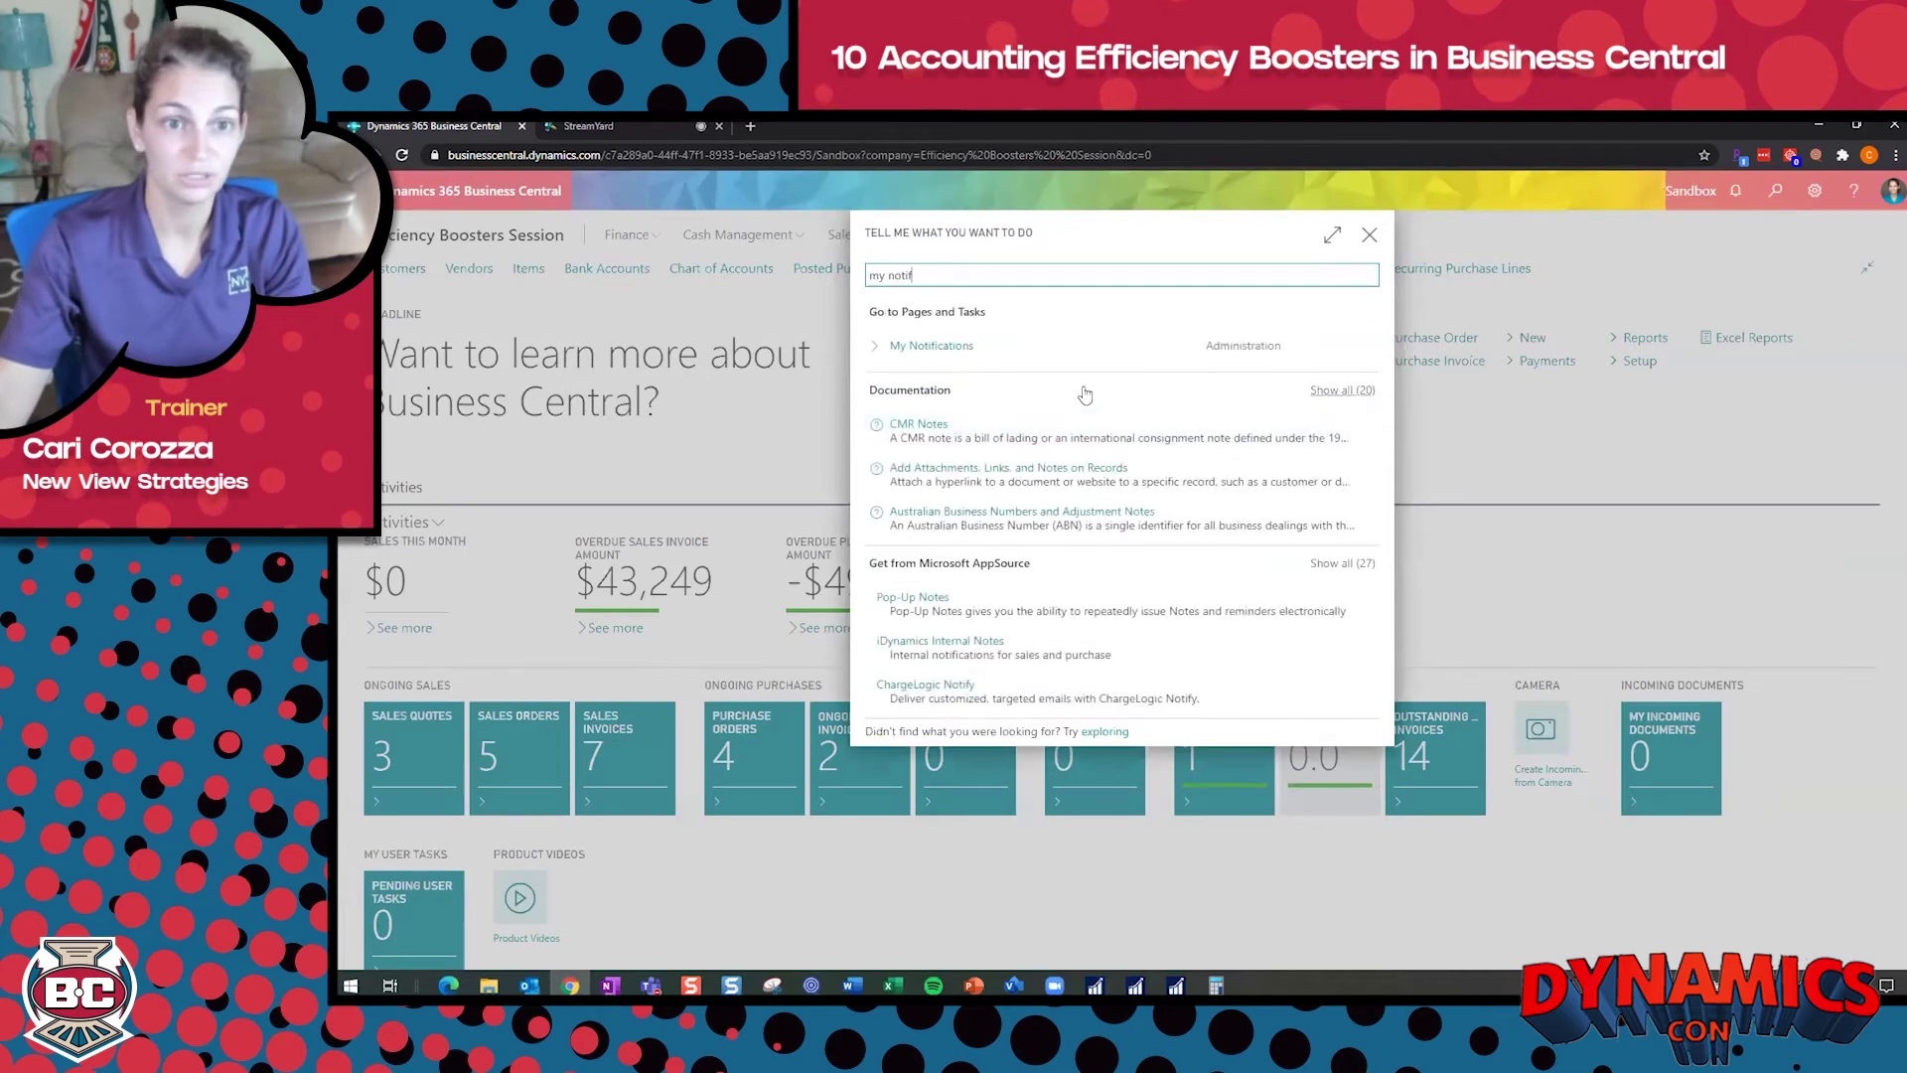
{"action": "left_click", "coordinate": [934, 346]}
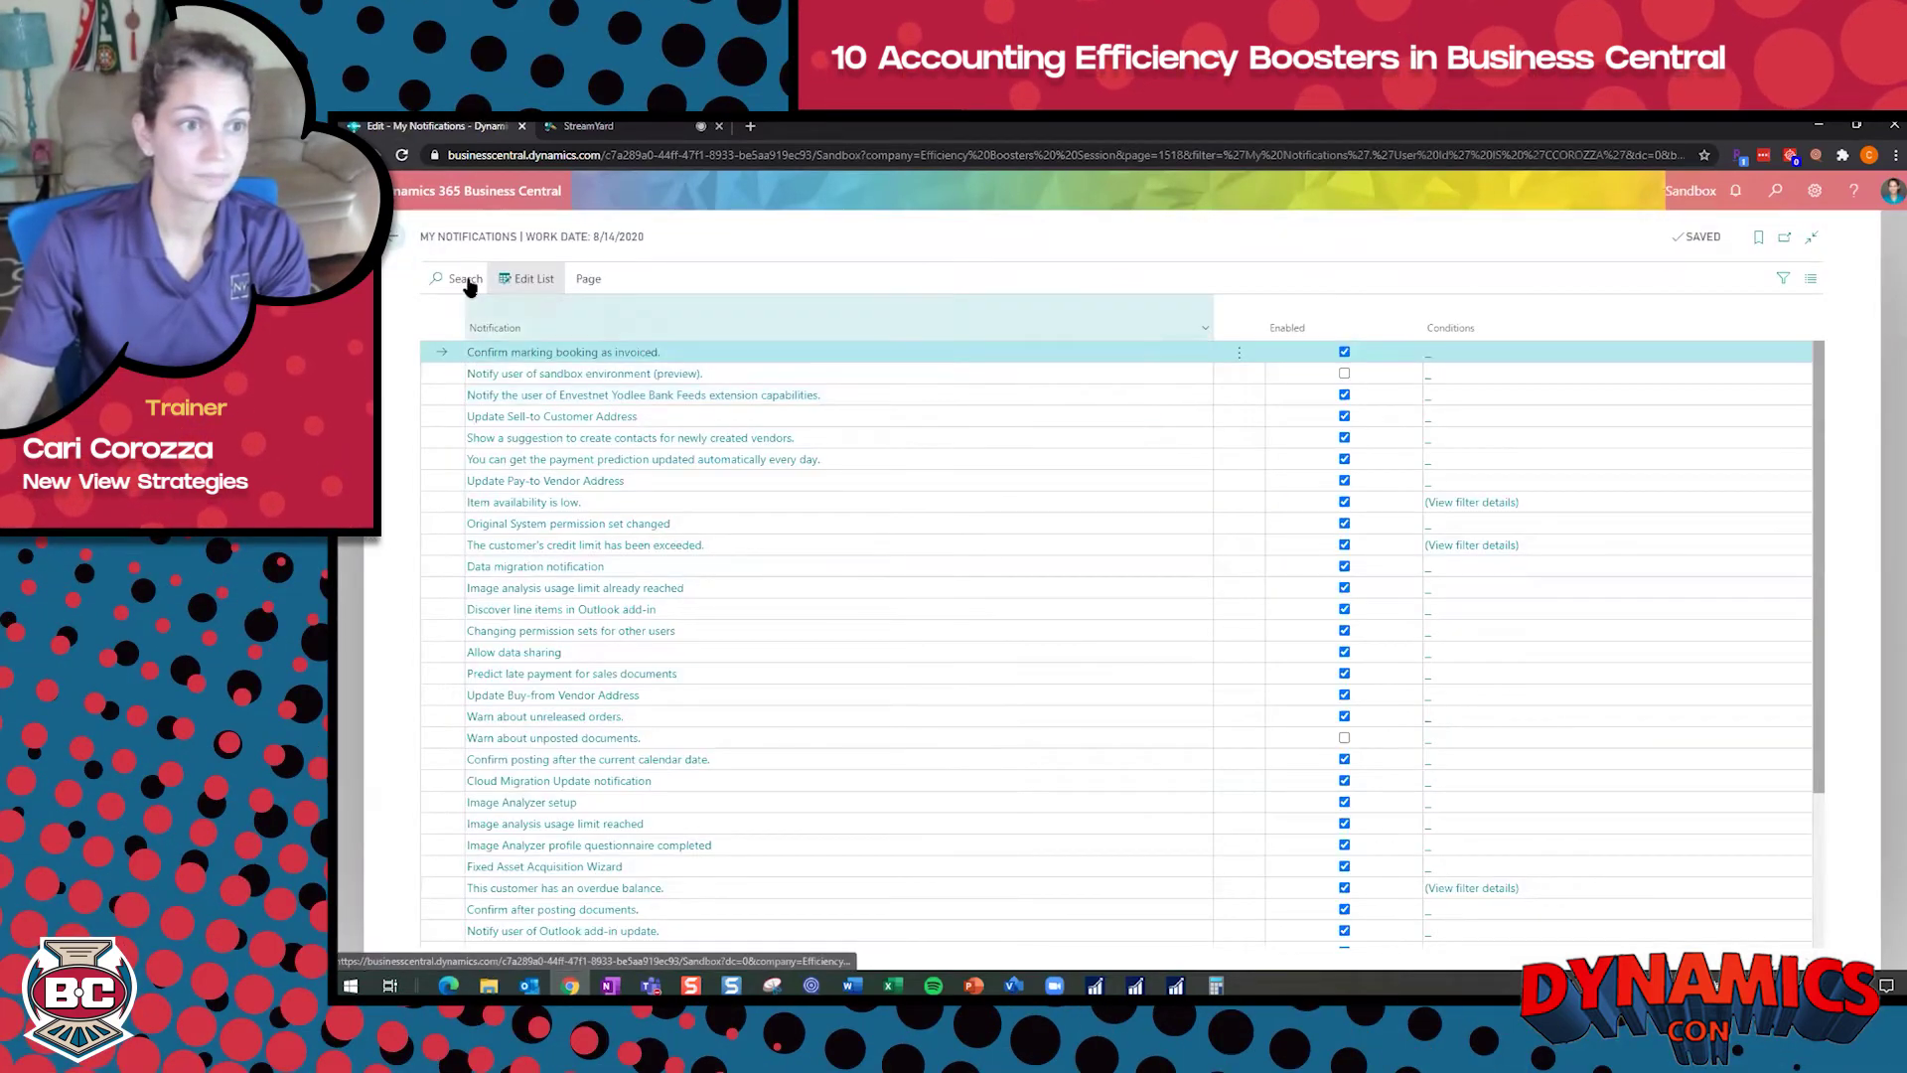
{"action": "left_click", "coordinate": [467, 279]}
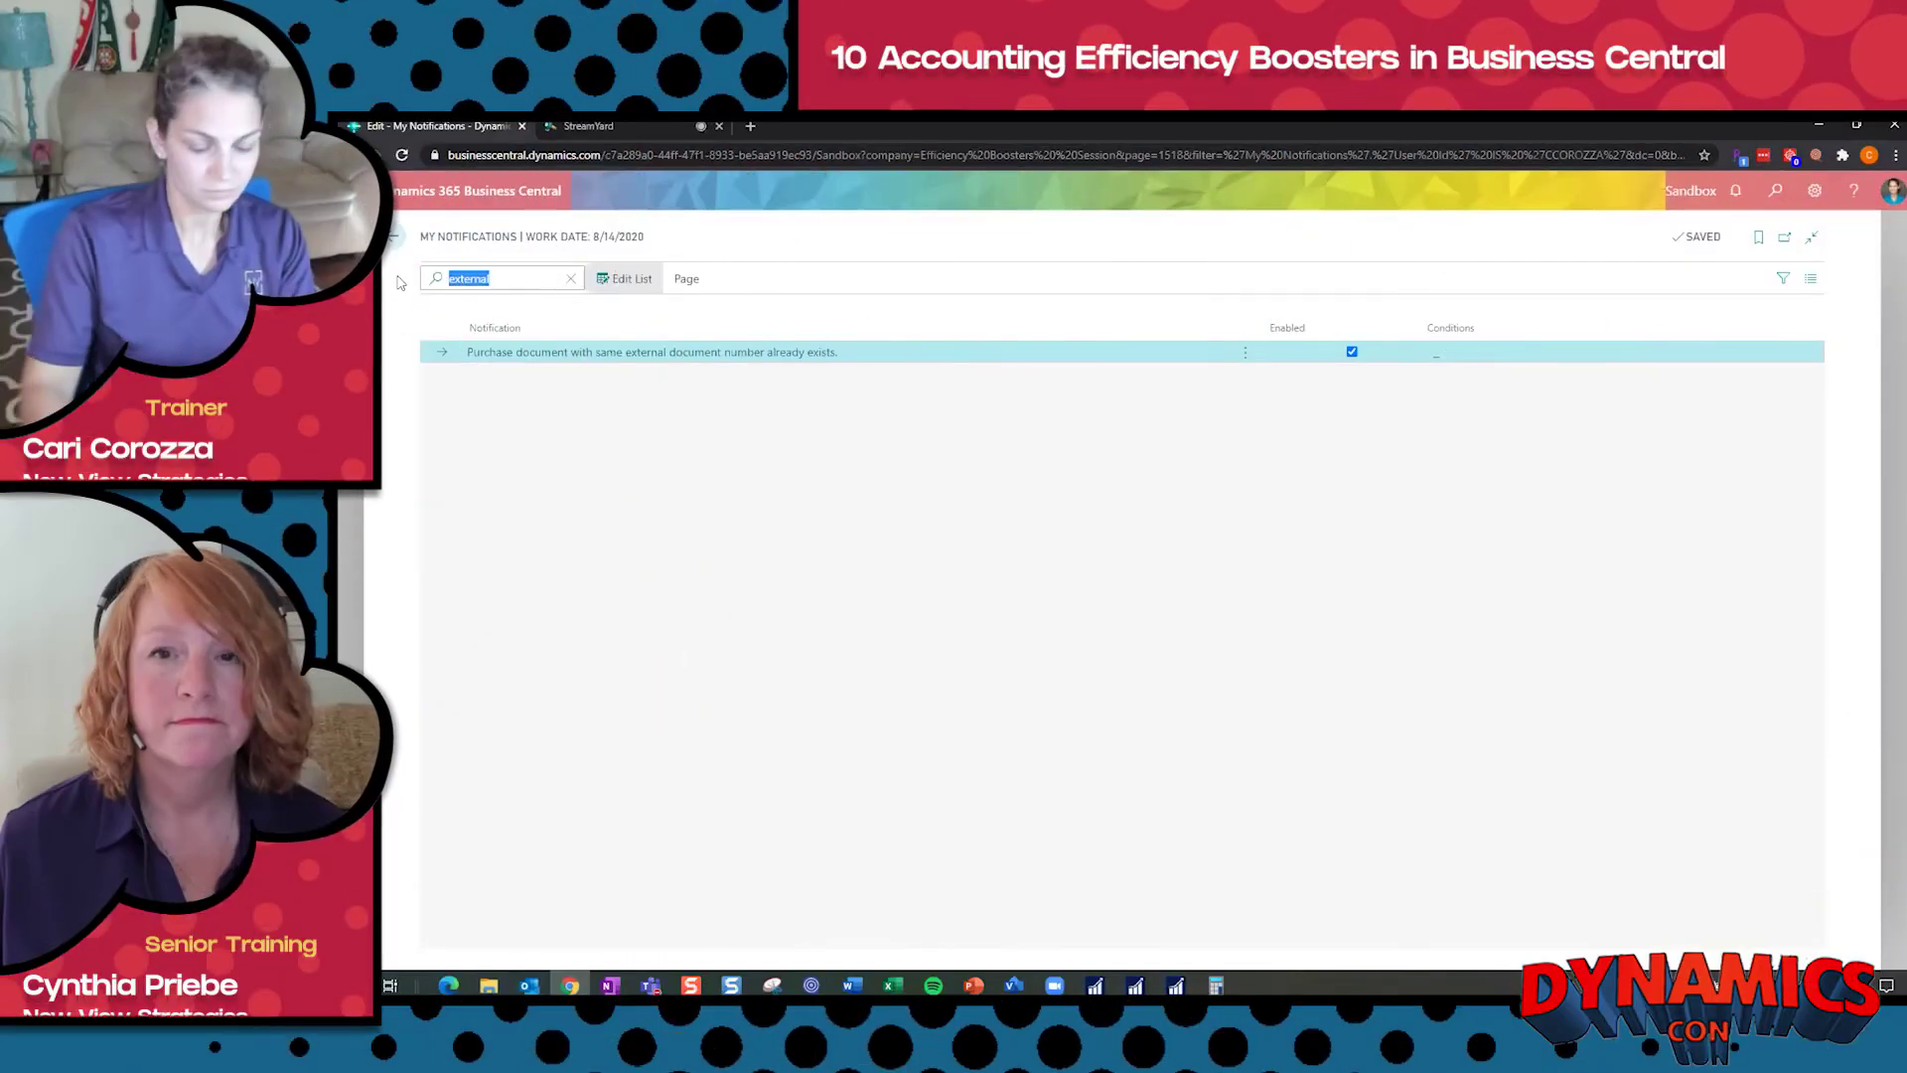
- Filter the notifications by "confirm" and switch "Confirm posting after the current calendar date" off and back on
{"action": "key", "text": "BackSpace"}
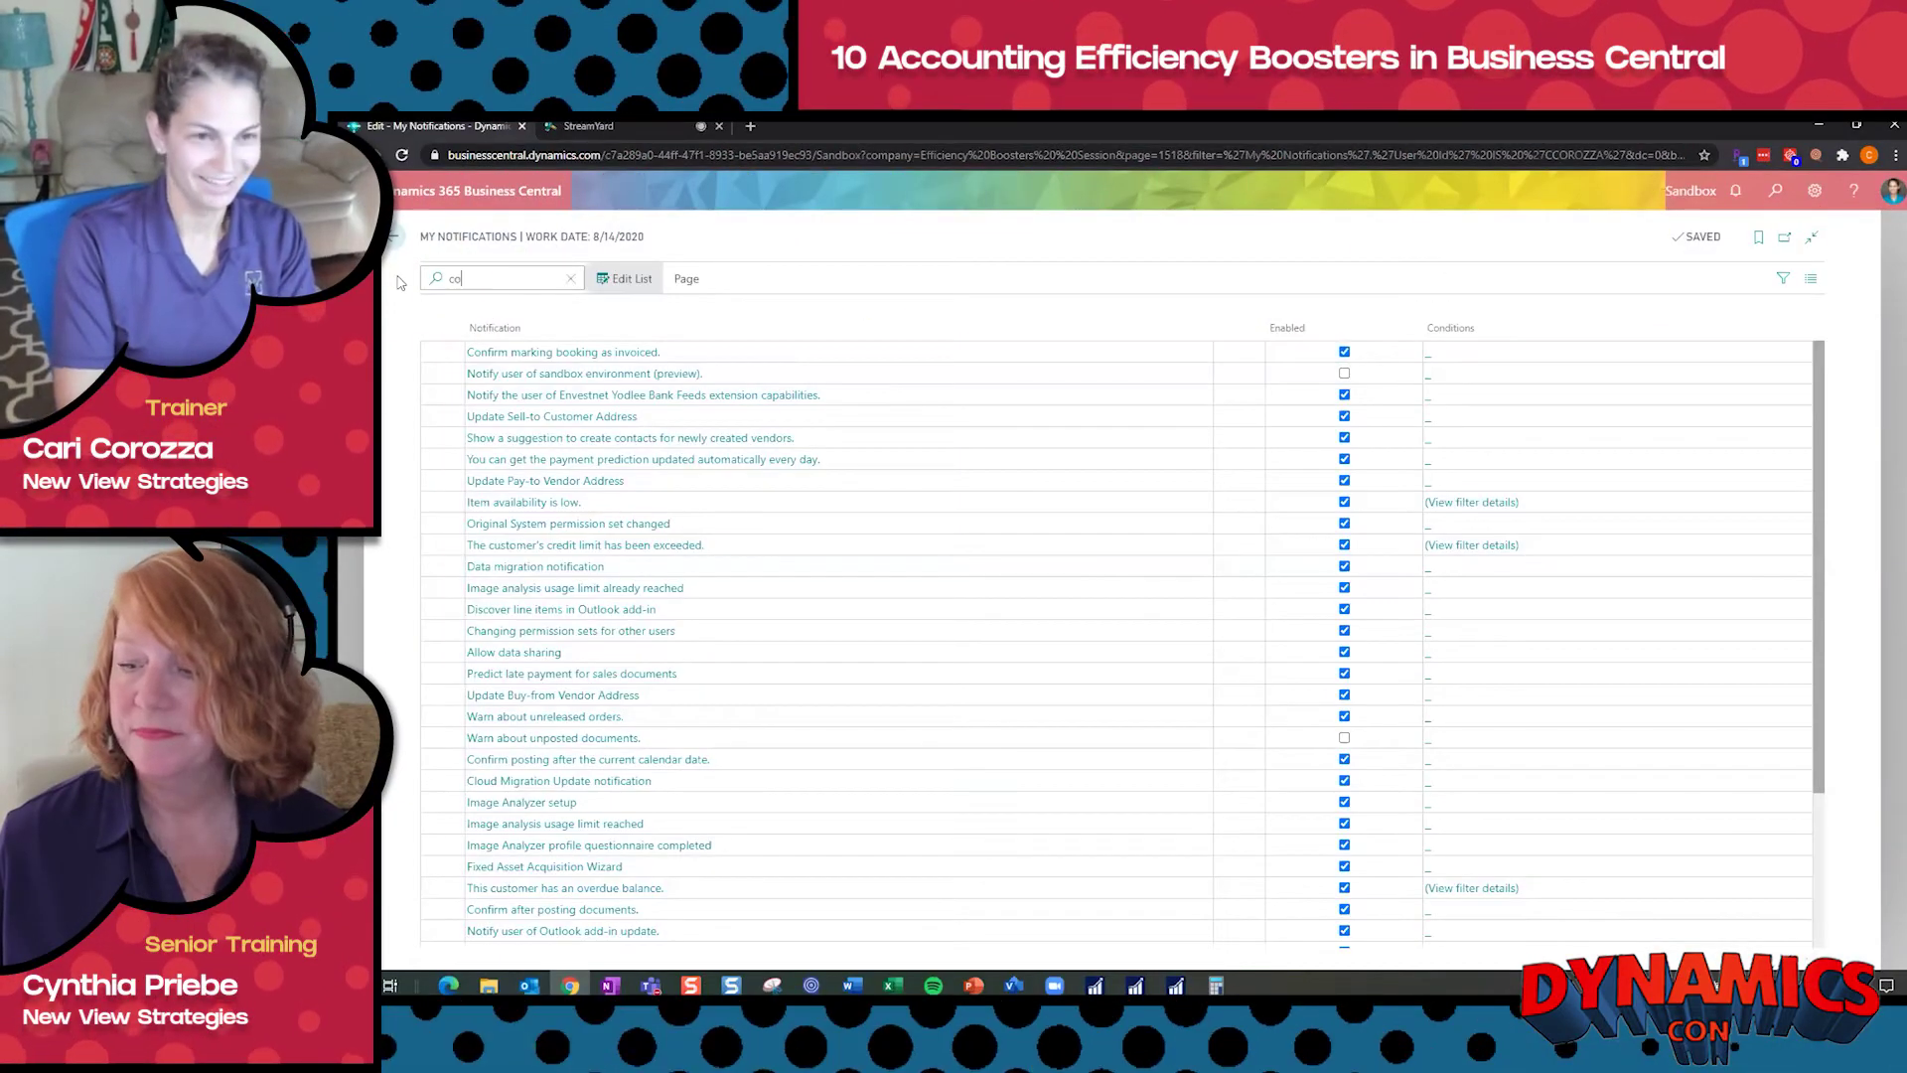
{"action": "type", "text": "confirm"}
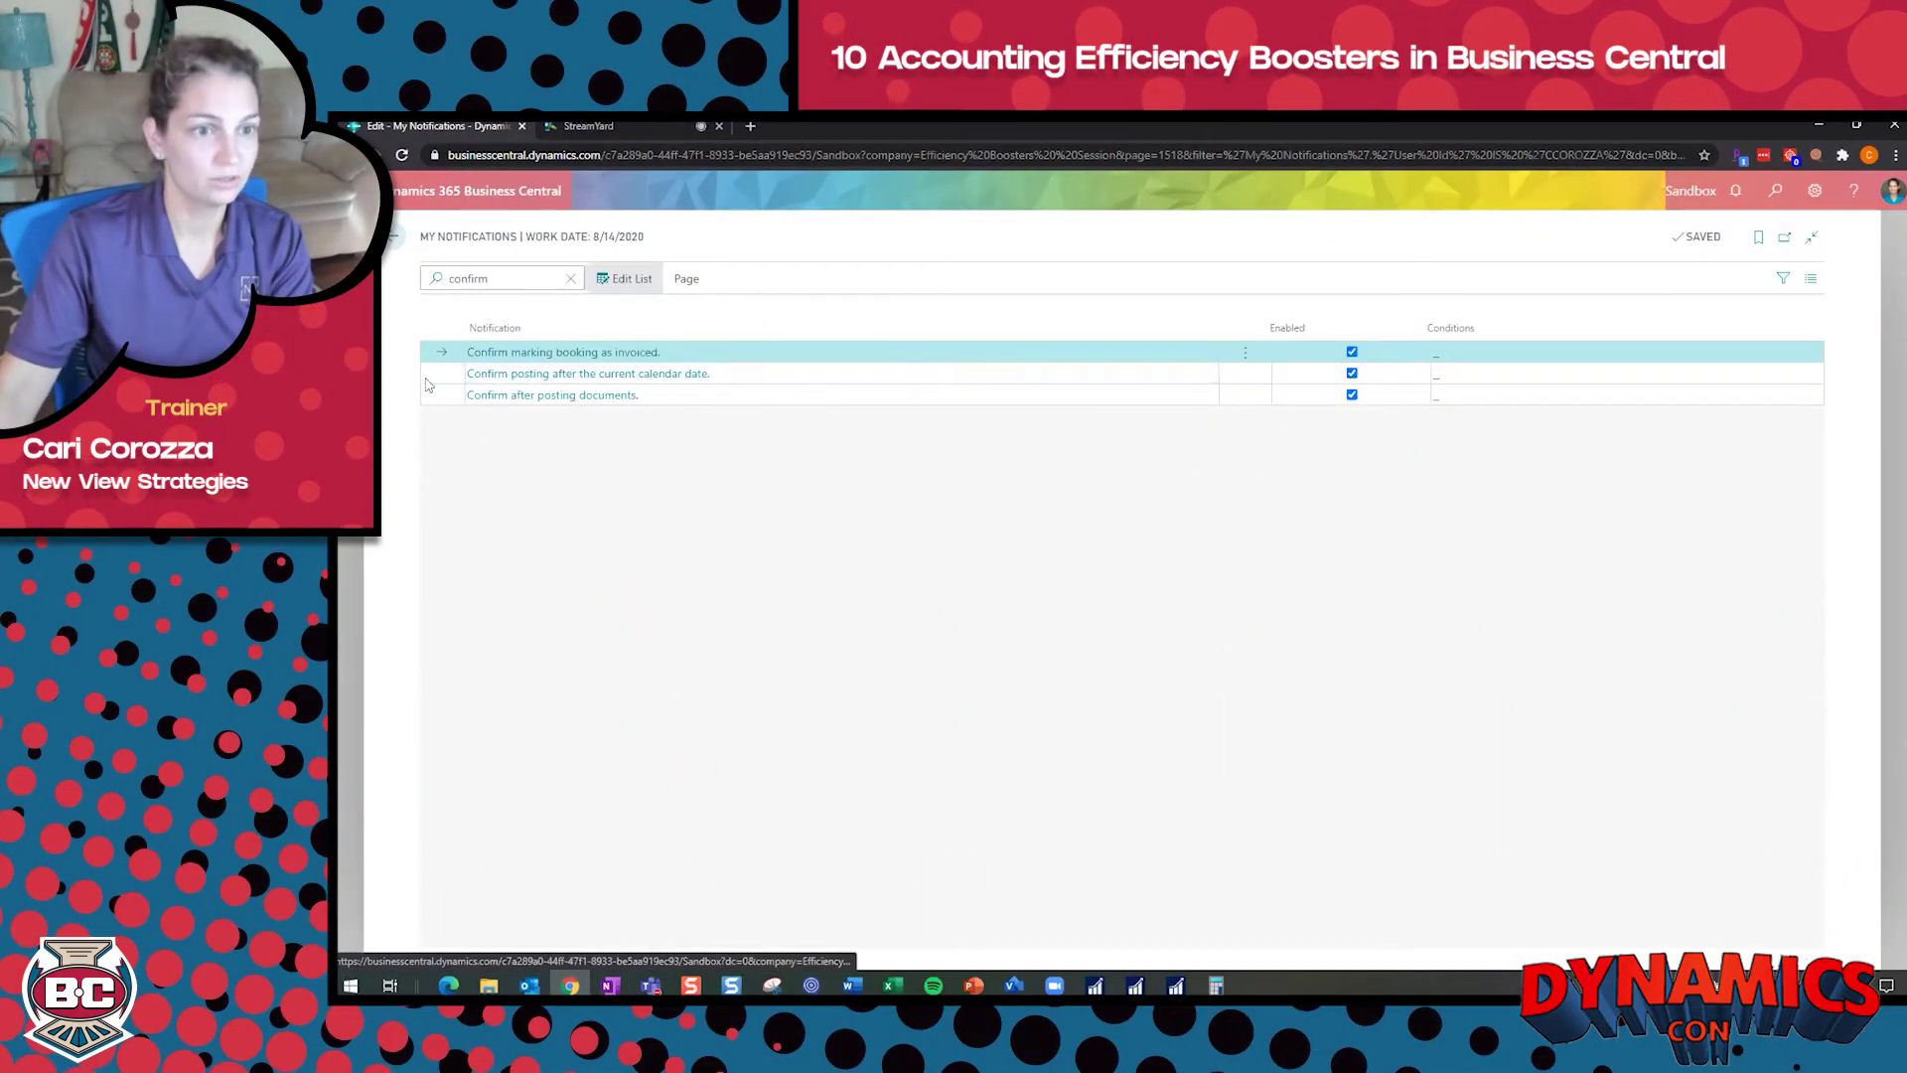
{"action": "left_click", "coordinate": [425, 375]}
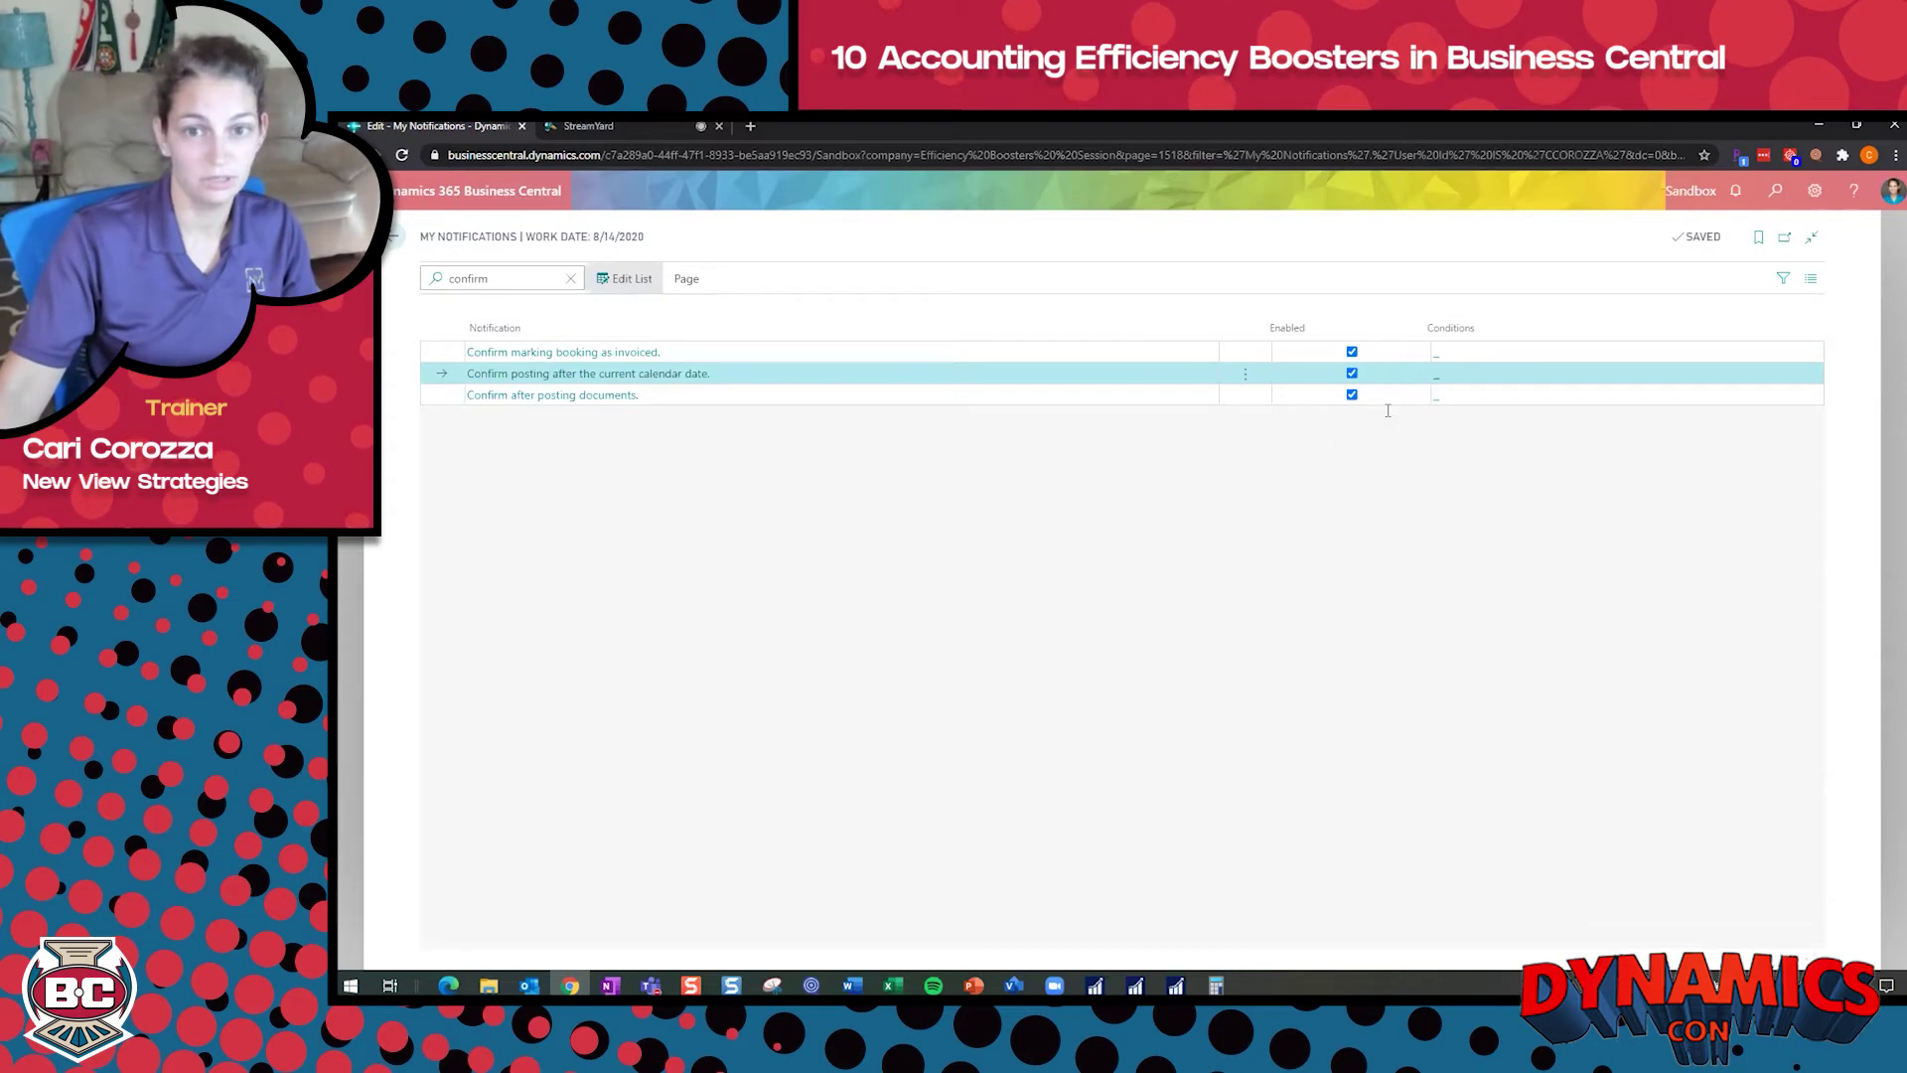
{"action": "left_click", "coordinate": [1352, 373]}
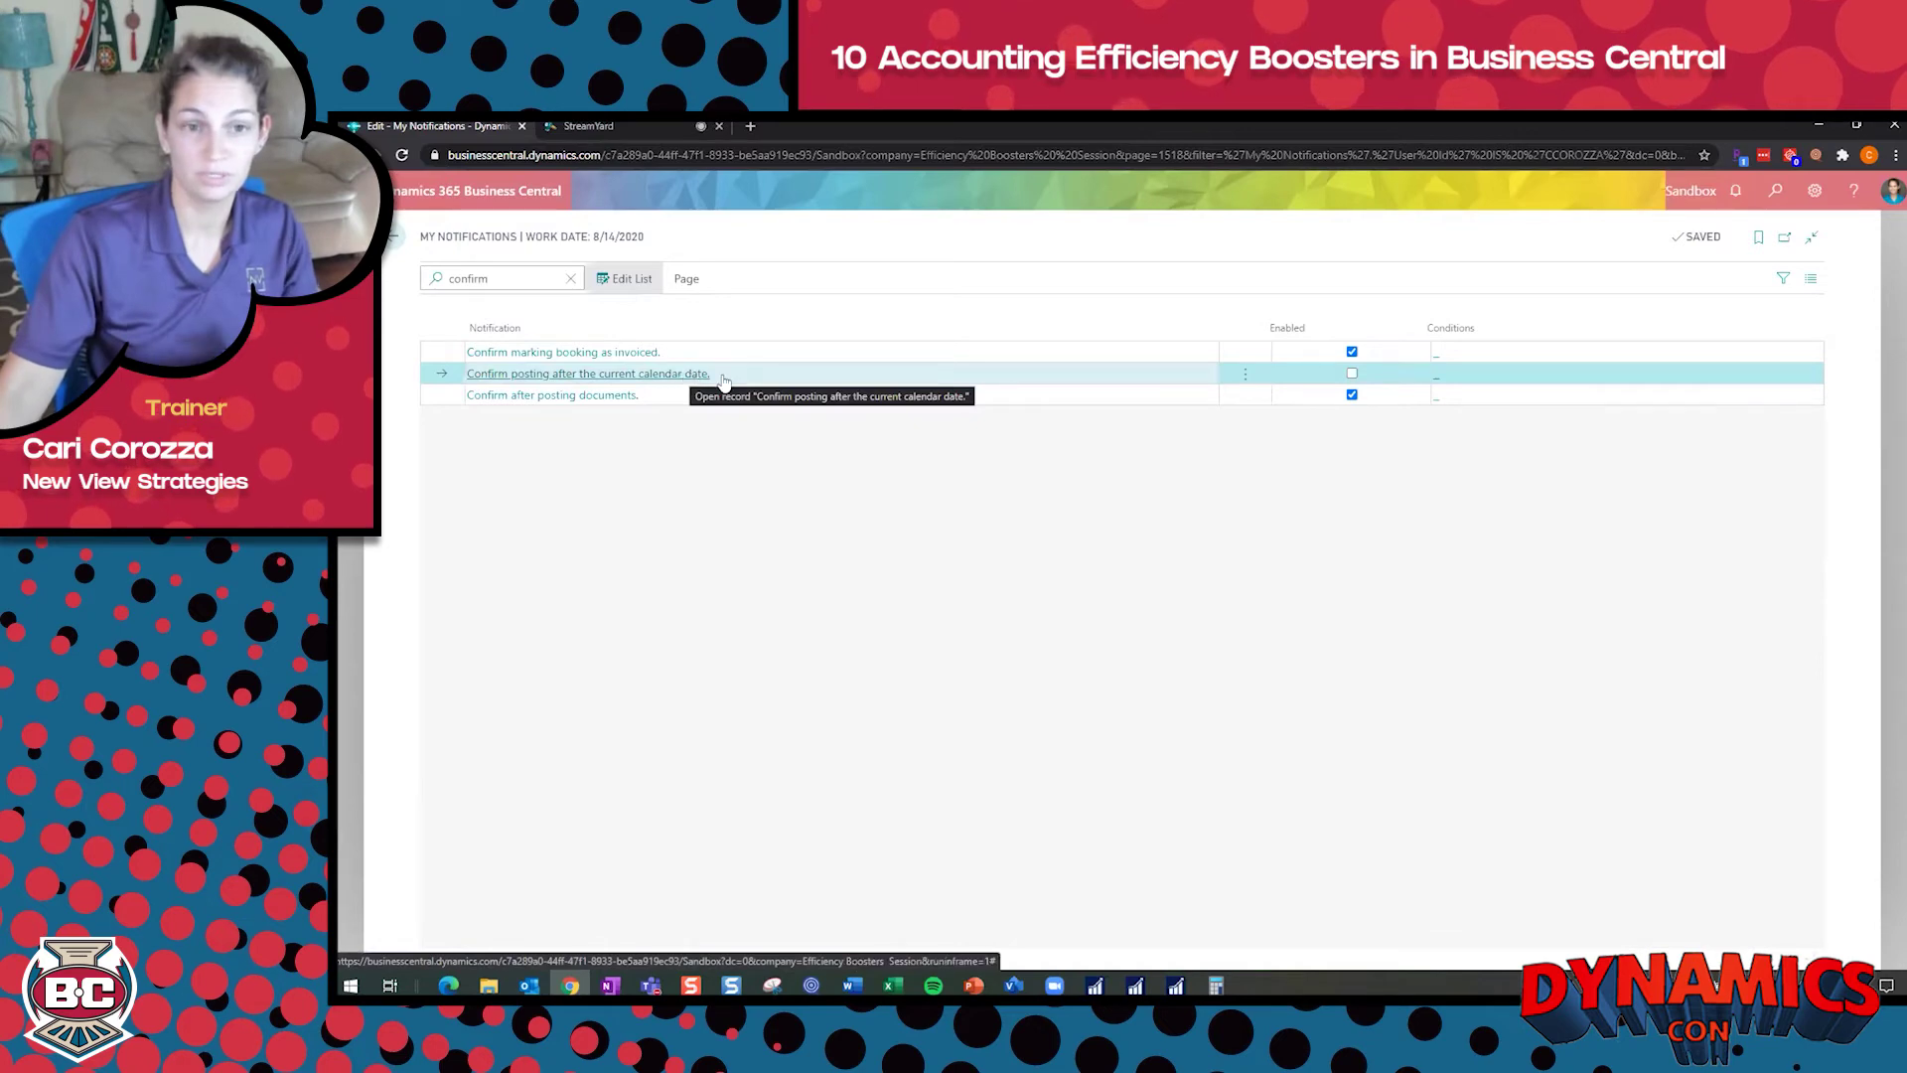
{"action": "left_click", "coordinate": [1352, 375]}
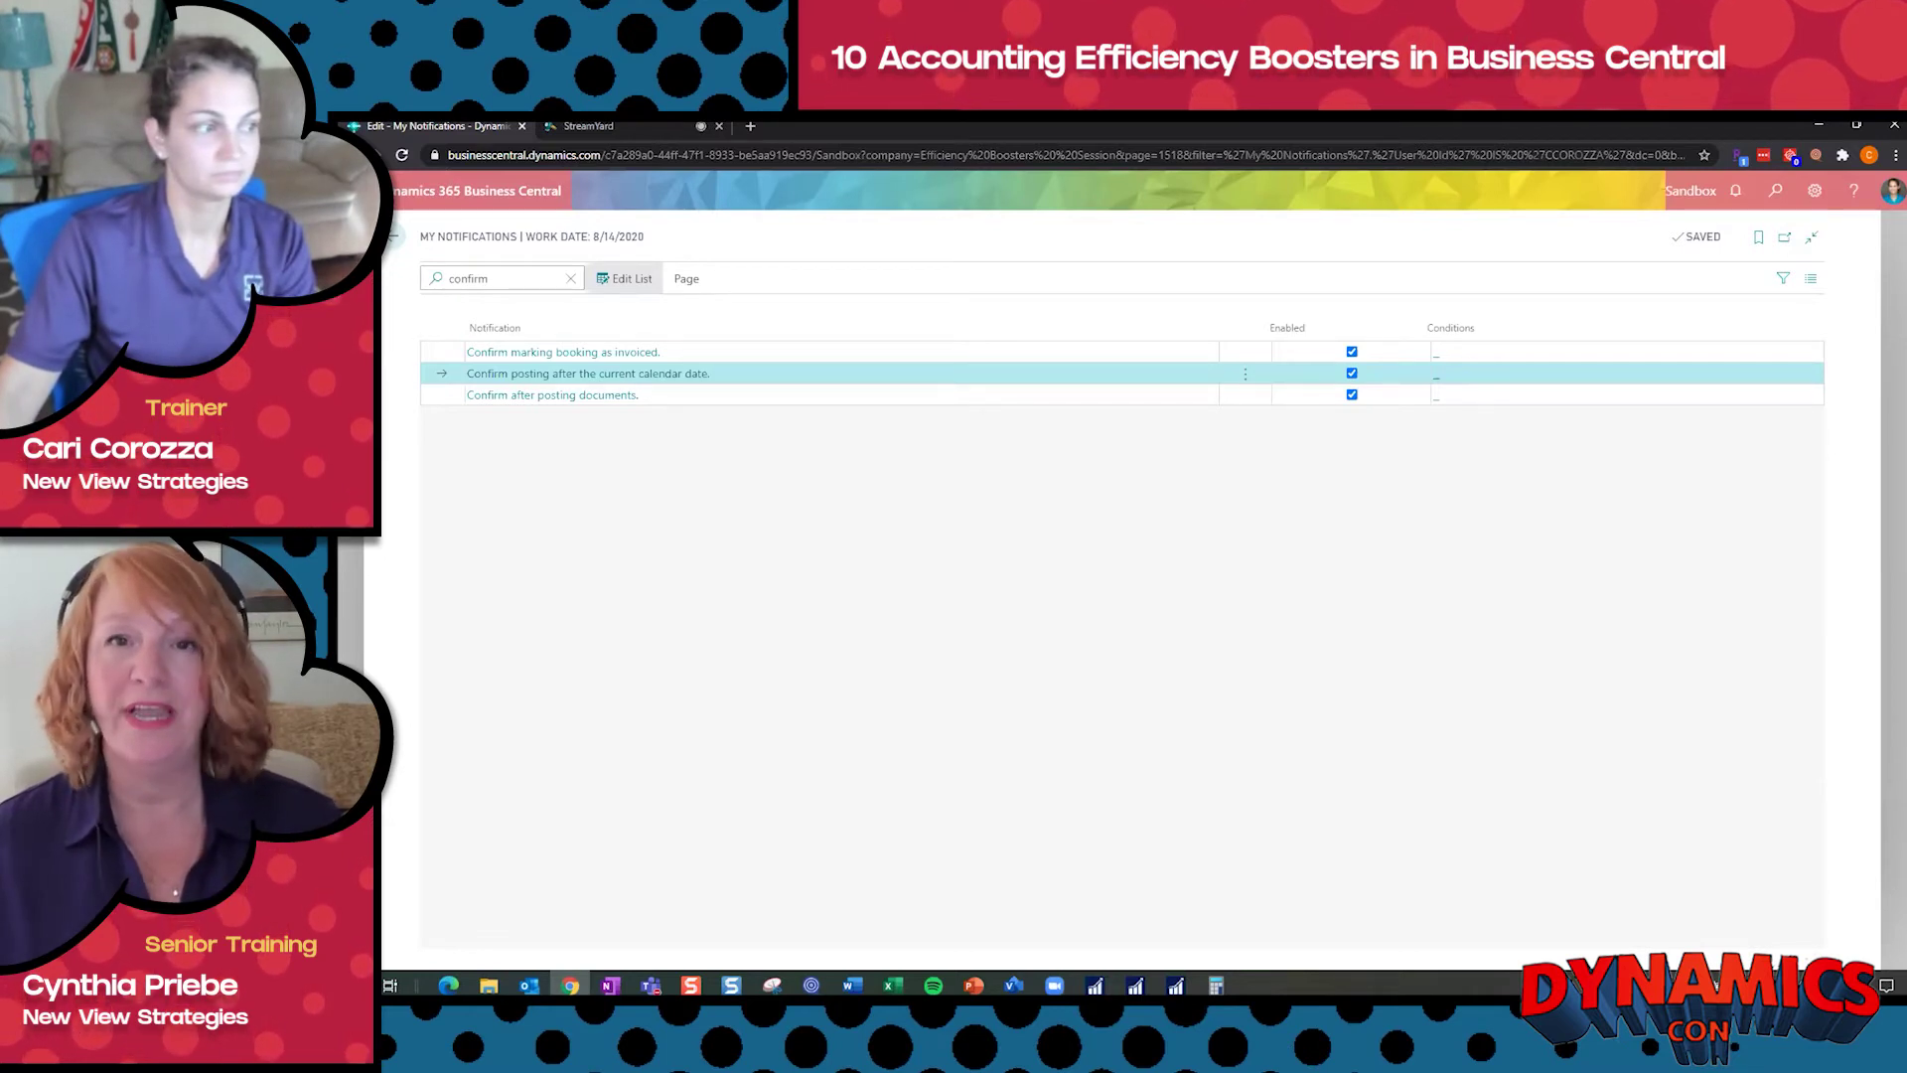
- Leave the My Notifications page and return to the home page
{"action": "key", "text": "alt+Tab"}
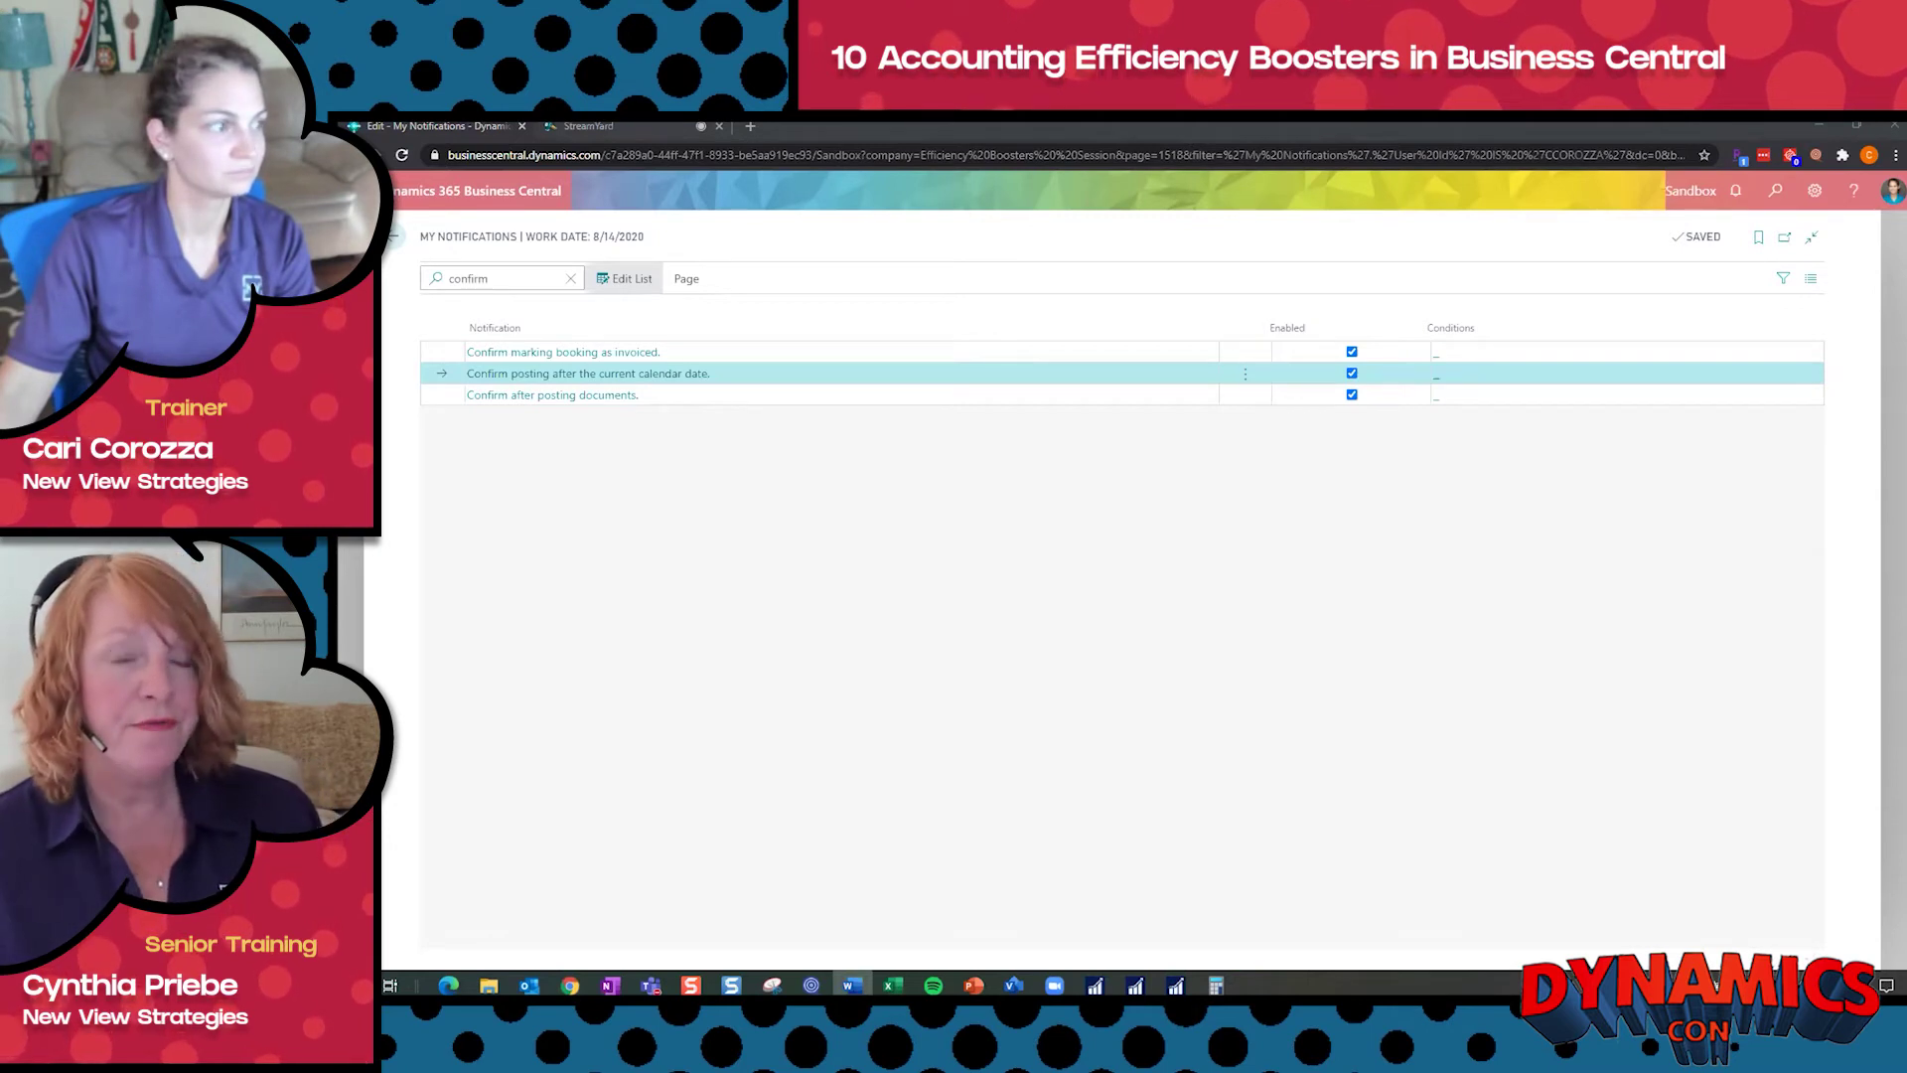
{"action": "left_click", "coordinate": [738, 457]}
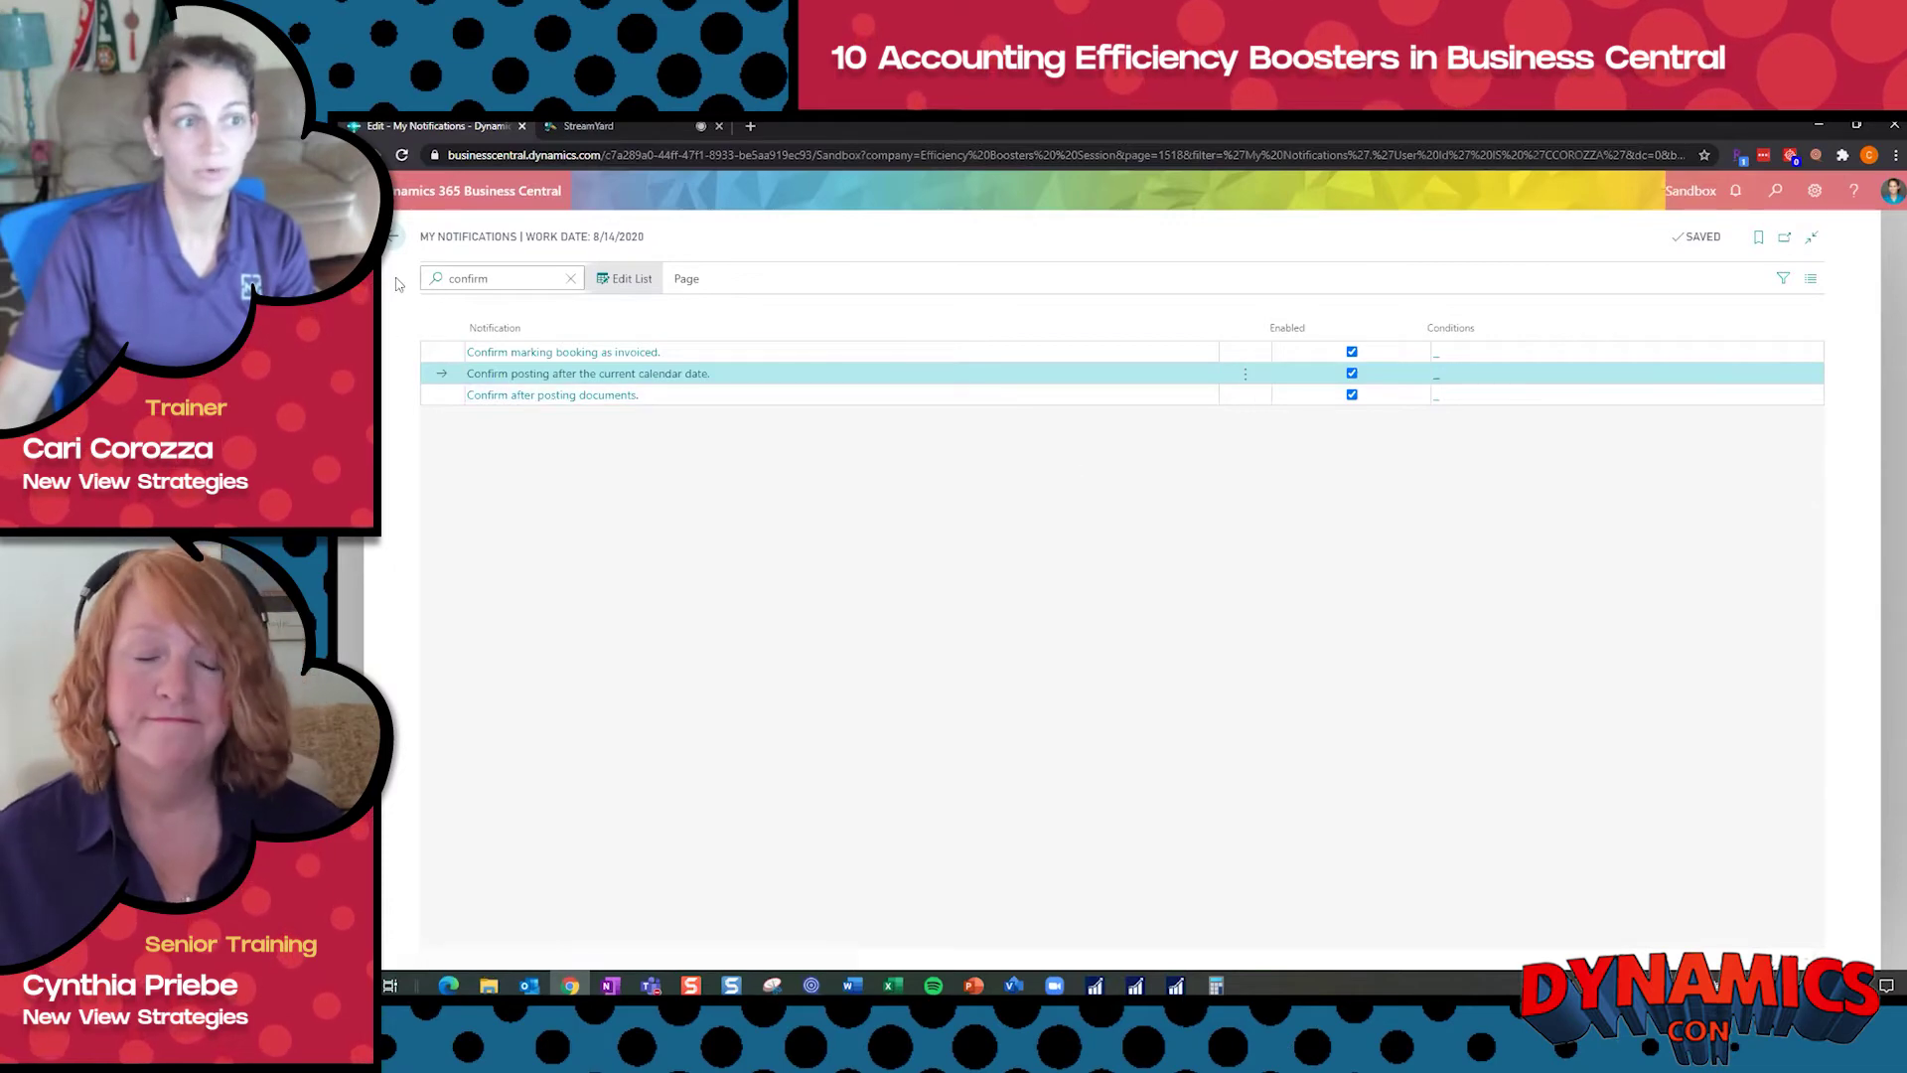
{"action": "left_click", "coordinate": [394, 239]}
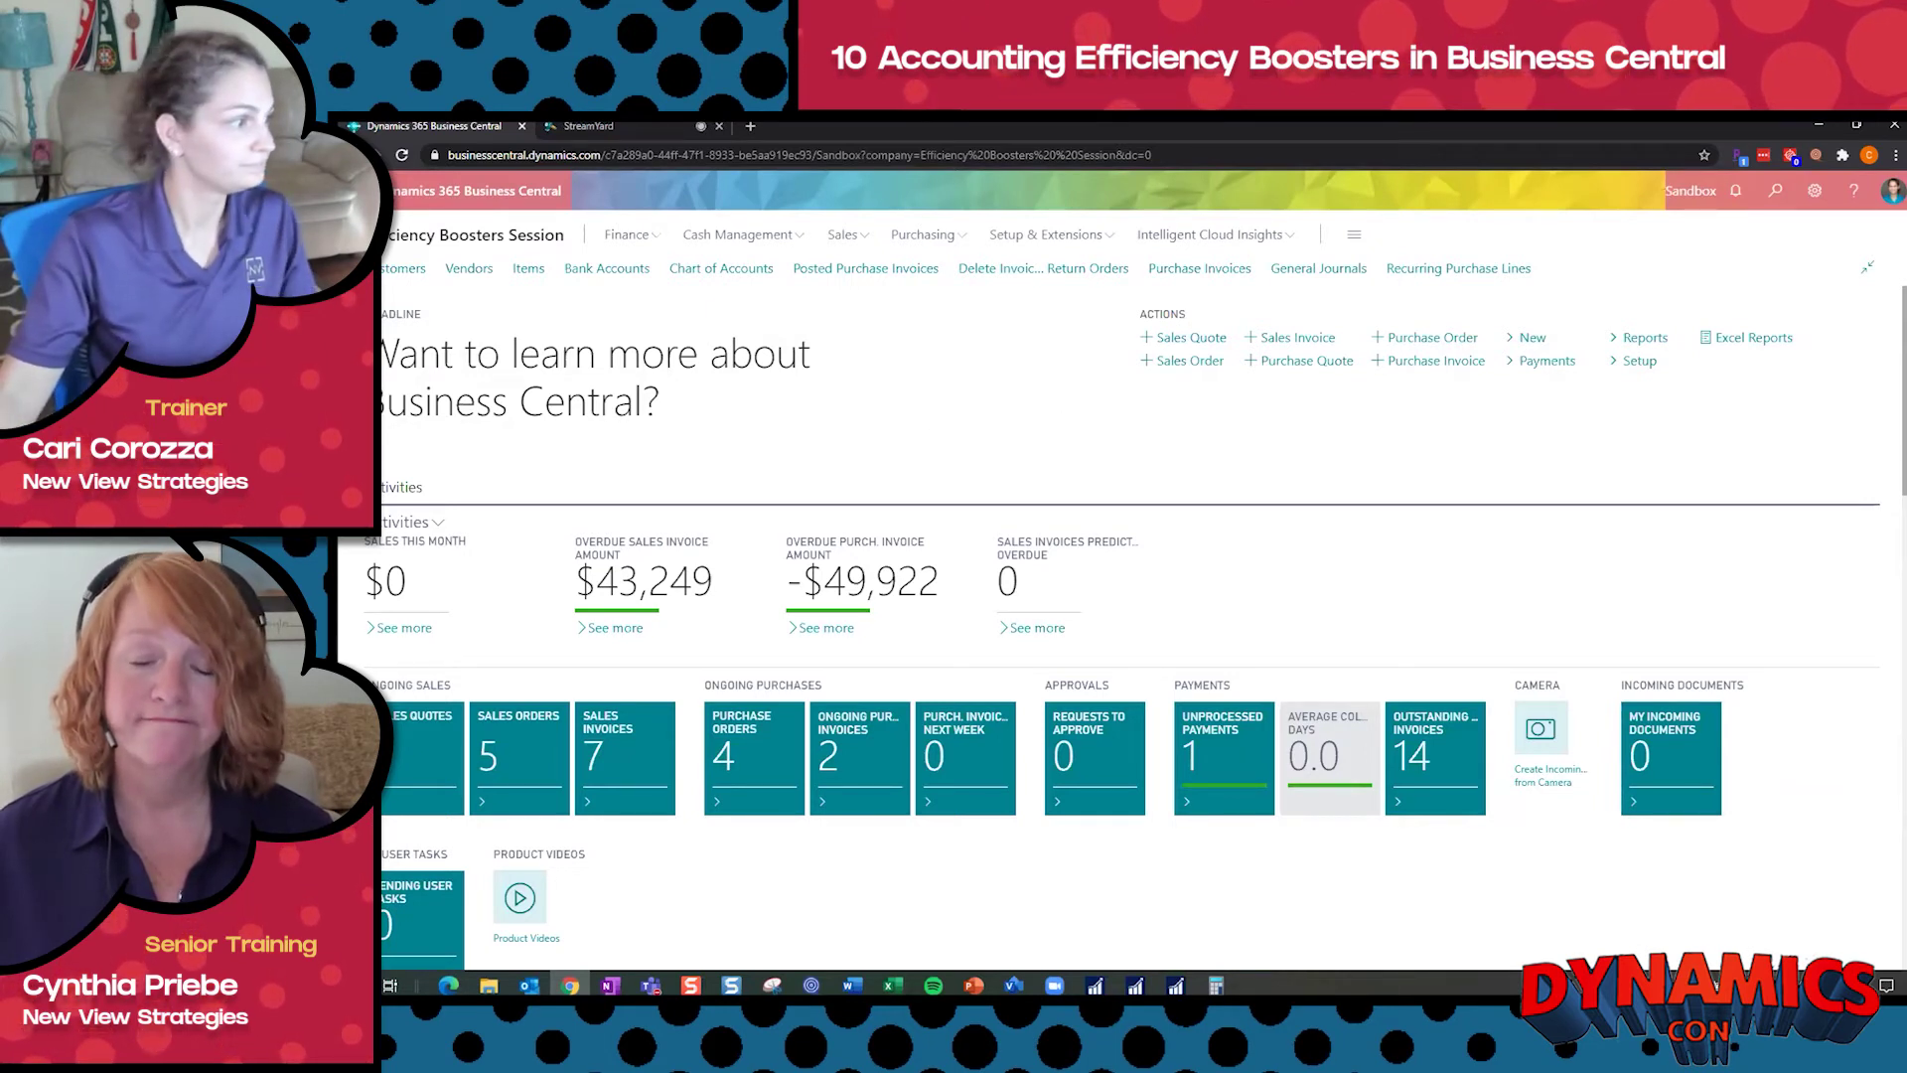
{"action": "left_click", "coordinate": [980, 425]}
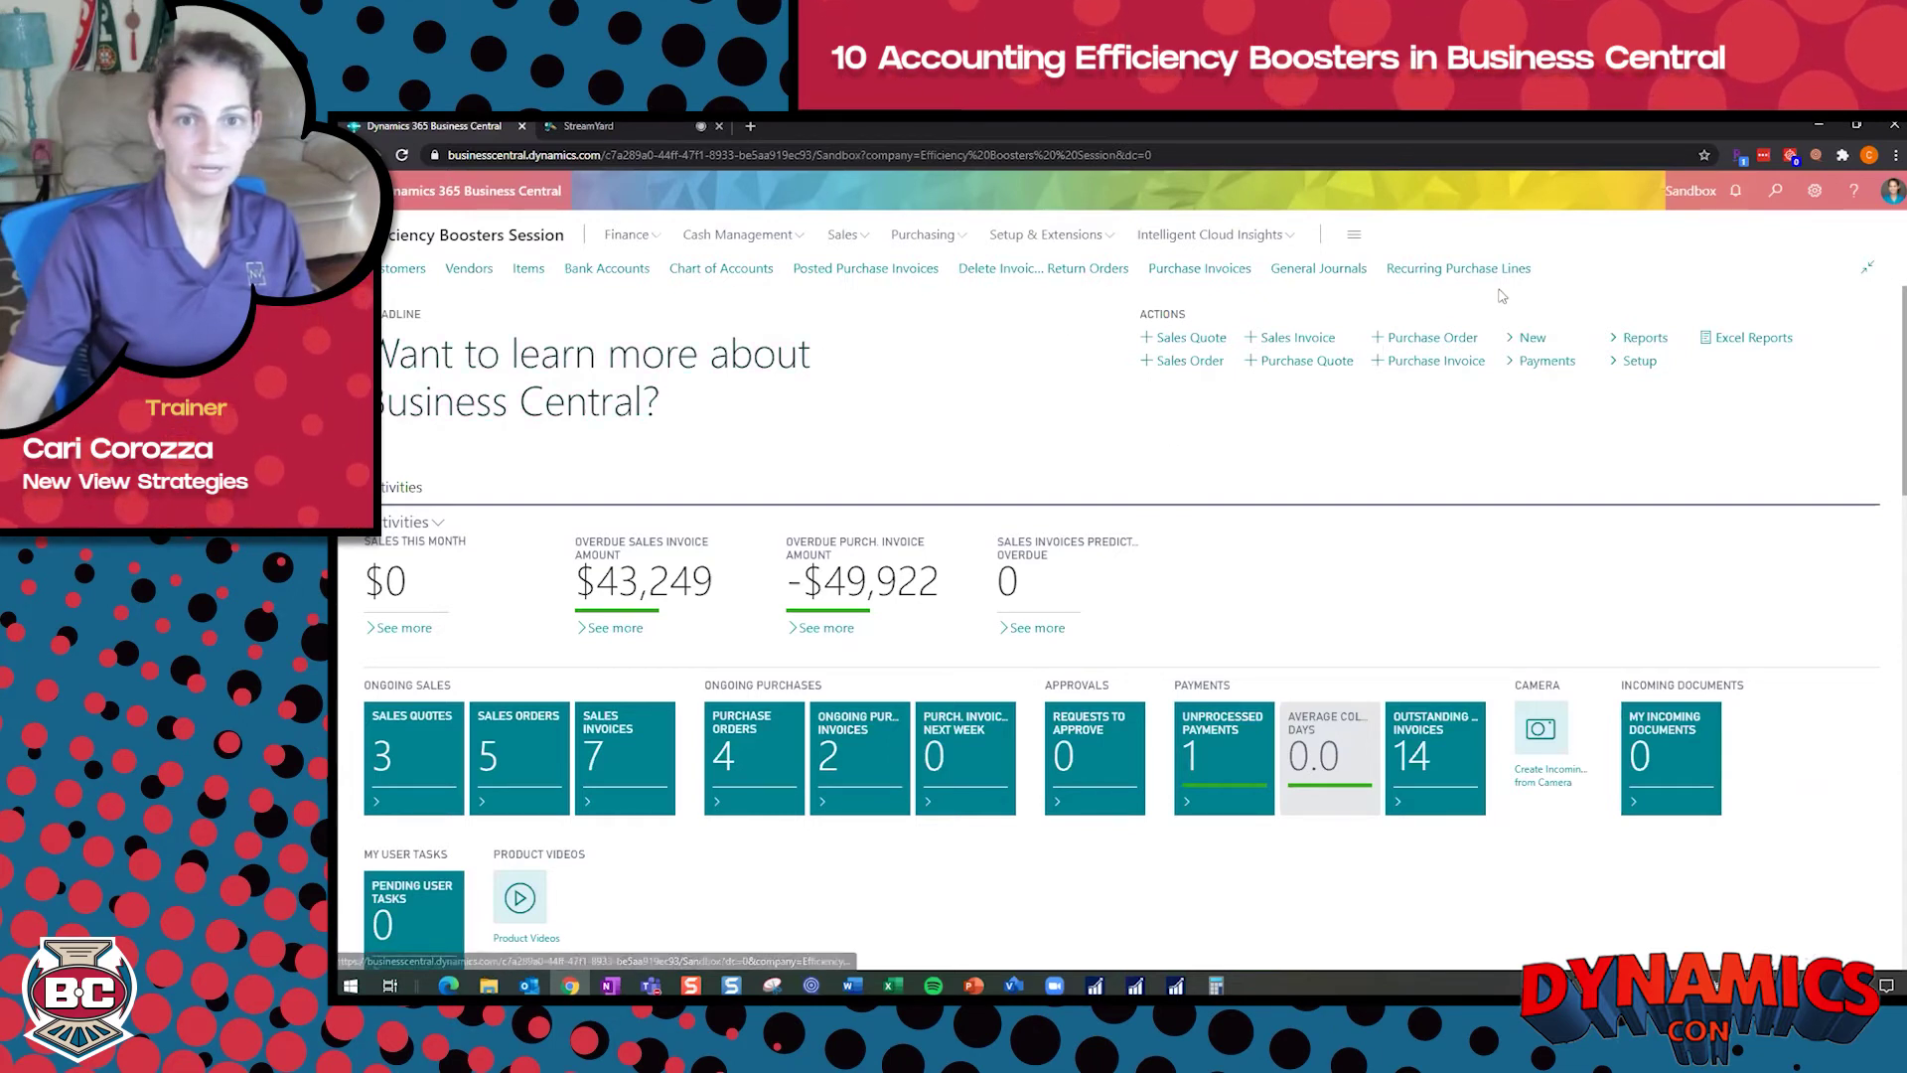
- Post the 450.00 Cari's Donuts insurance invoice from the Purchase Invoices list and decline to open the posted invoice
{"action": "left_click", "coordinate": [1192, 268]}
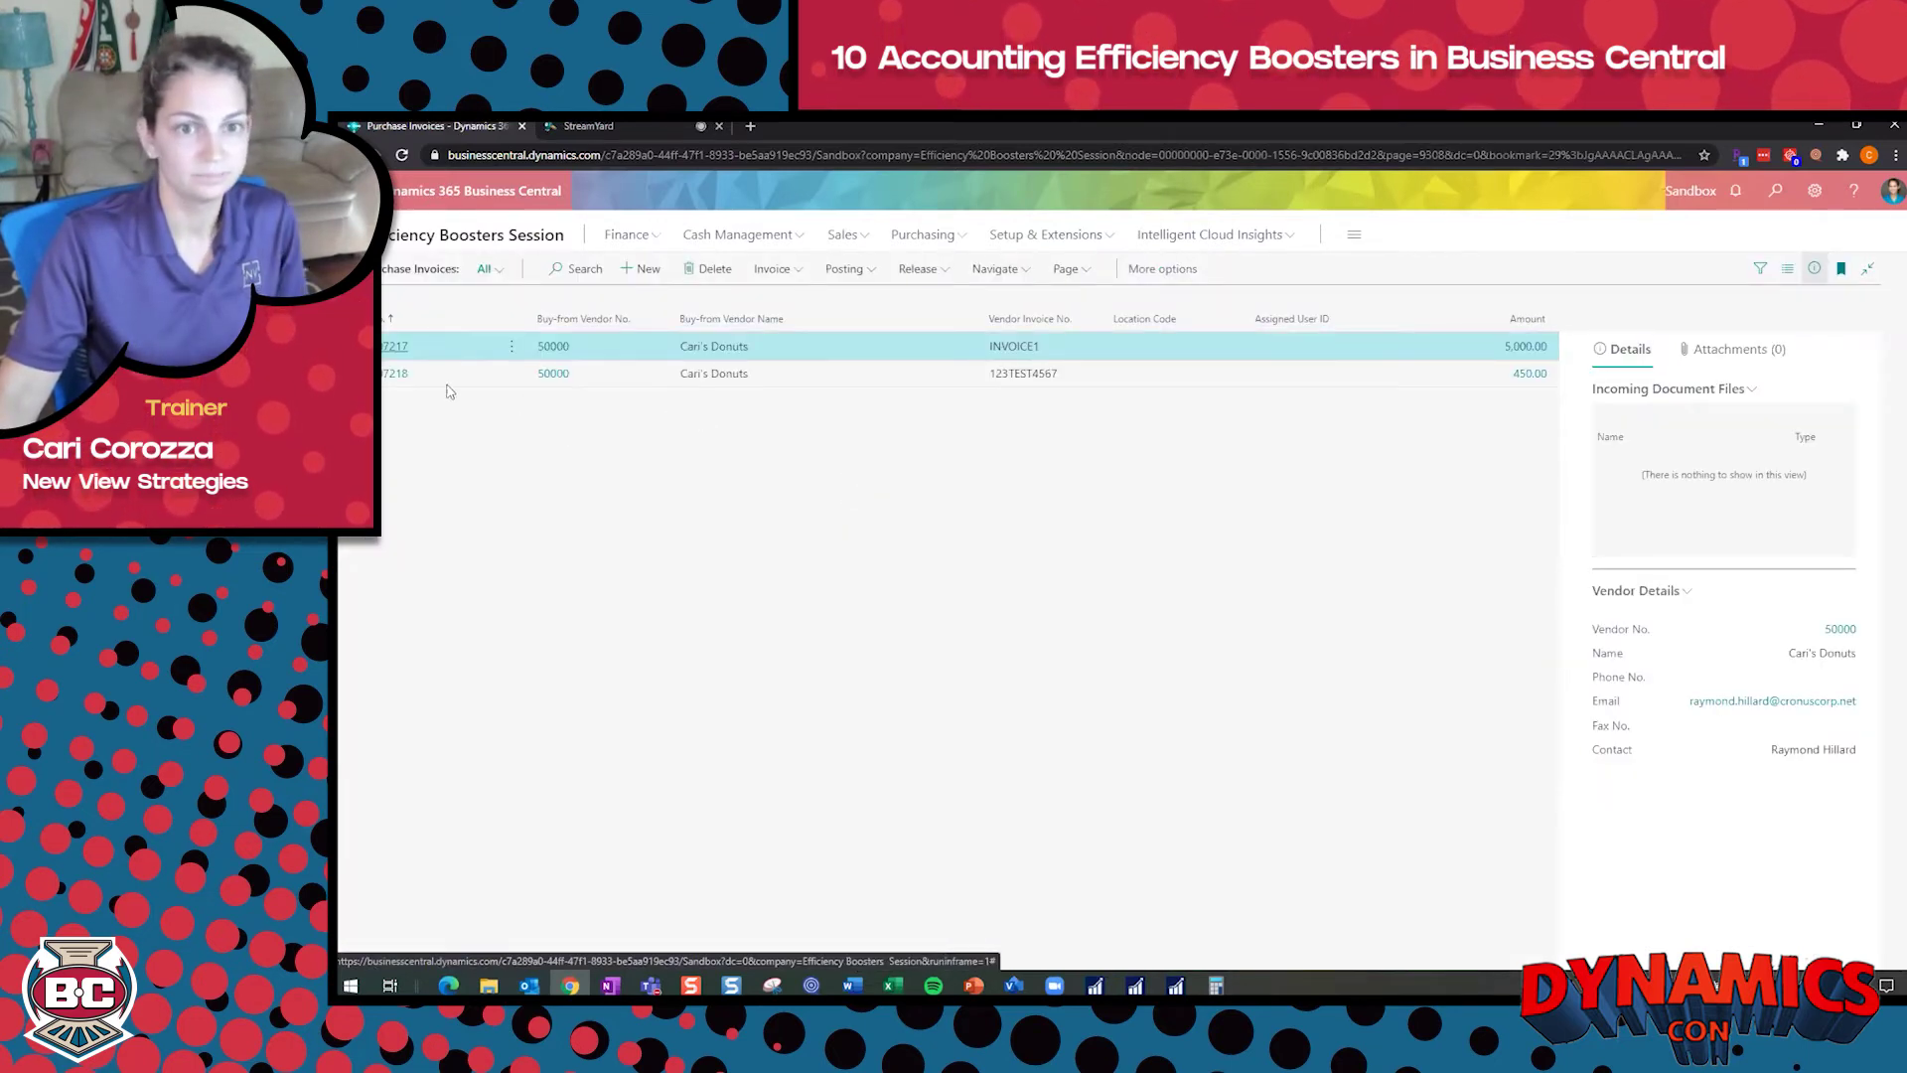
{"action": "left_click", "coordinate": [390, 374]}
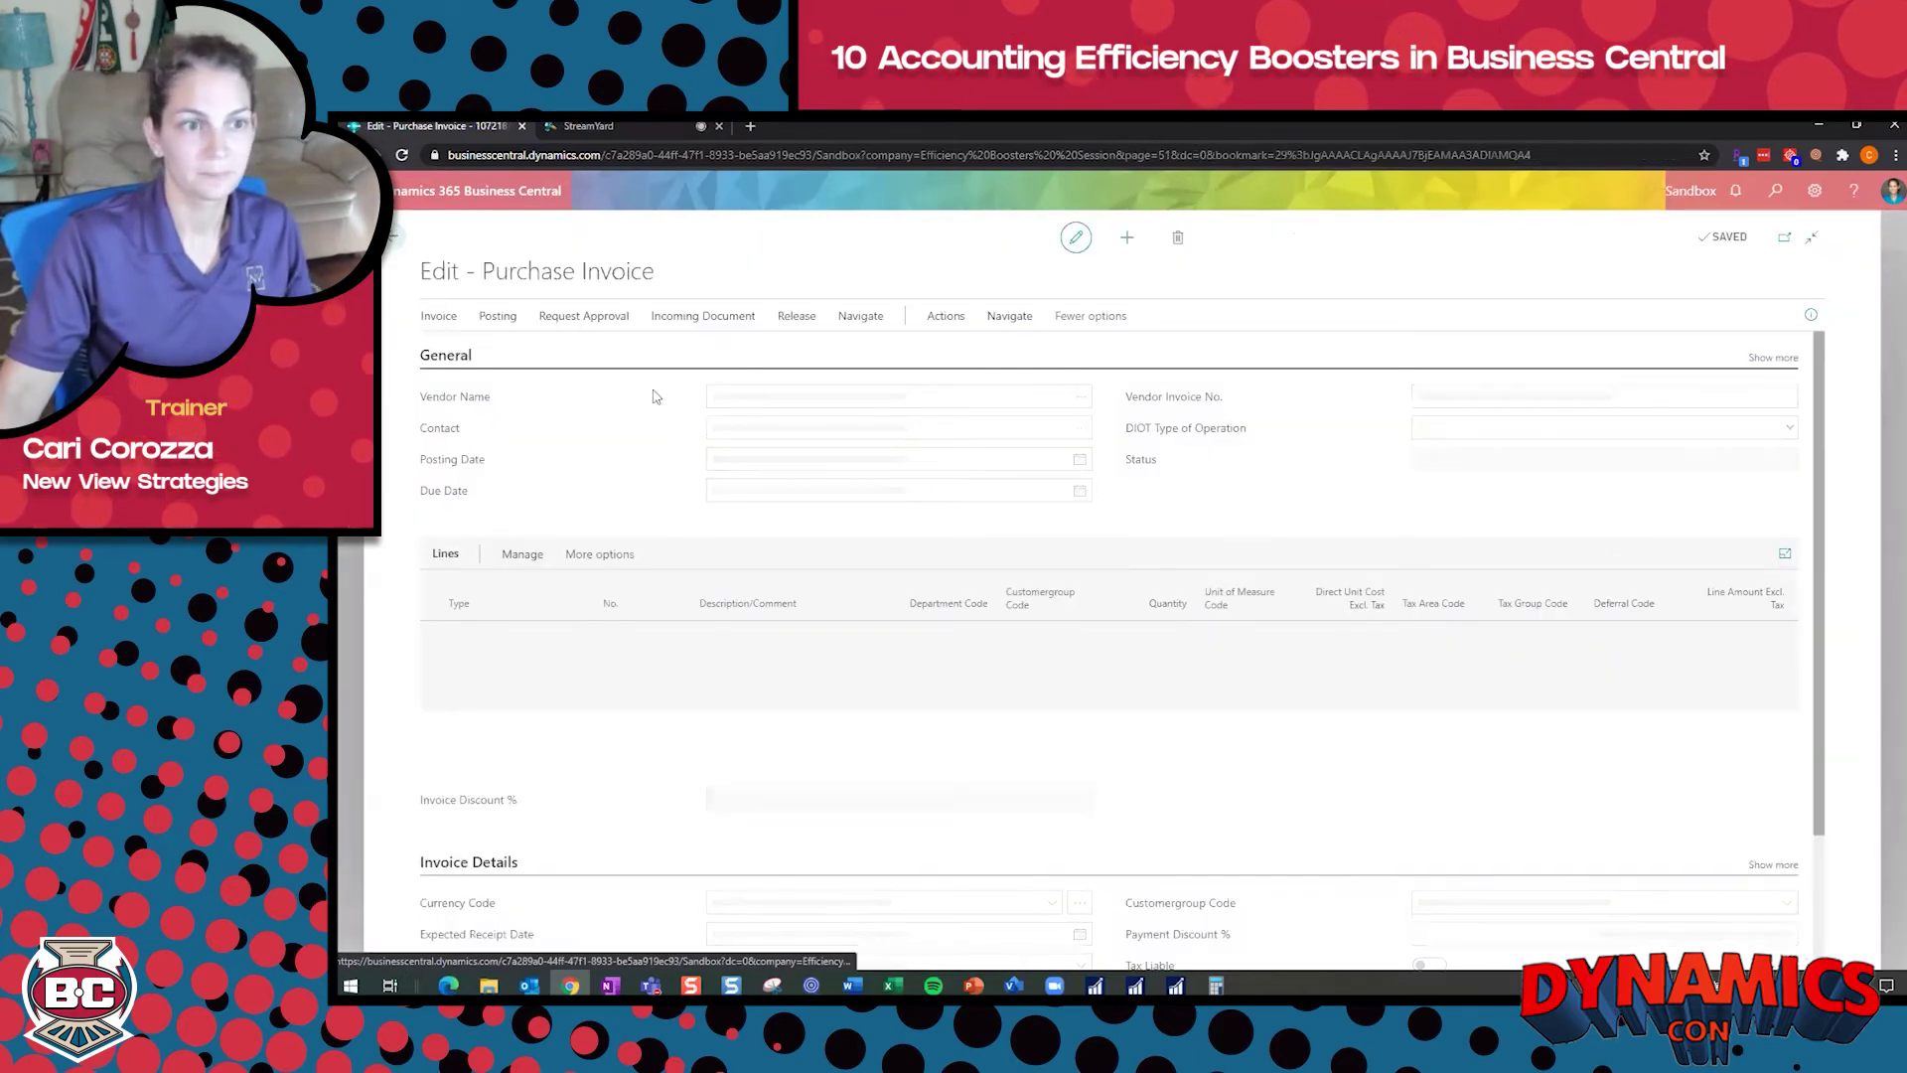
{"action": "left_click", "coordinate": [499, 316]}
{"action": "left_click", "coordinate": [443, 350]}
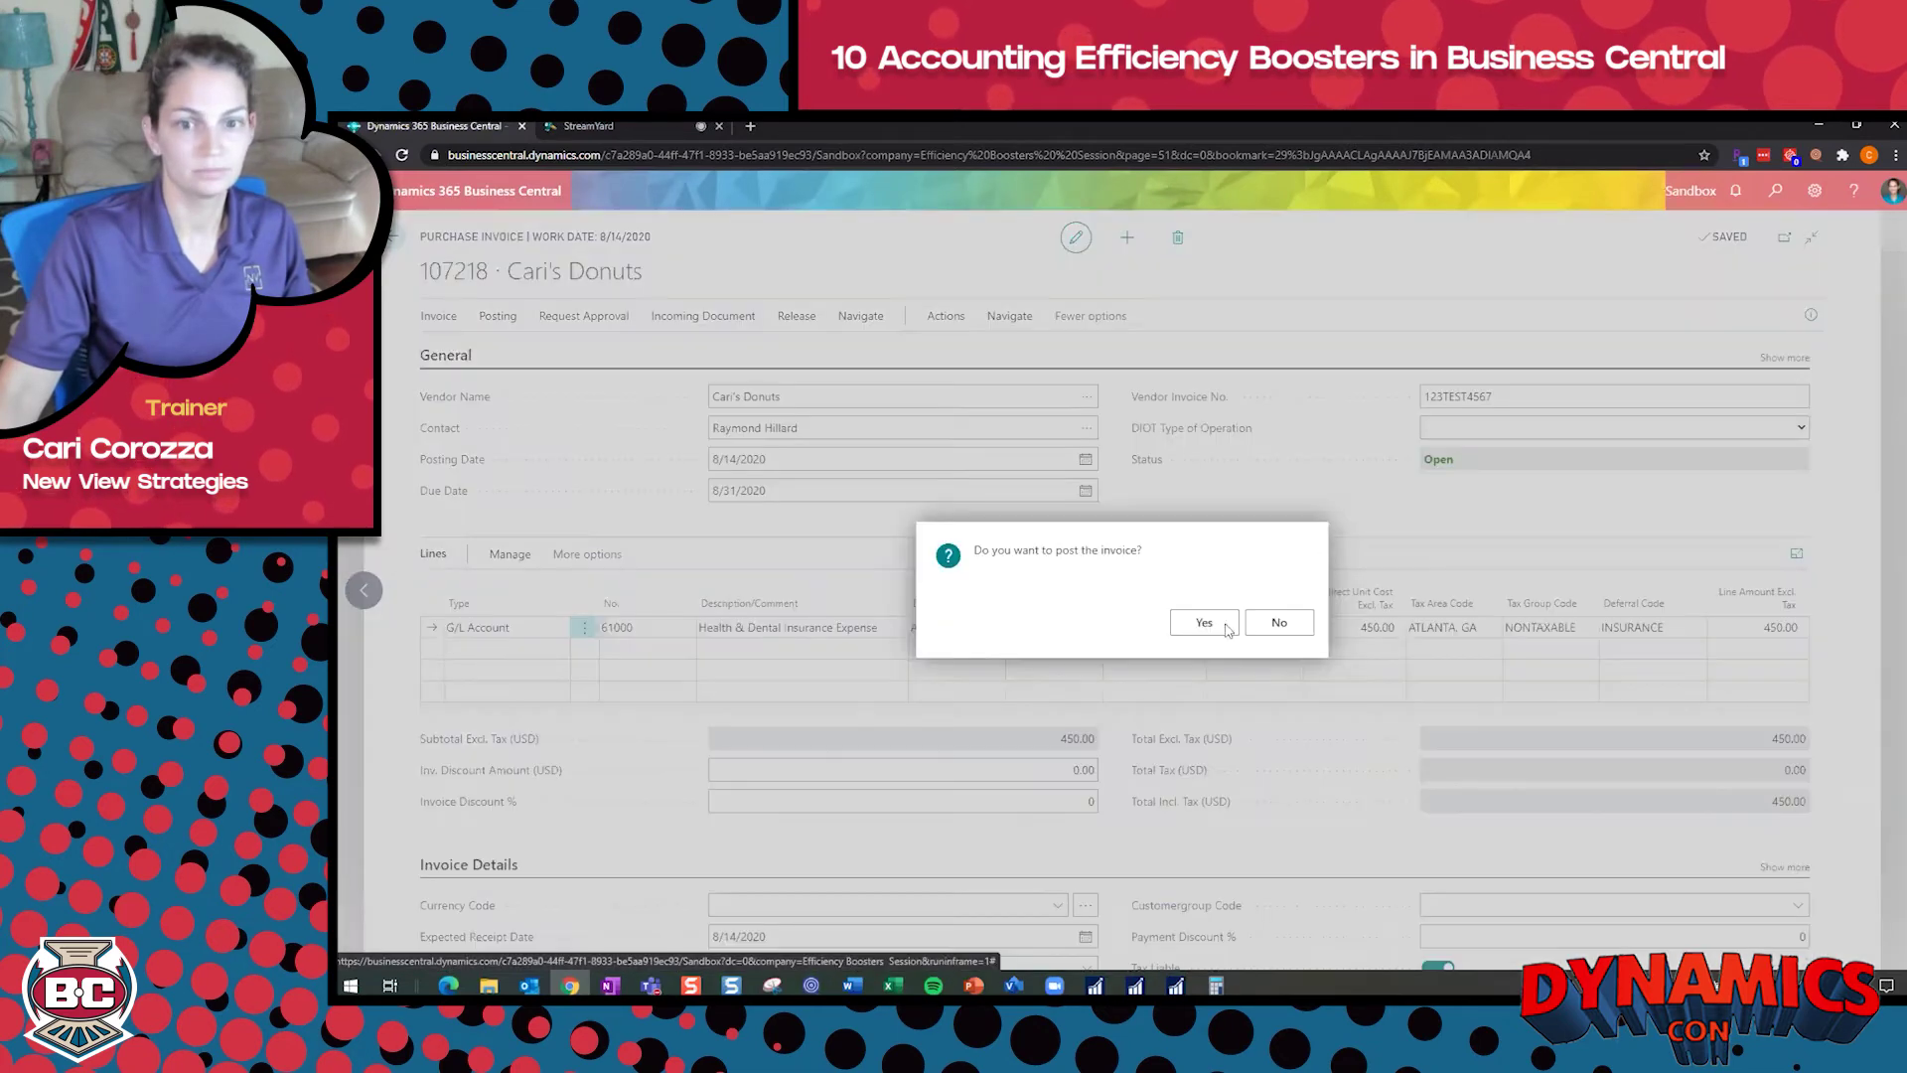
{"action": "left_click", "coordinate": [1226, 626]}
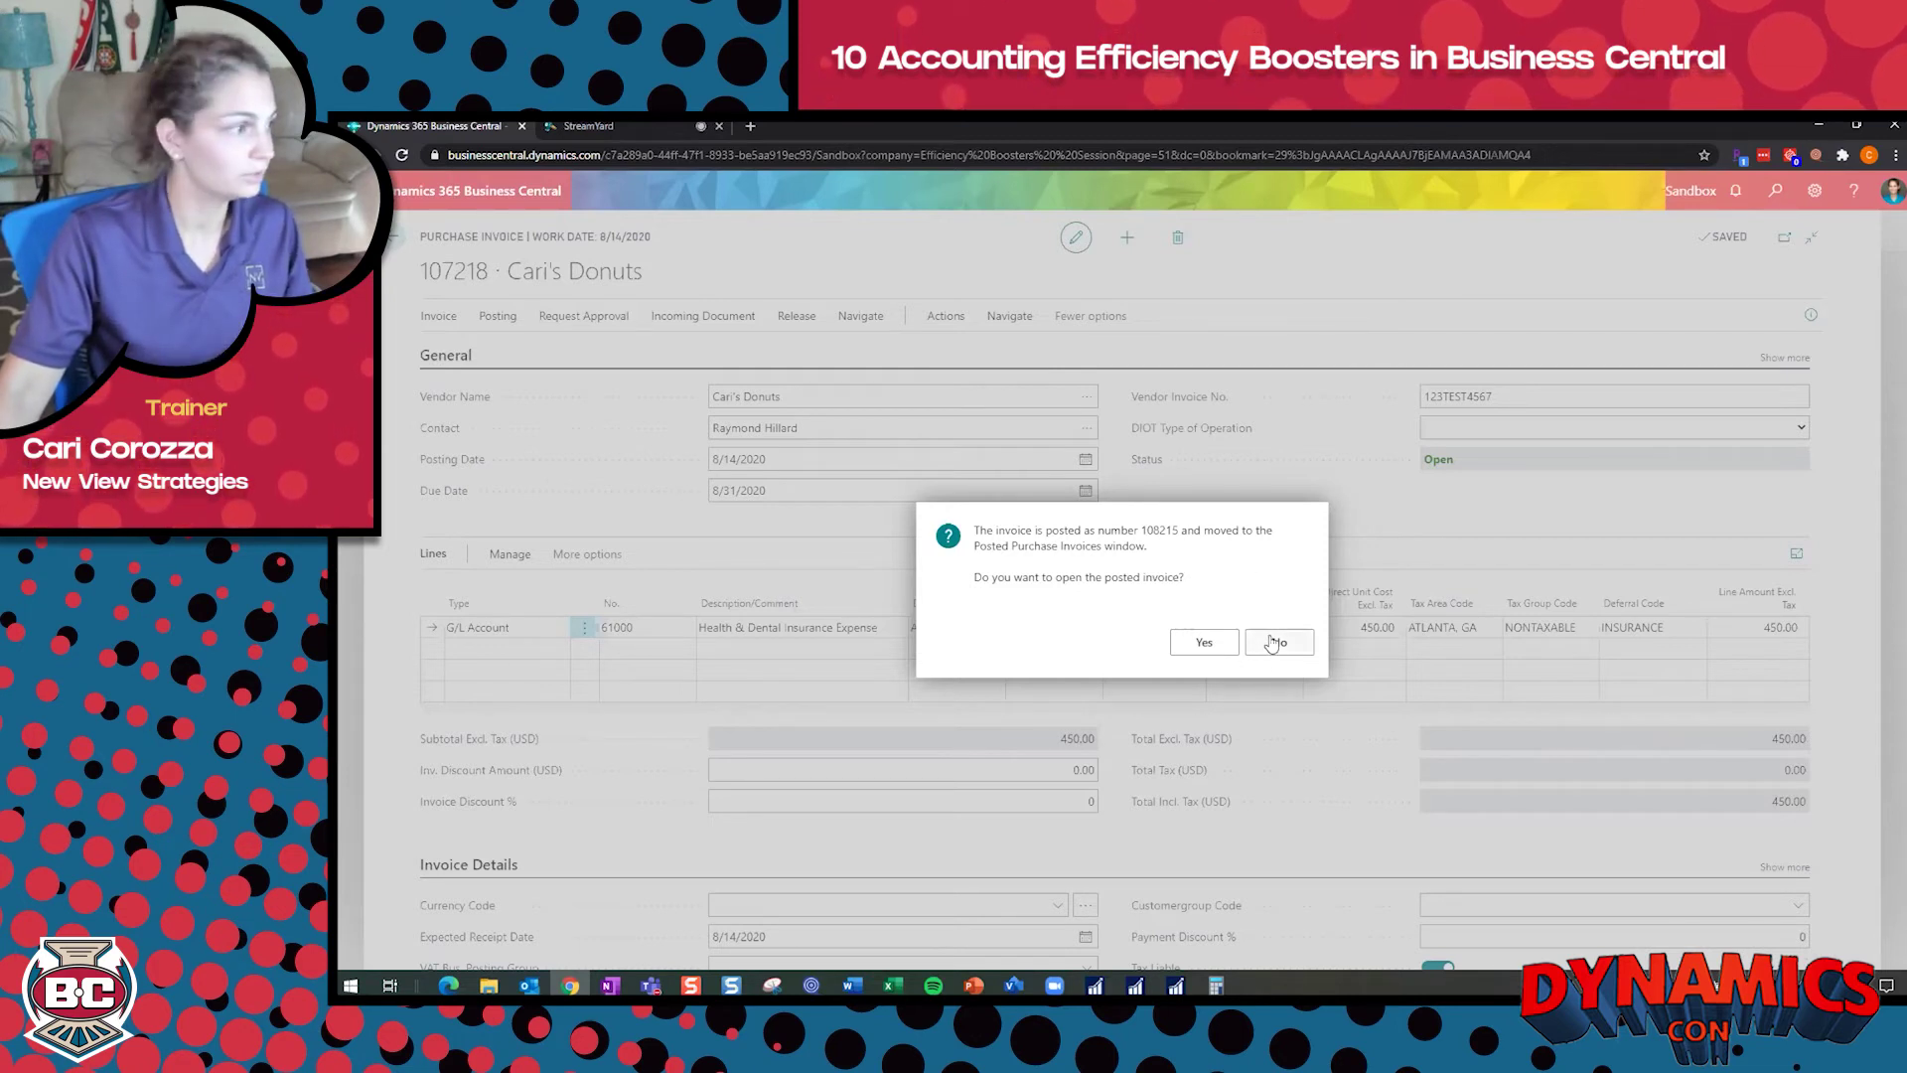
{"action": "left_click", "coordinate": [1278, 642]}
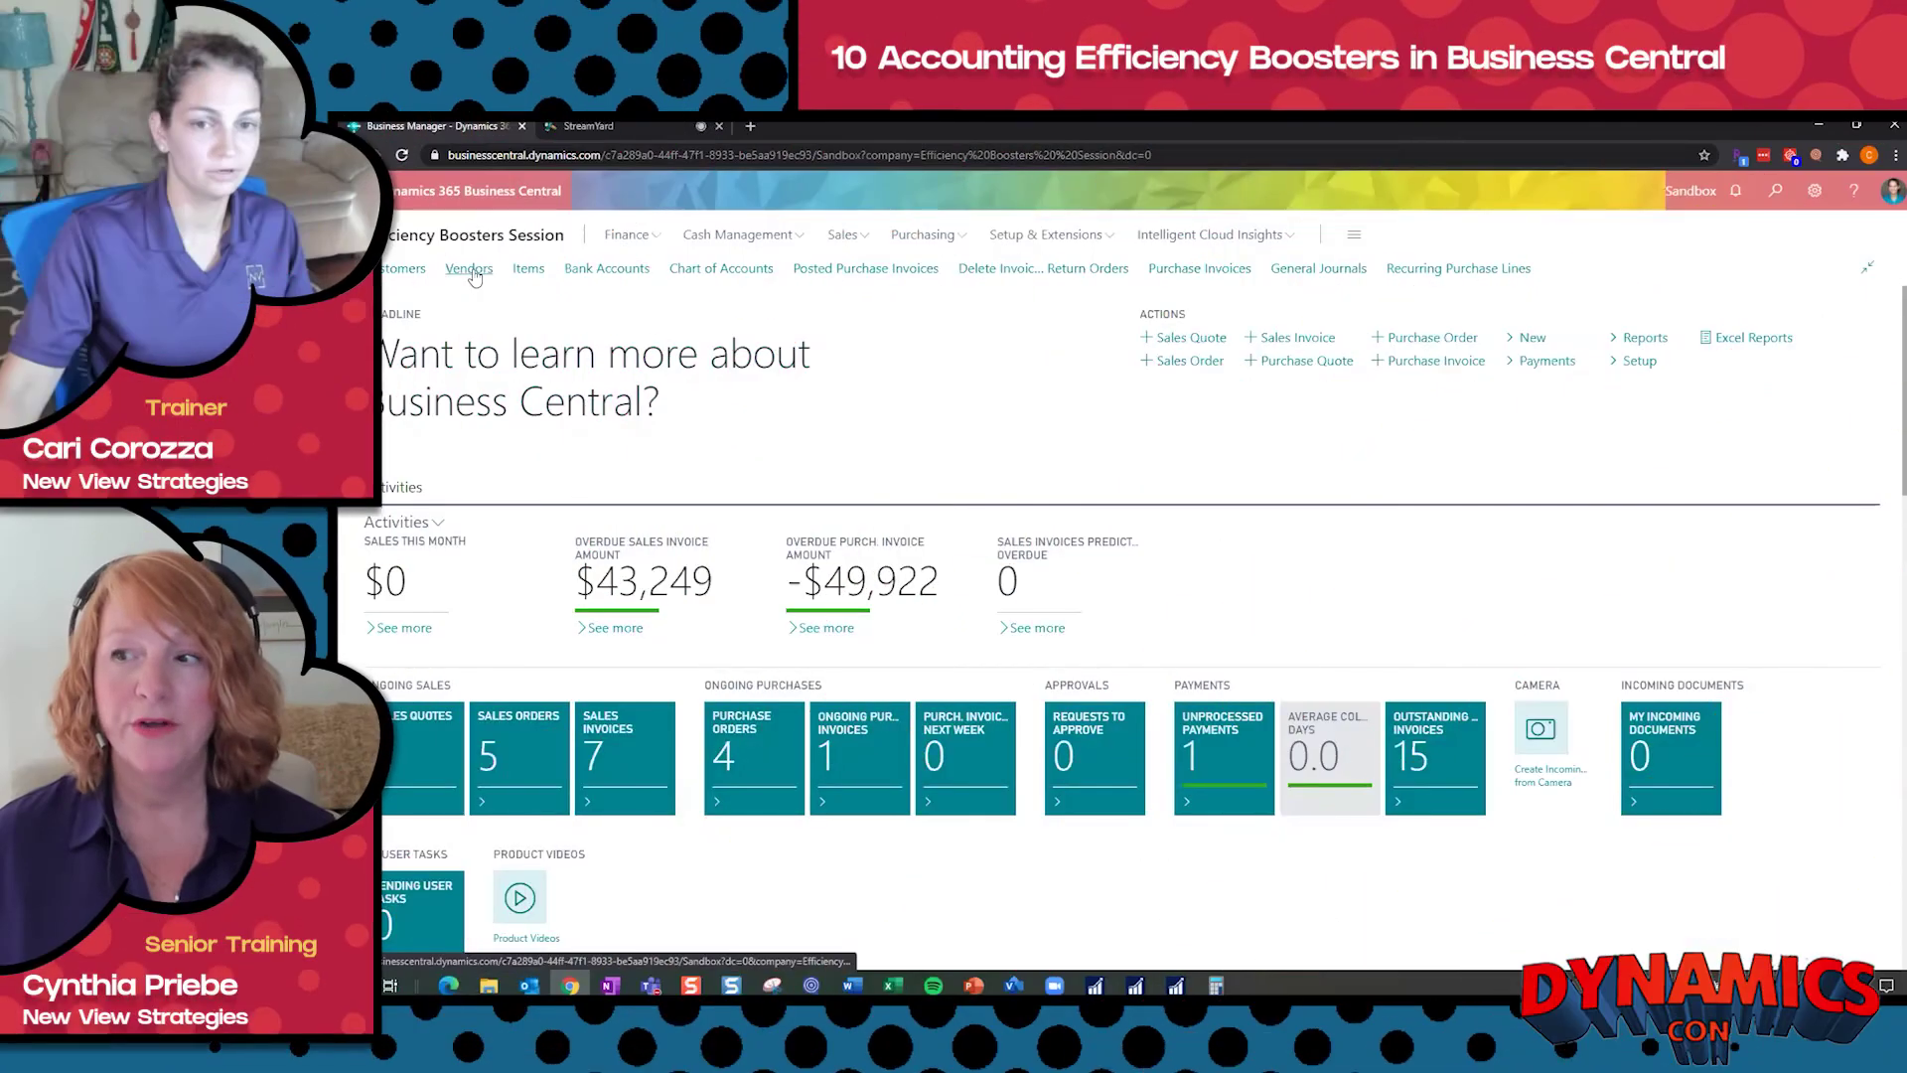
- Open the vendor card of Cari's Donuts from the vendor list and show its ledger entries
{"action": "left_click", "coordinate": [474, 270]}
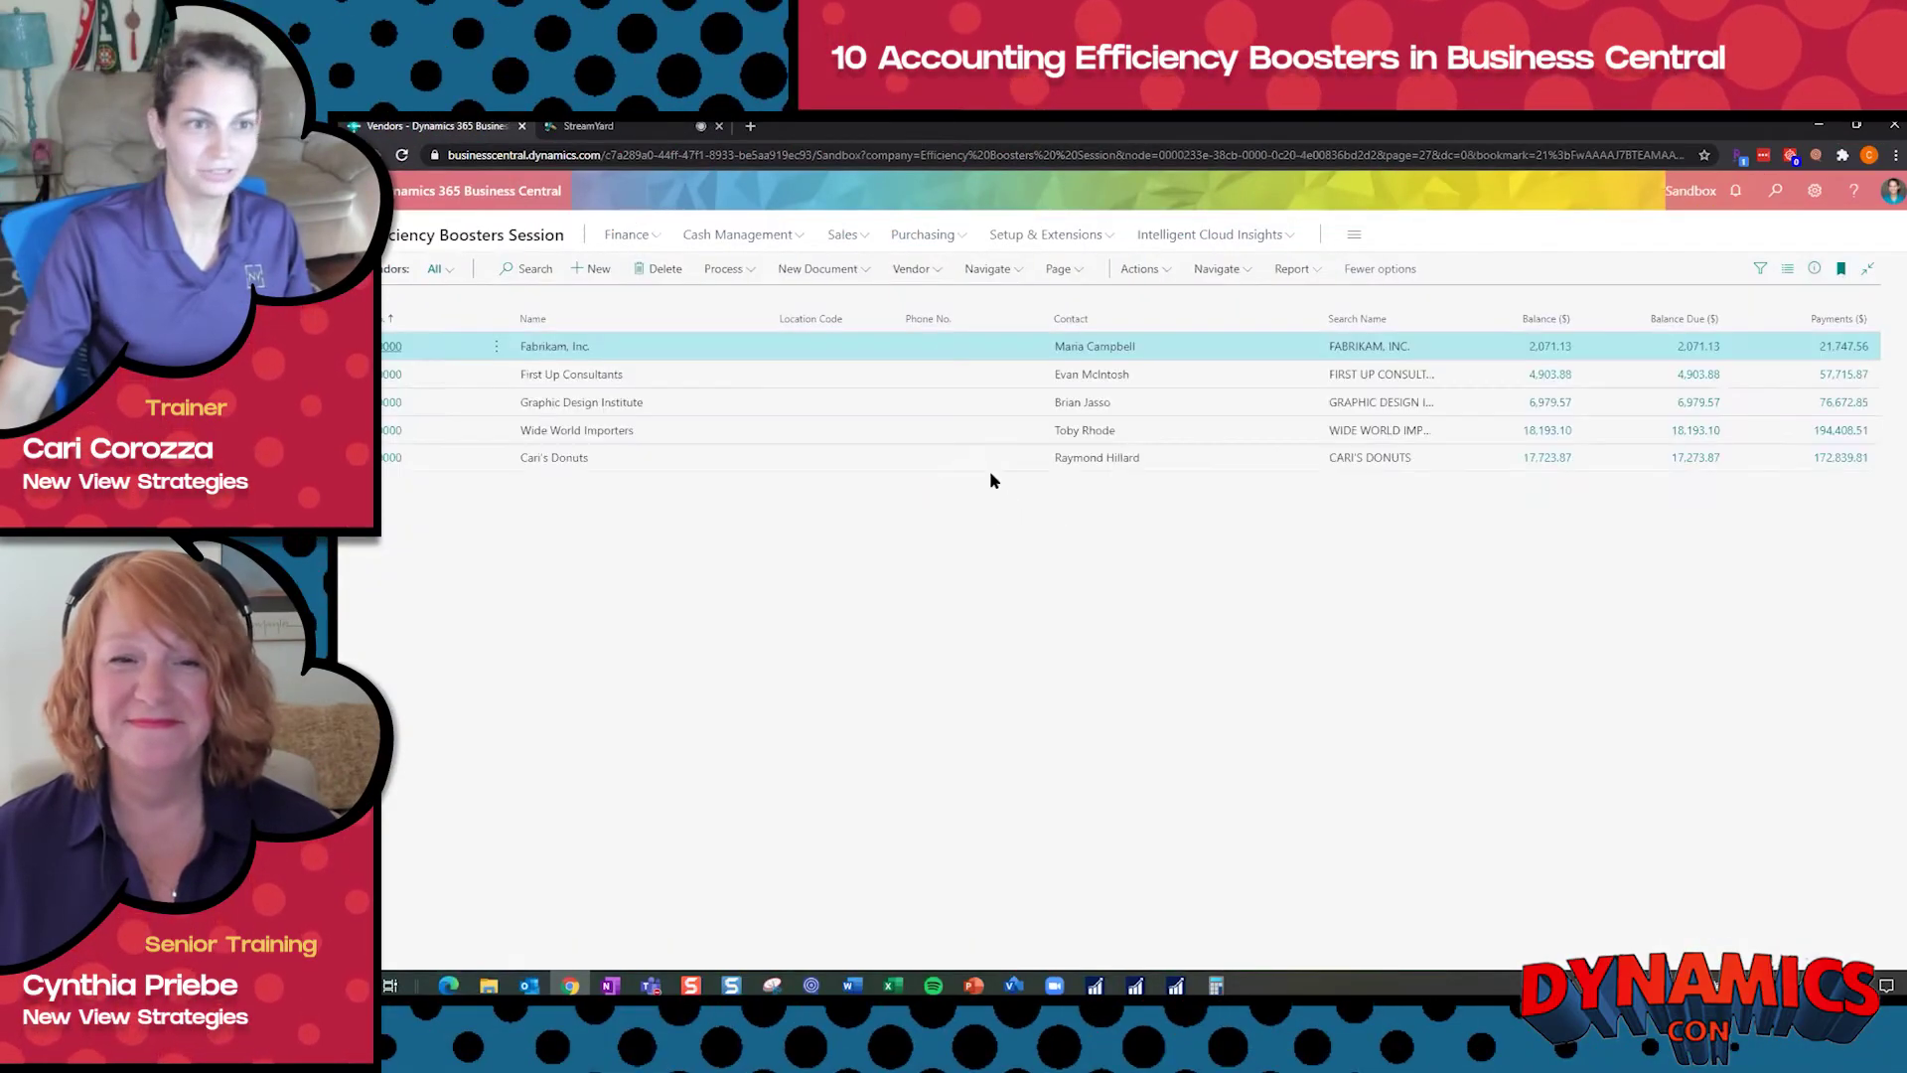
{"action": "left_click", "coordinate": [608, 460]}
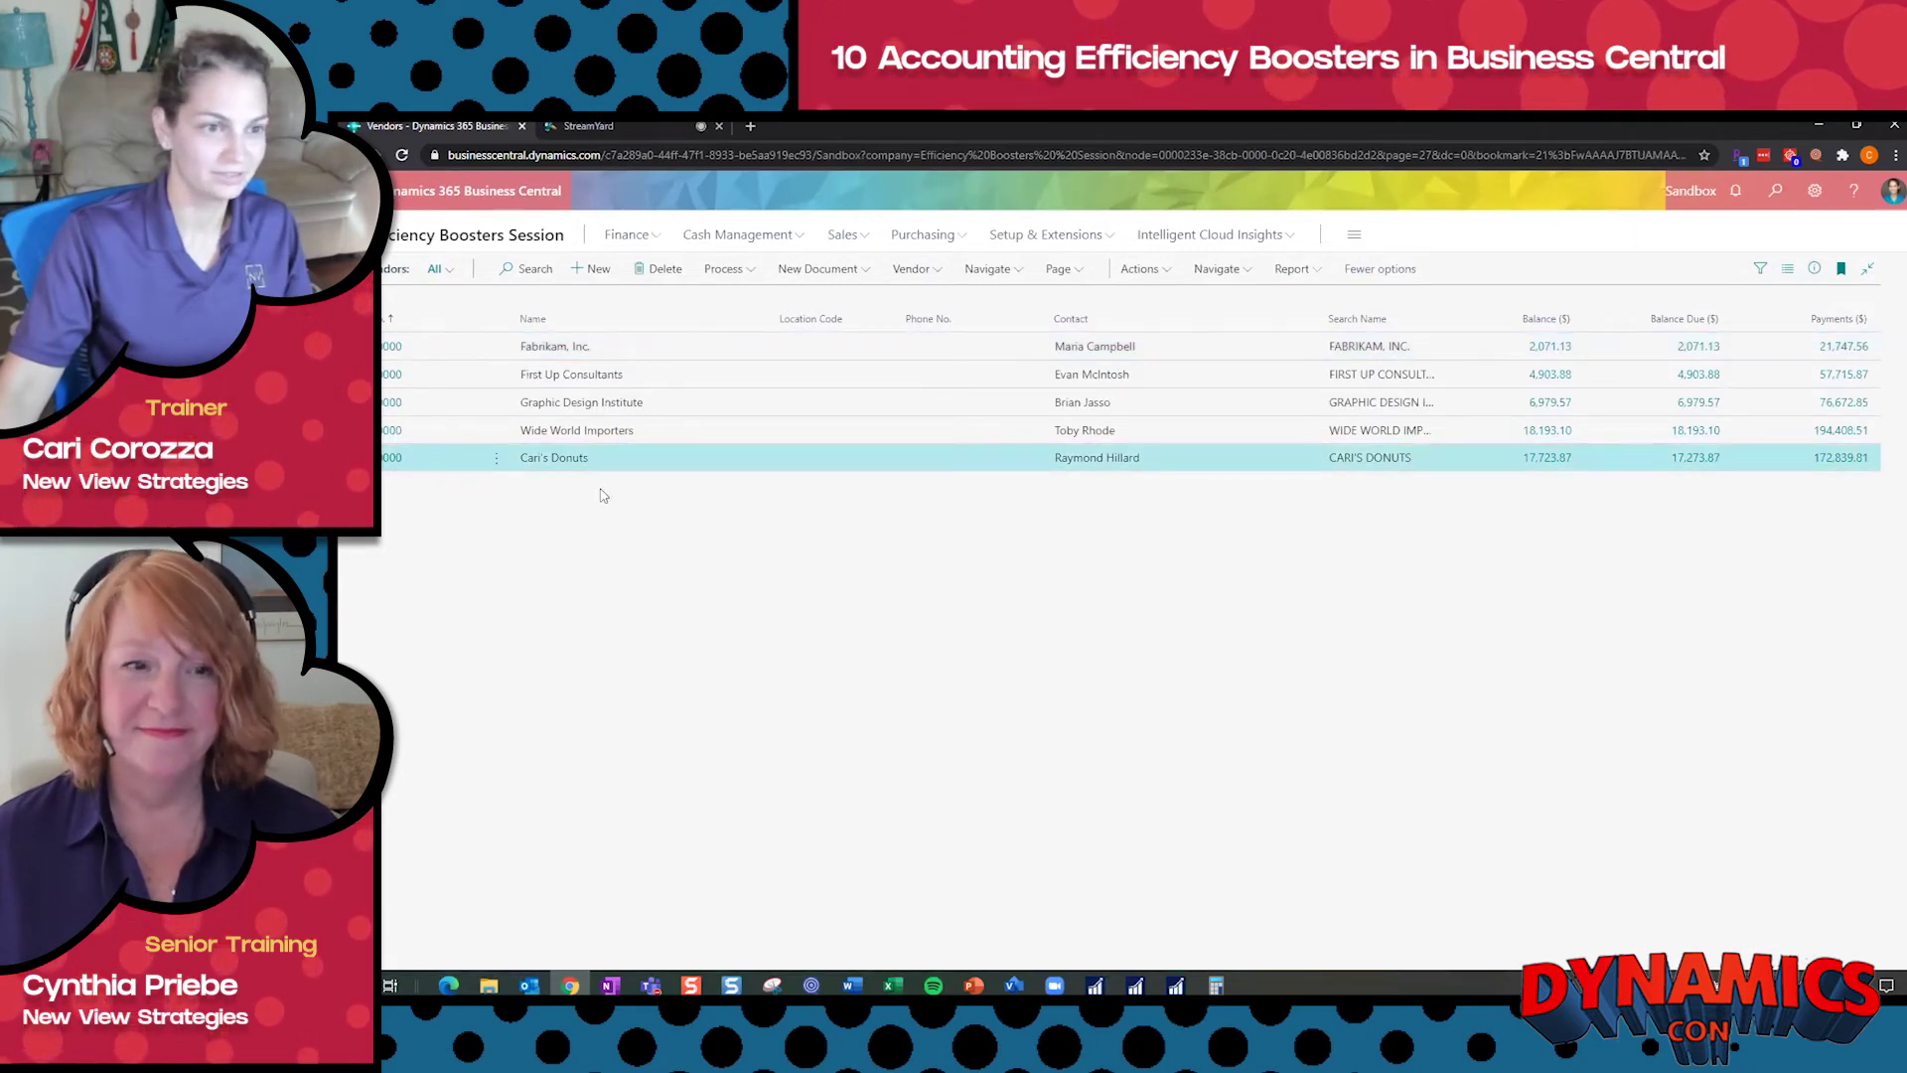
{"action": "left_click", "coordinate": [390, 463]}
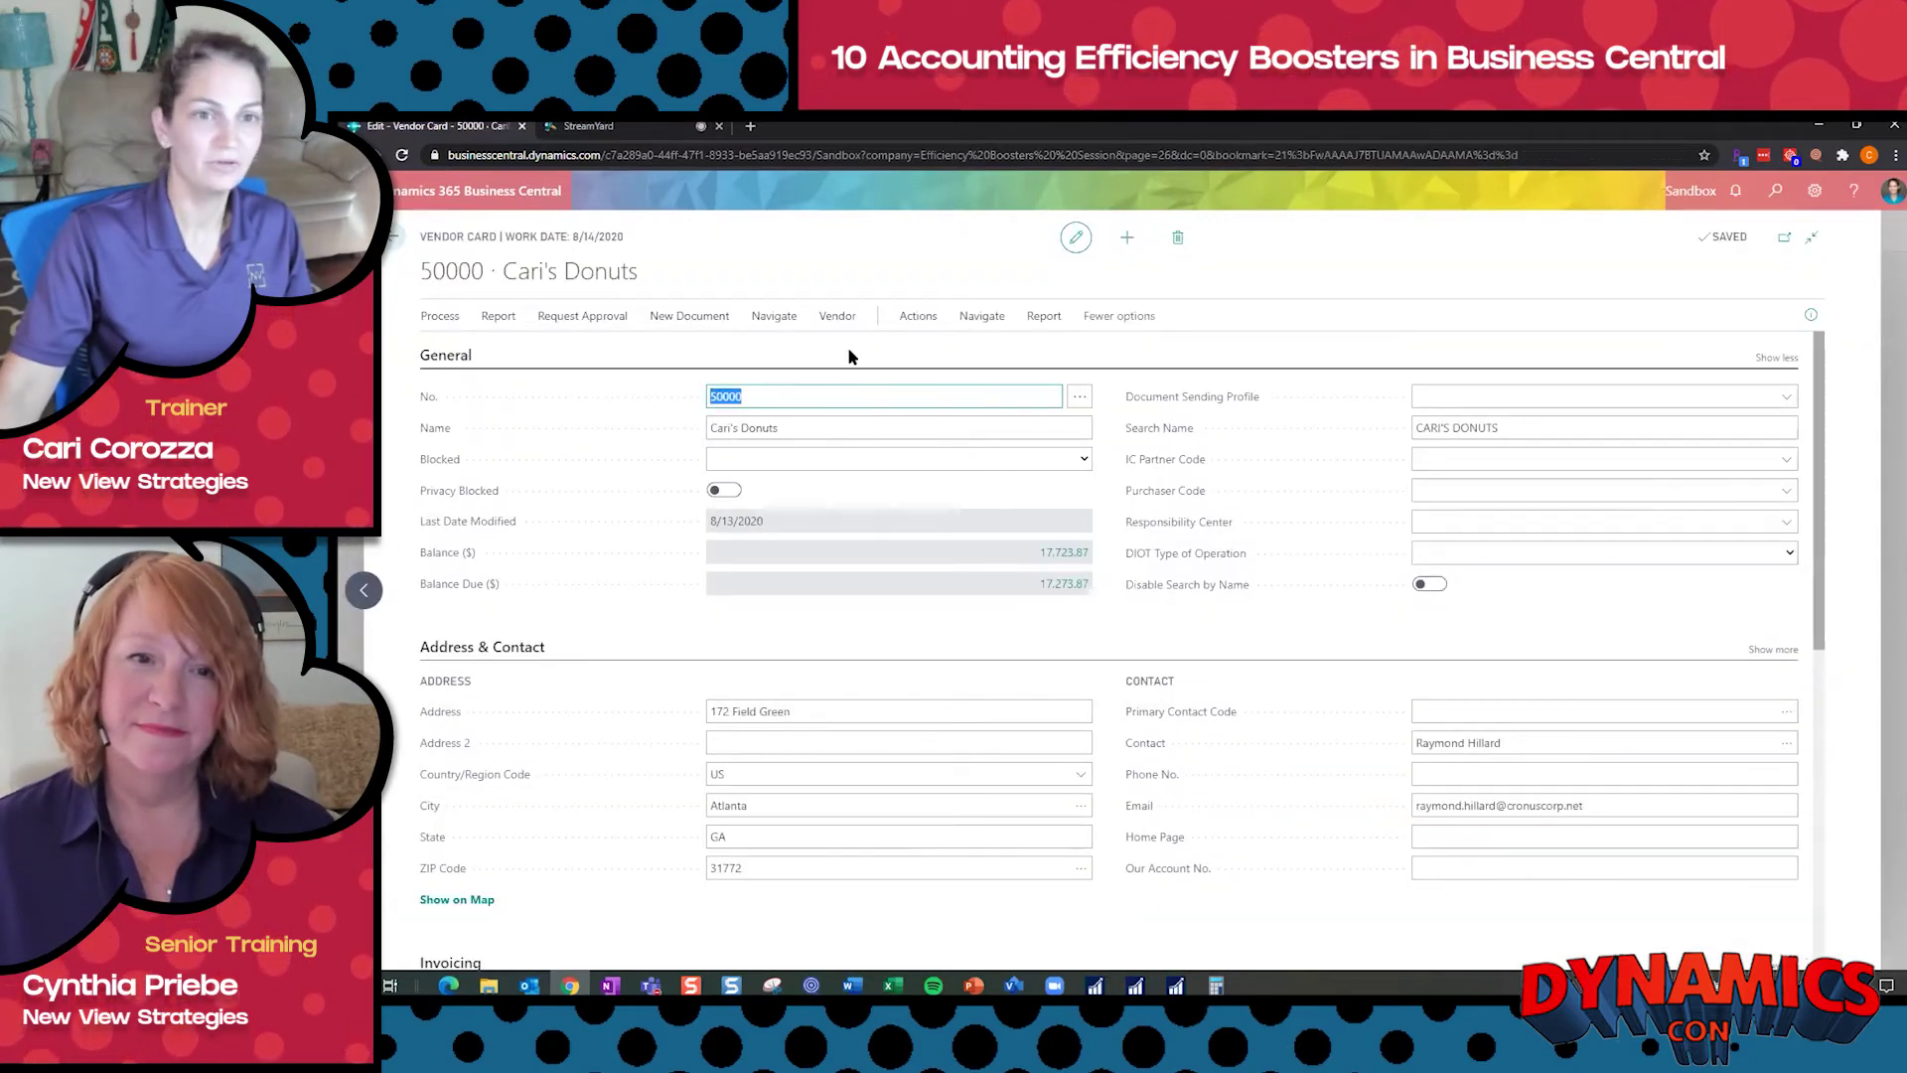
{"action": "left_click", "coordinate": [839, 316]}
{"action": "left_click", "coordinate": [536, 358]}
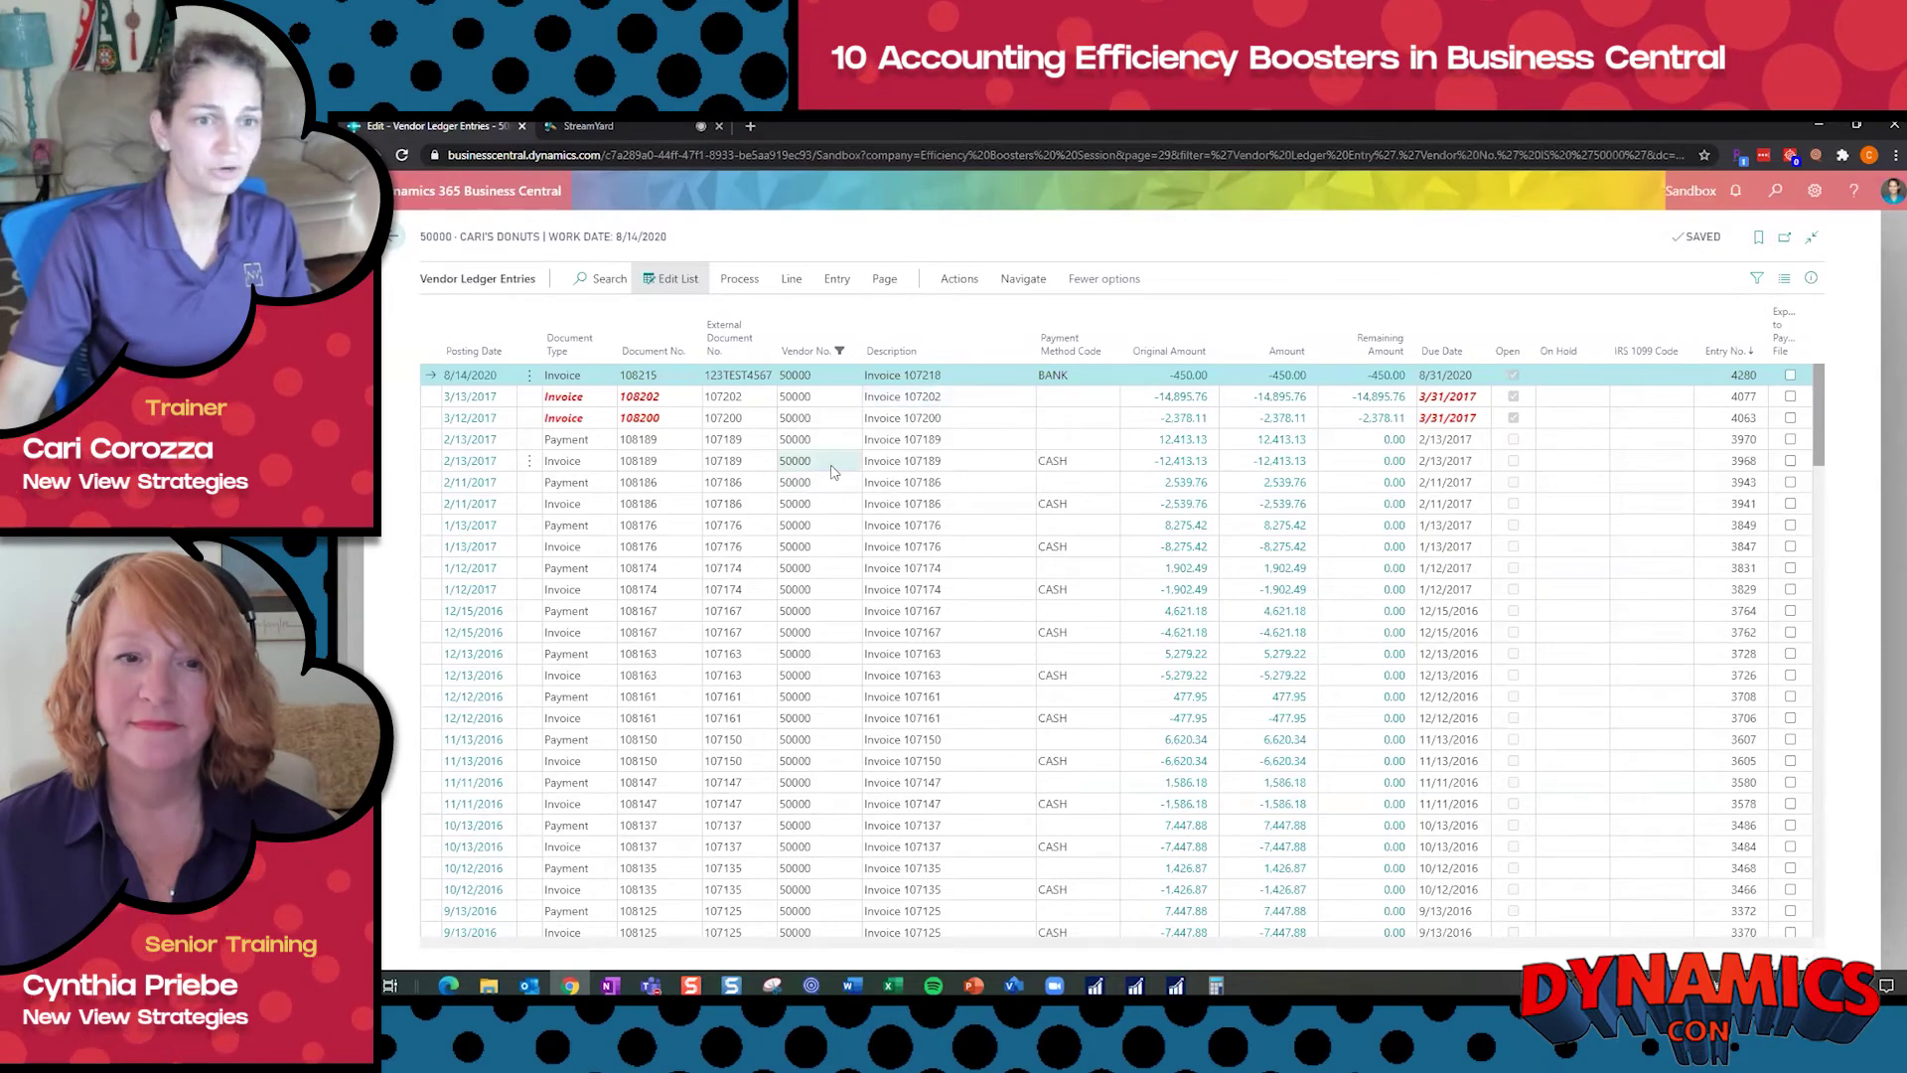
- Show the filter pane for the vendor ledger entries and clear the Vendor No. filter to list all vendors' entries
{"action": "left_click", "coordinate": [1757, 278]}
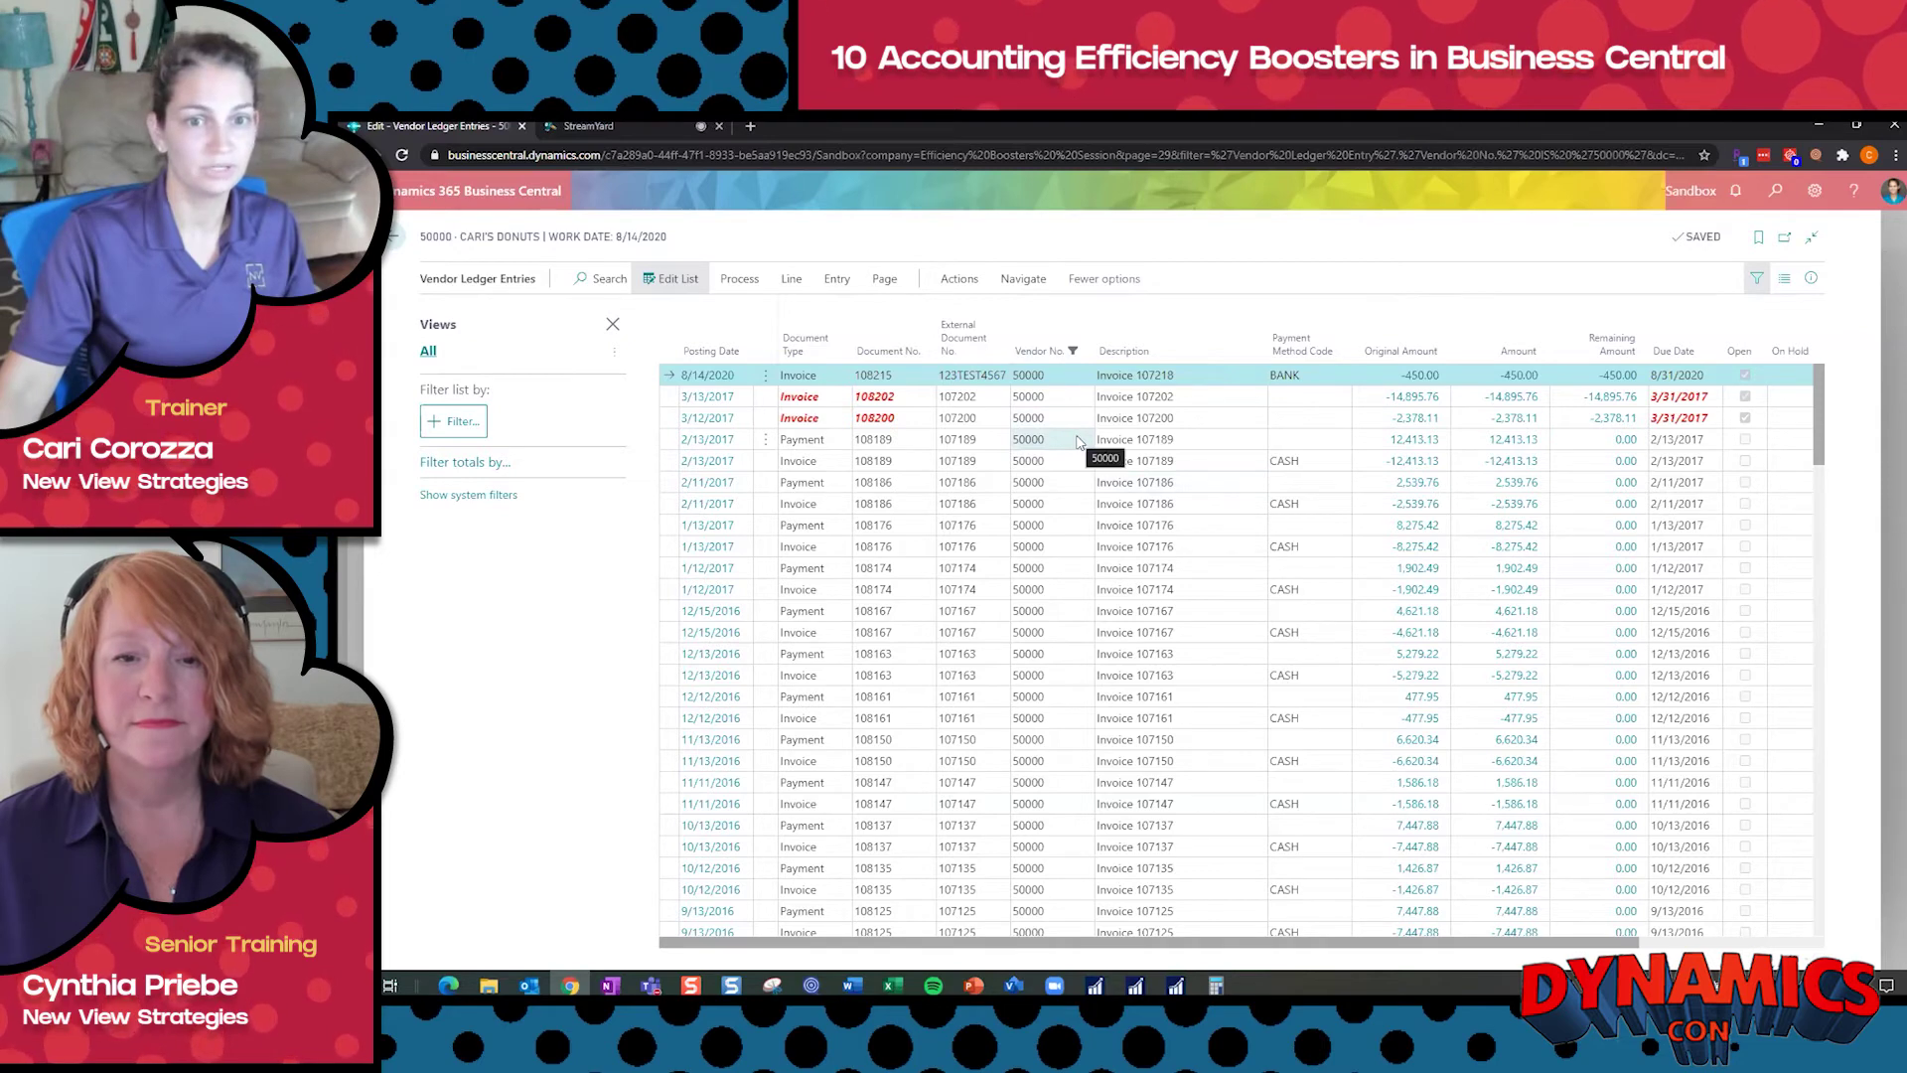
{"action": "left_click", "coordinate": [1077, 441]}
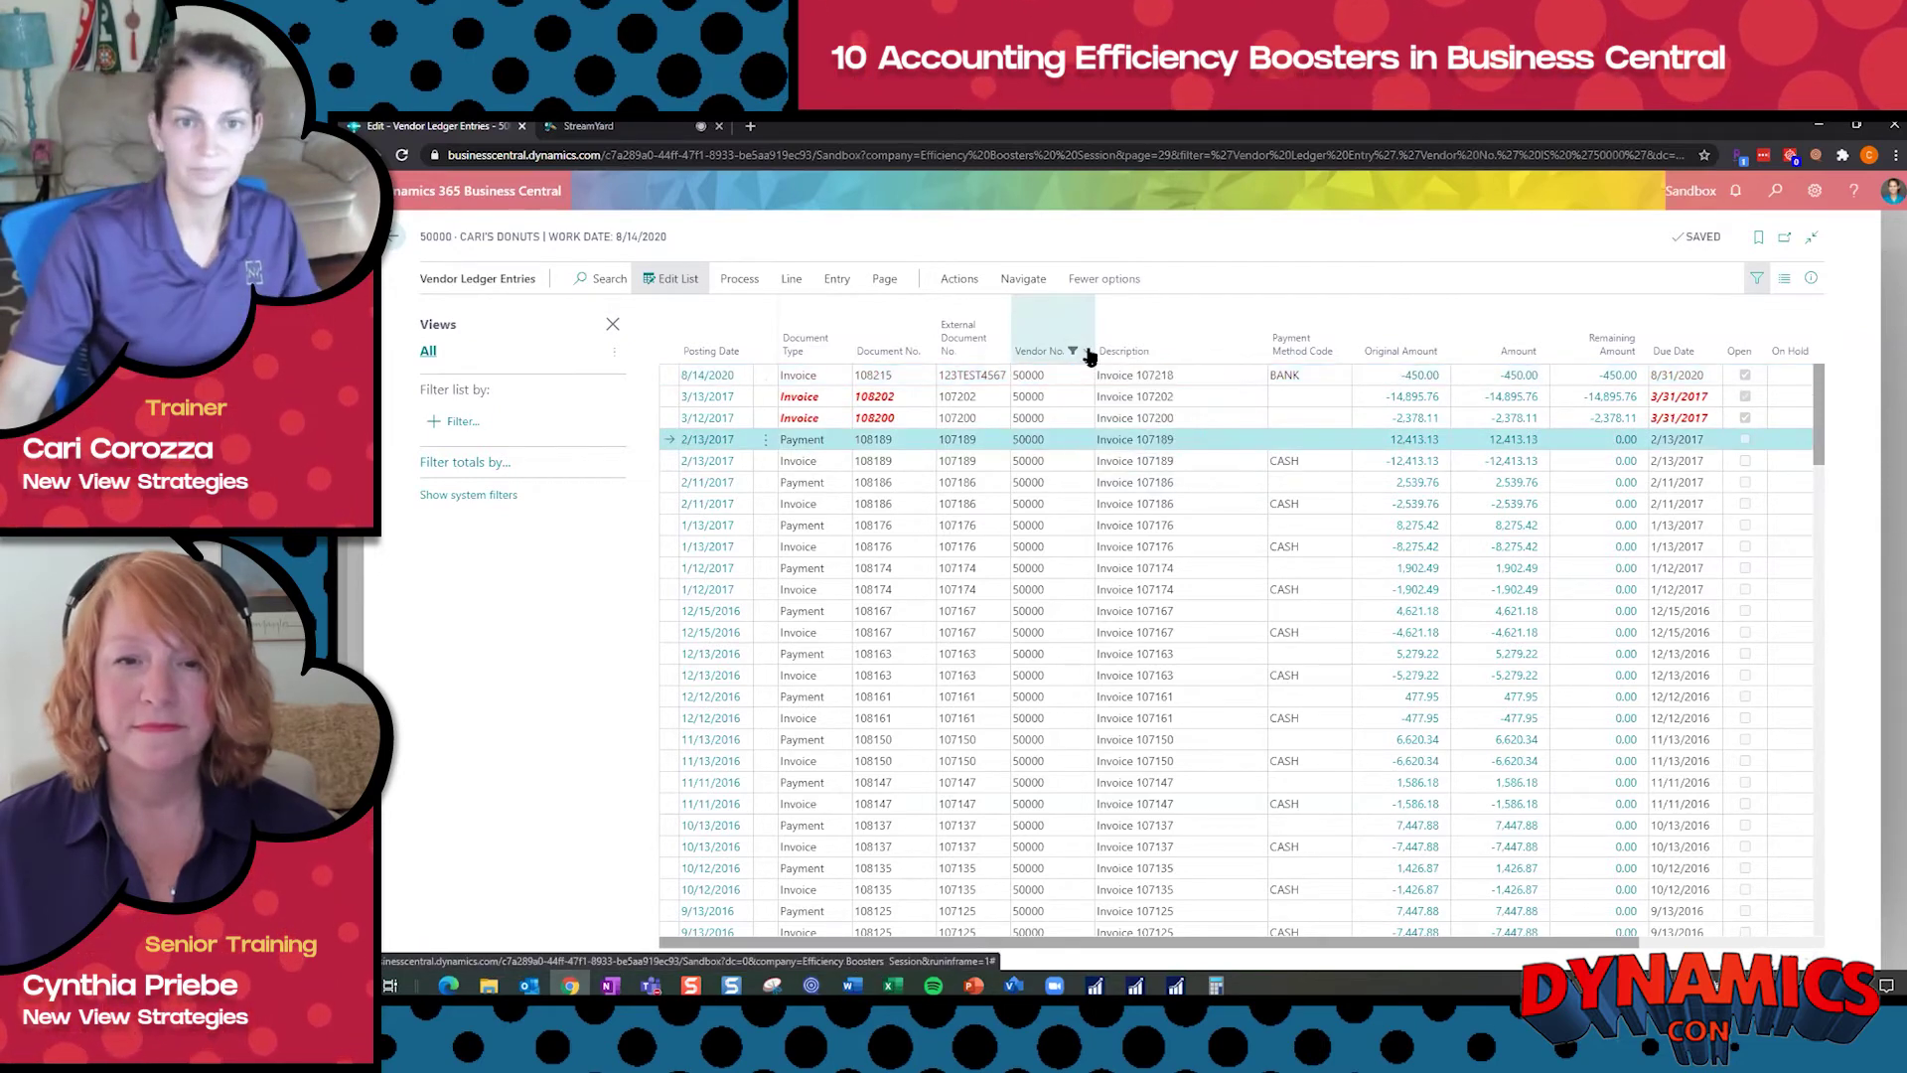
{"action": "left_click", "coordinate": [1089, 353]}
{"action": "left_click", "coordinate": [1025, 509]}
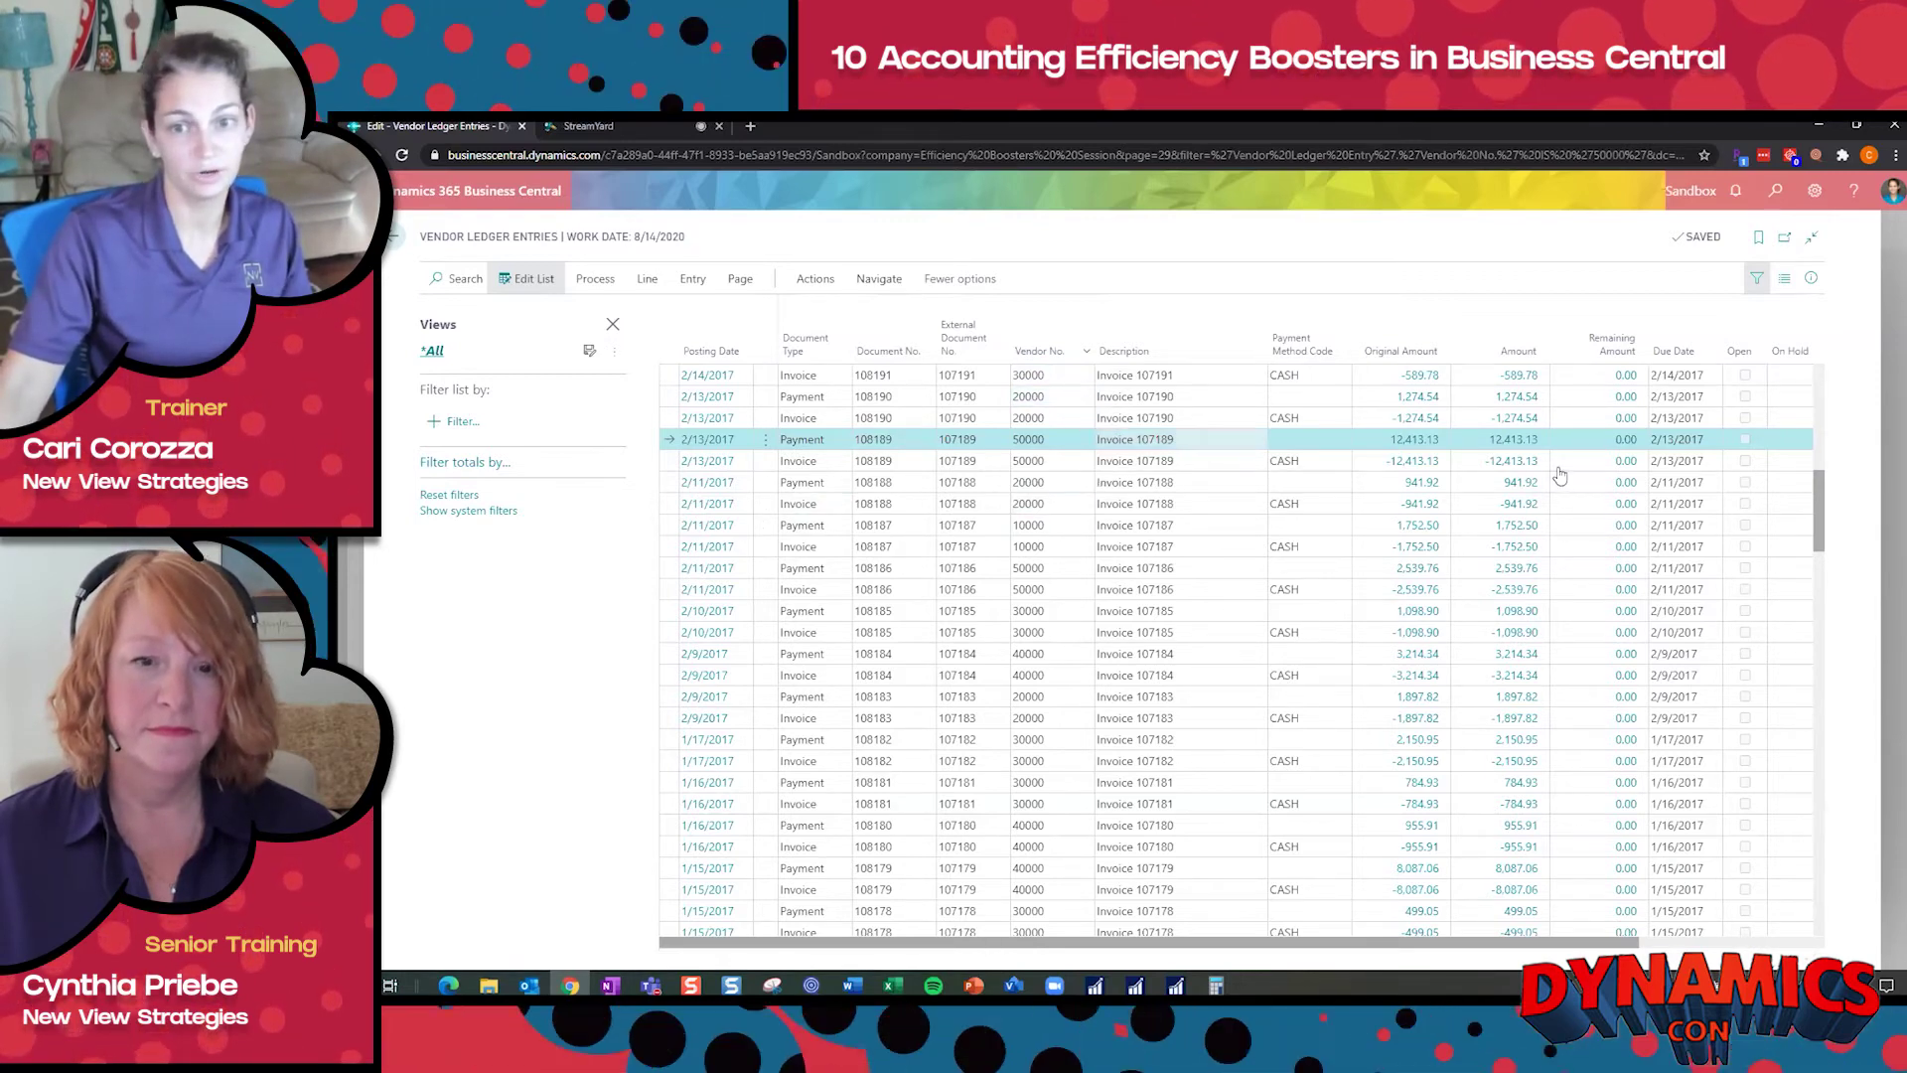
- Filter the vendor ledger entries to Fabrikam, Inc. by using its Vendor No. value from an entry
{"action": "left_click", "coordinate": [1054, 527]}
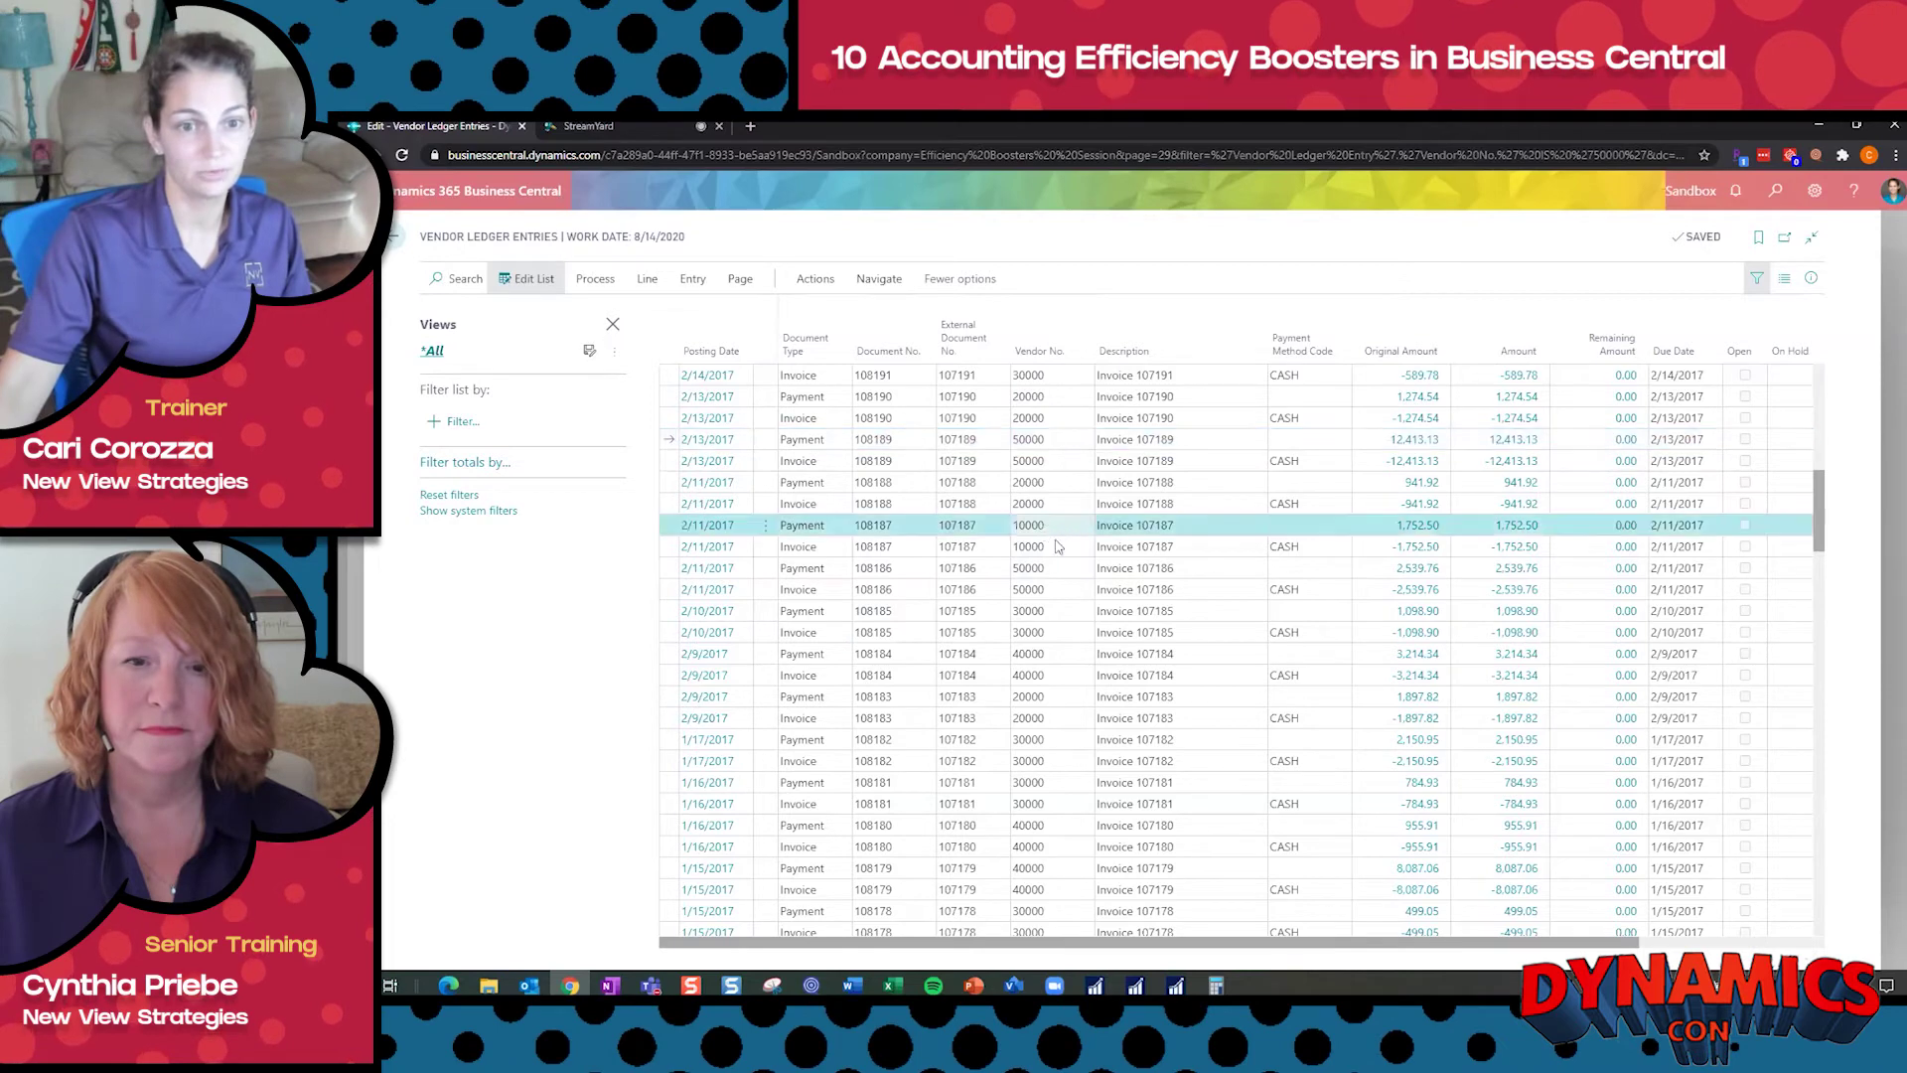
{"action": "left_click", "coordinate": [1083, 357]}
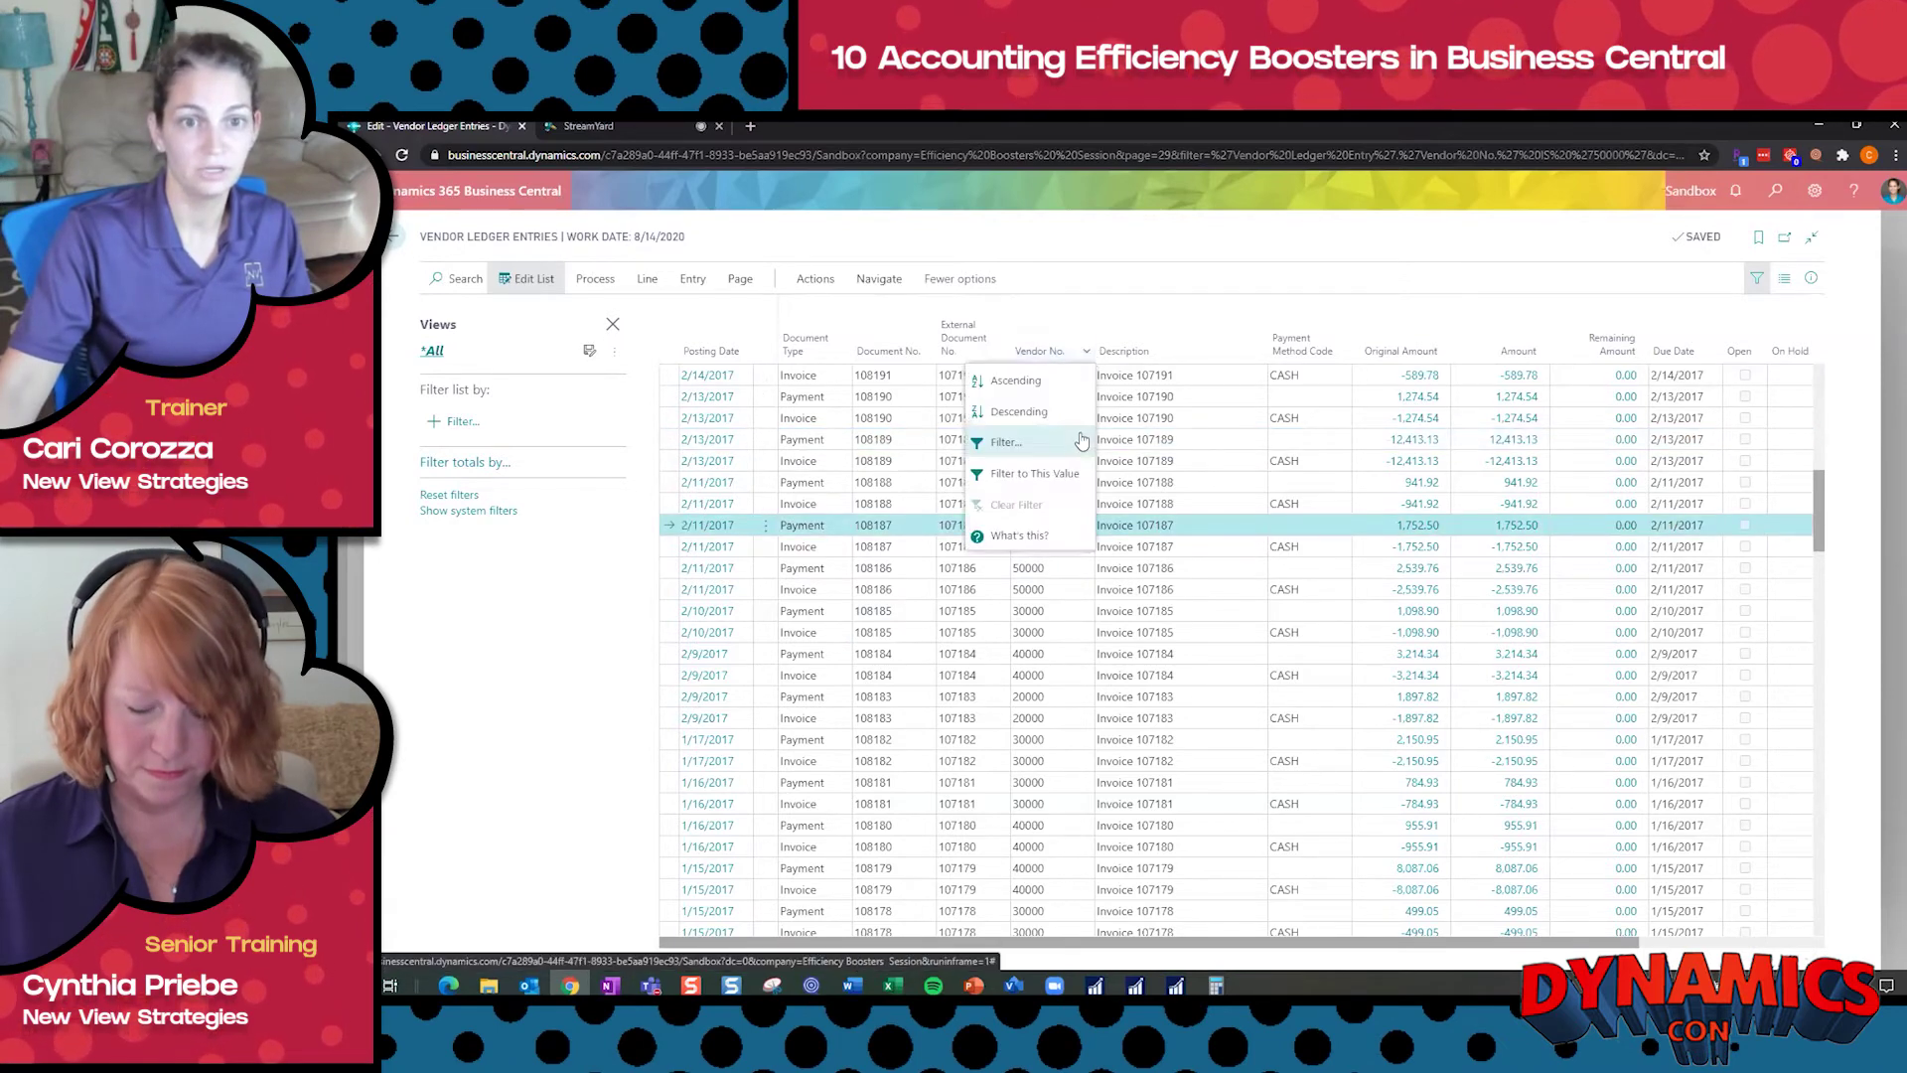
{"action": "left_click", "coordinate": [1043, 473]}
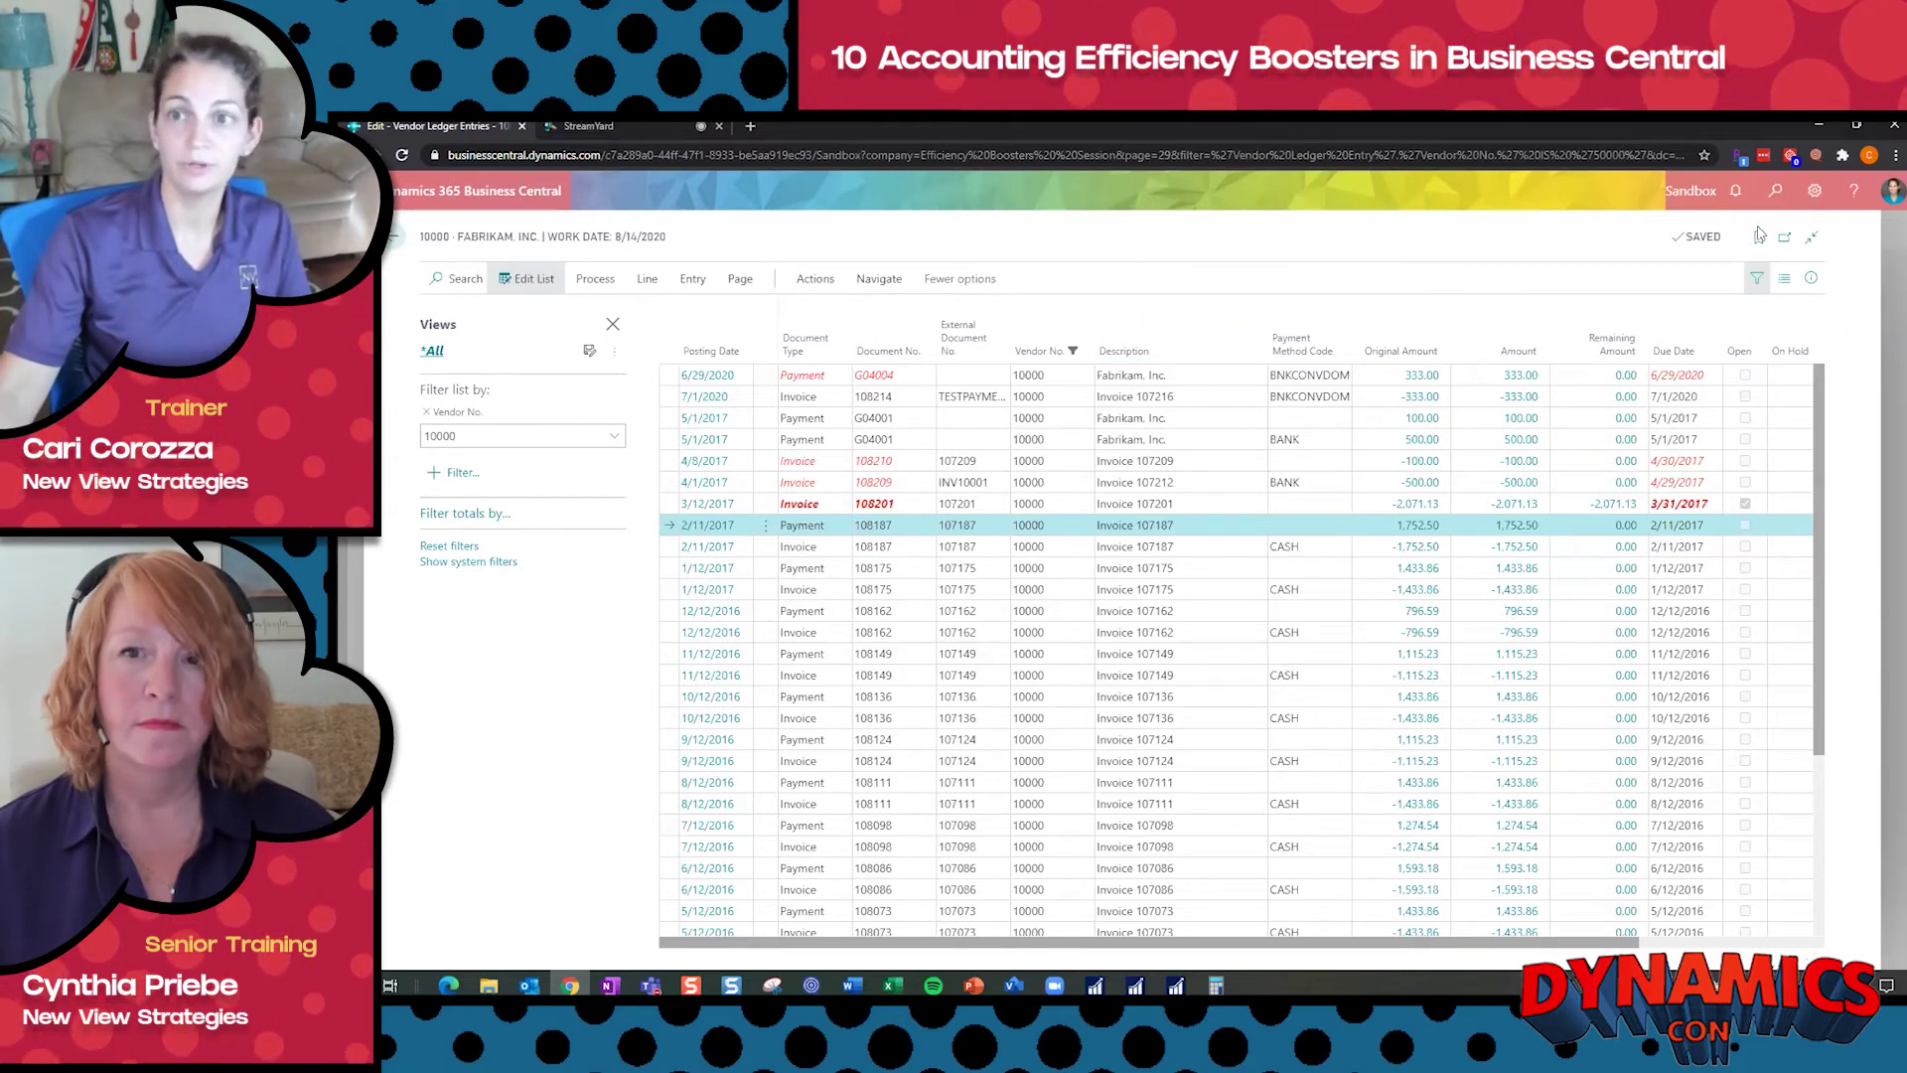
- Search the application's pages for "ven led en" and close the search without opening a result
{"action": "left_click", "coordinate": [1775, 192]}
{"action": "type", "text": "ven led"}
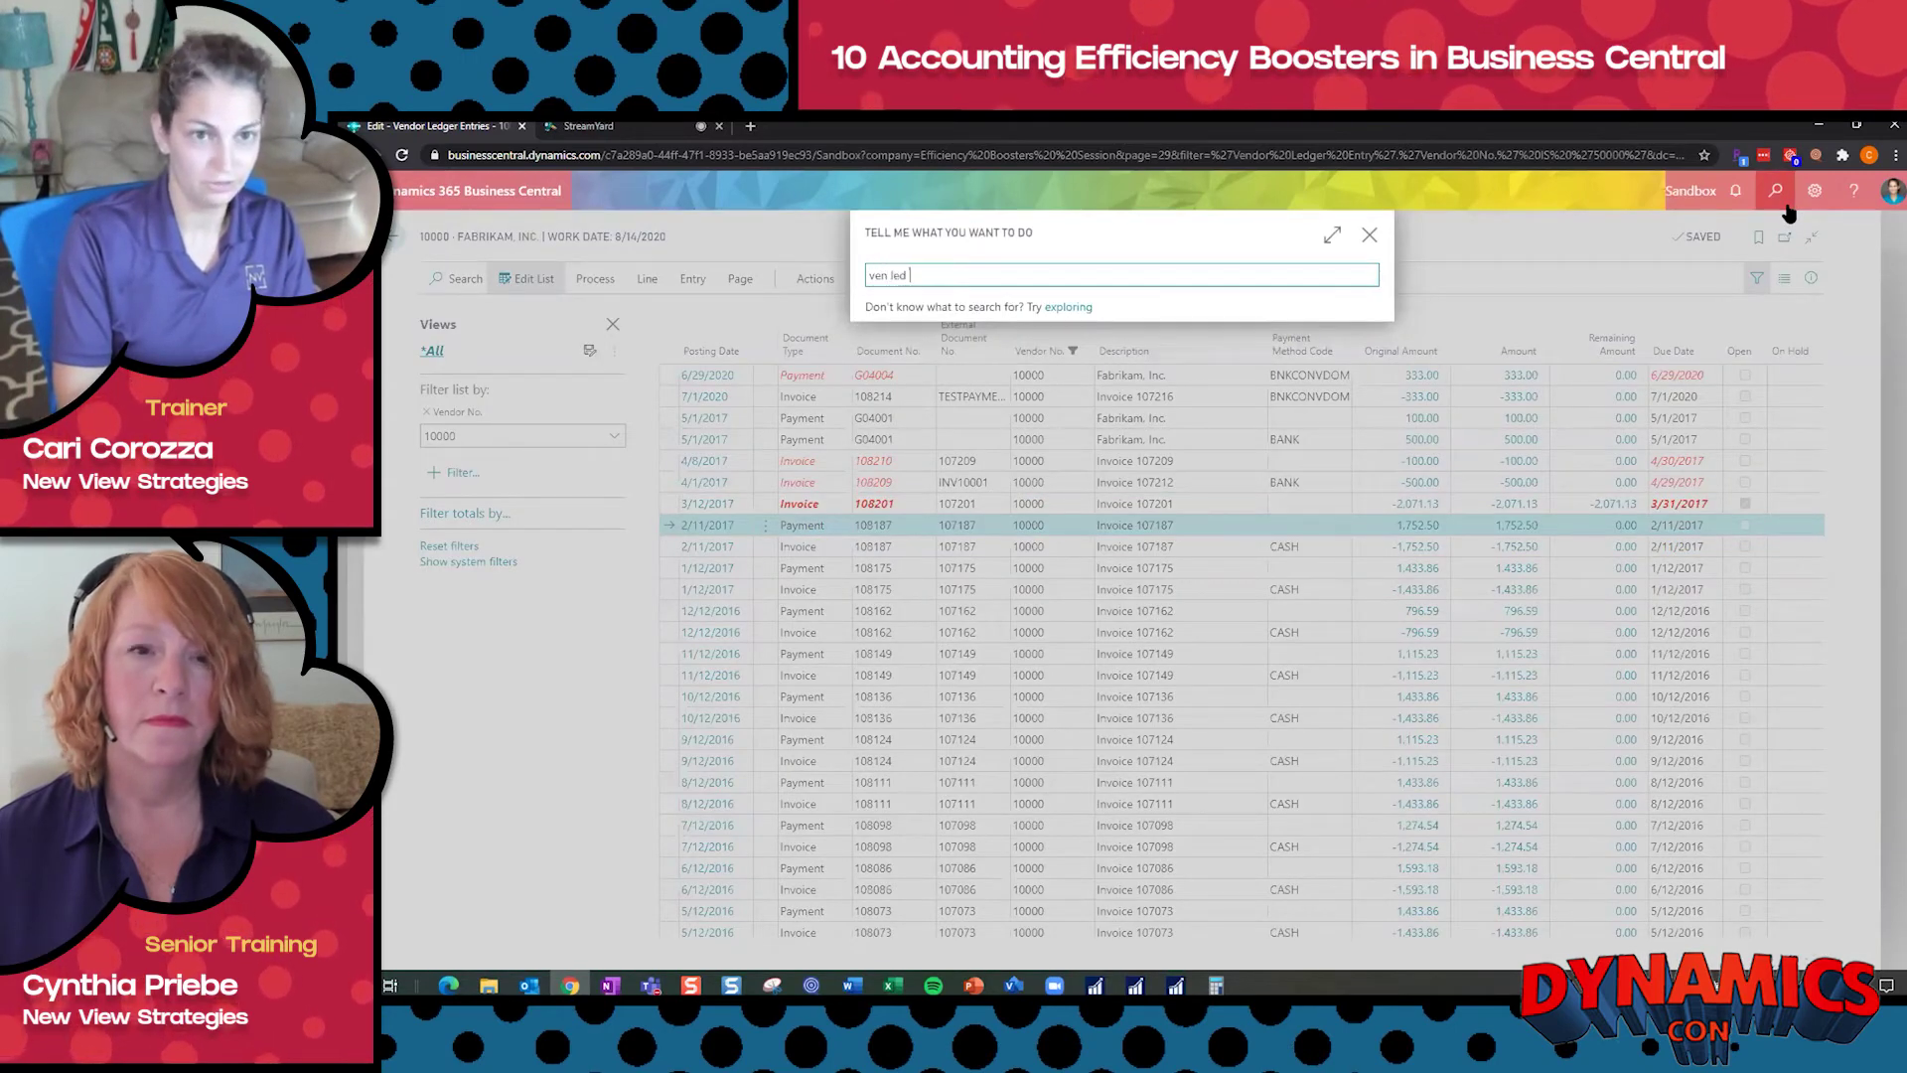
{"action": "type", "text": " en"}
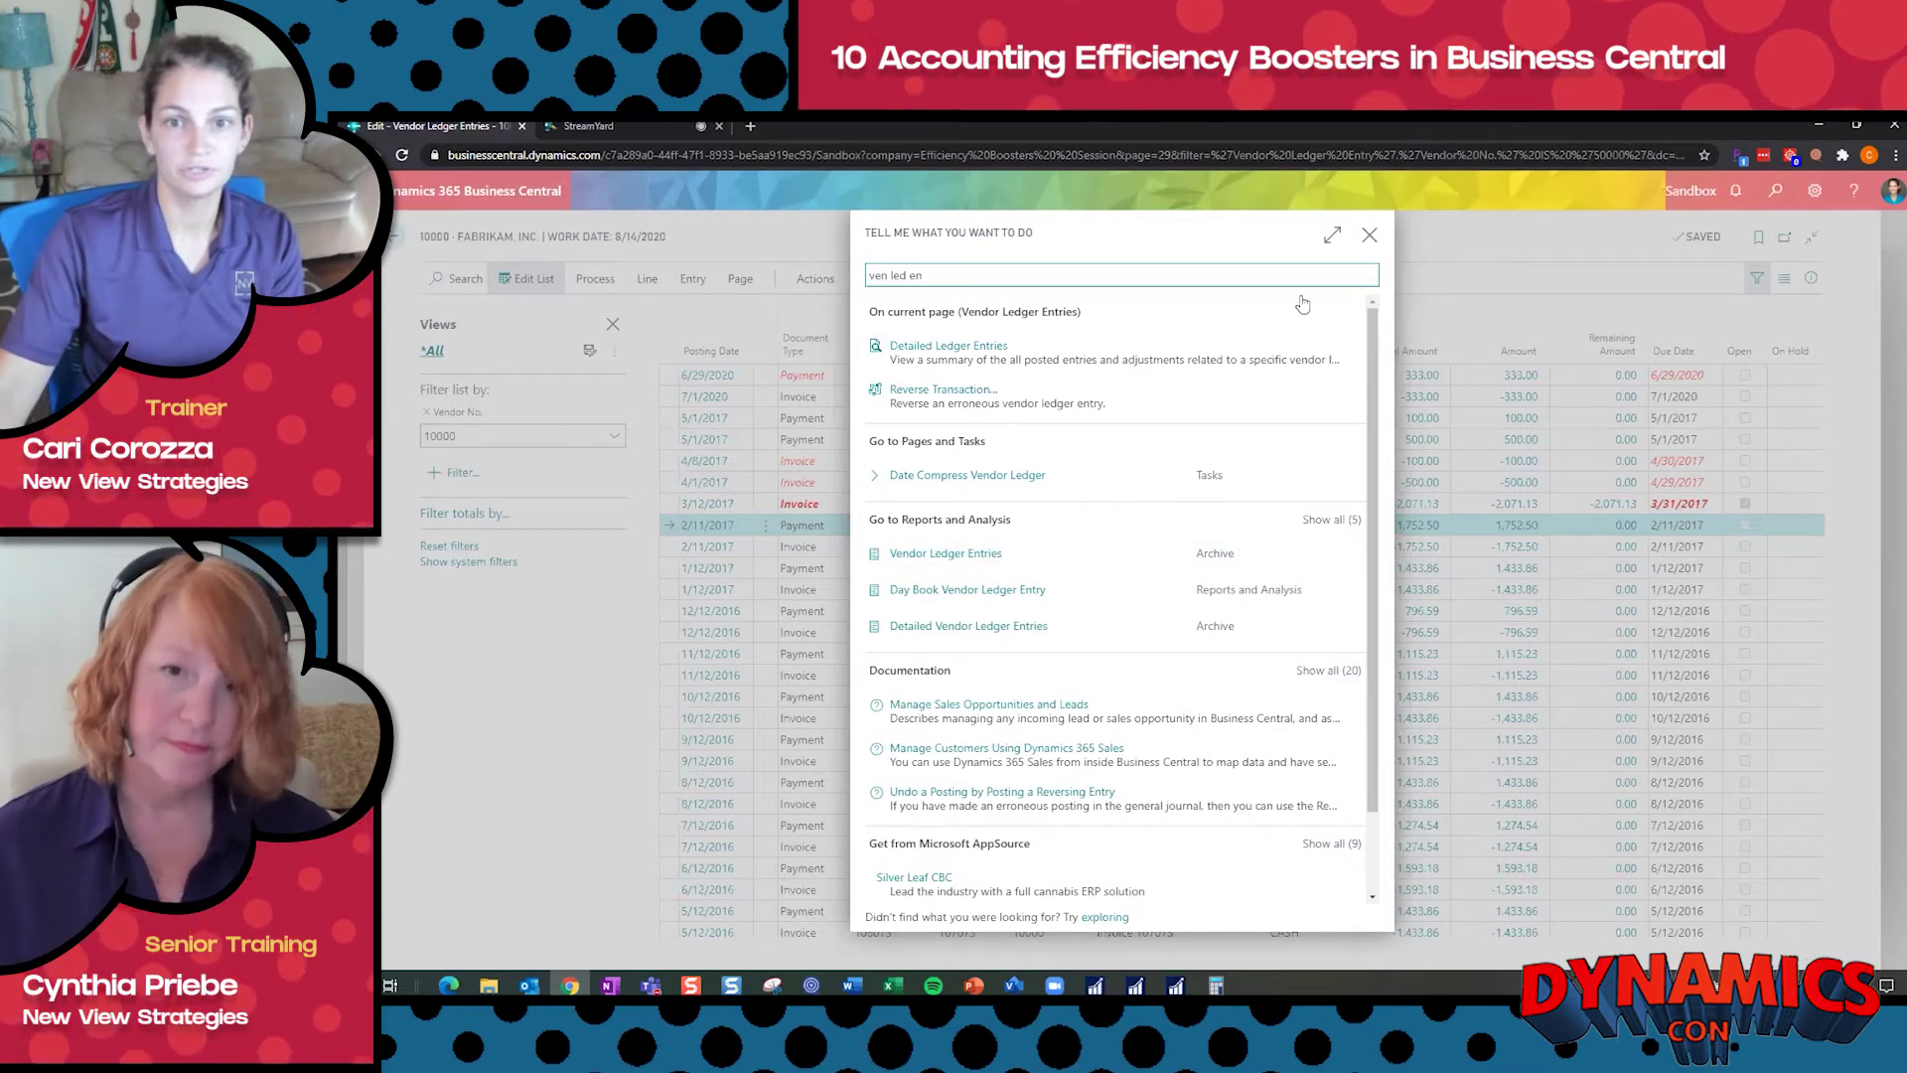
{"action": "key", "text": "Escape"}
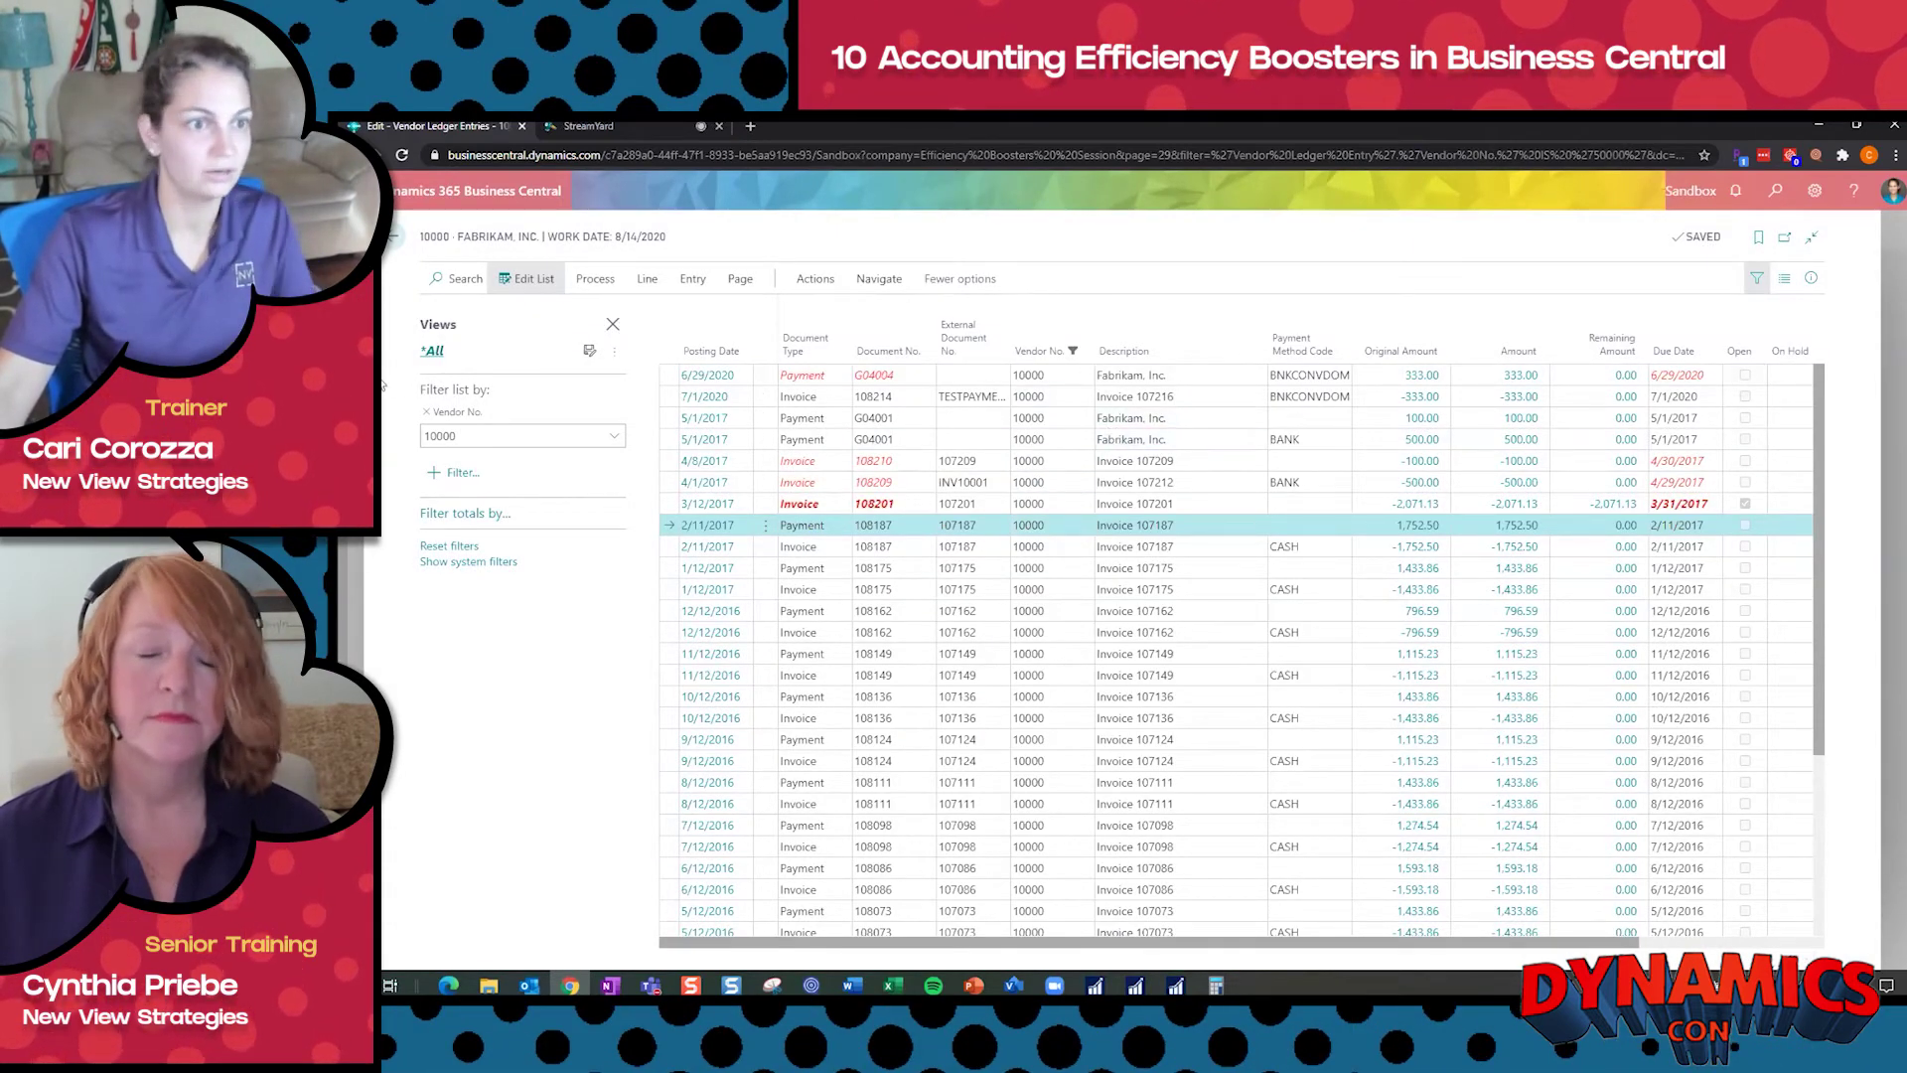
- Leave the ledger entries for the vendor list and reopen the Cari's Donuts vendor card
{"action": "left_click", "coordinate": [395, 236]}
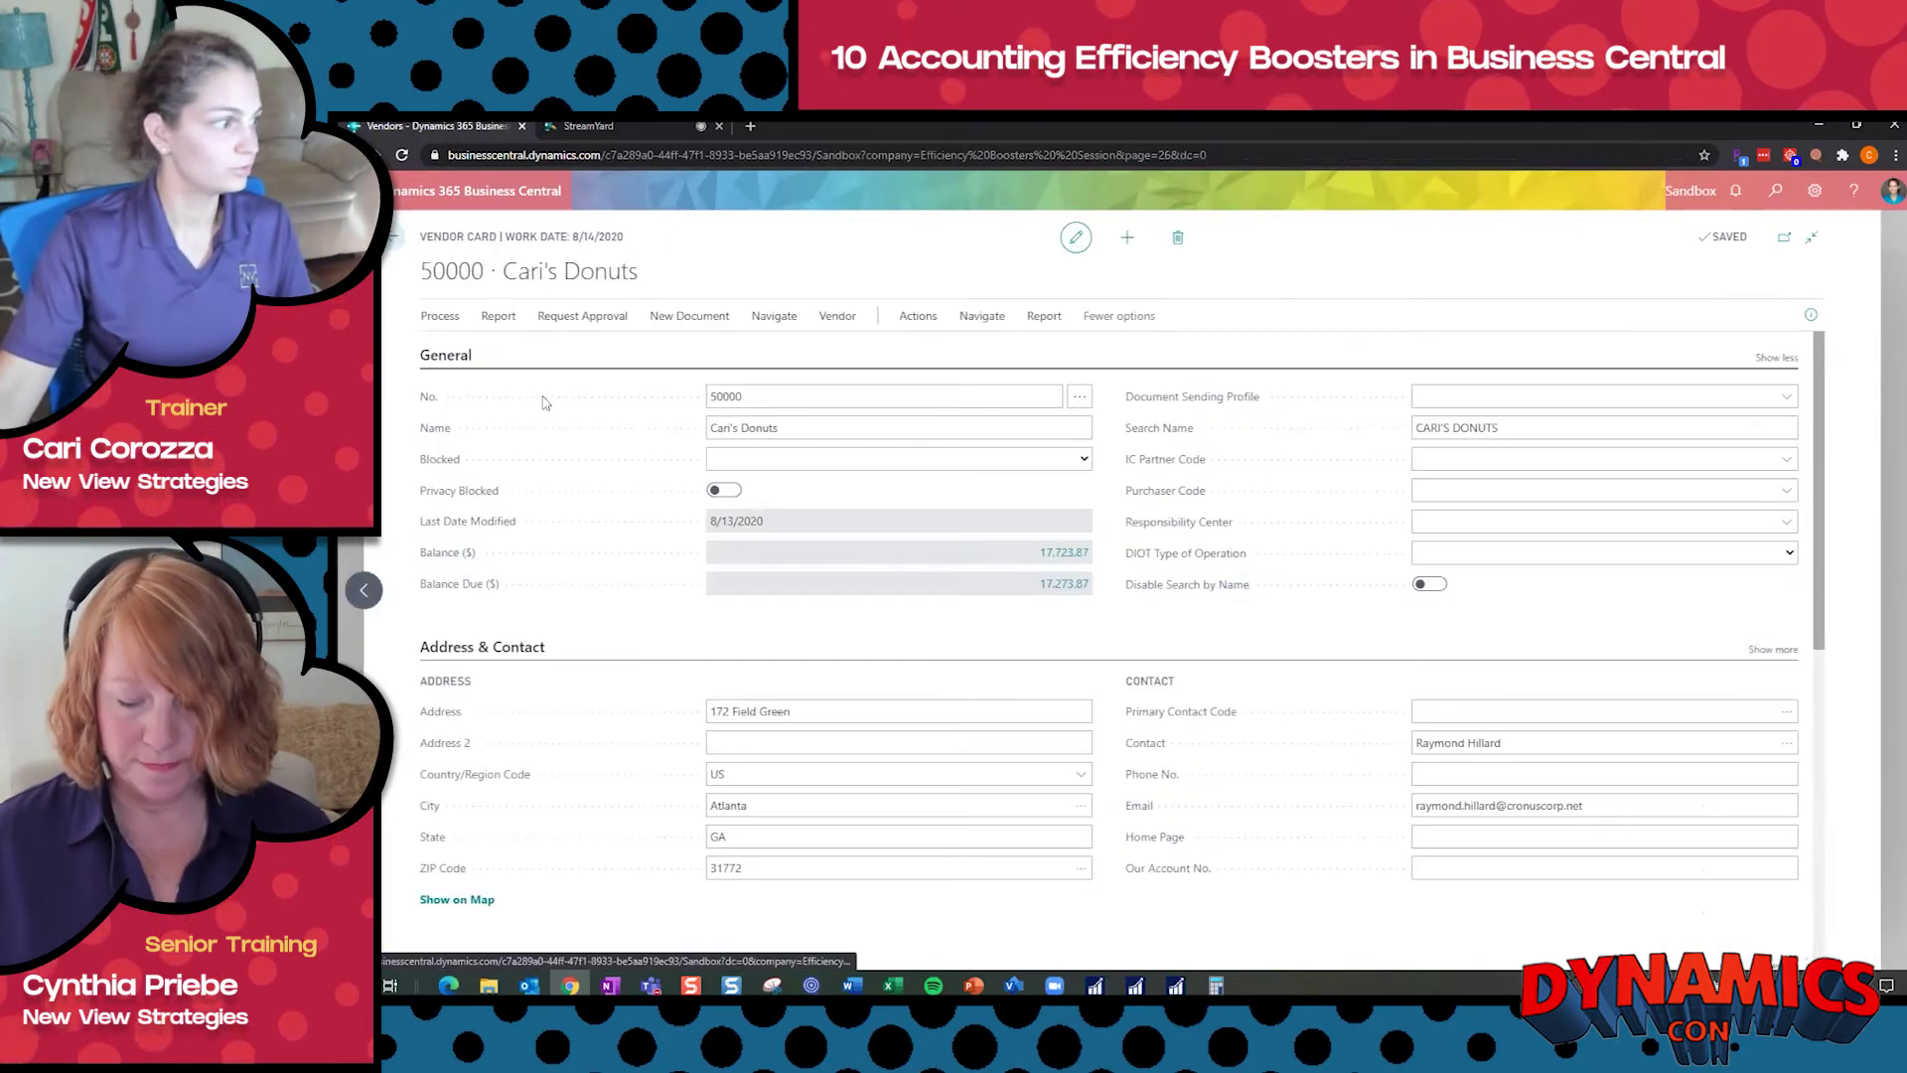
{"action": "left_click", "coordinate": [396, 241]}
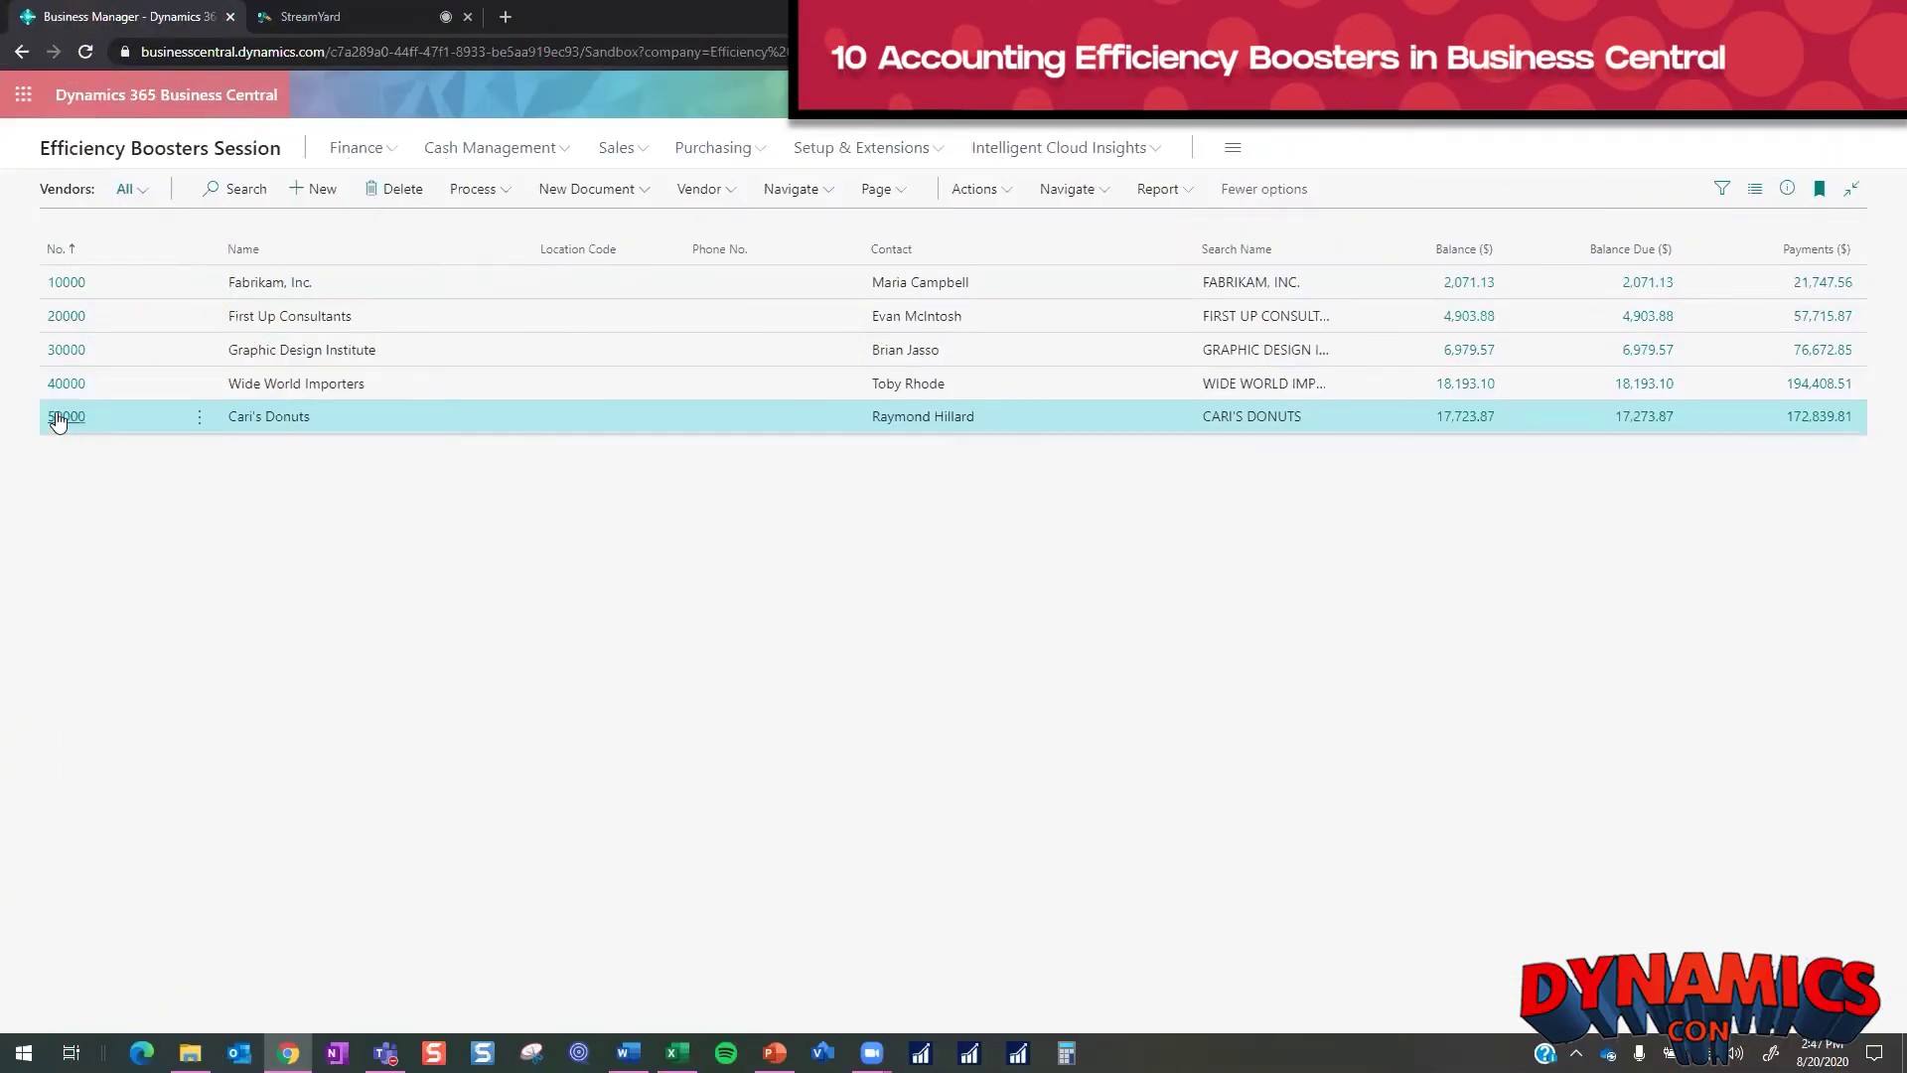
{"action": "left_click", "coordinate": [63, 415]}
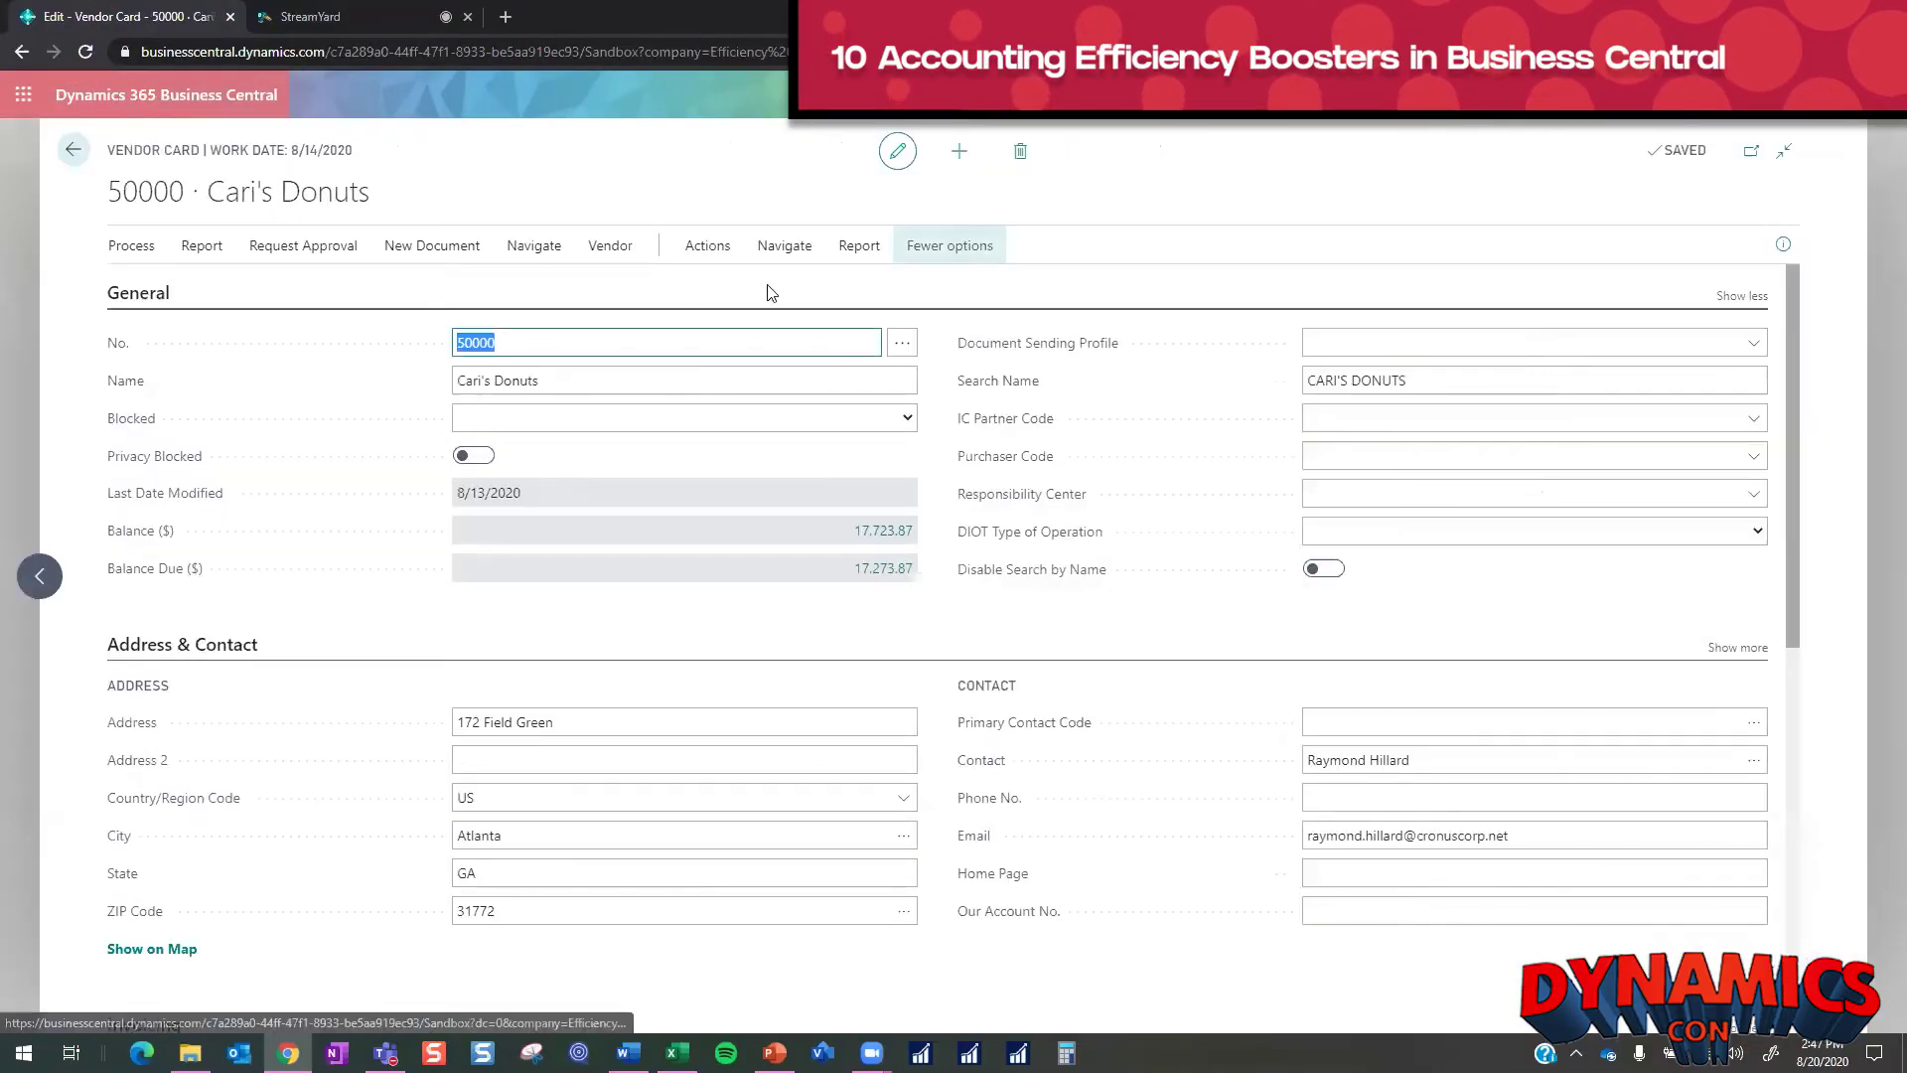
- Open the Cari's Donuts open vendor ledger entries for payment from the vendor card and hide the filter pane
{"action": "left_click", "coordinate": [700, 250]}
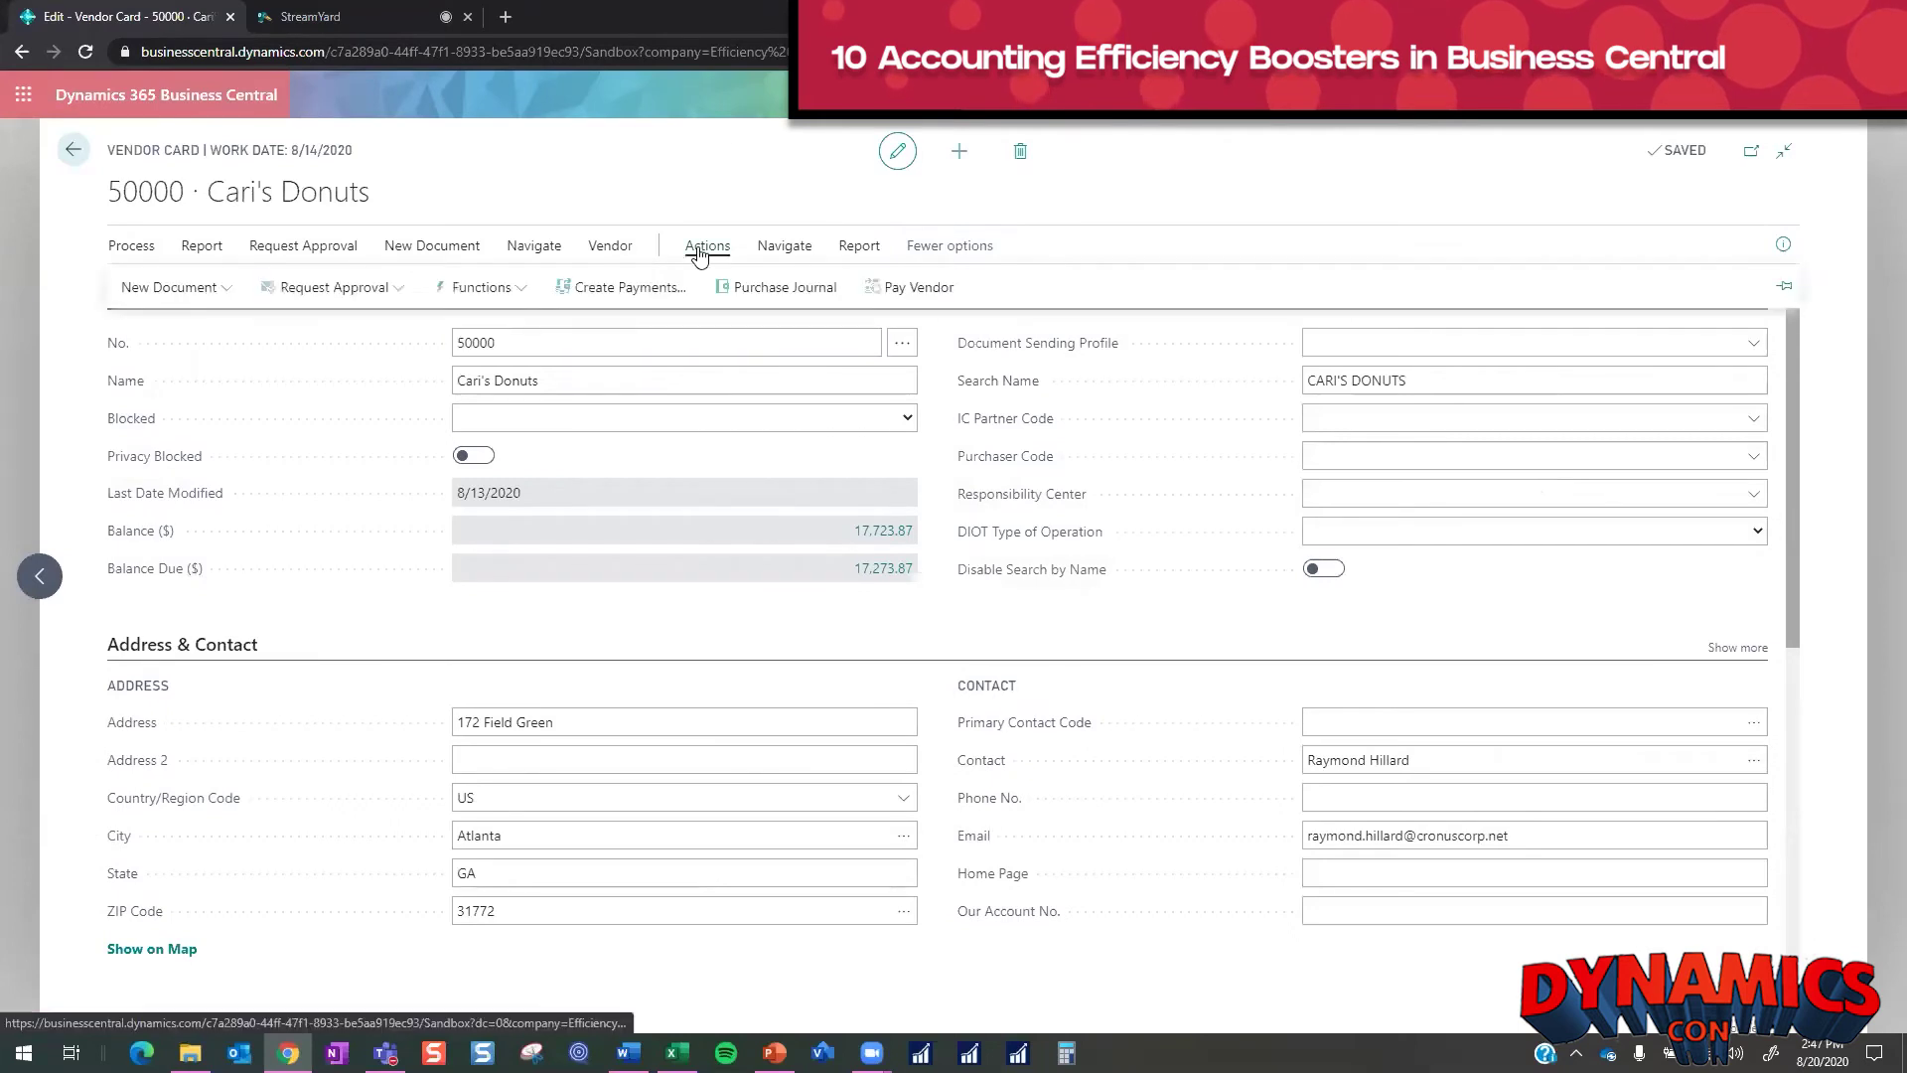
{"action": "left_click", "coordinate": [899, 288]}
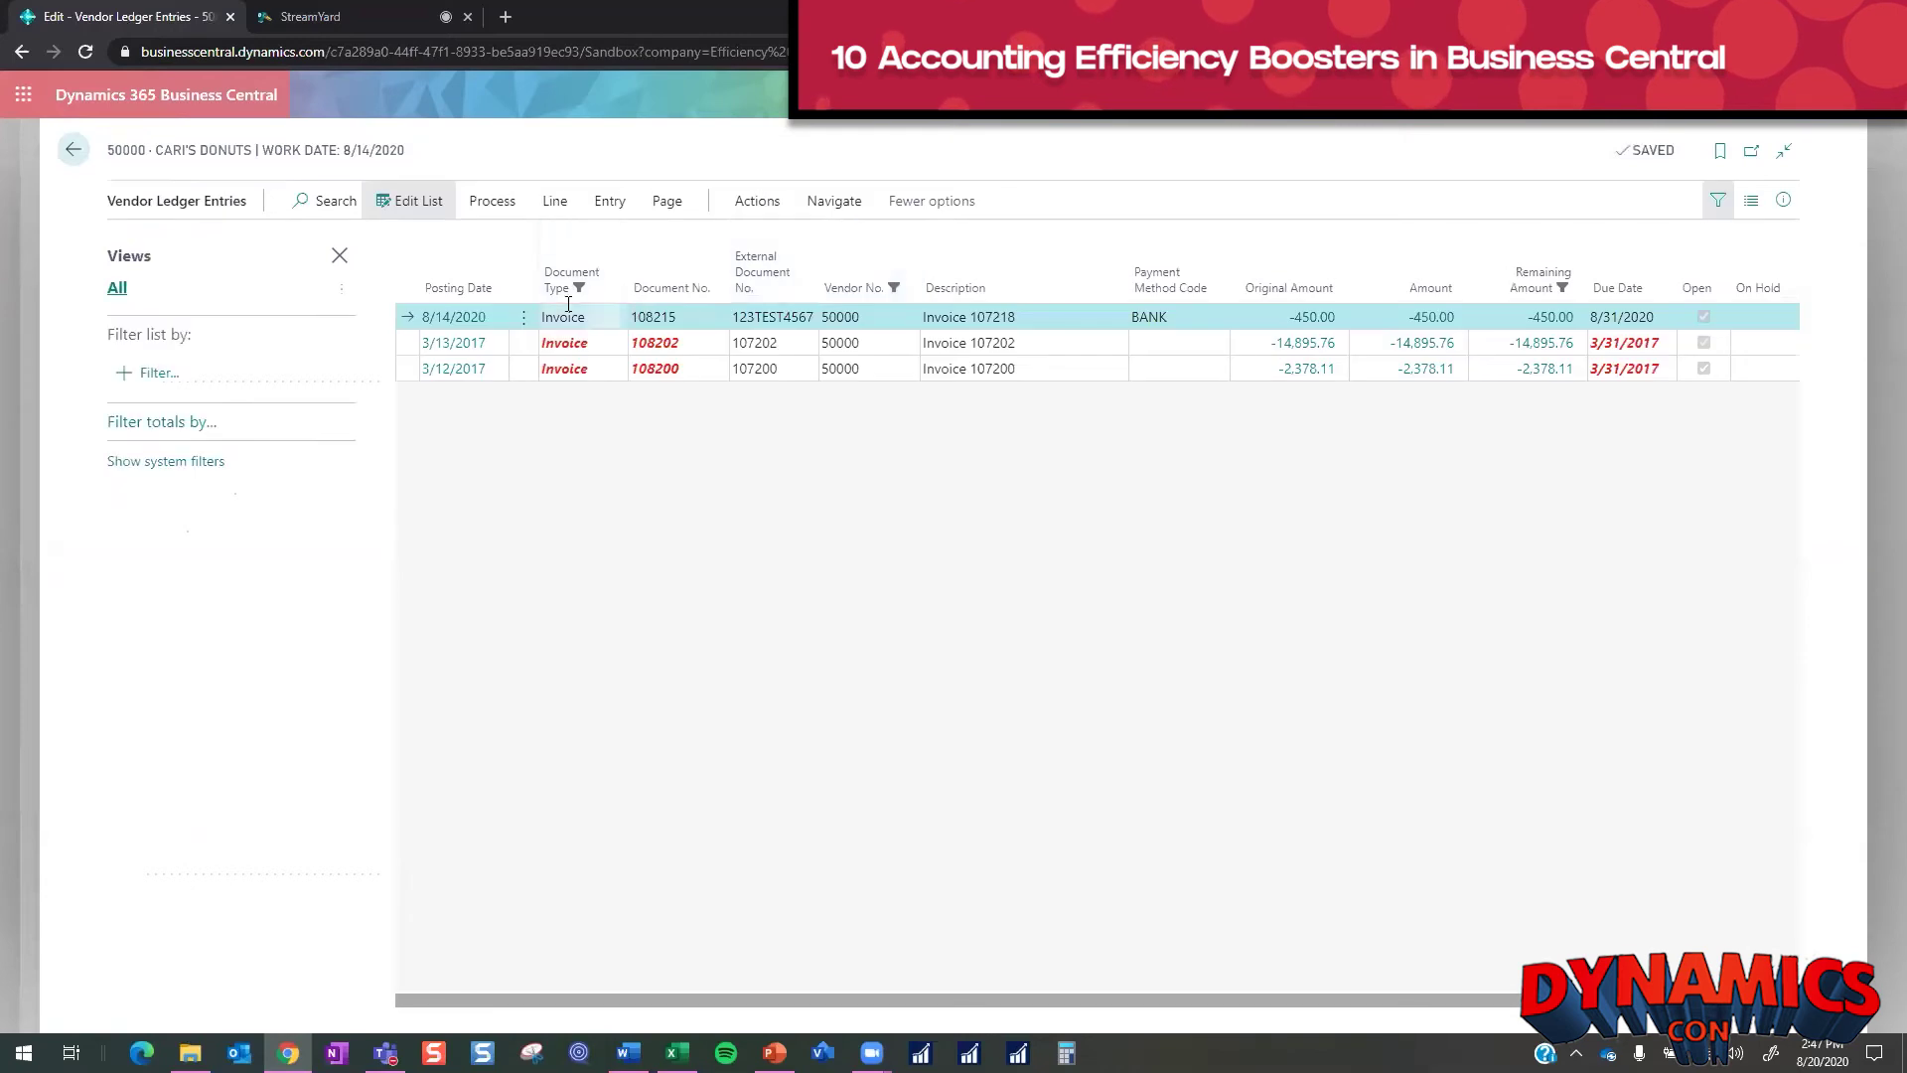
{"action": "left_click", "coordinate": [340, 256]}
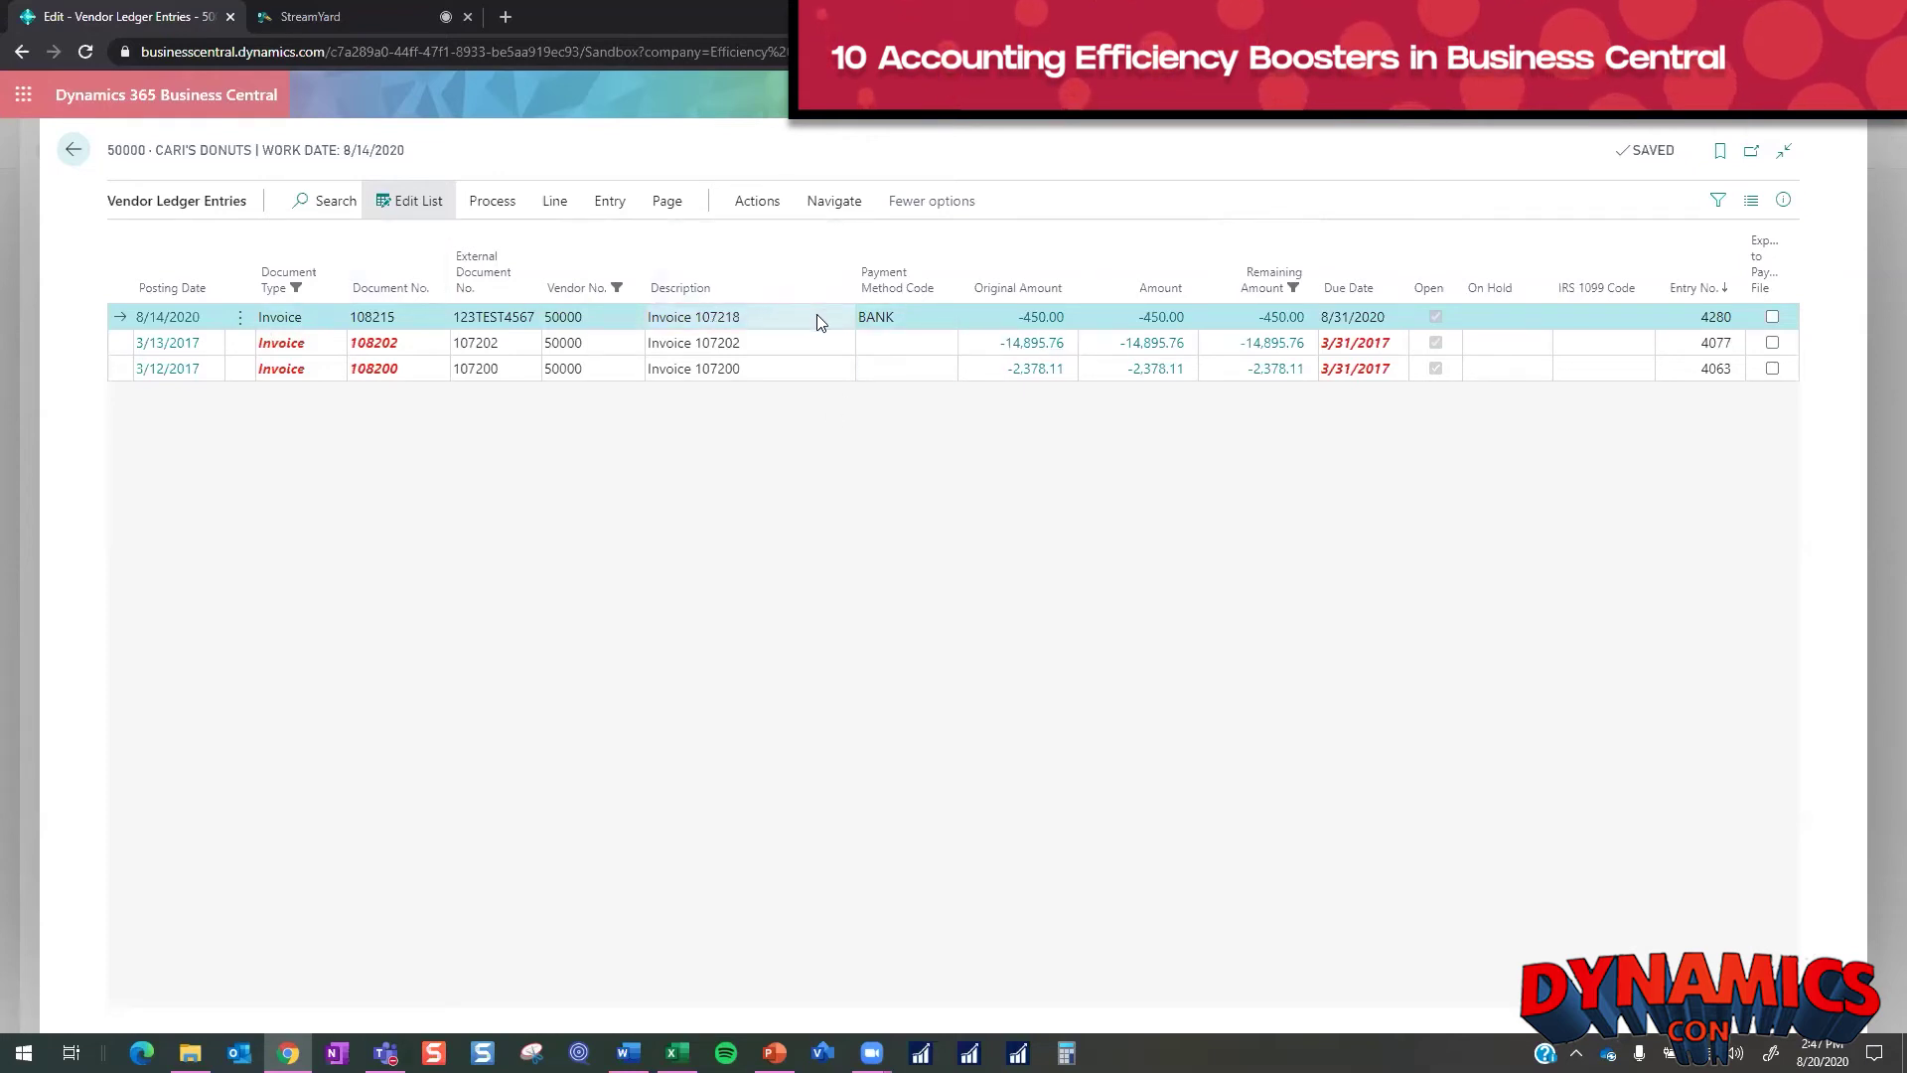
- Create a payment for the 8/14/2020 invoice using the PAYMENT template, CASH batch, CHECKING bank account and Manual Check payment type
{"action": "left_click", "coordinate": [757, 200]}
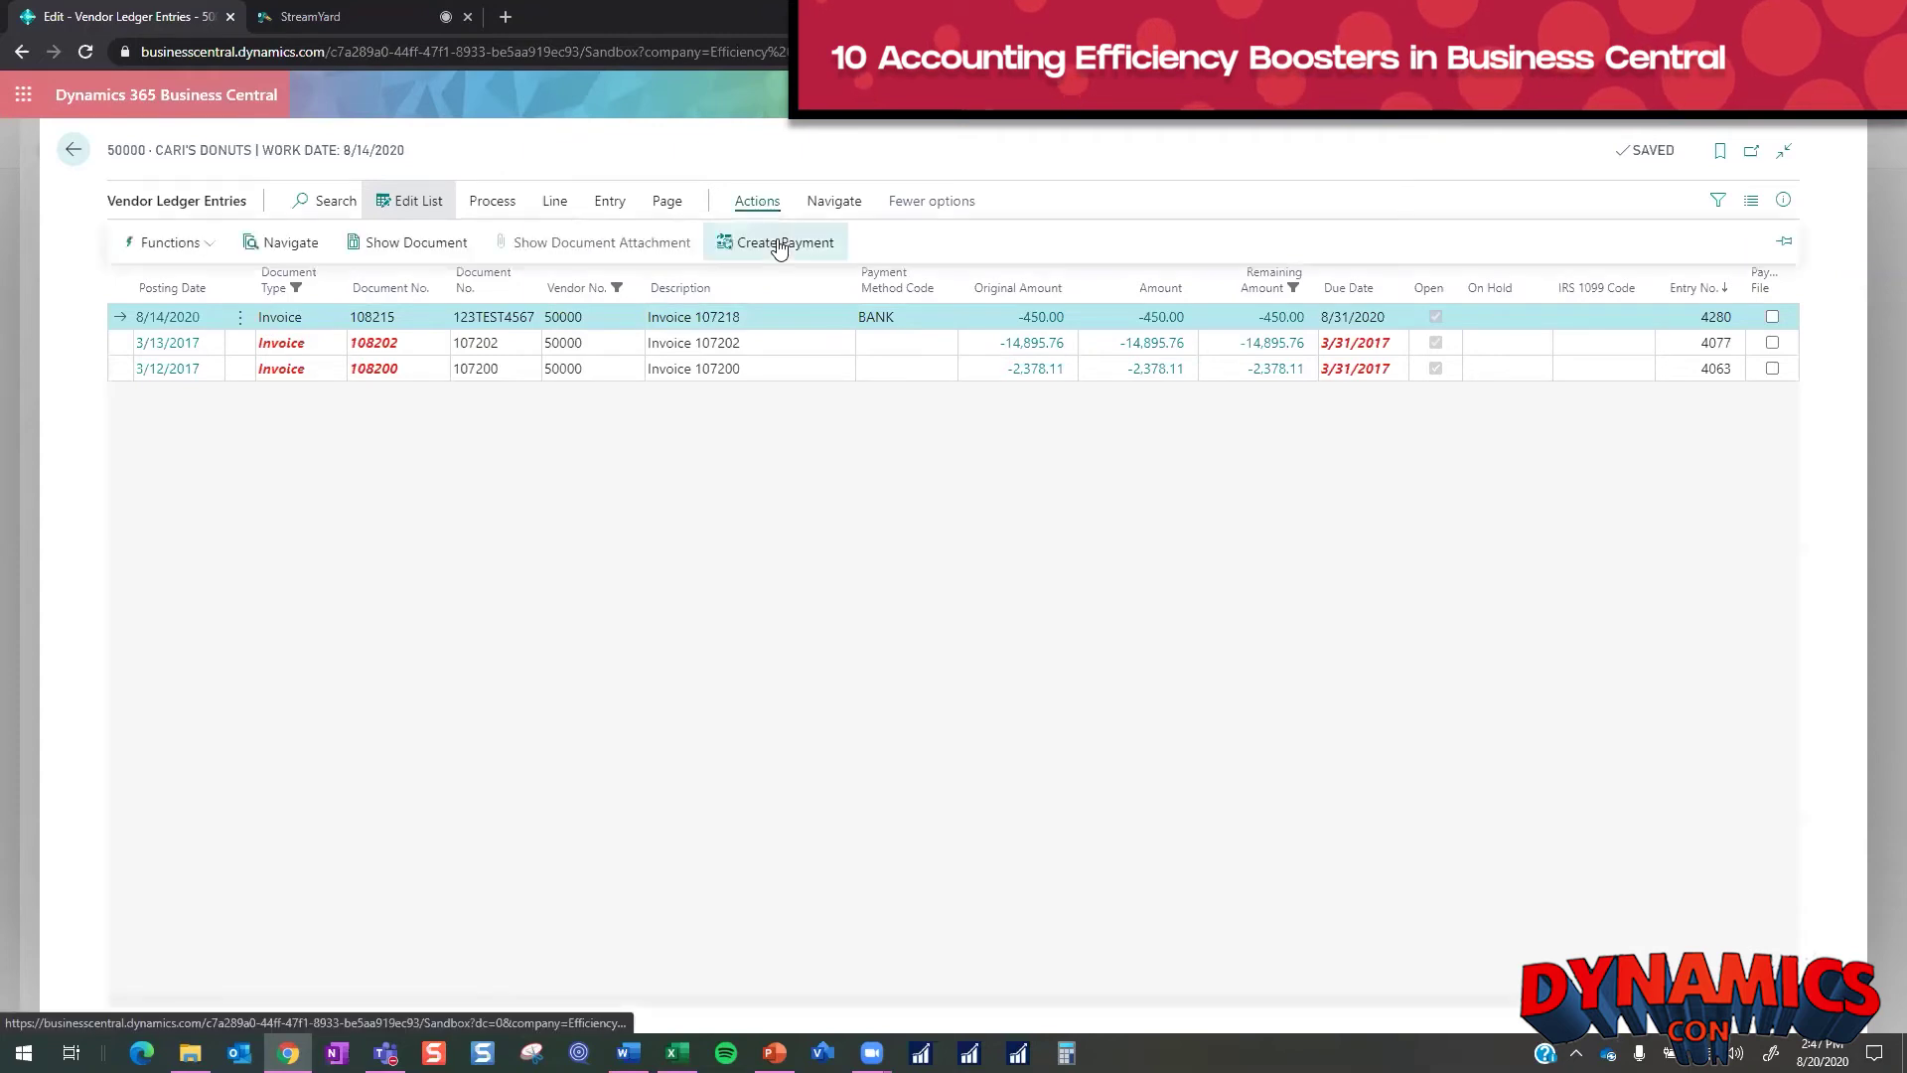
{"action": "left_click", "coordinate": [780, 244]}
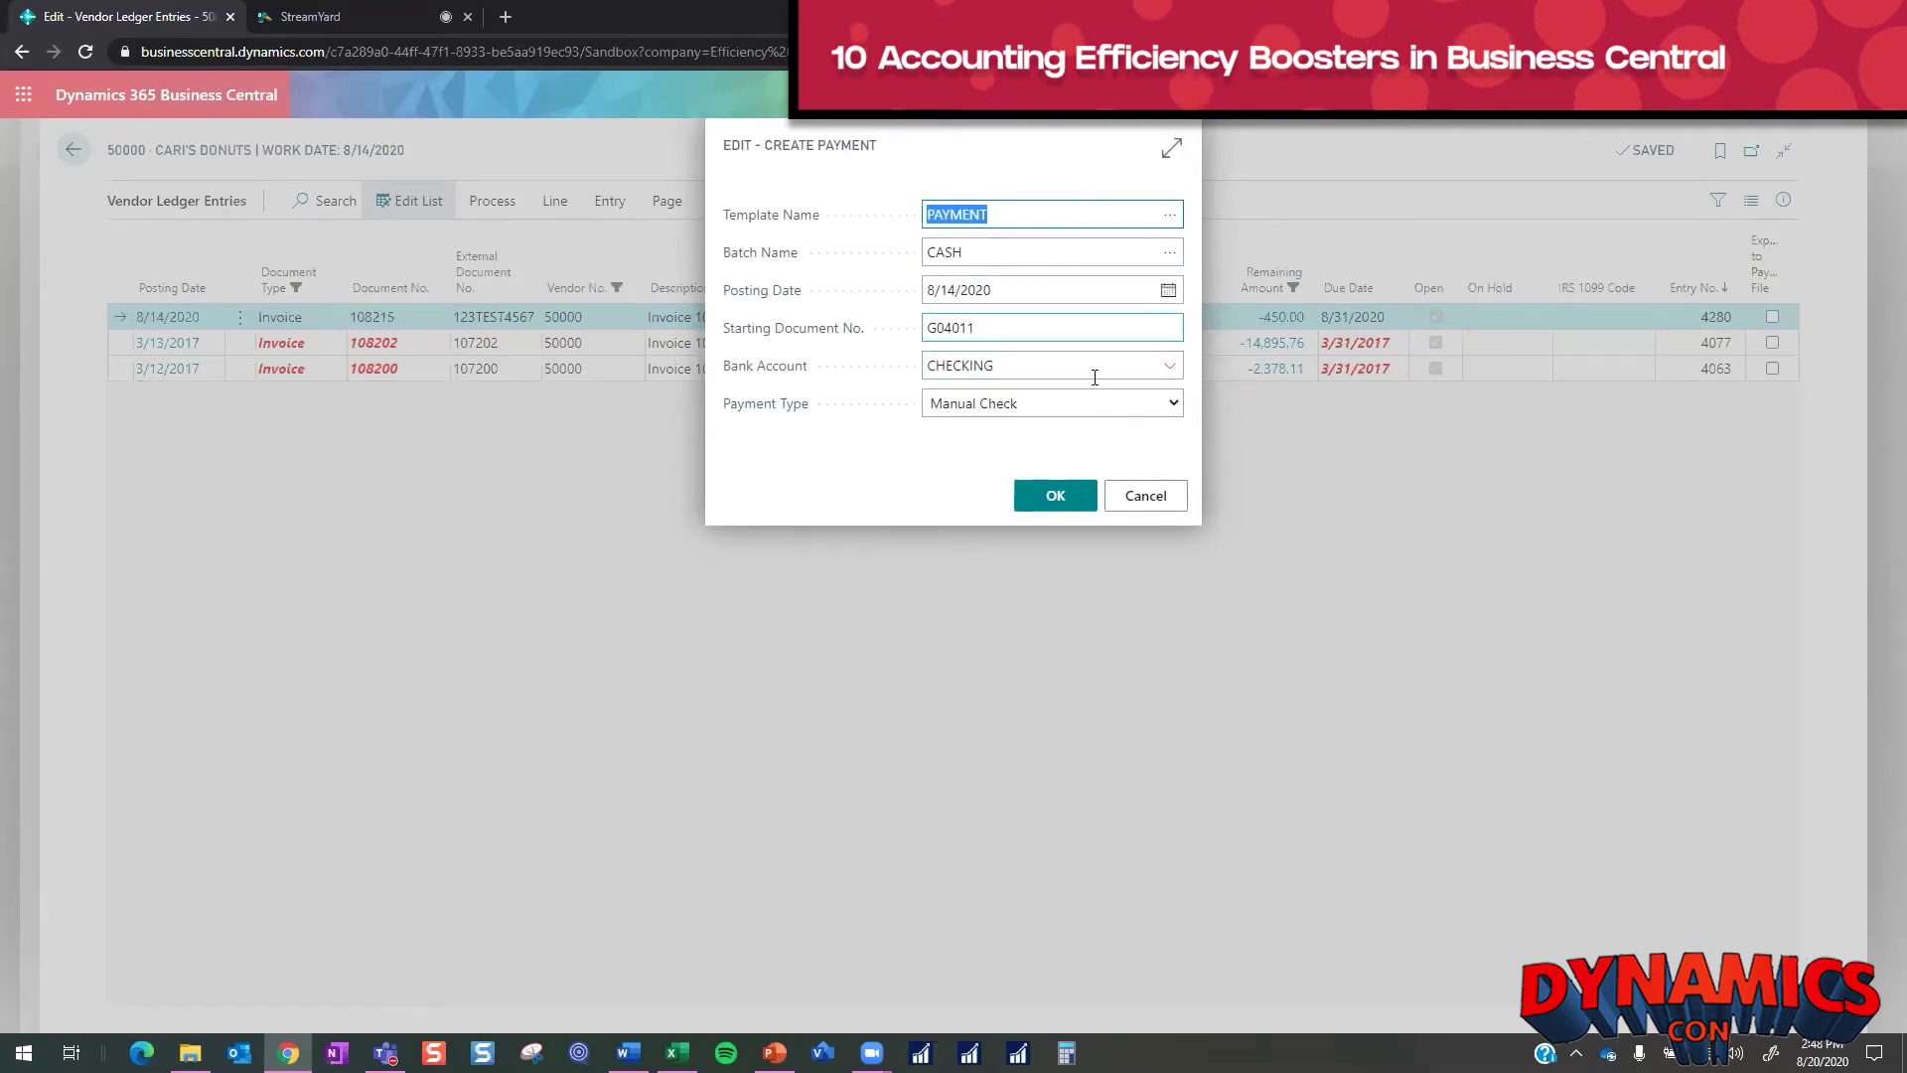
{"action": "left_click", "coordinate": [1051, 506]}
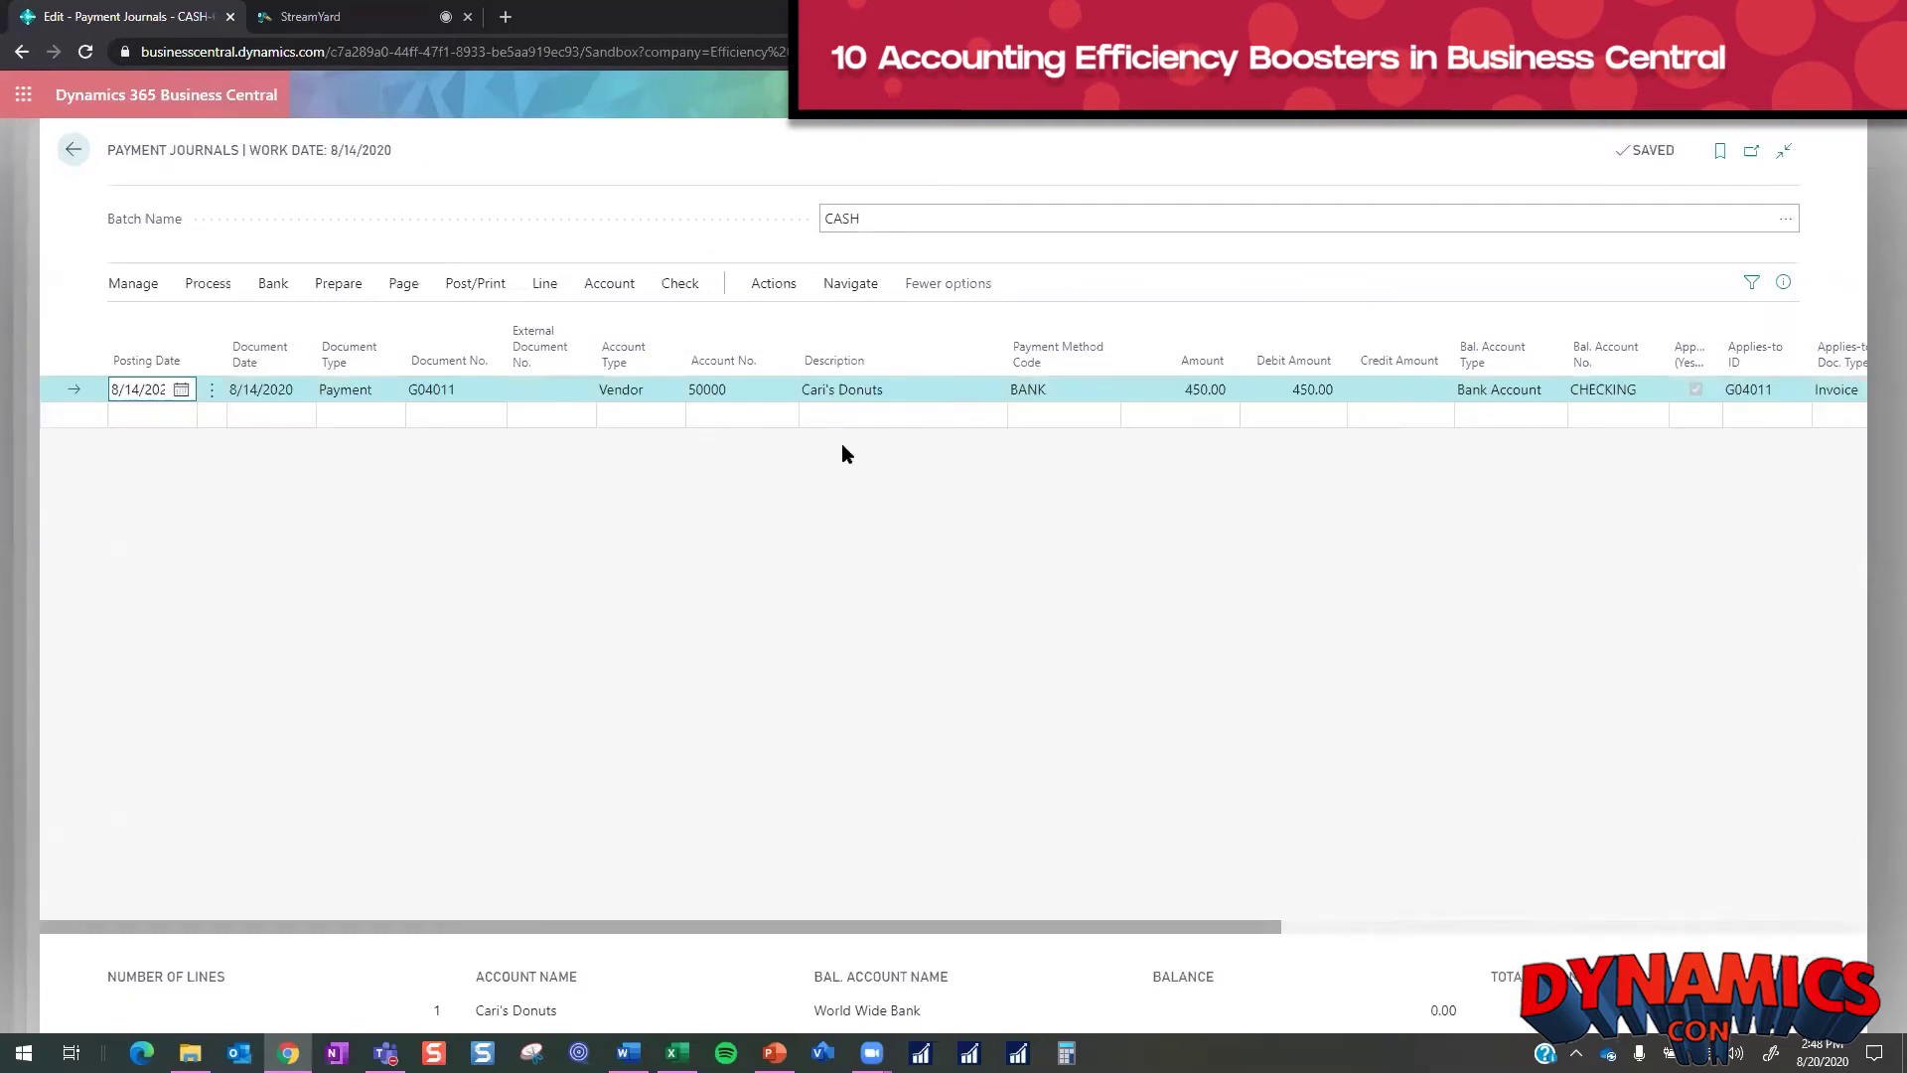
- Examine the payment journal's vendor payment suggestion and posting commands without running any of them
{"action": "left_click", "coordinate": [198, 174]}
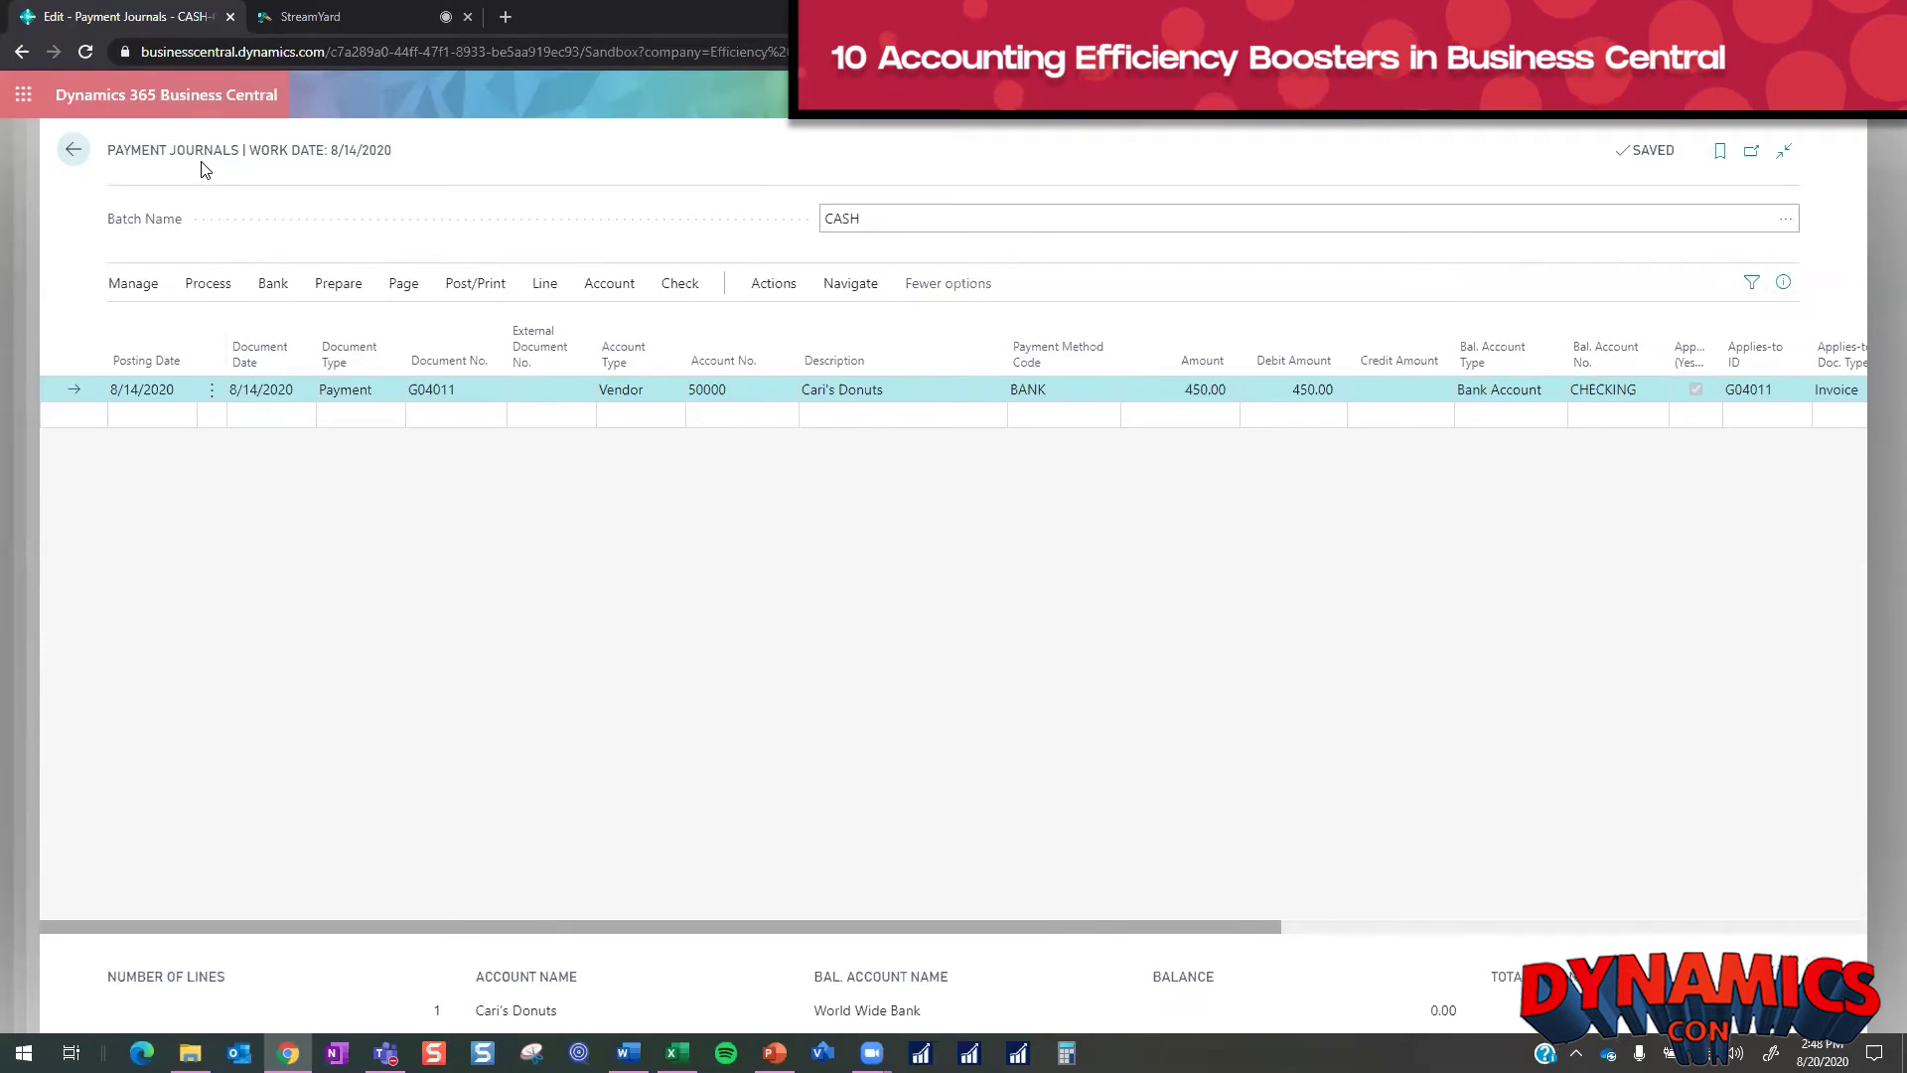
{"action": "left_click", "coordinate": [334, 284]}
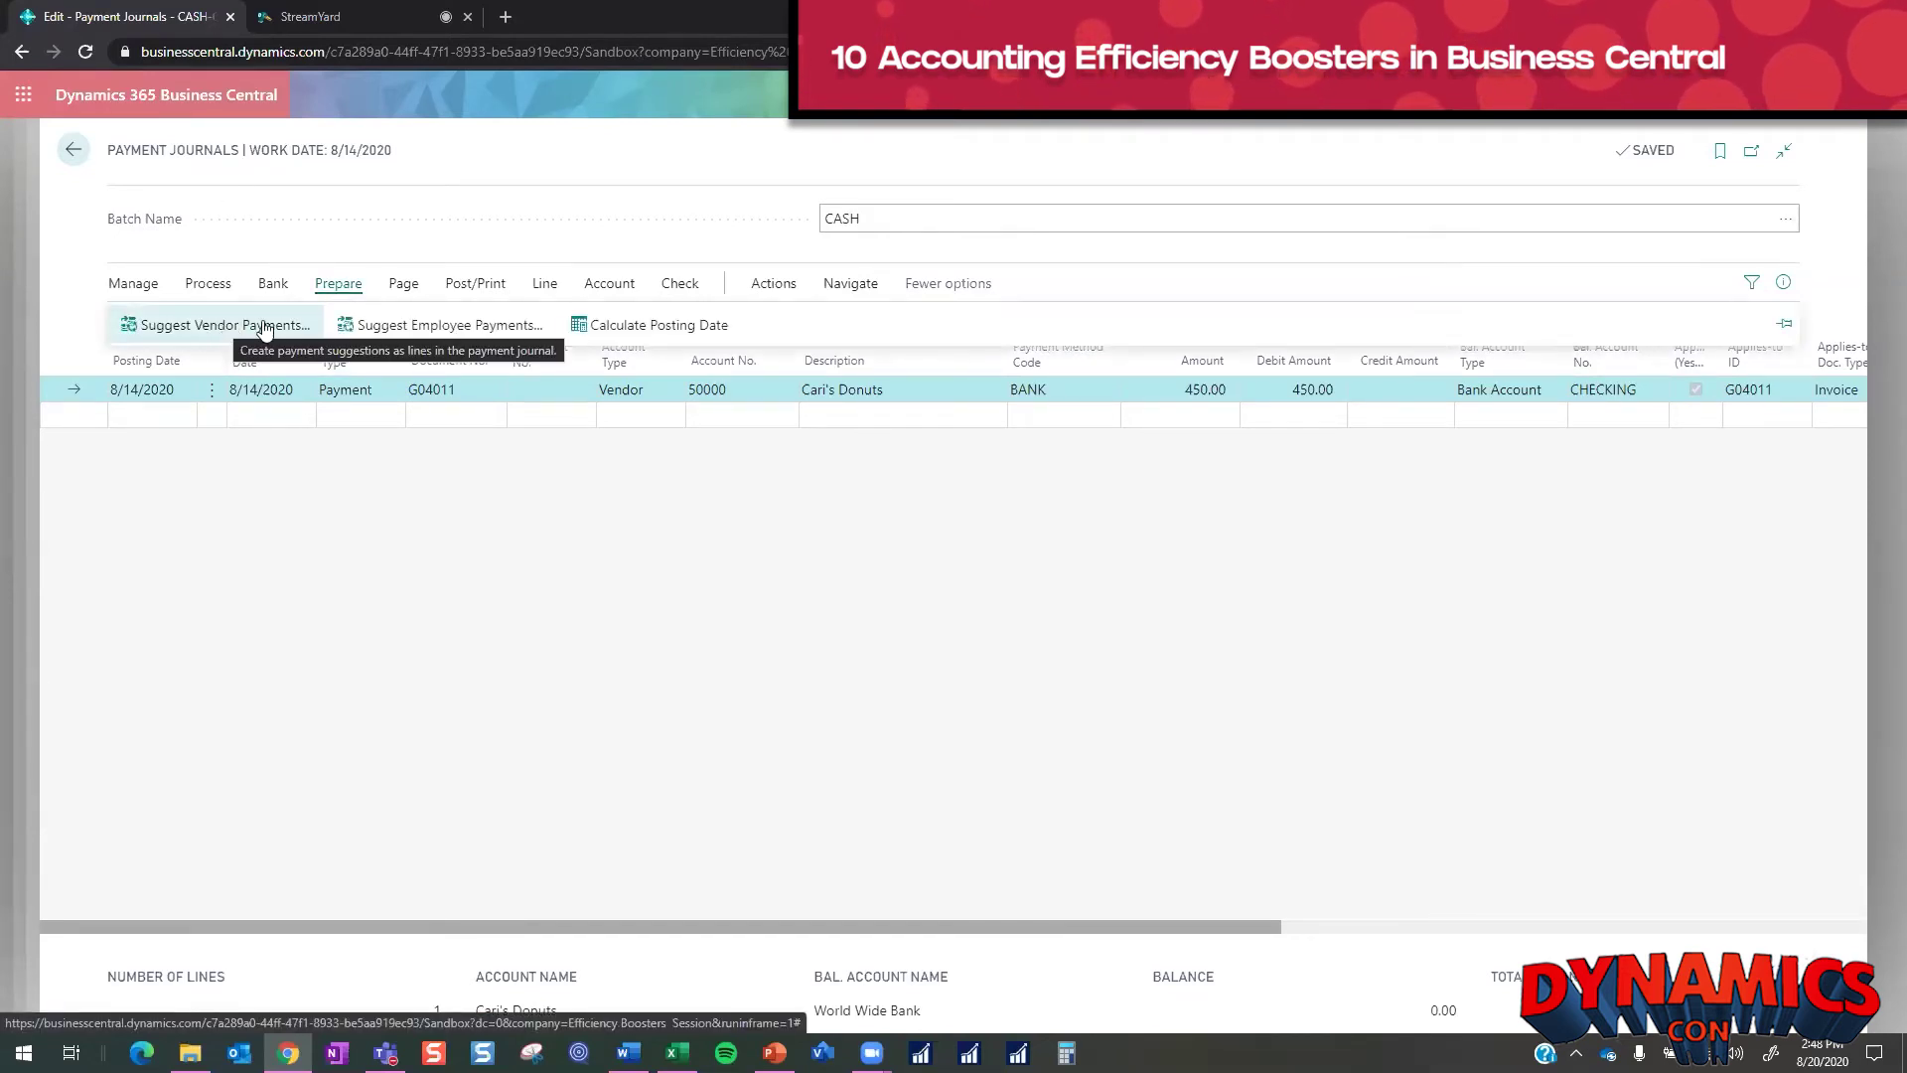
{"action": "left_click", "coordinate": [466, 472]}
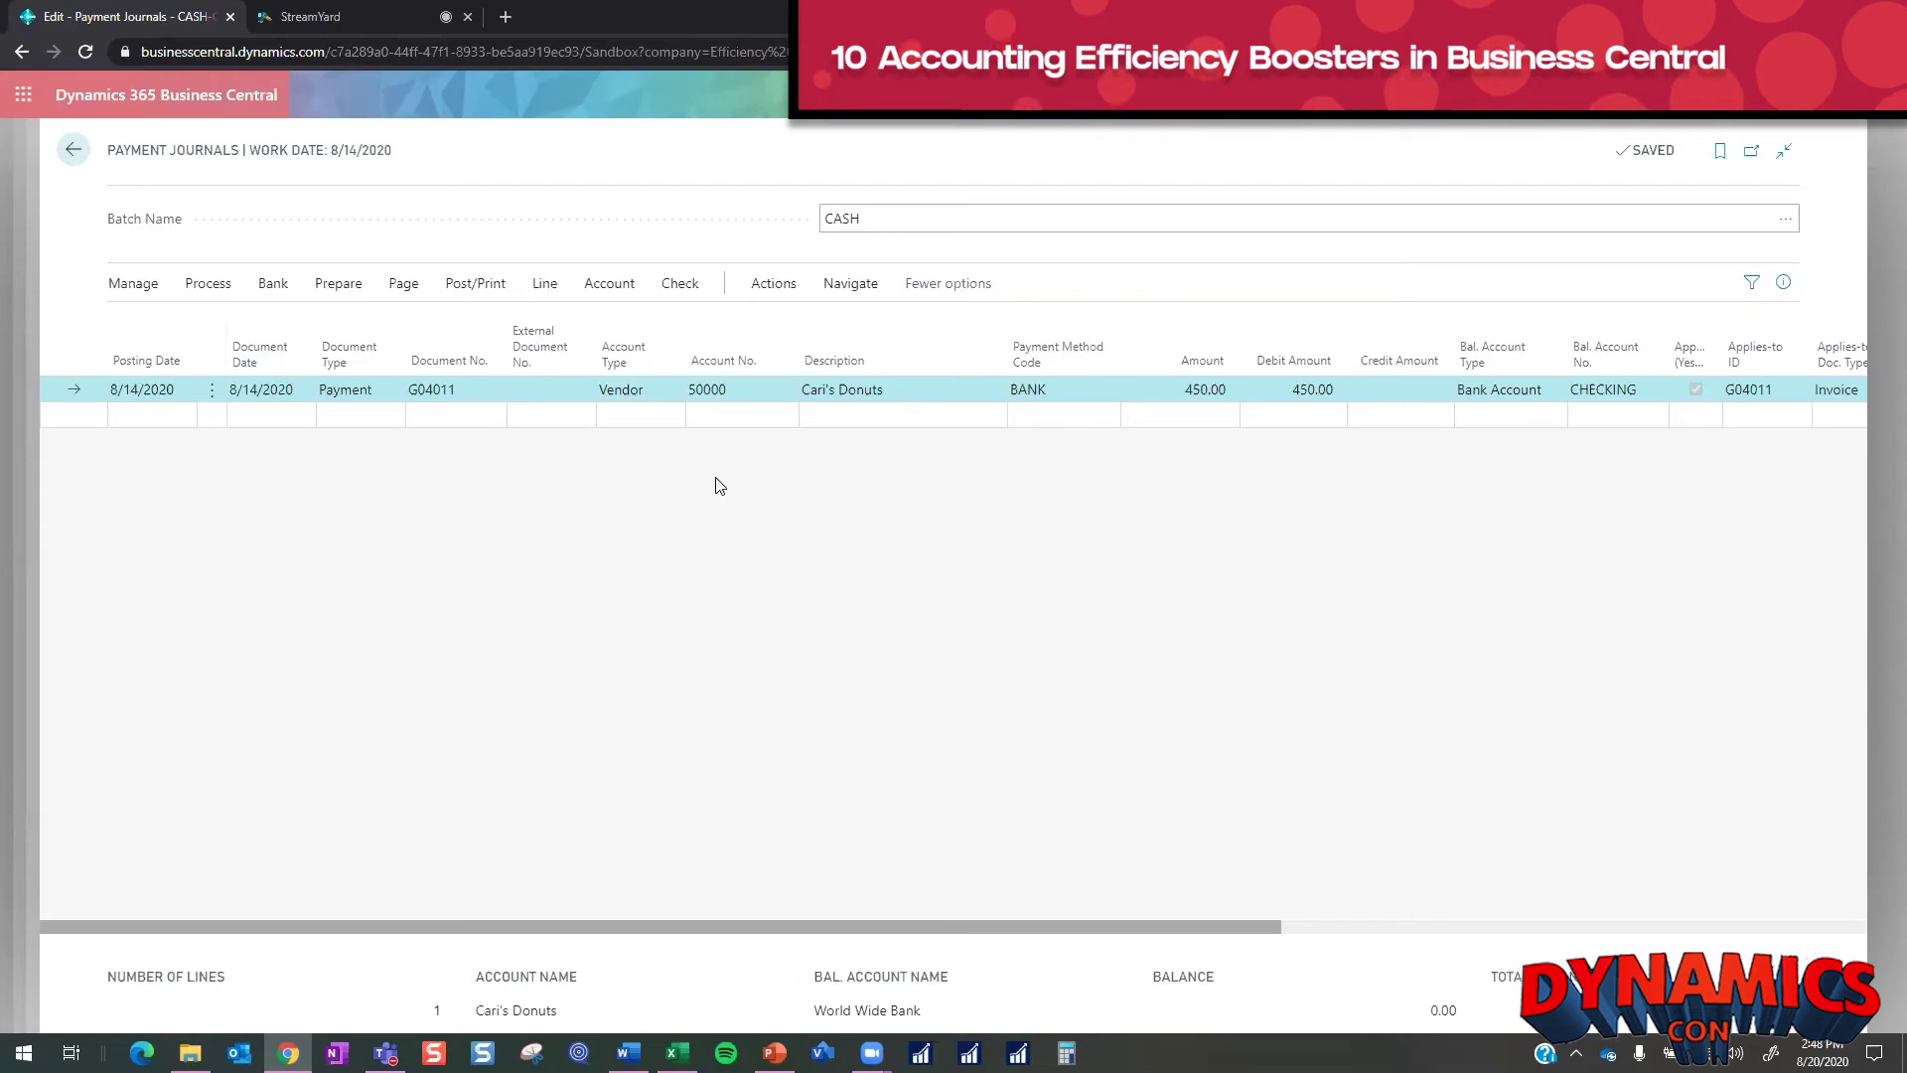
{"action": "left_click", "coordinate": [473, 288]}
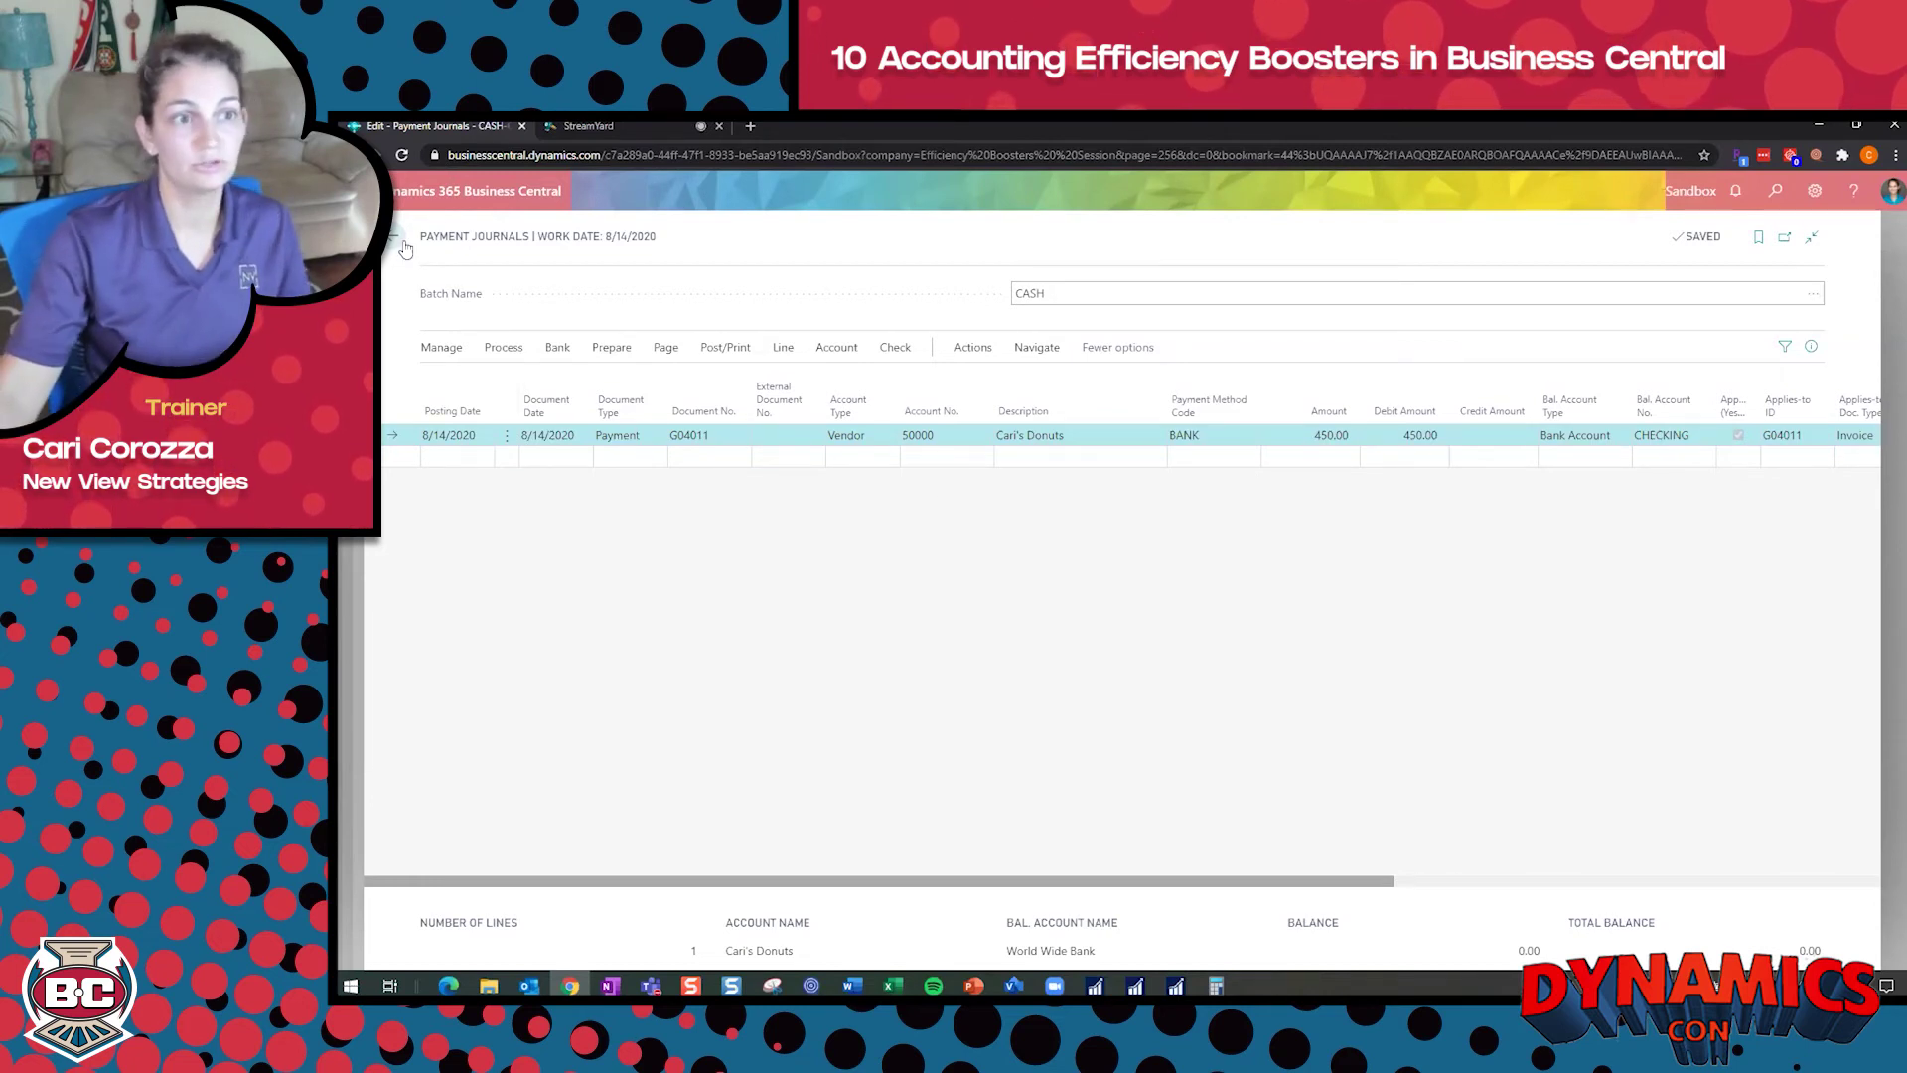
- Leave the payment journal, search for "posted purch", and open the Cari's Donuts 8/14/2020 invoice from Posted Purchase Invoices
{"action": "left_click", "coordinate": [396, 240]}
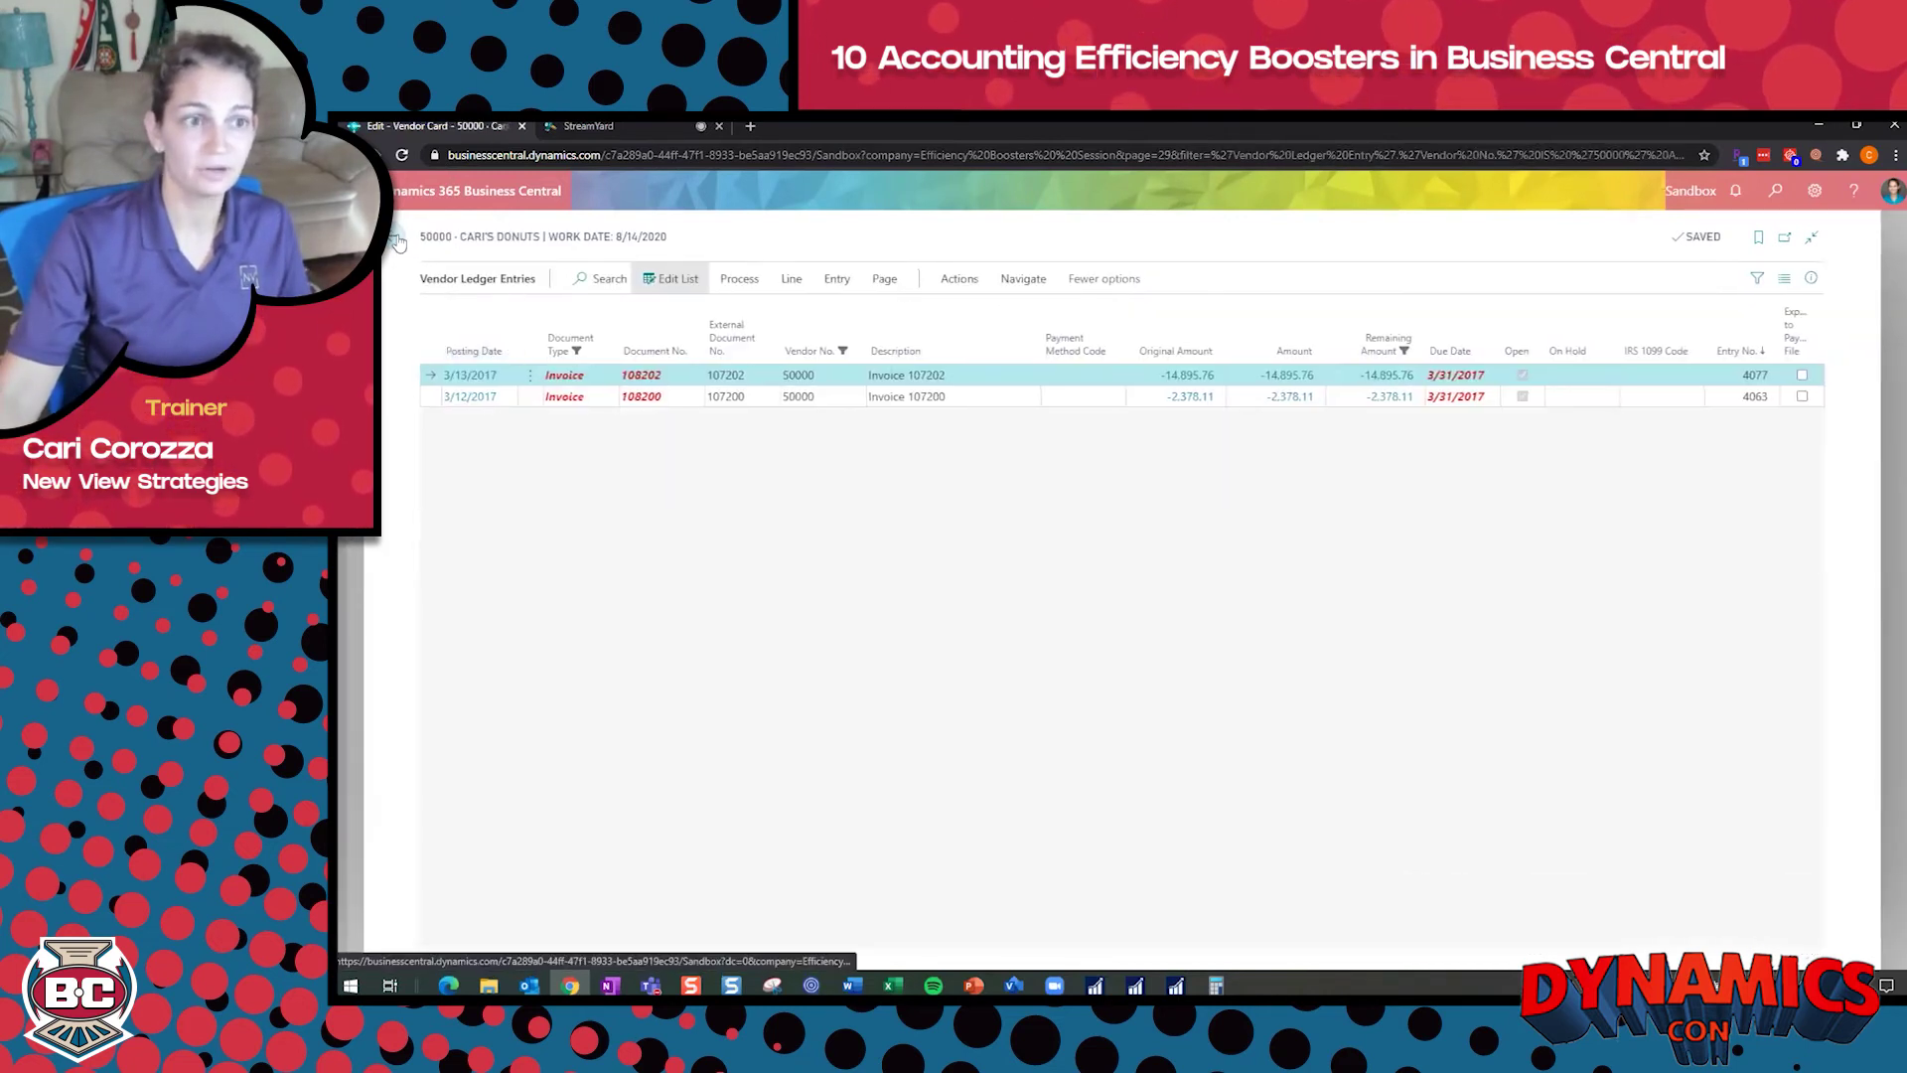
{"action": "left_click", "coordinate": [396, 239]}
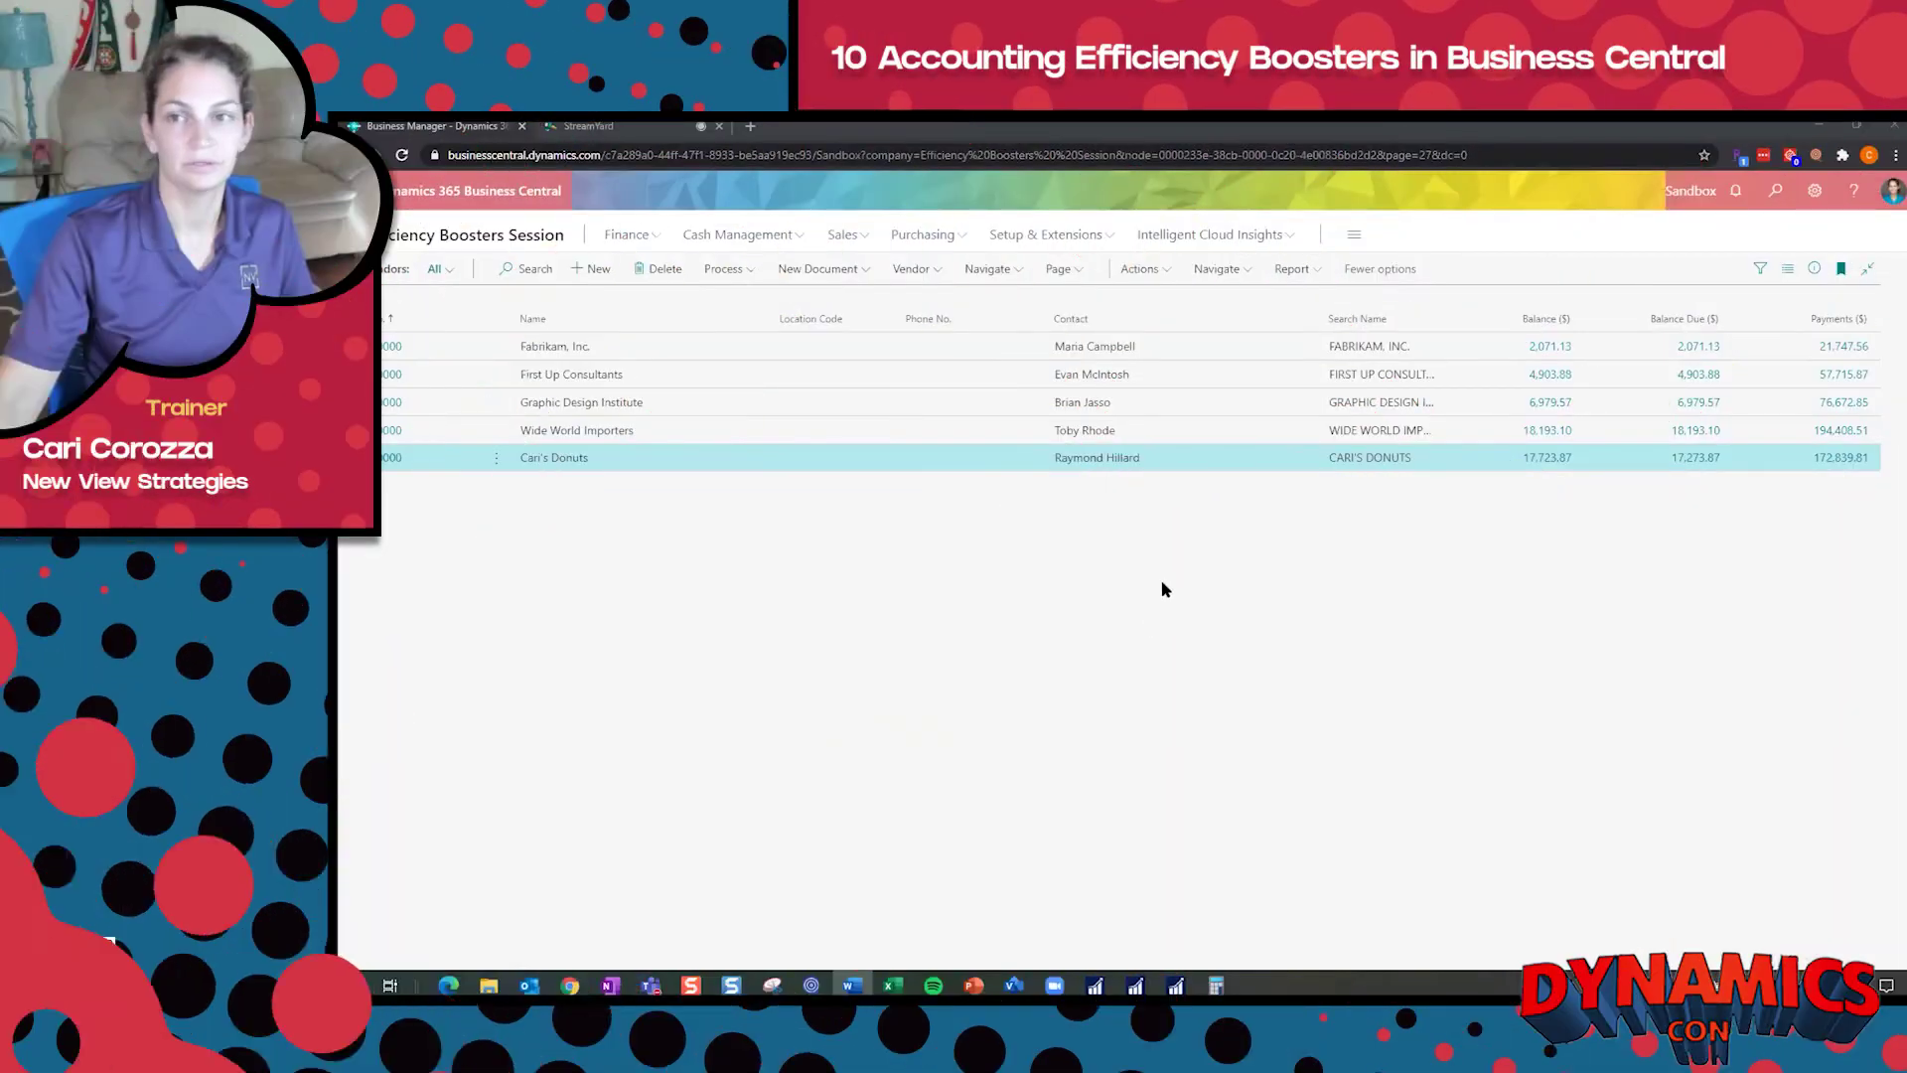
{"action": "left_click", "coordinate": [1775, 191]}
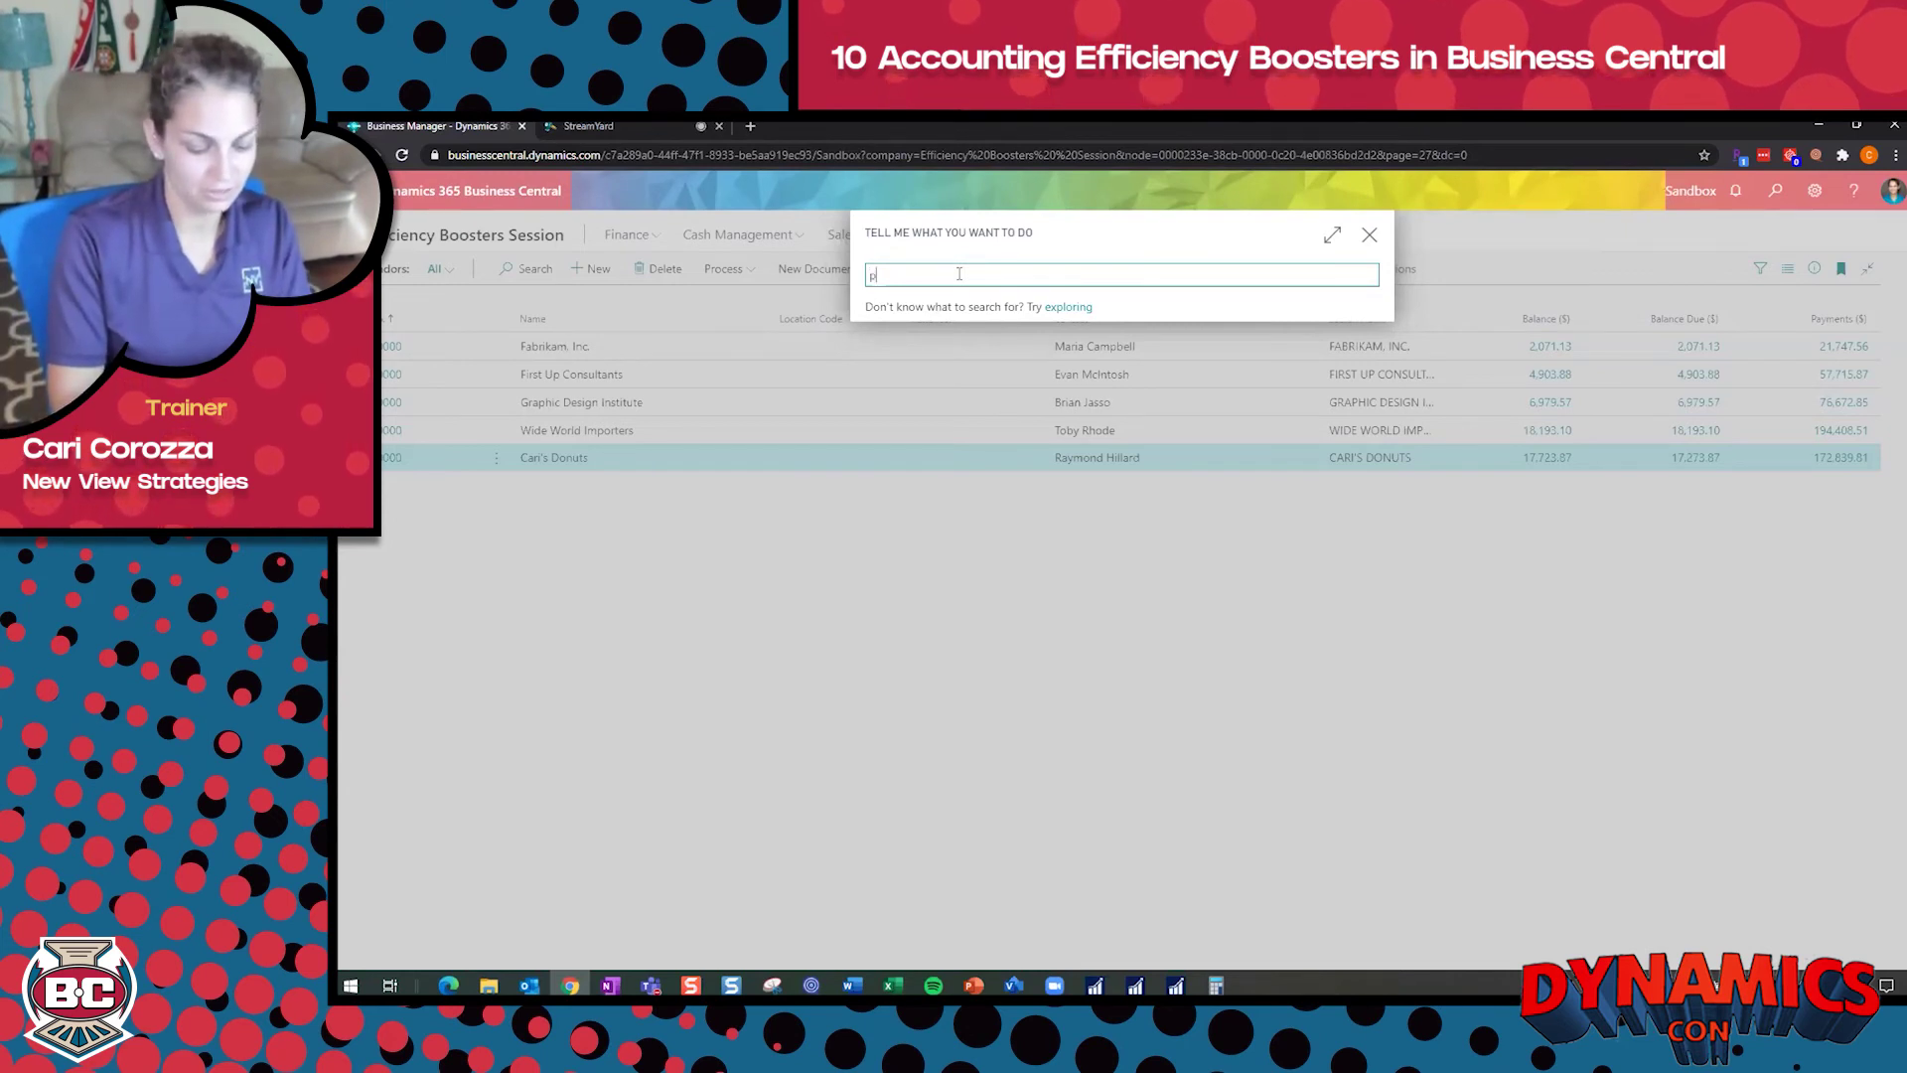
{"action": "type", "text": "ch"}
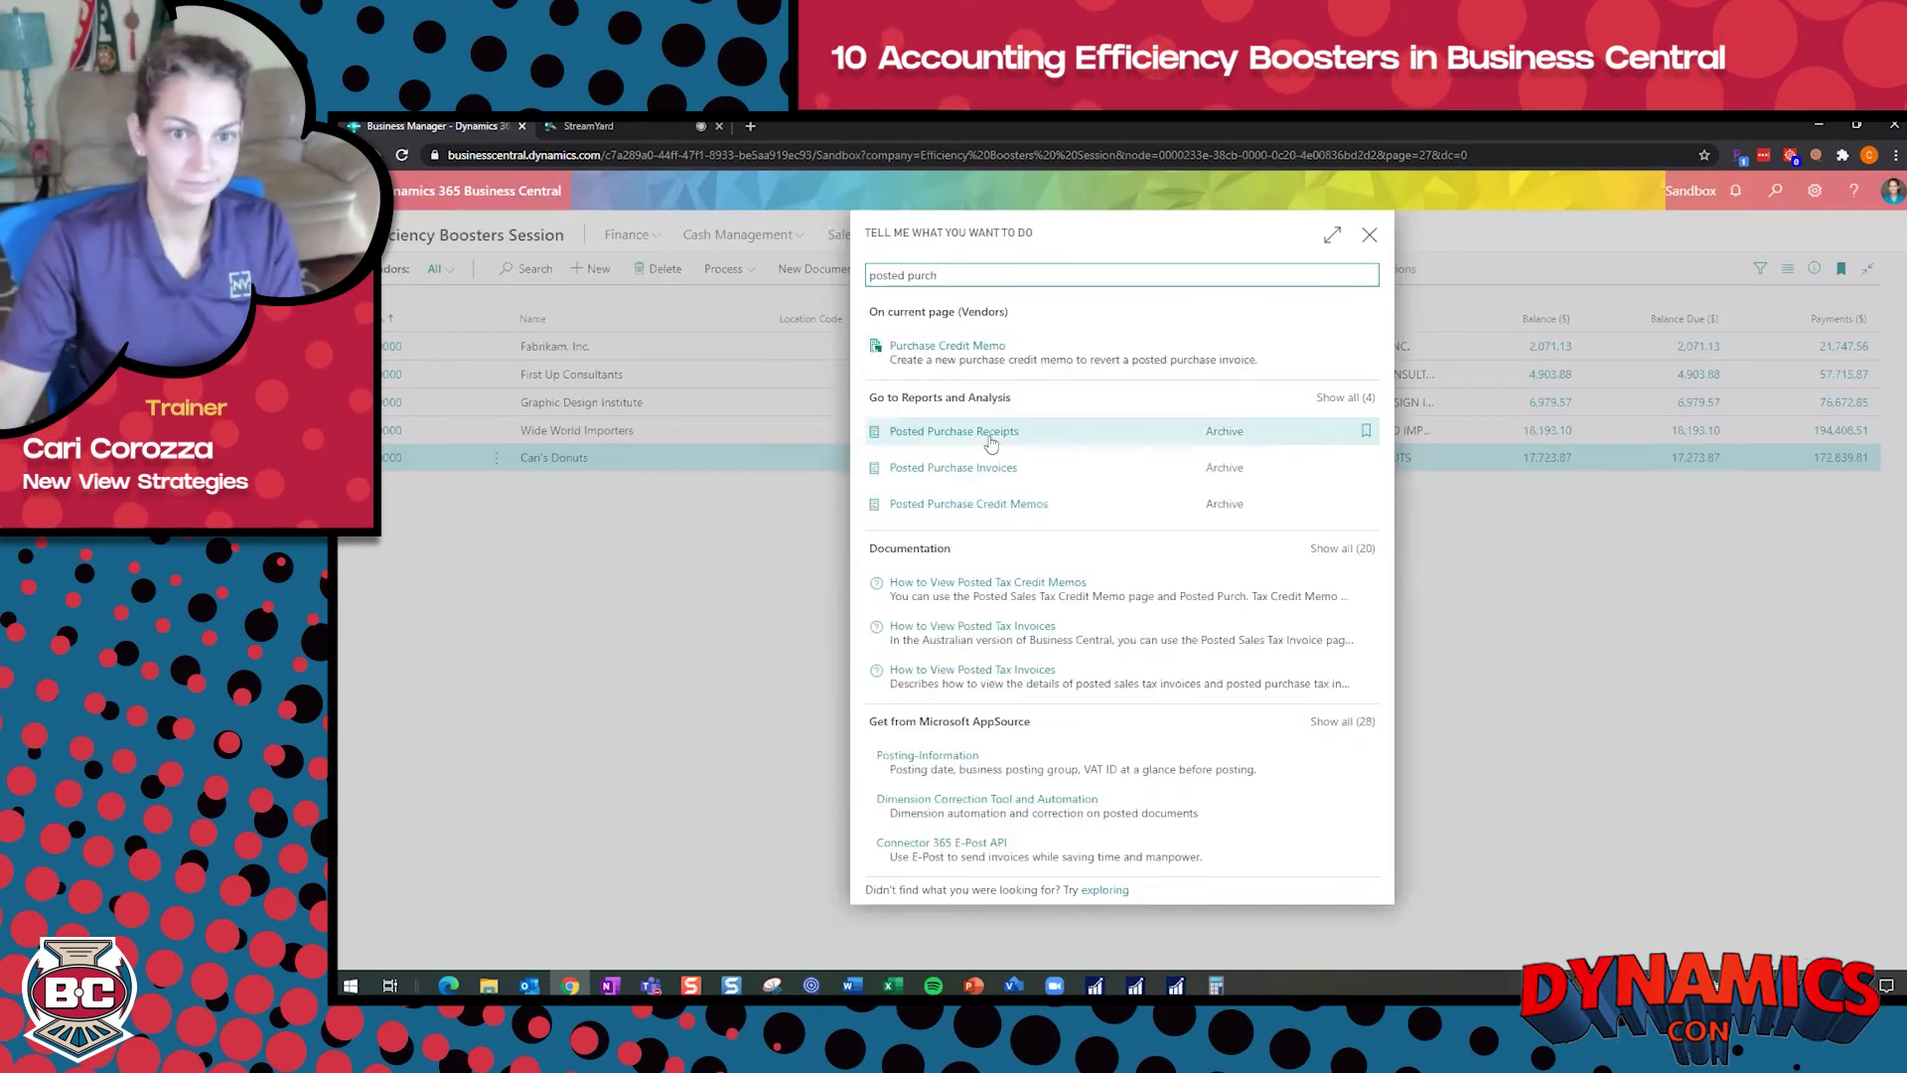
{"action": "left_click", "coordinate": [996, 469]}
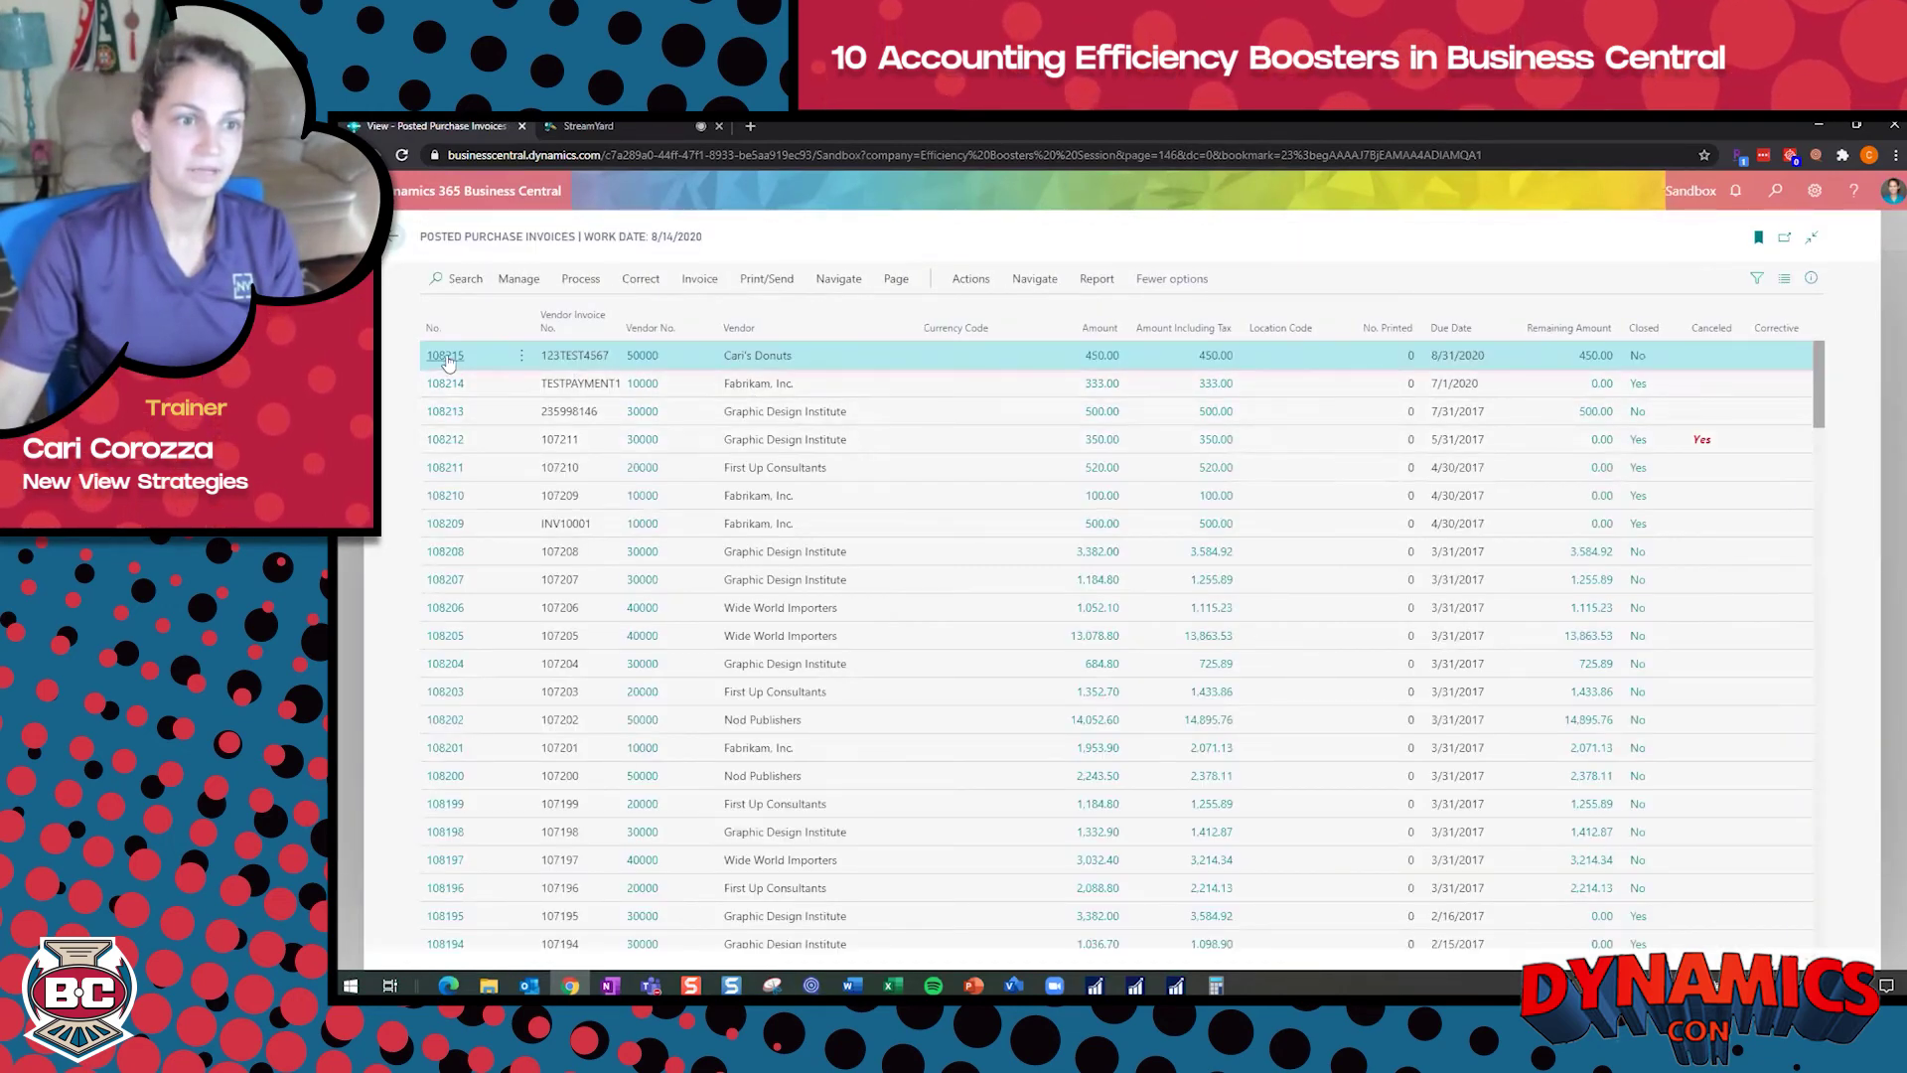
{"action": "left_click", "coordinate": [446, 357]}
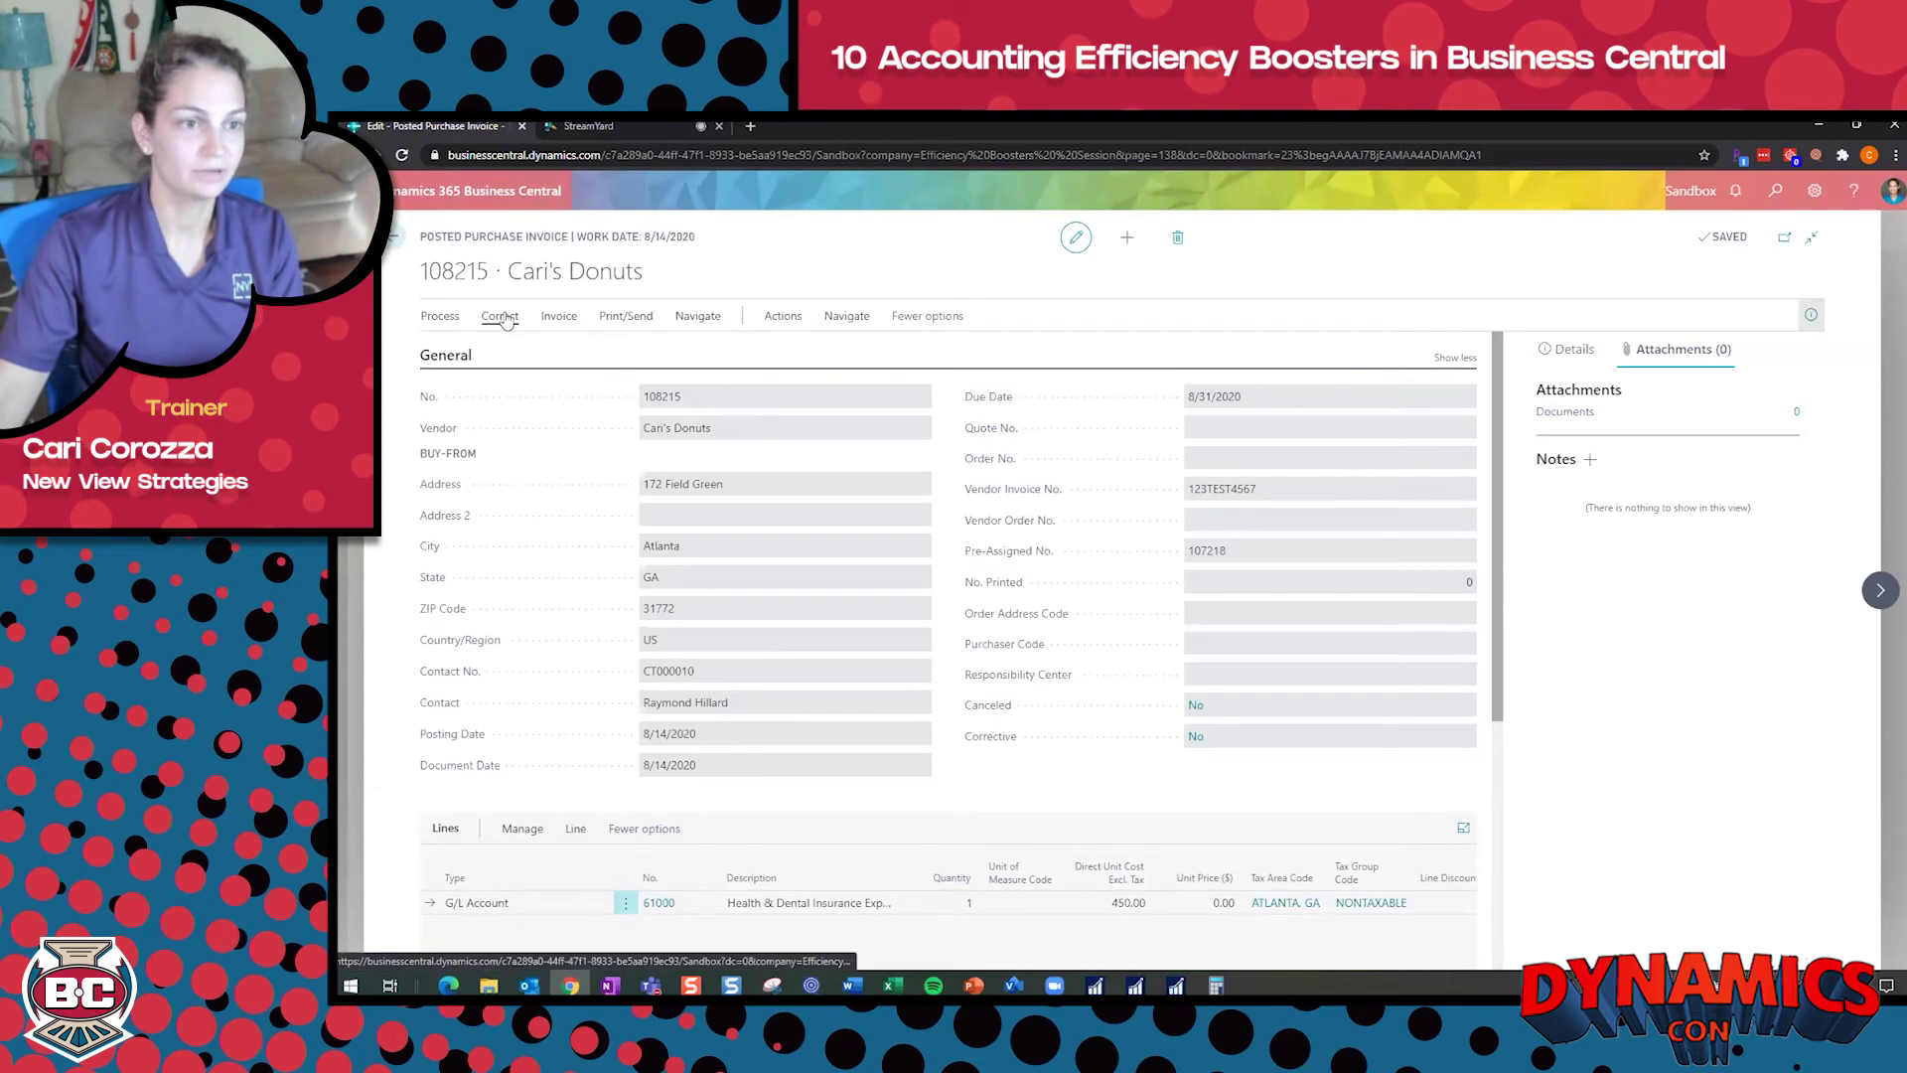
- Examine the posted purchase invoice's correction commands: Correct, Cancel and Create Corrective Credit Memo
{"action": "left_click", "coordinate": [501, 316]}
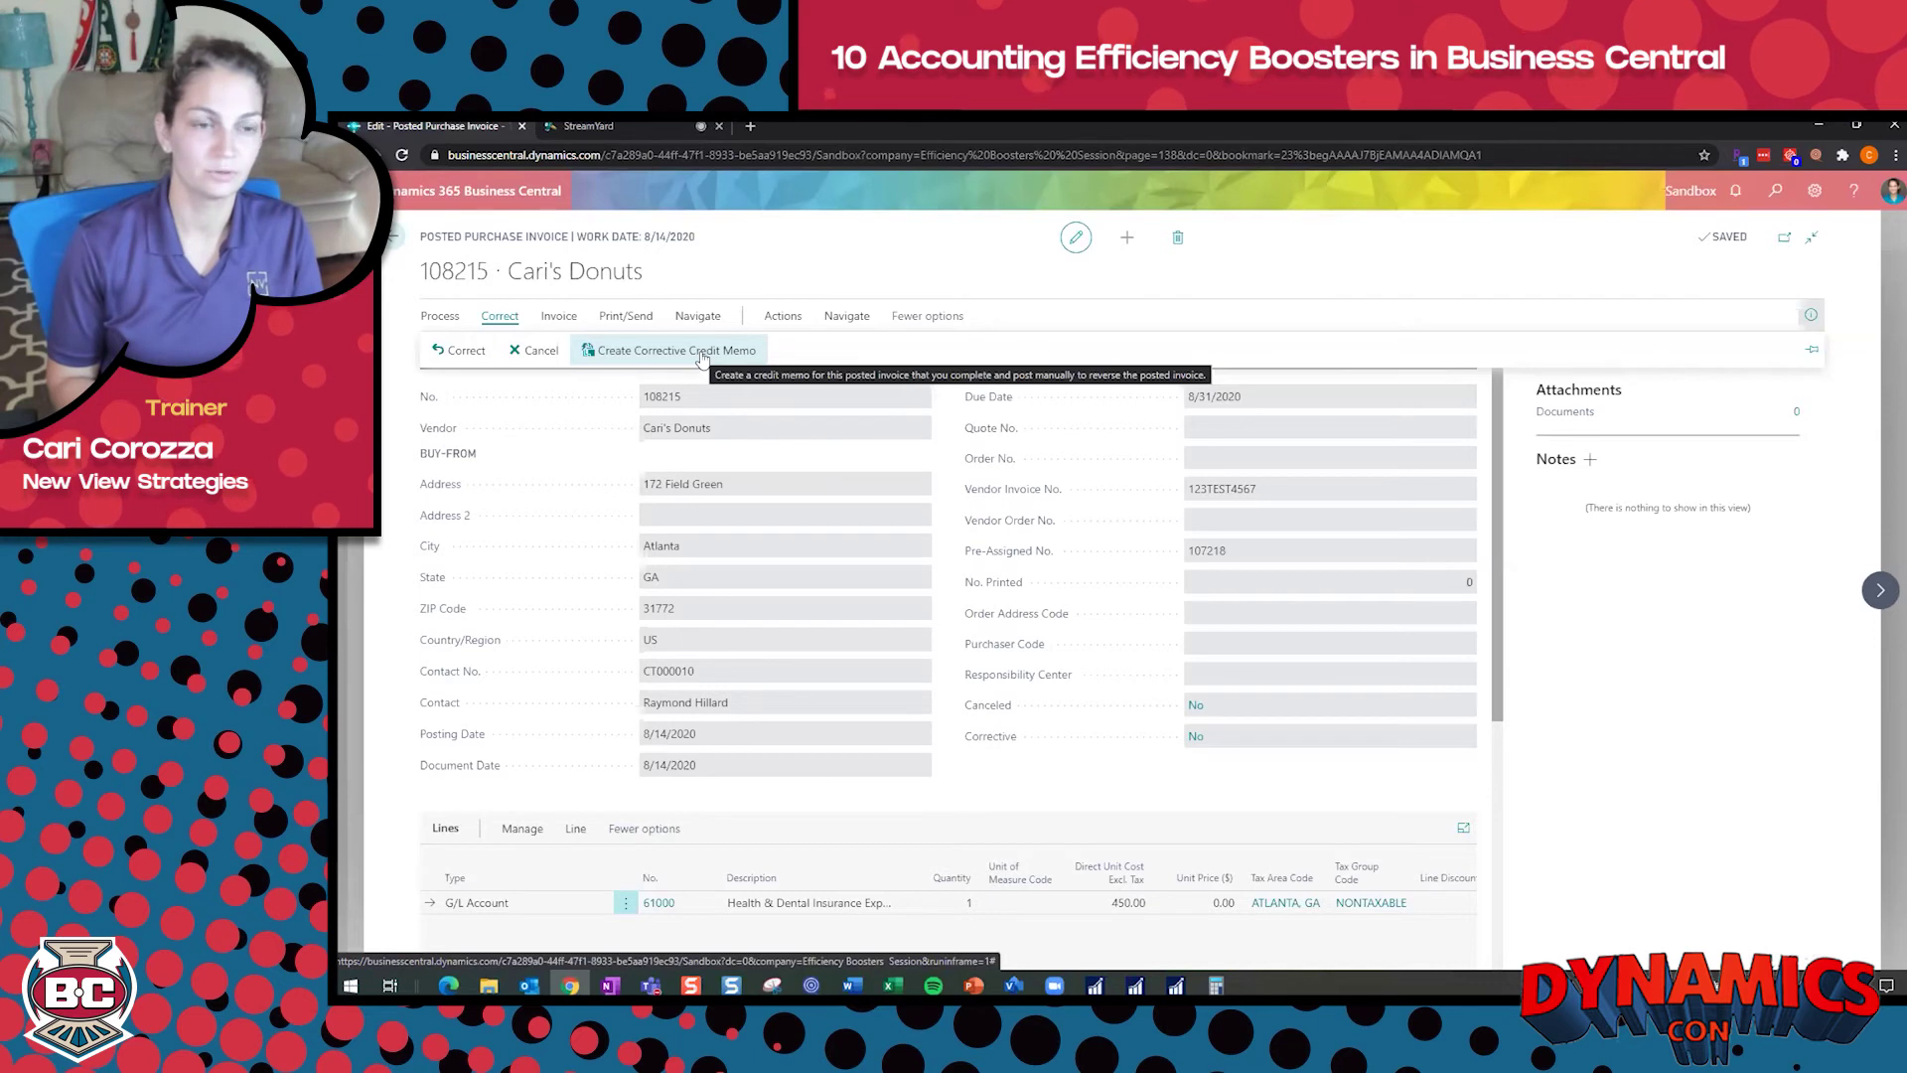
{"action": "left_click", "coordinate": [852, 356]}
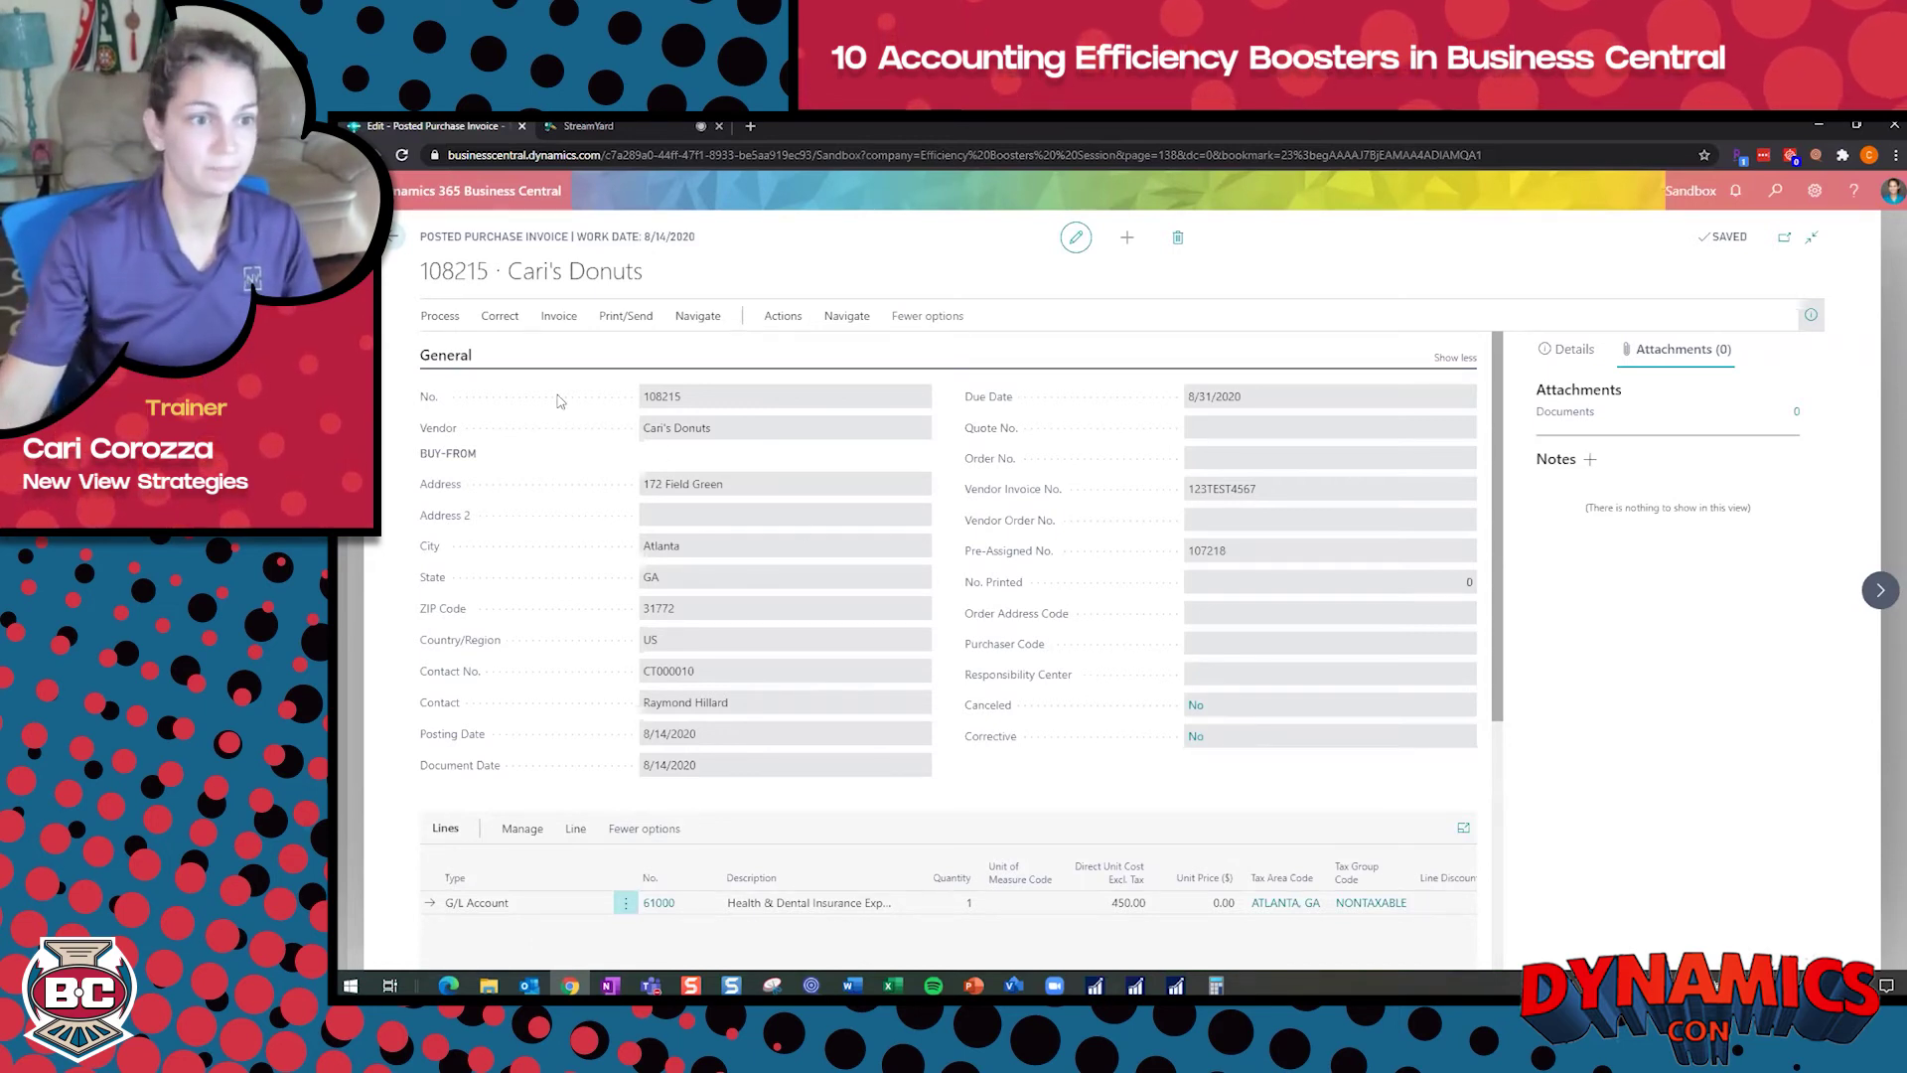
{"action": "left_click", "coordinate": [502, 316]}
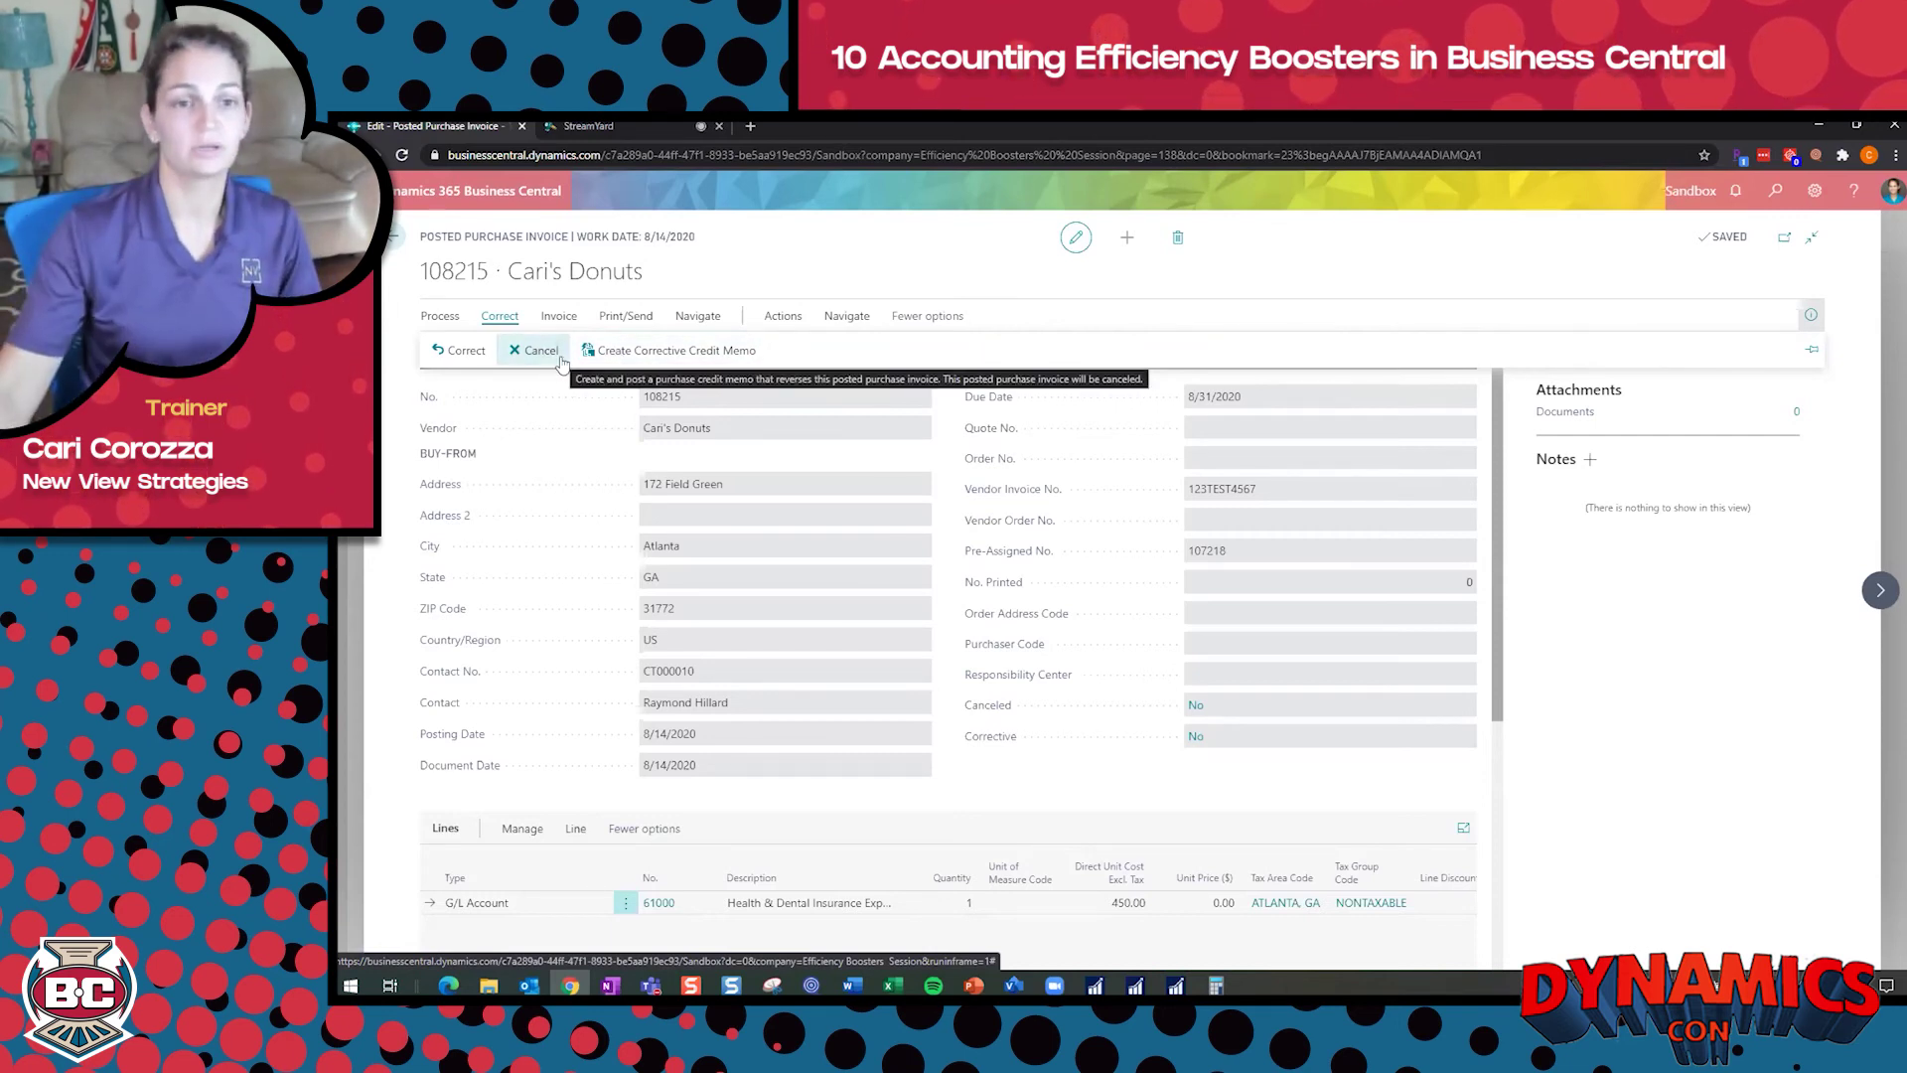
{"action": "left_click", "coordinate": [852, 596]}
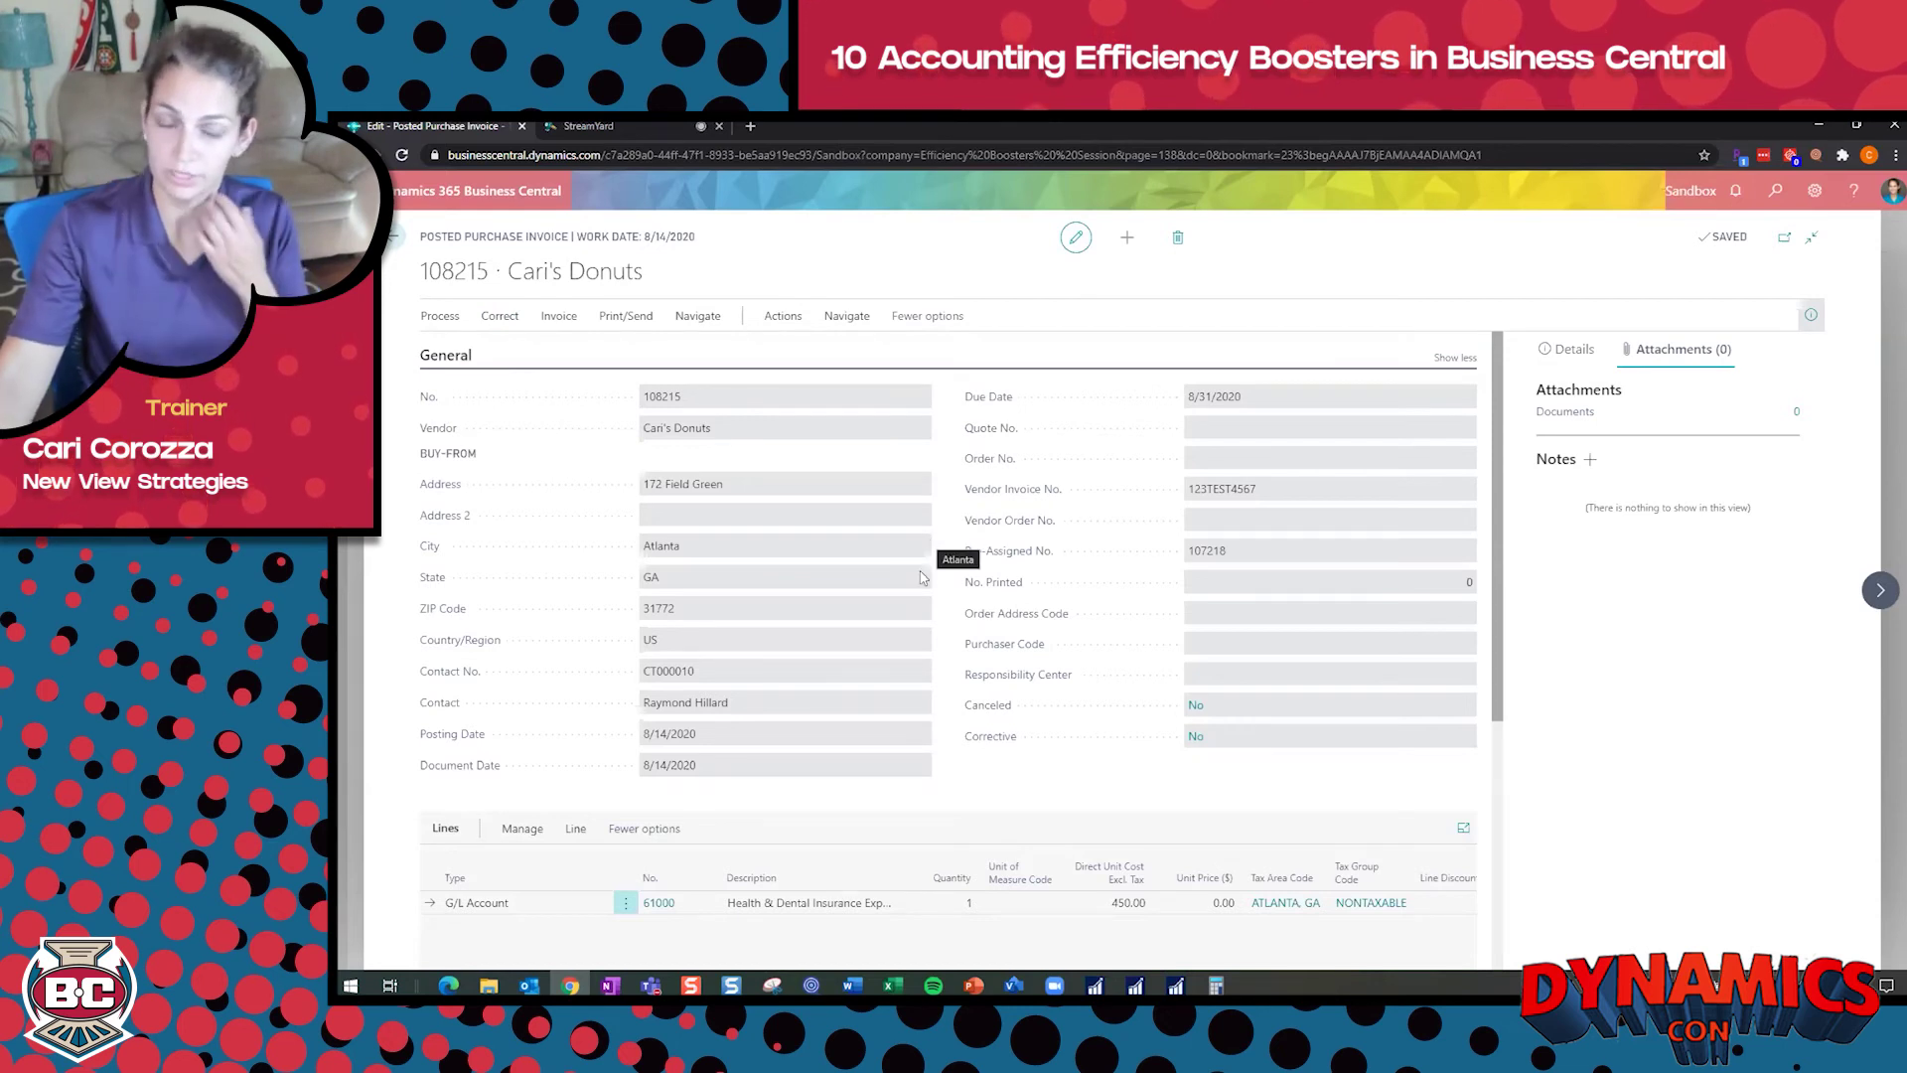
{"action": "left_click", "coordinate": [502, 317]}
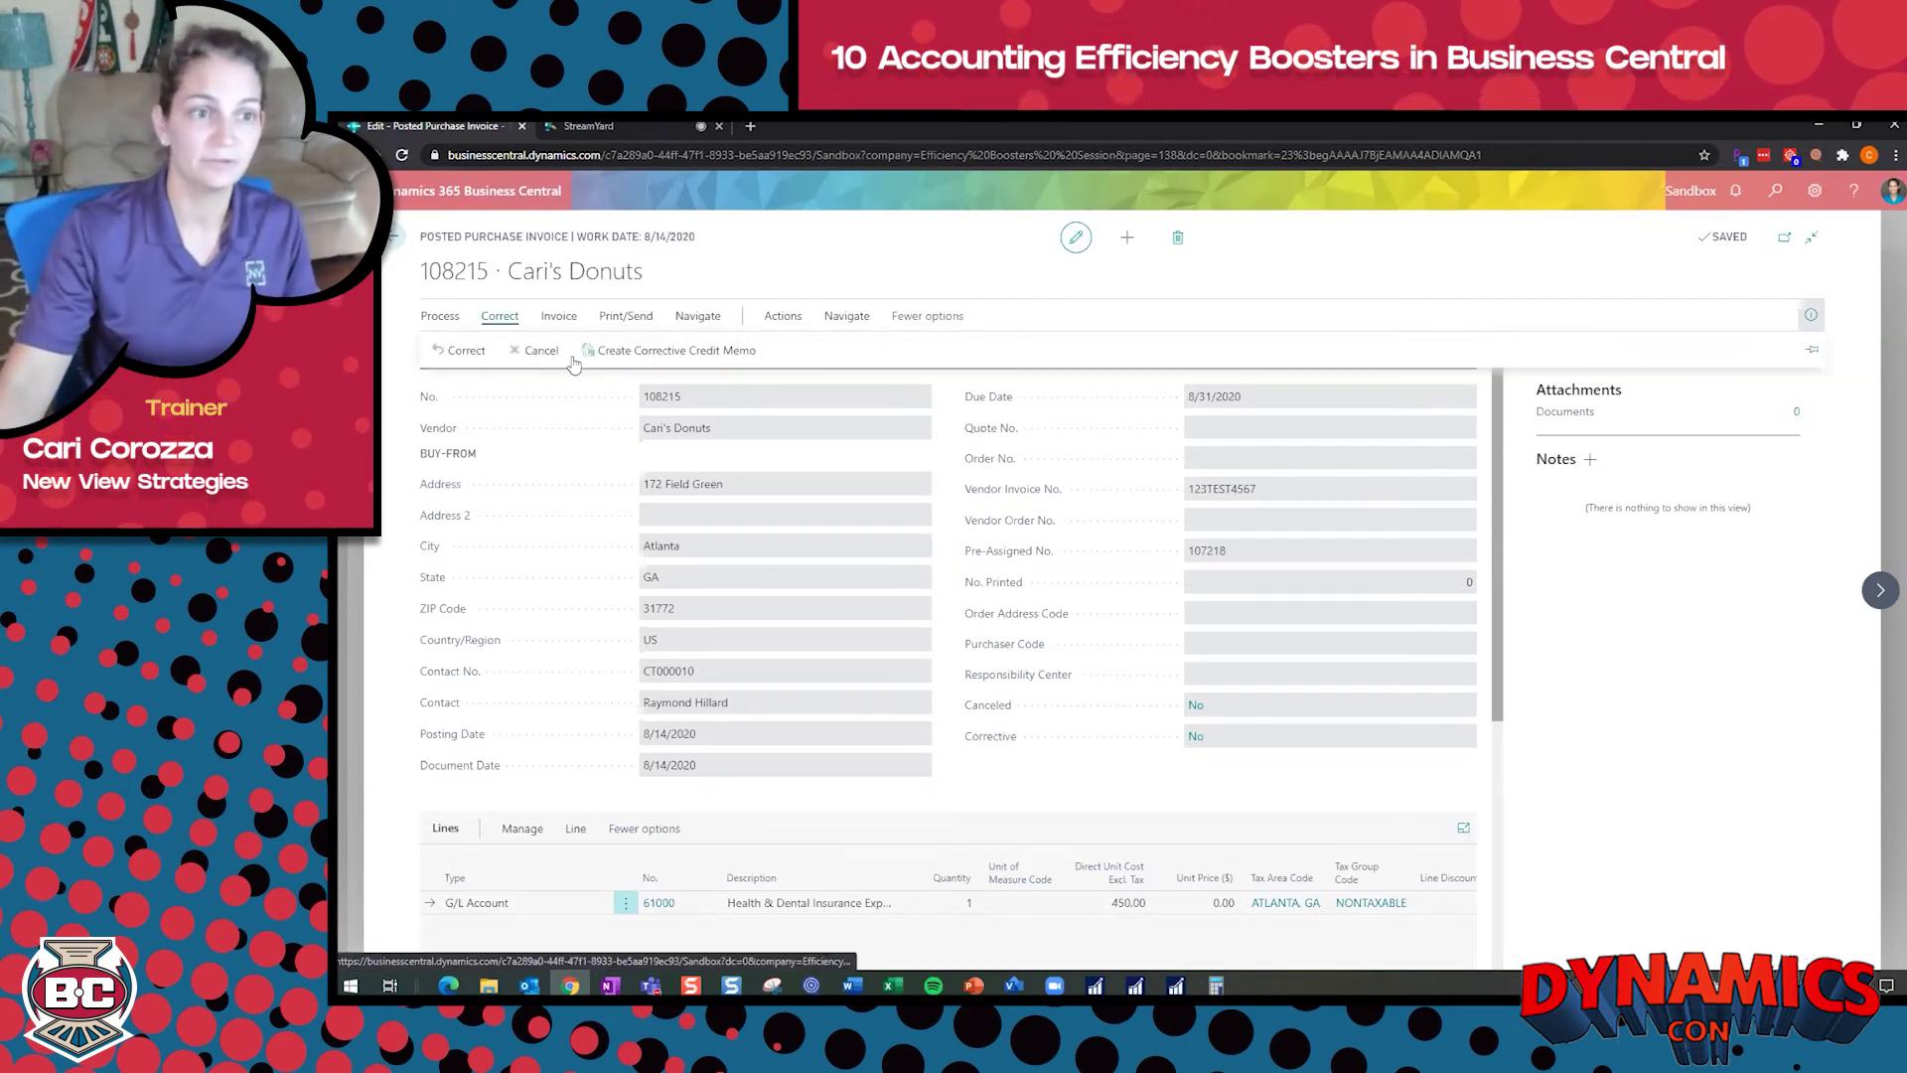
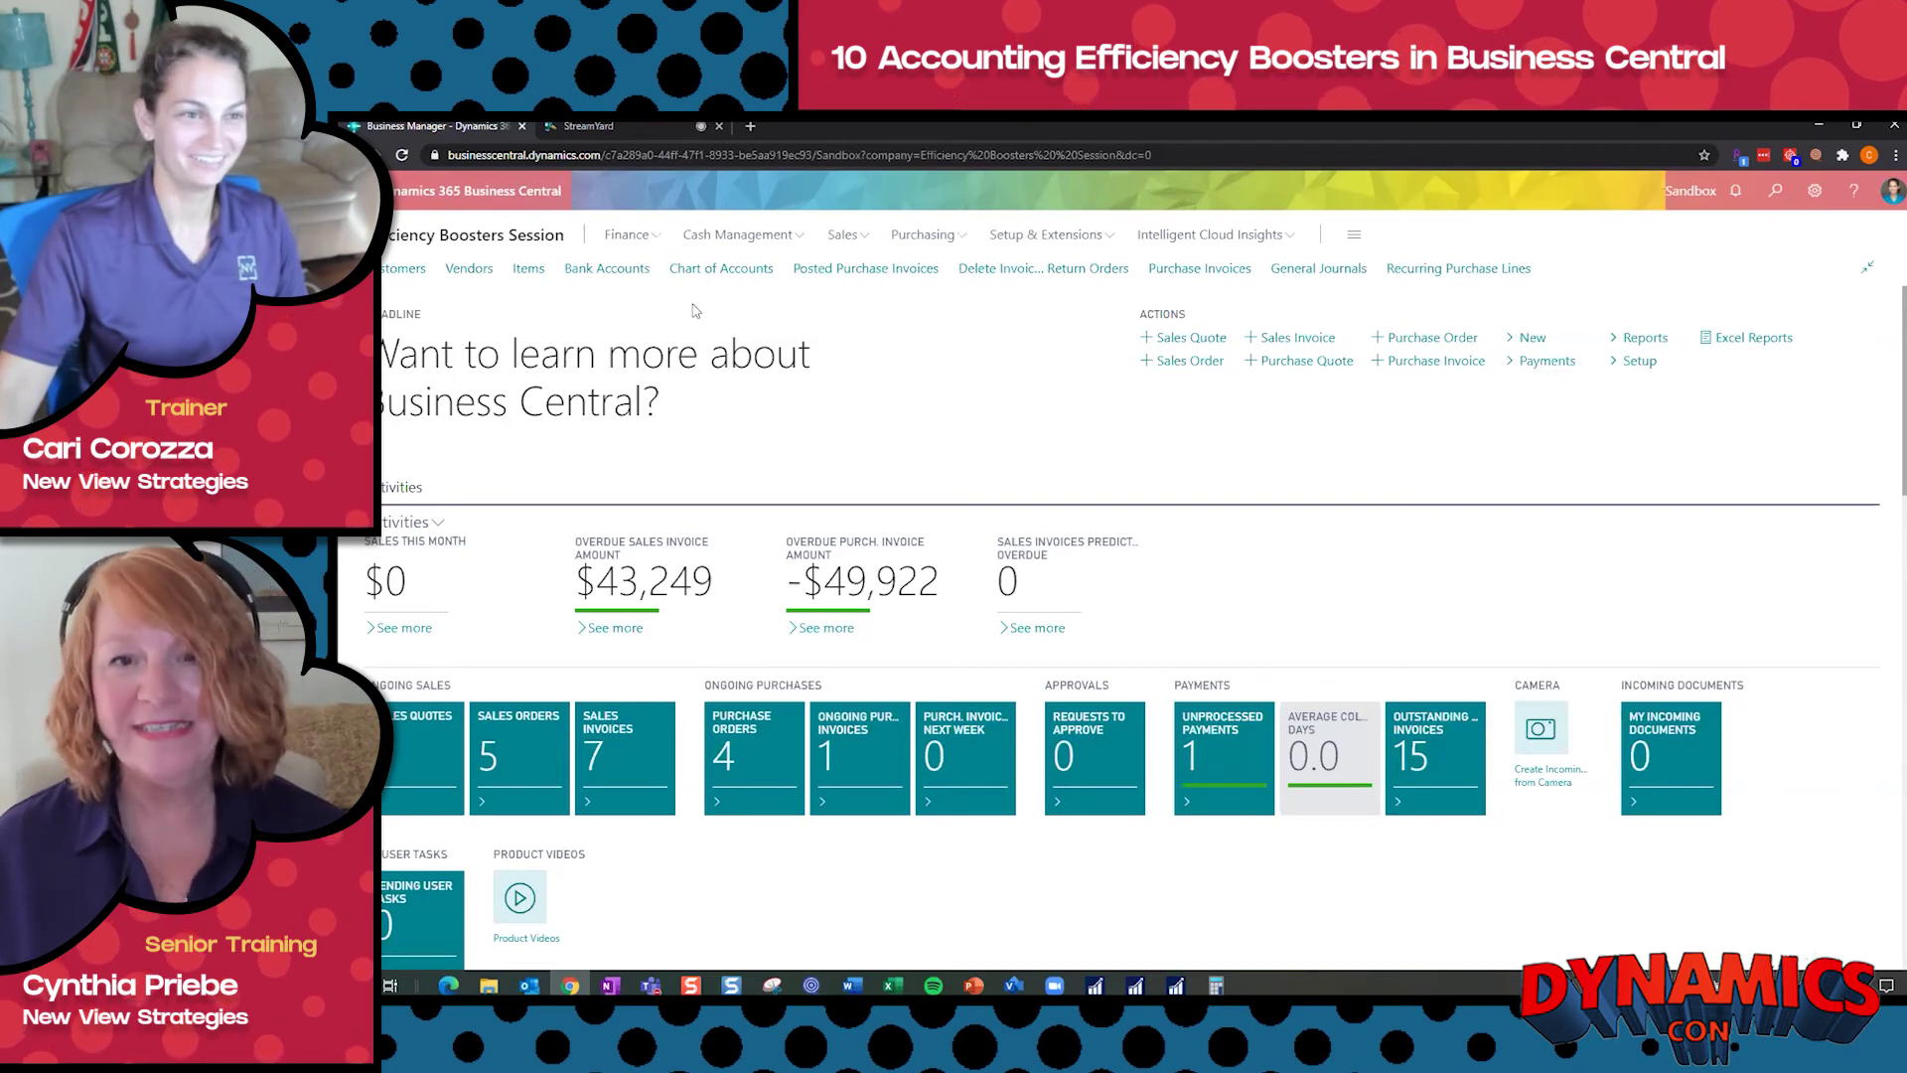
- Open the vendor list for editing in Excel and enable editing in the downloaded Vendor_Card workbook
{"action": "left_click", "coordinate": [470, 271]}
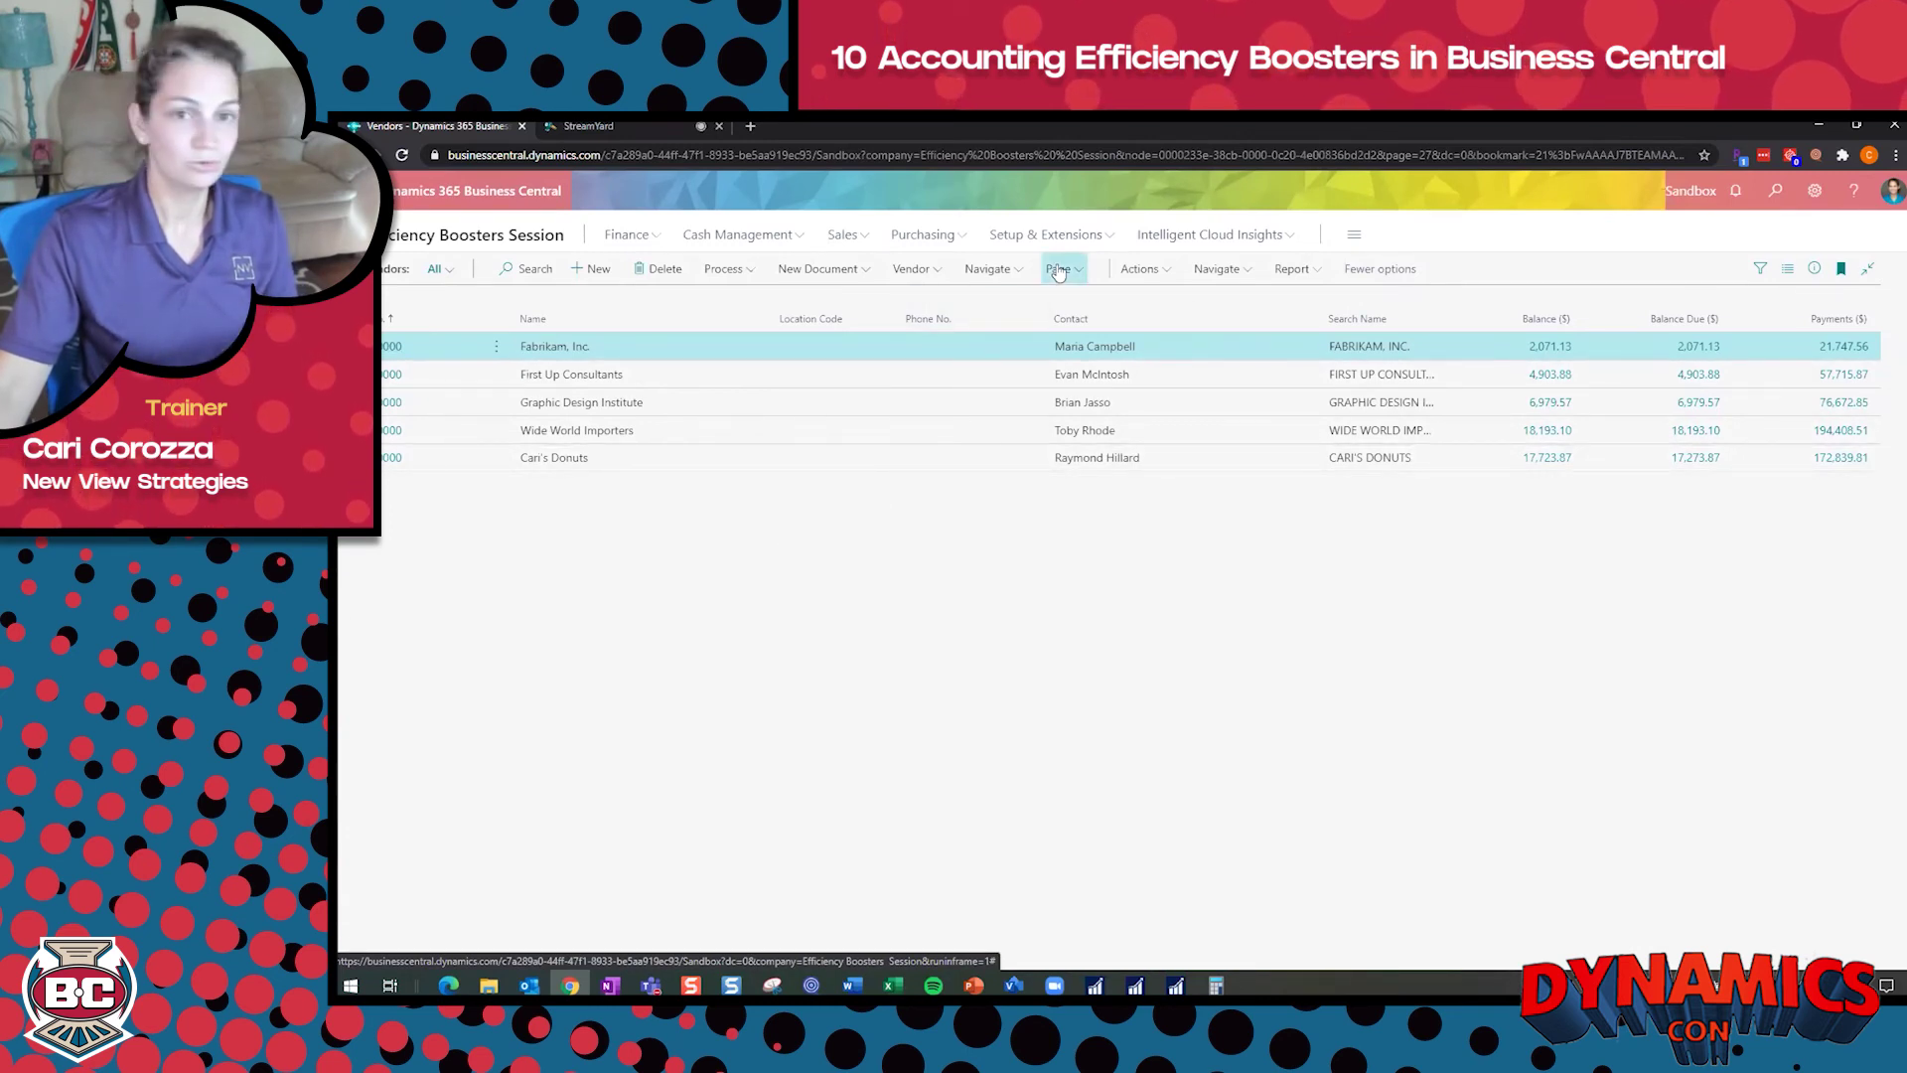
{"action": "left_click", "coordinate": [1059, 270]}
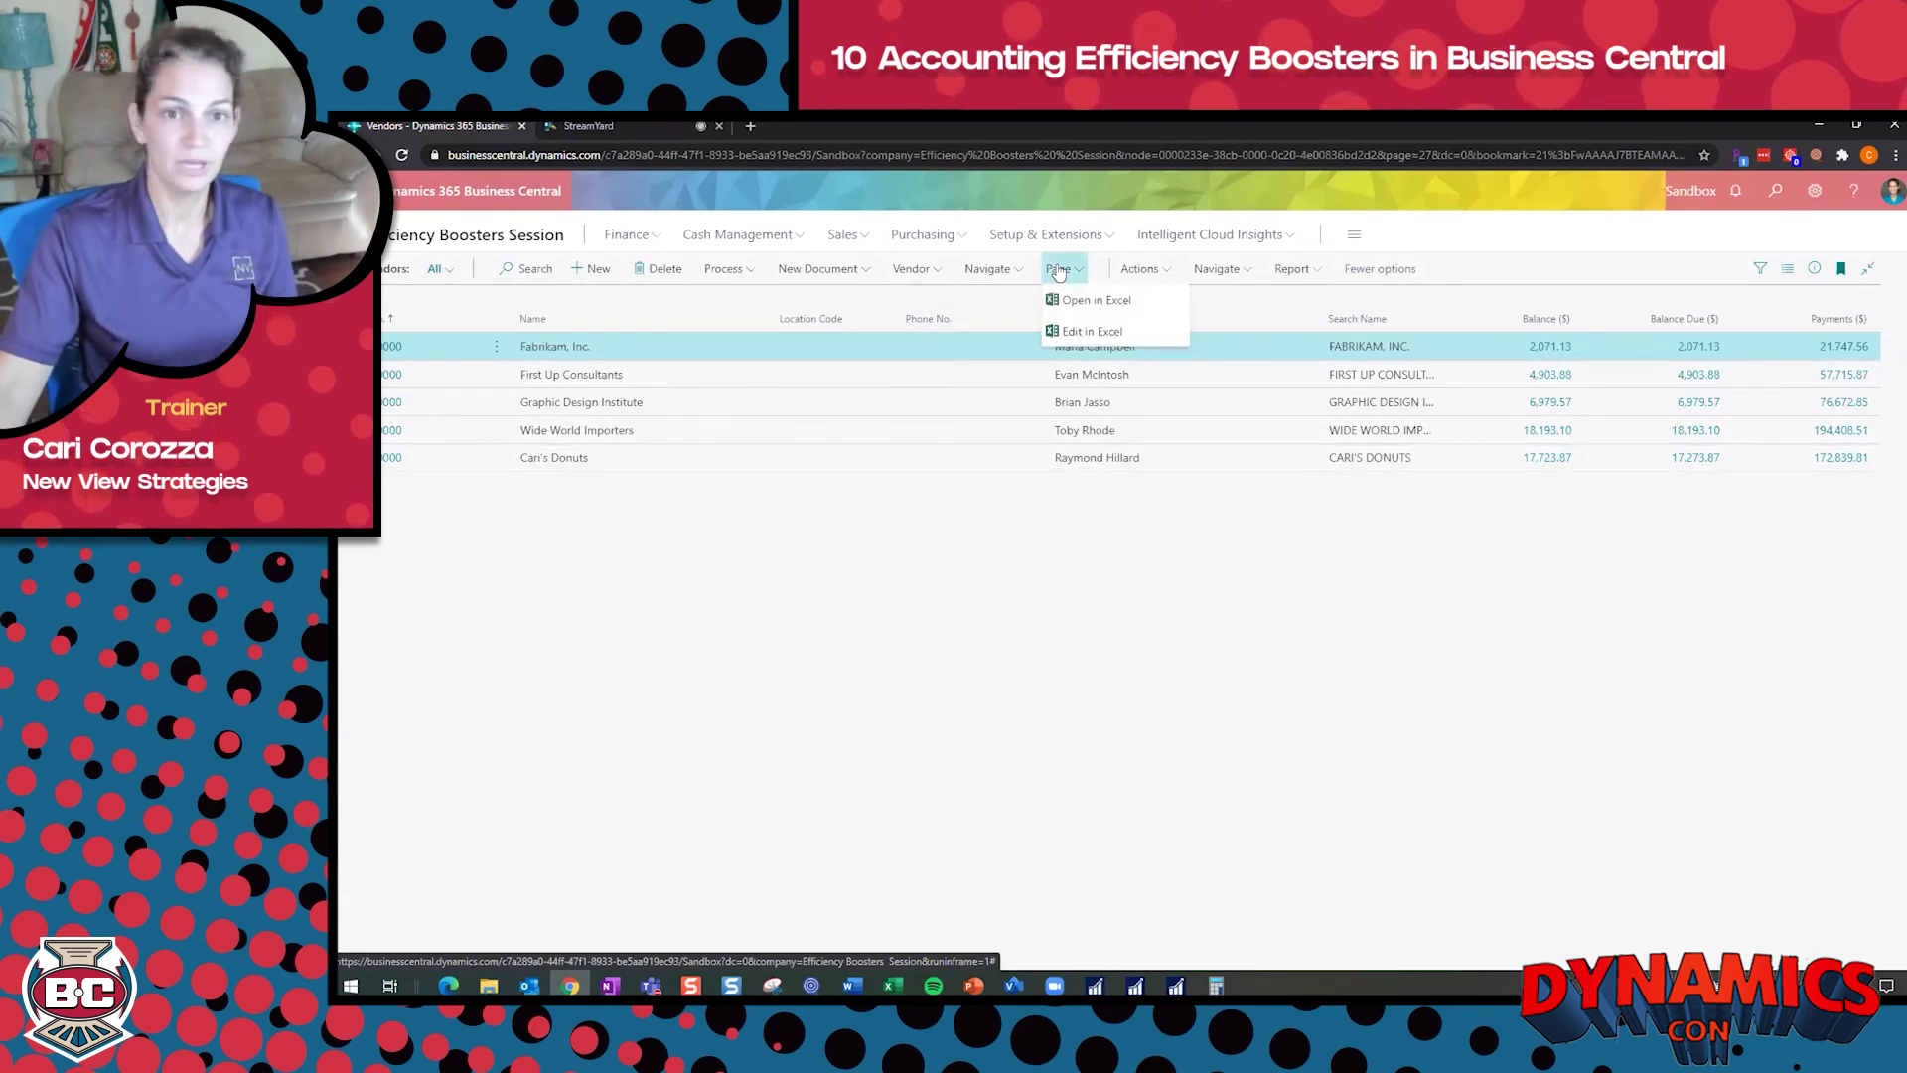
{"action": "left_click", "coordinate": [1102, 332]}
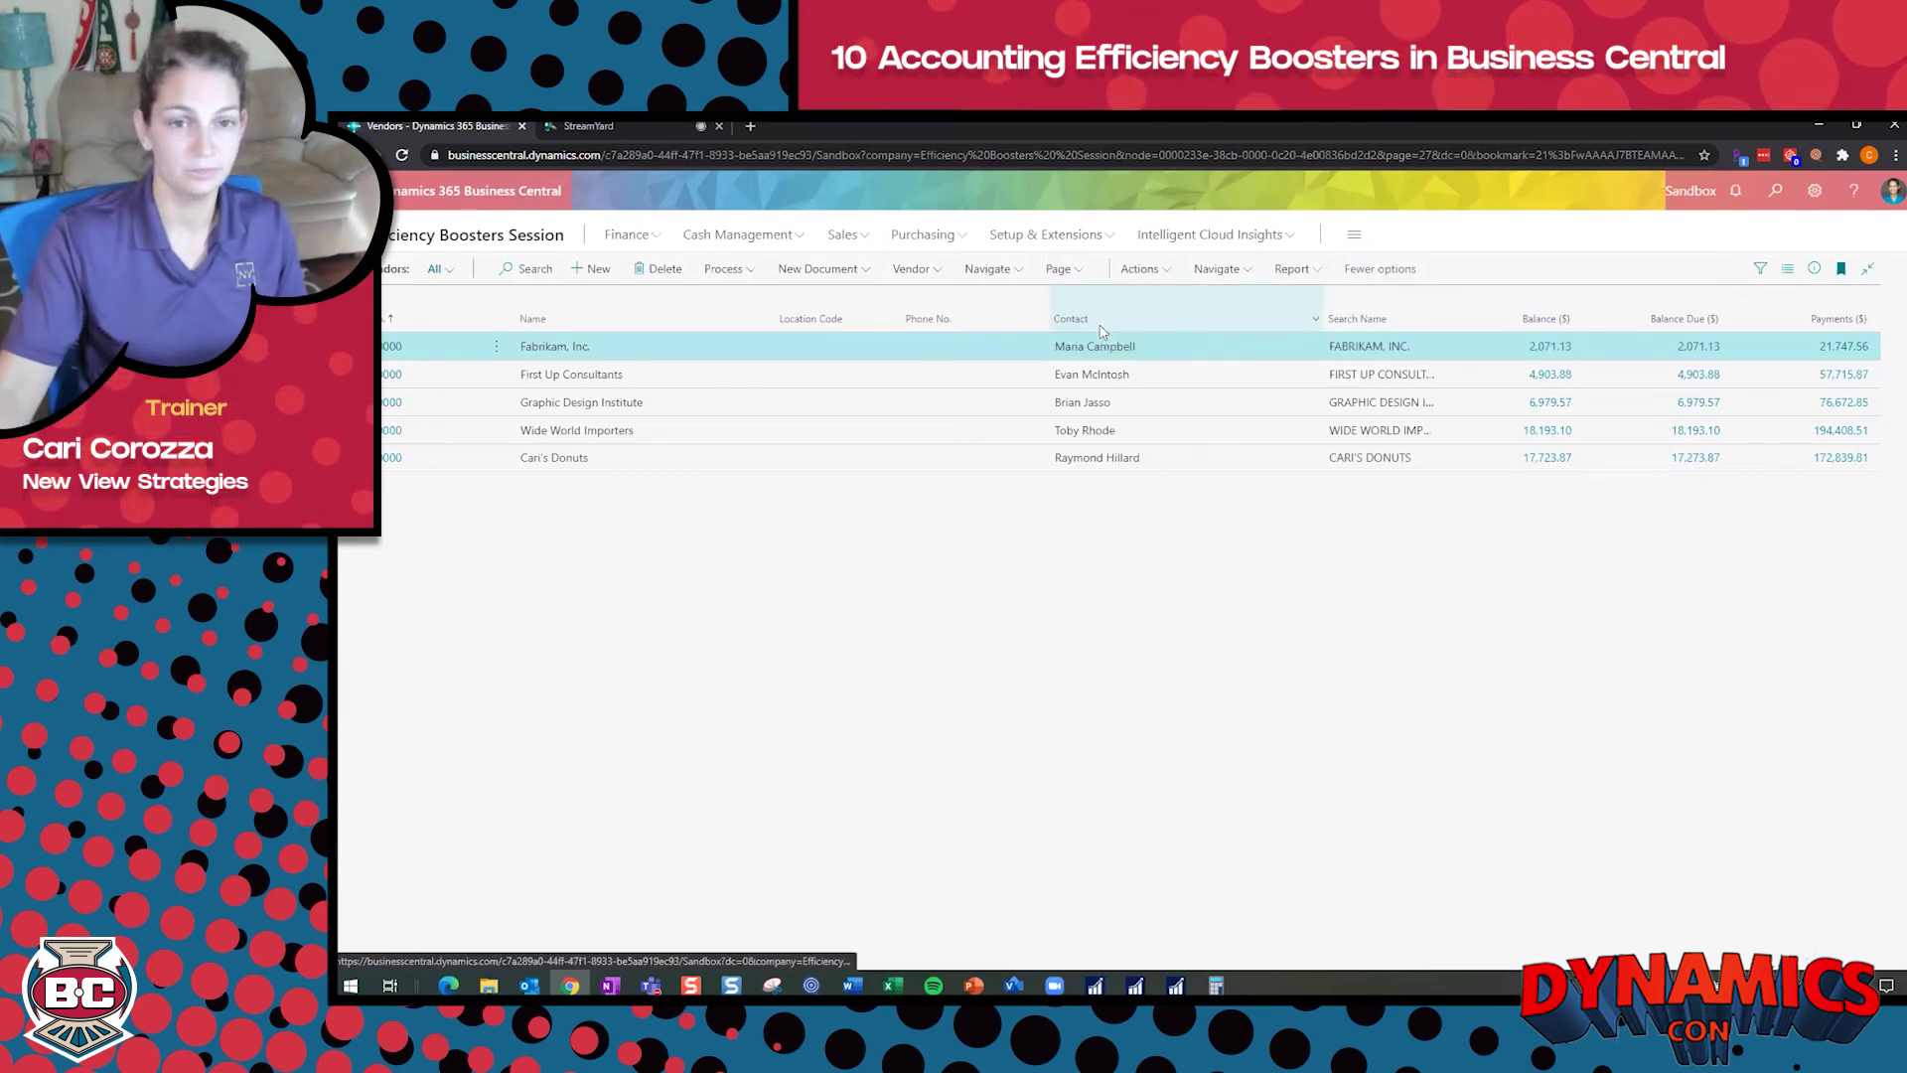
{"action": "left_click", "coordinate": [417, 949]}
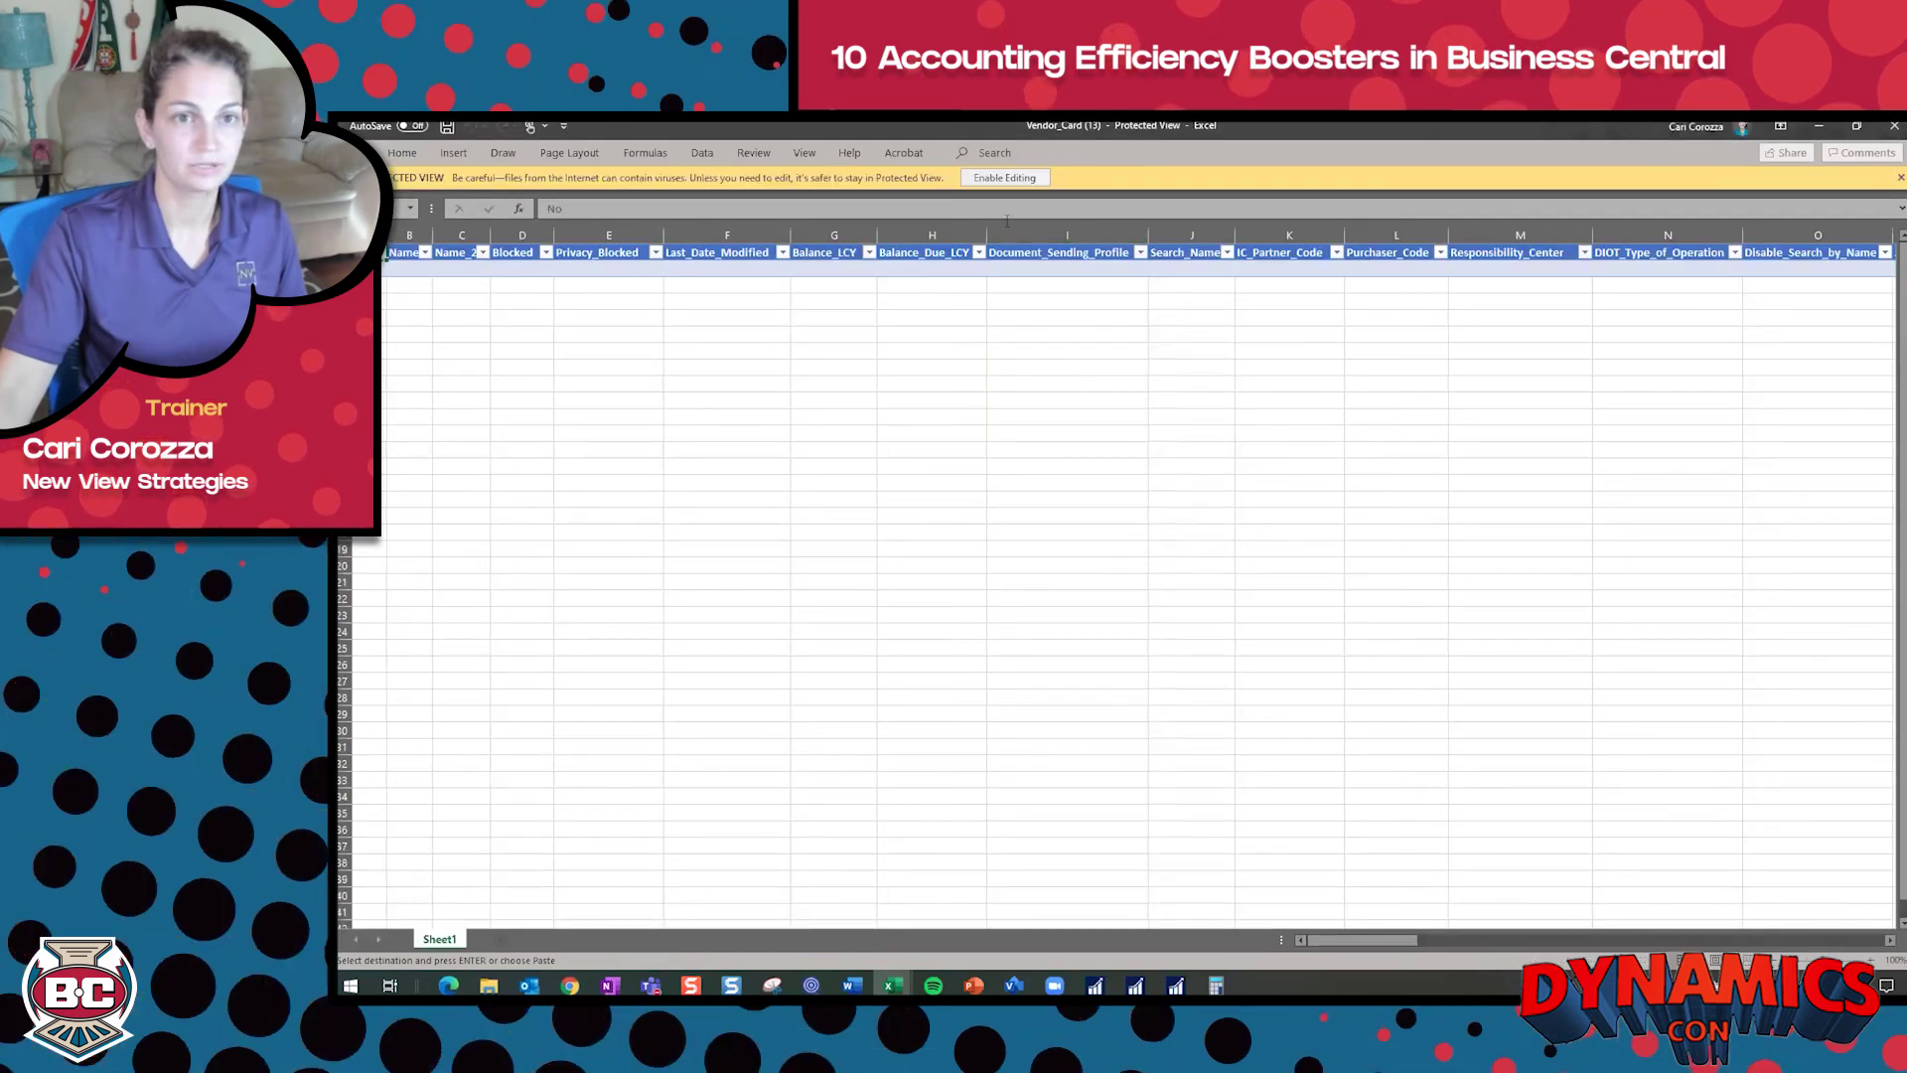
{"action": "left_click", "coordinate": [1005, 177]}
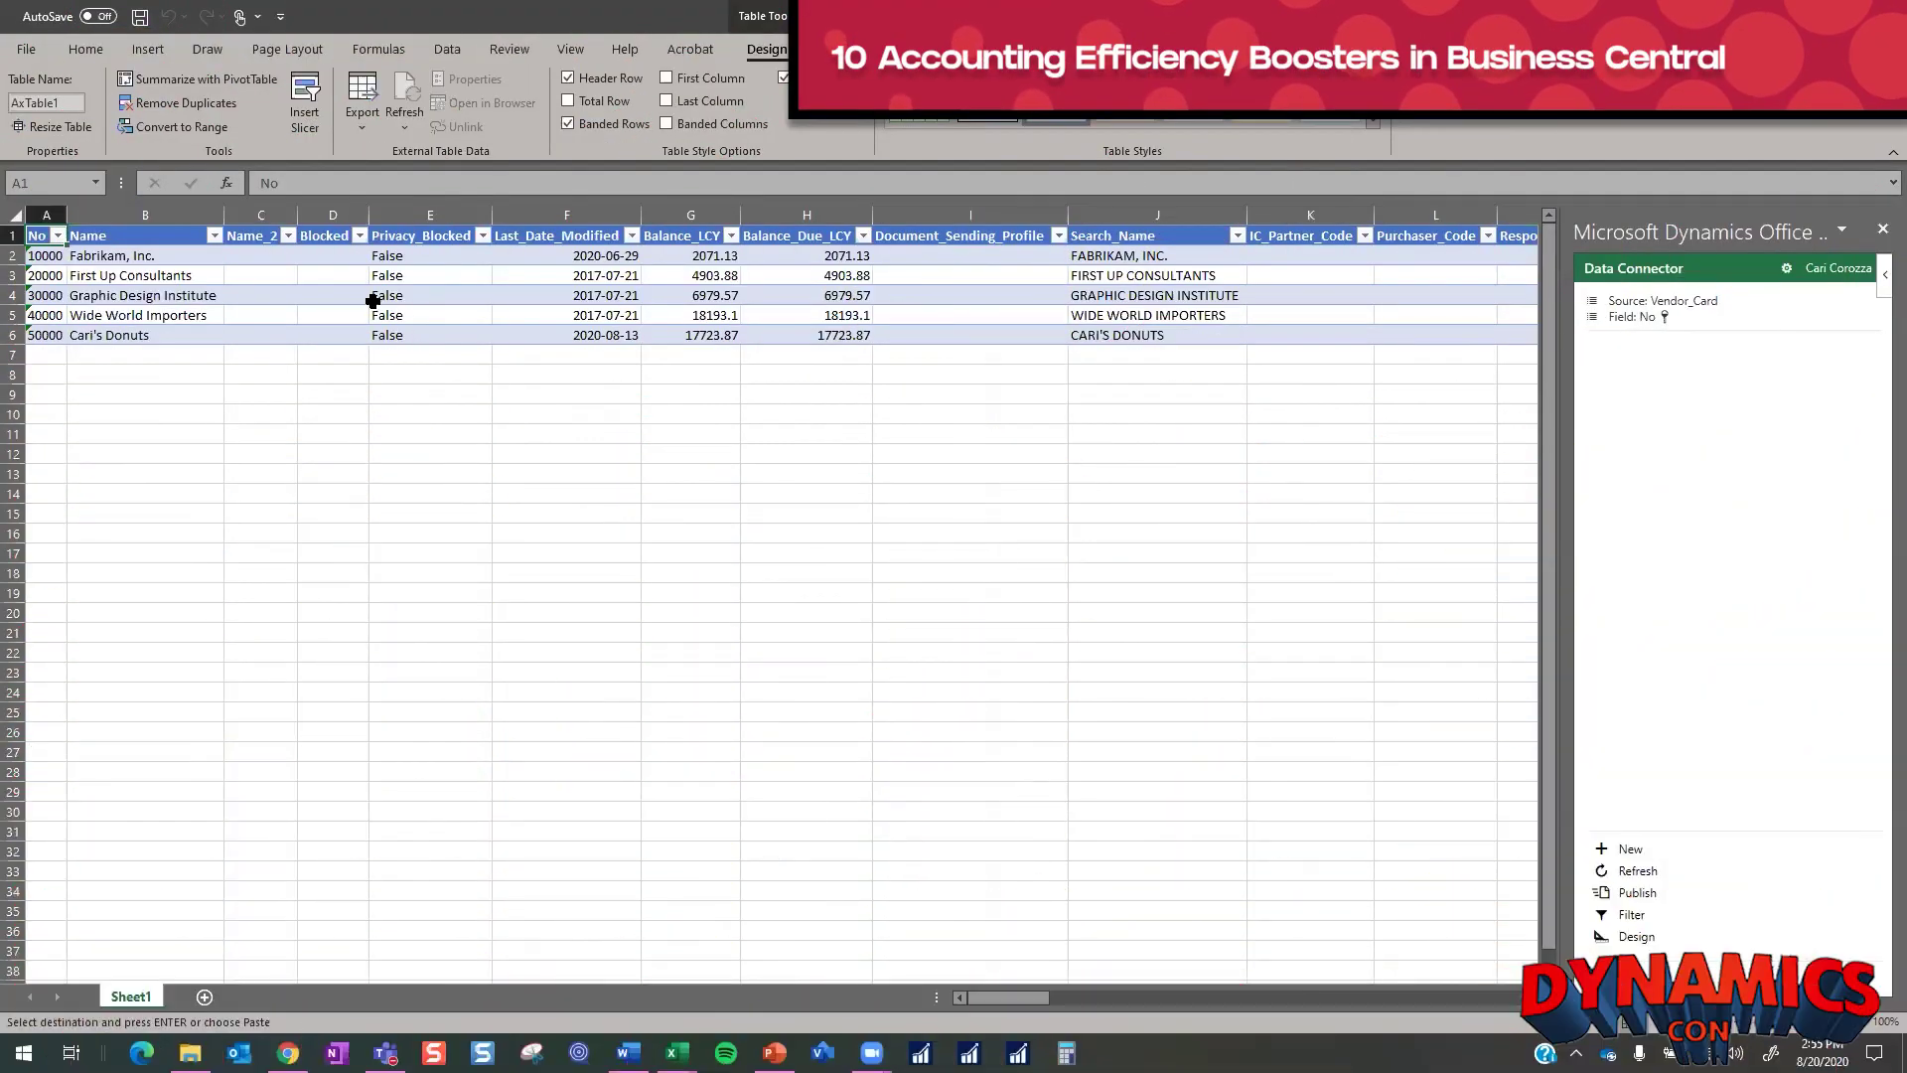
- Enter phone numbers for Fabrikam, Inc. and First Up Consultants in the Phone_No column of the vendor table
{"action": "left_click", "coordinate": [345, 259]}
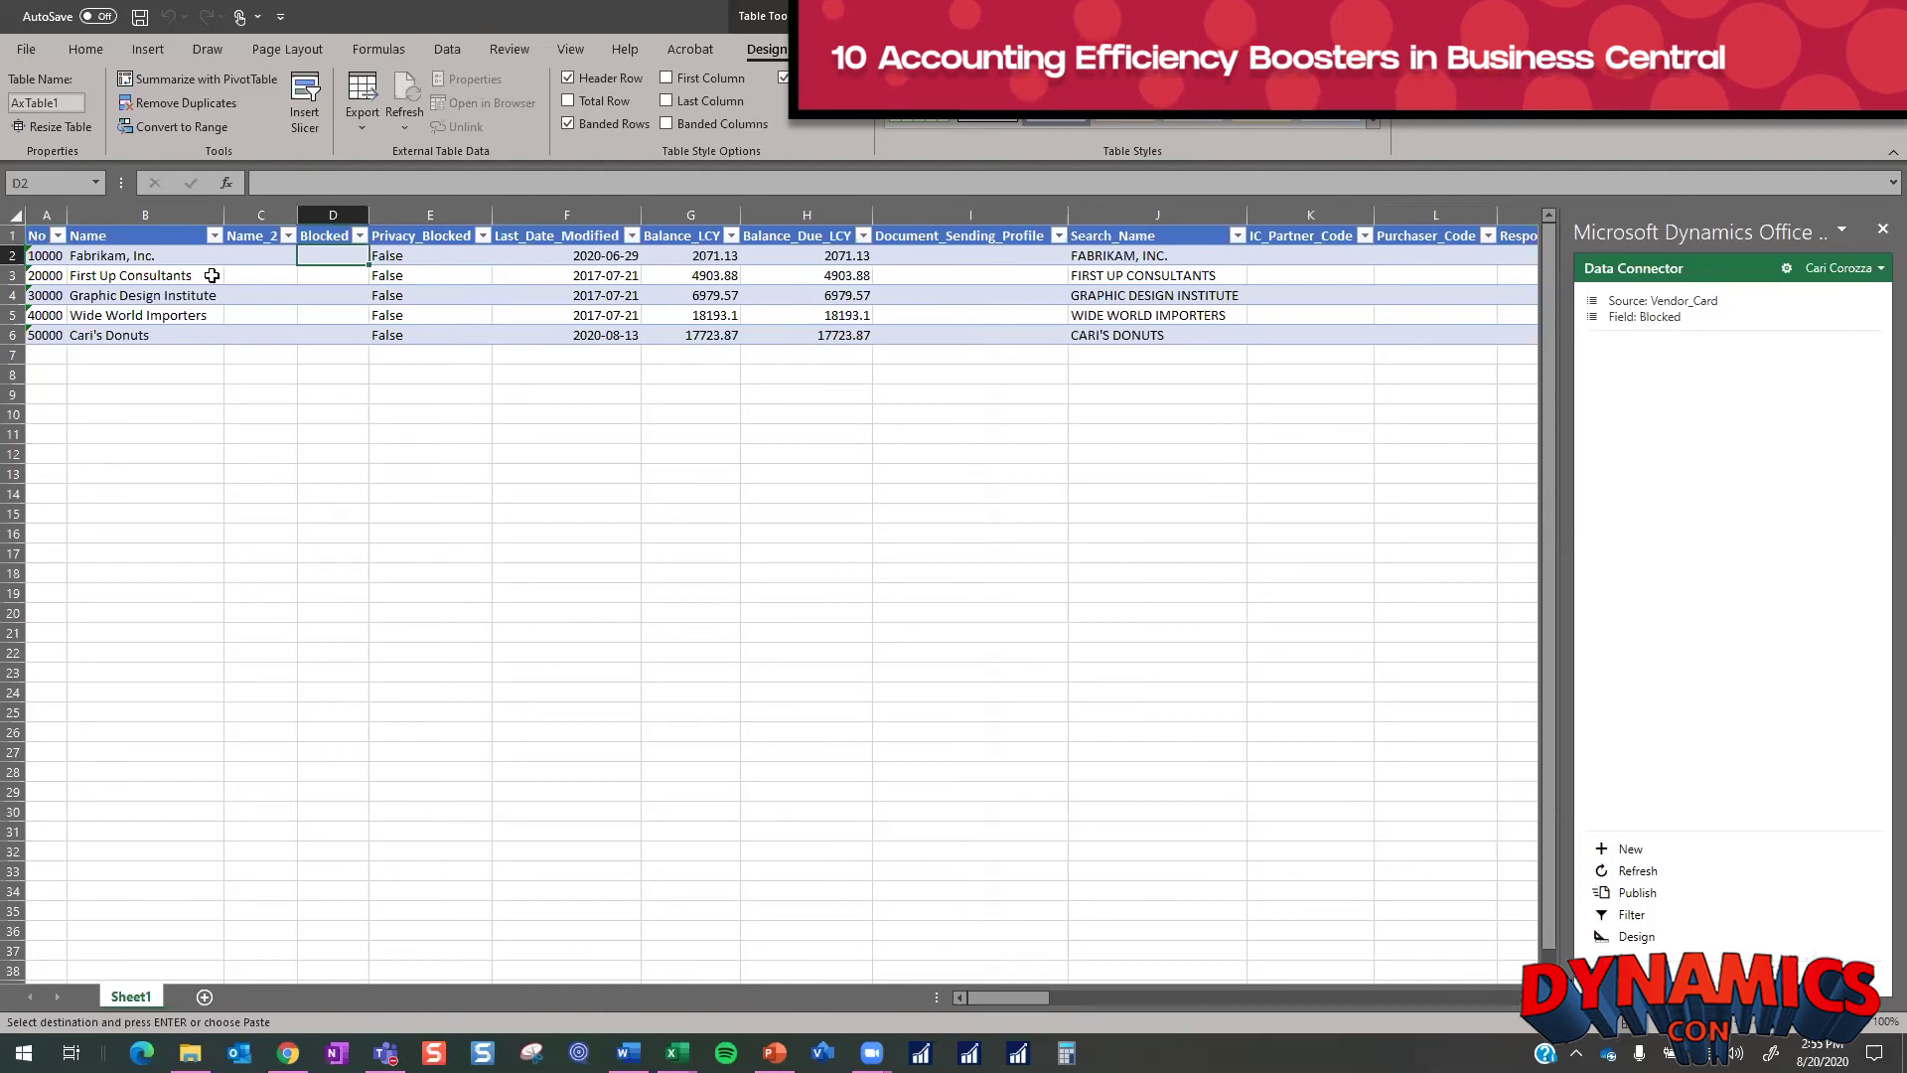
{"action": "left_click_drag", "start_coordinate": [989, 999], "coordinate": [1143, 998]}
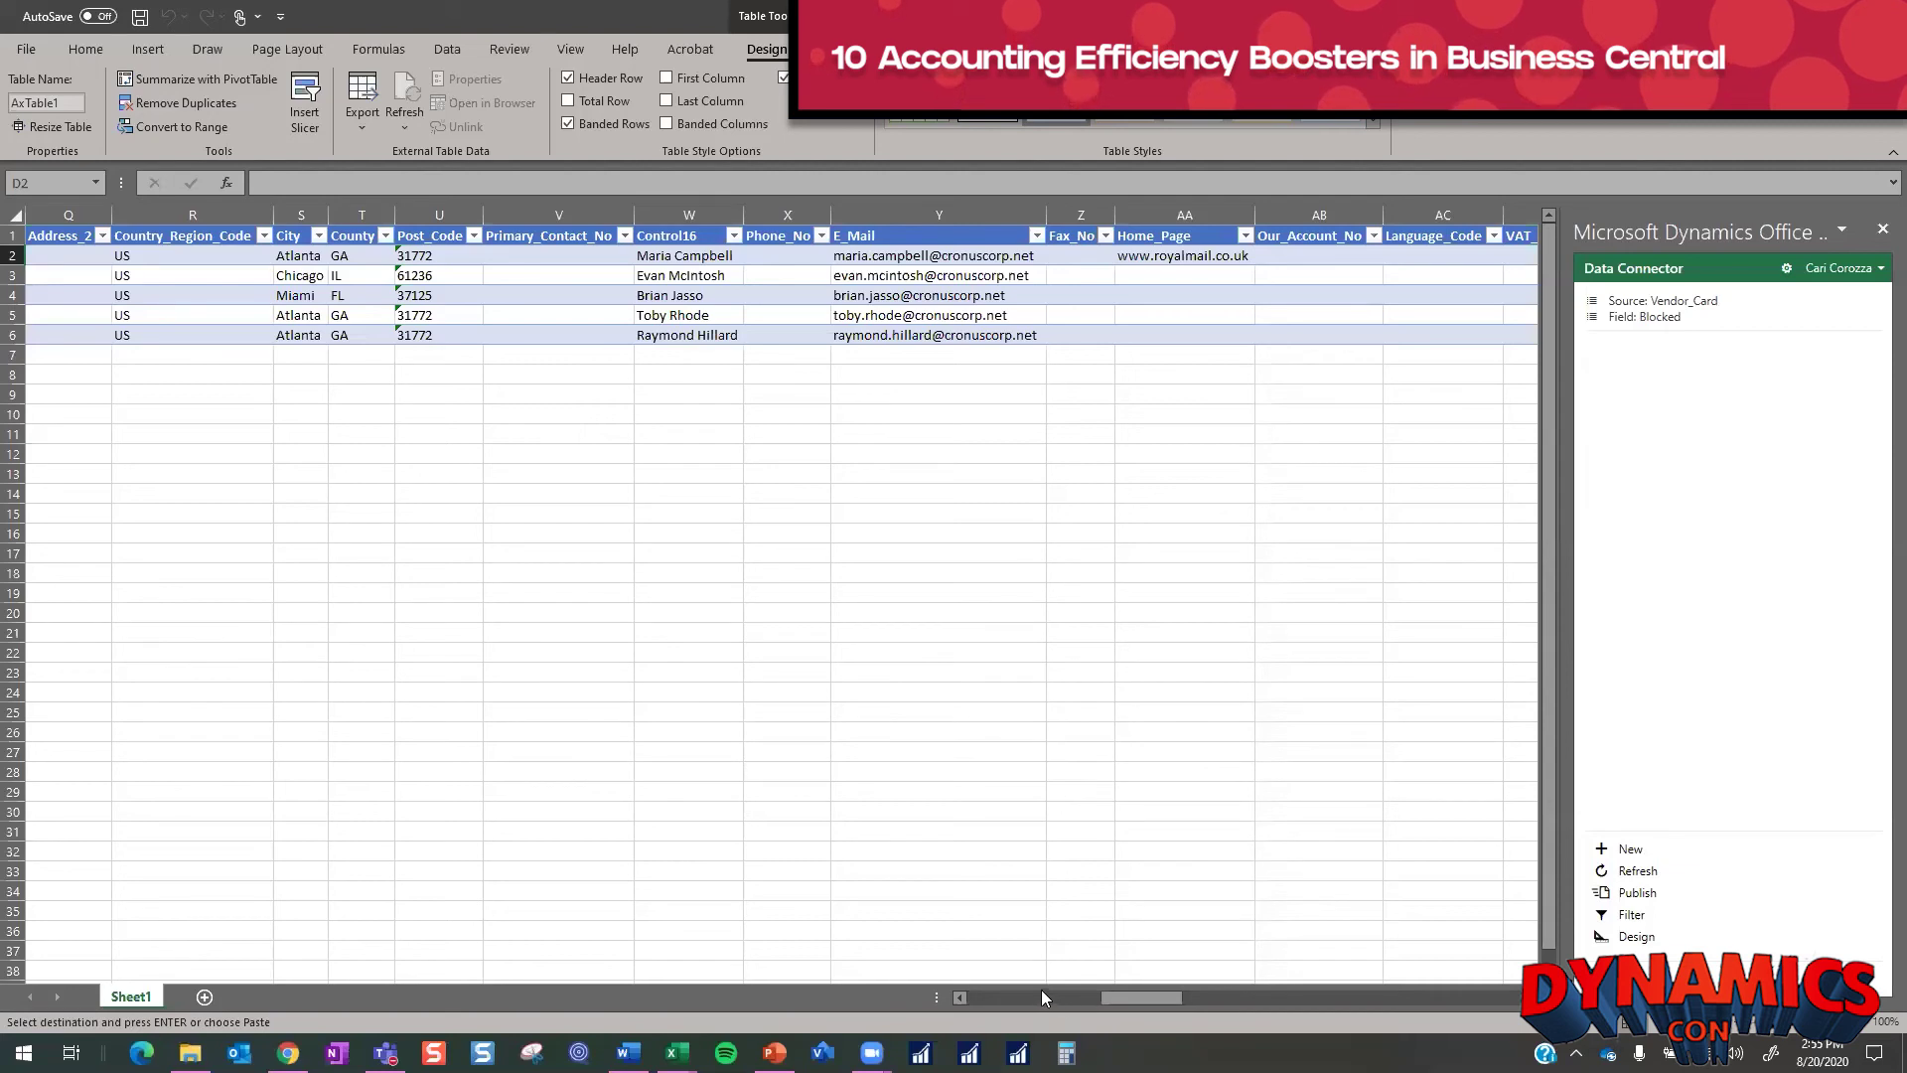
{"action": "left_click_drag", "start_coordinate": [1111, 997], "coordinate": [1156, 995]}
{"action": "left_click", "coordinate": [407, 258]}
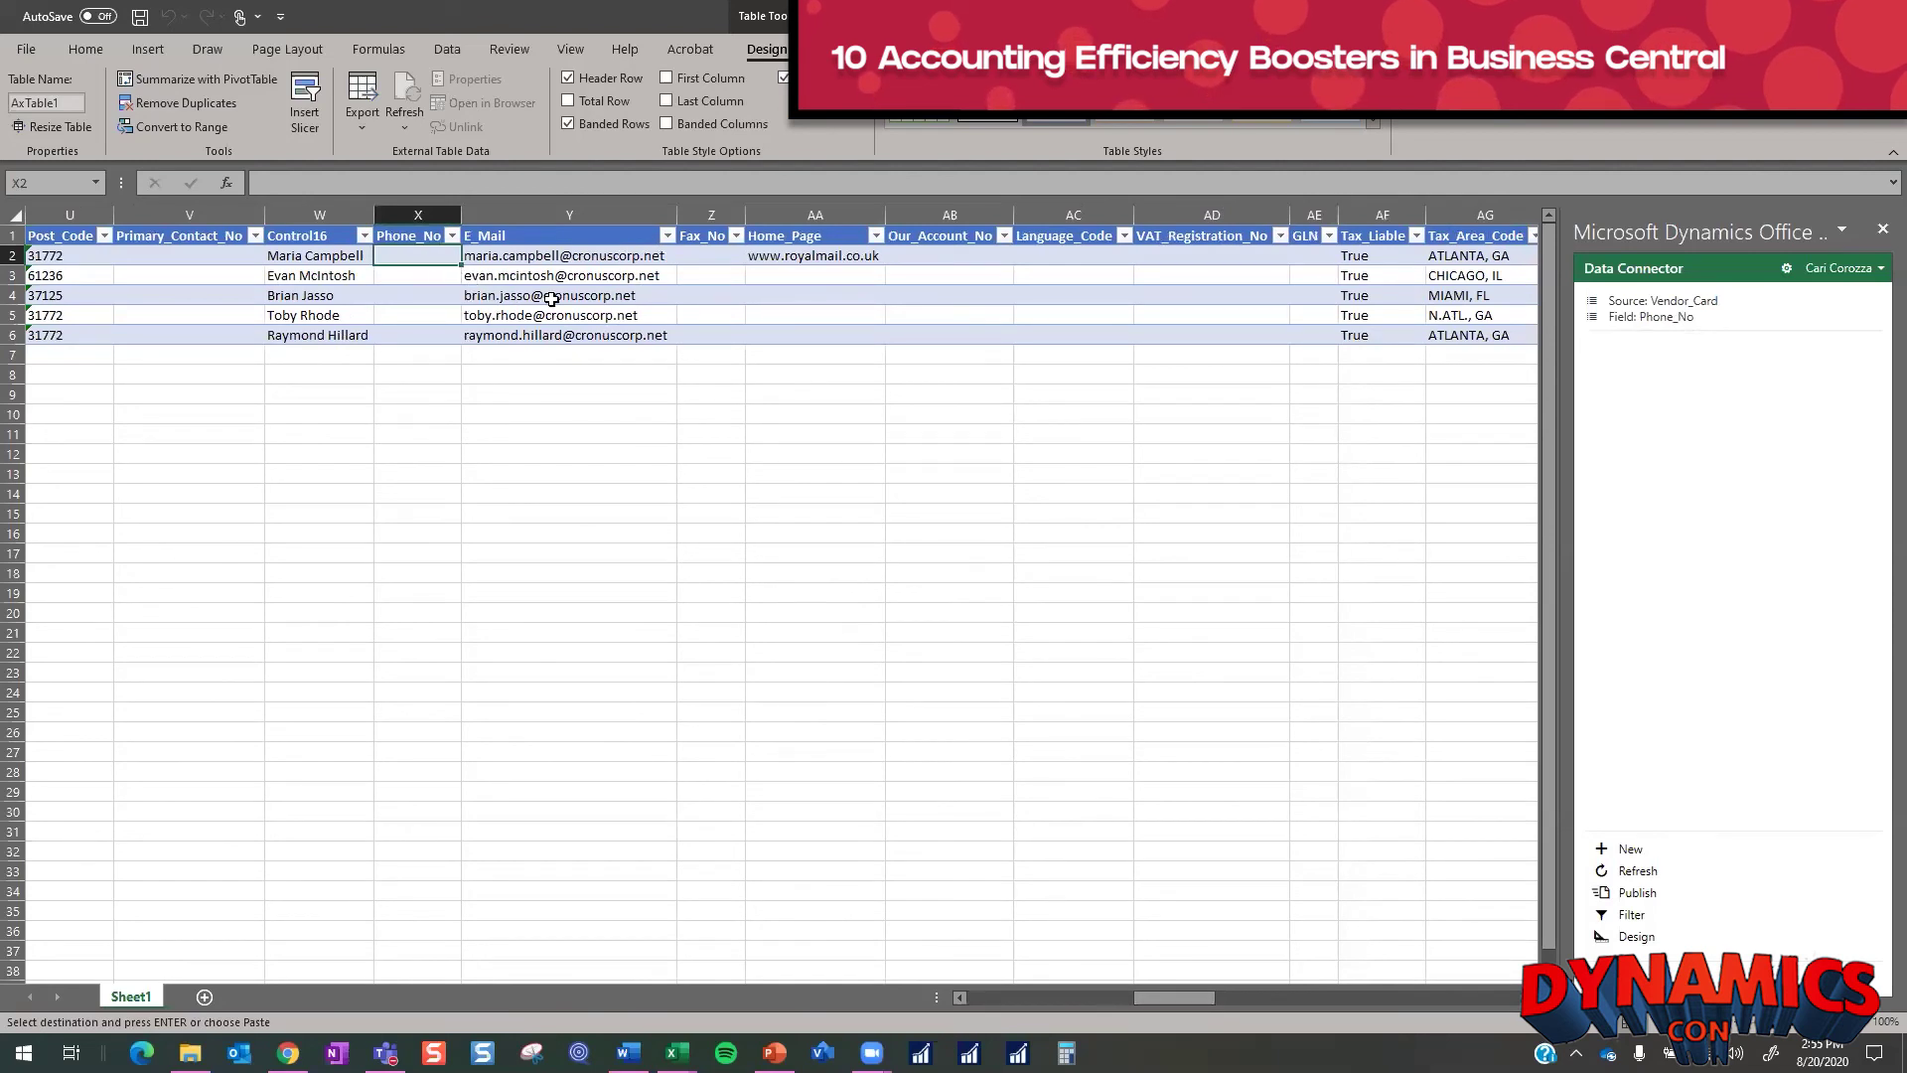
{"action": "type", "text": "458778956"}
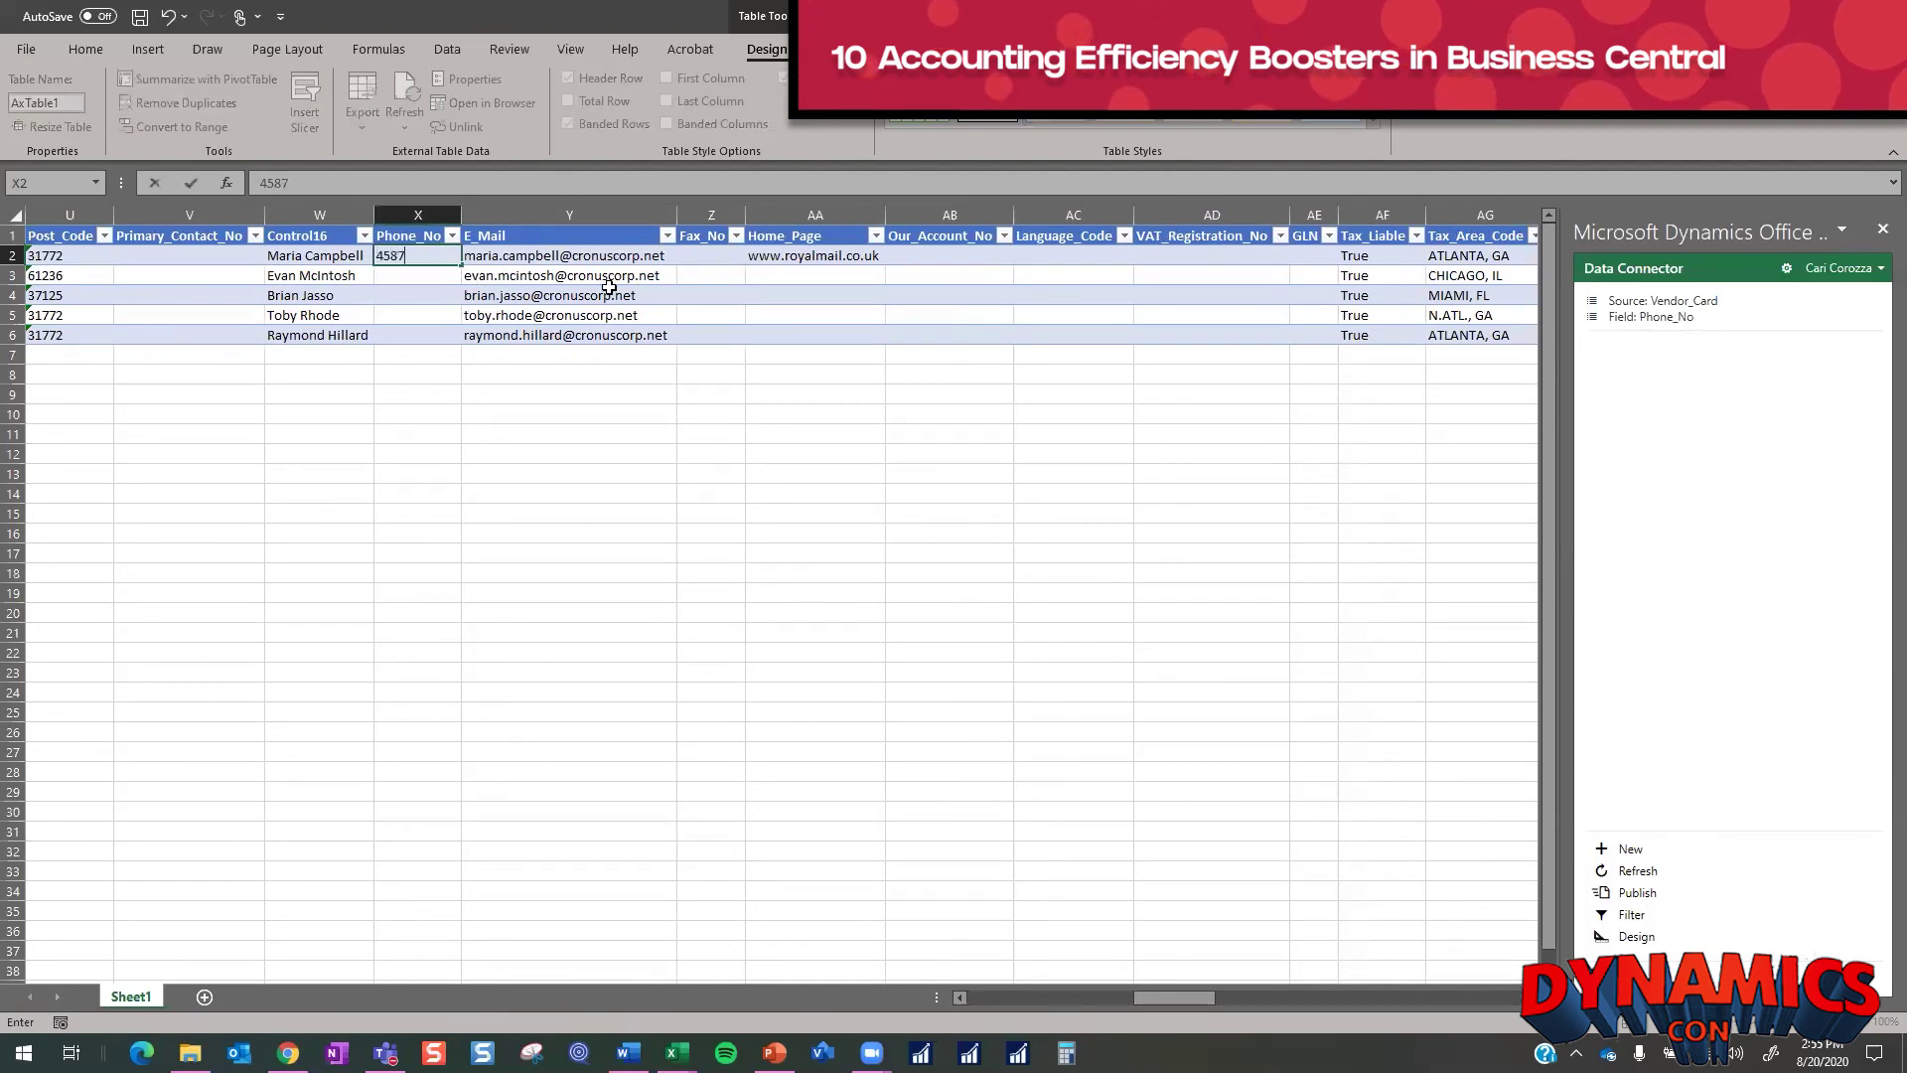
{"action": "key", "text": "Return"}
{"action": "type", "text": "5689745"}
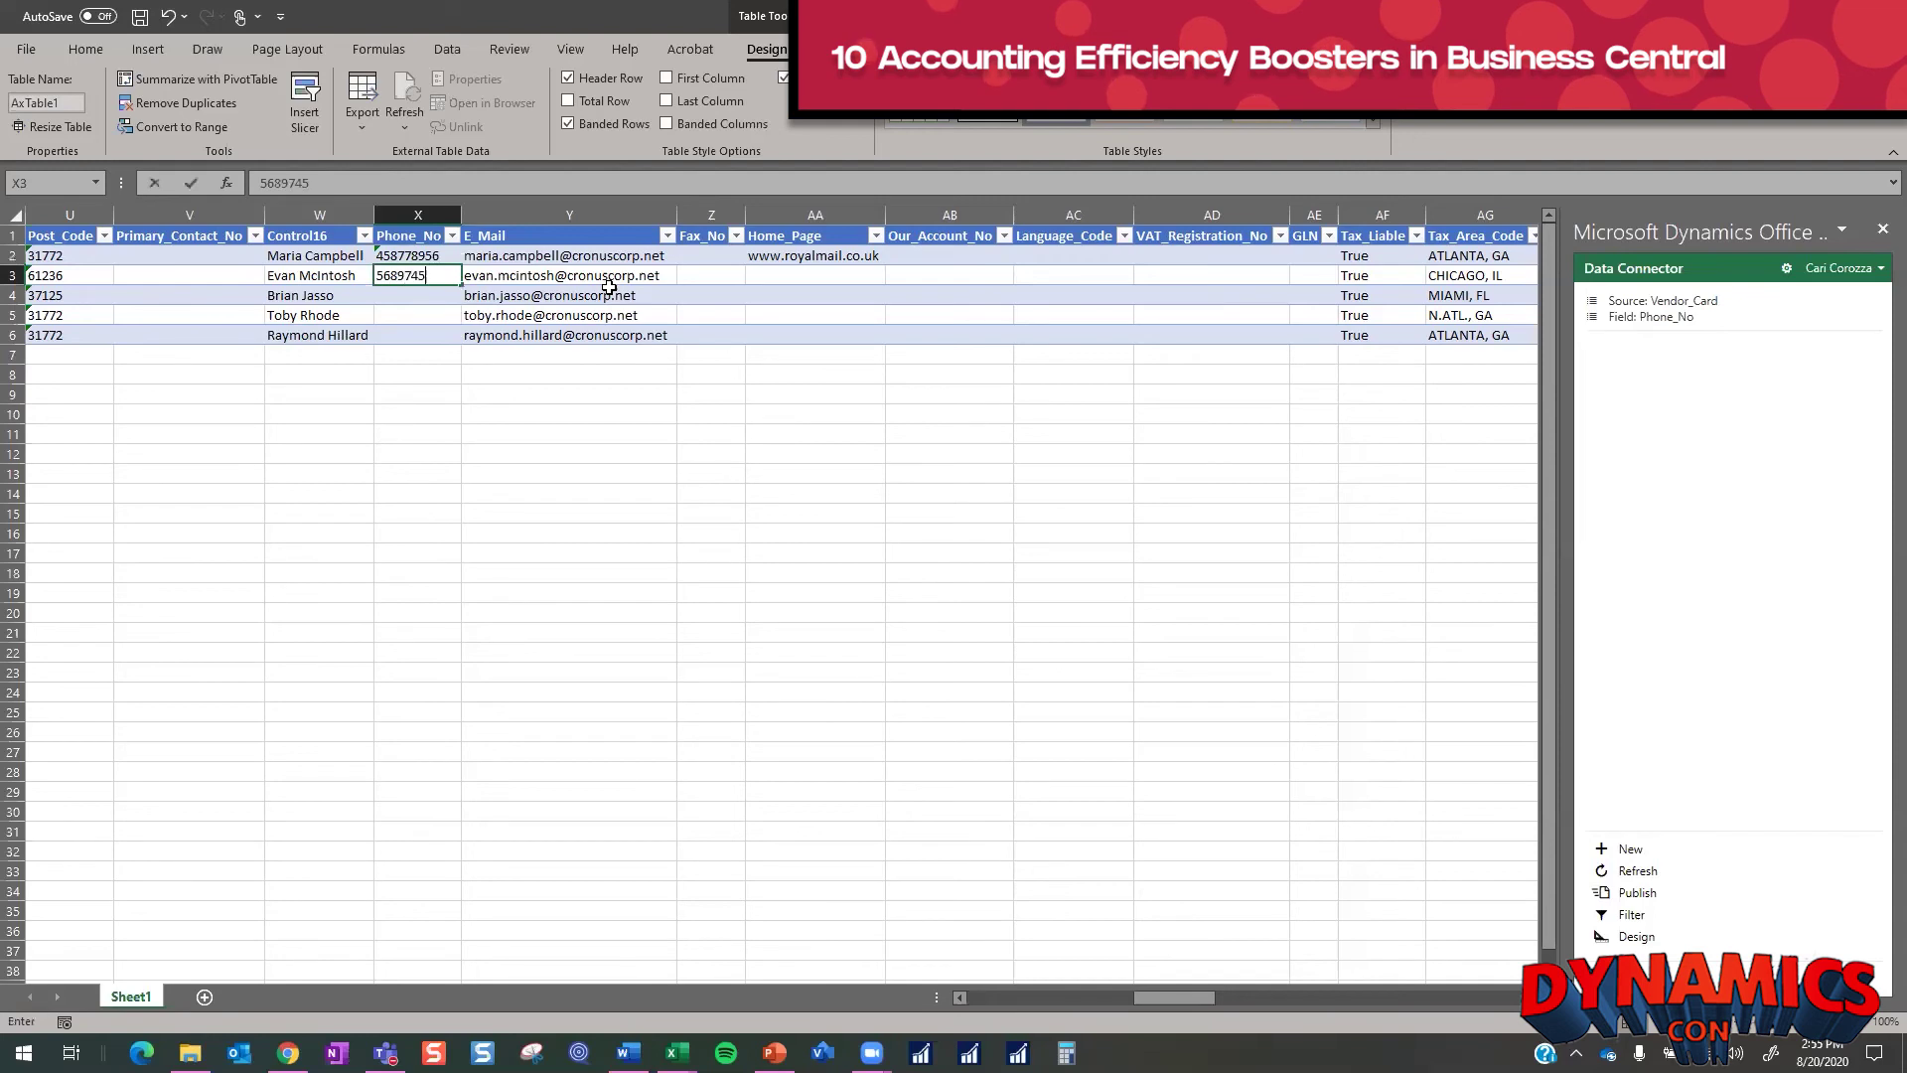
{"action": "type", "text": "68"}
{"action": "key", "text": "Return"}
- Fill in the Phone_No values for Graphic Design Institute, Wide World Importers and Cari's Donuts
{"action": "type", "text": "56897"}
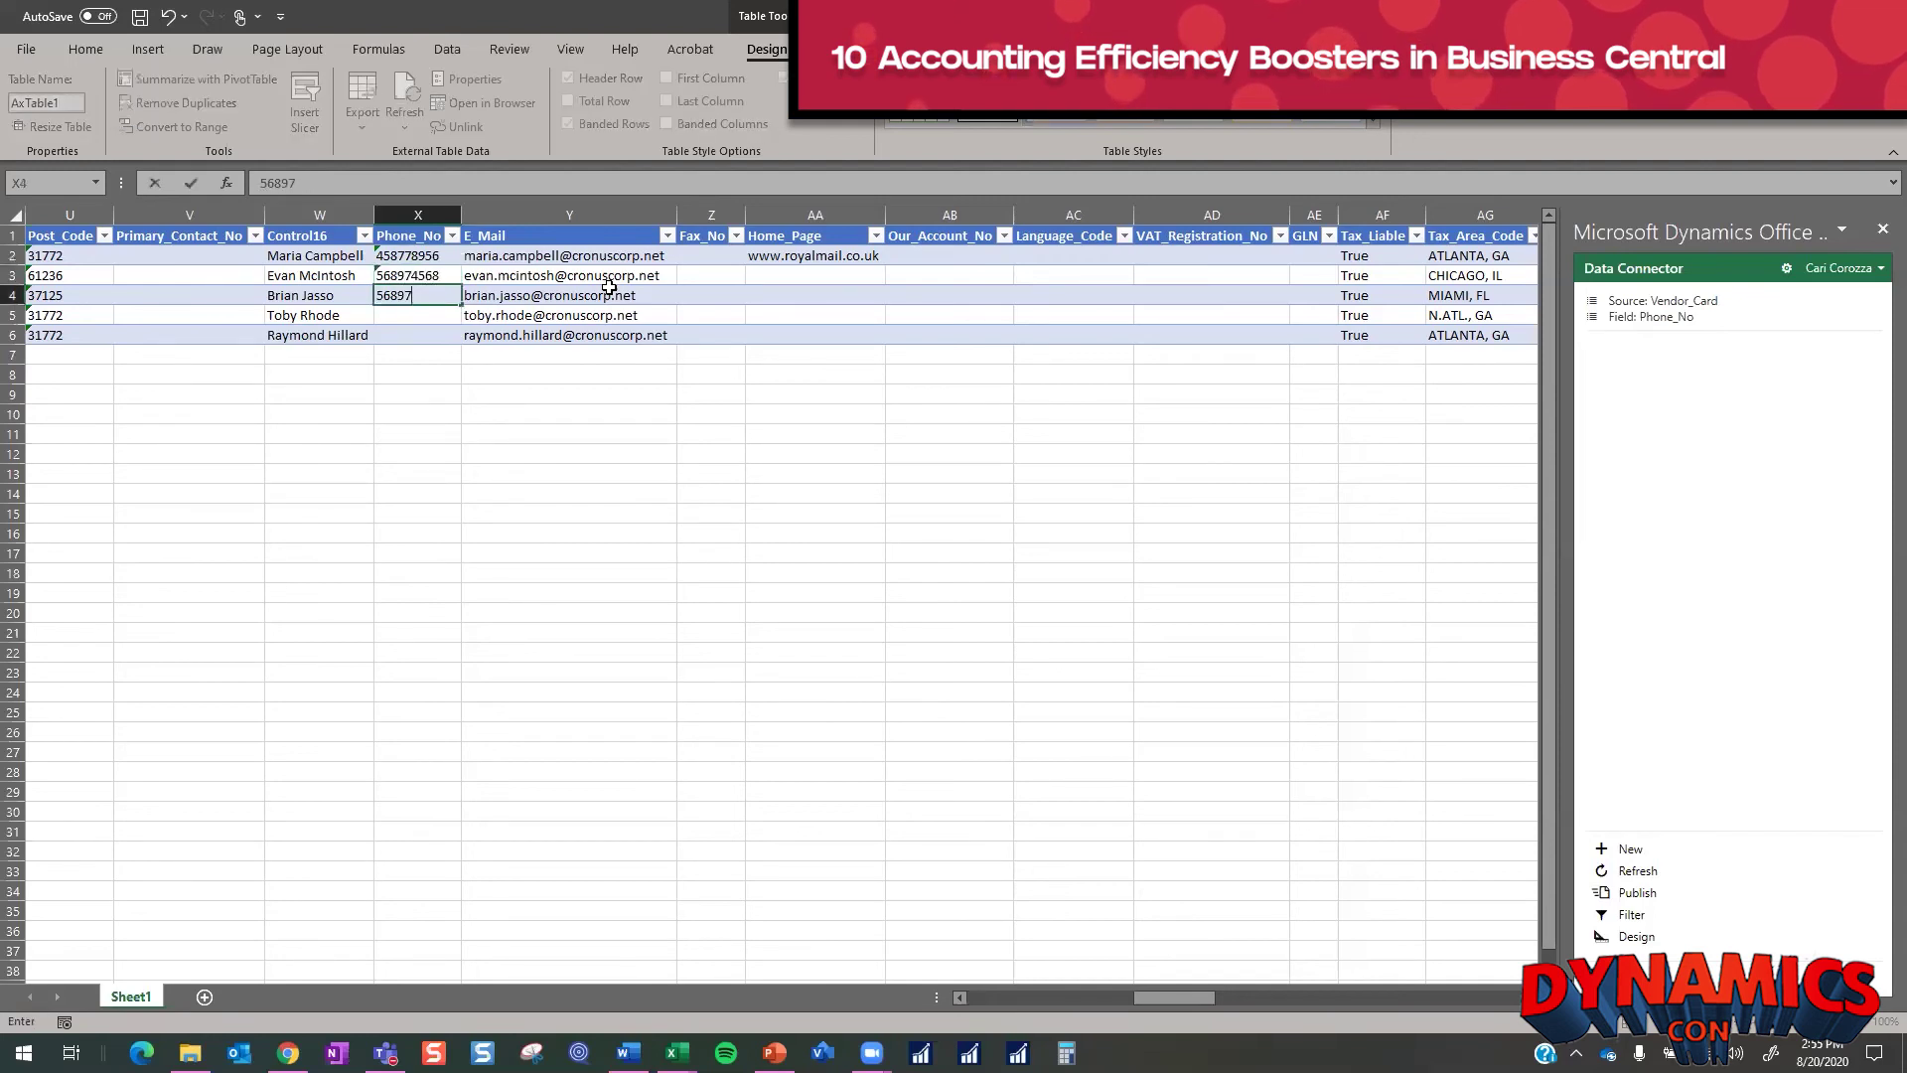
{"action": "type", "text": "8989"}
{"action": "key", "text": "Return"}
{"action": "type", "text": "56"}
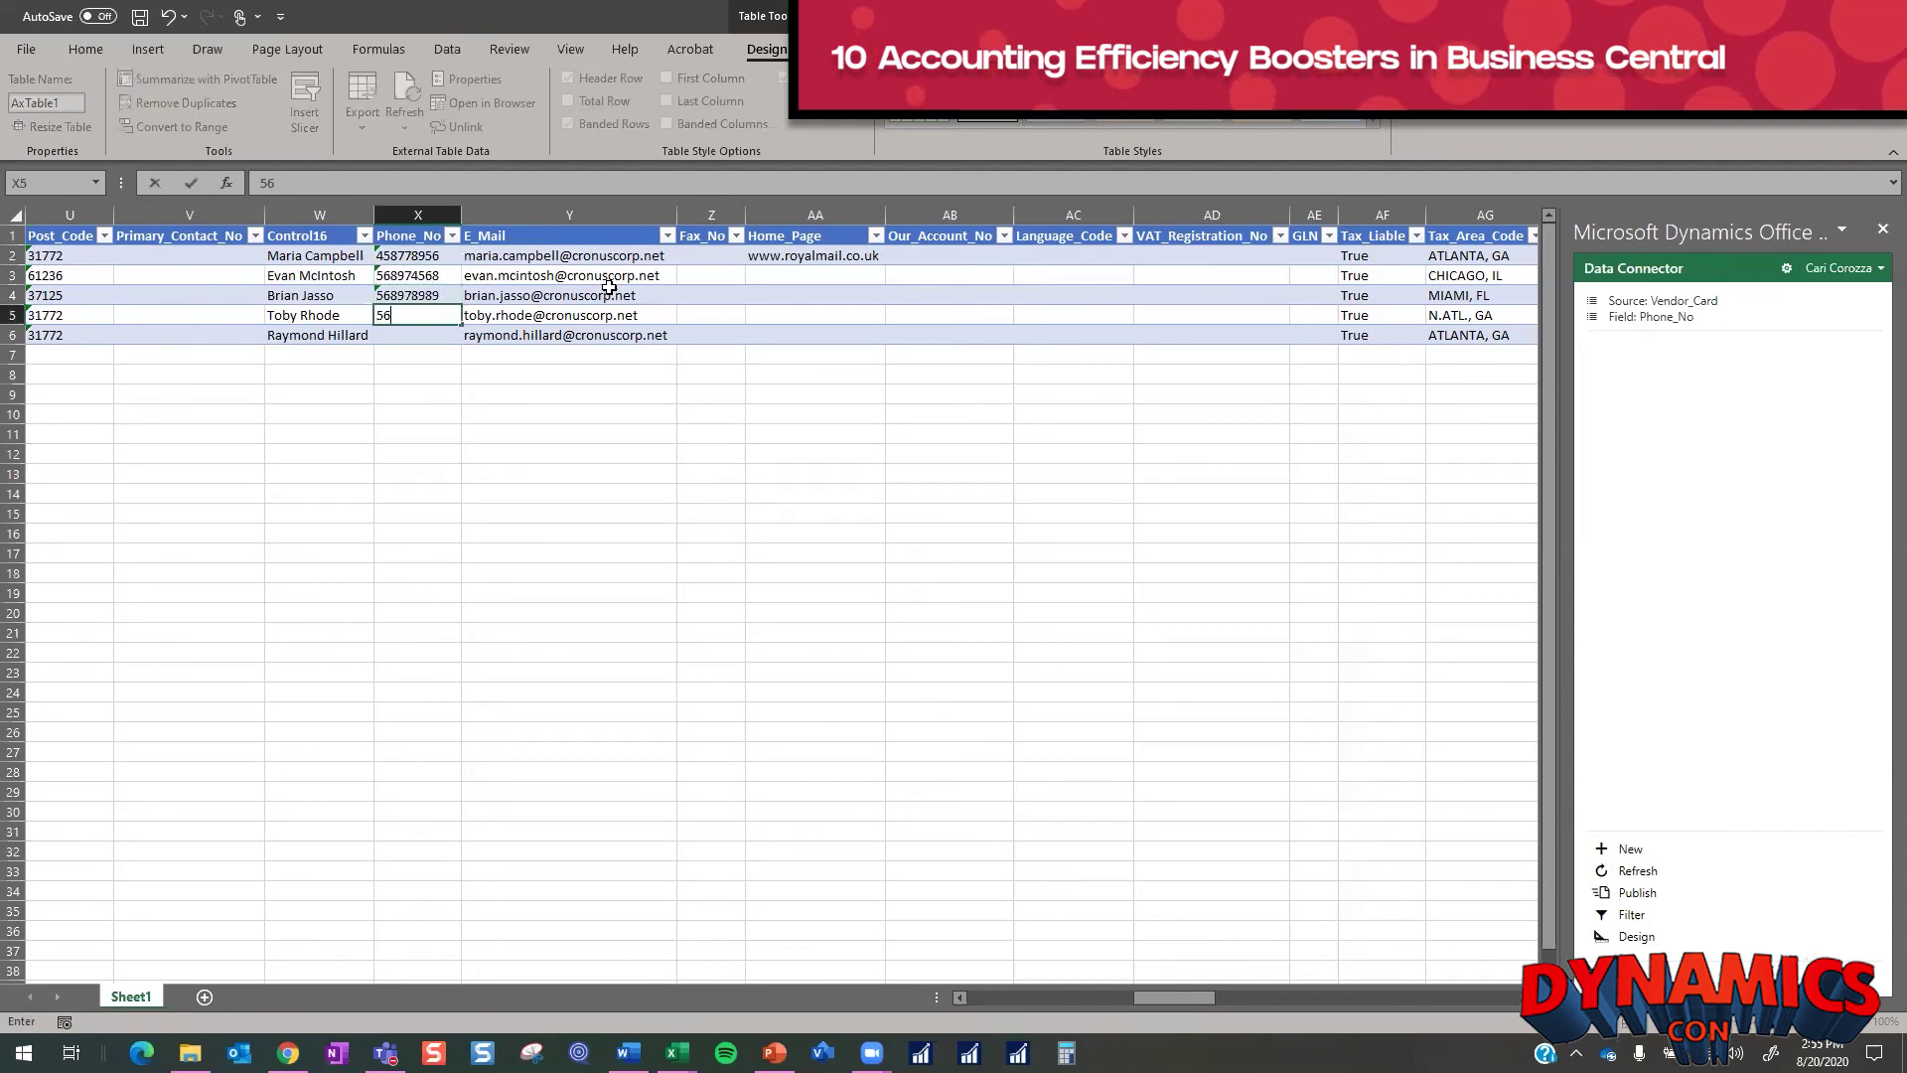
{"action": "type", "text": "665565"}
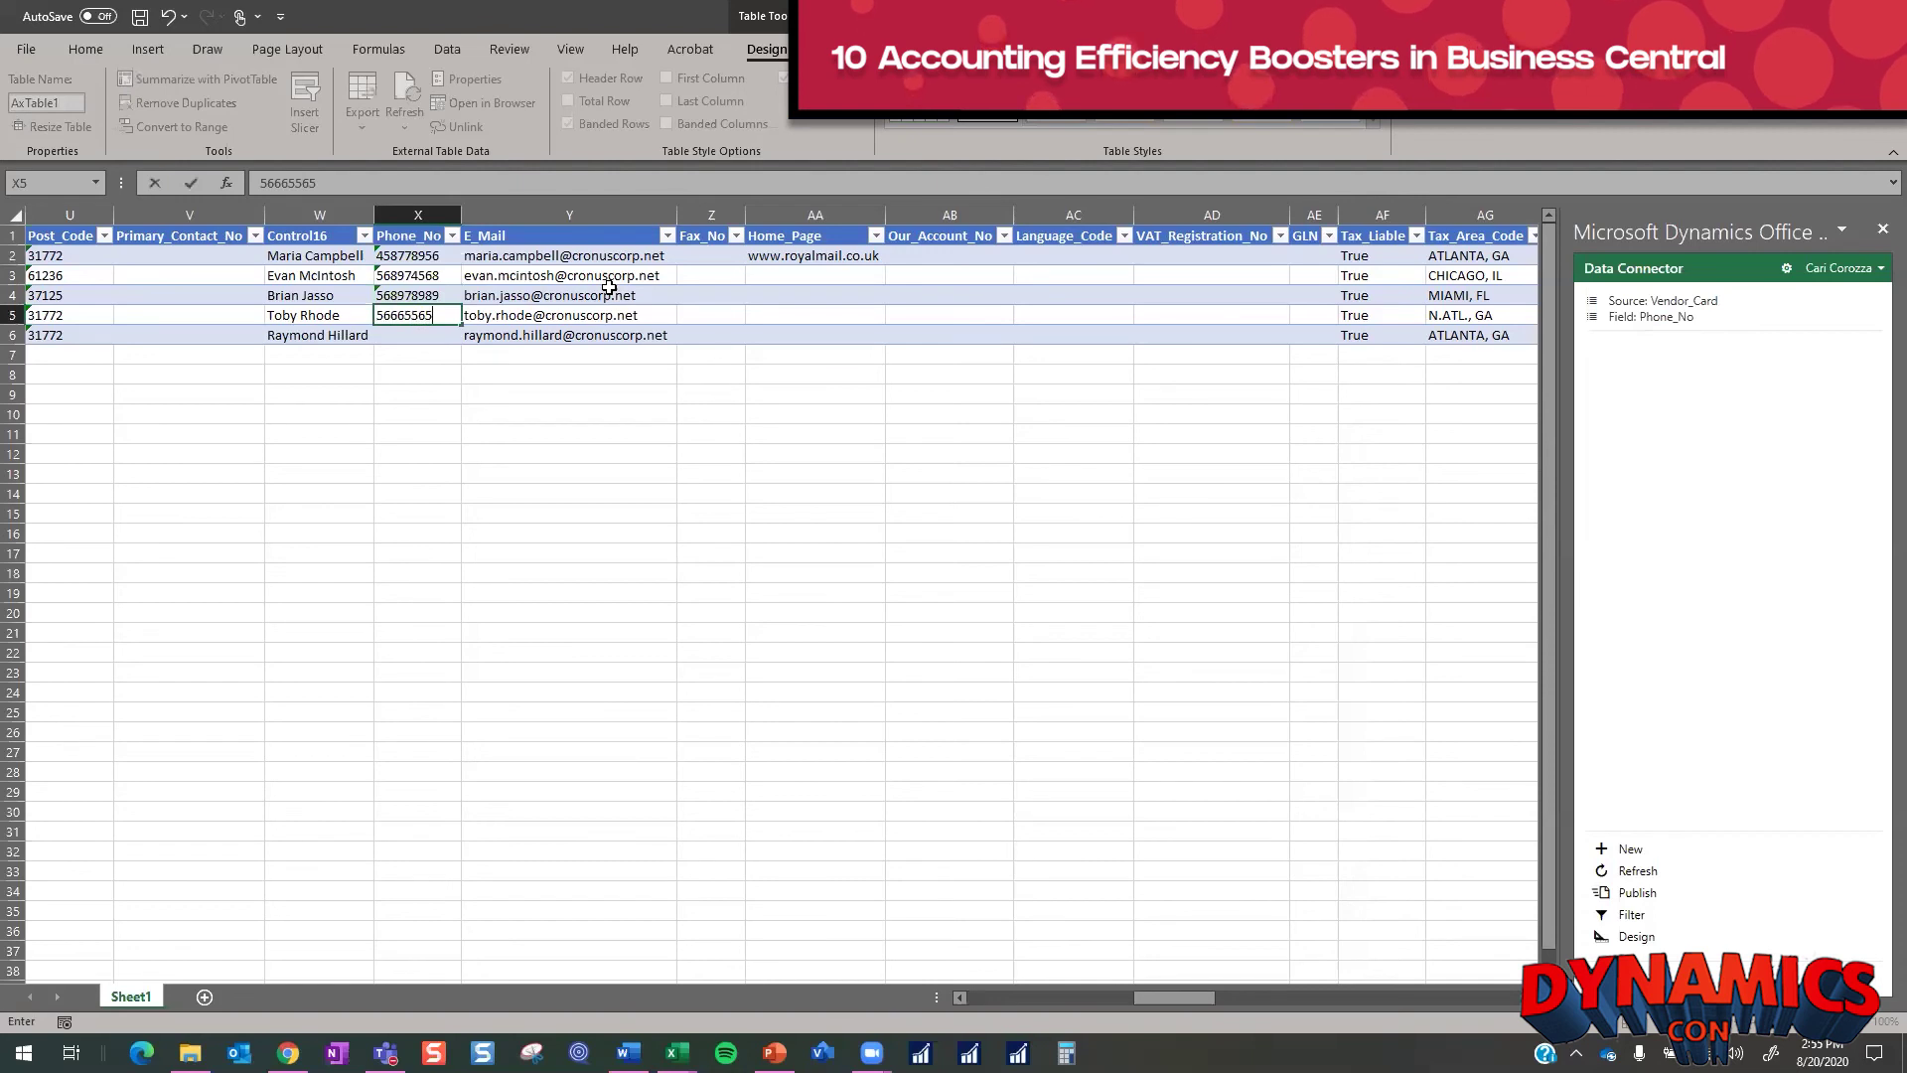
{"action": "key", "text": "Return"}
{"action": "type", "text": "55689749"}
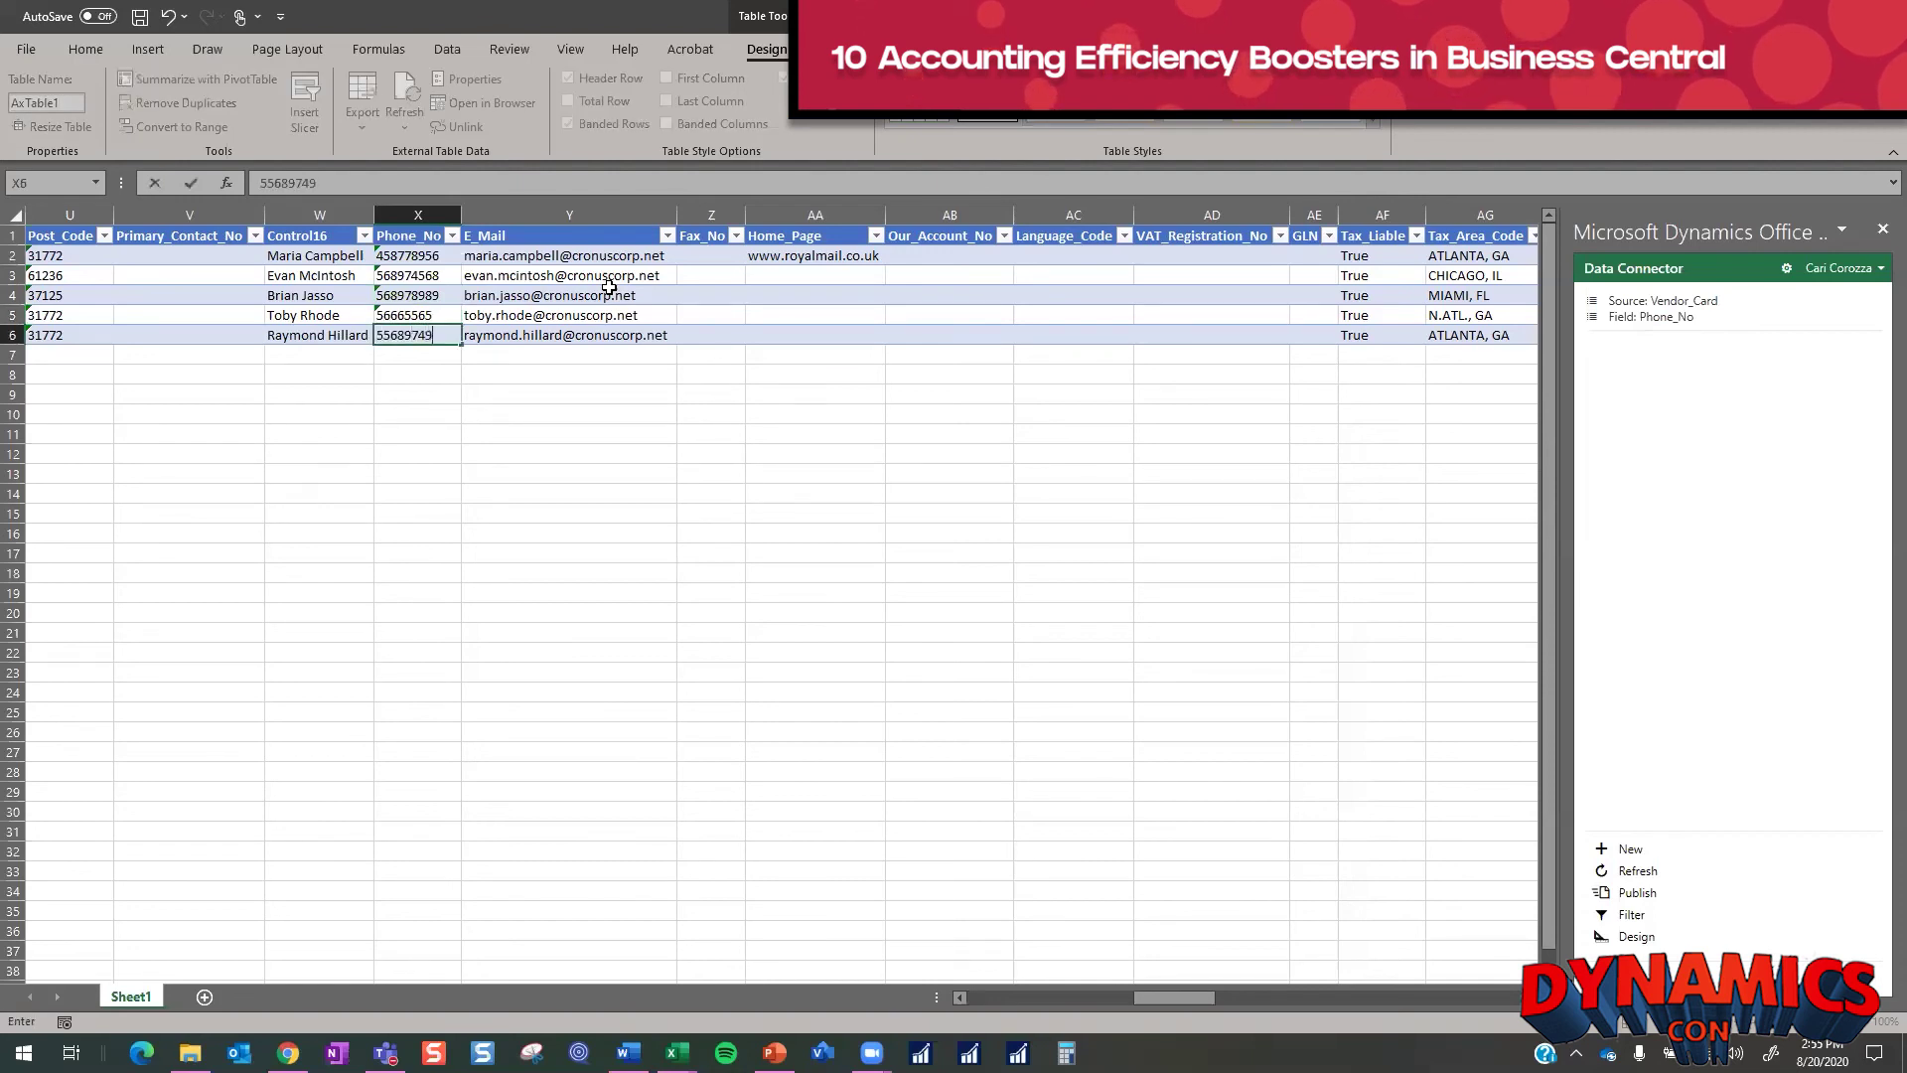
{"action": "type", "text": "9"}
{"action": "key", "text": "Return"}
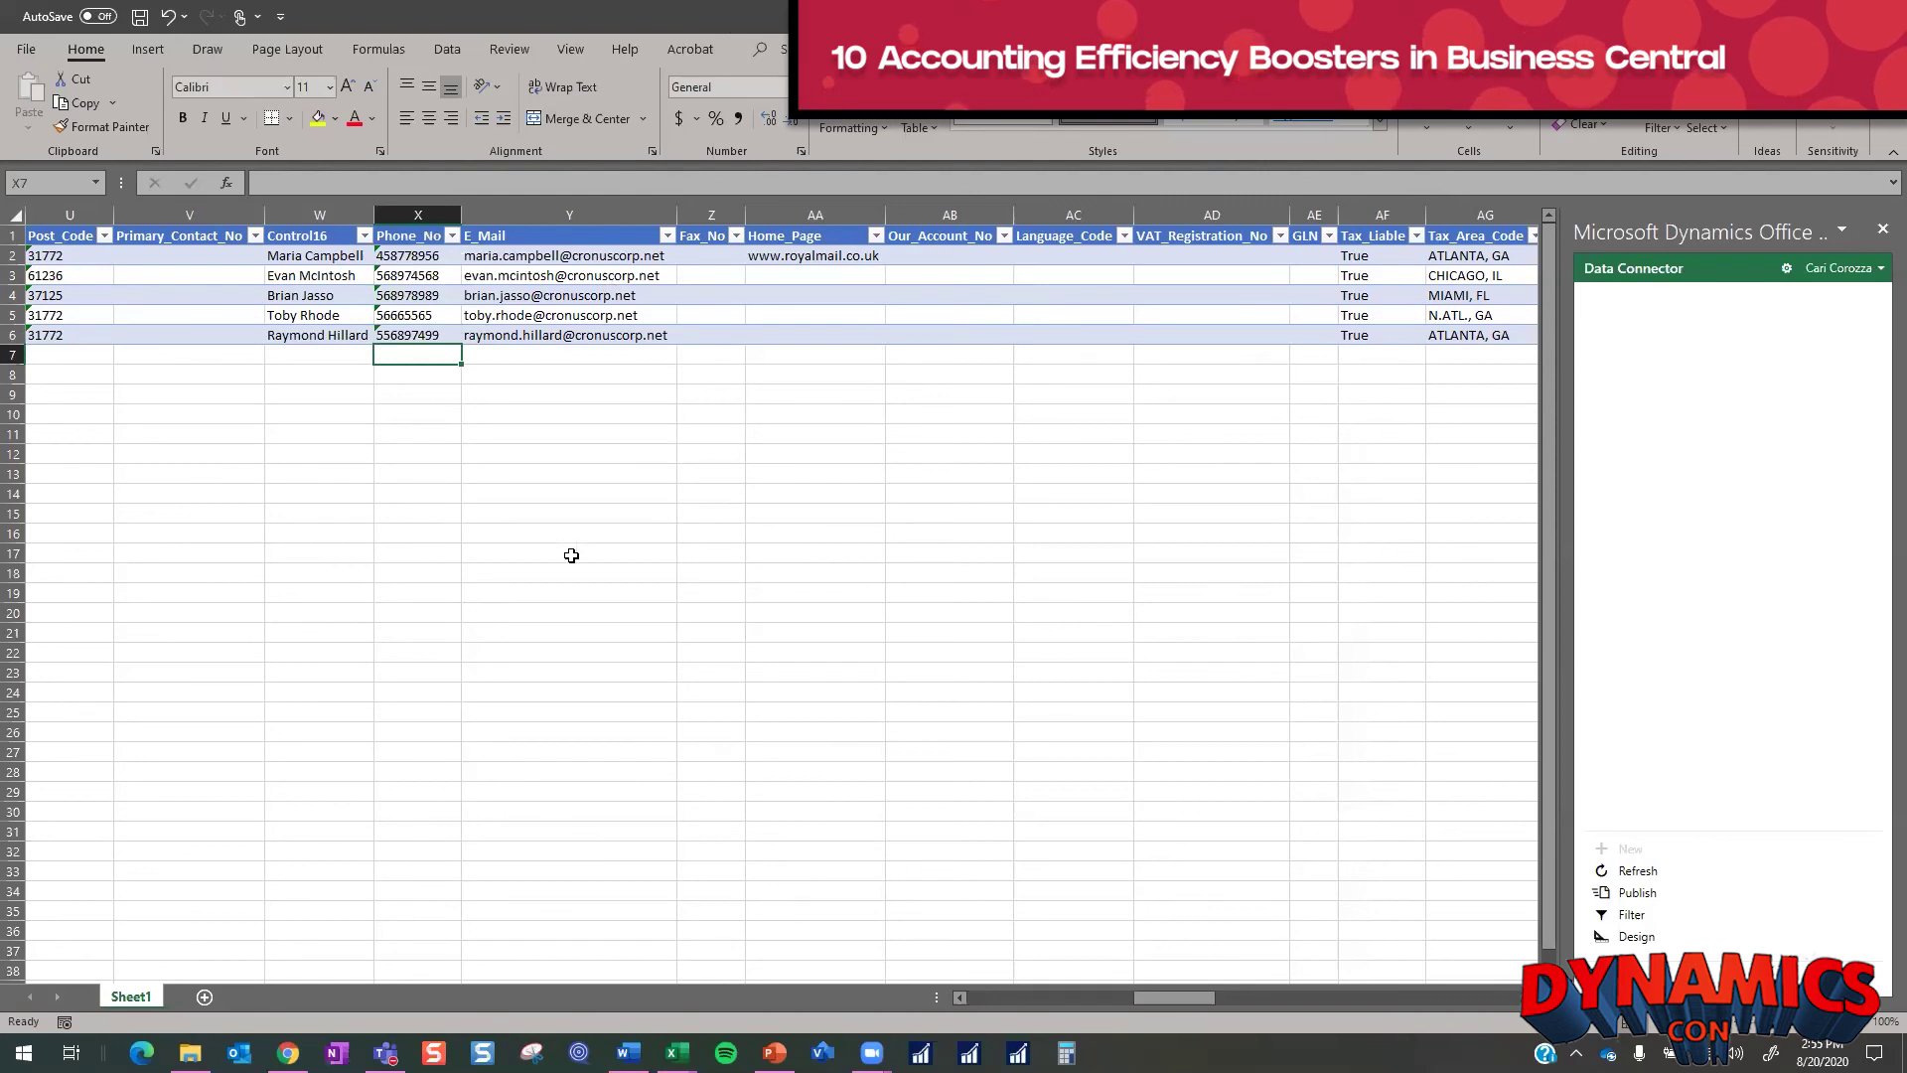
- Publish the vendor changes to Business Central and close the Vendor_Card workbook without saving it
{"action": "left_click", "coordinate": [1639, 893]}
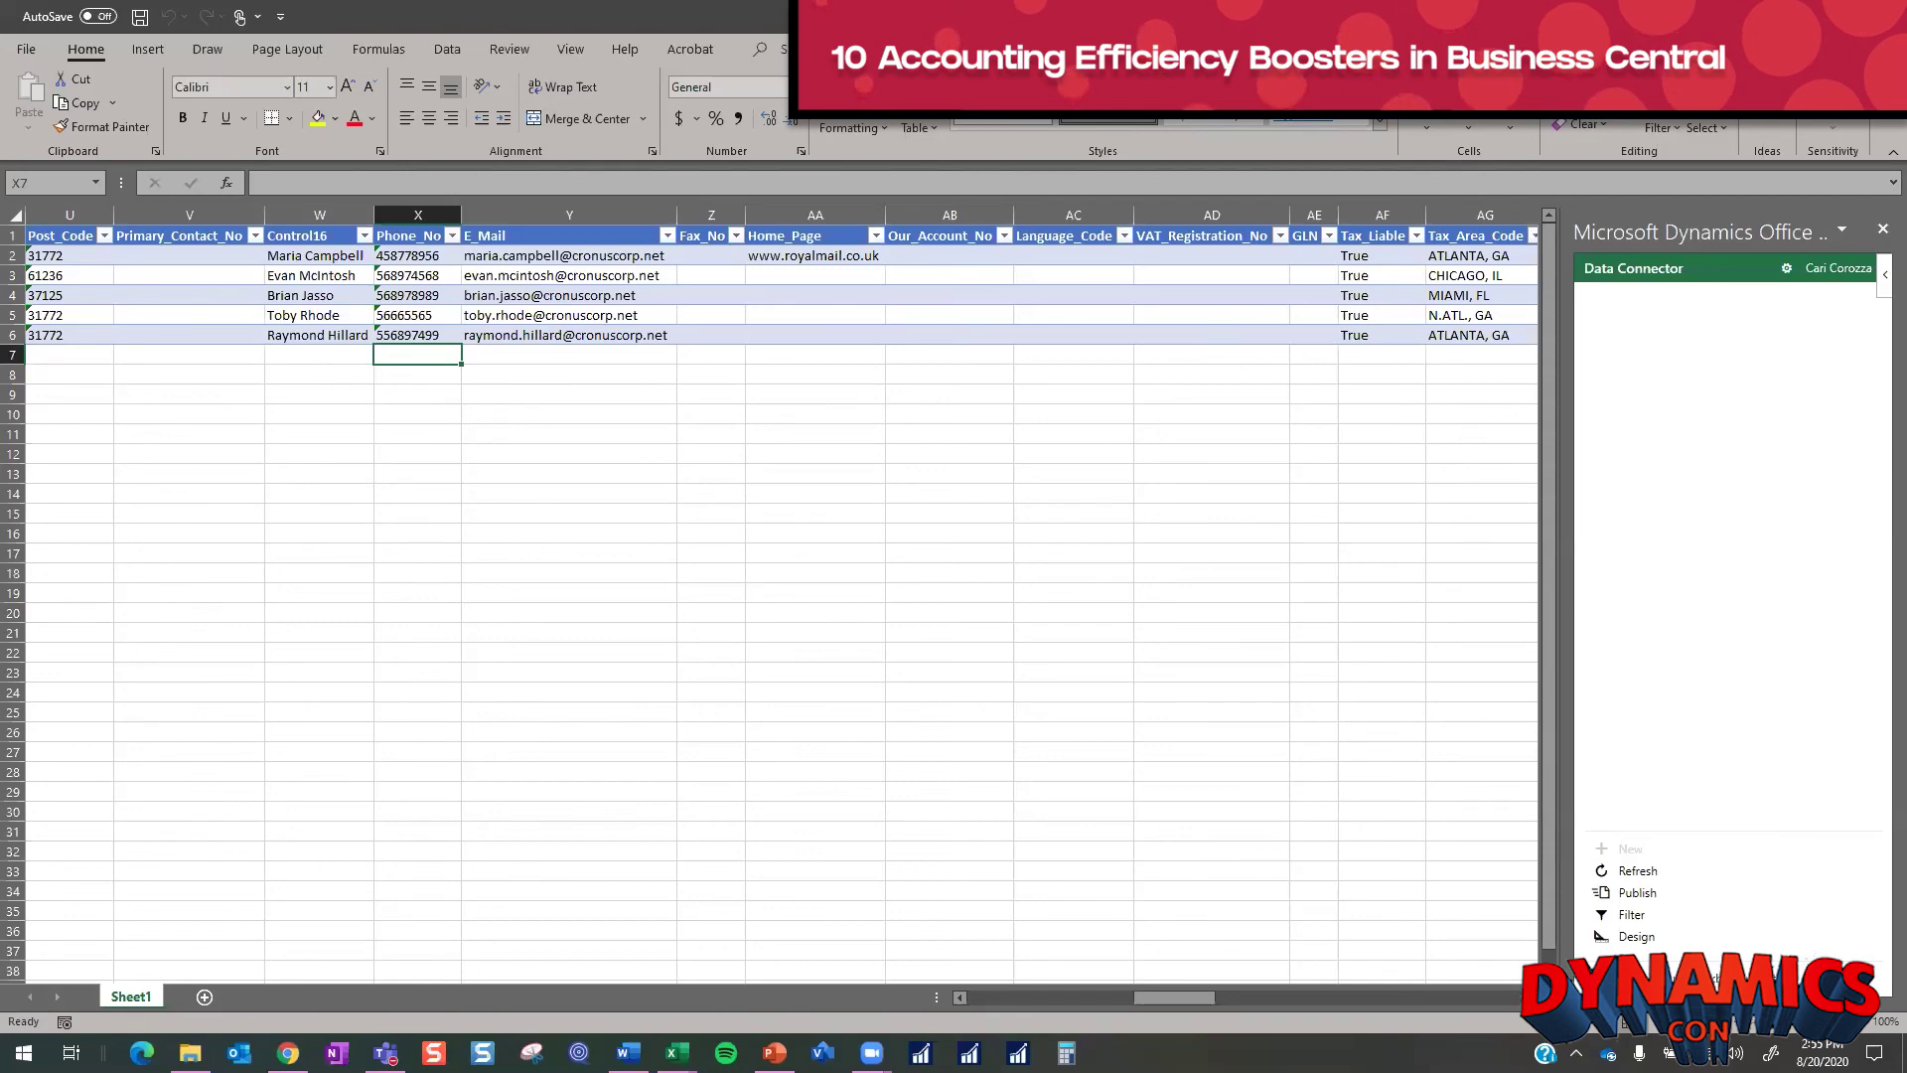
{"action": "key", "text": "ctrl+w"}
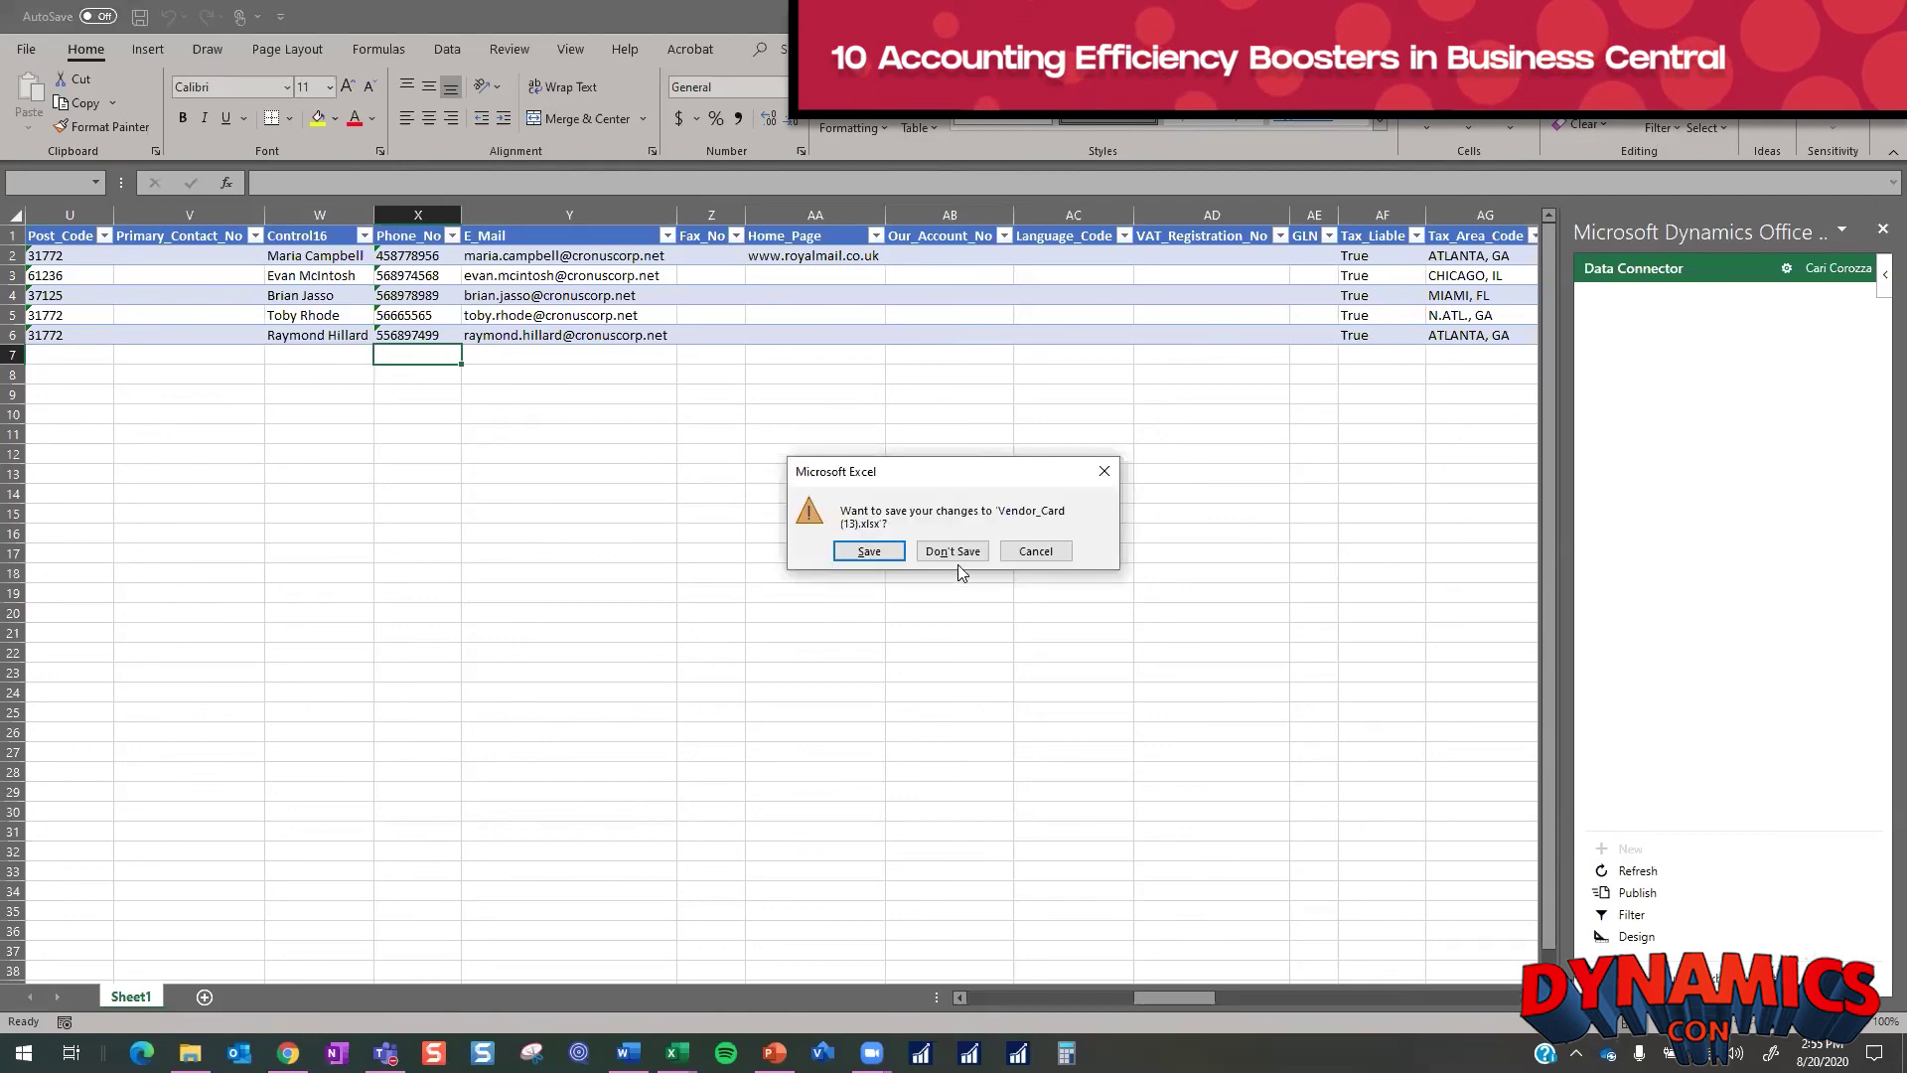
{"action": "left_click", "coordinate": [953, 551]}
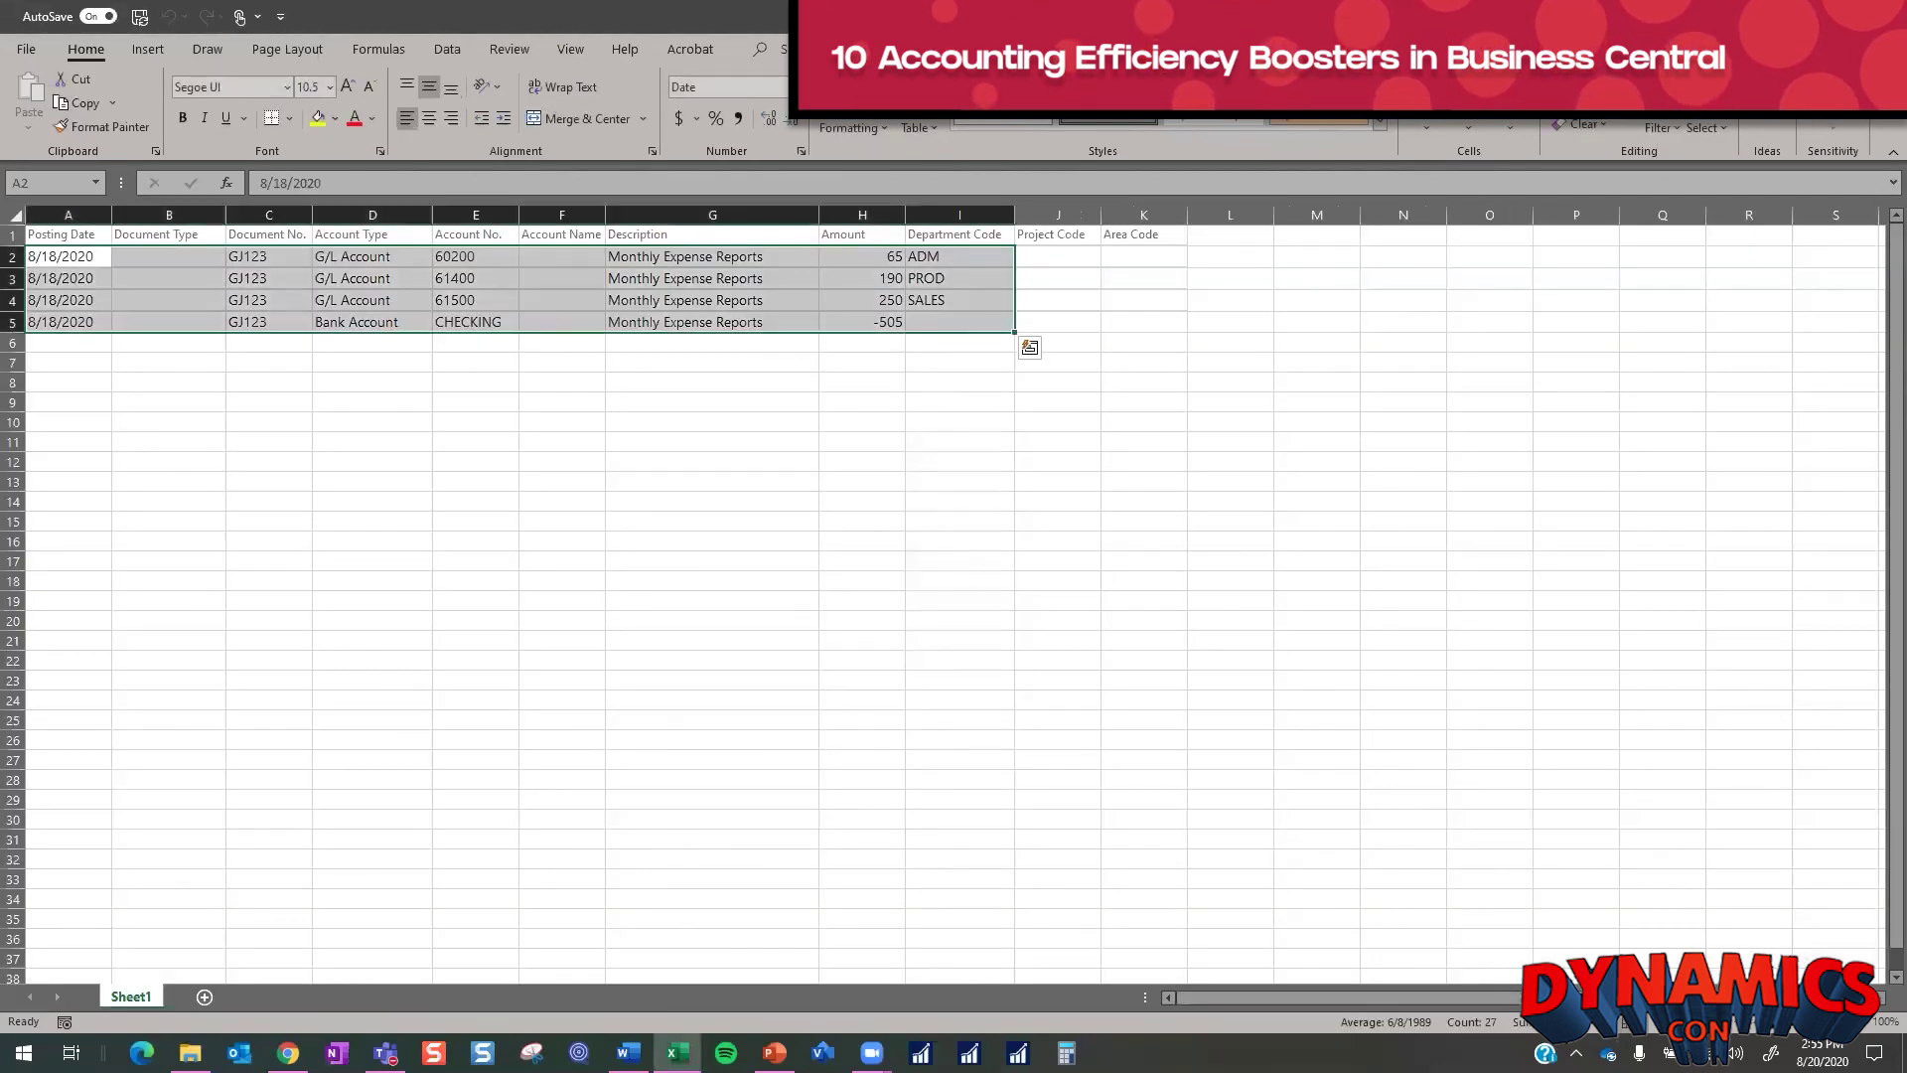
- Switch to Business Central and check the Phone No. field on the First Up Consultants and Graphic Design Institute vendor cards
{"action": "key", "text": "alt+Tab"}
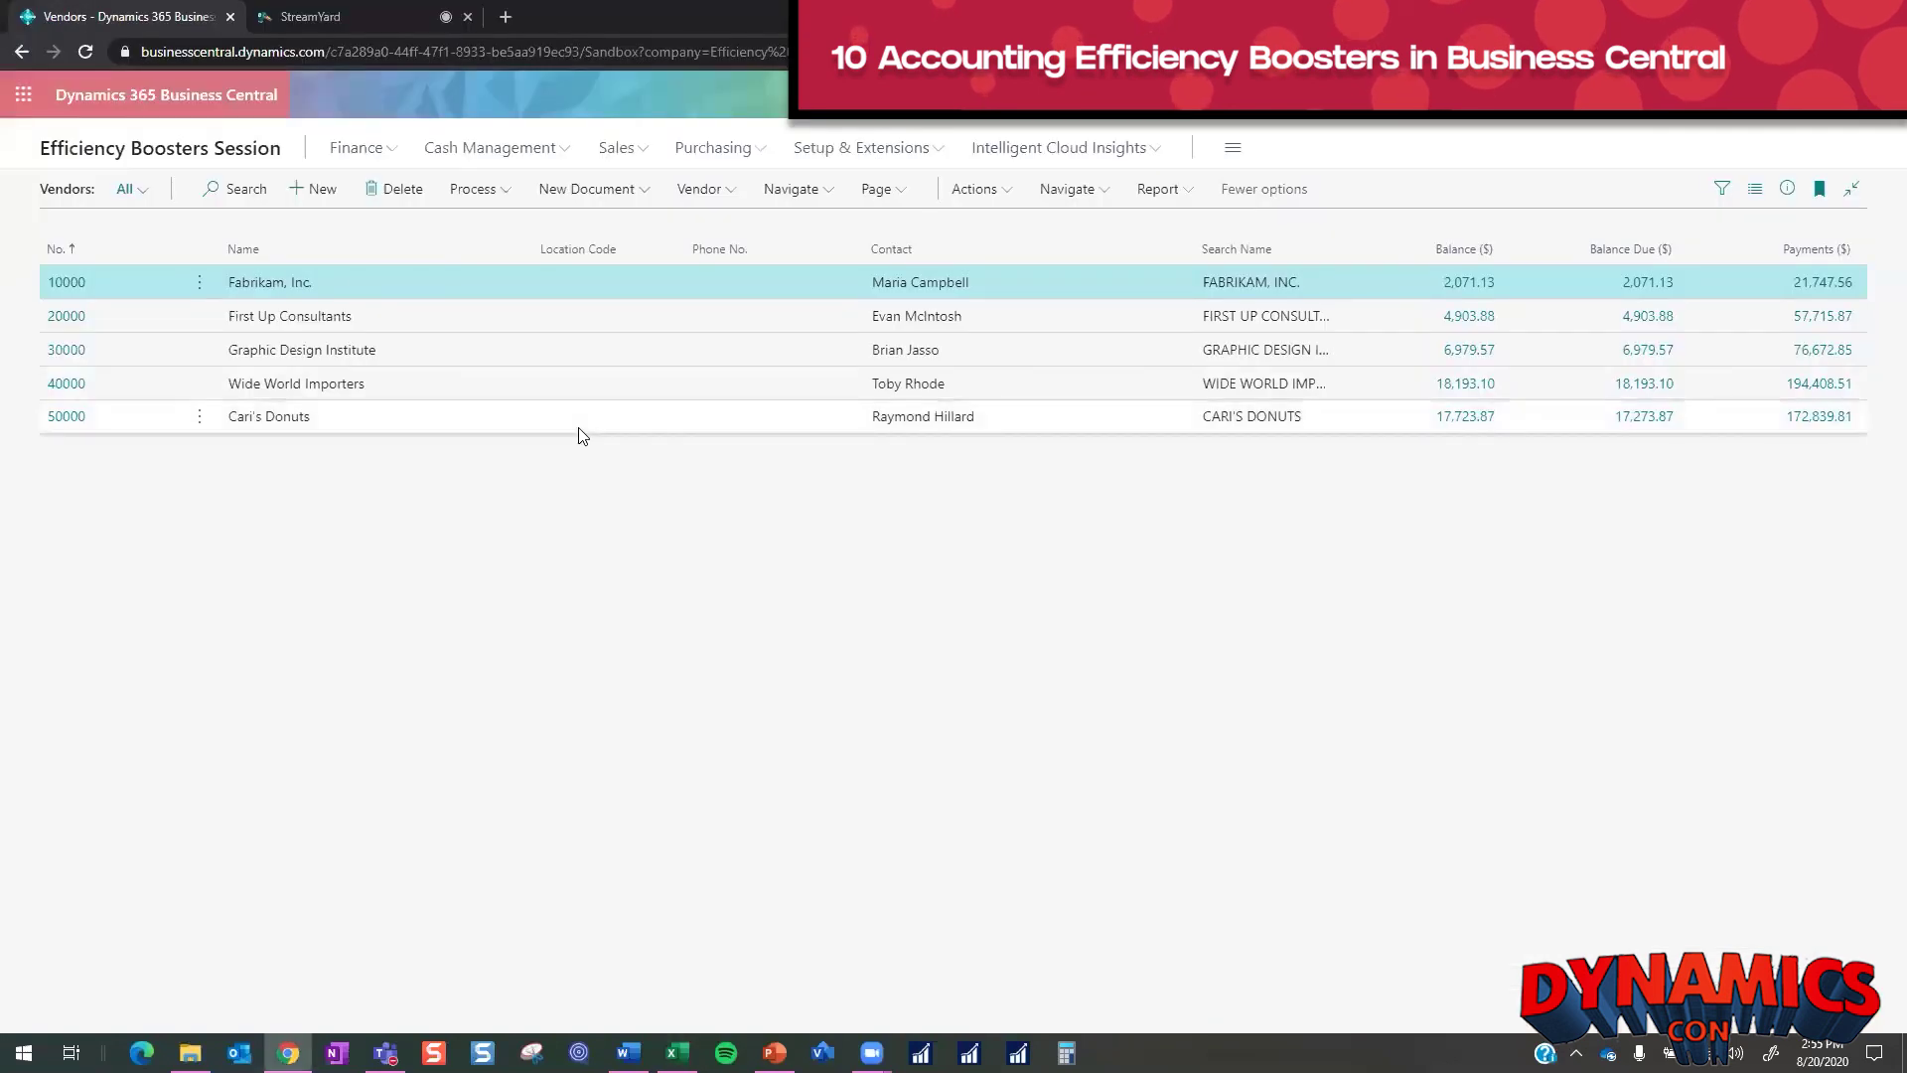
{"action": "left_click", "coordinate": [66, 318]}
{"action": "left_click", "coordinate": [67, 316]}
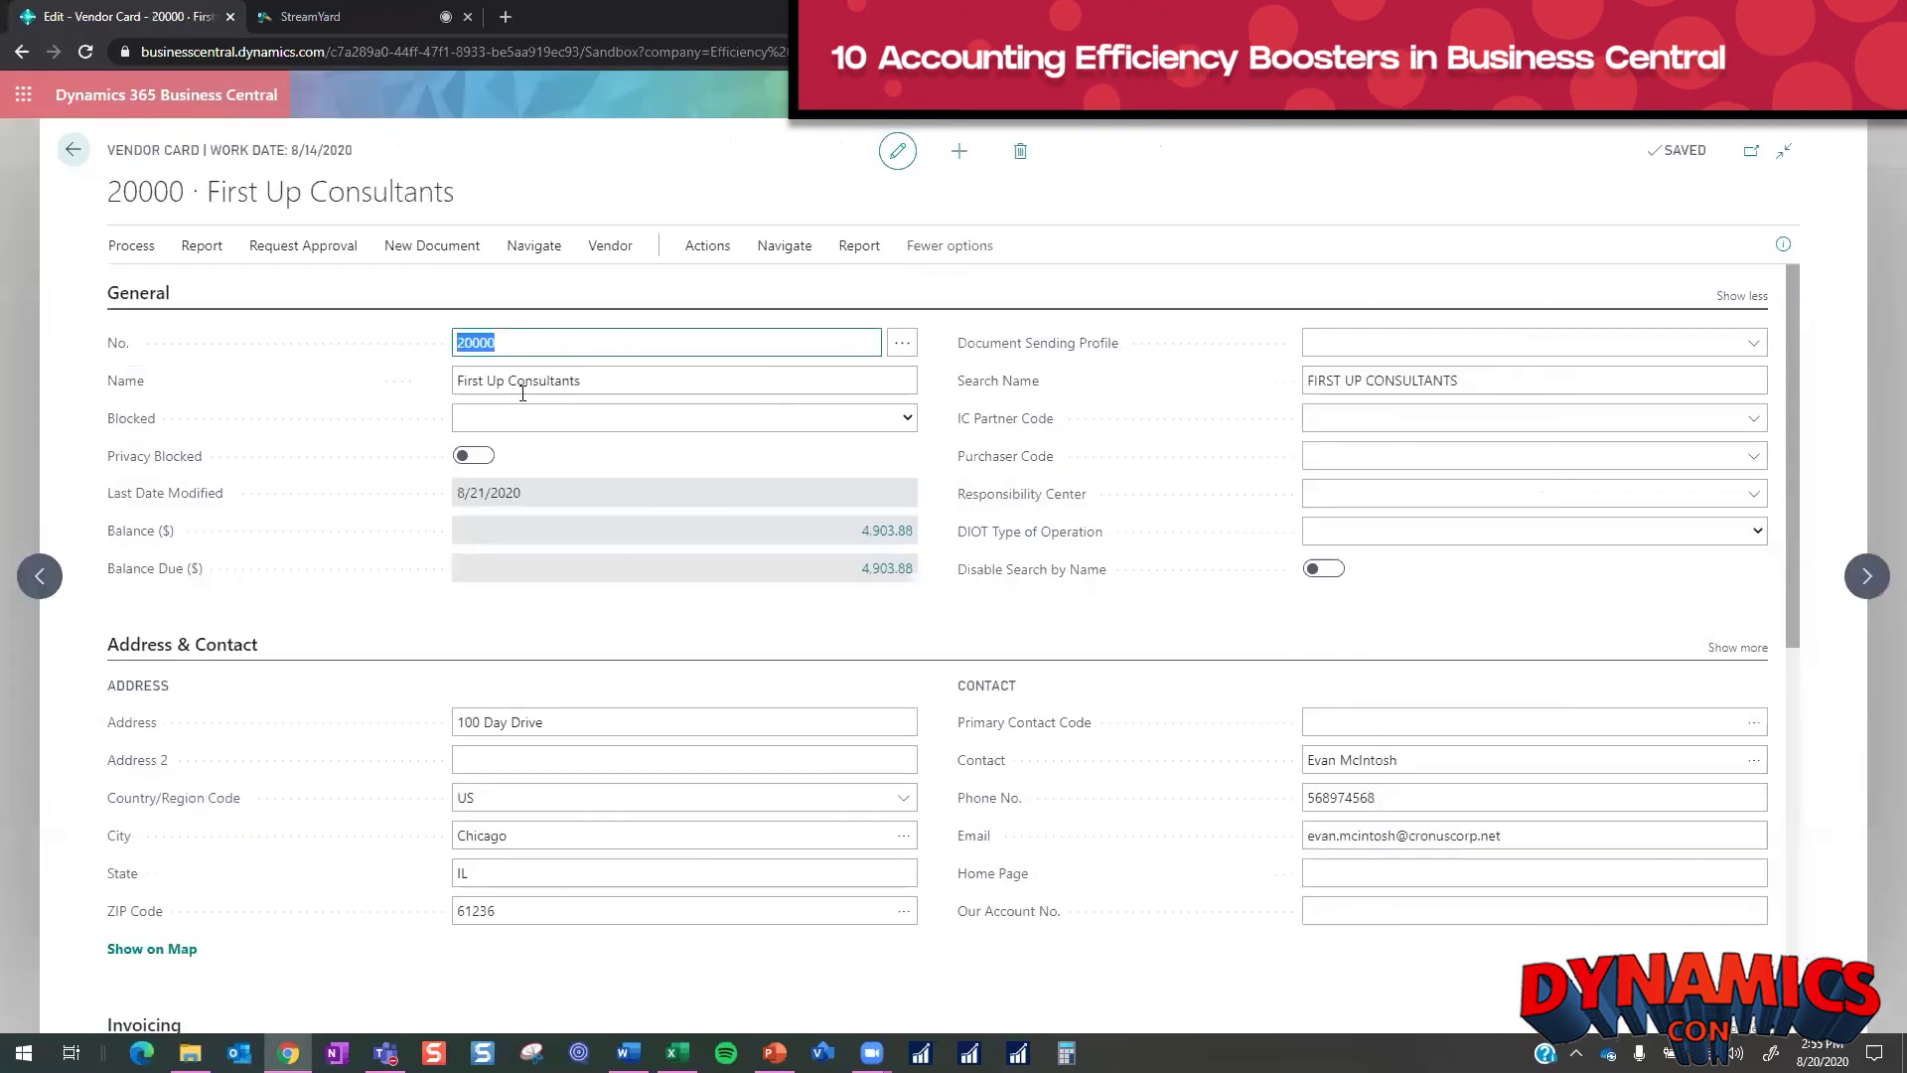
{"action": "left_click", "coordinate": [1423, 799]}
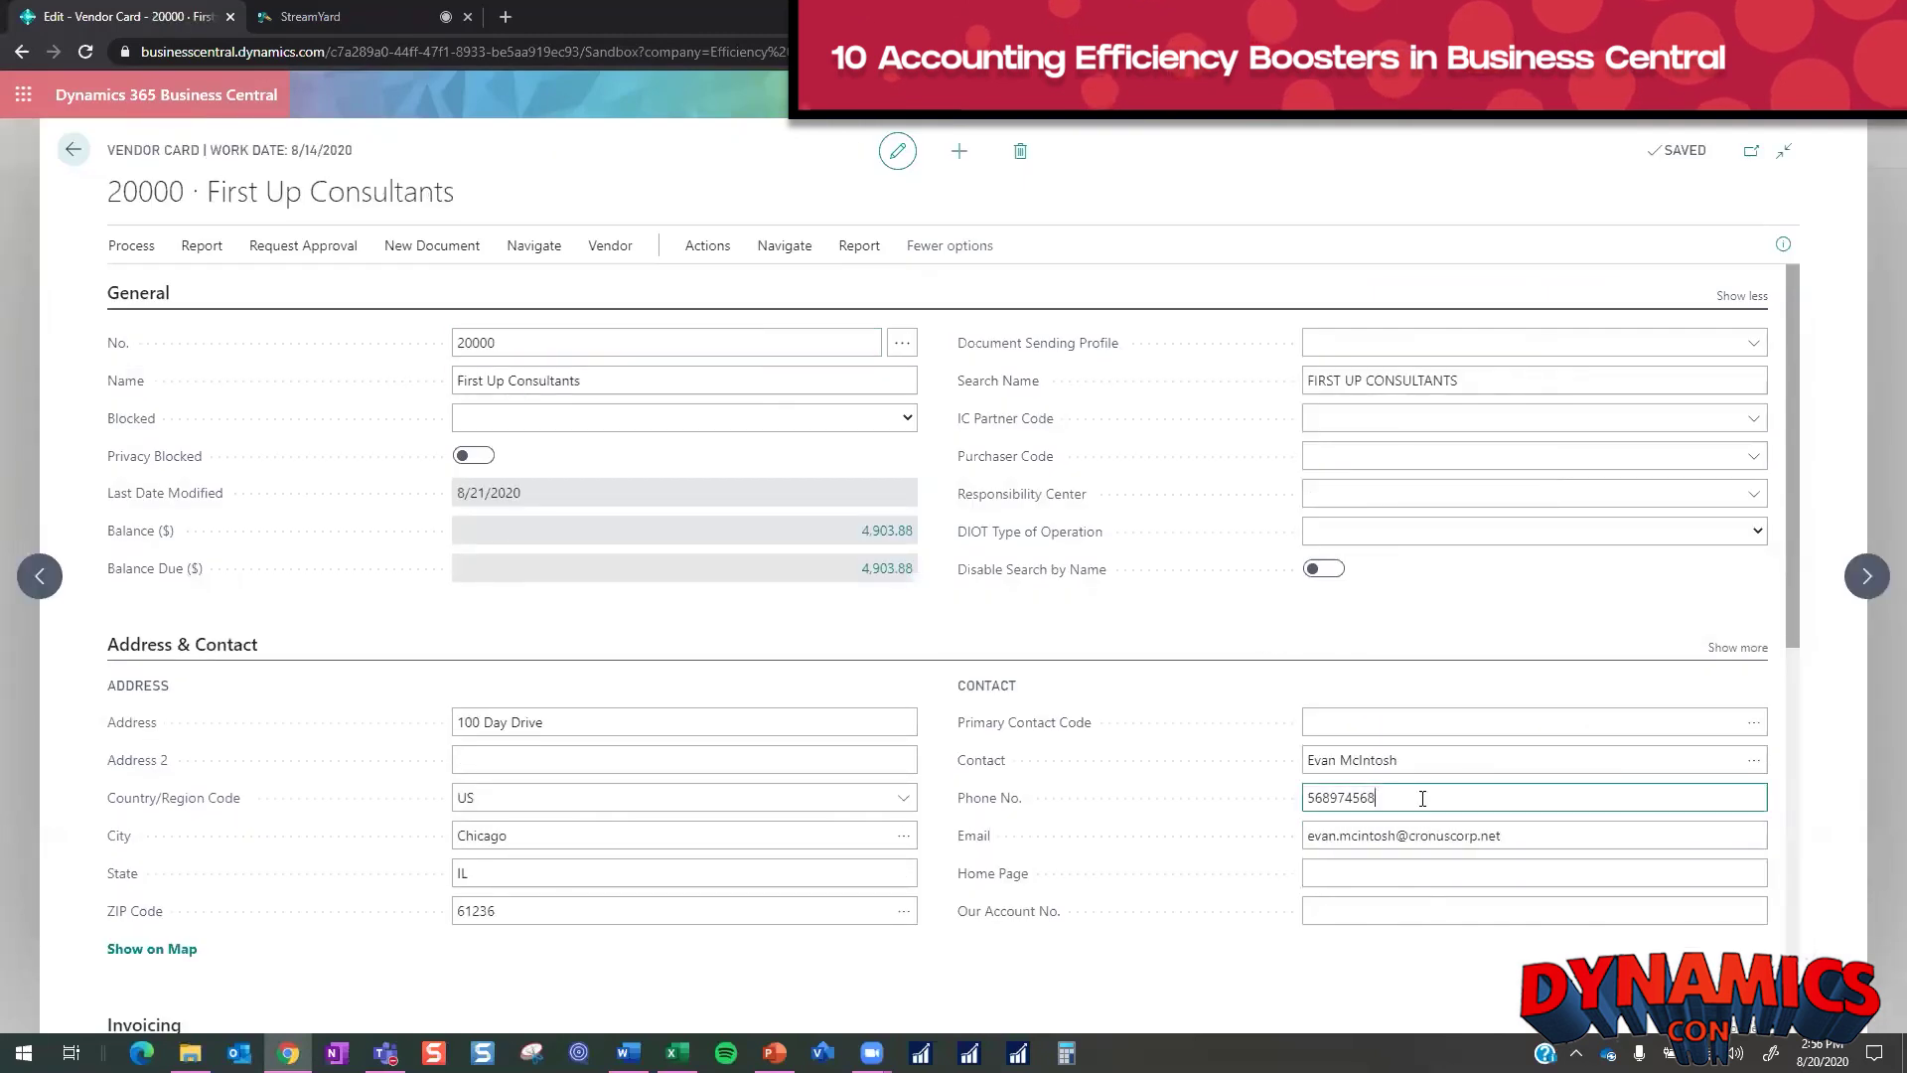
{"action": "left_click", "coordinate": [1867, 576]}
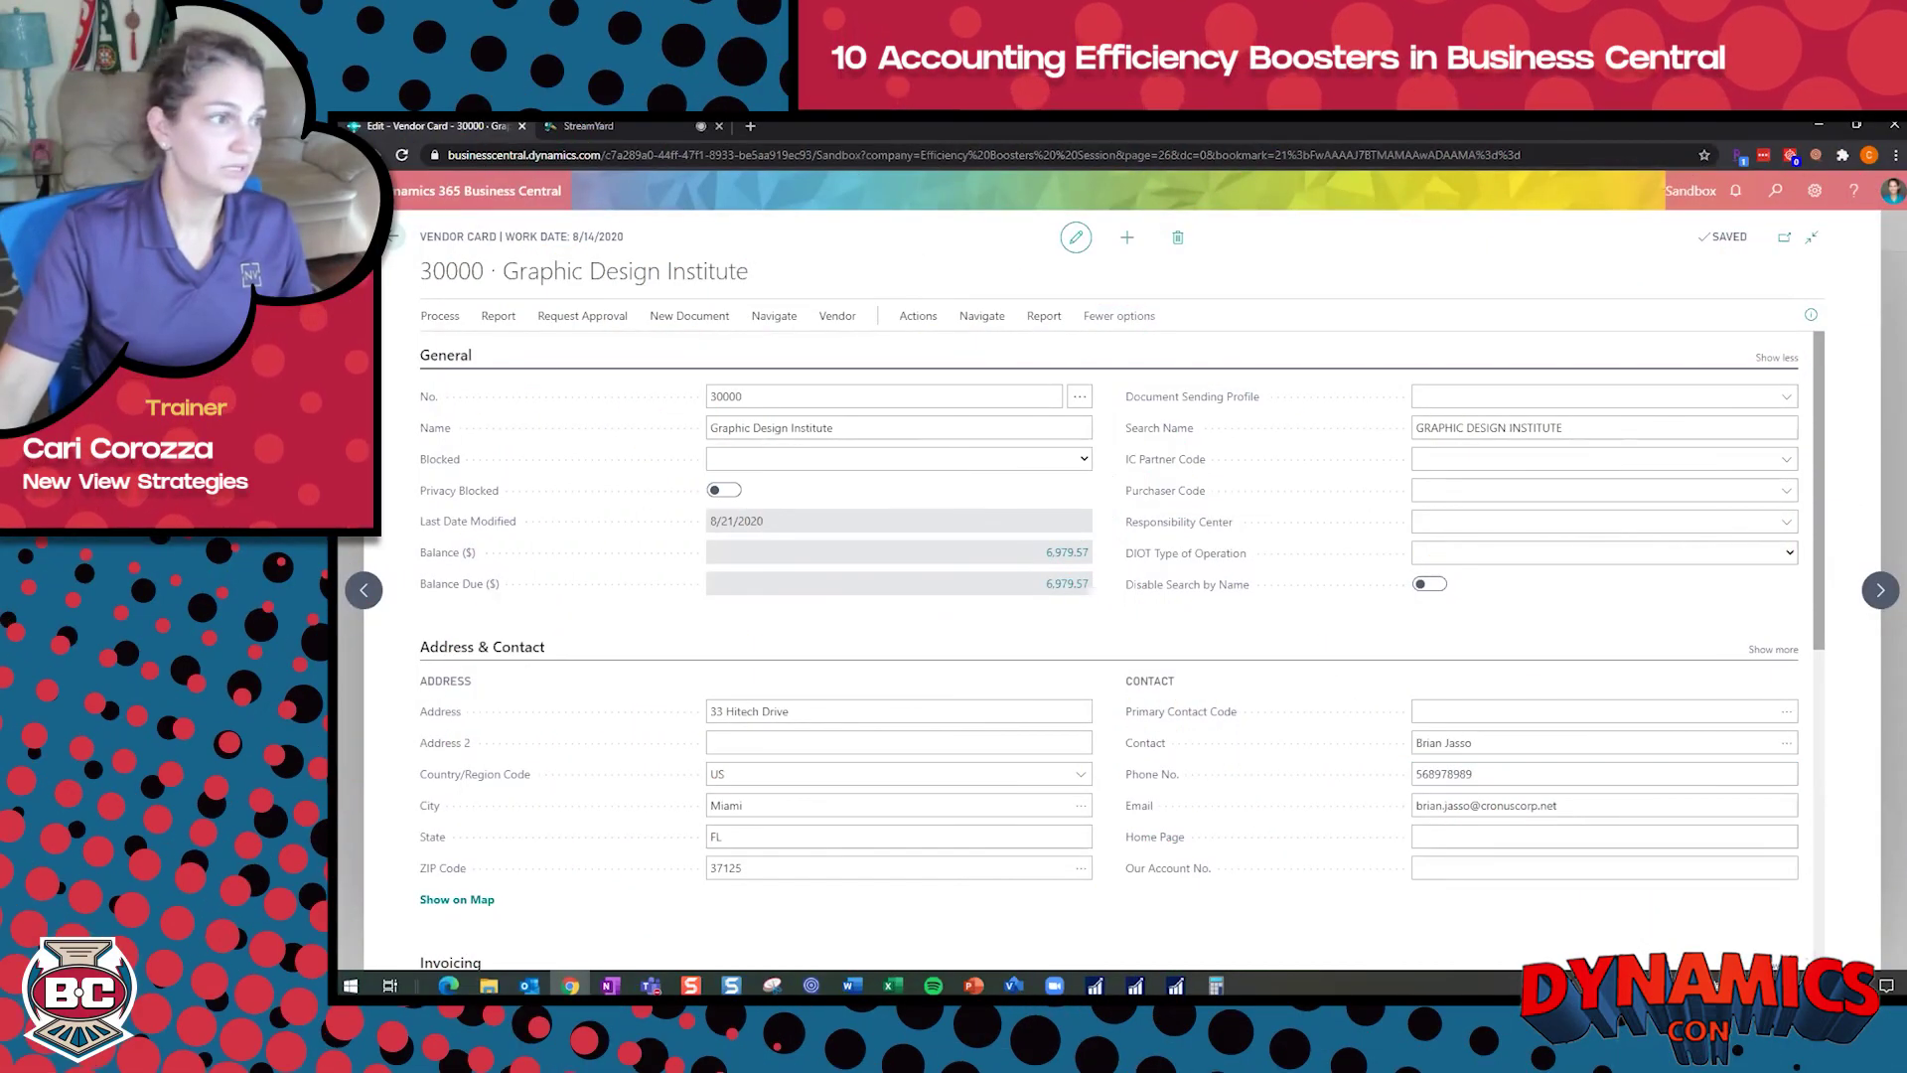
- Examine the Gen. Bus. Posting Group choices in the invoicing details of the Graphic Design Institute vendor card
{"action": "key", "text": "alt+Tab"}
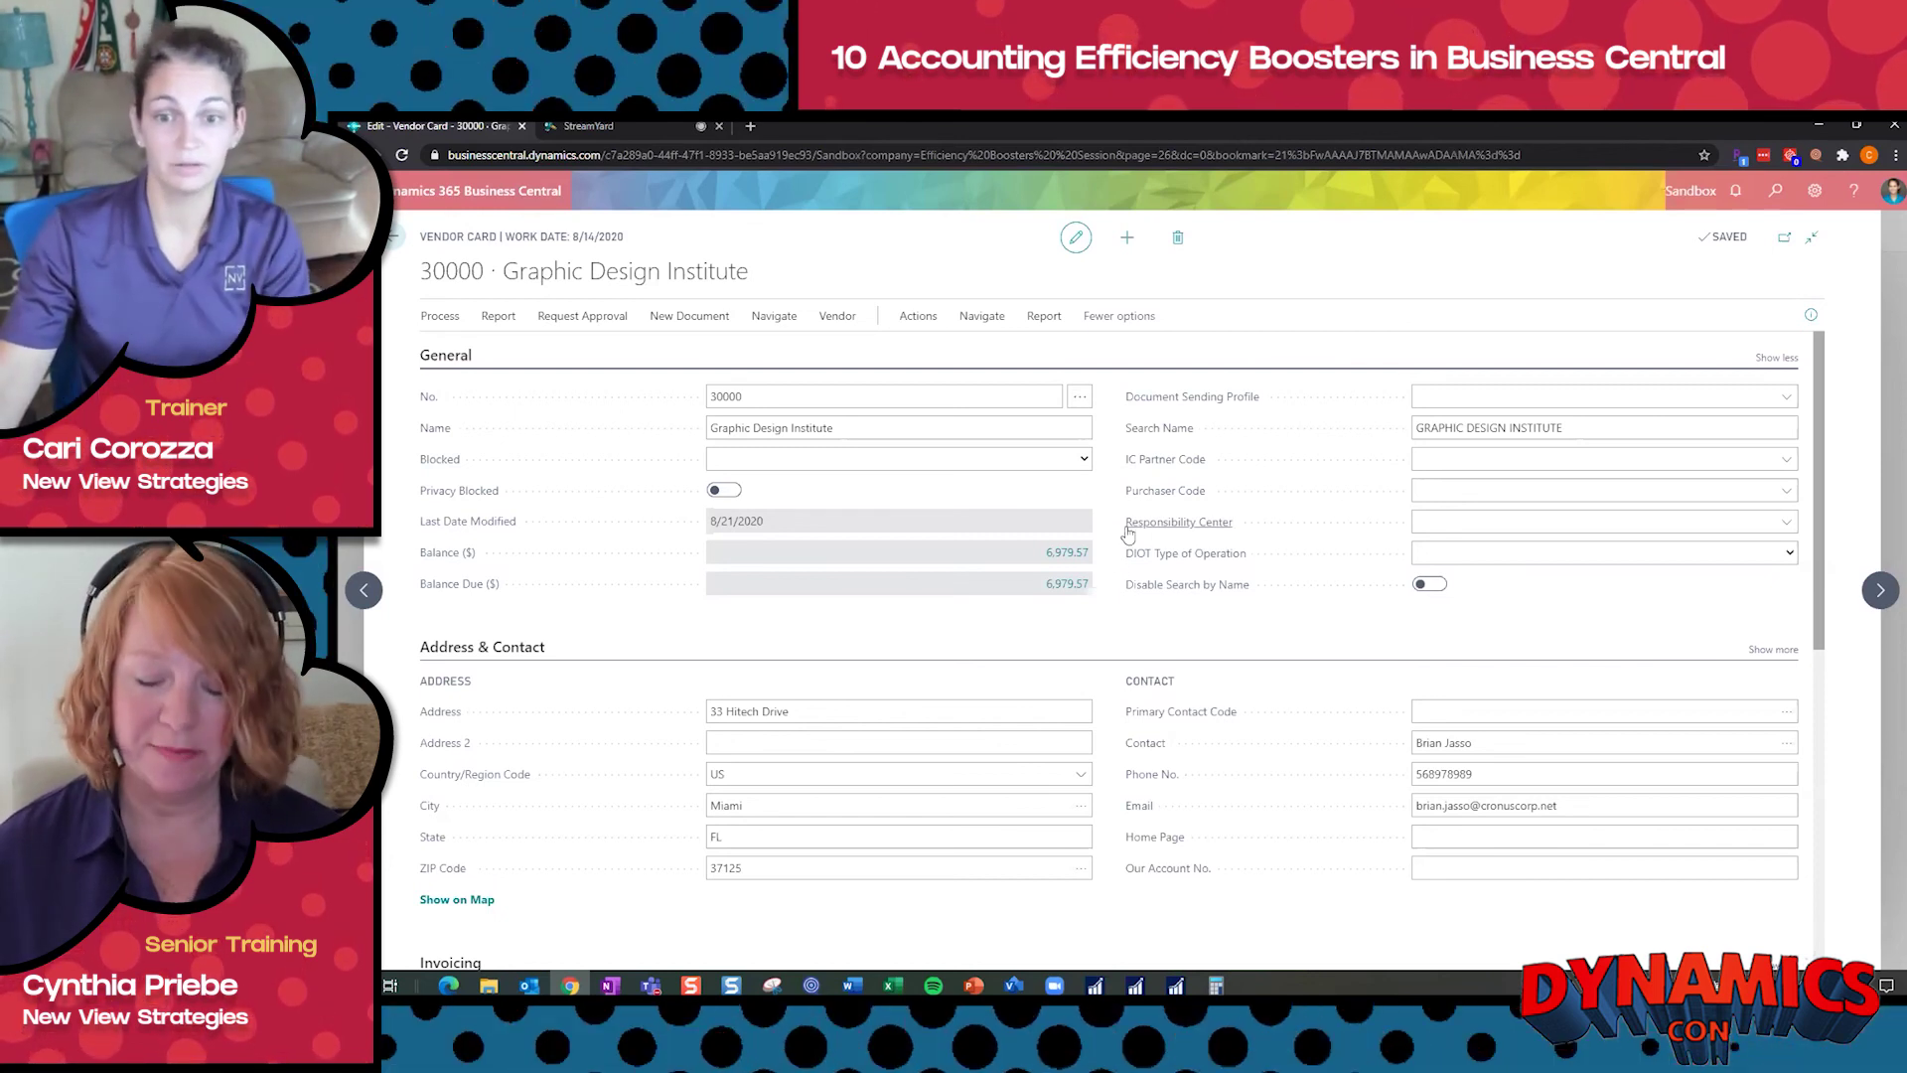
{"action": "mouse_move", "coordinate": [1128, 528]}
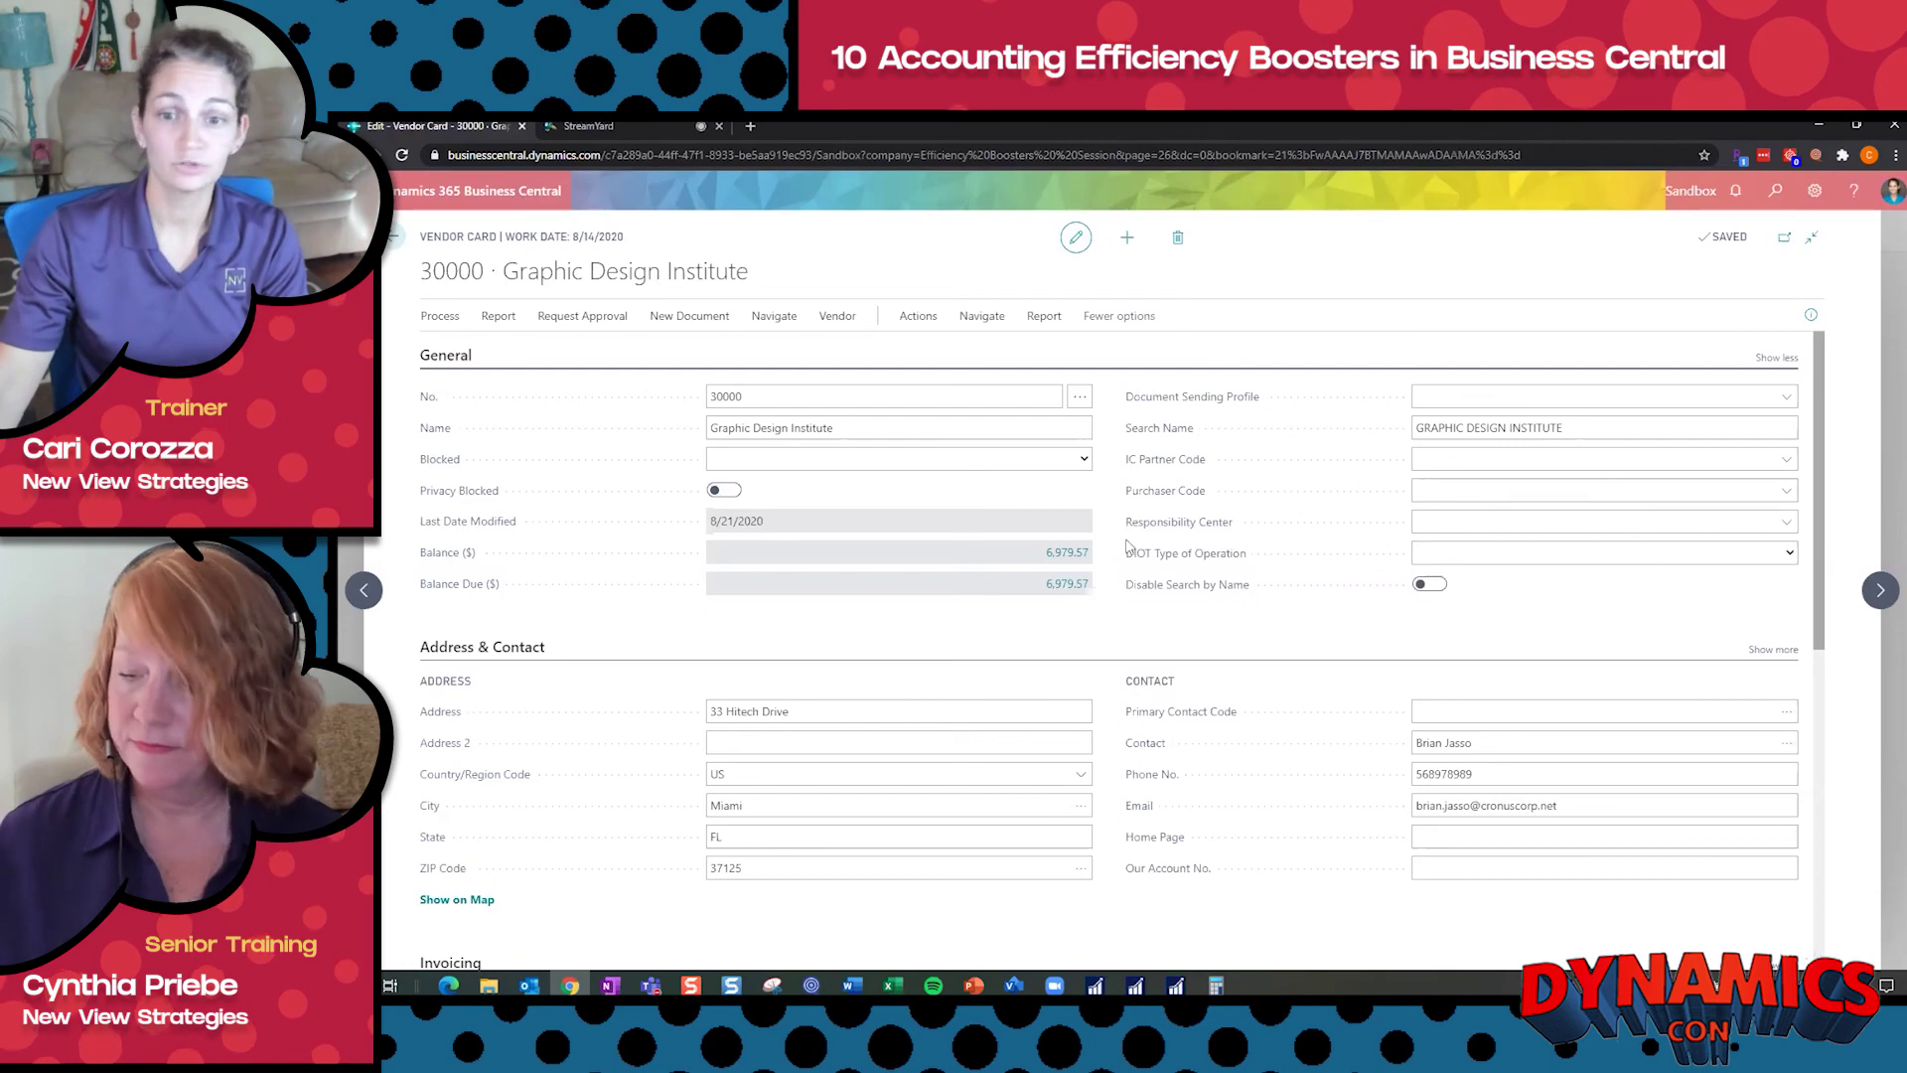
{"action": "scroll", "coordinate": [1127, 544], "scroll_direction": "down", "scroll_amount": 6}
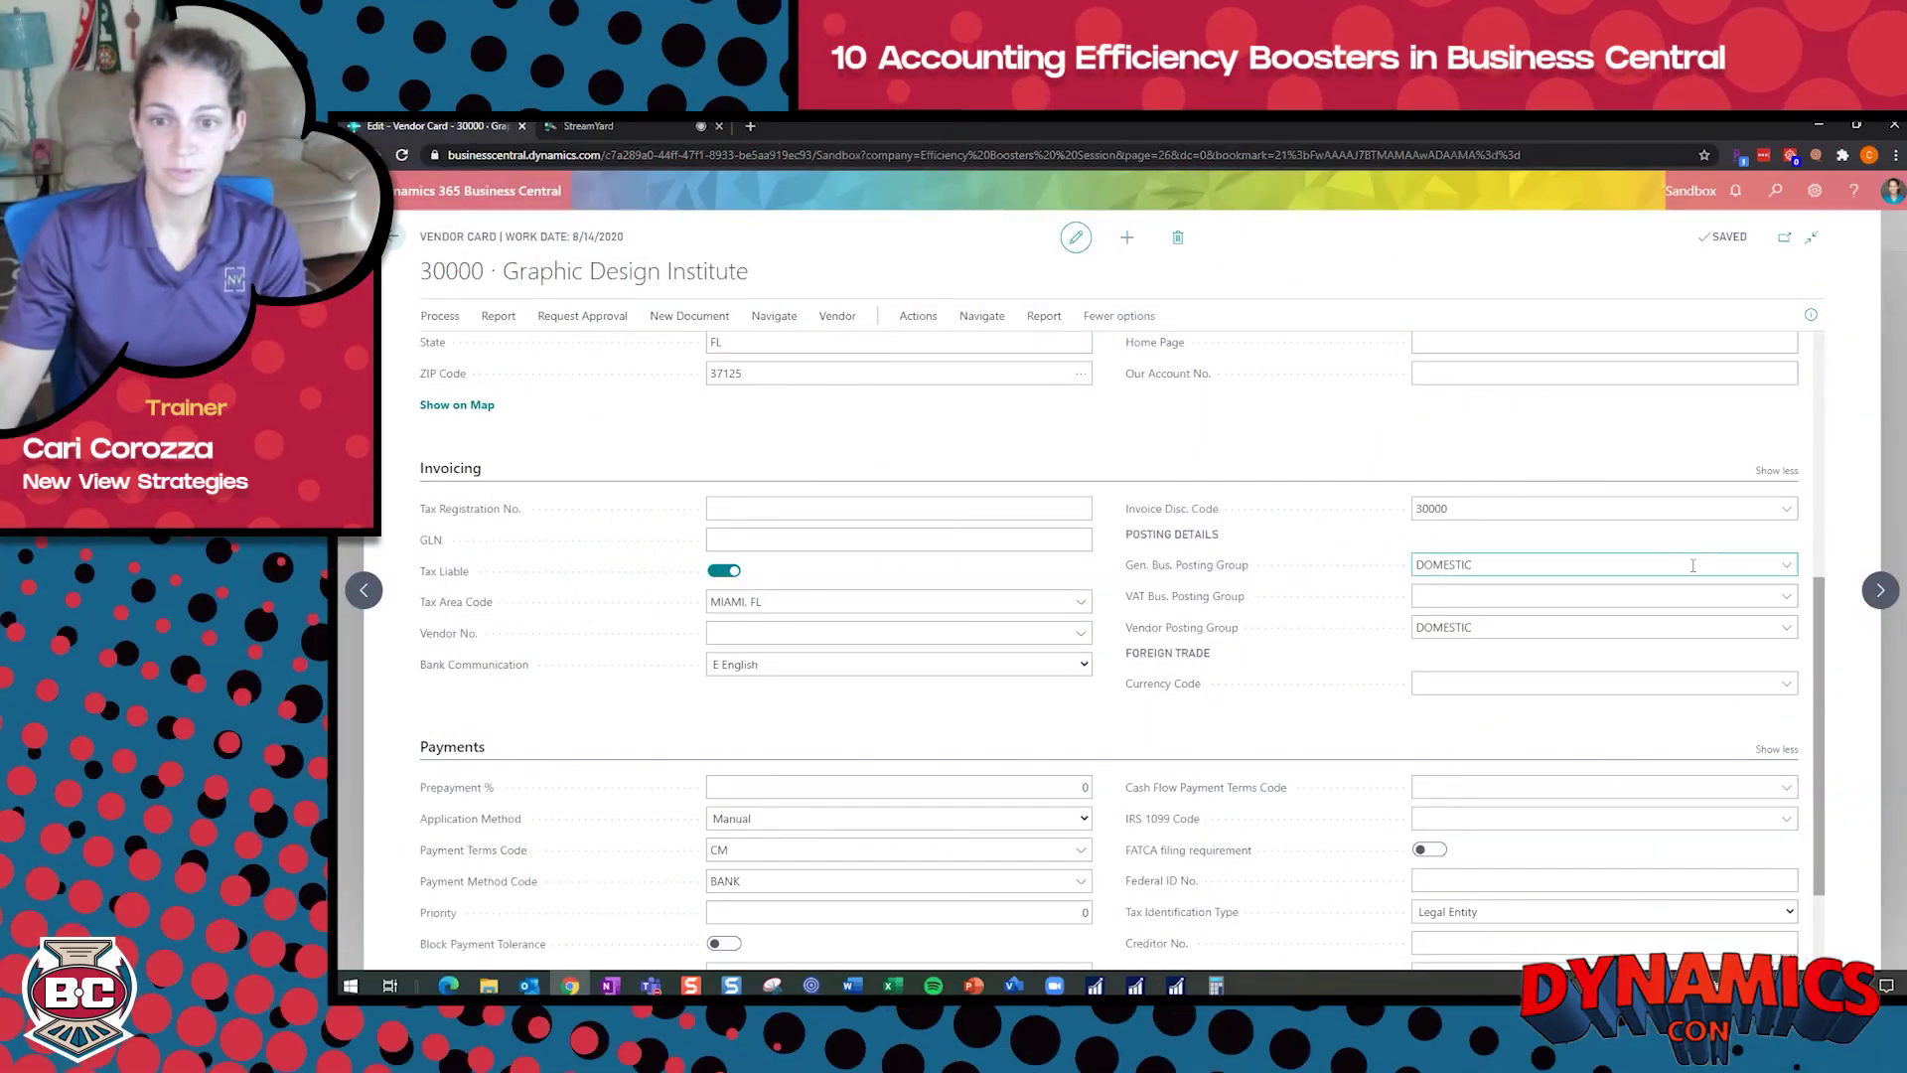
{"action": "left_click", "coordinate": [1787, 565]}
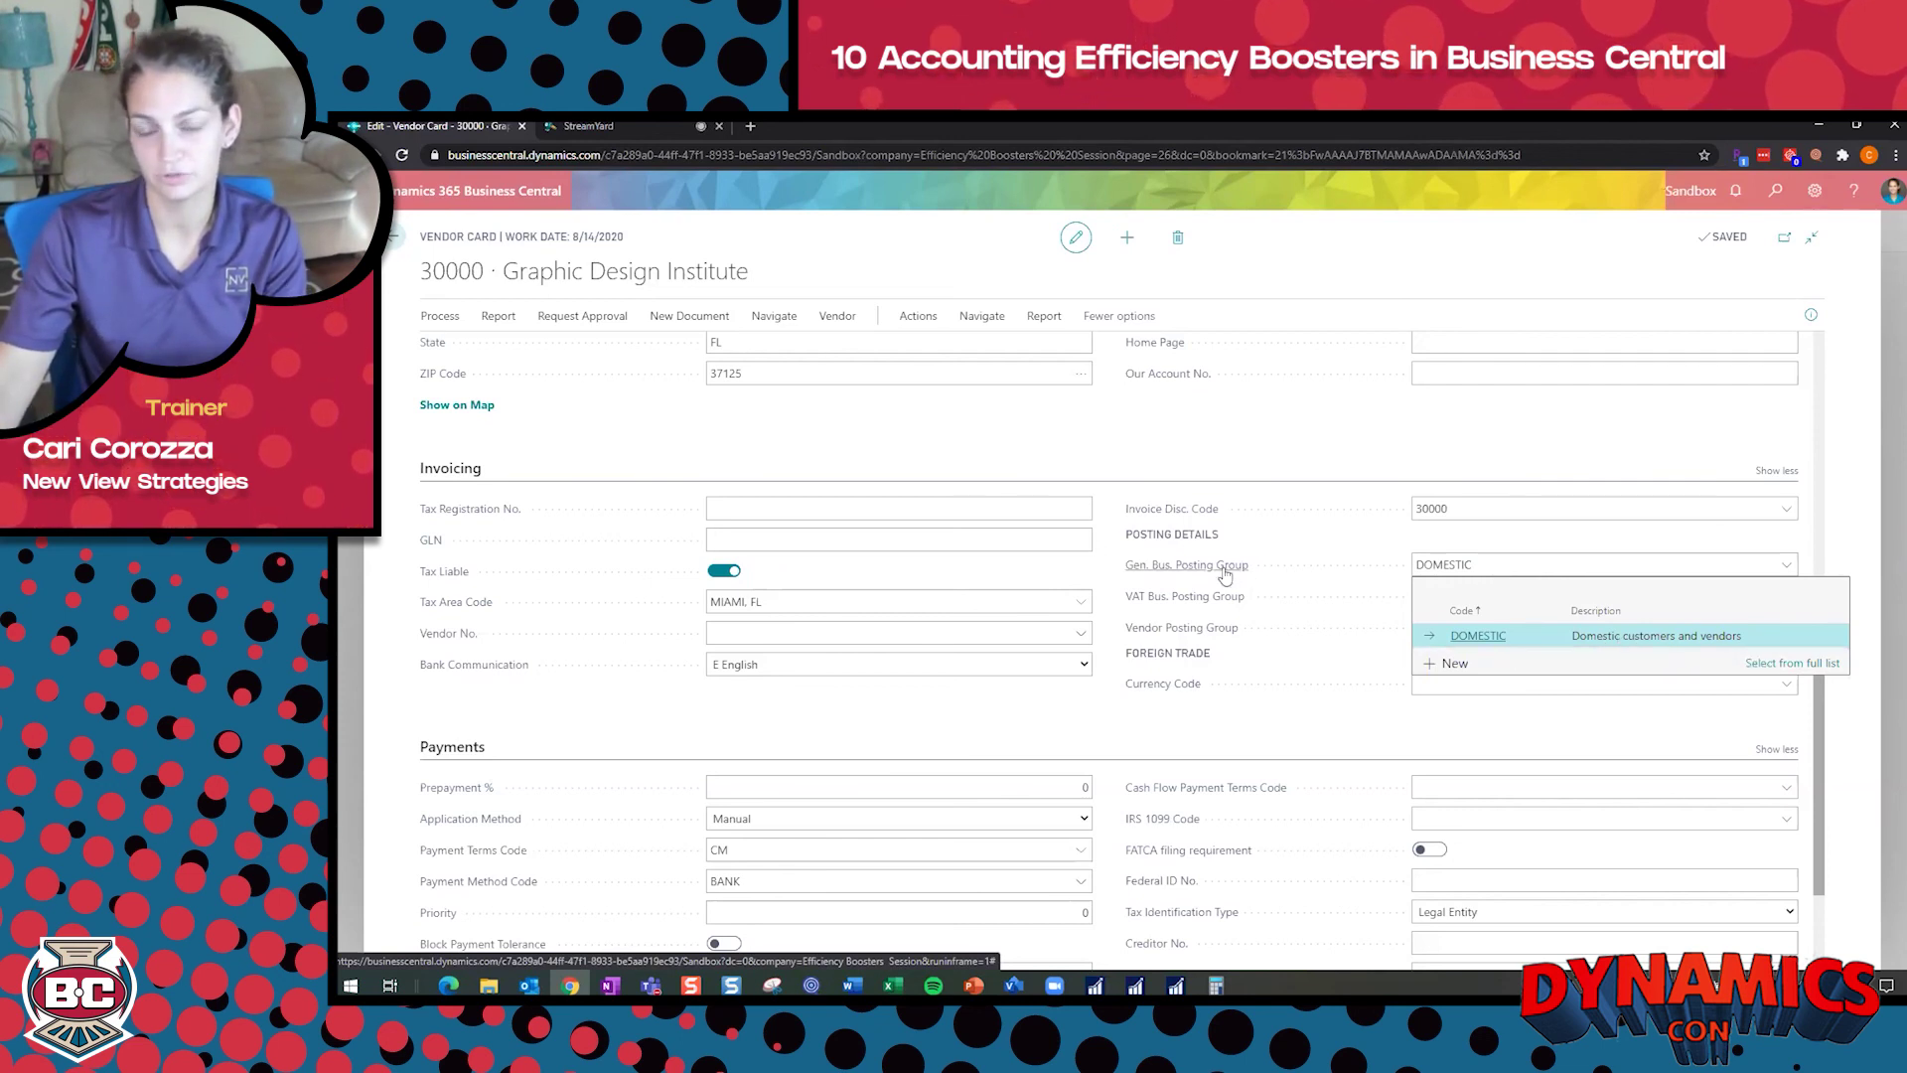
{"action": "left_click", "coordinate": [1172, 420]}
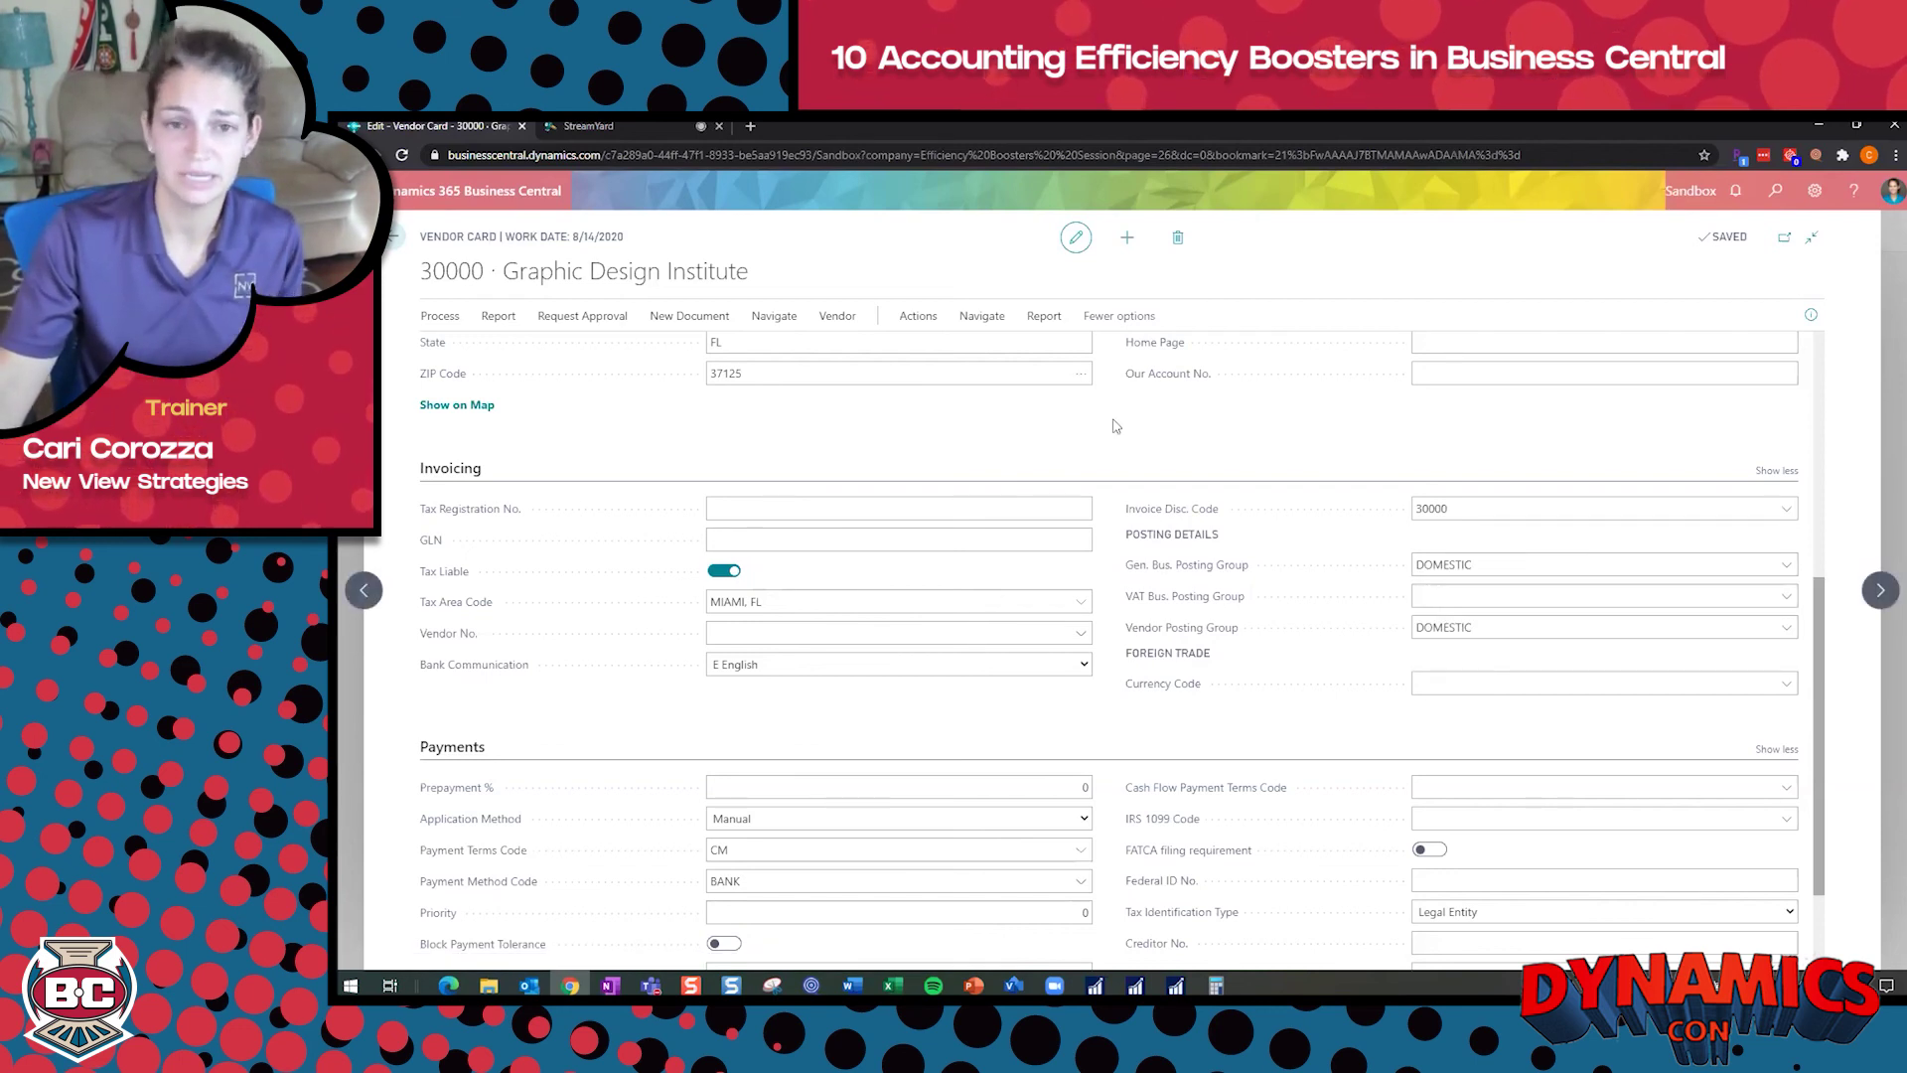
{"action": "scroll", "coordinate": [1114, 425], "scroll_direction": "up", "scroll_amount": 5}
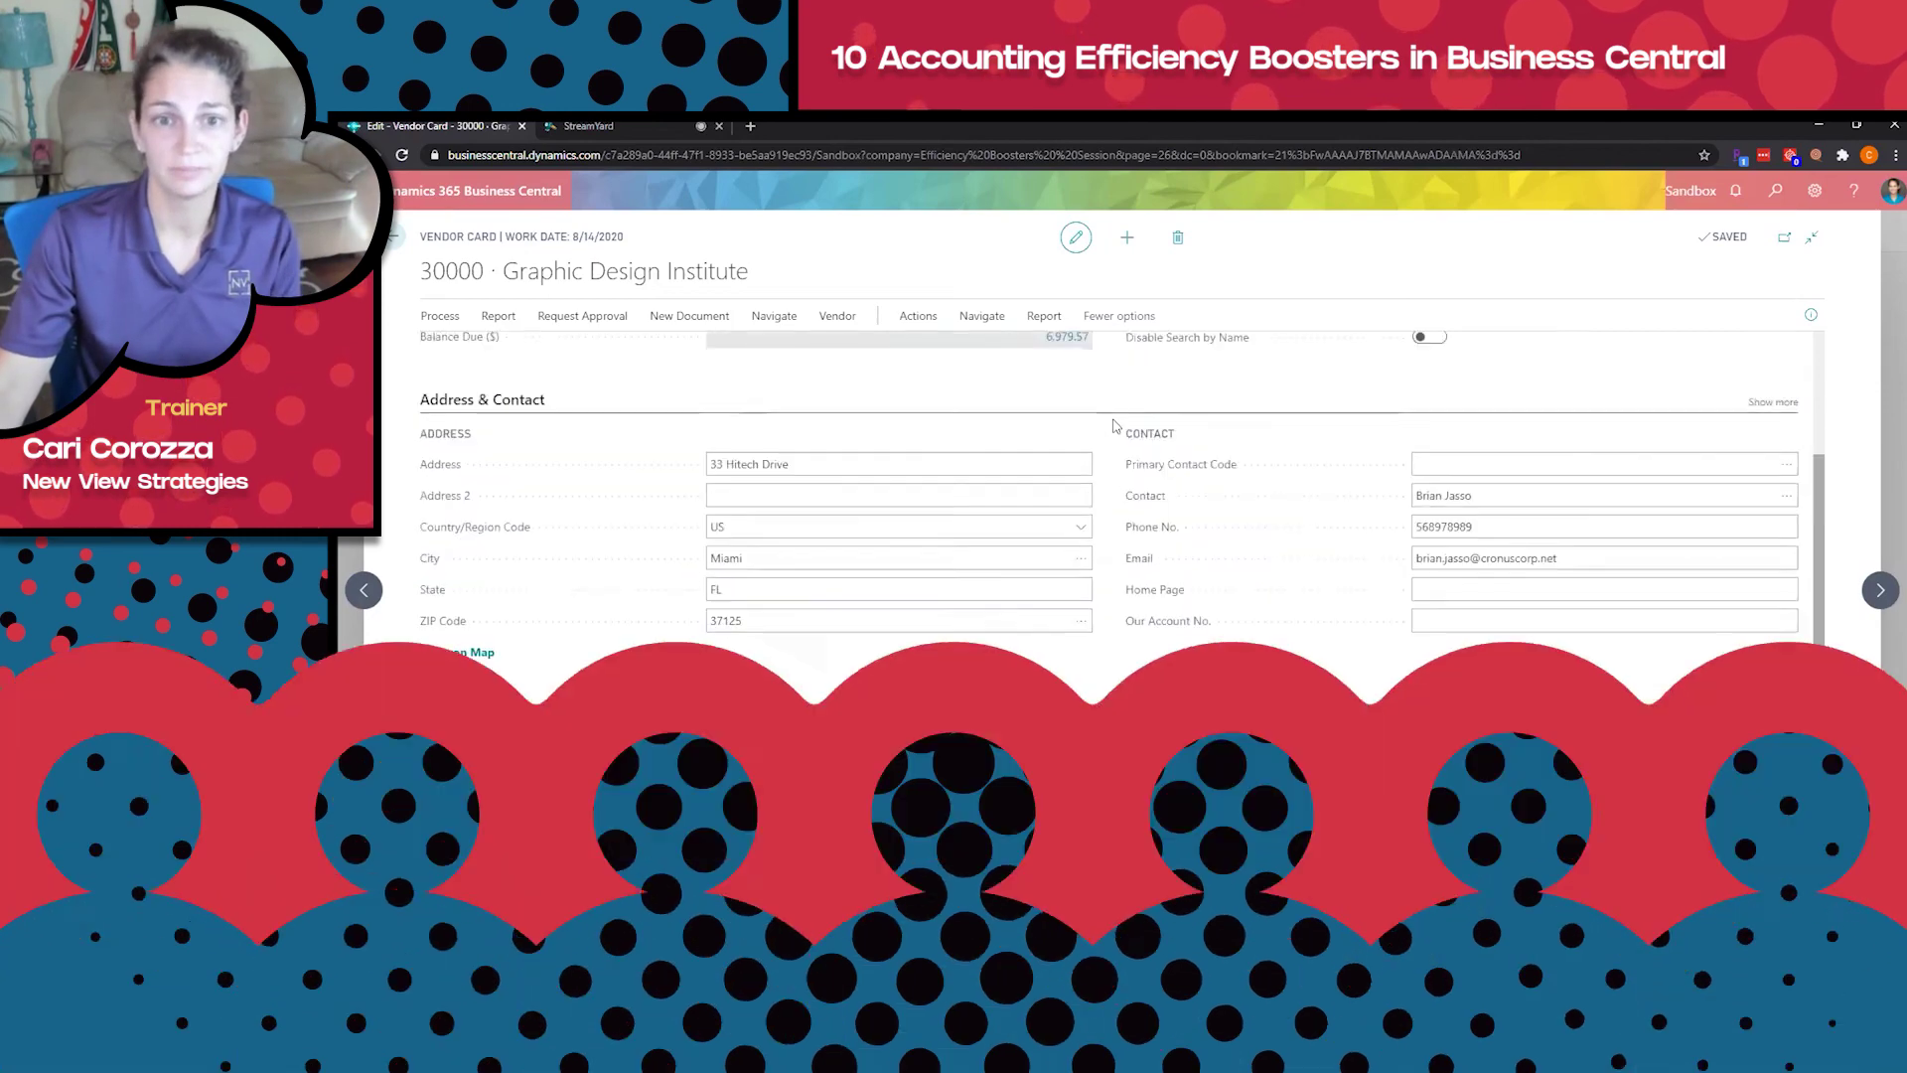